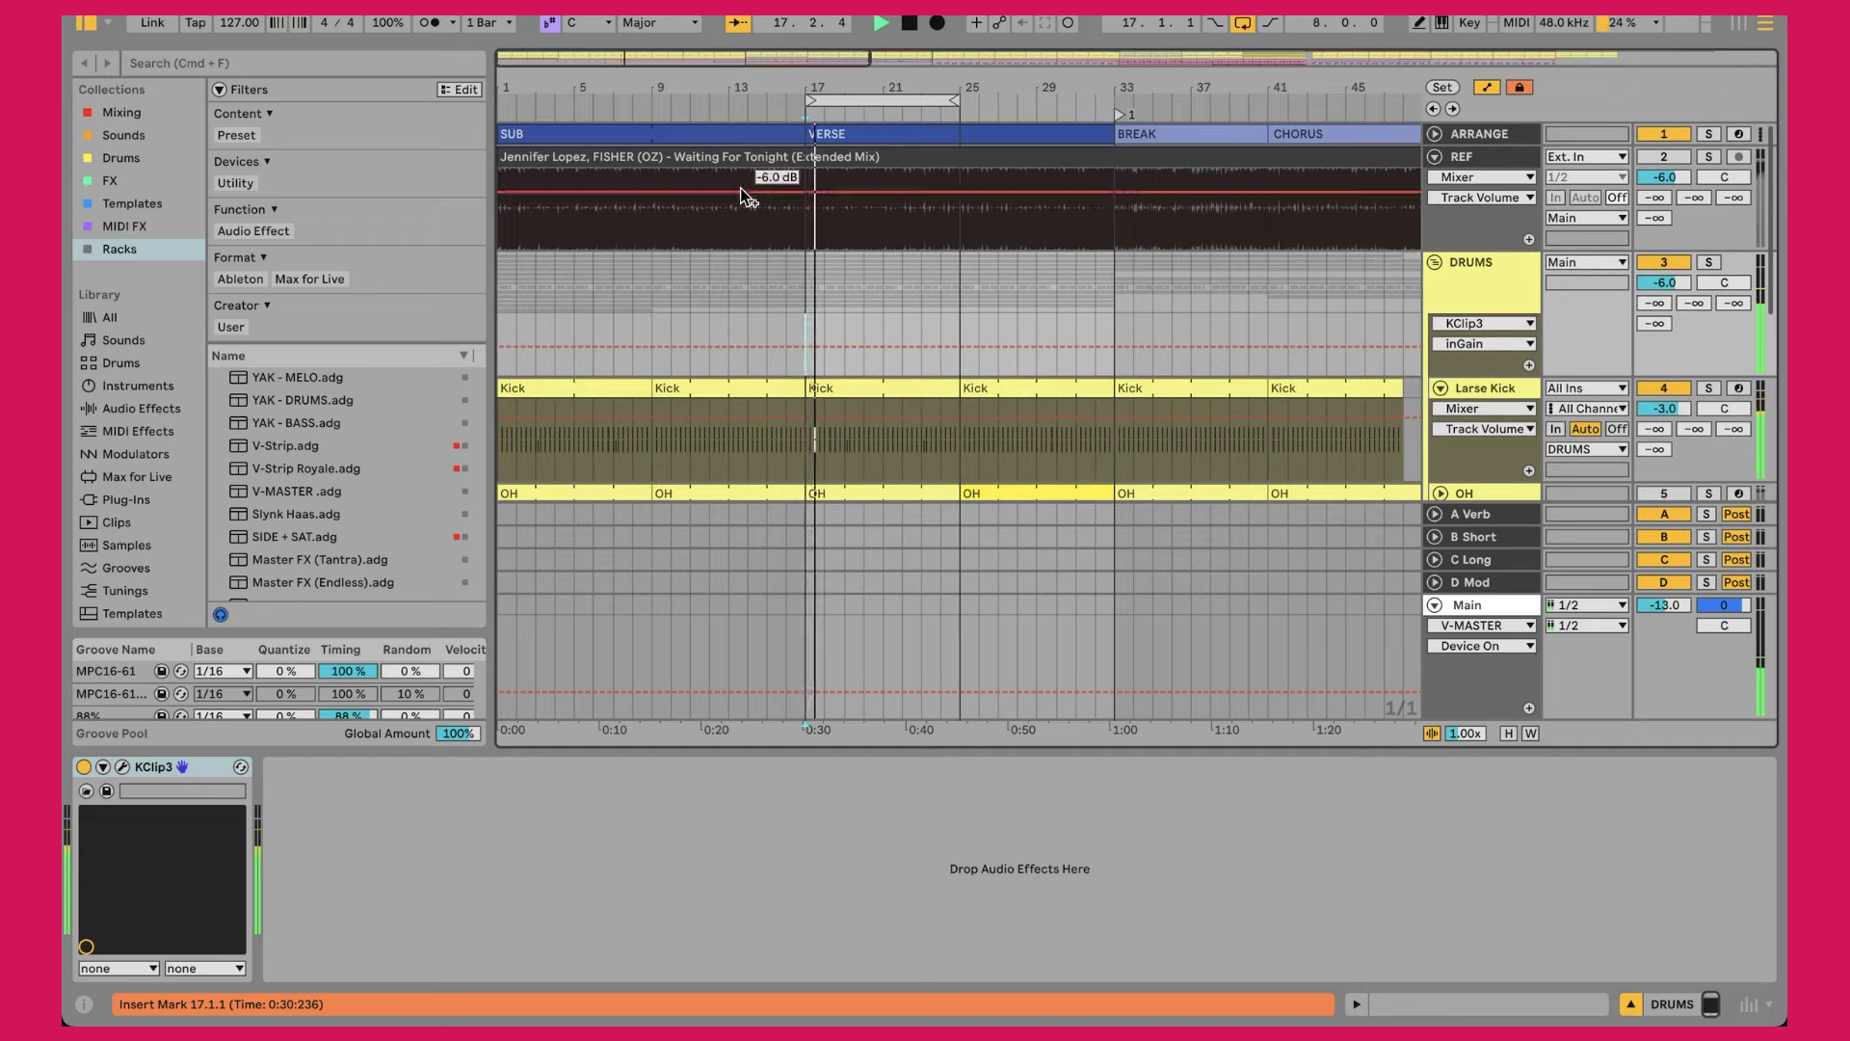
Step: Audition the REF track in solo through the outro, starting at 139.3.1
{"action": "key", "text": "w"}
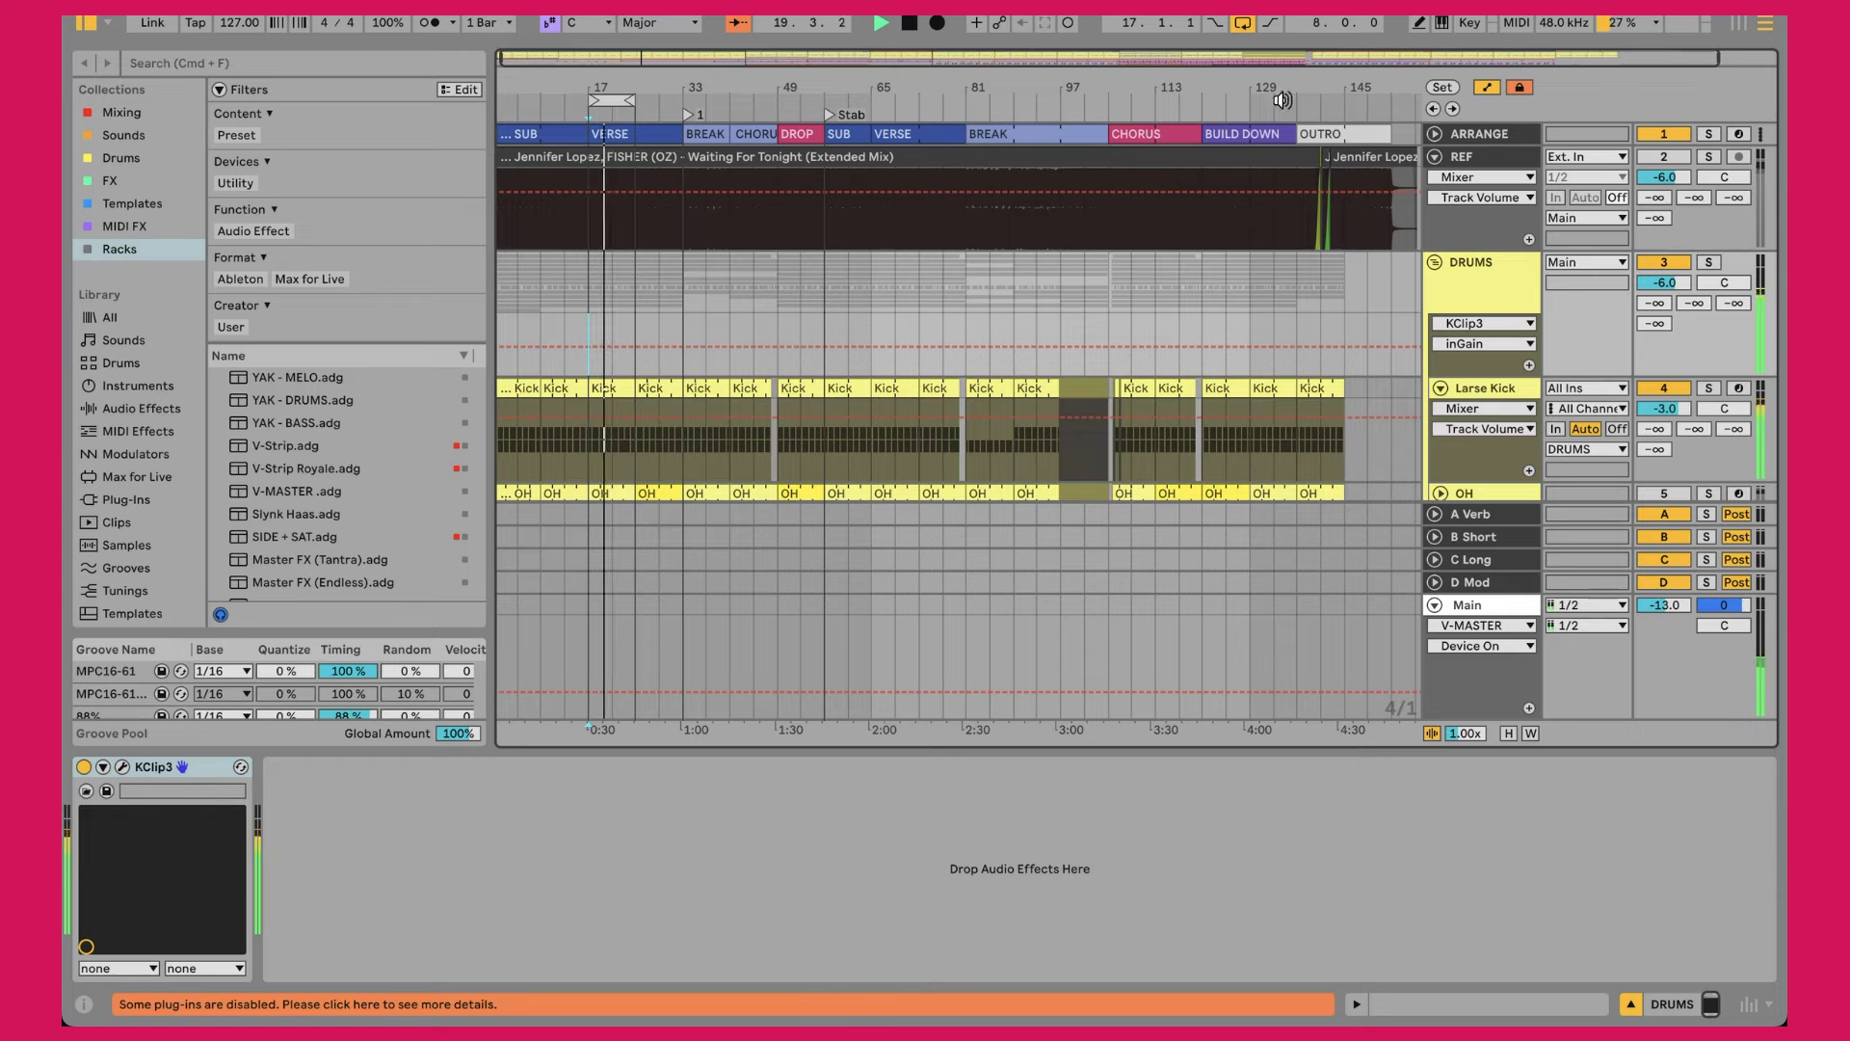
{"action": "left_click_drag", "start_coordinate": [1337, 87], "coordinate": [1247, 229]}
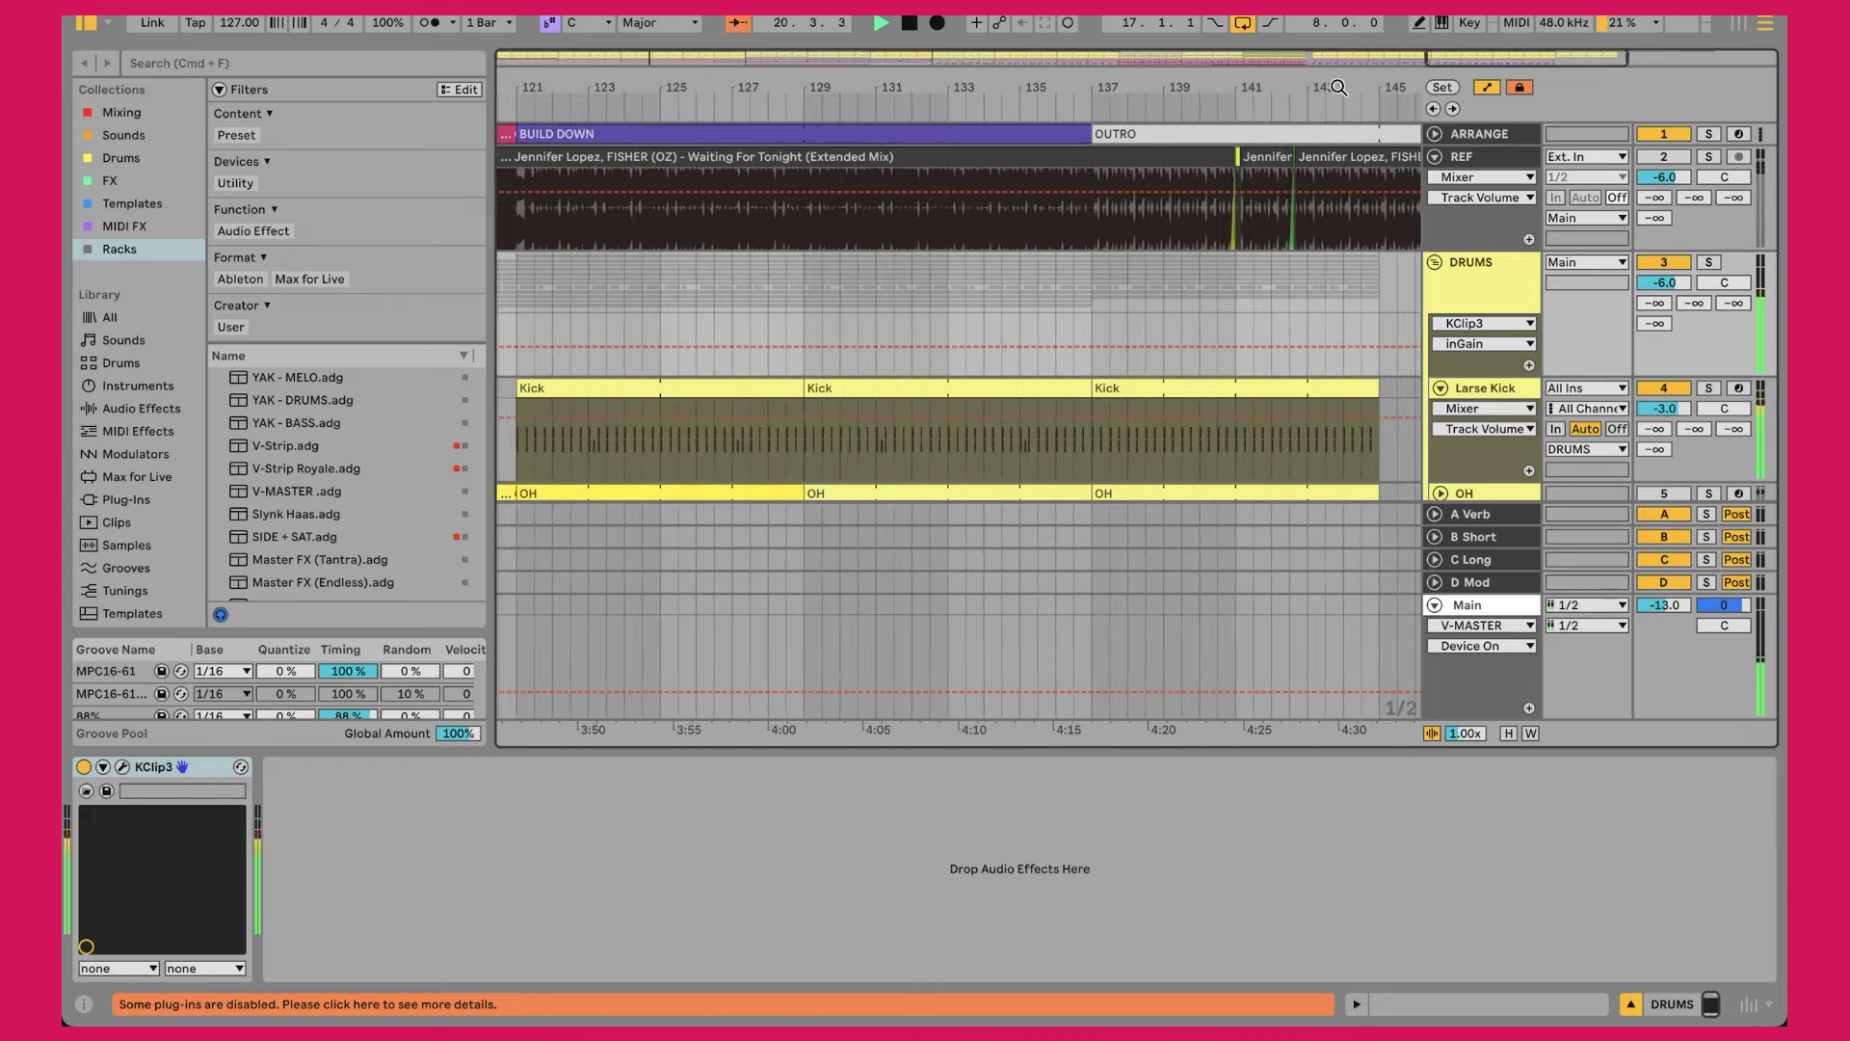
{"action": "left_click", "coordinate": [1163, 241]}
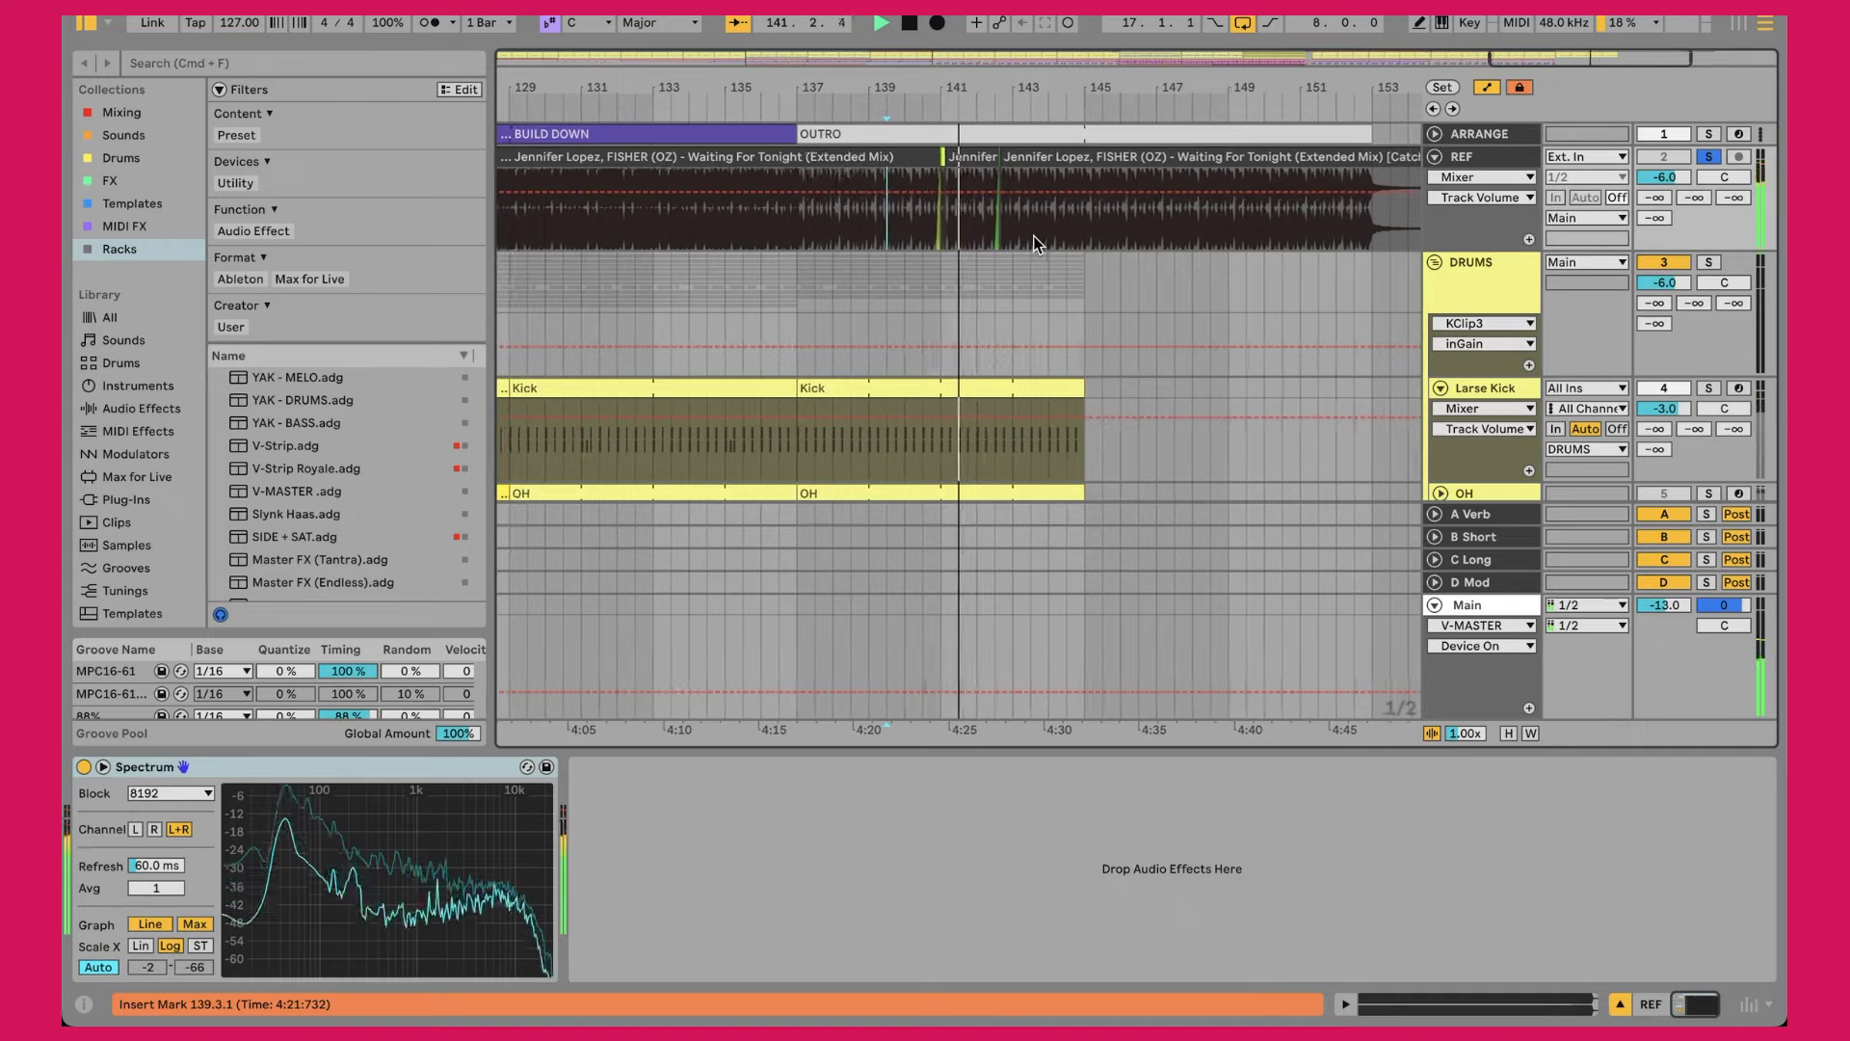
{"action": "key", "text": "space"}
Step: Audition the short highlighted clip on the REF track from 141.1.1
{"action": "key", "text": "plus"}
{"action": "key", "text": "plus"}
{"action": "key", "text": "plus"}
{"action": "key", "text": "plus"}
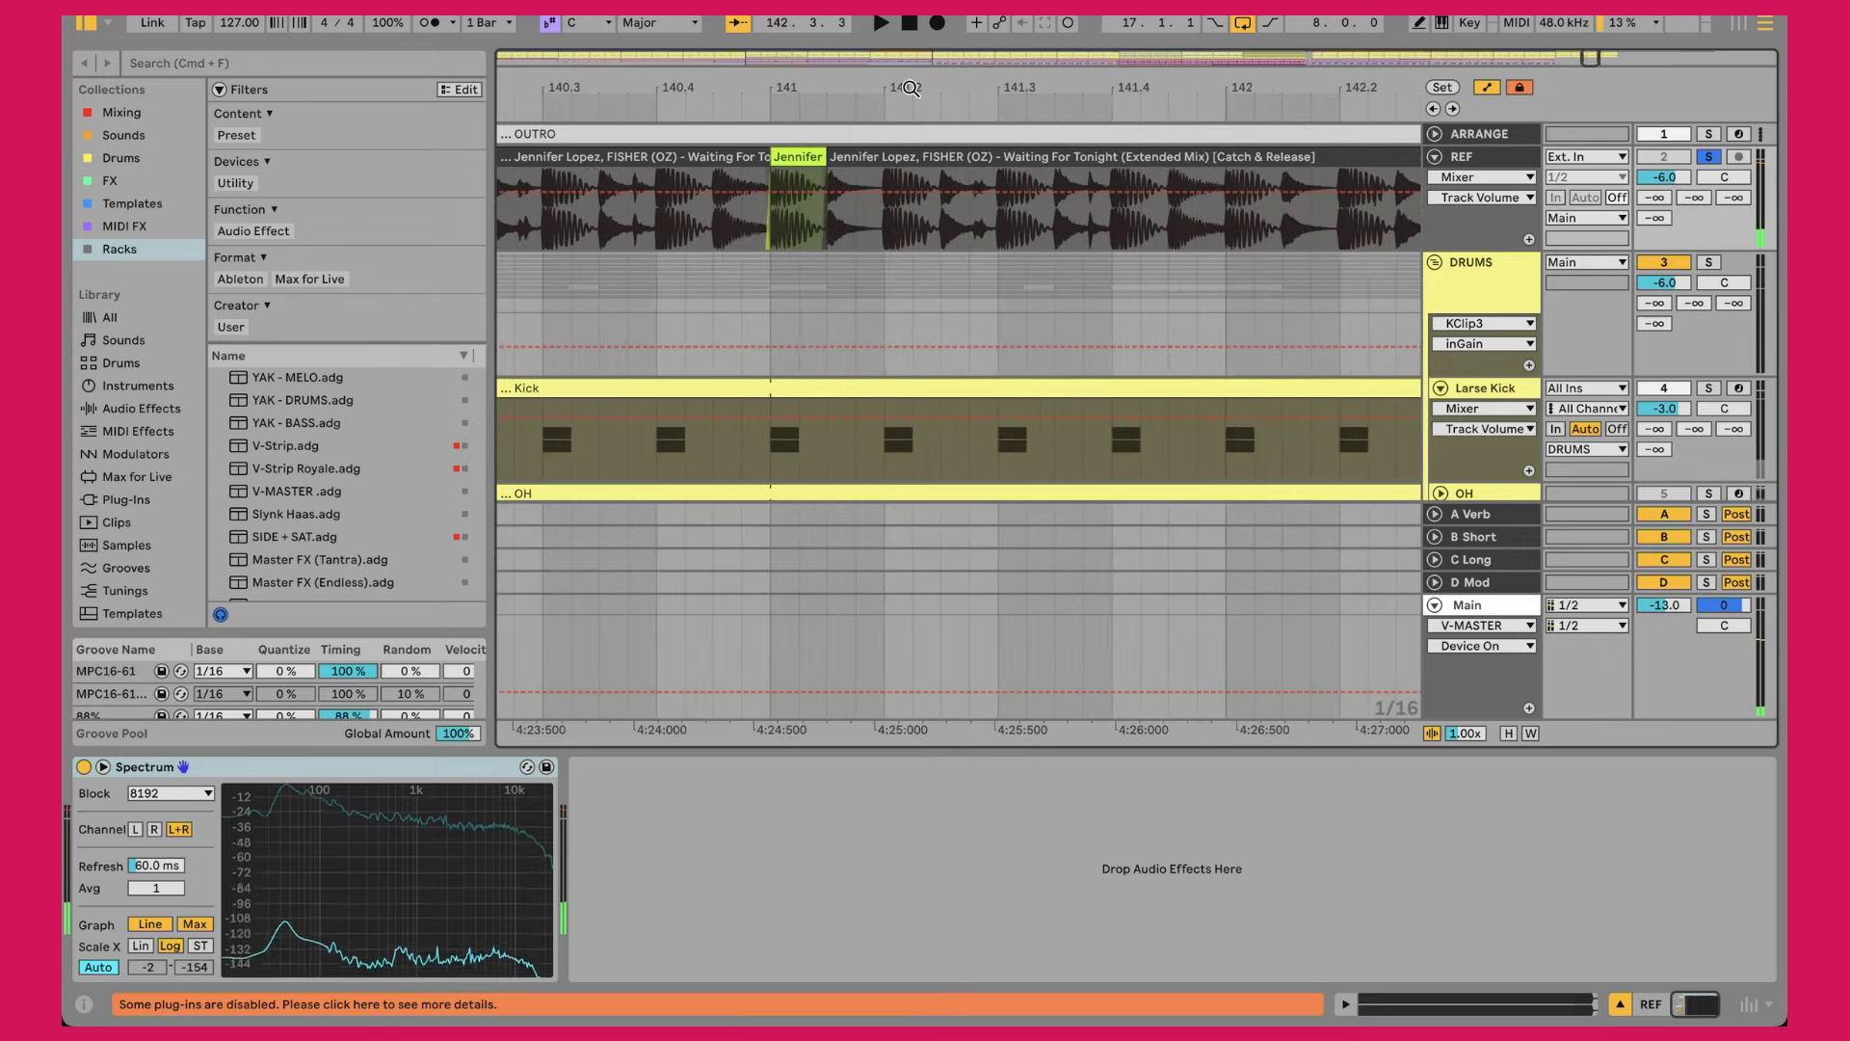
{"action": "left_click", "coordinate": [765, 228]}
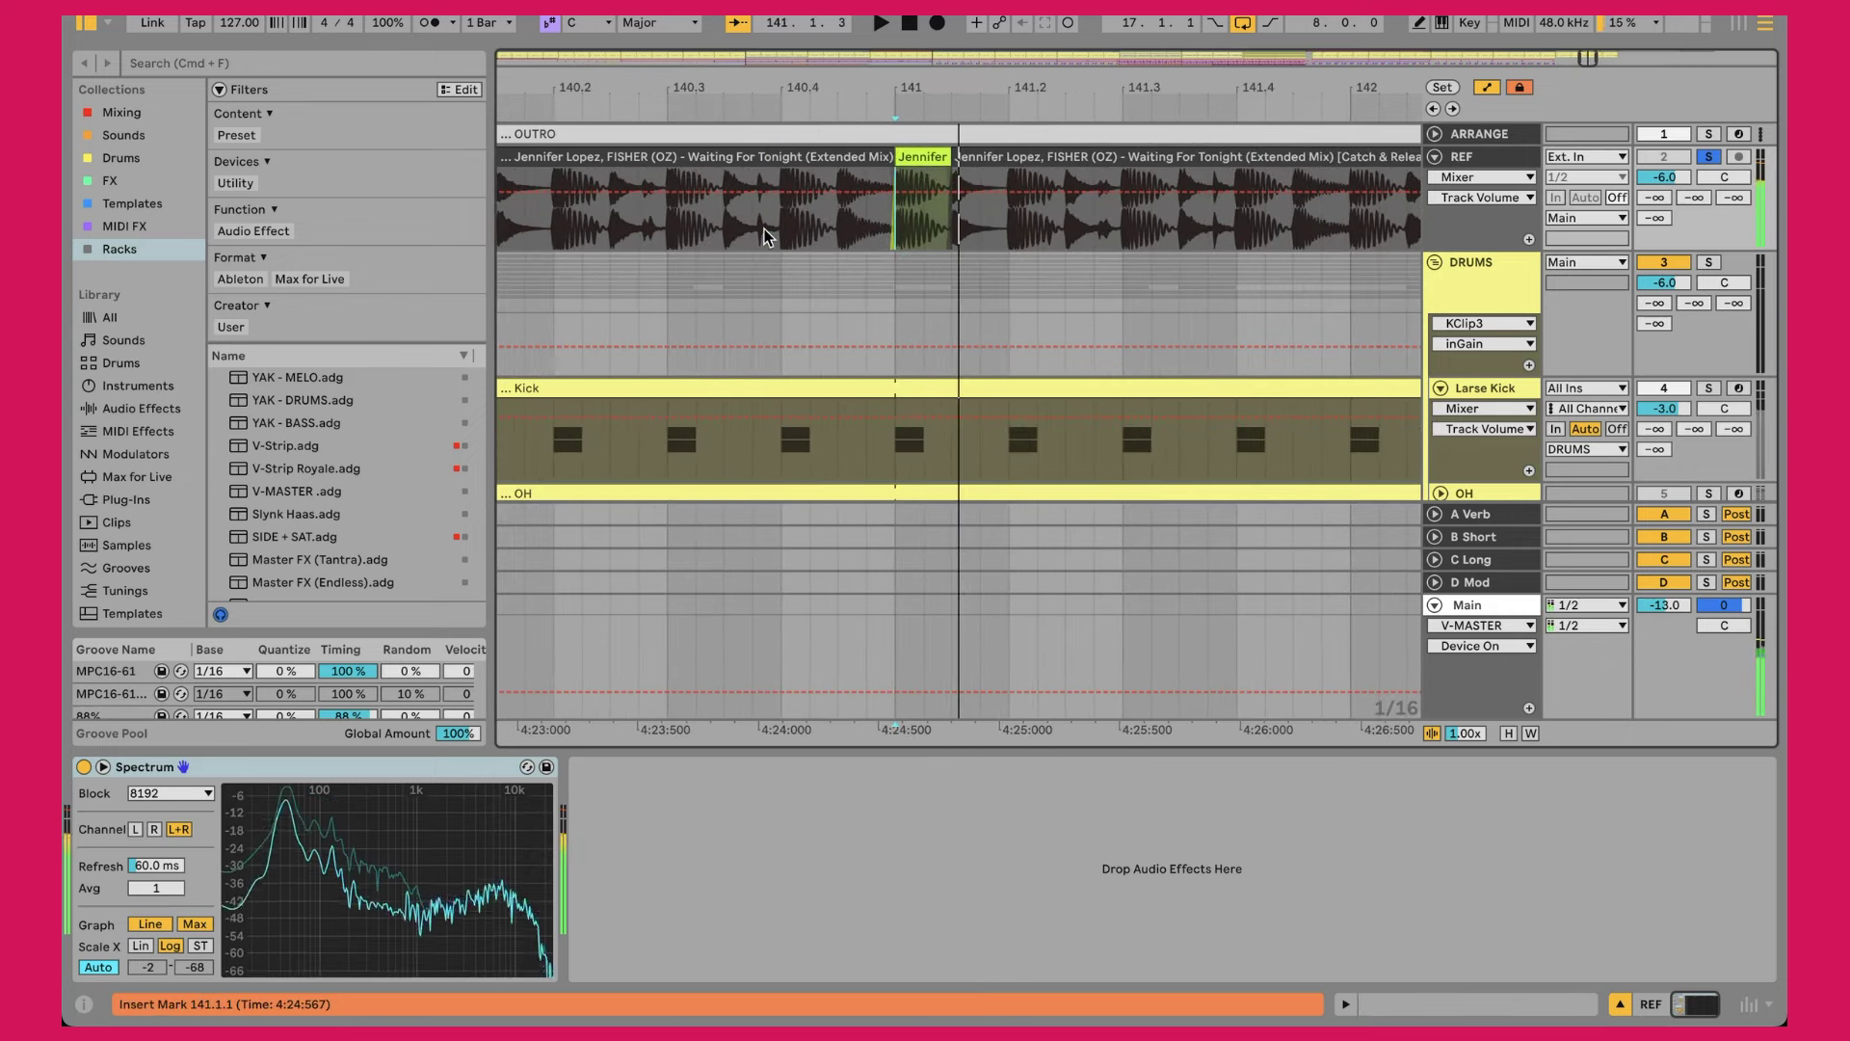
{"action": "key", "text": "space"}
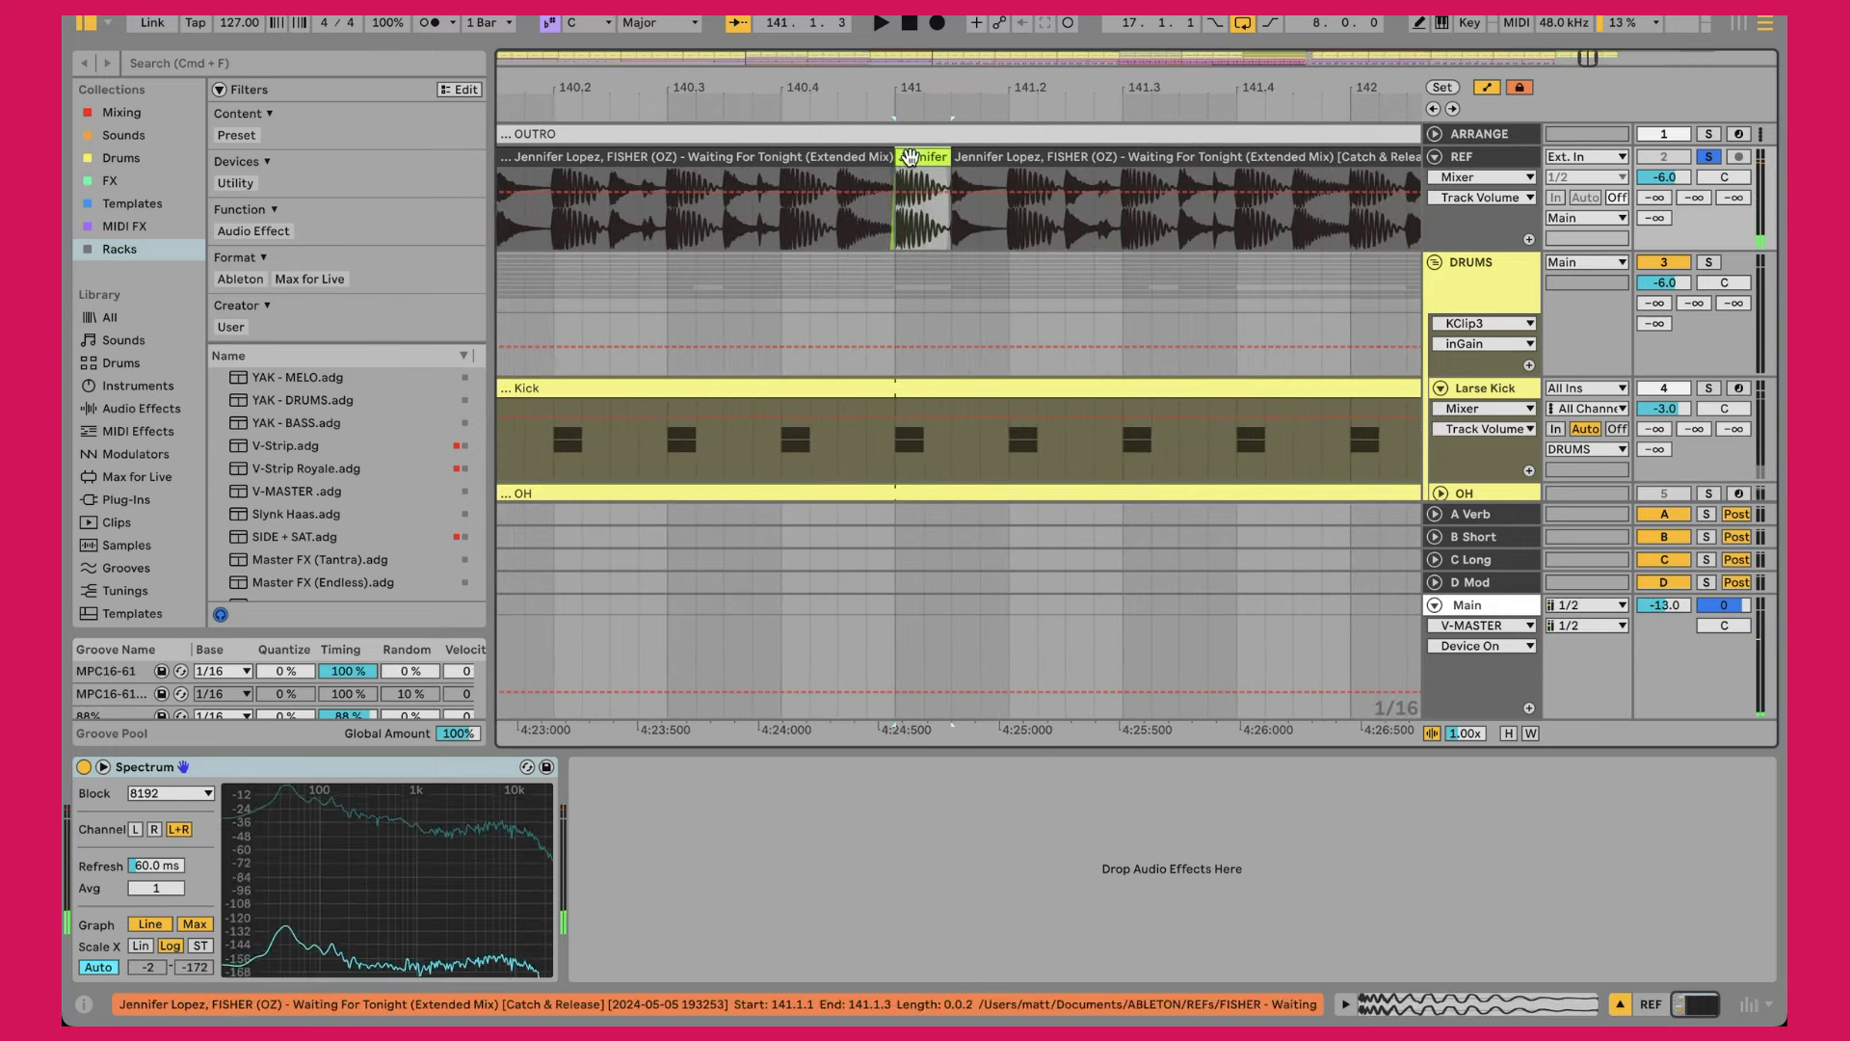
Step: Show the short REF clip at bar 141 in the browser and search for samples similar to it
{"action": "right_click", "coordinate": [908, 157]}
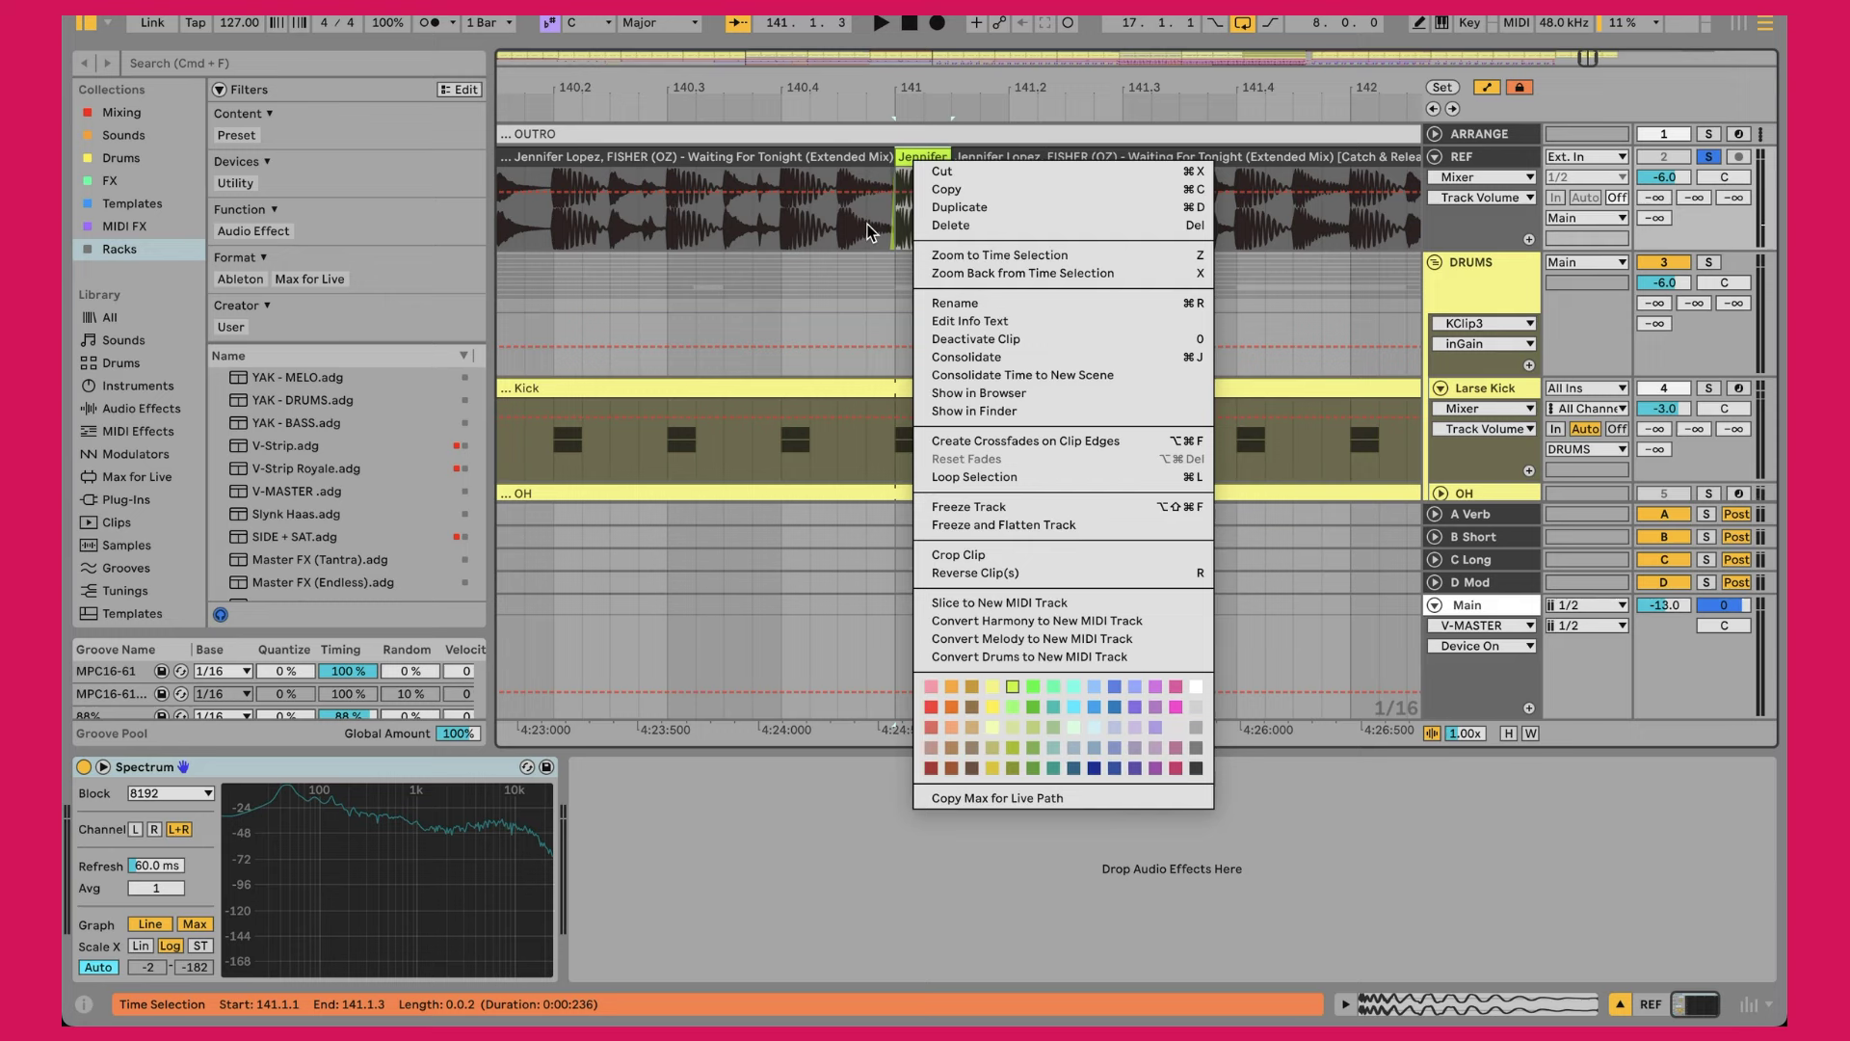
{"action": "key", "text": "Escape"}
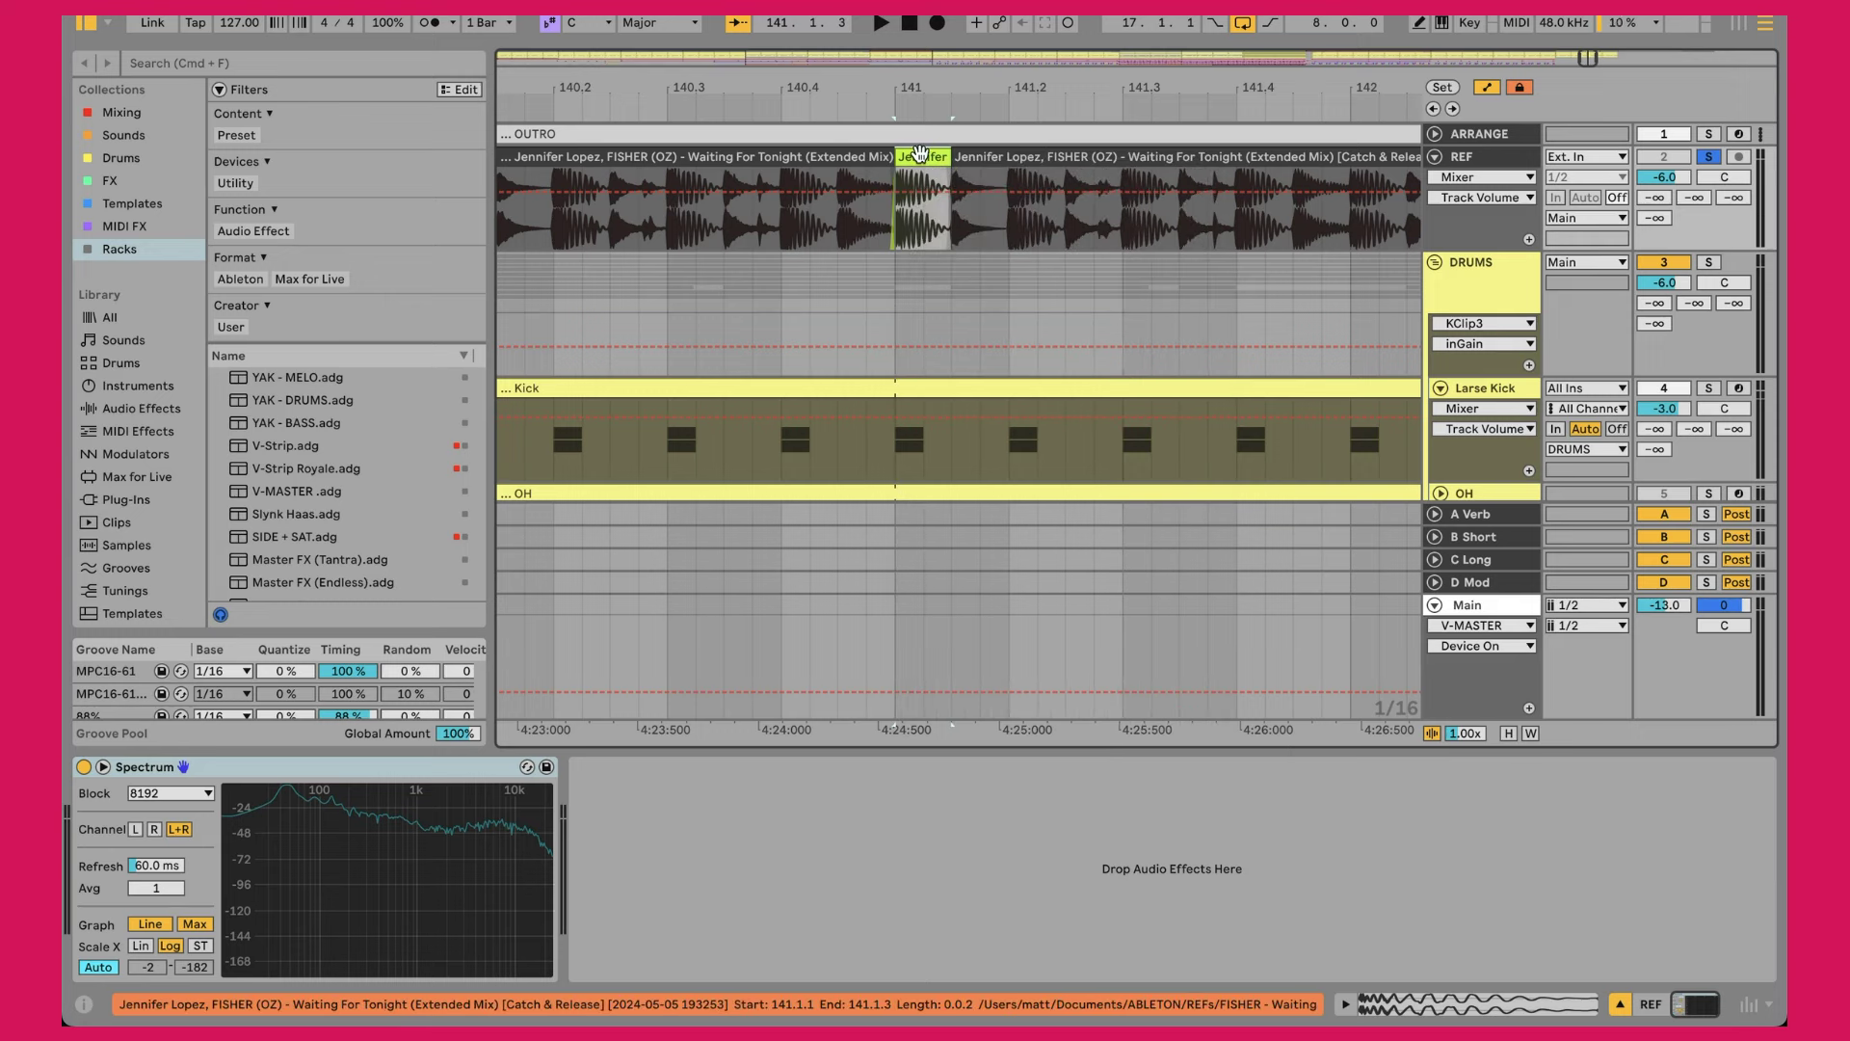
{"action": "right_click", "coordinate": [920, 155]}
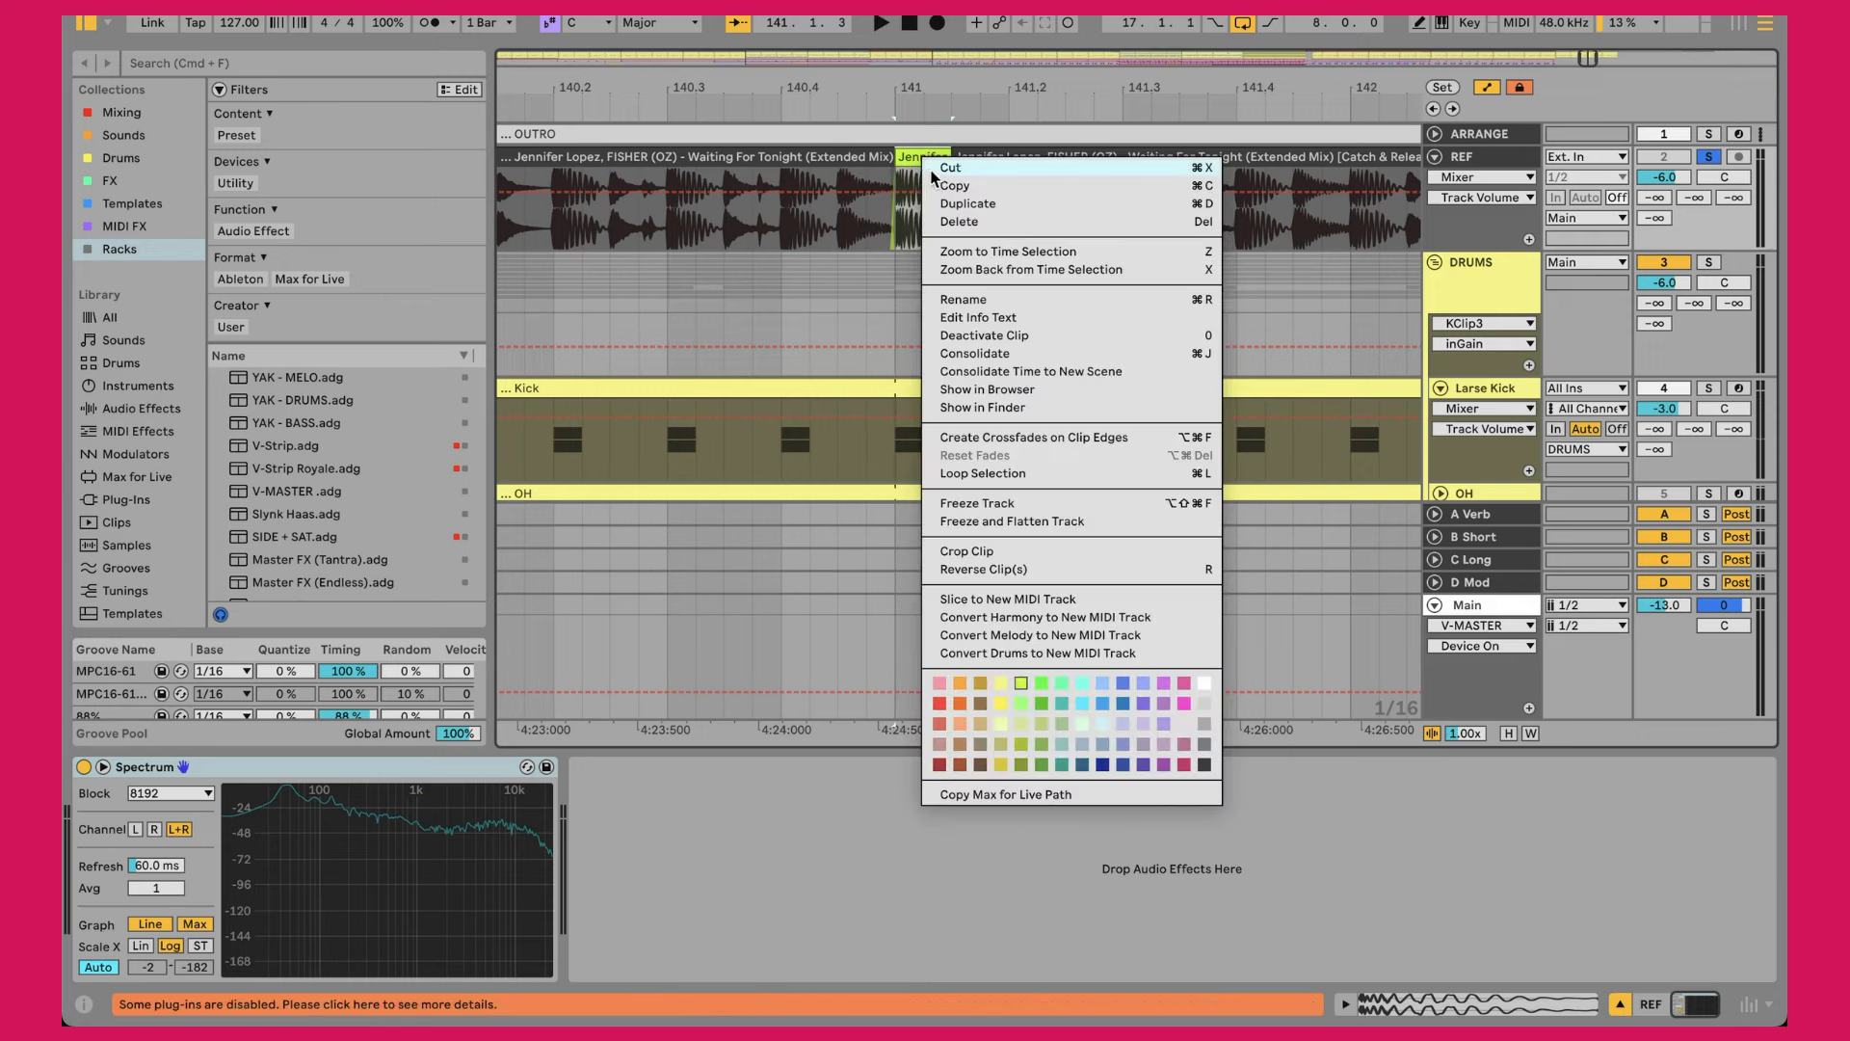
{"action": "left_click", "coordinate": [1007, 389]}
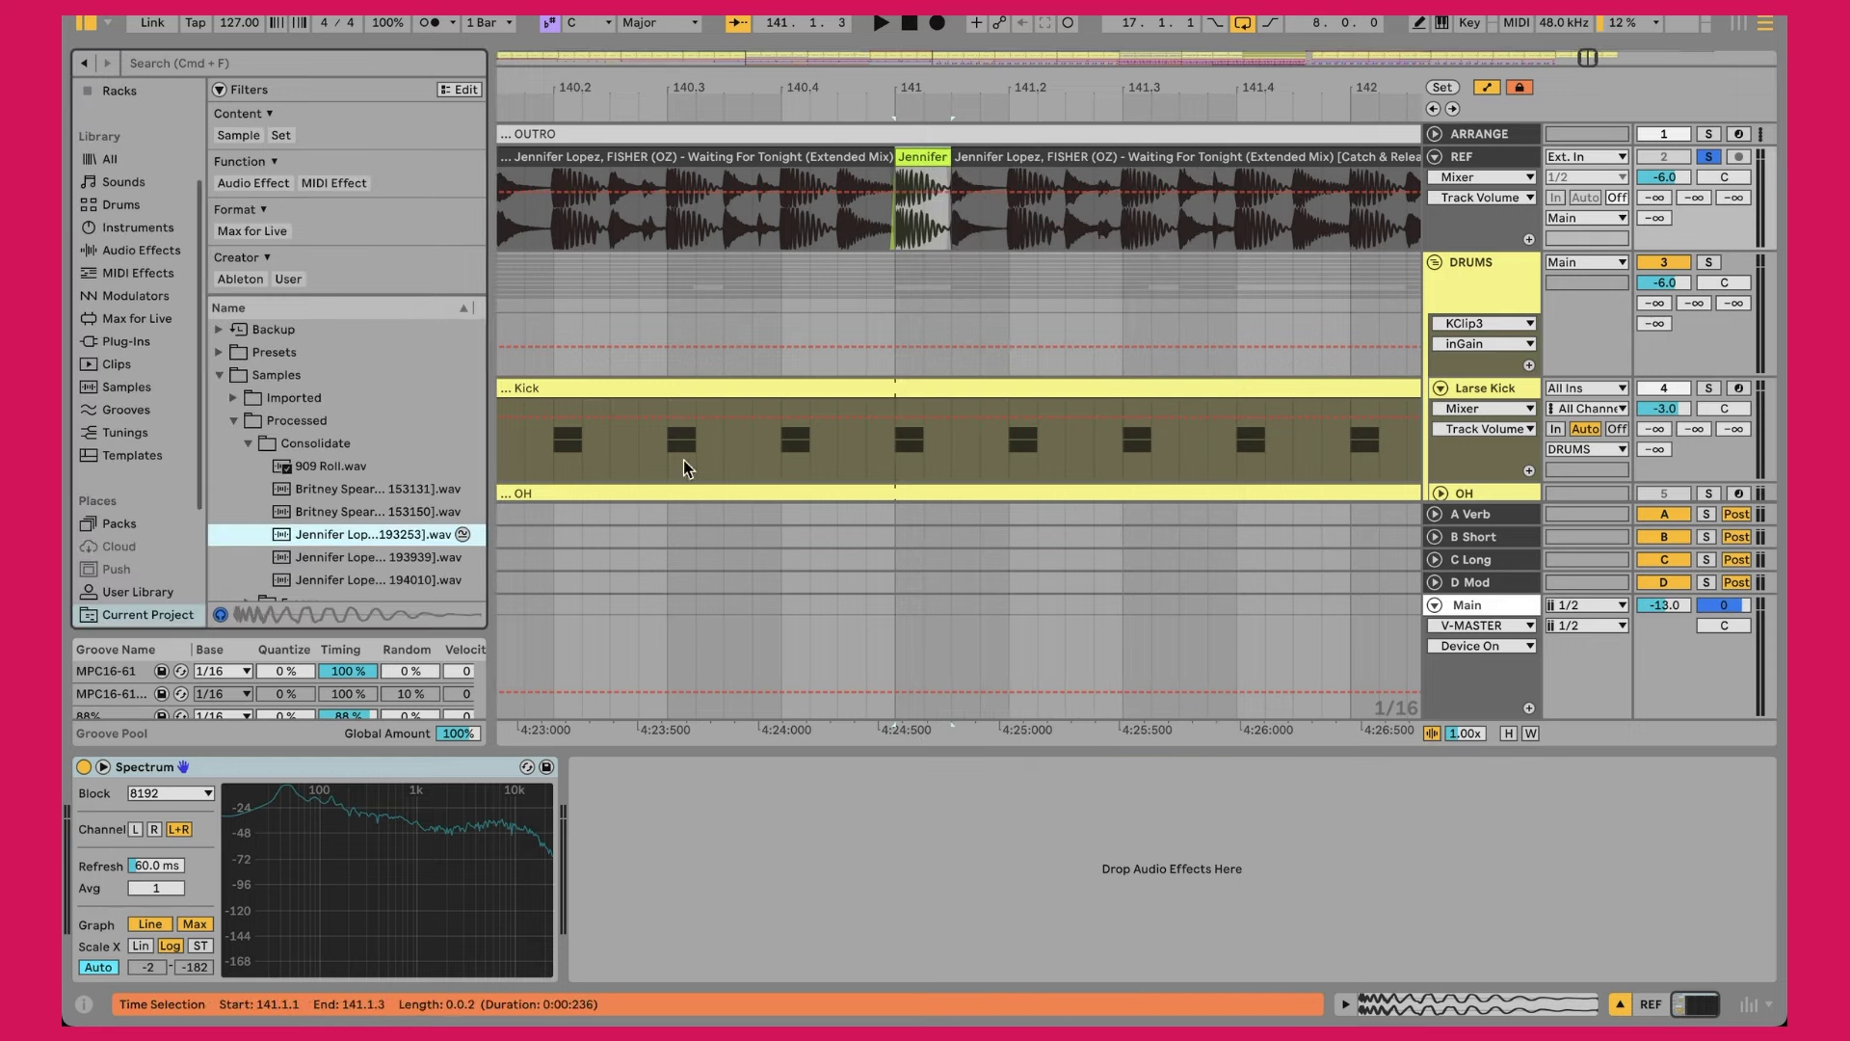
{"action": "left_click", "coordinate": [462, 535]}
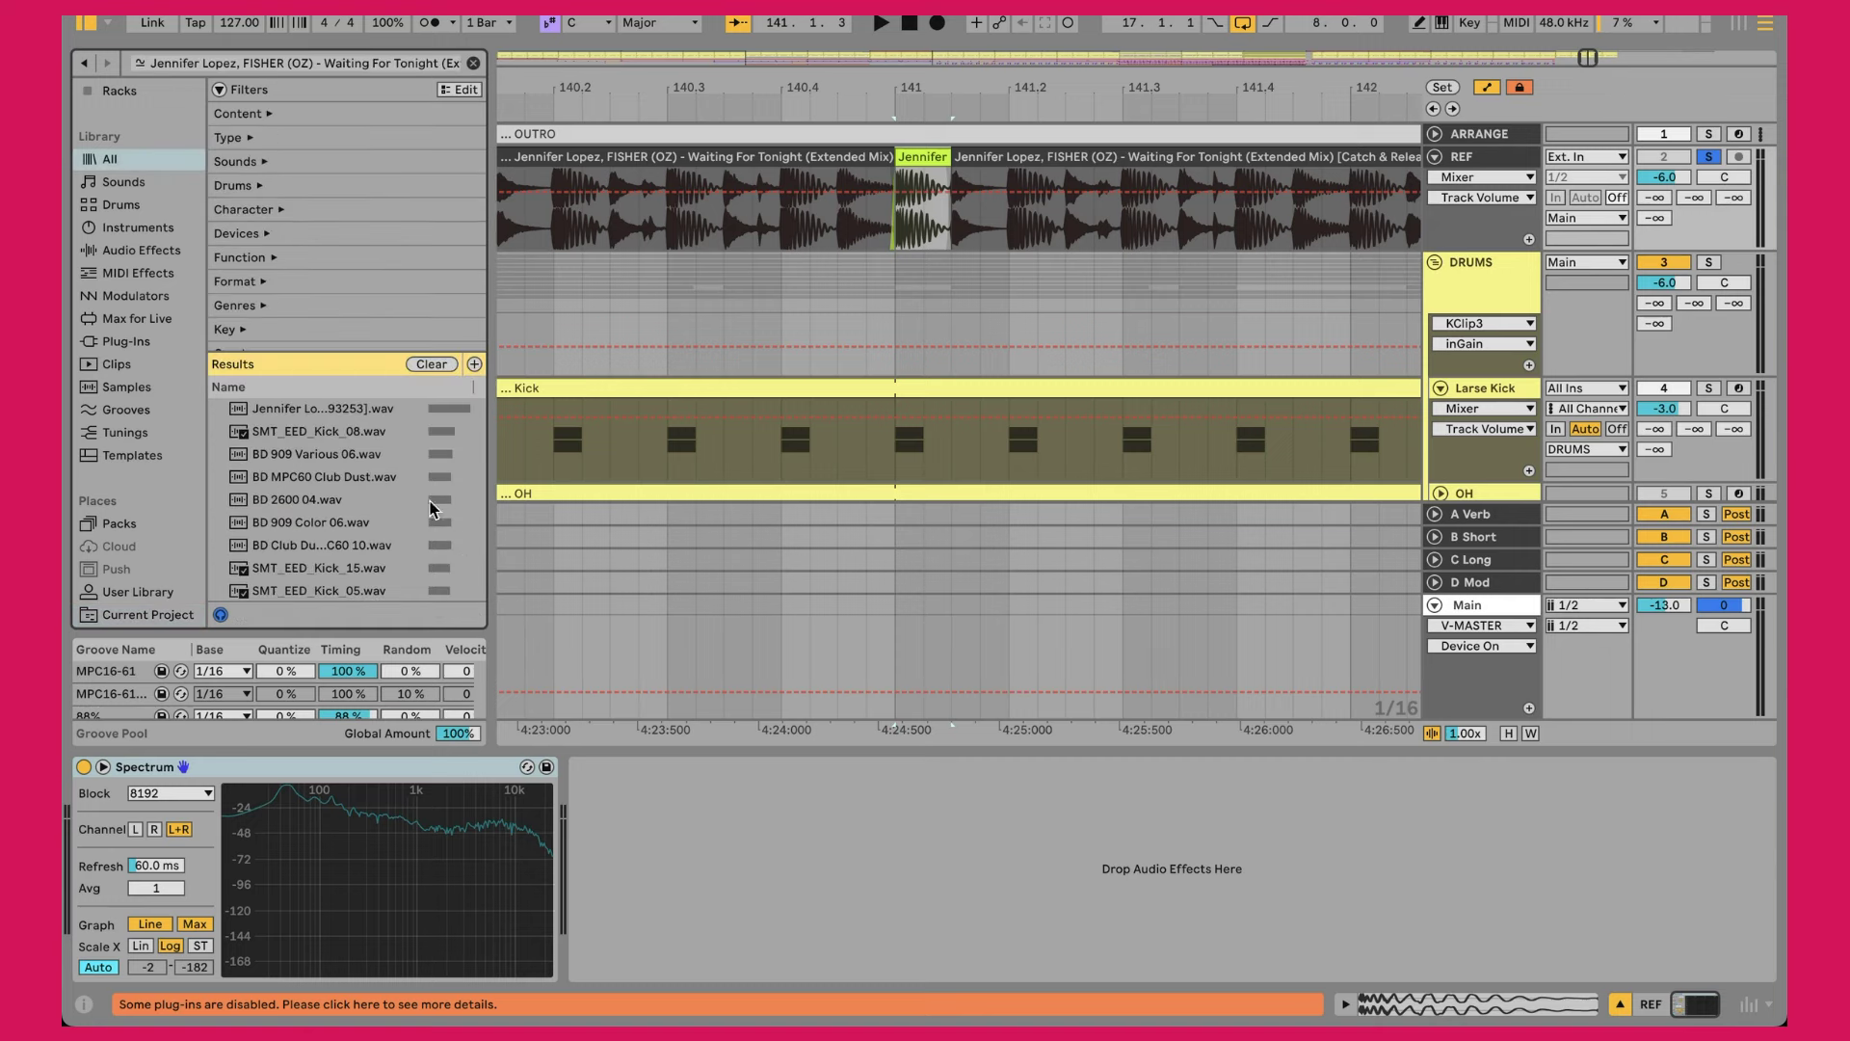
Step: Preview the similar kick samples, including BD MPC60 Club Dust, BD 909 Various 06 and SMT_EED_Kick_08, against the reference kick
{"action": "left_click", "coordinate": [329, 459]}
{"action": "left_click", "coordinate": [316, 476]}
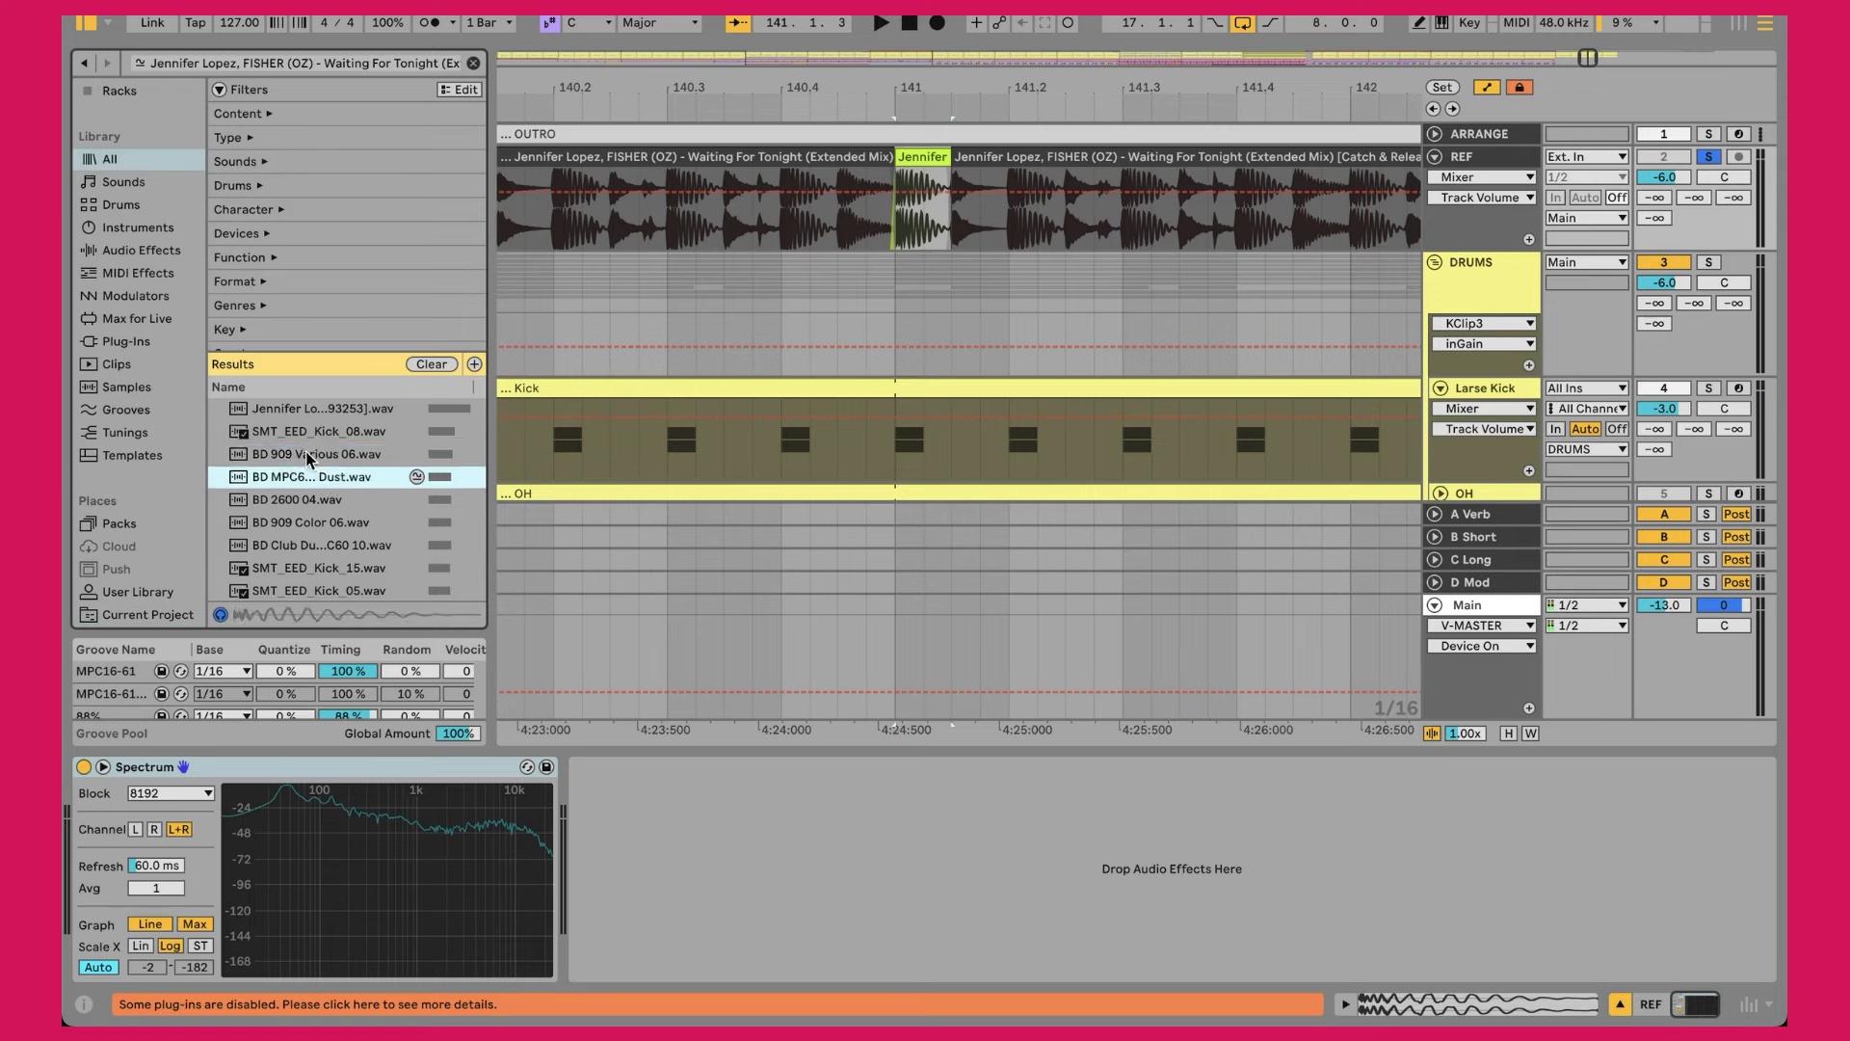
{"action": "left_click", "coordinate": [309, 460]}
{"action": "left_click", "coordinate": [302, 432]}
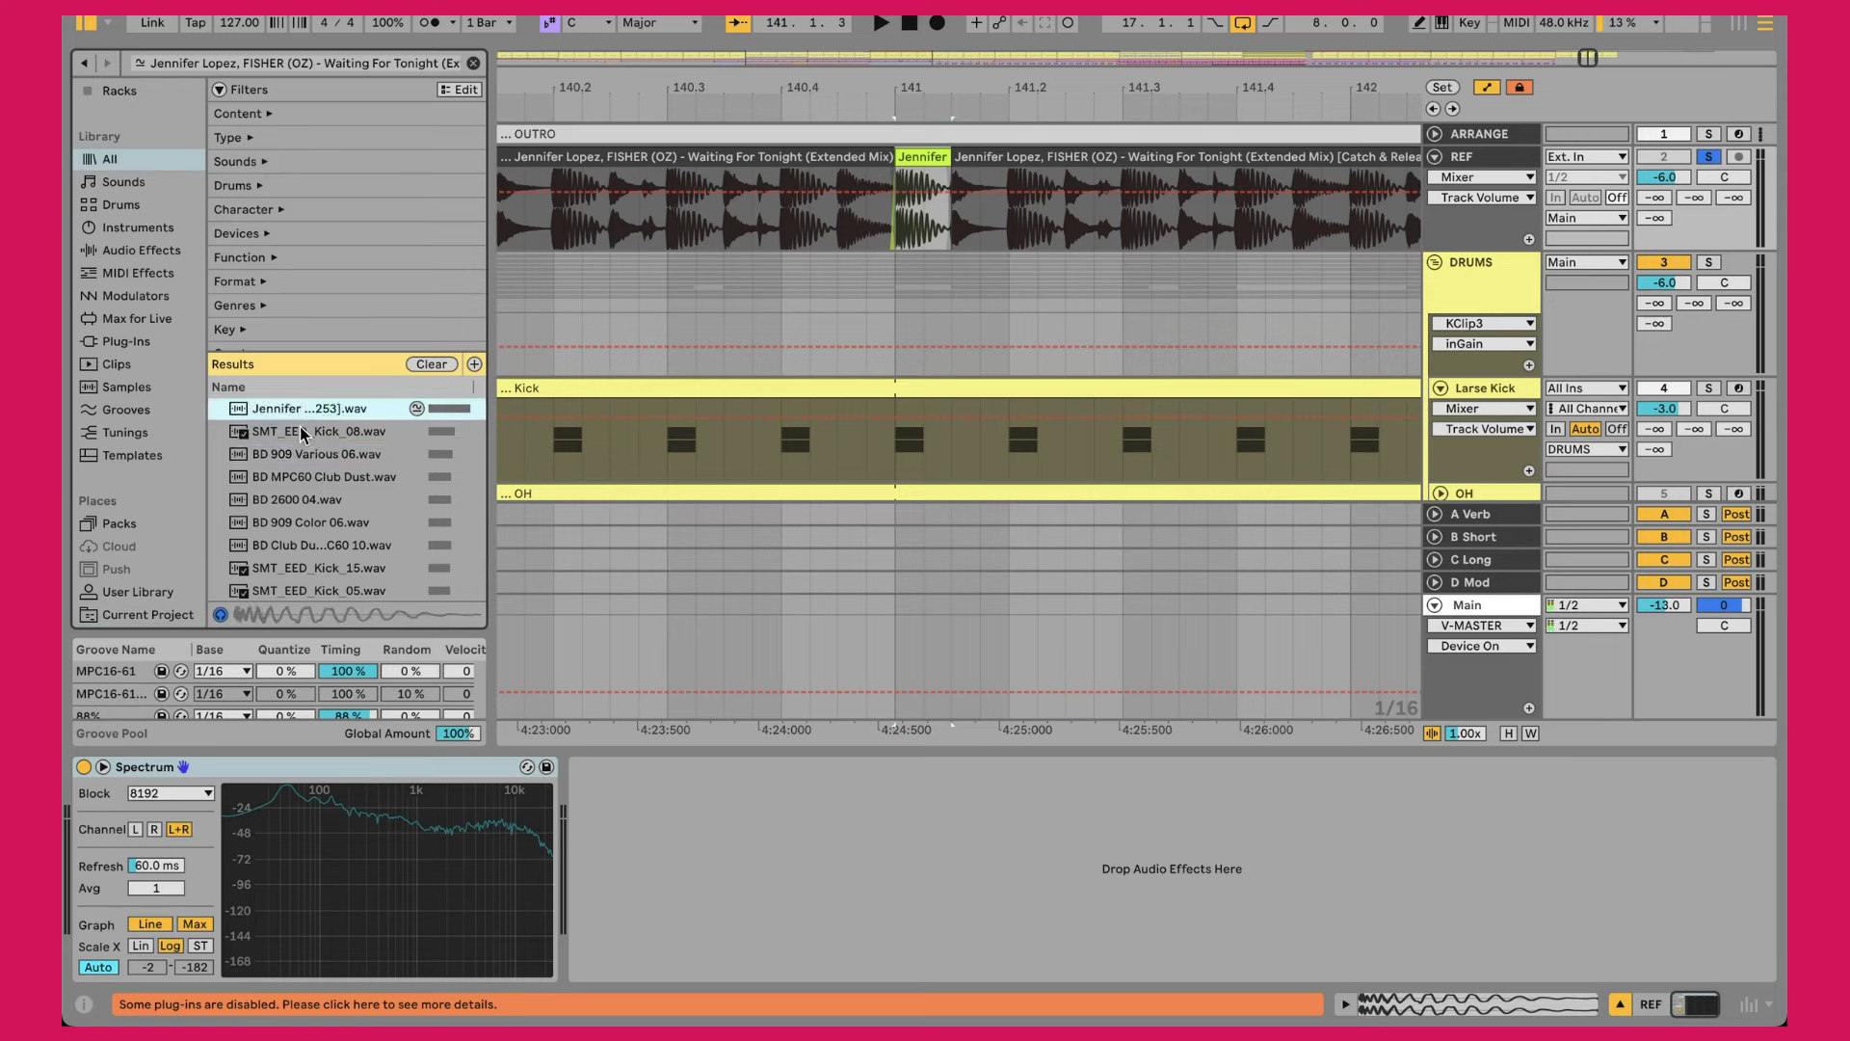
{"action": "left_click", "coordinate": [309, 474]}
{"action": "left_click", "coordinate": [302, 455]}
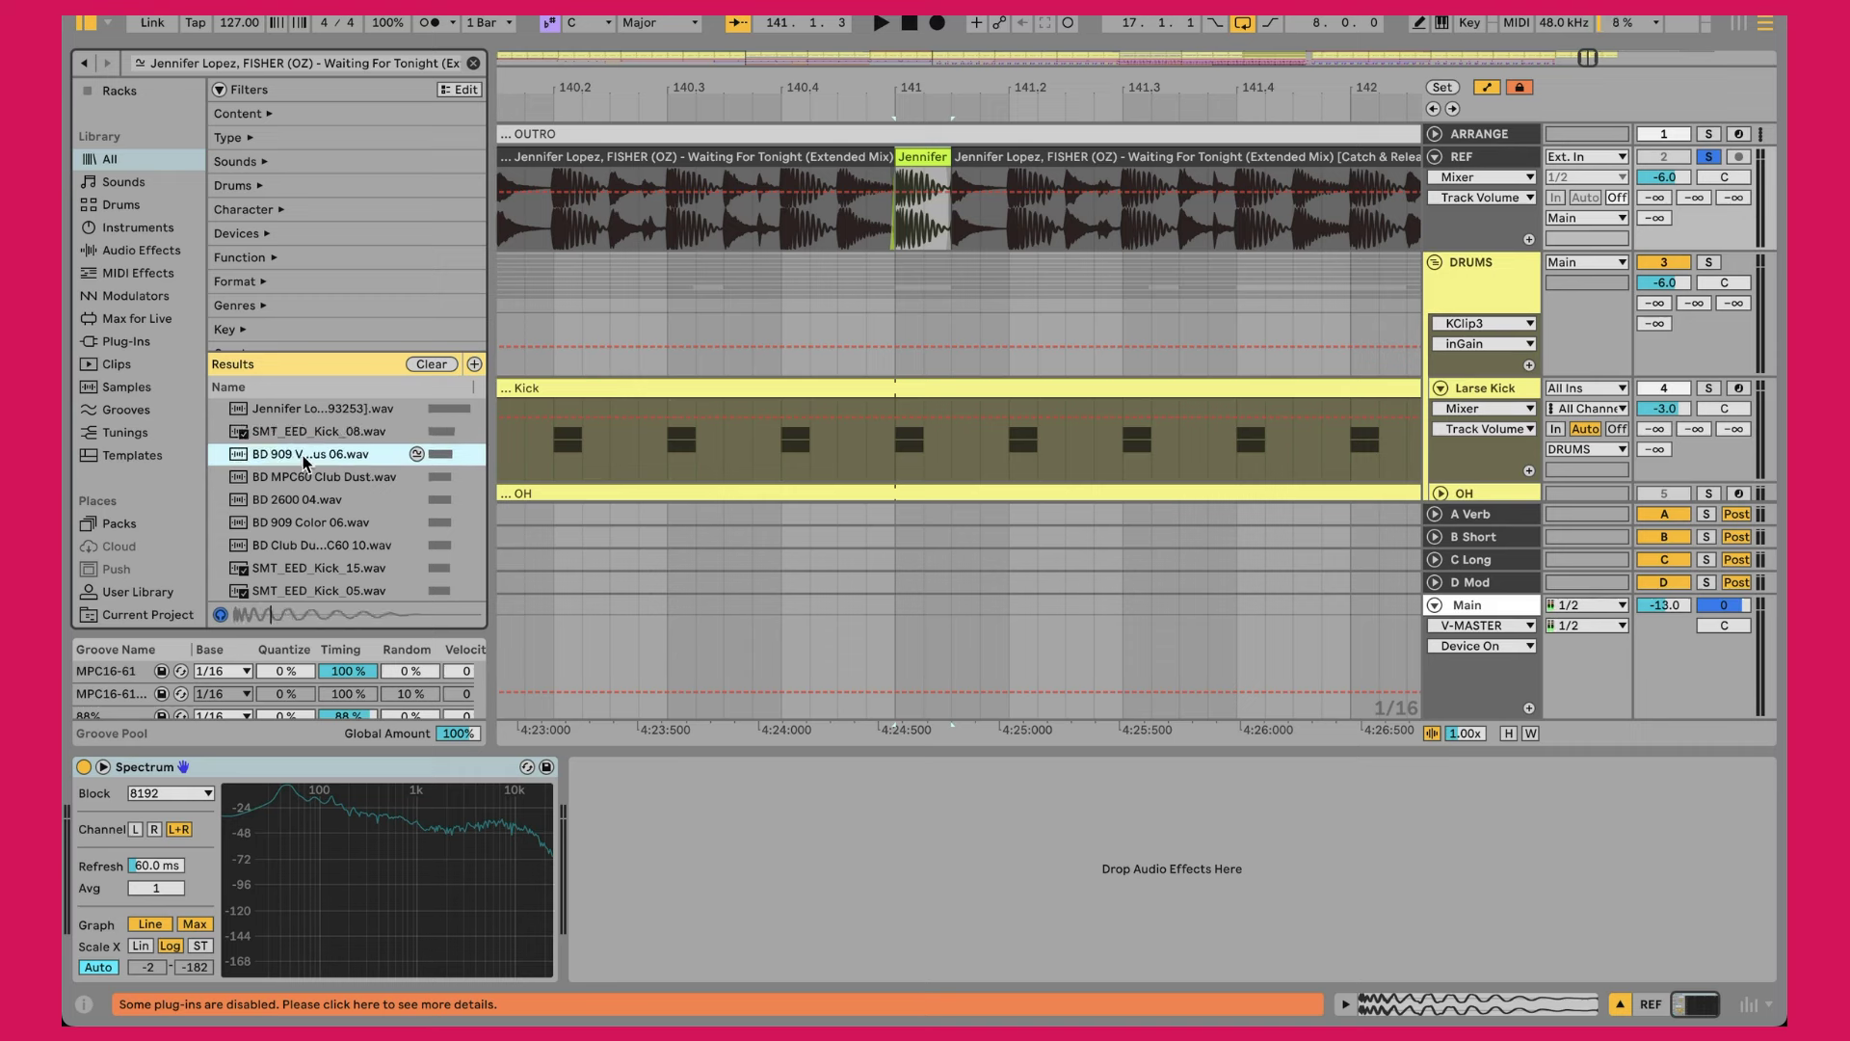
{"action": "left_click", "coordinate": [297, 435]}
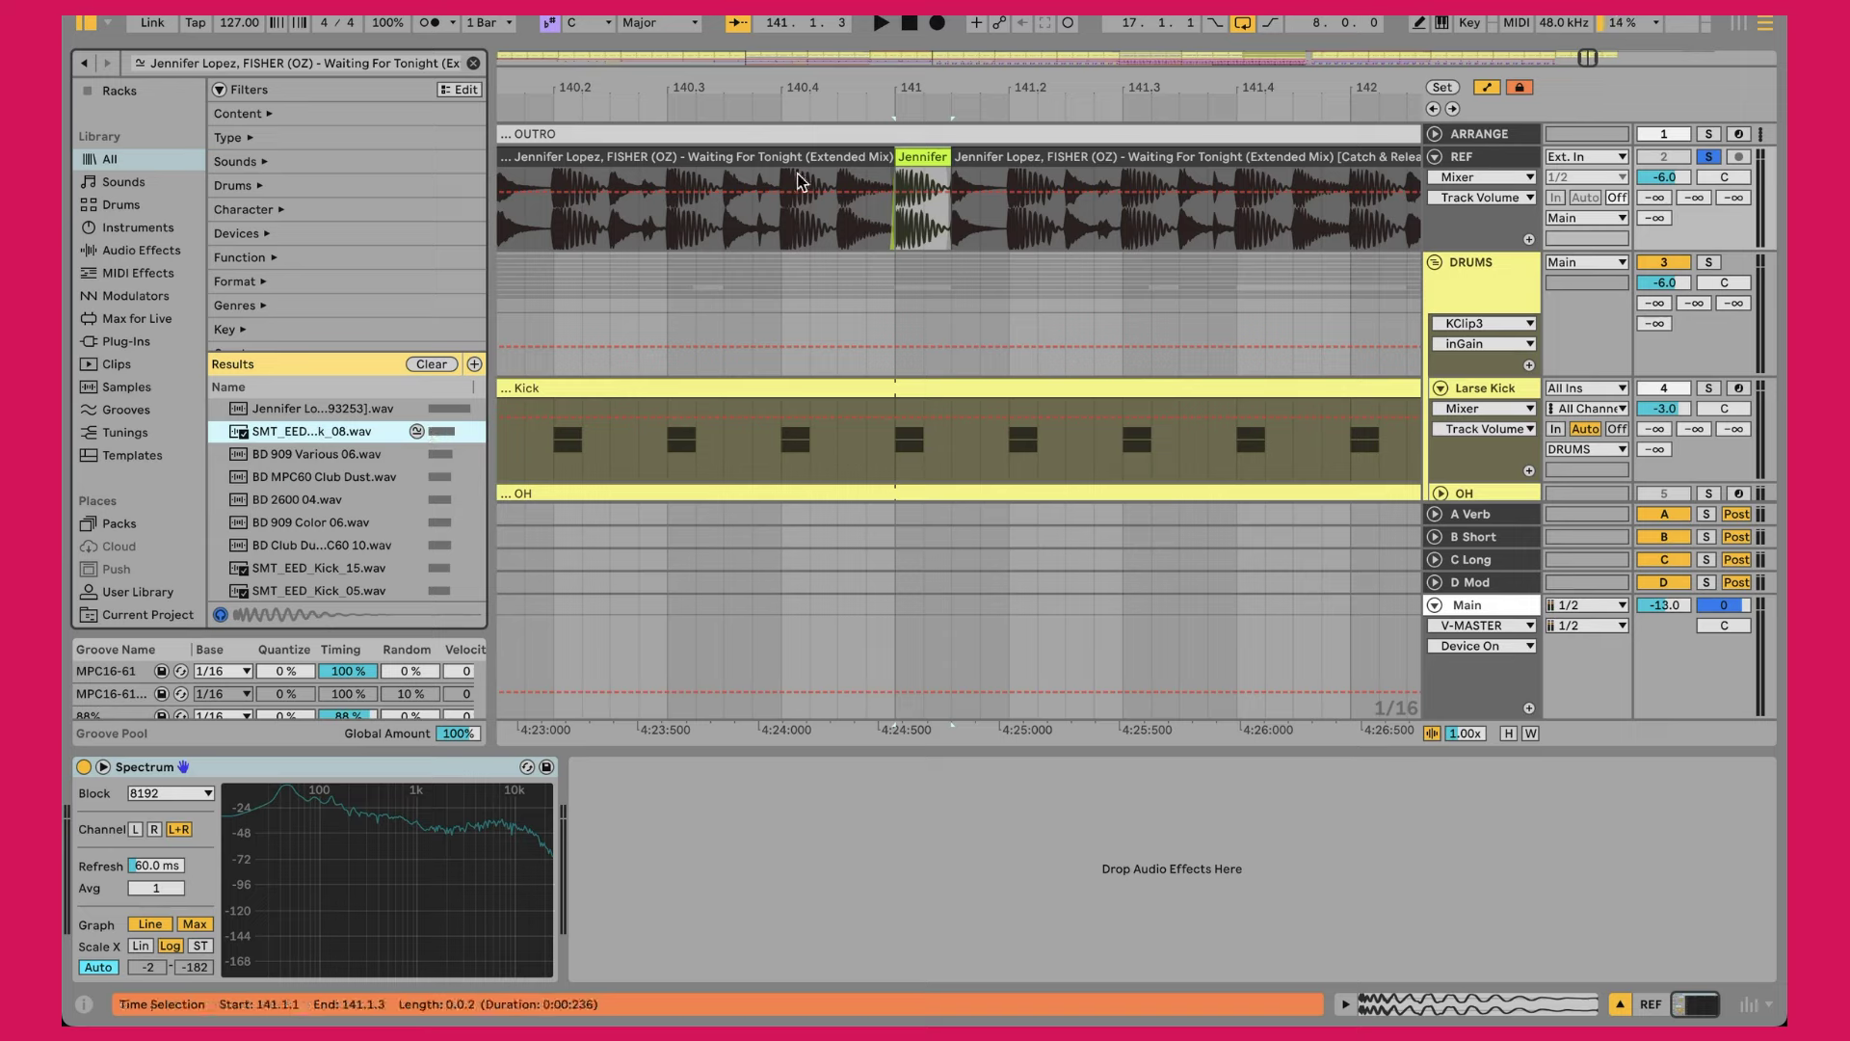
Step: Play the arrangement from the Kick clip at bar 17 in the verse section
{"action": "double_click", "coordinate": [729, 93]}
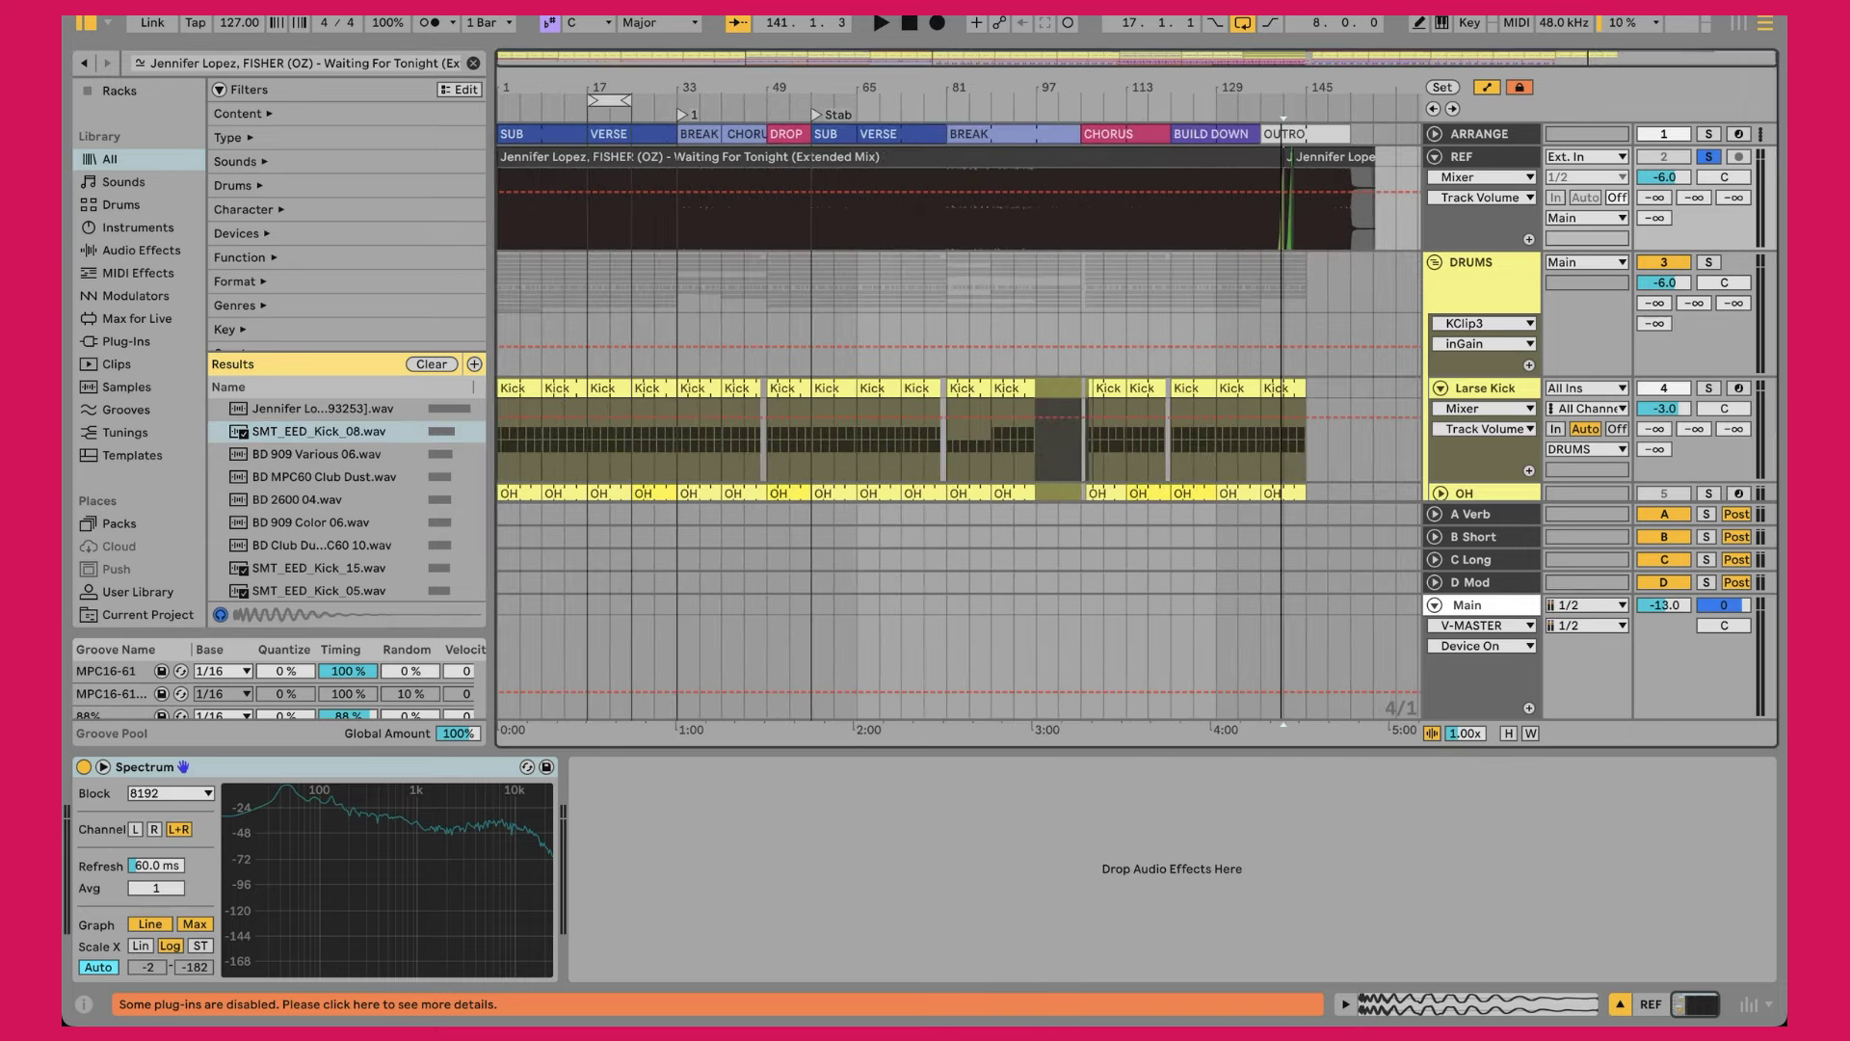
{"action": "left_click", "coordinate": [613, 388]}
{"action": "key", "text": "space"}
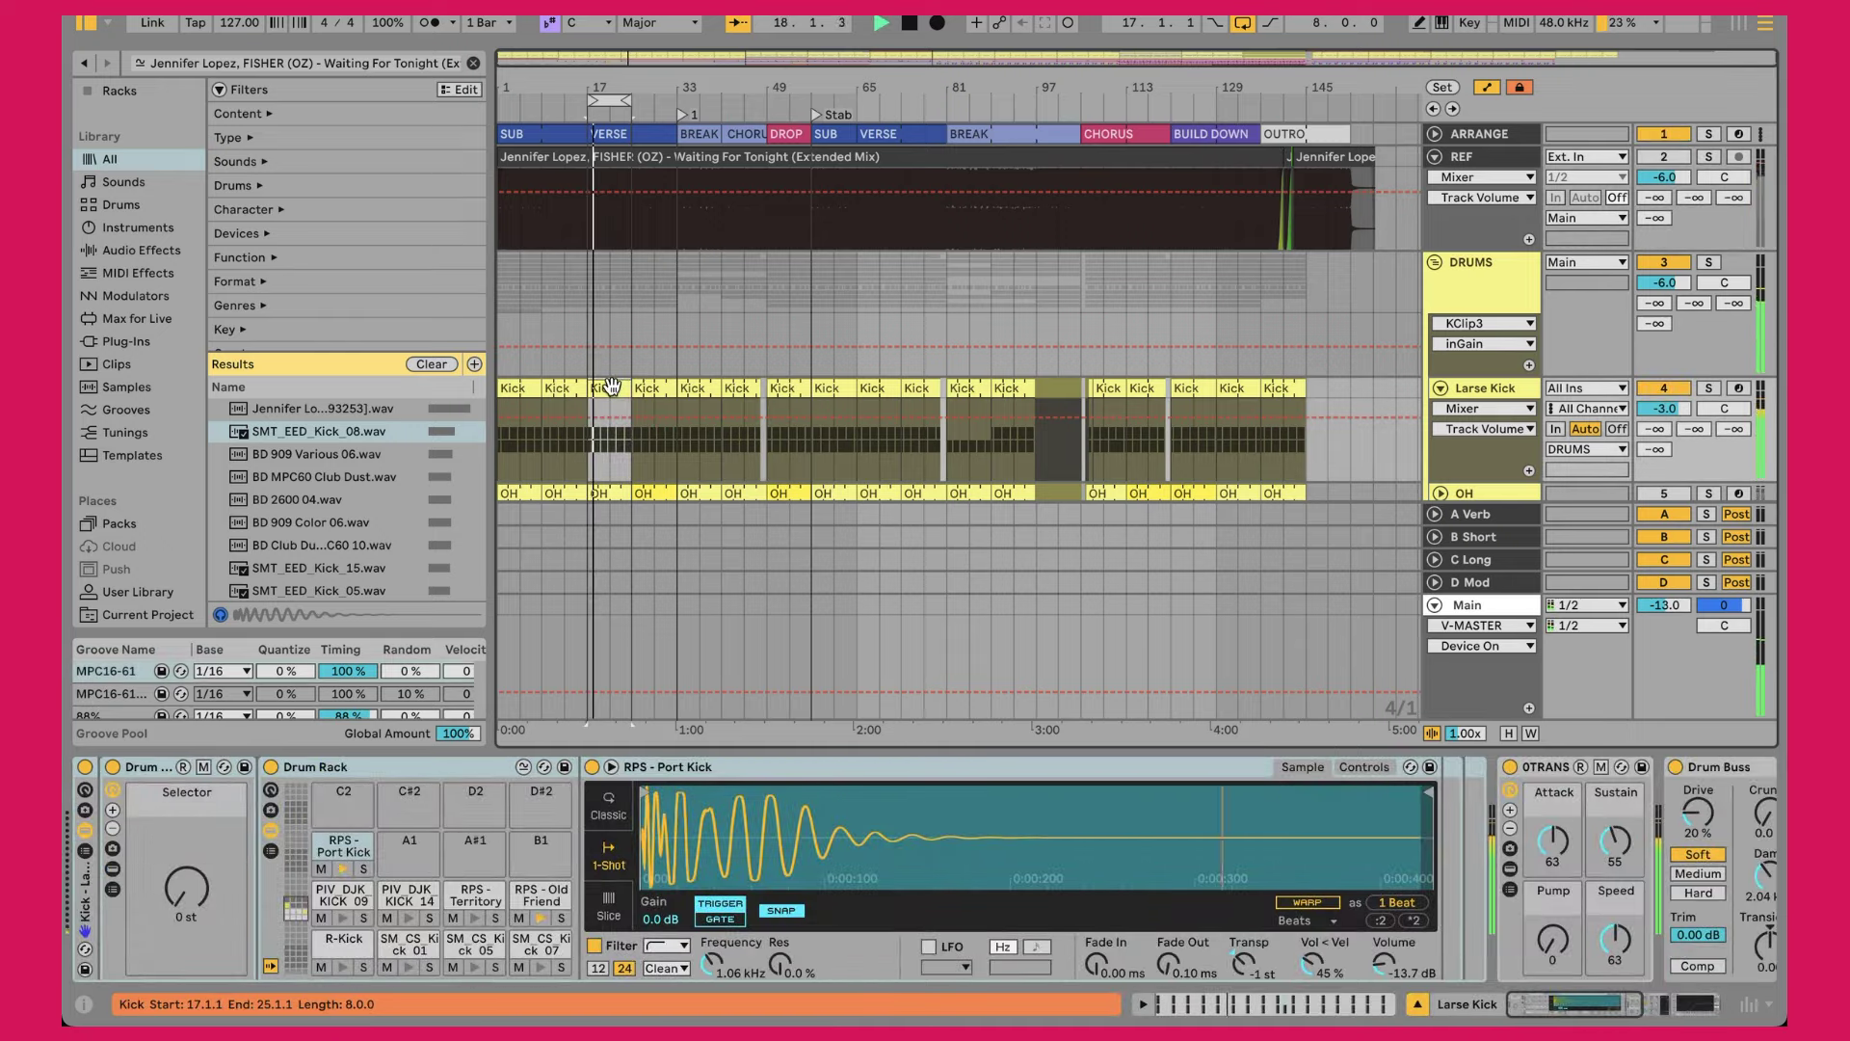
{"action": "left_click_drag", "start_coordinate": [586, 94], "coordinate": [585, 166]}
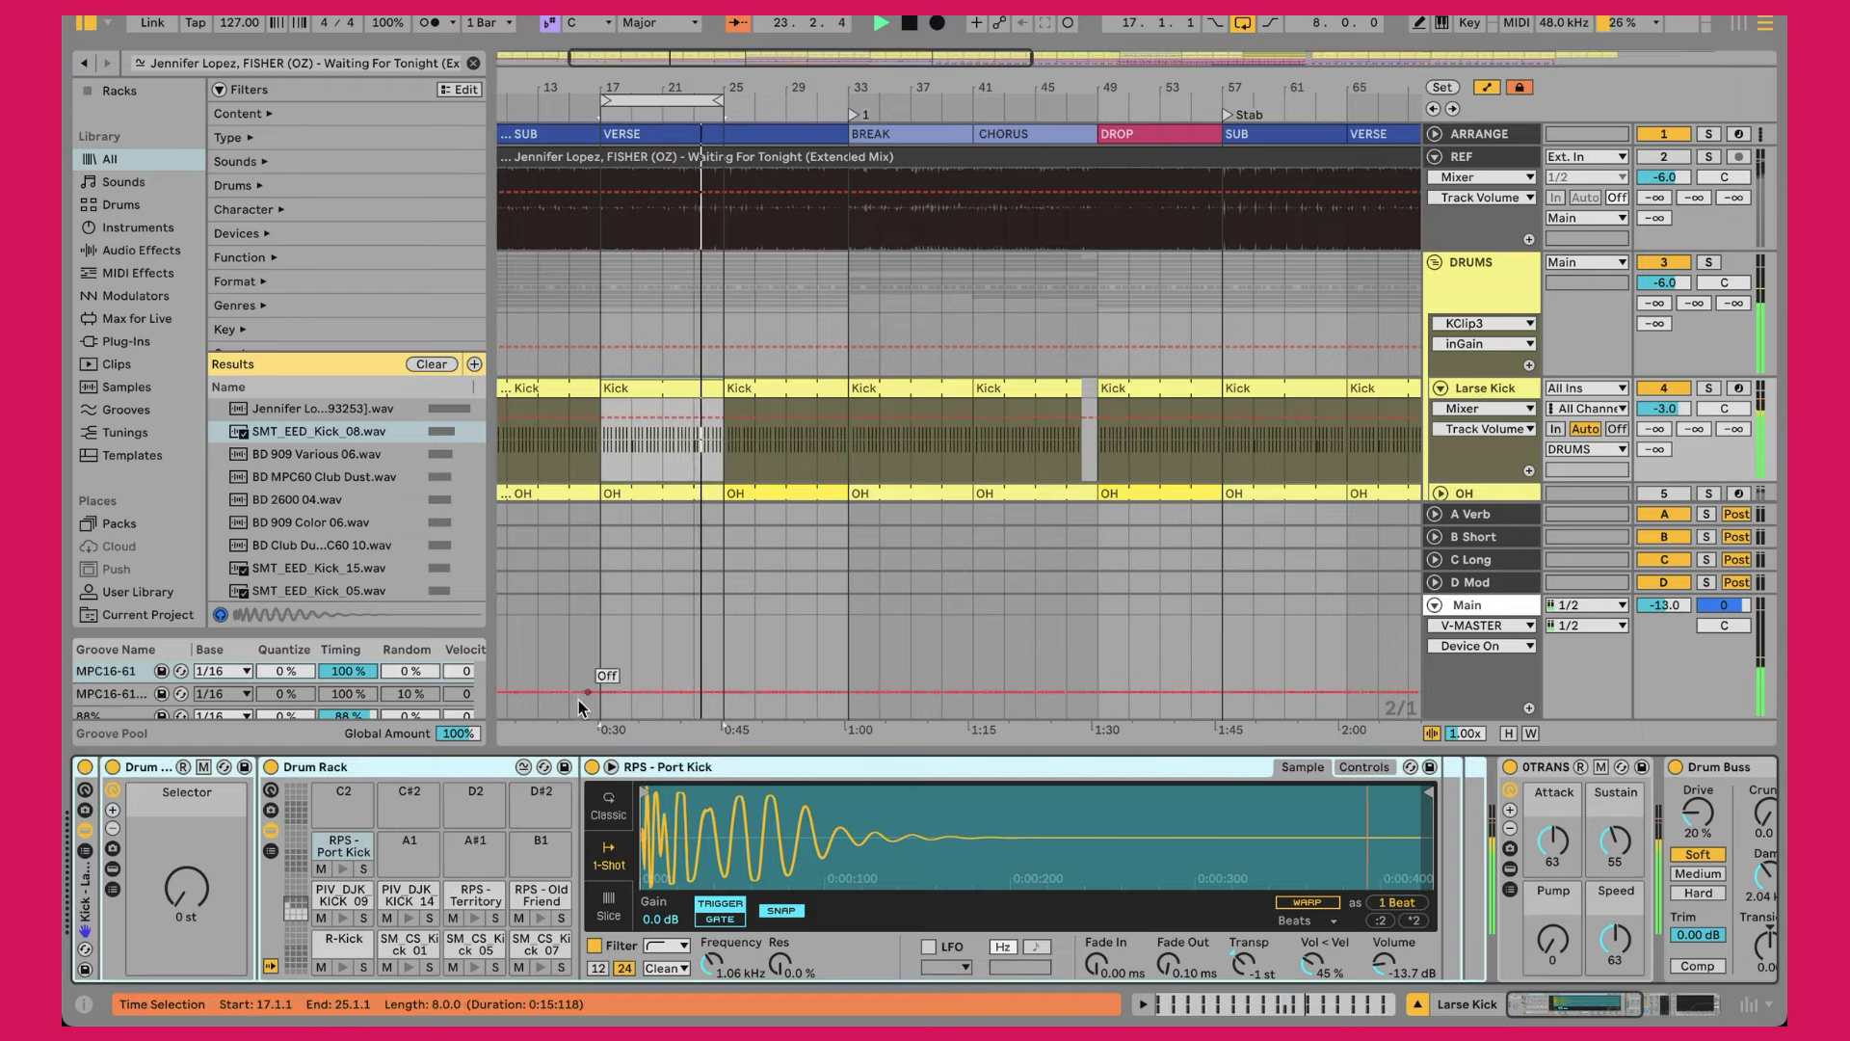
Step: Compare the waveforms of the Old Friend EDM Kick and Port Kick pads, and show Port Kick's control settings
{"action": "left_click", "coordinate": [544, 904]}
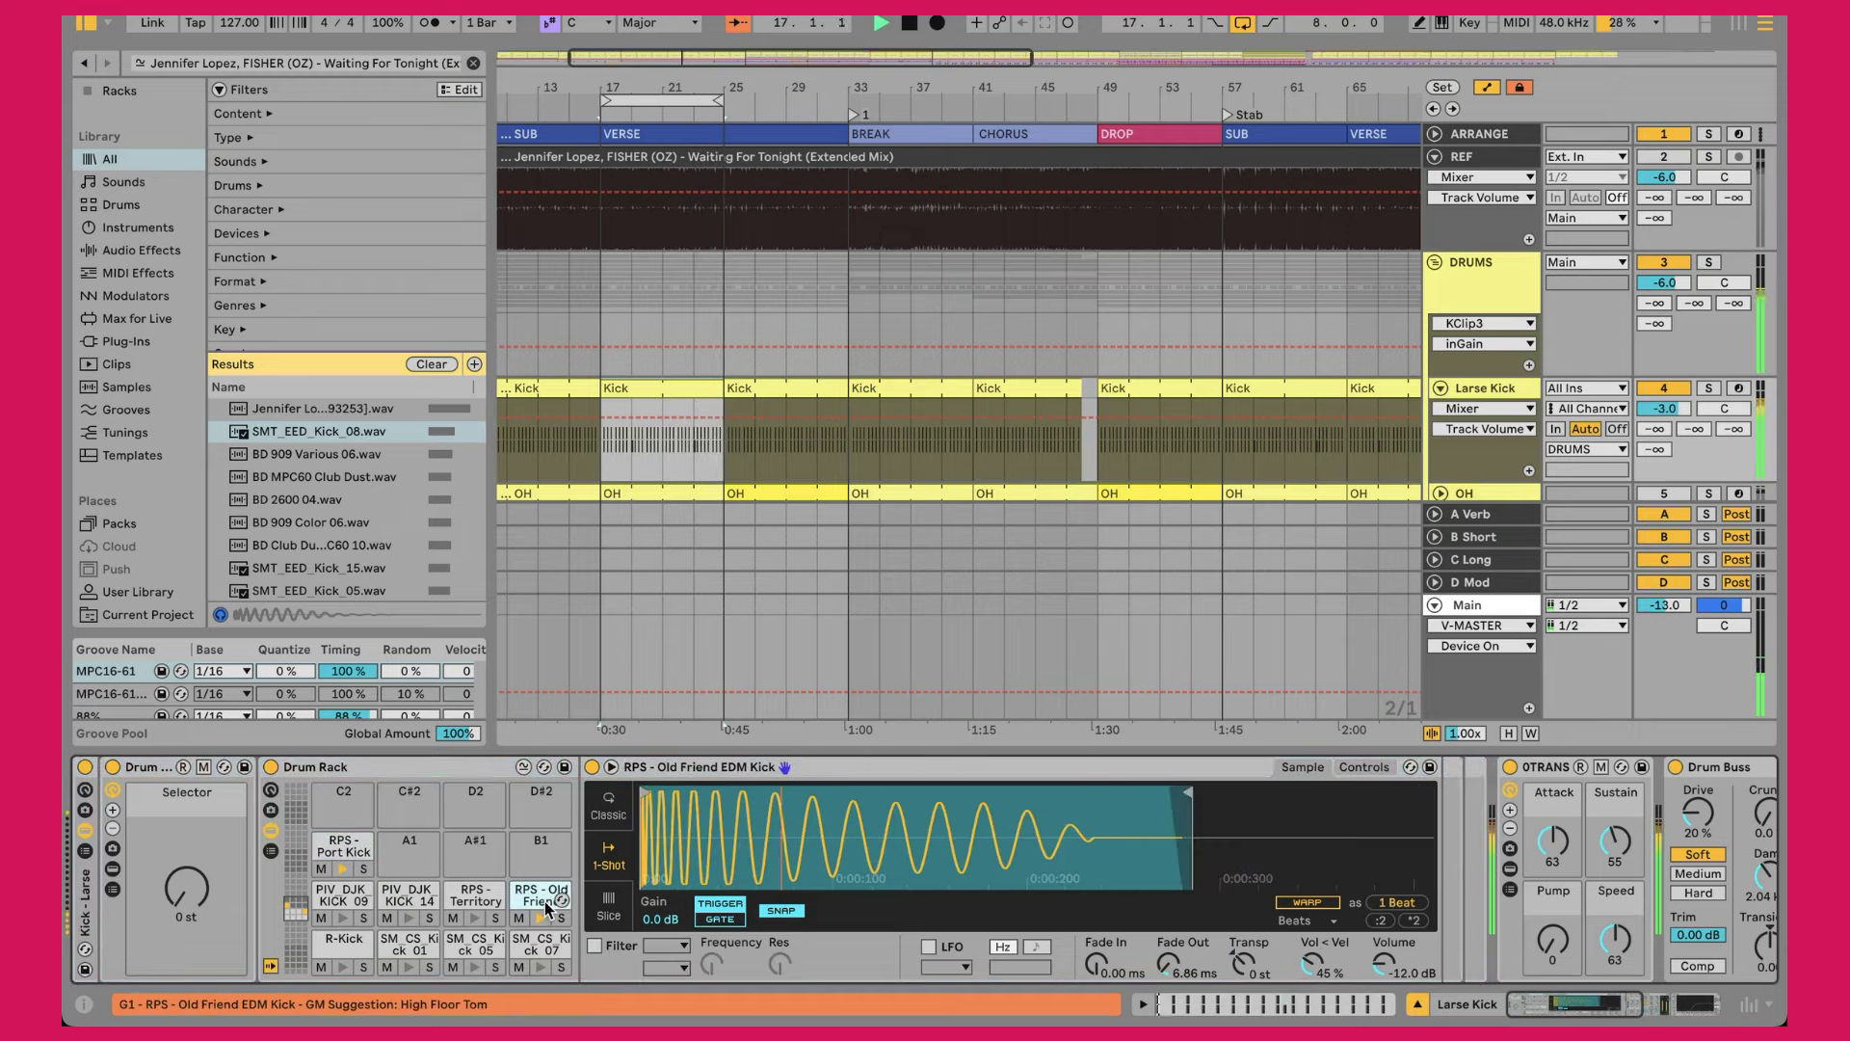
{"action": "left_click", "coordinate": [339, 852]}
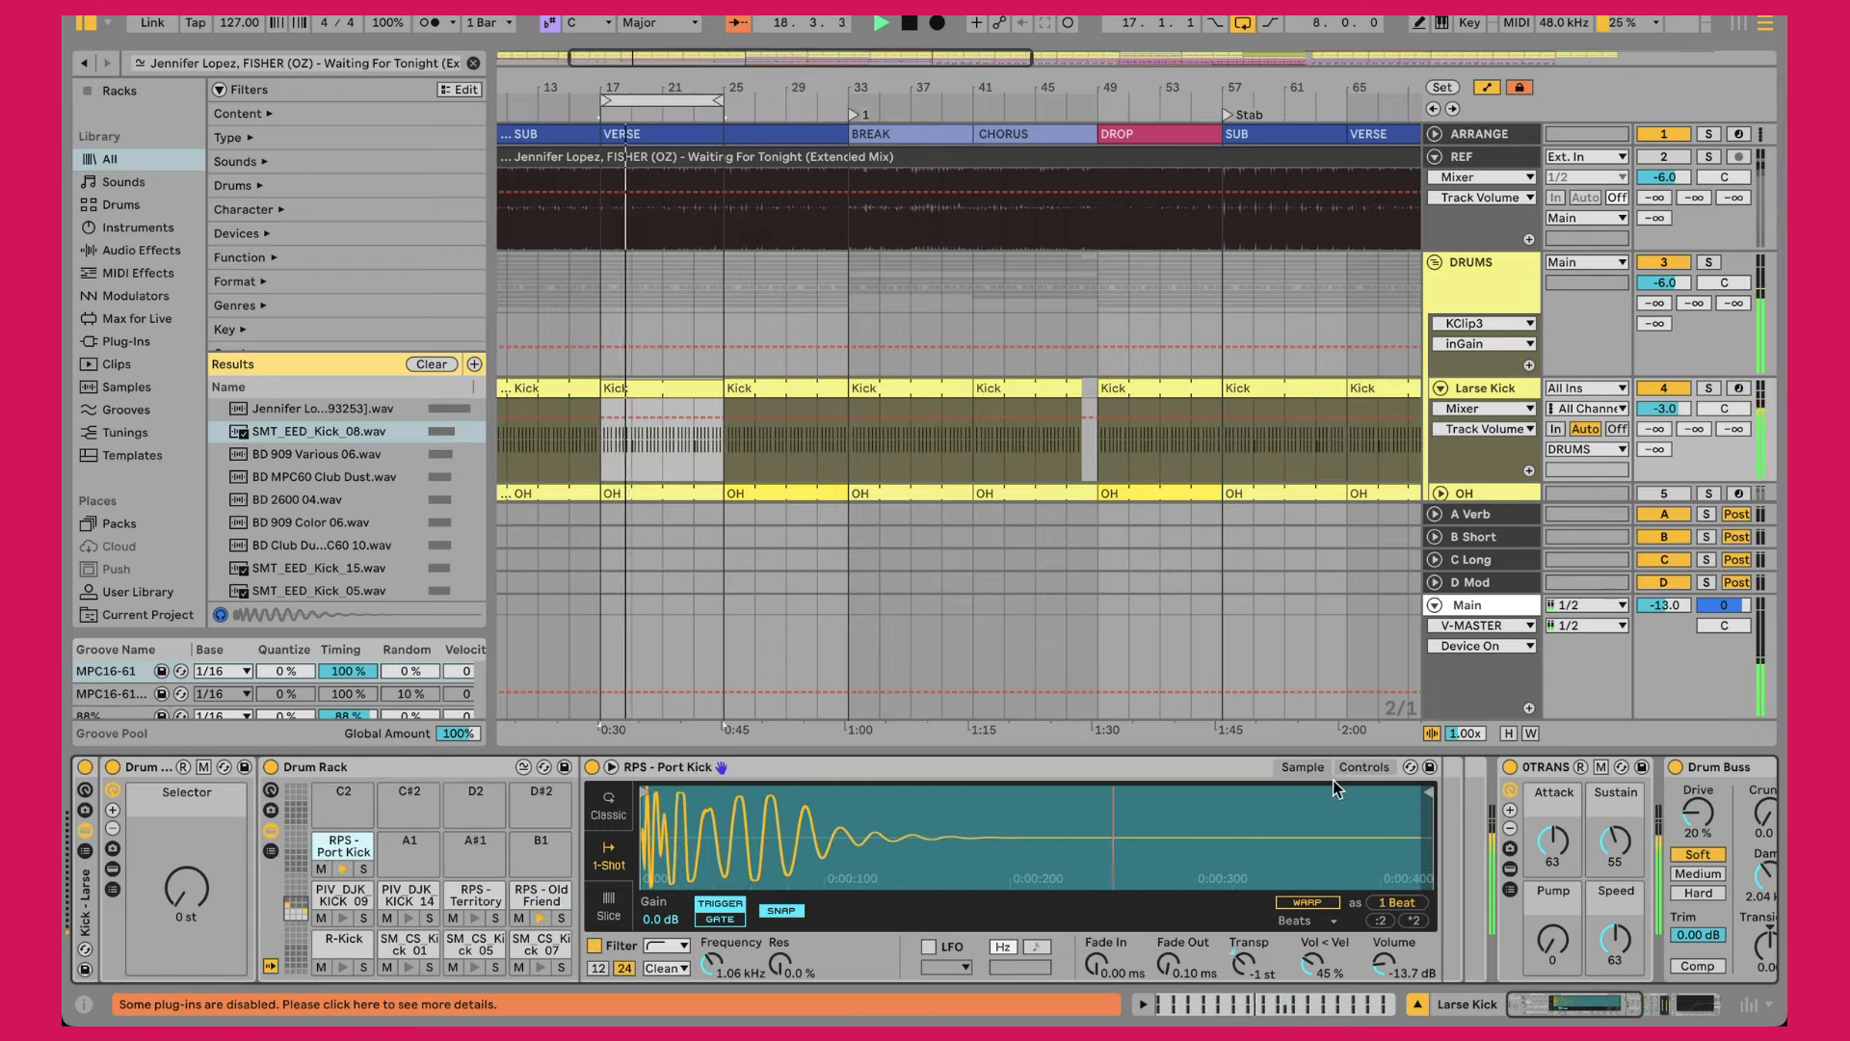
{"action": "left_click", "coordinate": [1373, 771]}
Step: Solo the Port Kick pad and the Old Friend EDM Kick pad in turn to hear each layer, clearing each solo
{"action": "left_click", "coordinate": [365, 869]}
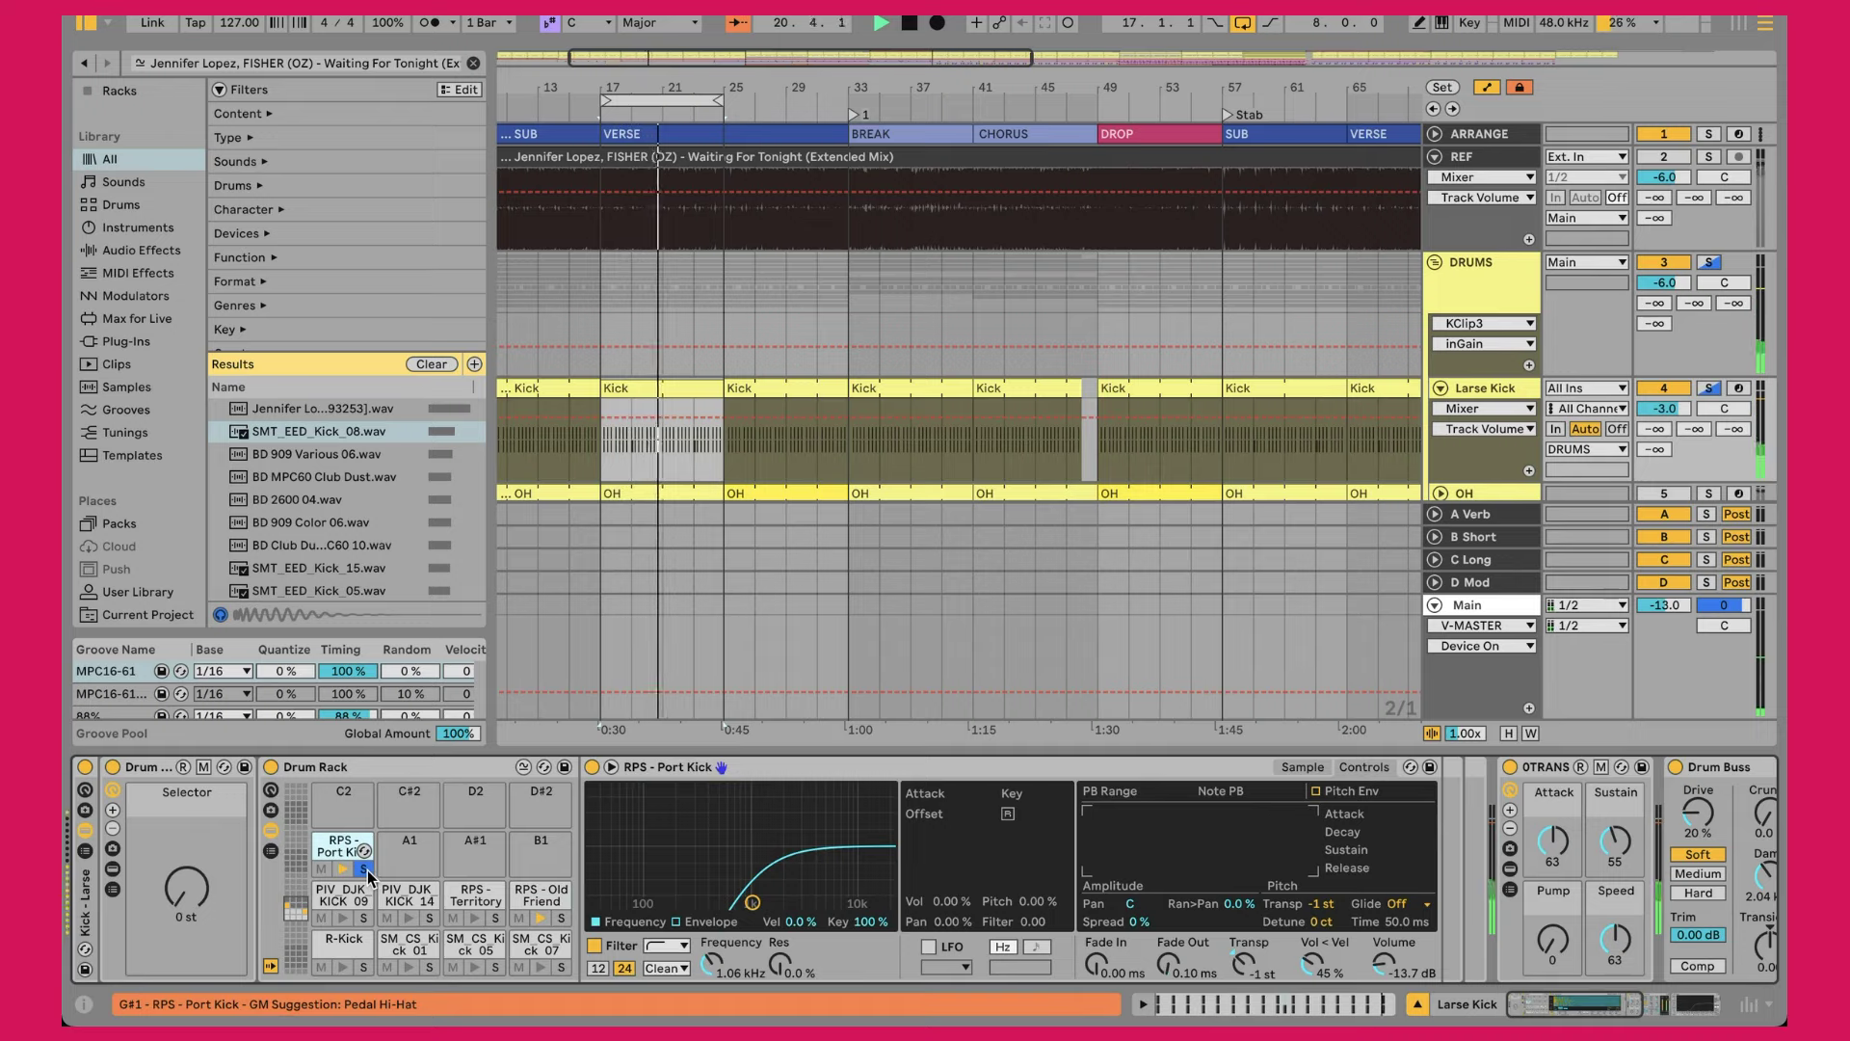
{"action": "left_click", "coordinate": [365, 869]}
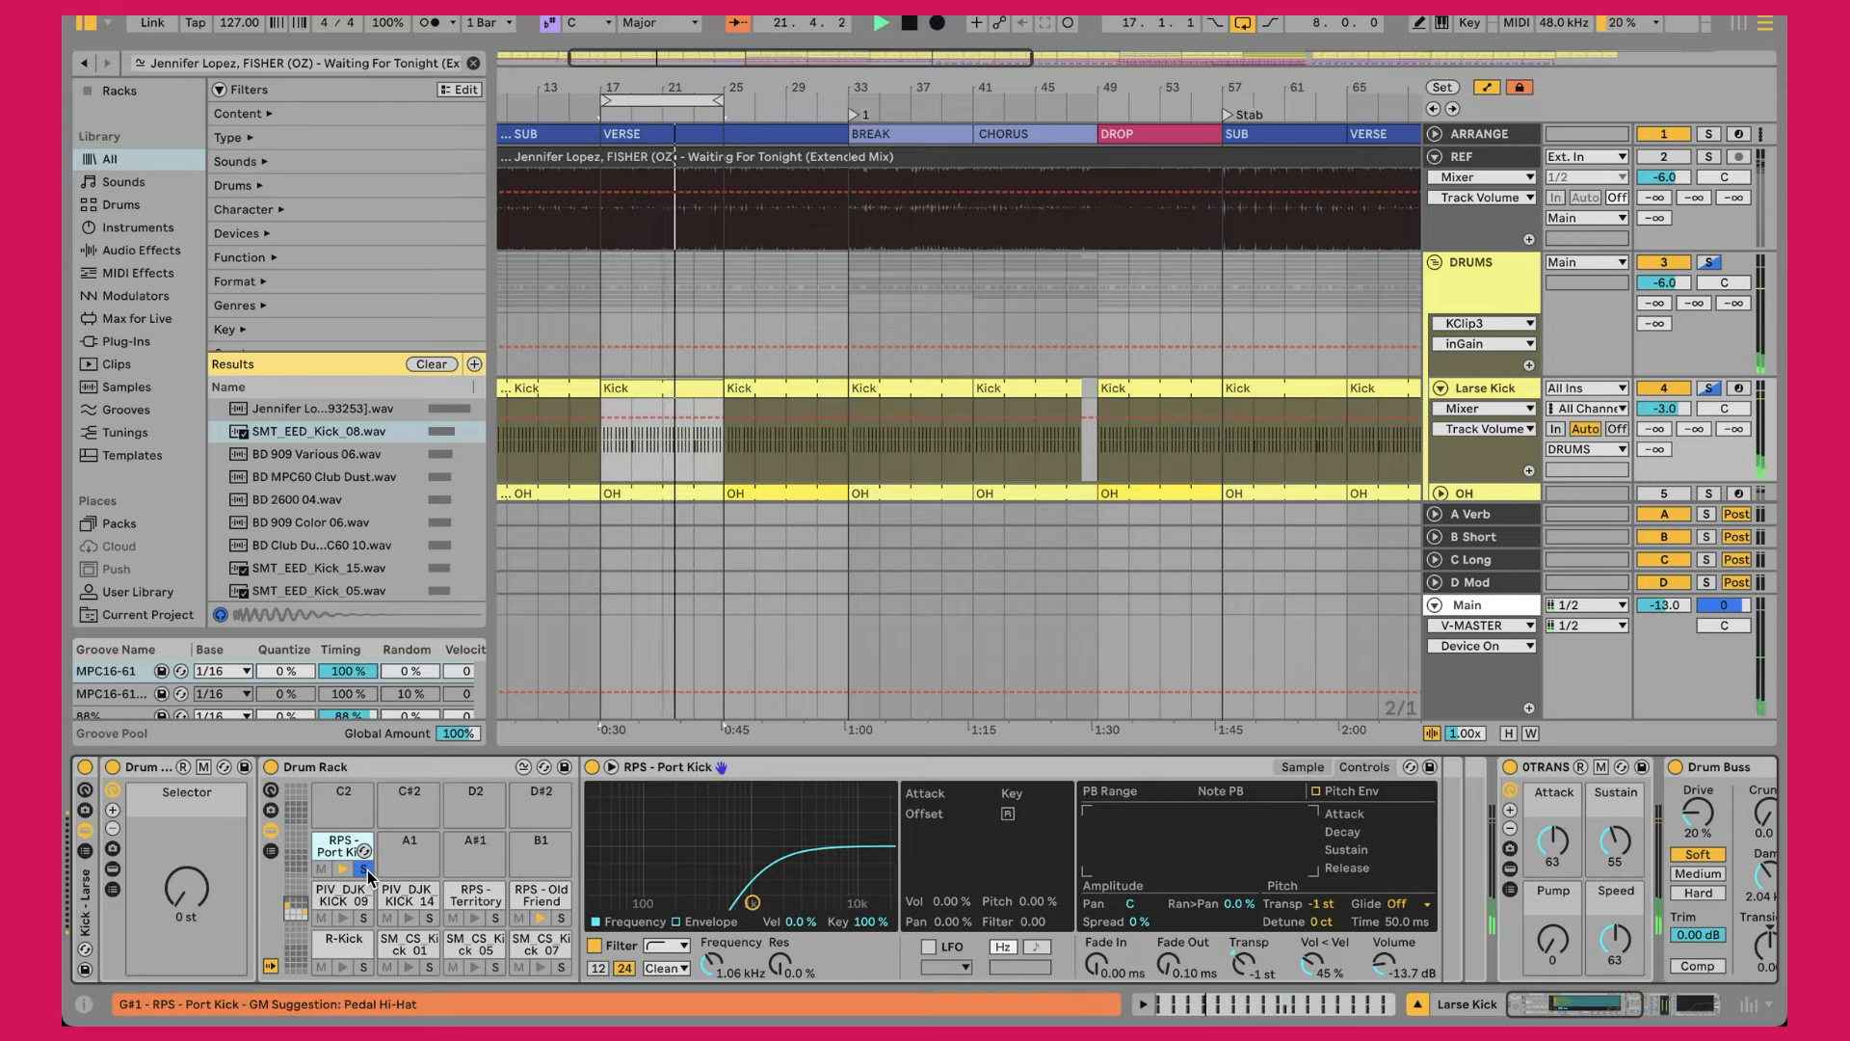
{"action": "left_click", "coordinate": [561, 918]}
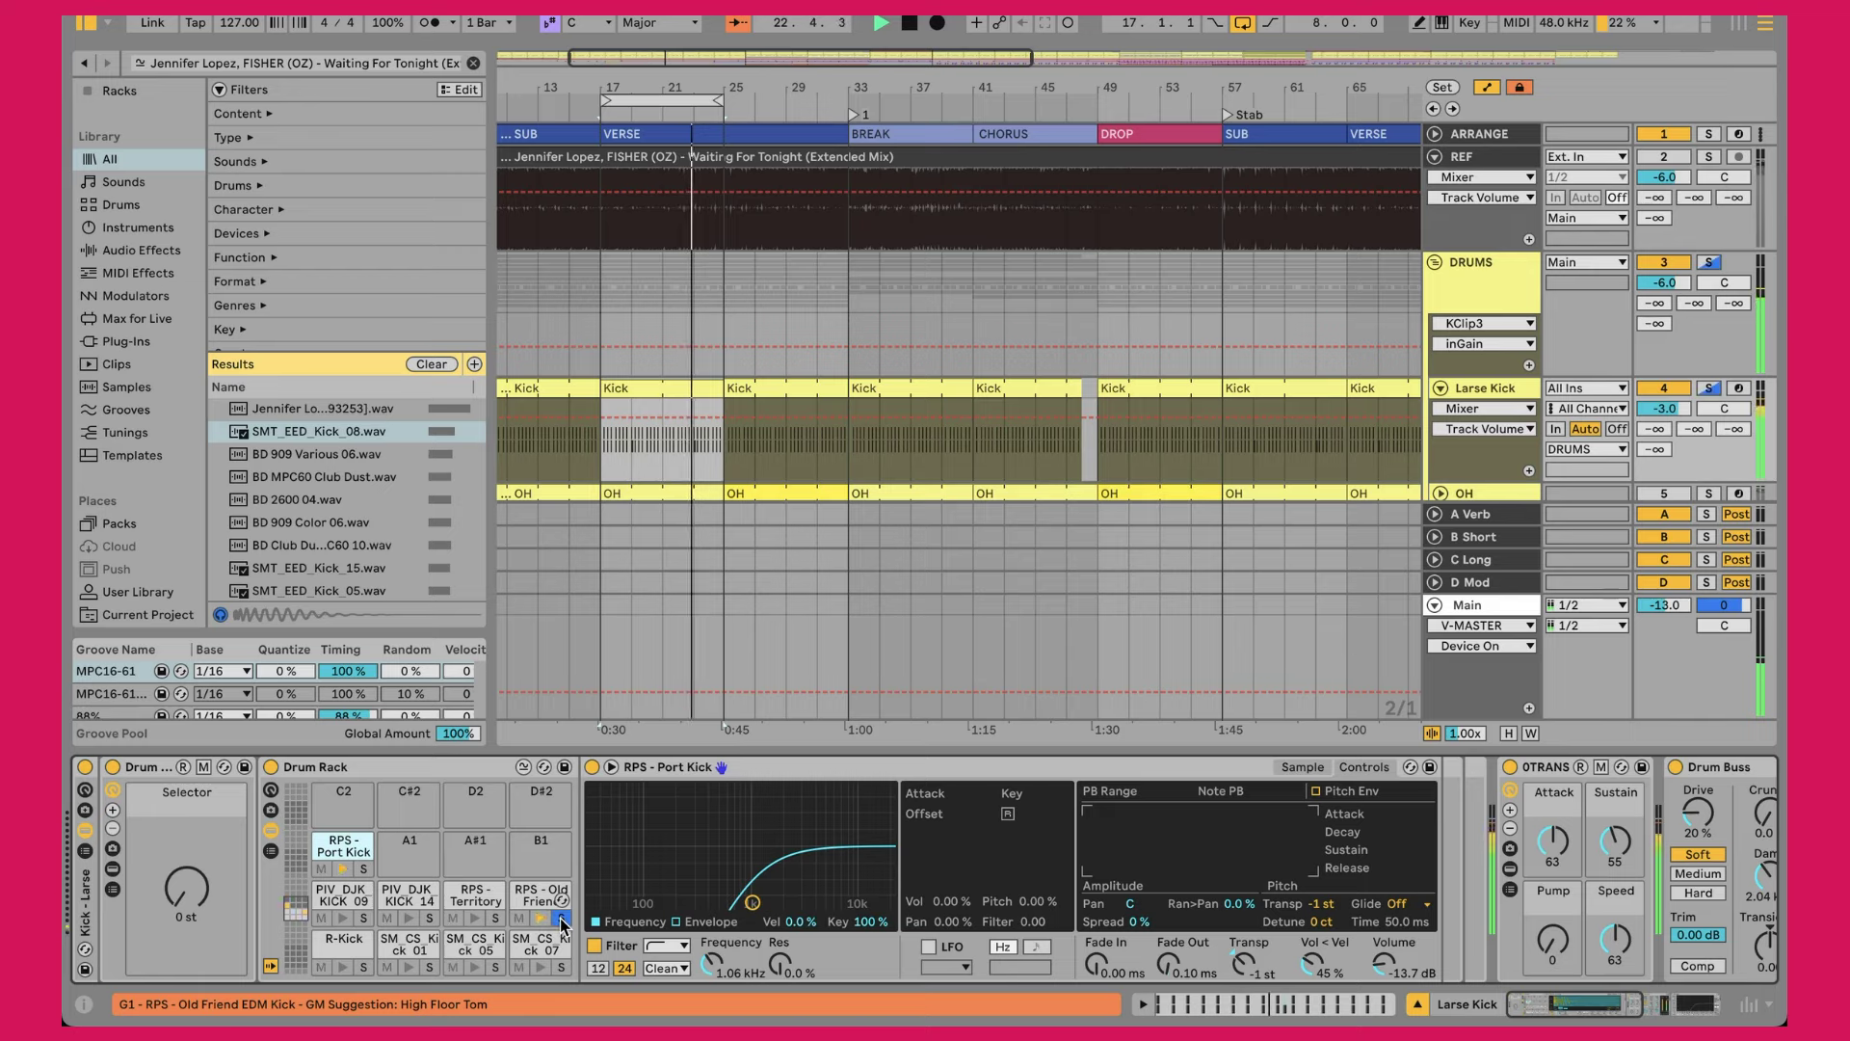
{"action": "left_click", "coordinate": [561, 918]}
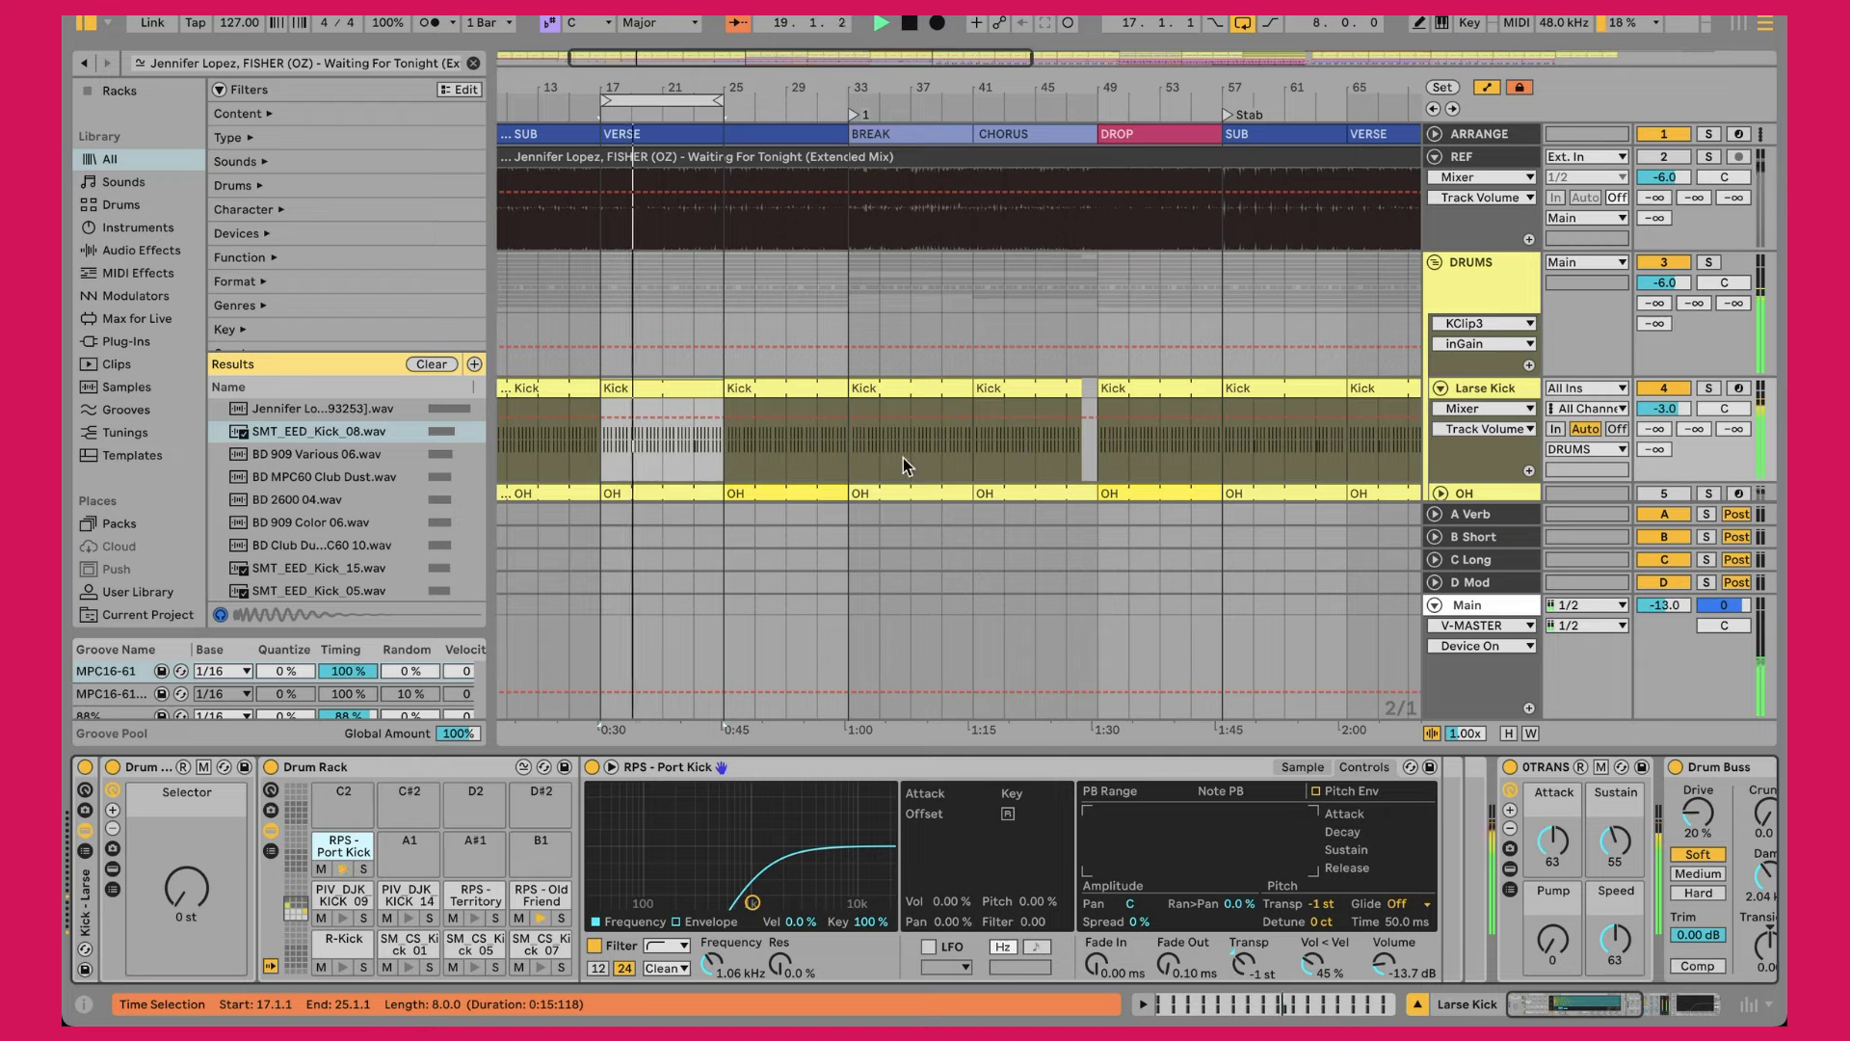
Step: Loop the outro's Kick clip from 137.1.1 for 8 bars and set the Drum Buss Boom to 50%
{"action": "left_click_drag", "start_coordinate": [646, 113], "coordinate": [1284, 100]}
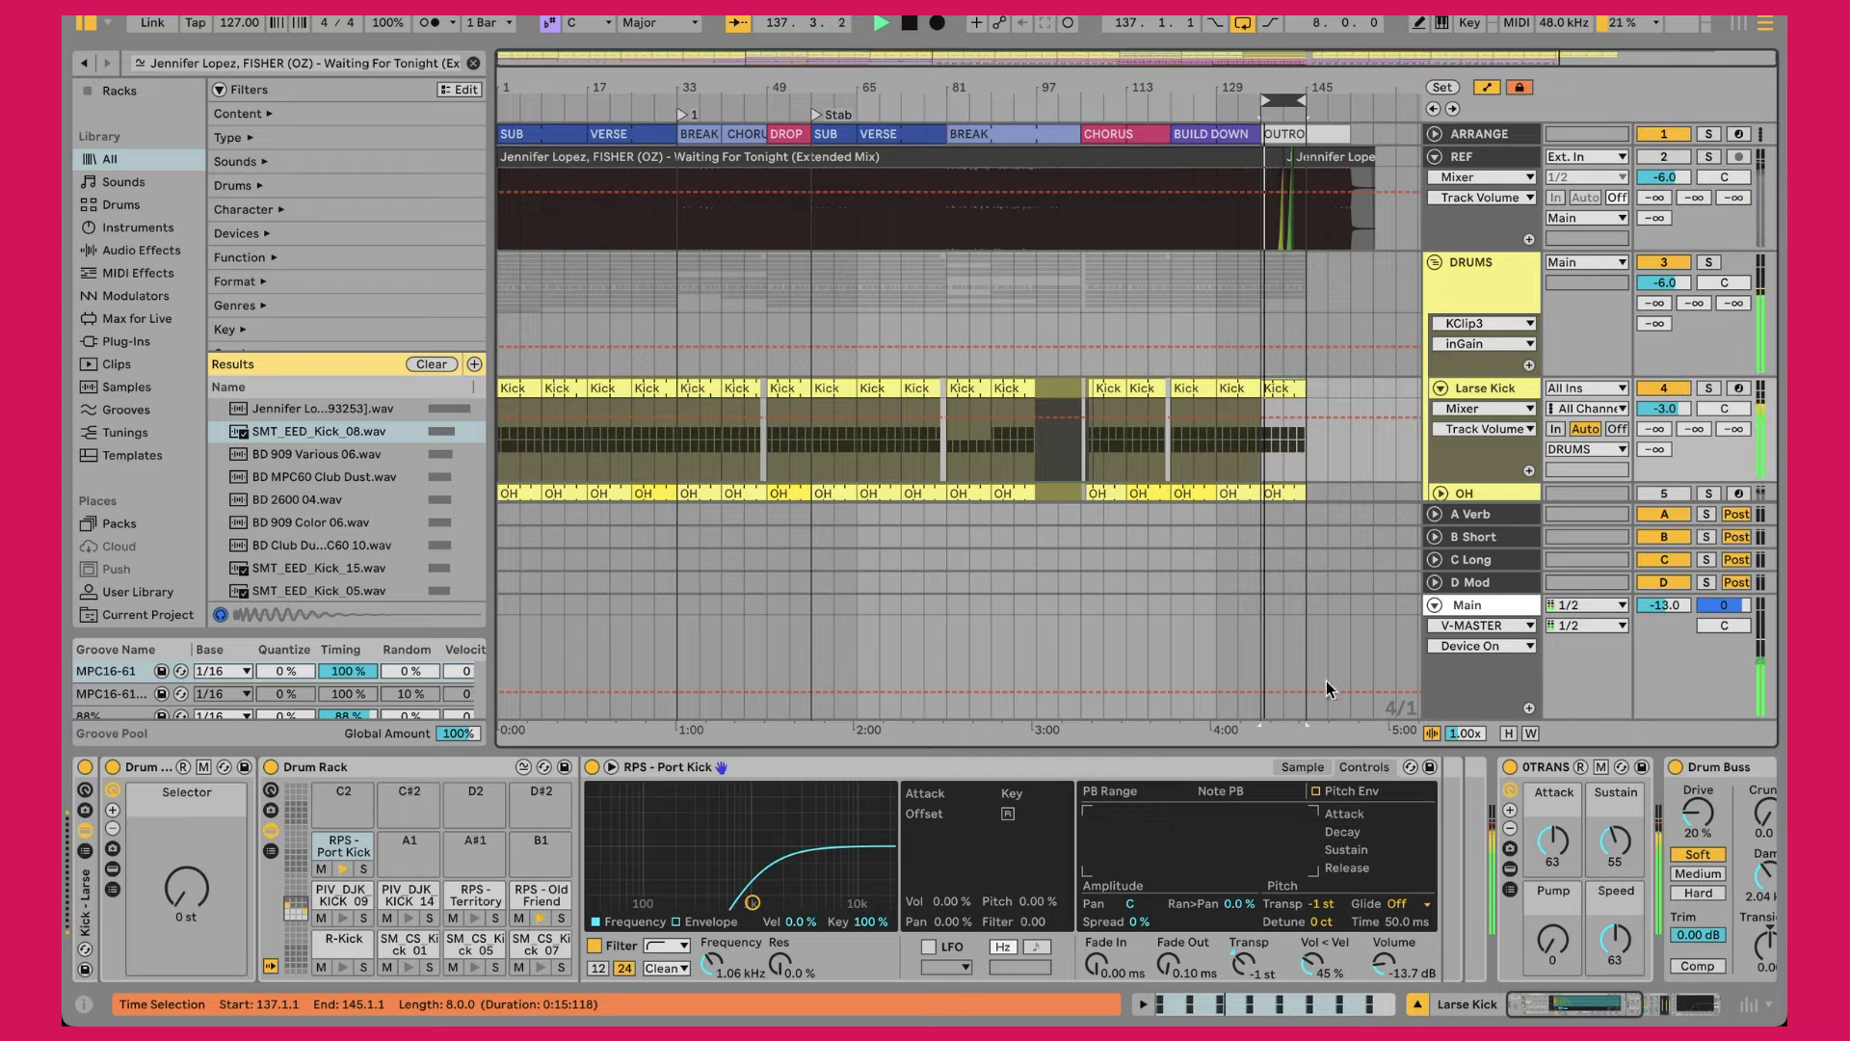
{"action": "scroll", "coordinate": [1313, 794], "scroll_direction": "right", "scroll_amount": 5}
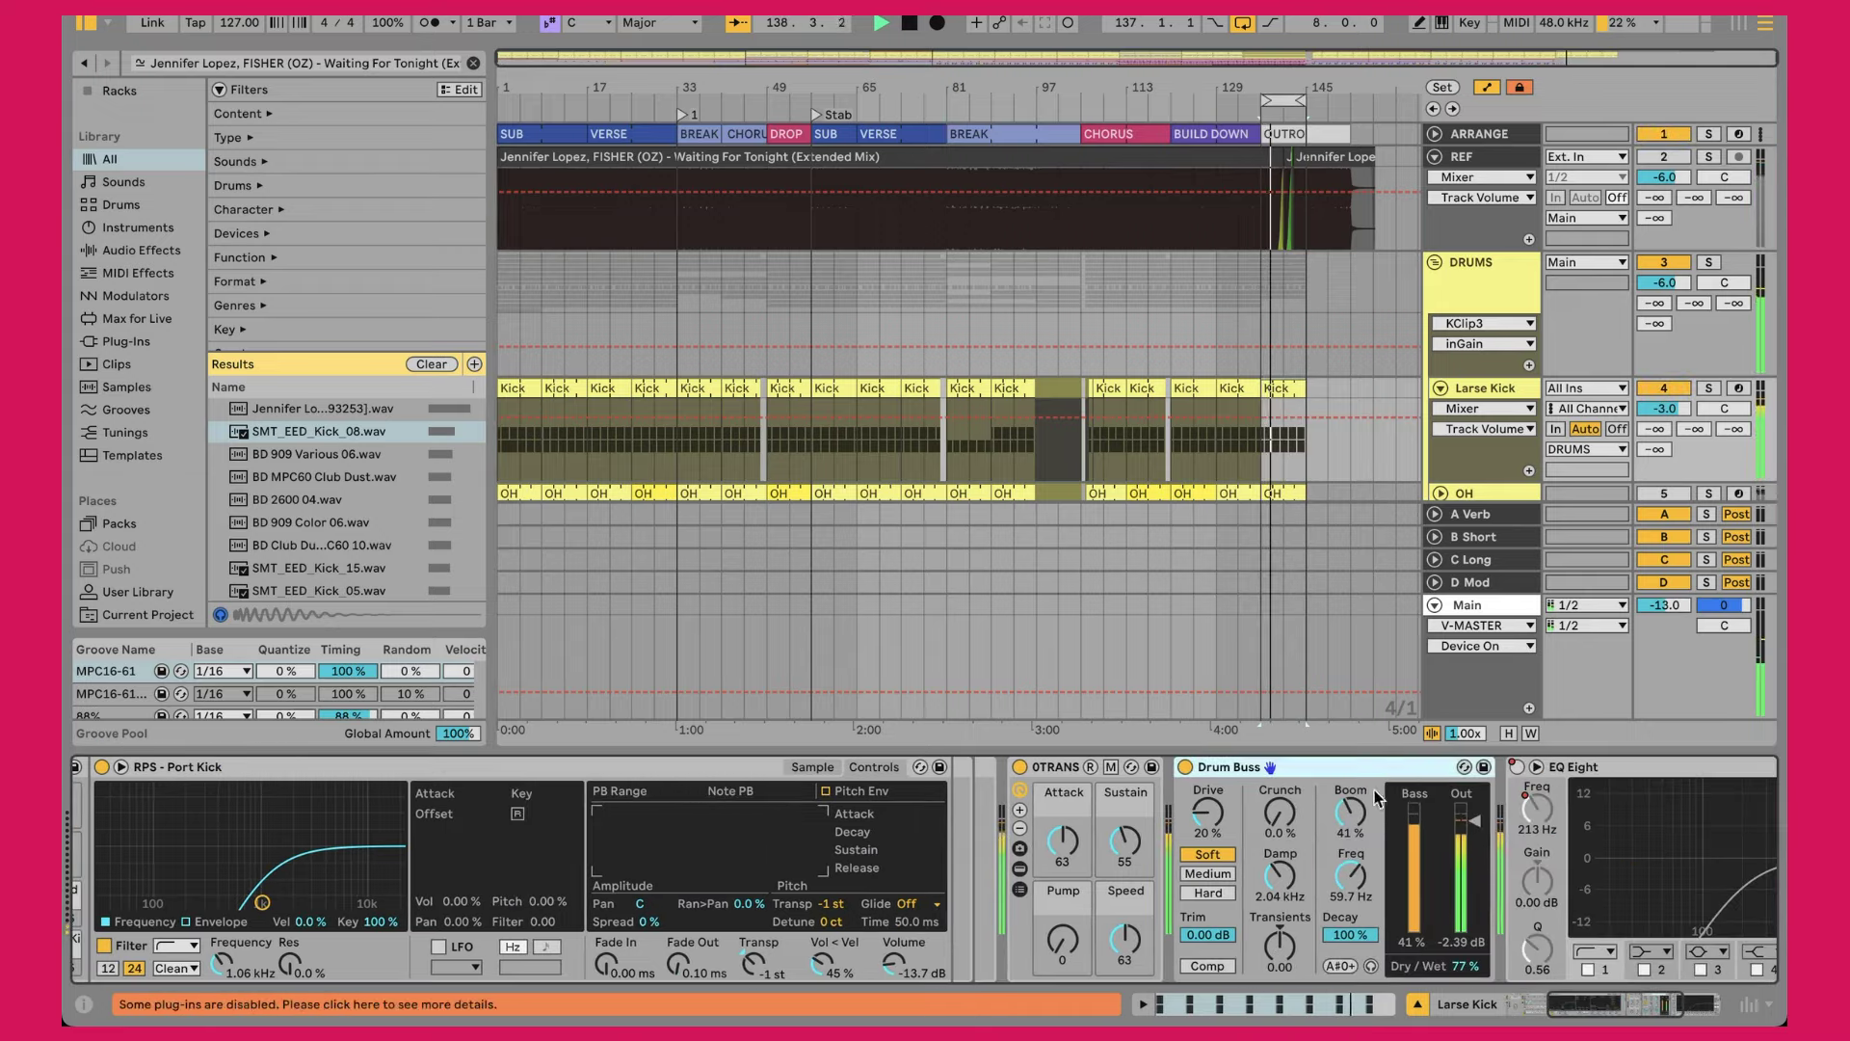
{"action": "left_click_drag", "start_coordinate": [1350, 812], "coordinate": [1350, 800]}
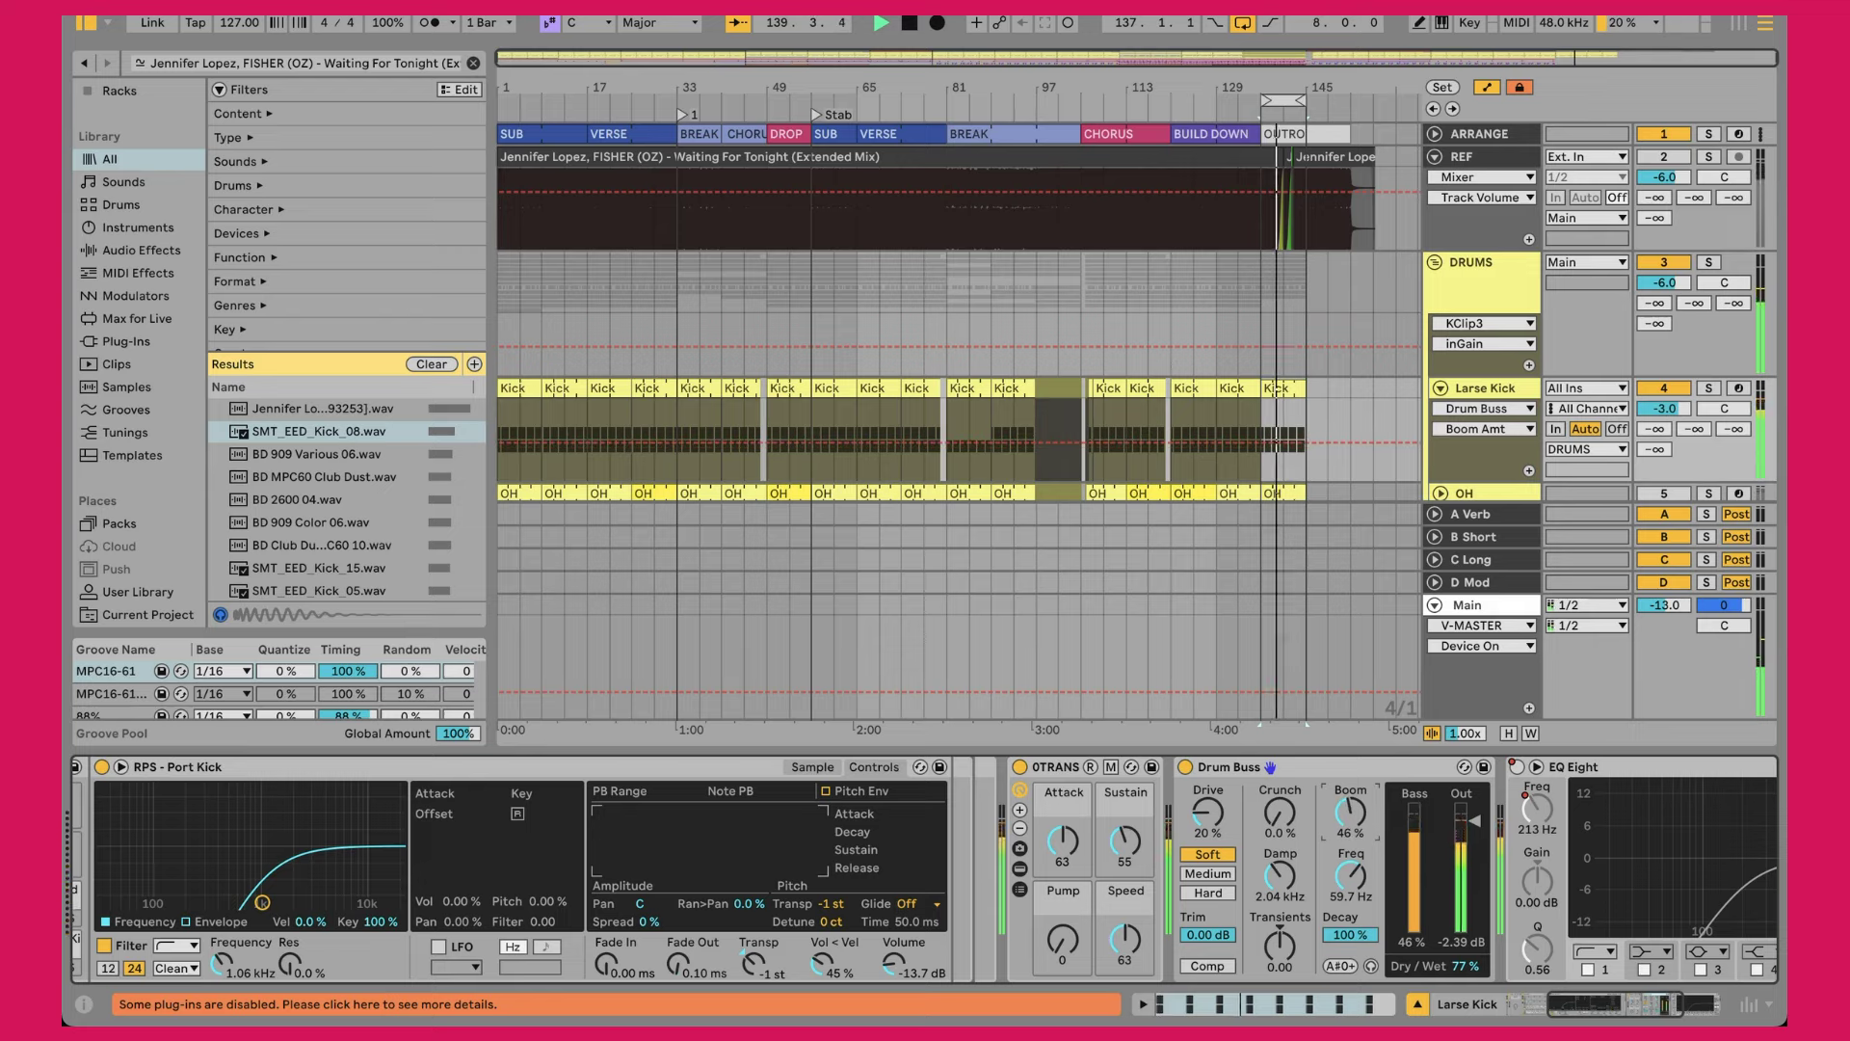
{"action": "key", "text": "s"}
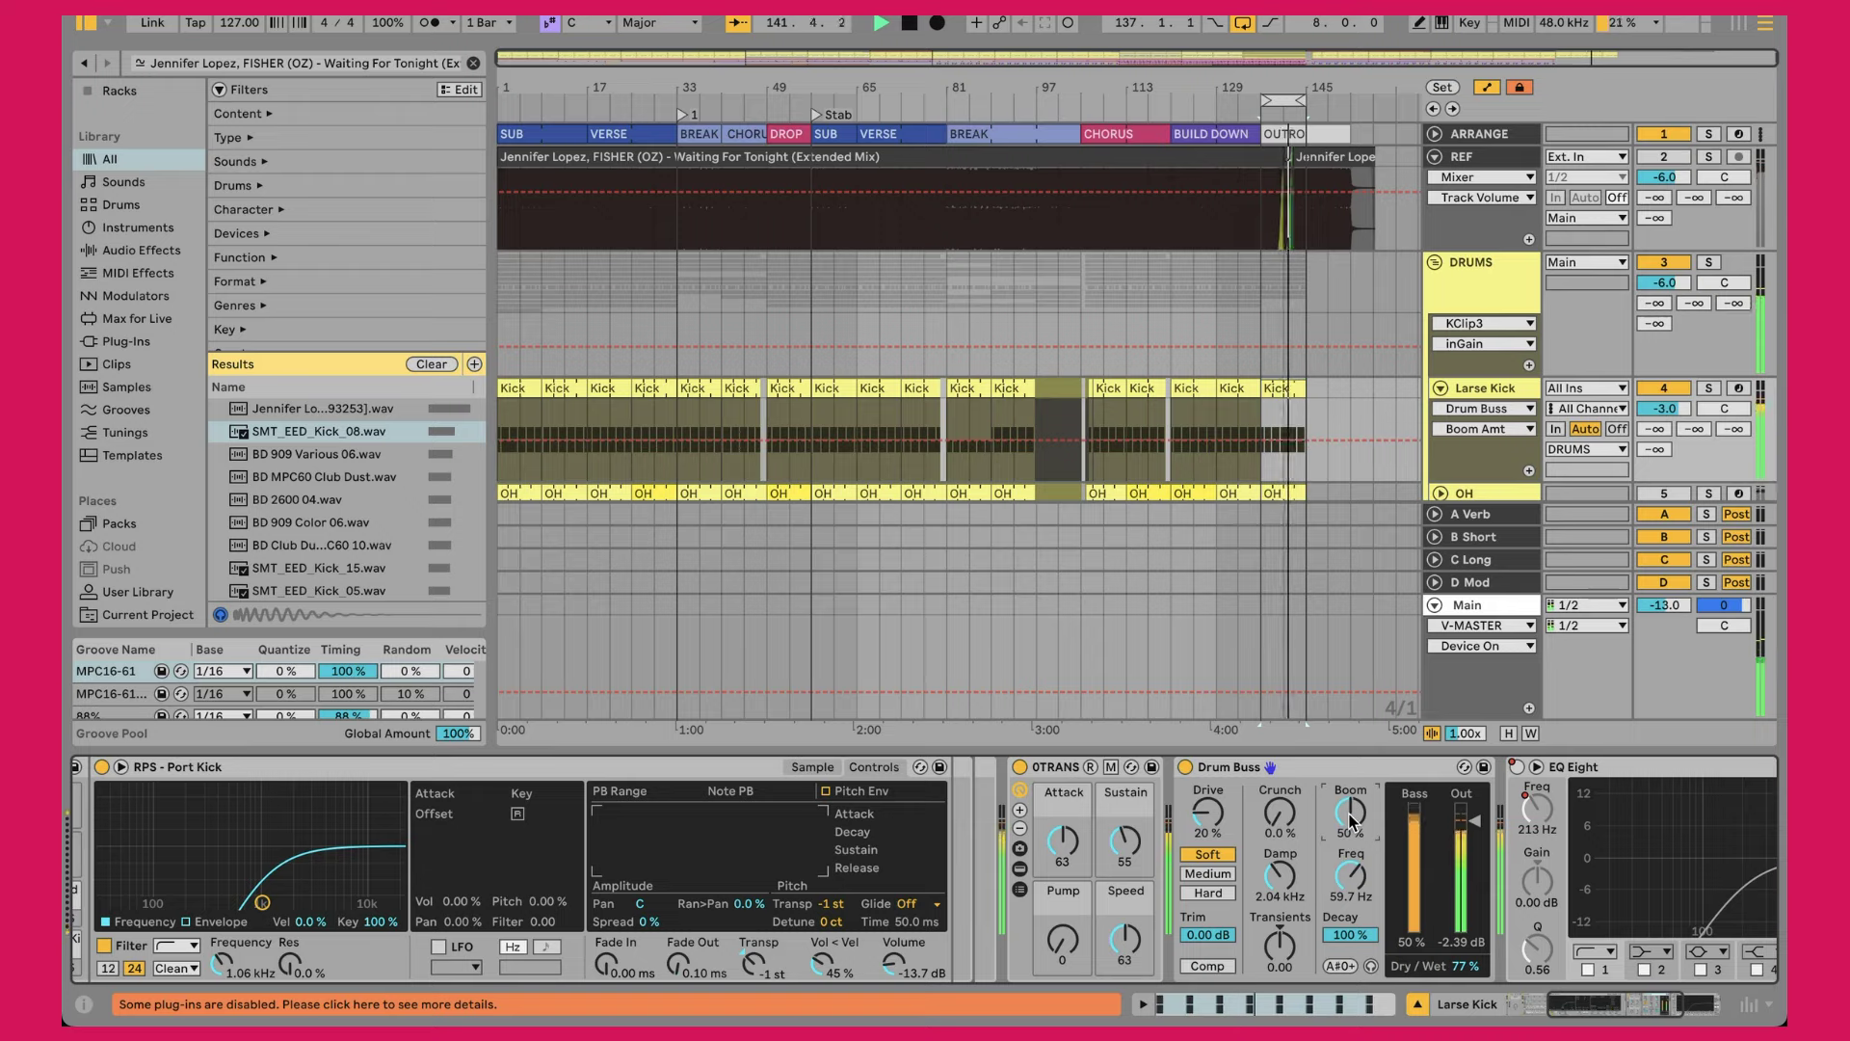
{"action": "key", "text": "s"}
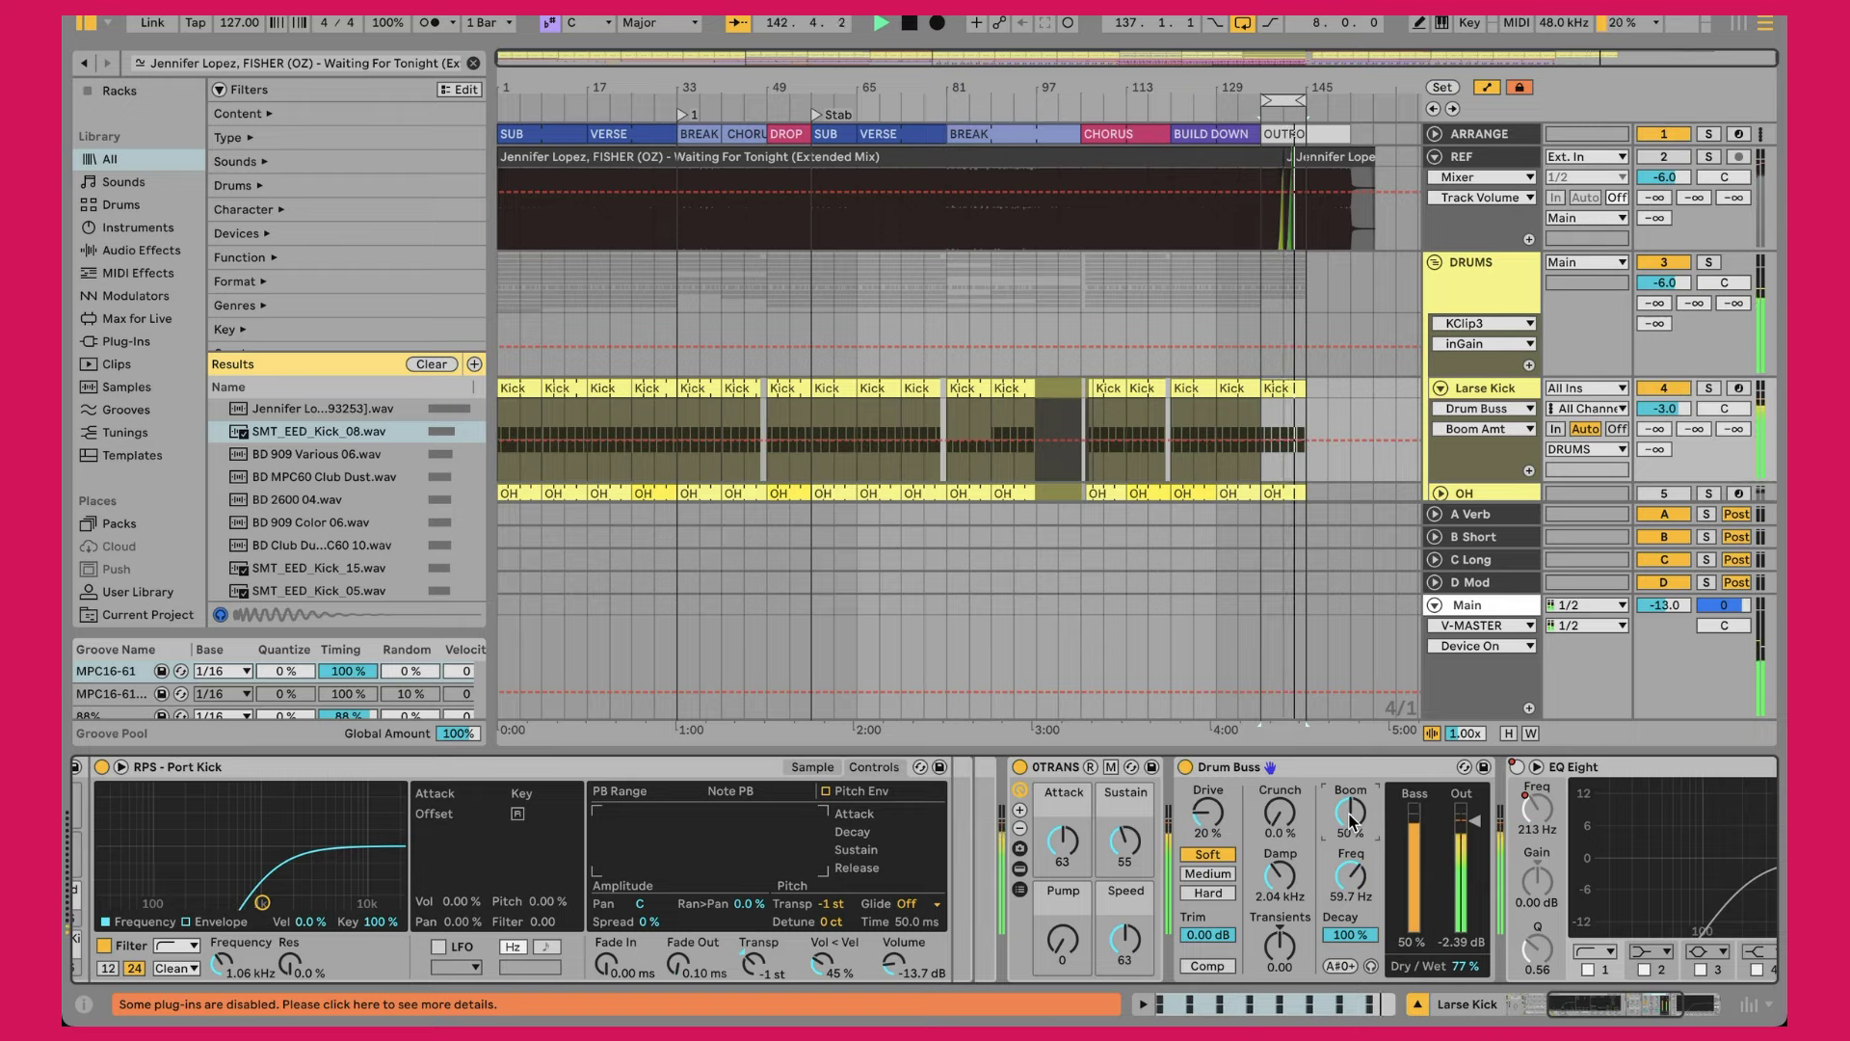
Step: Examine the MIDI notes that layer the two kicks in the outro's Kick clip, and return to the device chain
{"action": "double_click", "coordinate": [1277, 382]}
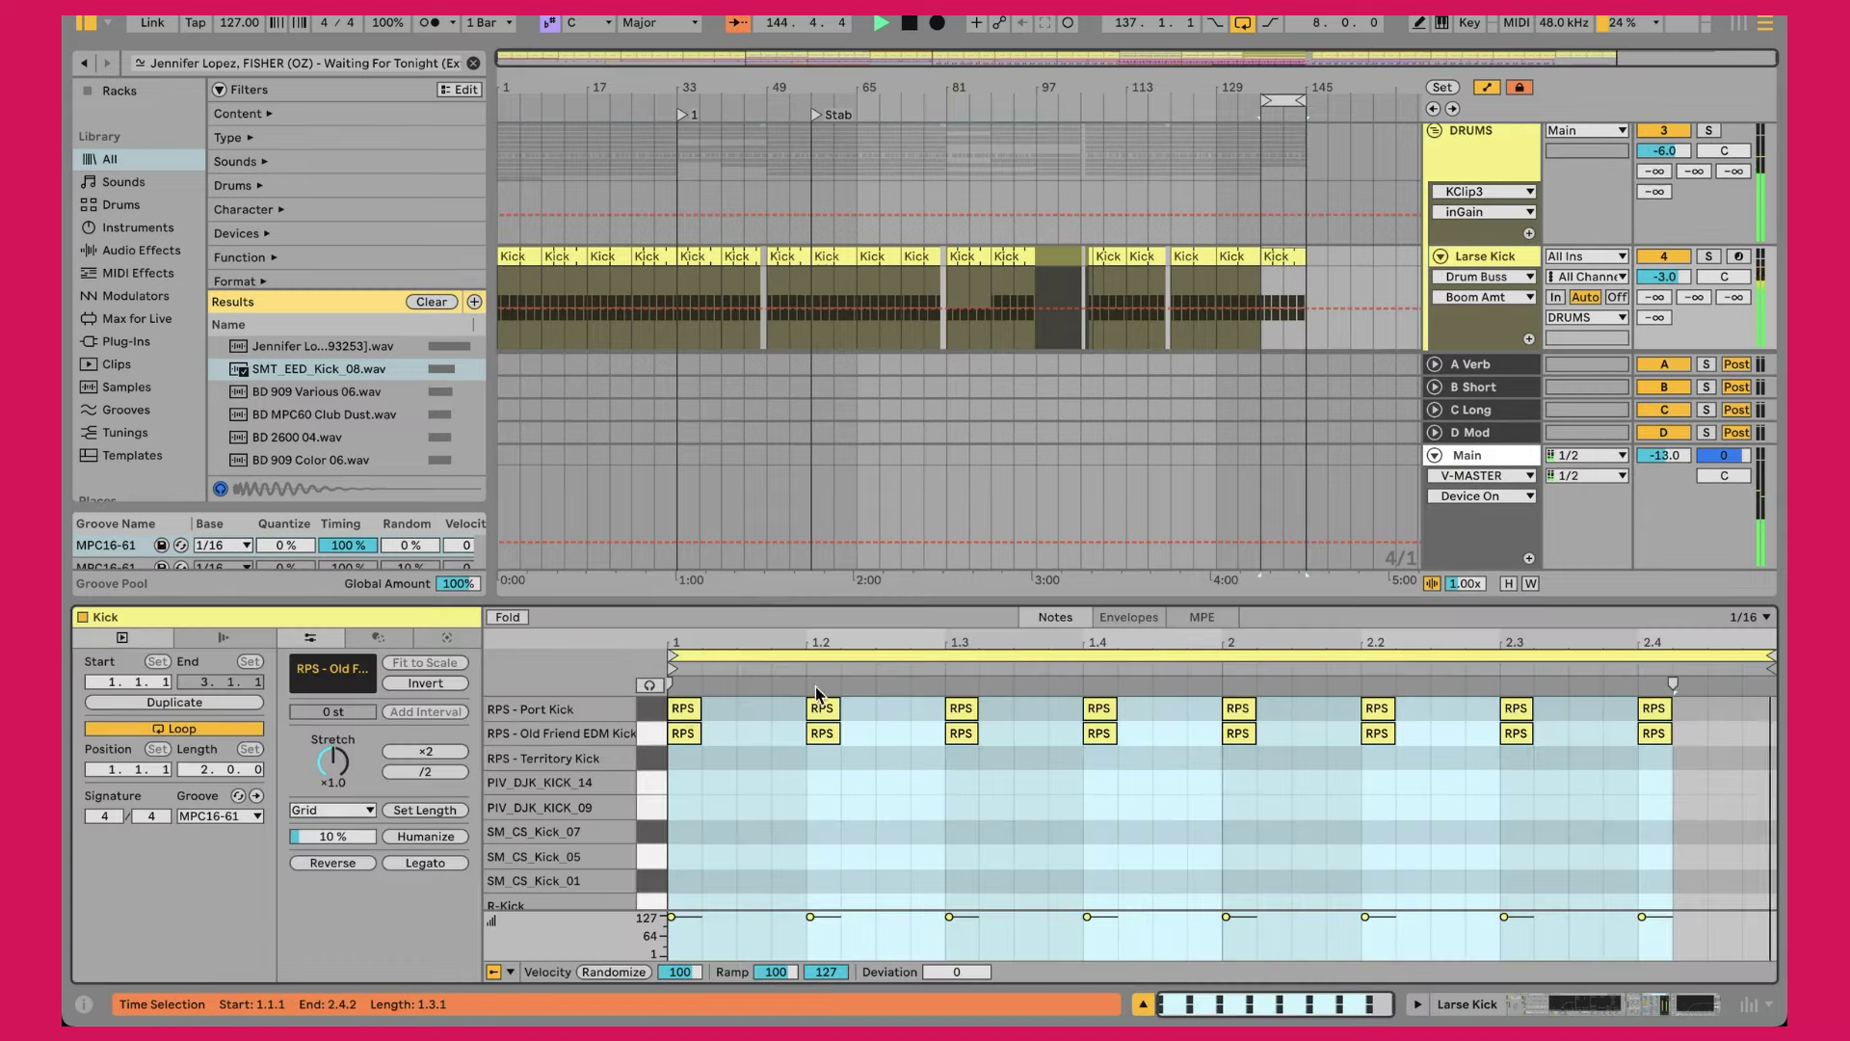
{"action": "key", "text": "shift+Tab"}
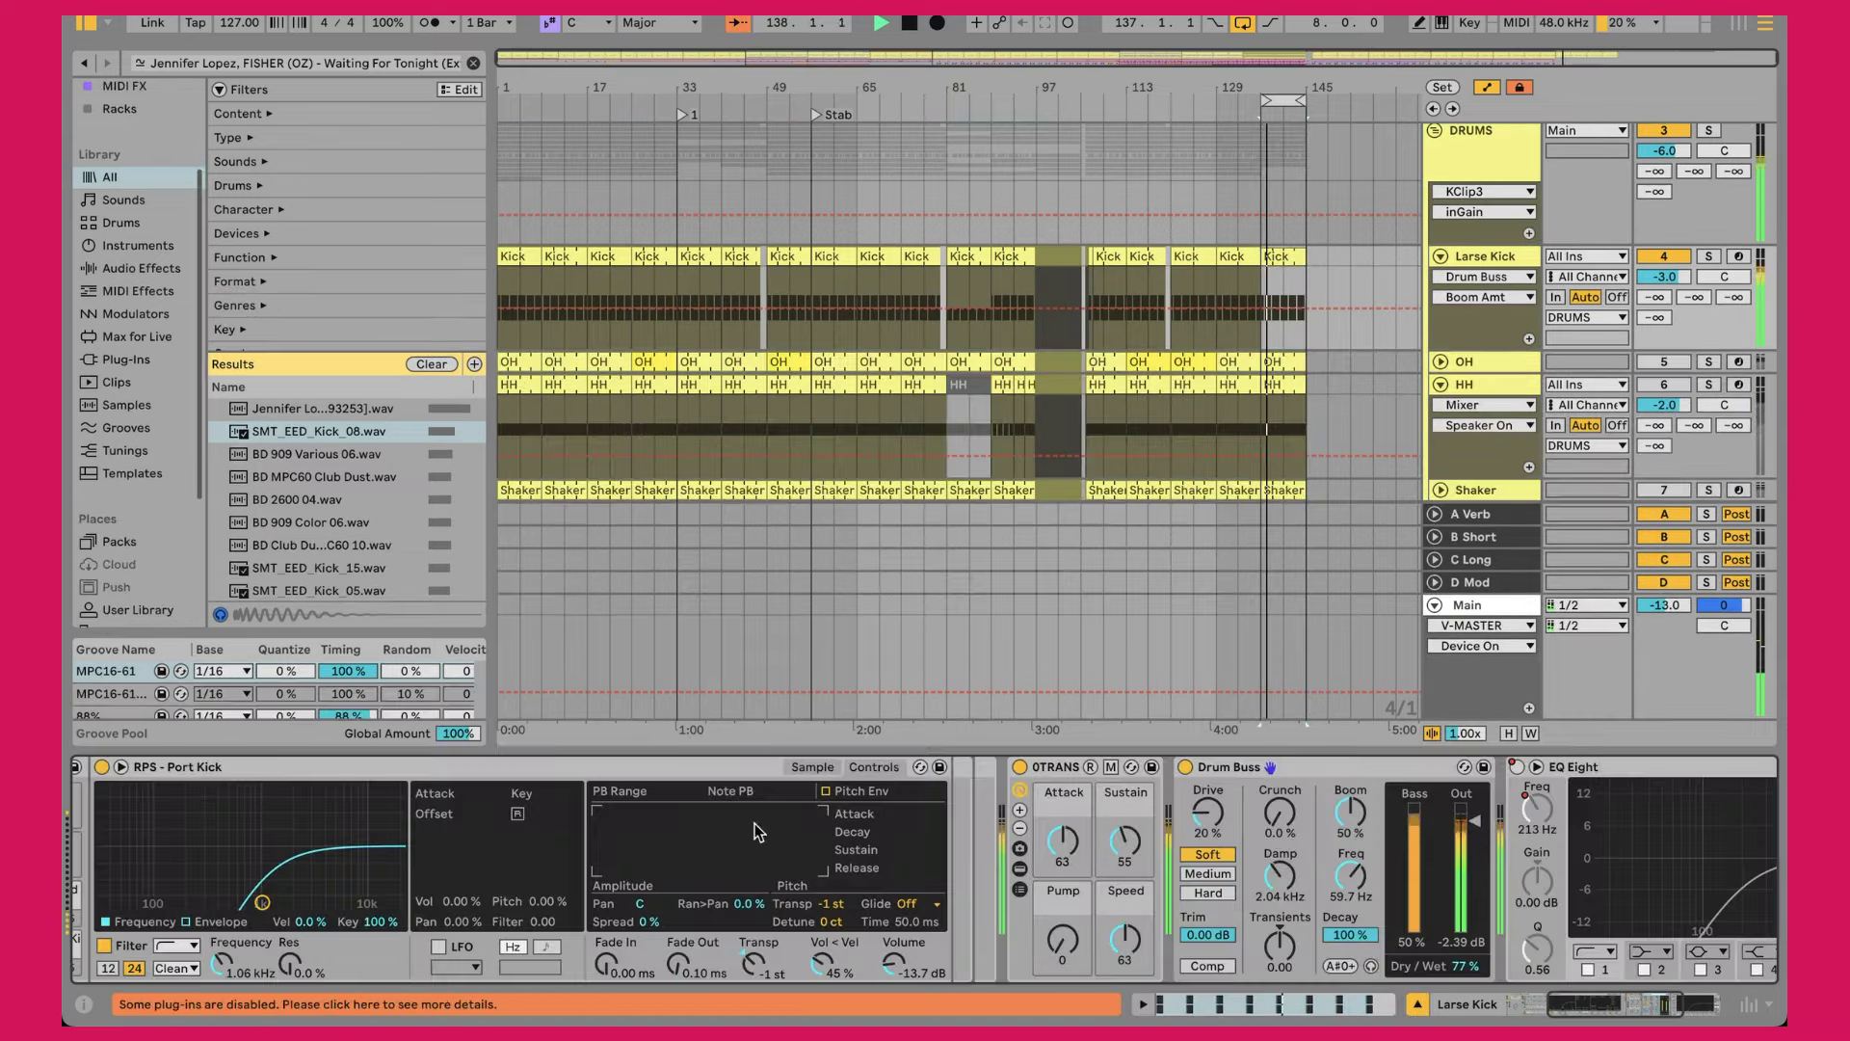
Step: Set the Port Kick pad's high-pass filter frequency to 994 Hz and show the Old Friend EDM Kick pad's controls
{"action": "scroll", "coordinate": [335, 923], "scroll_direction": "left", "scroll_amount": 5}
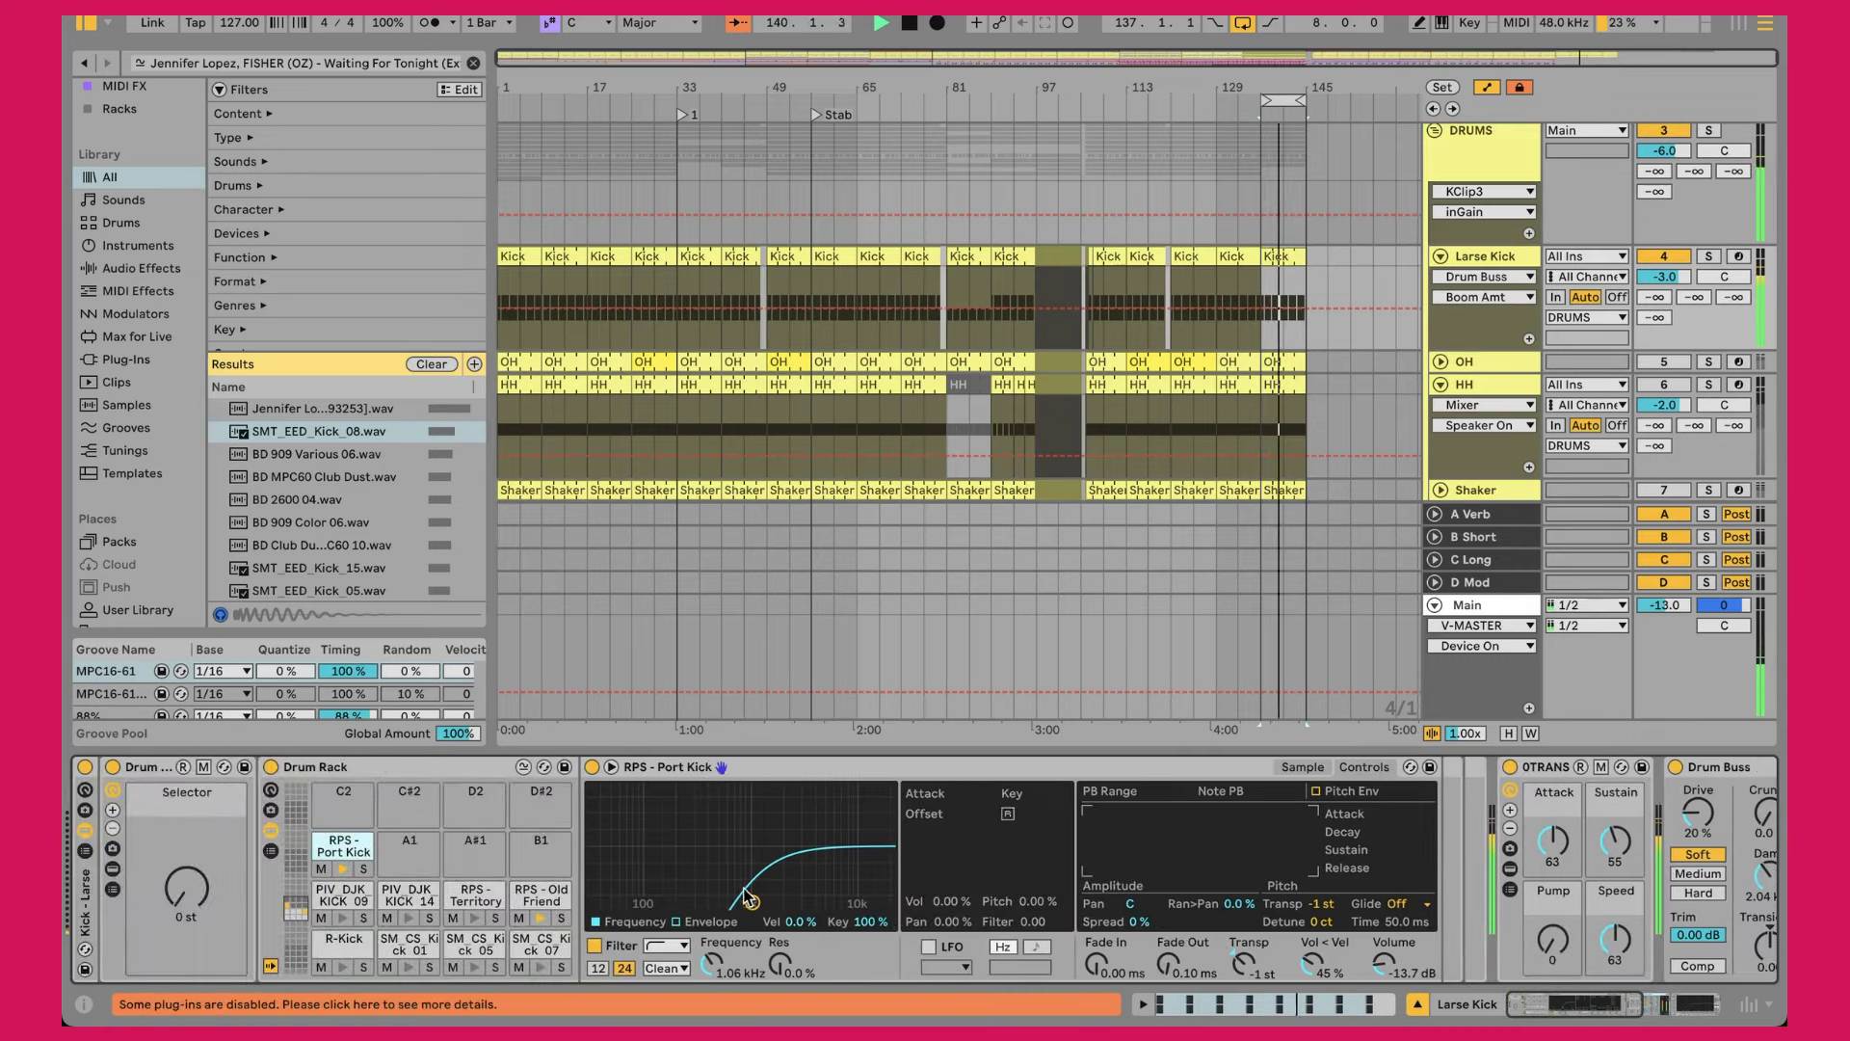
{"action": "left_click", "coordinate": [771, 771]}
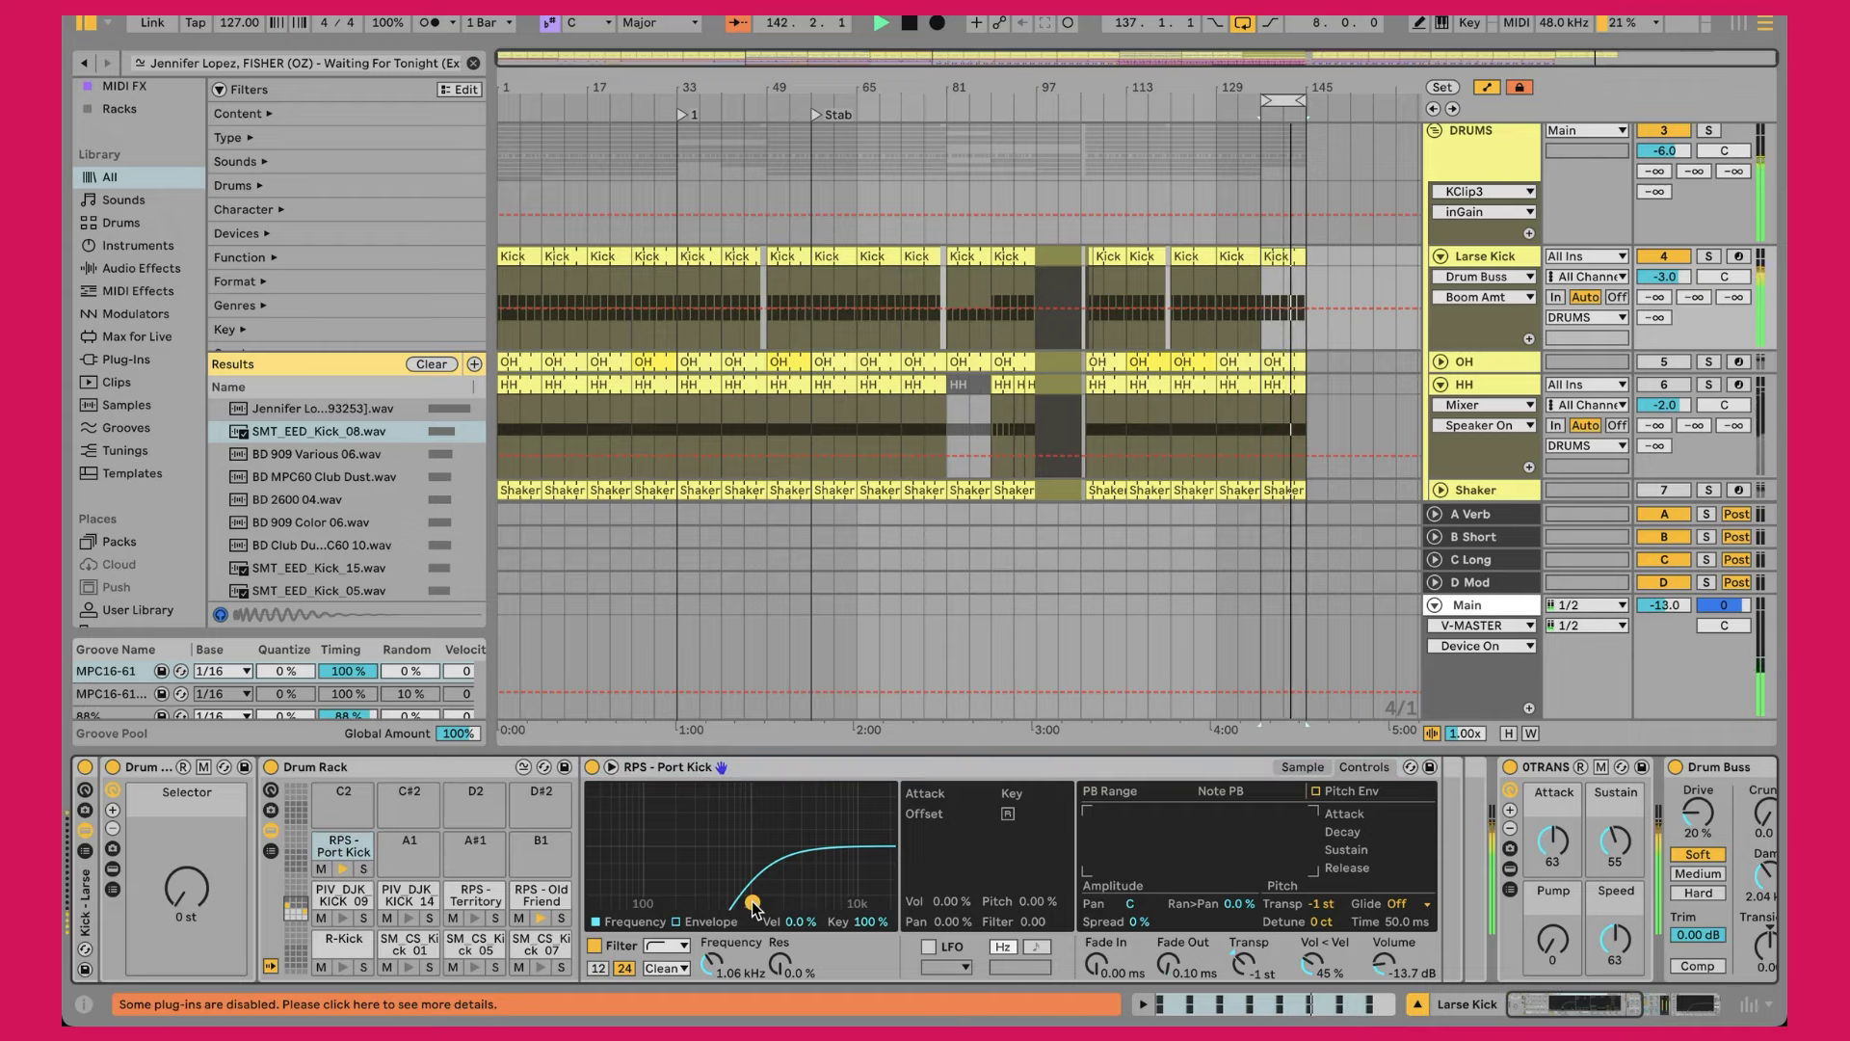
{"action": "left_click_drag", "start_coordinate": [751, 900], "coordinate": [748, 900]}
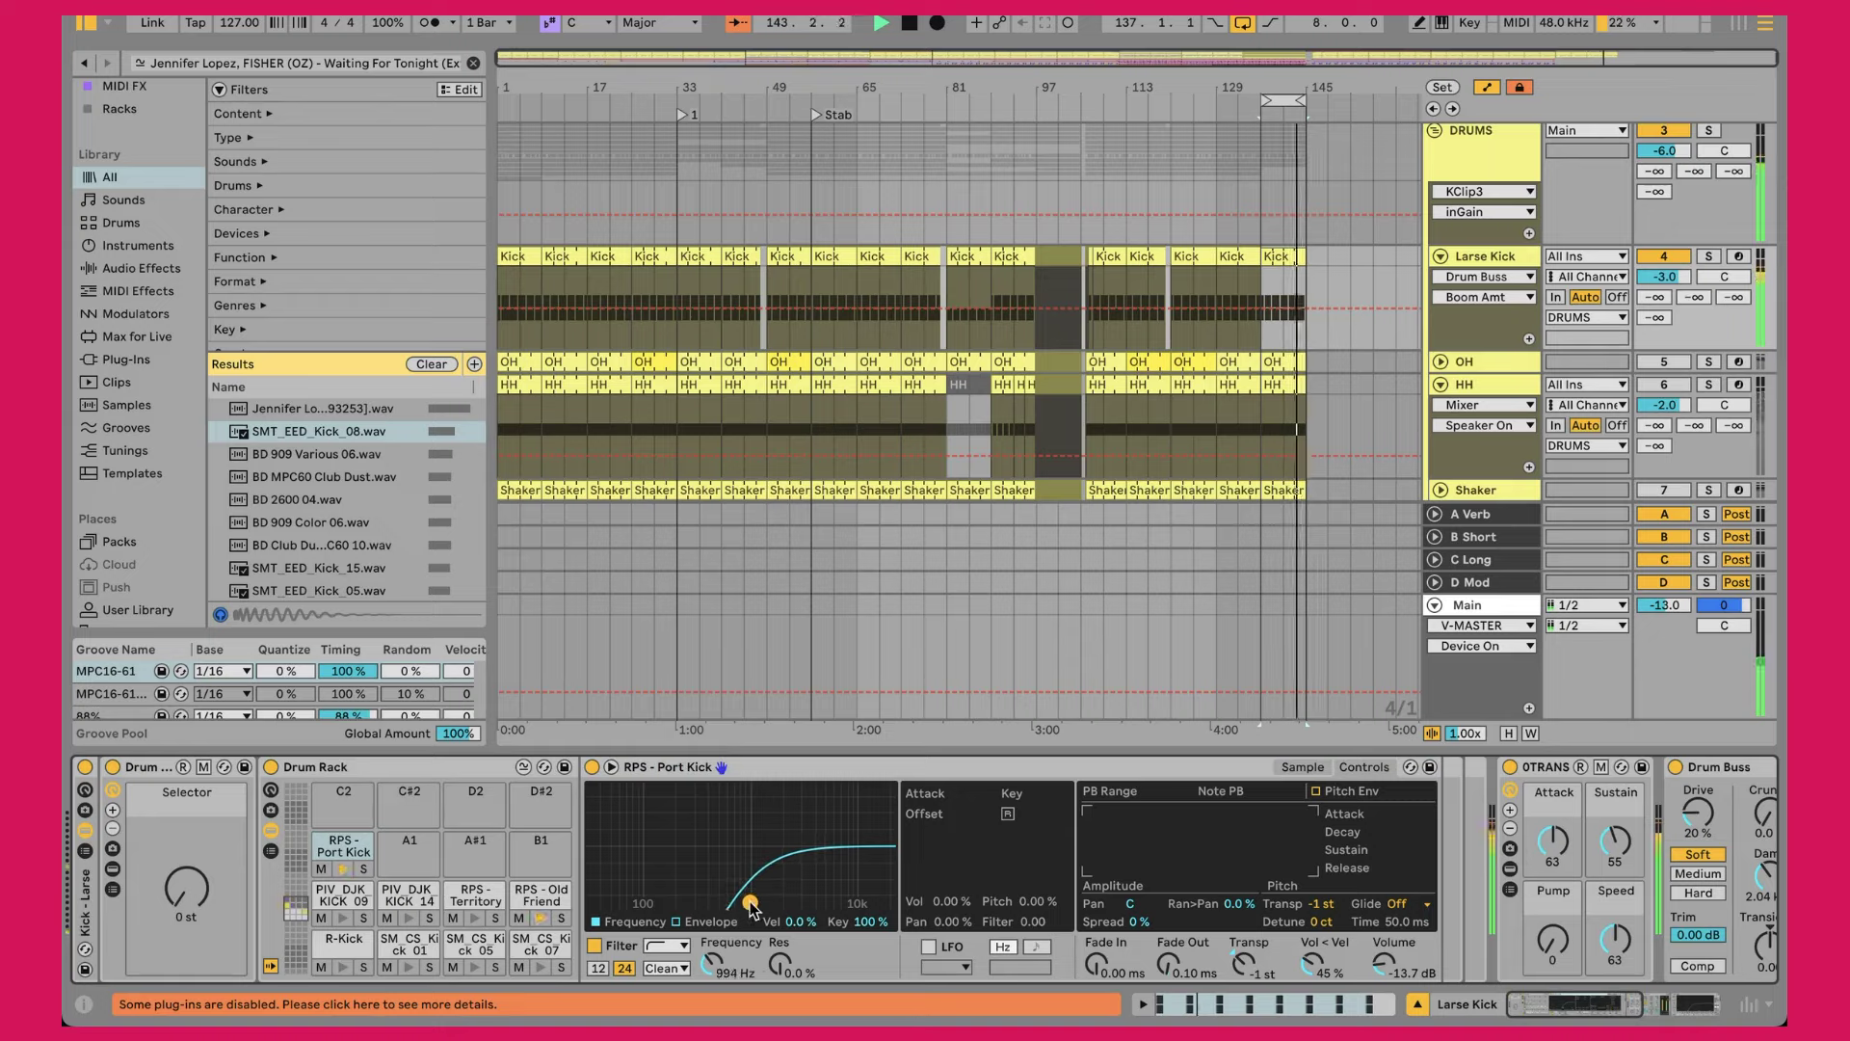
{"action": "left_click", "coordinate": [541, 895]}
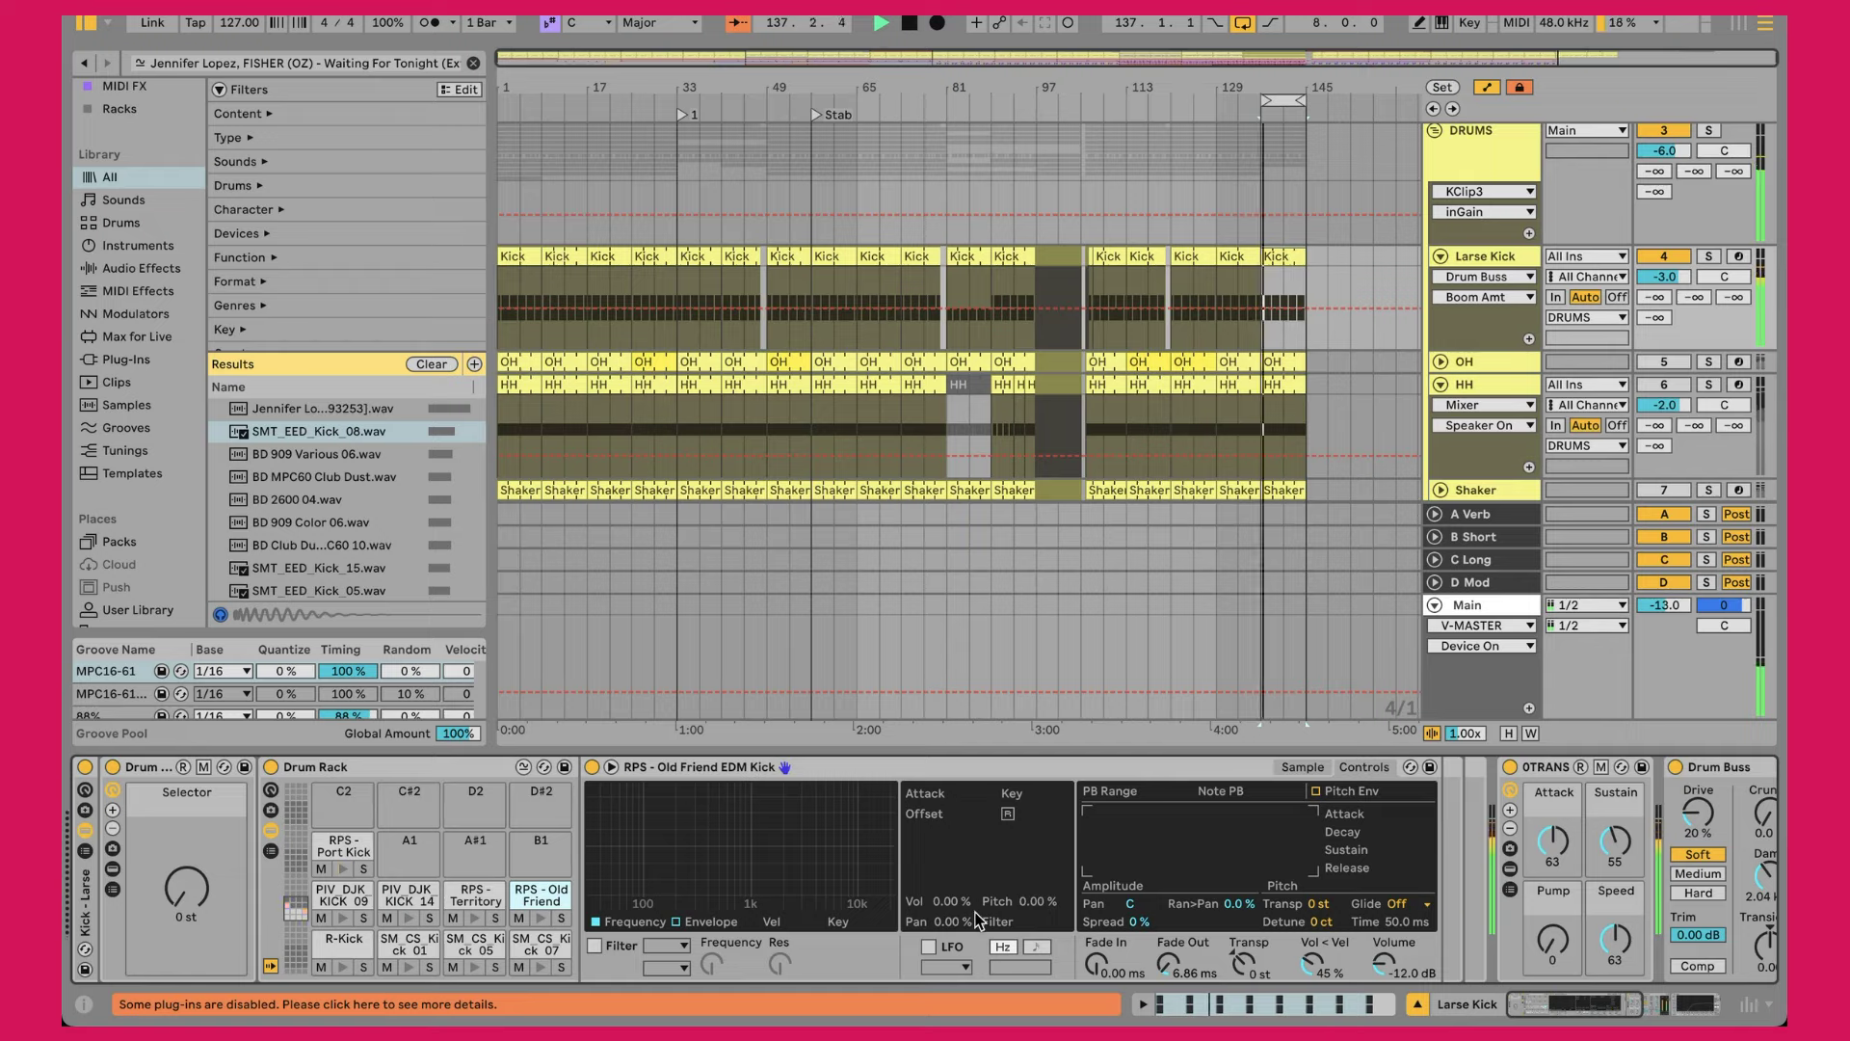
Step: Reveal the kHs Transient Shaper inside the 0TRANS rack, inspect its plug-in window, and hide it again
{"action": "scroll", "coordinate": [974, 912], "scroll_direction": "right", "scroll_amount": 10}
{"action": "scroll", "coordinate": [973, 912], "scroll_direction": "right", "scroll_amount": 5}
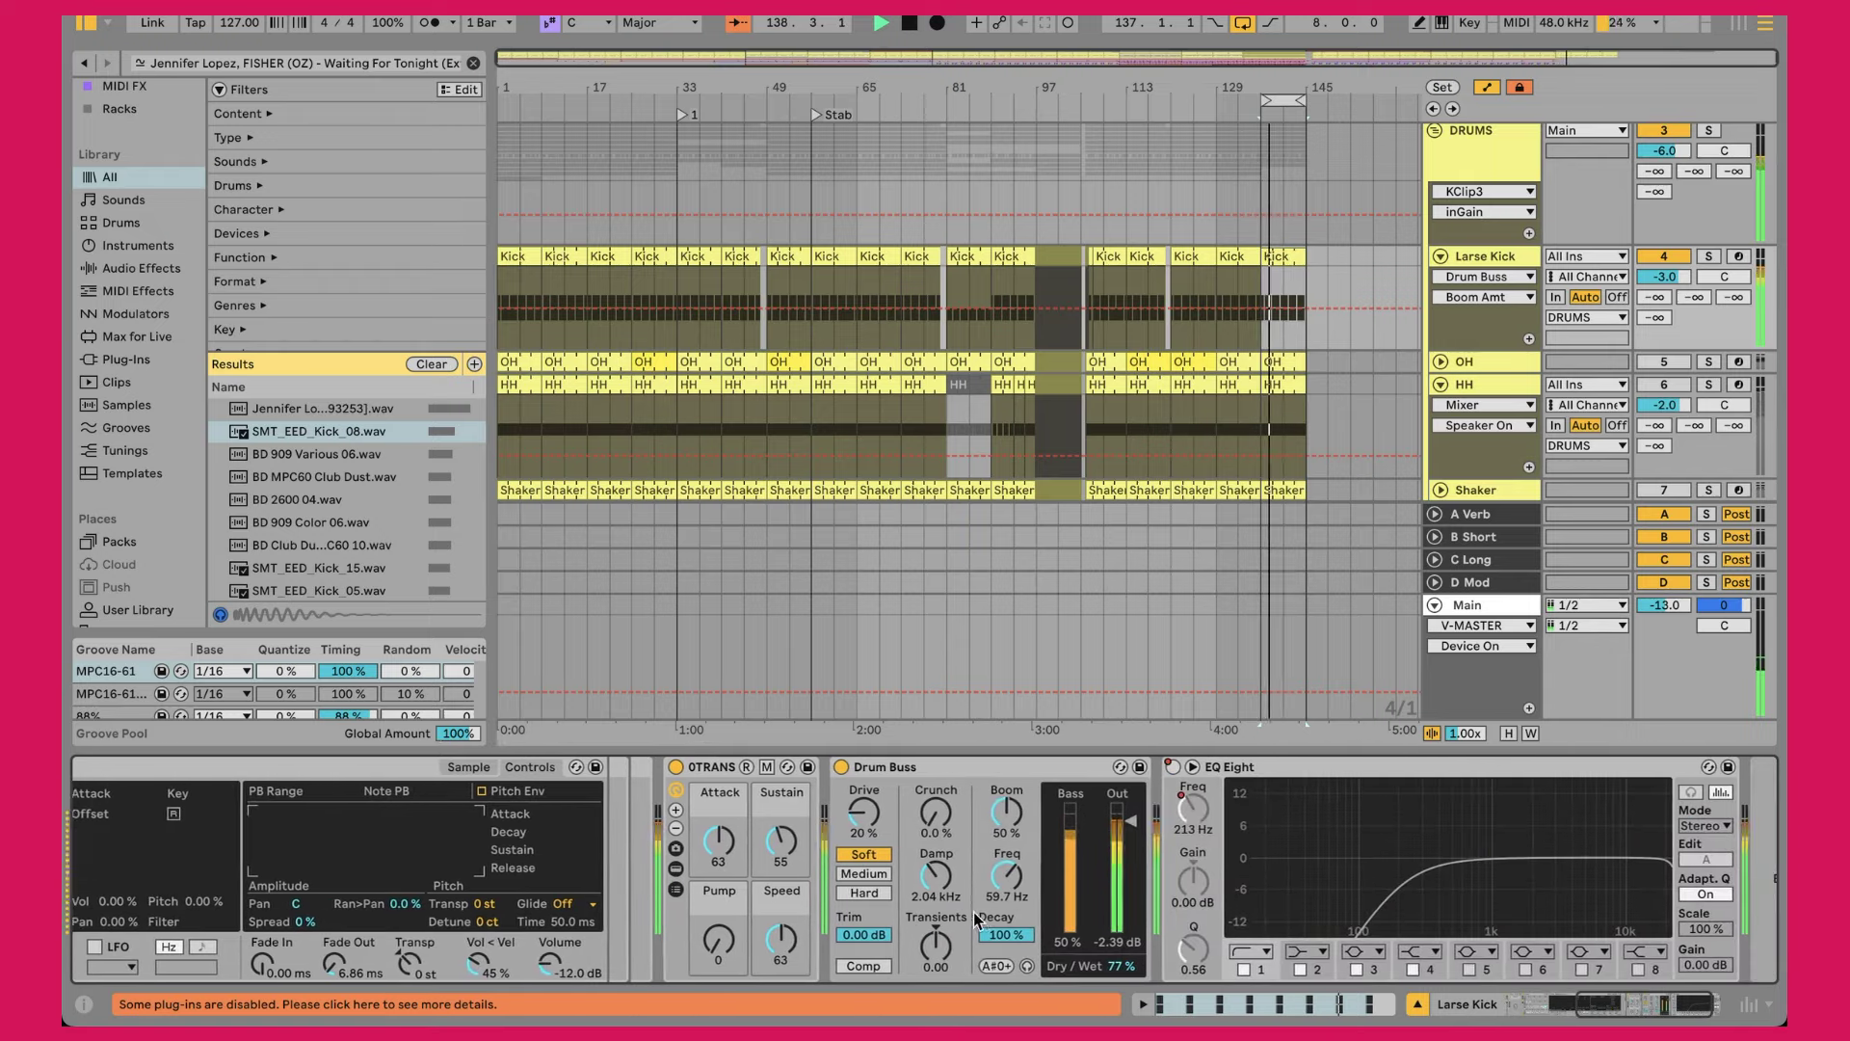
{"action": "left_click", "coordinate": [721, 782]}
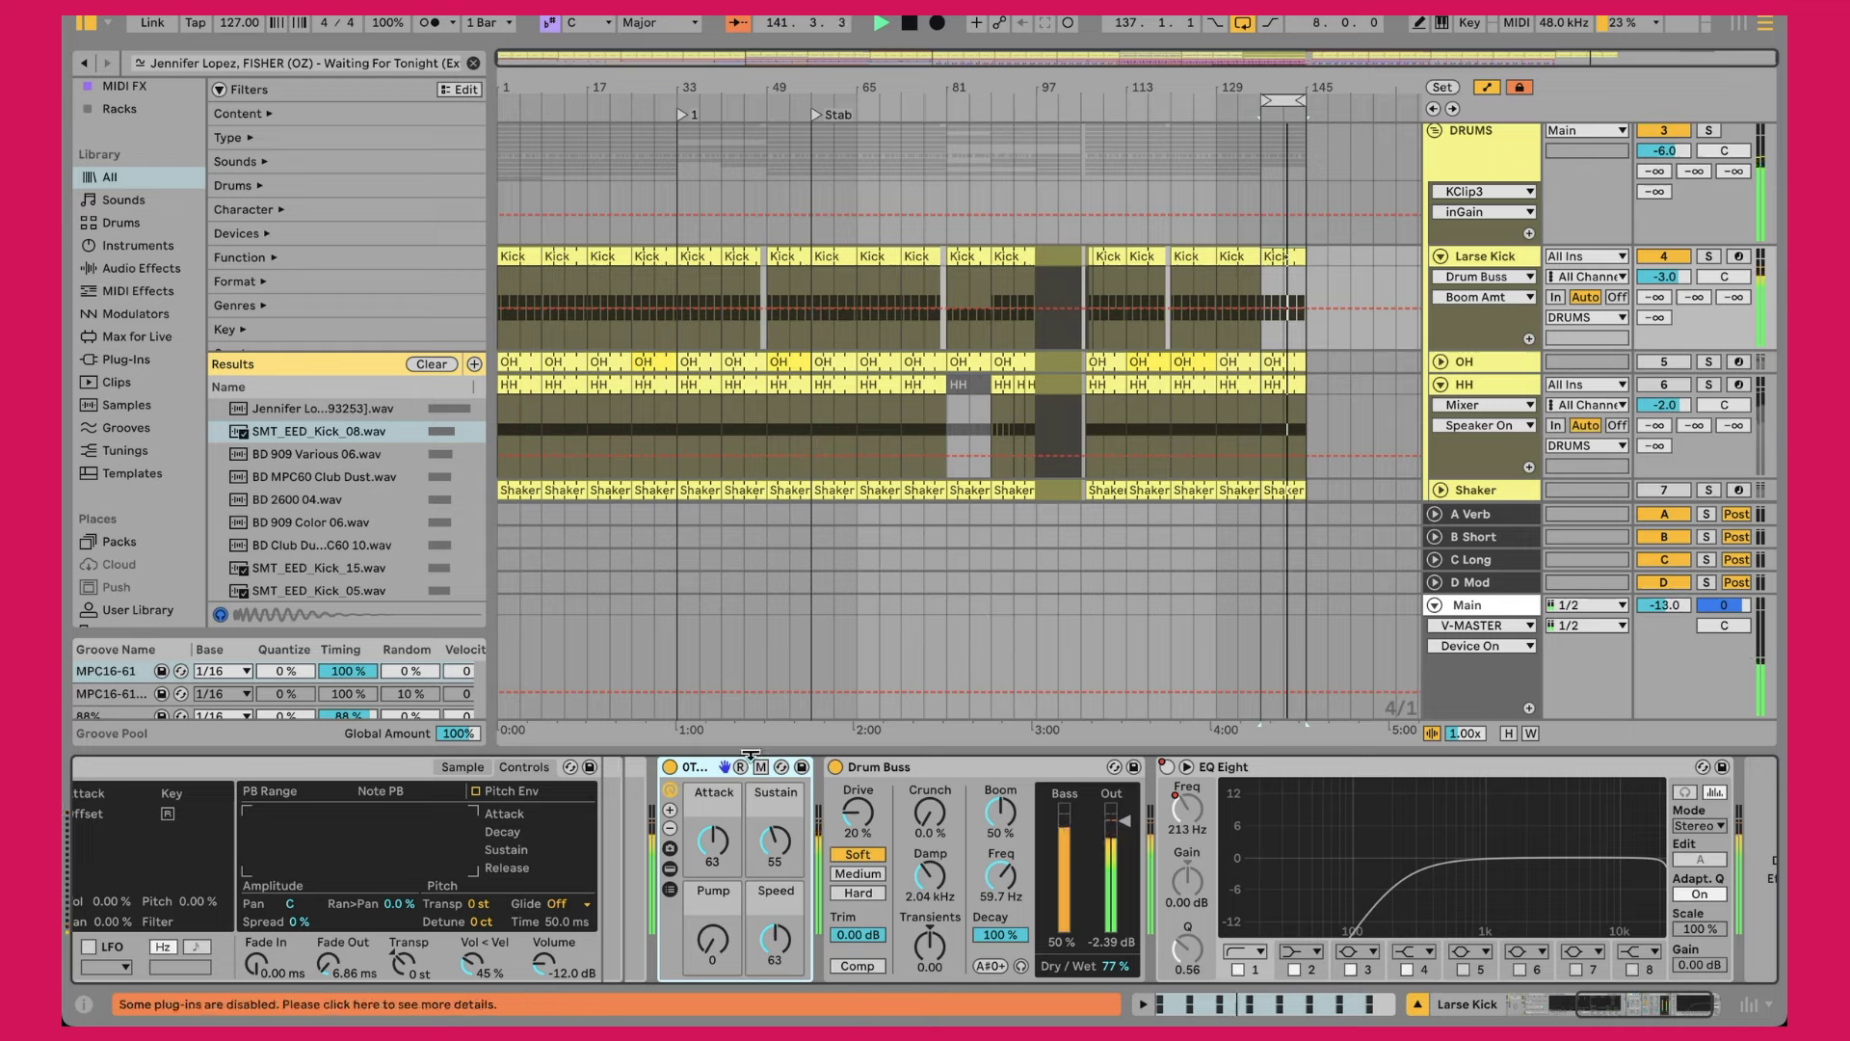
{"action": "left_click", "coordinate": [670, 867]}
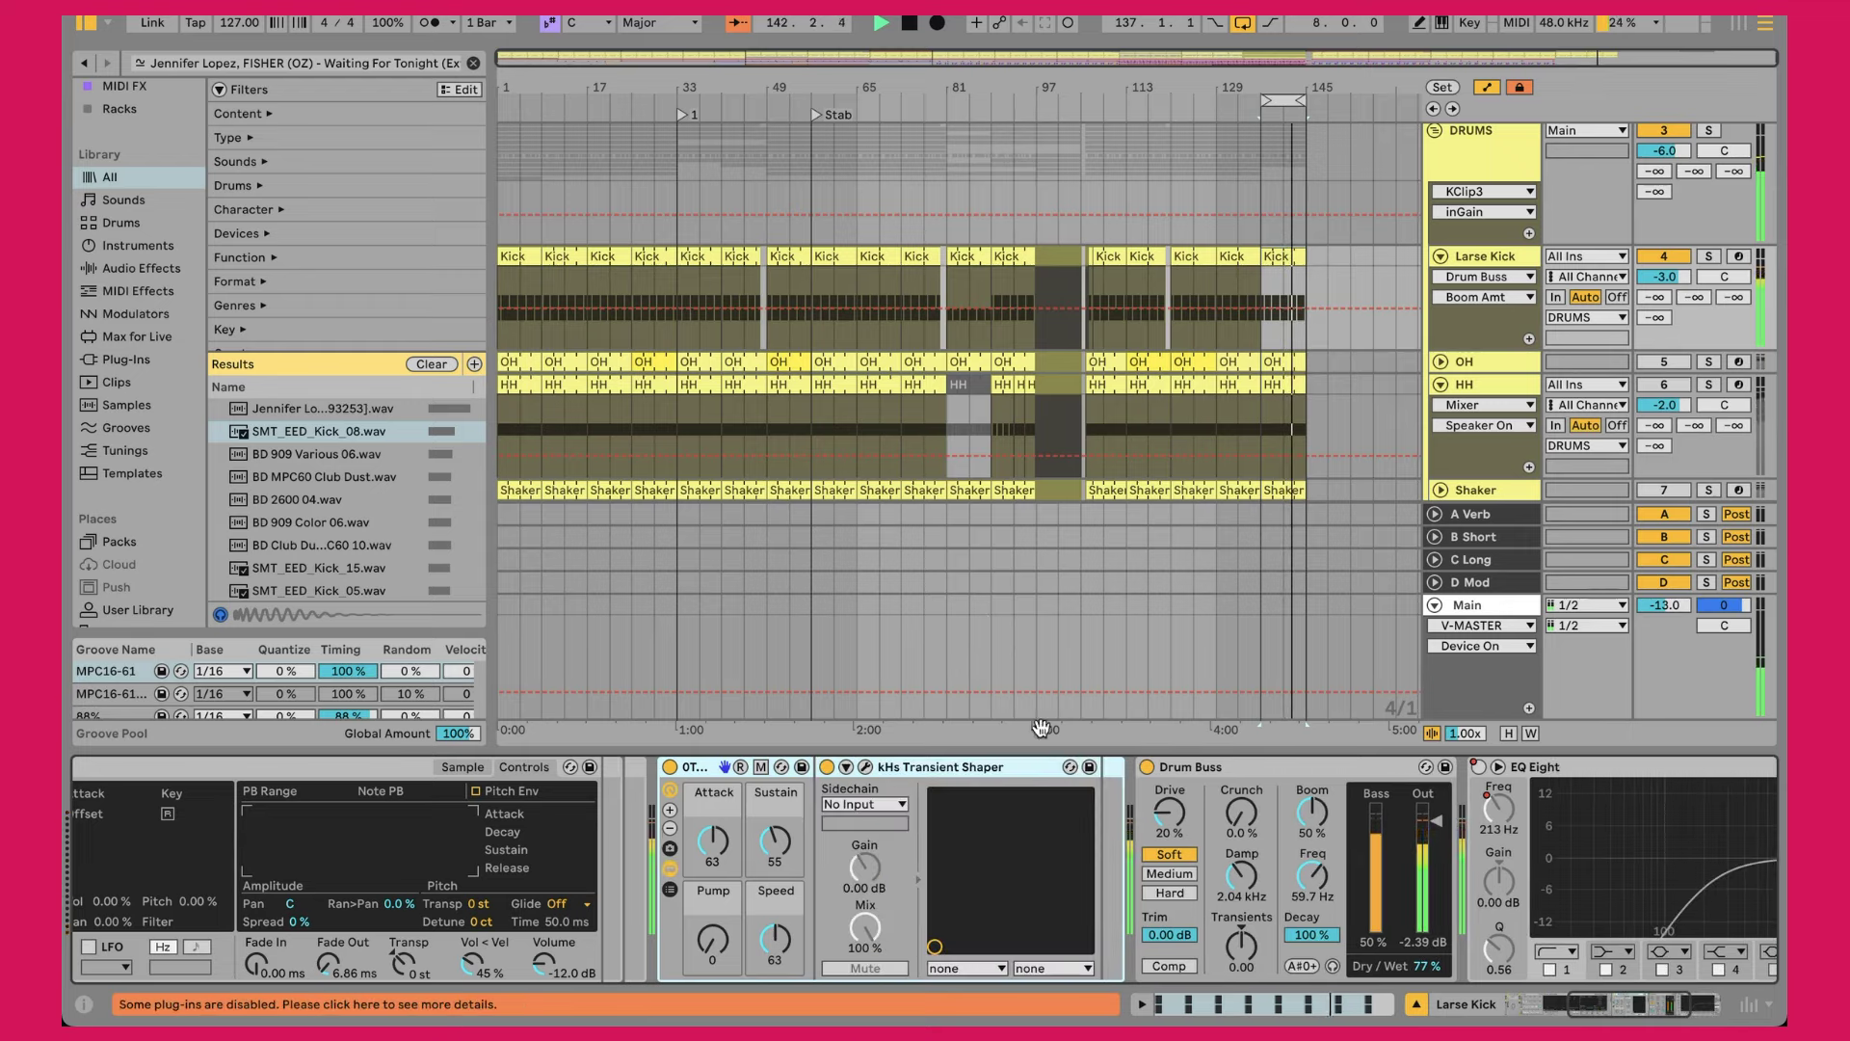
{"action": "left_click", "coordinate": [866, 768]}
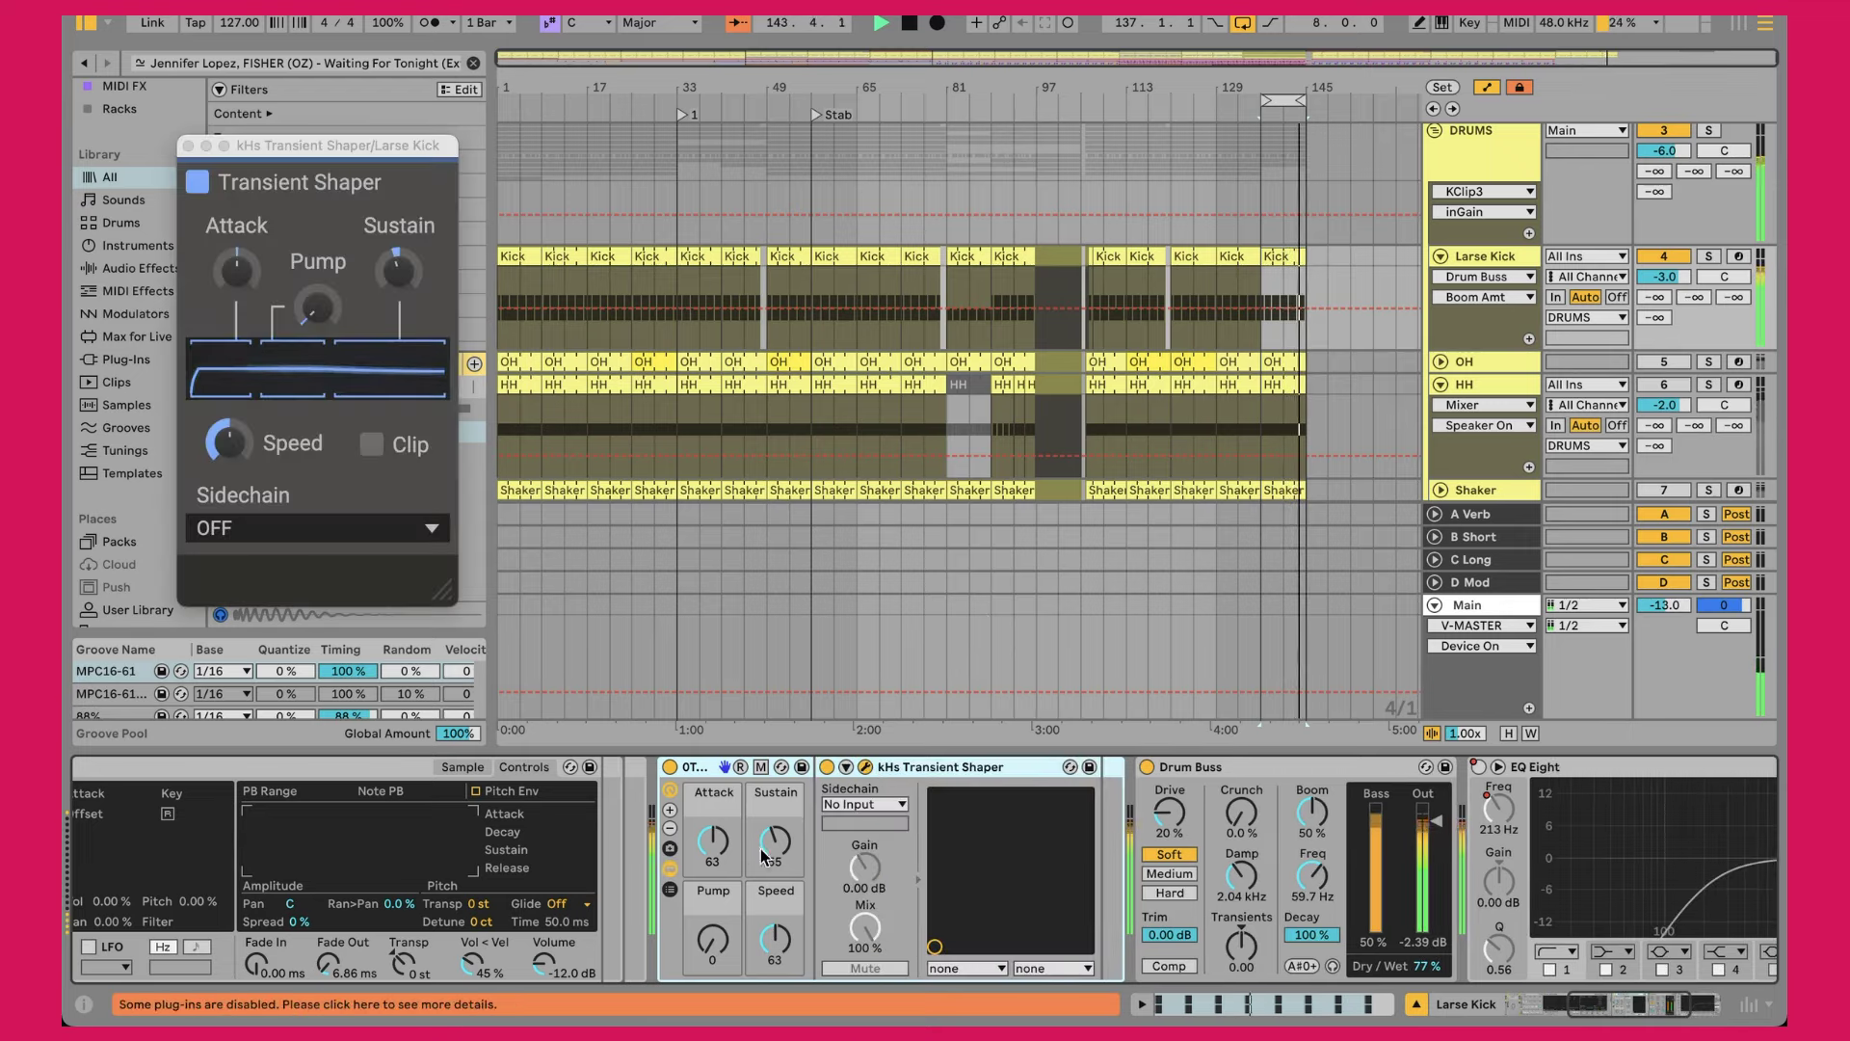
{"action": "left_click", "coordinate": [188, 145]}
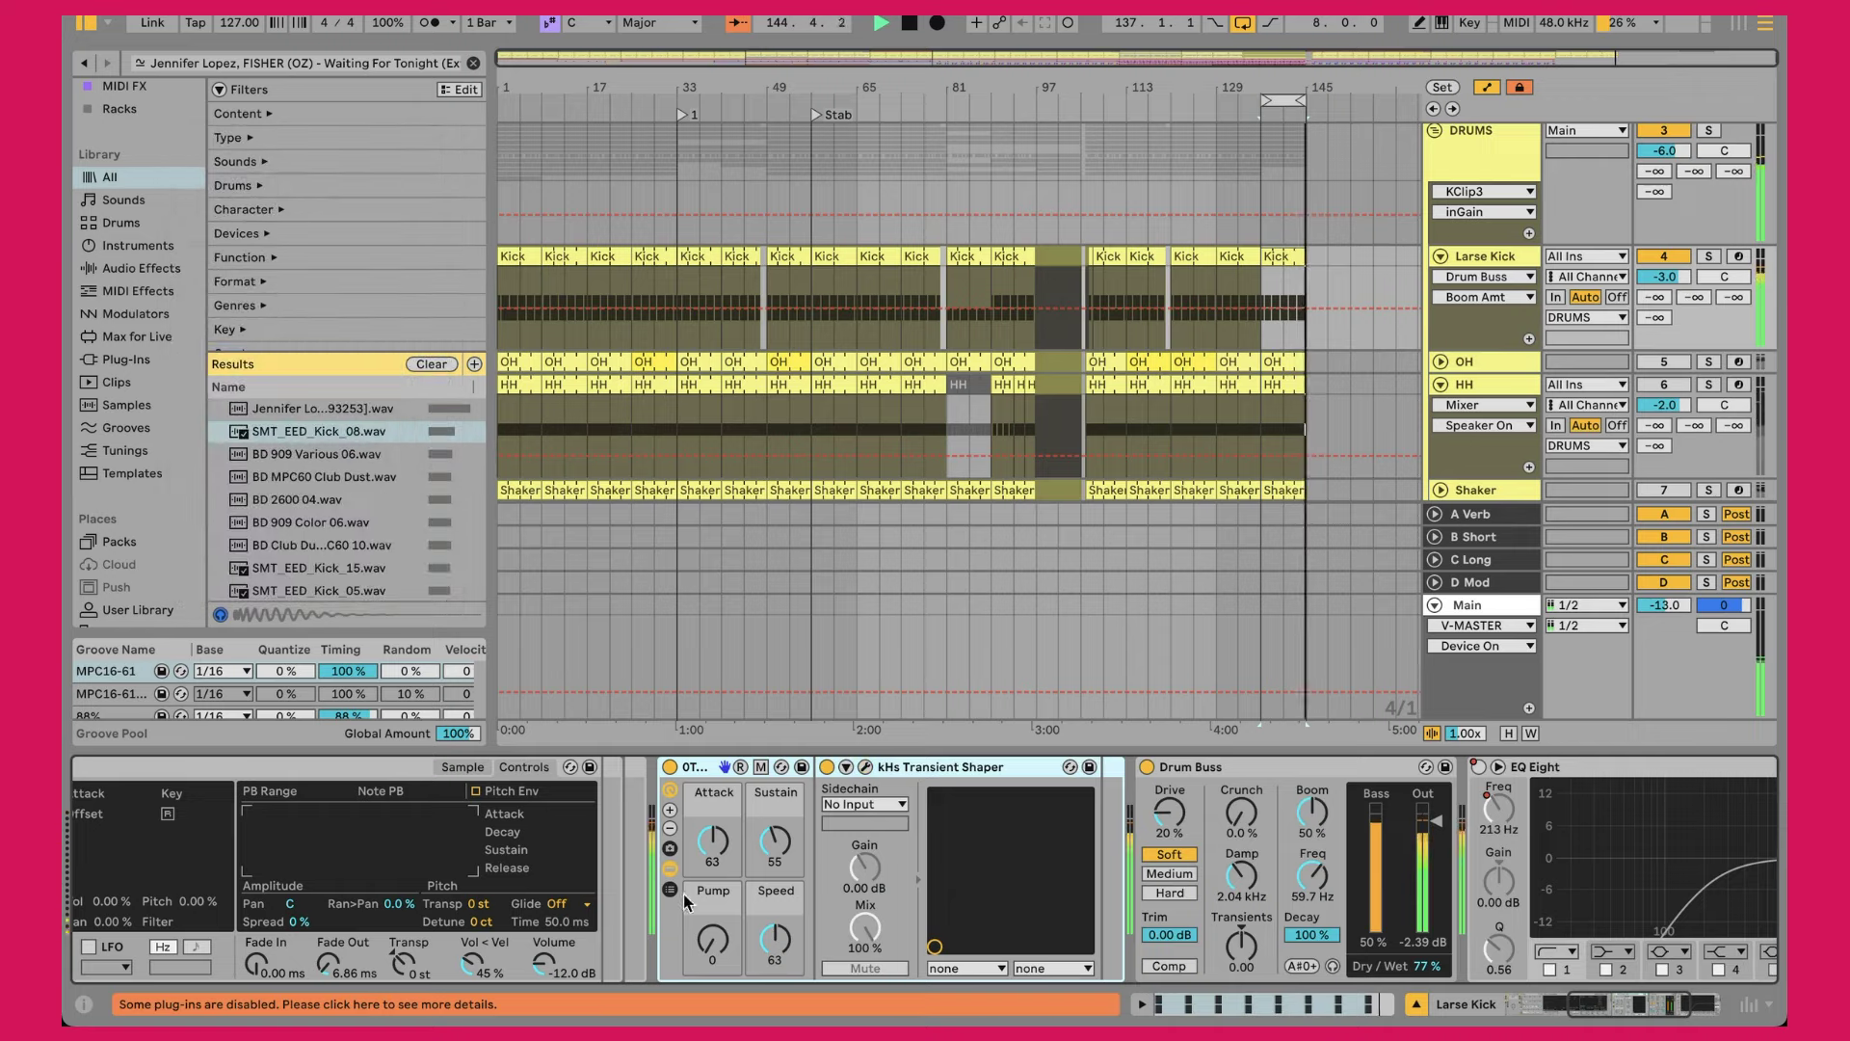
{"action": "left_click", "coordinate": [670, 867]}
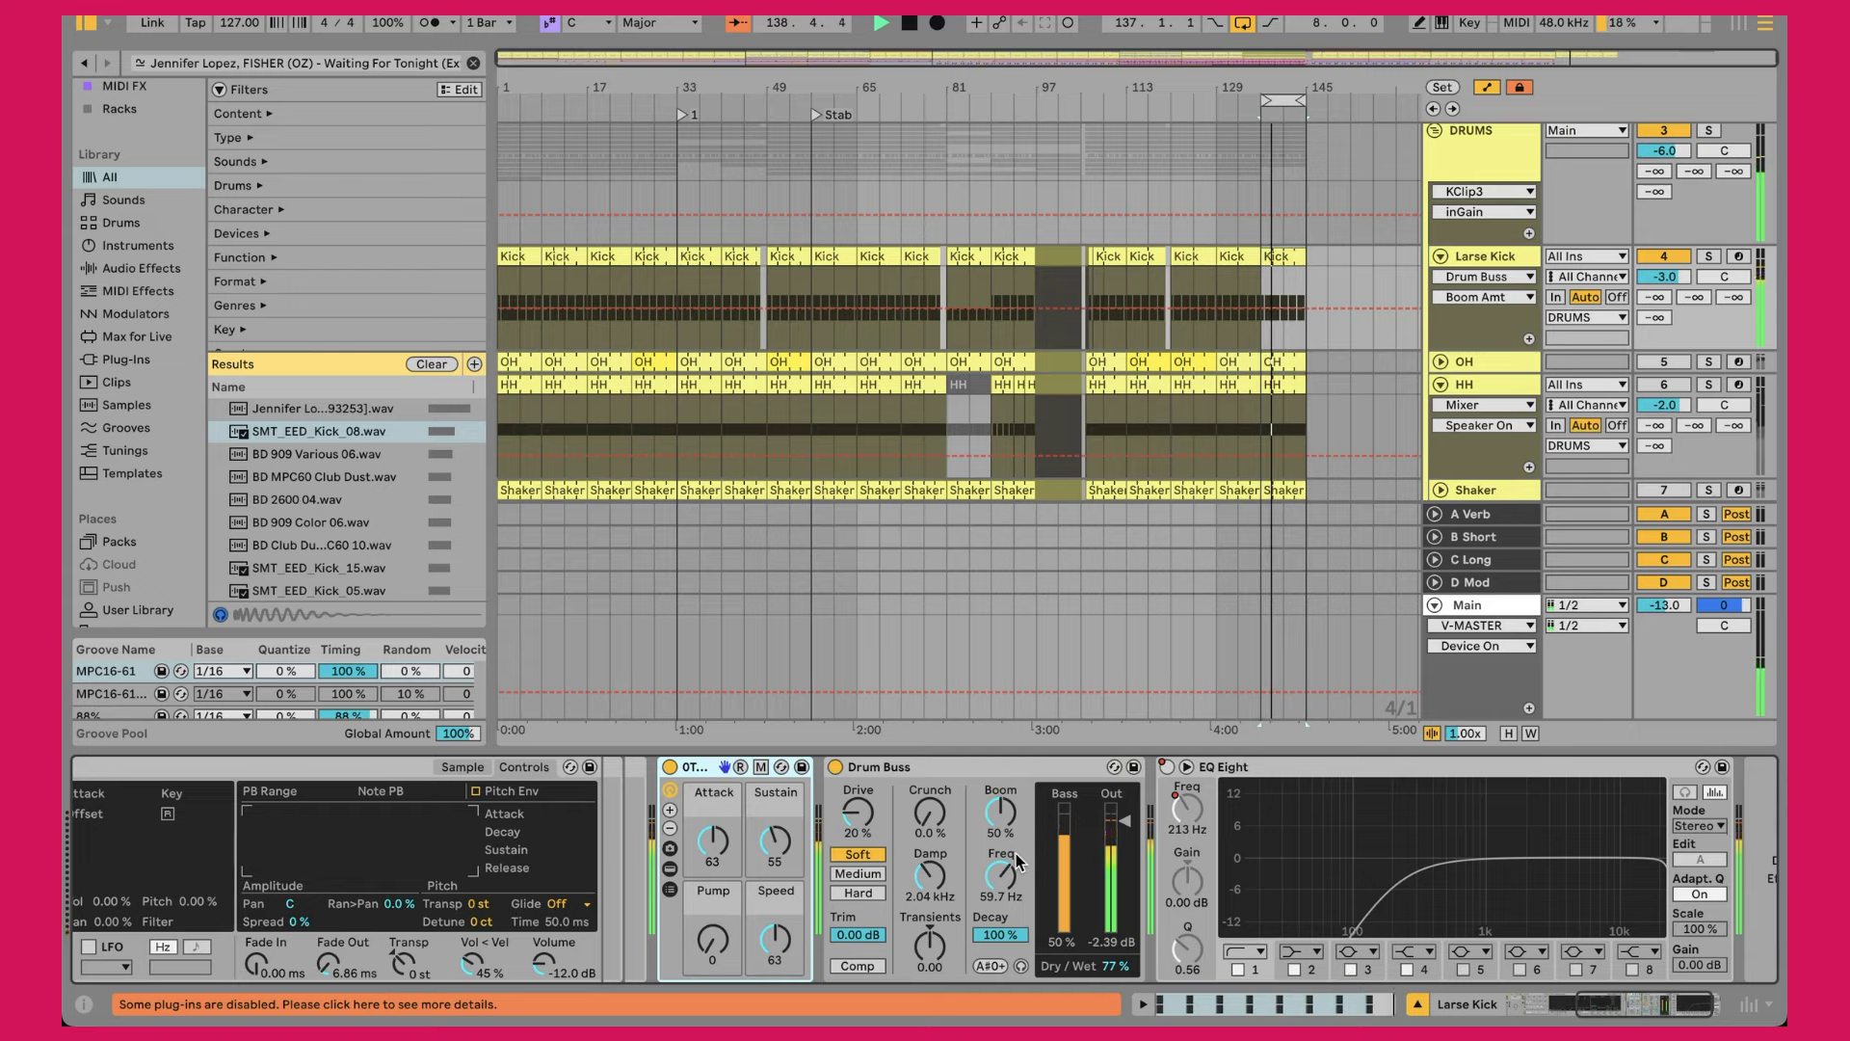
Step: Compare the kick with and without the Drum Buss by bypassing it twice, leaving it enabled
{"action": "left_click", "coordinate": [965, 779]}
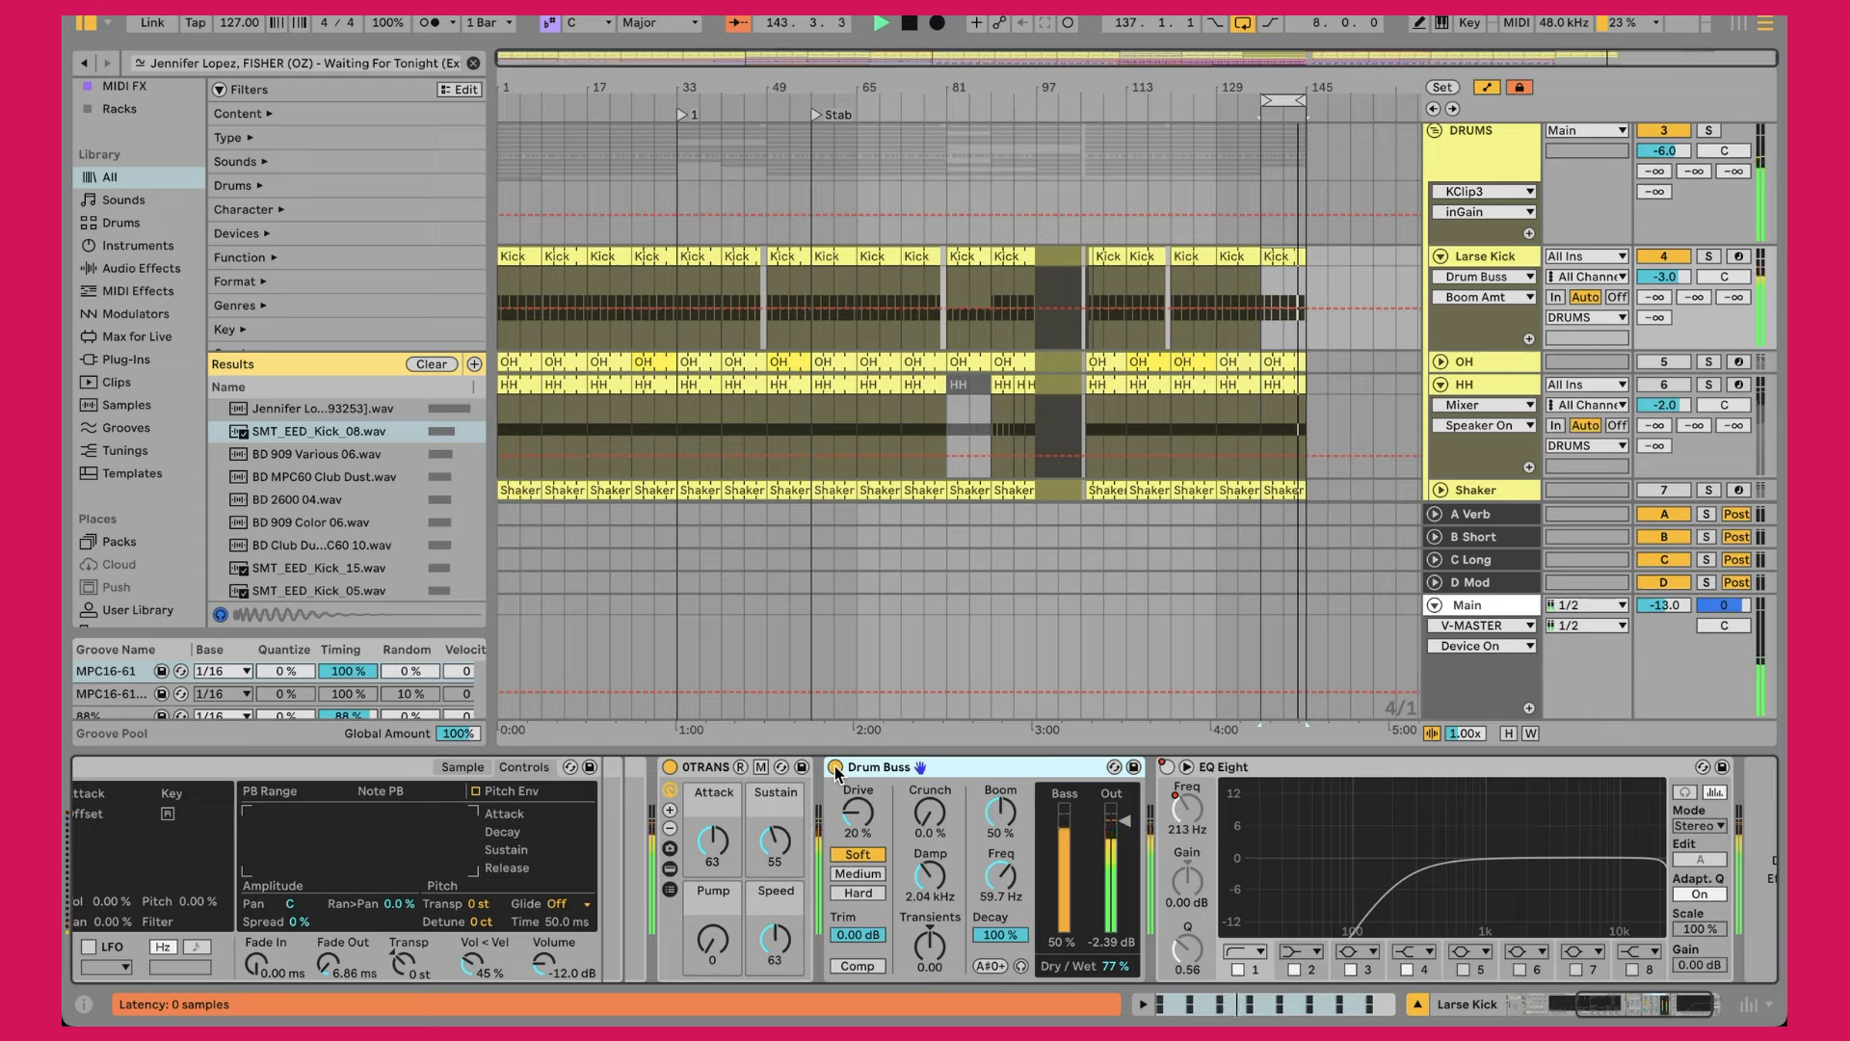
{"action": "left_click", "coordinate": [834, 768]}
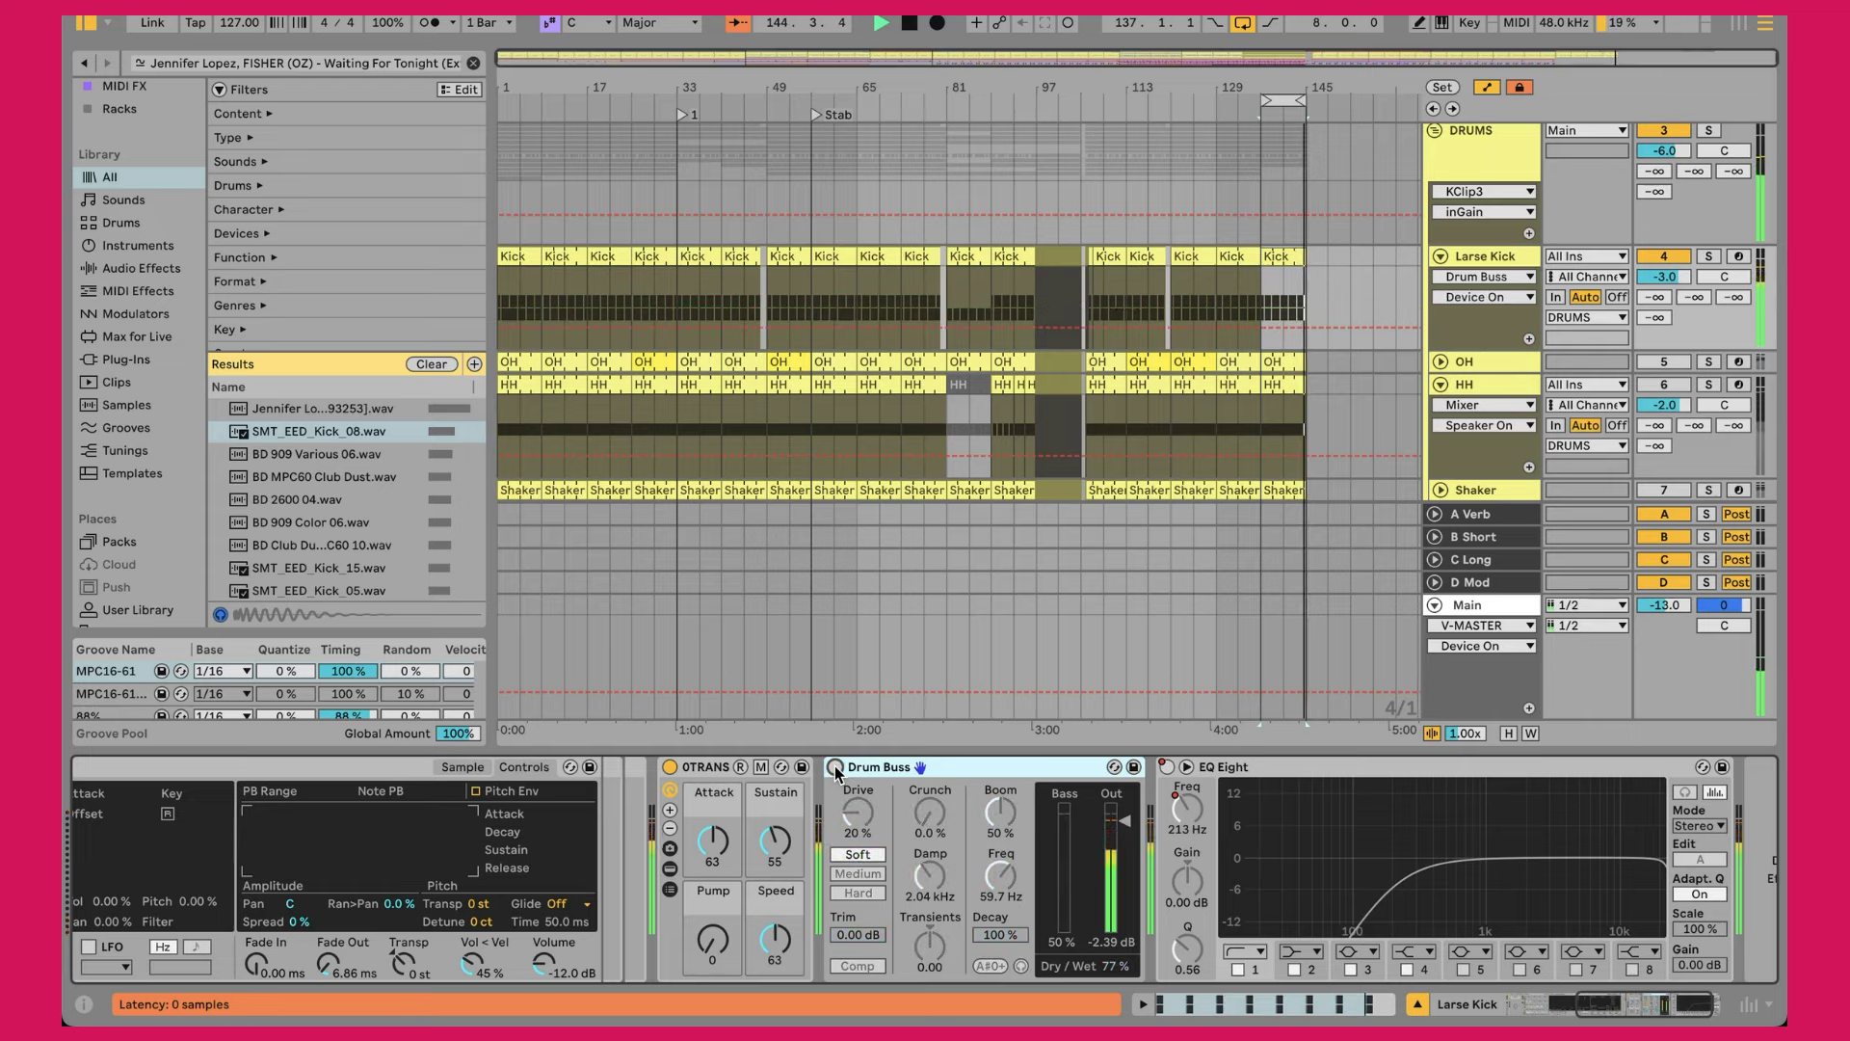
{"action": "left_click", "coordinate": [835, 768]}
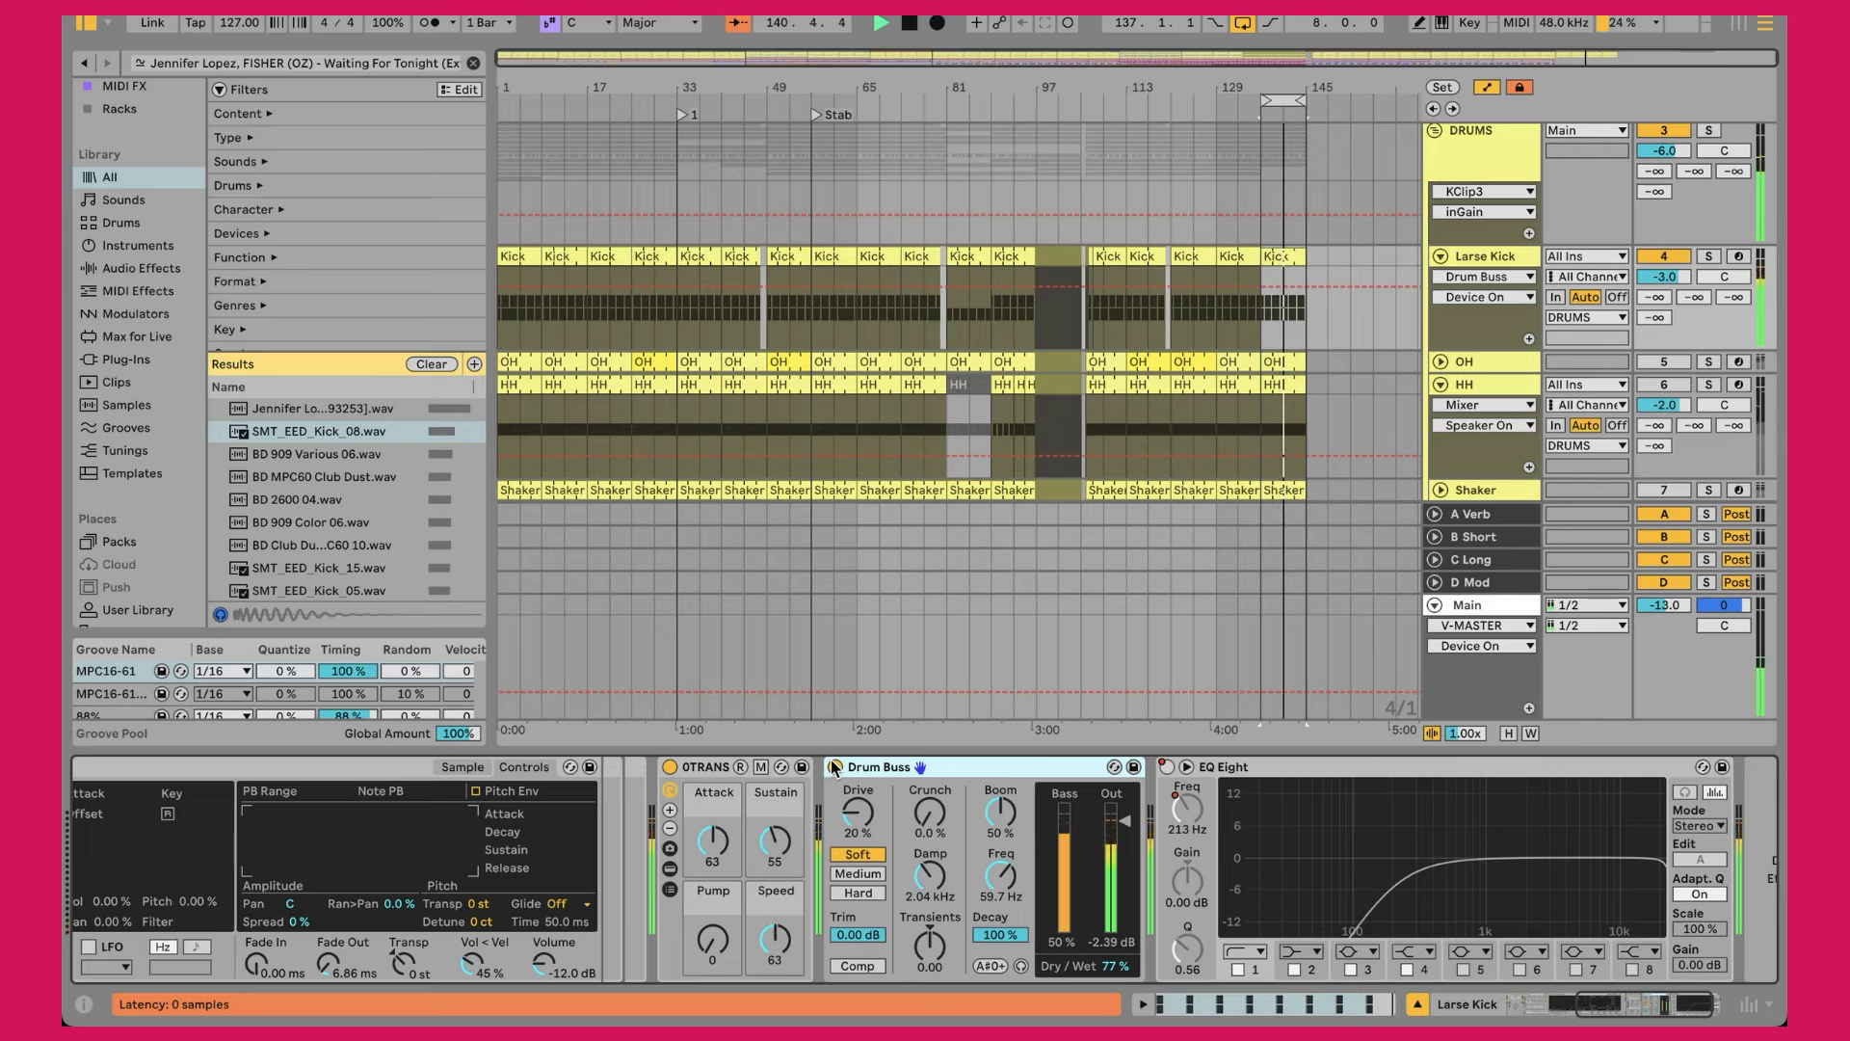
{"action": "left_click", "coordinate": [835, 768]}
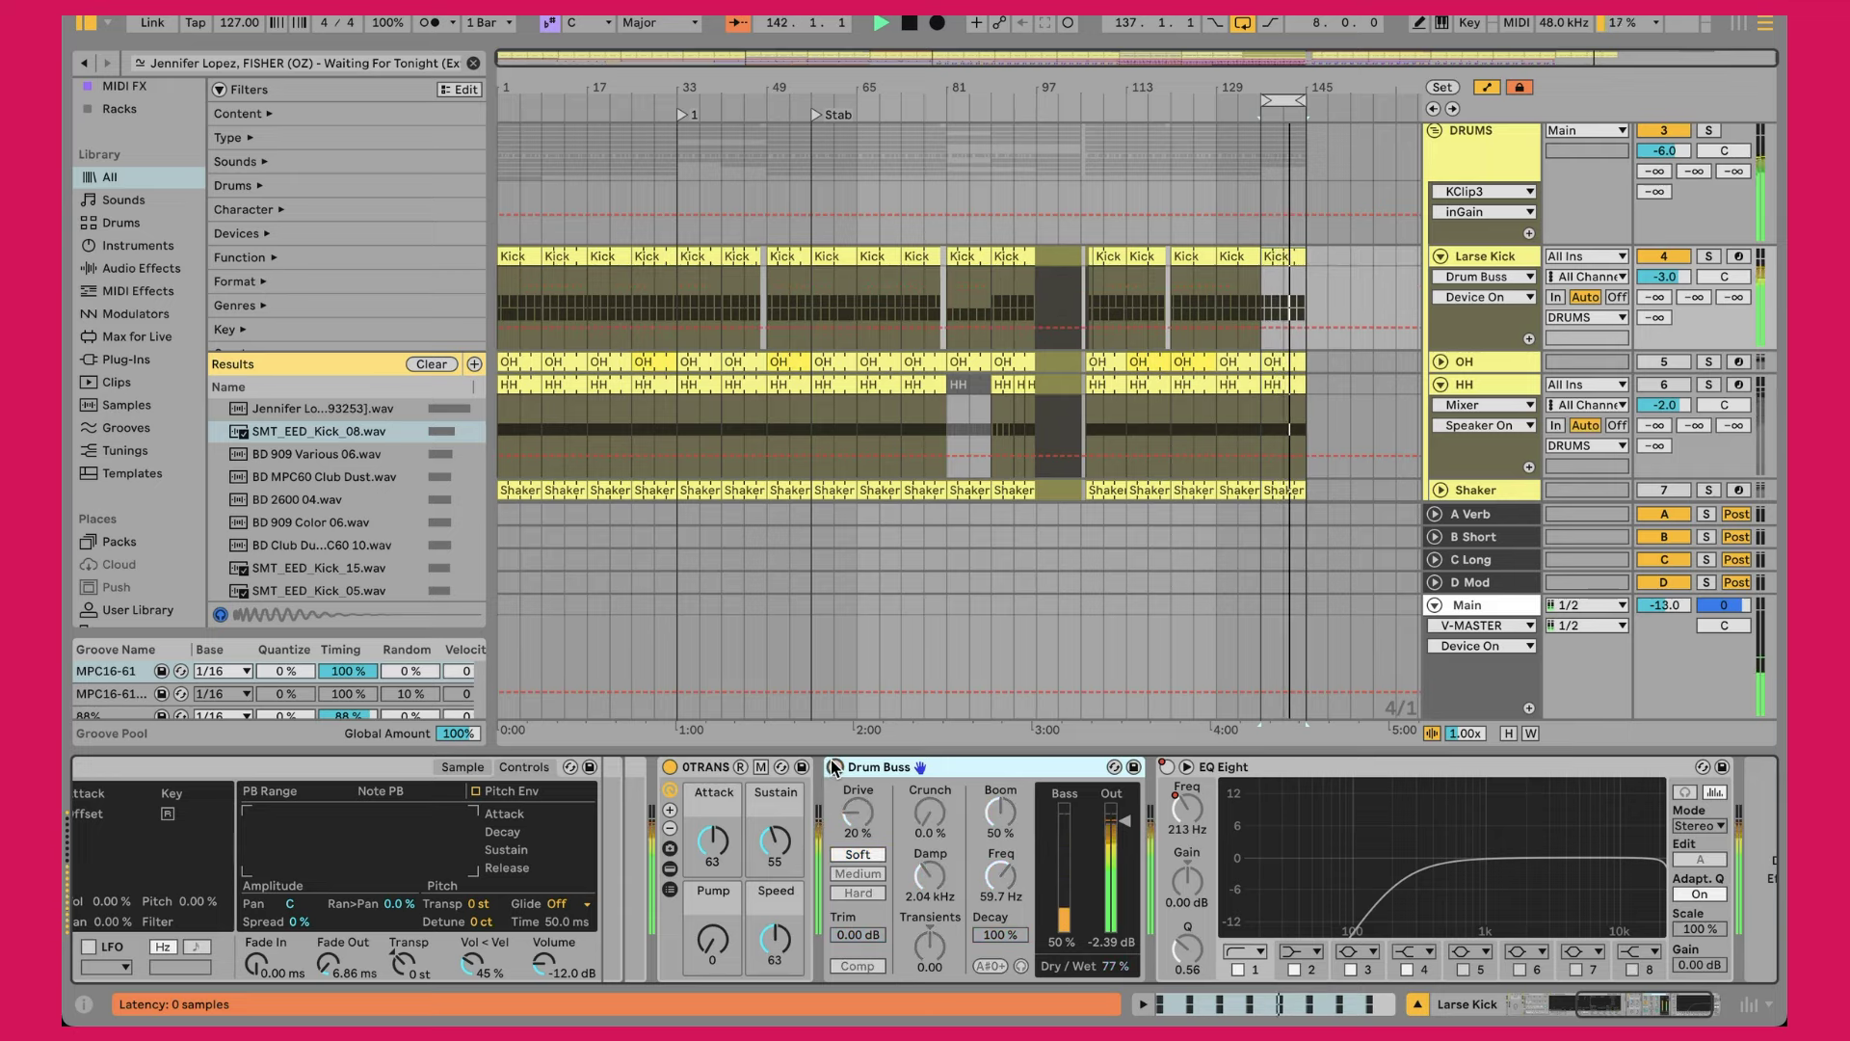
{"action": "left_click", "coordinate": [835, 768]}
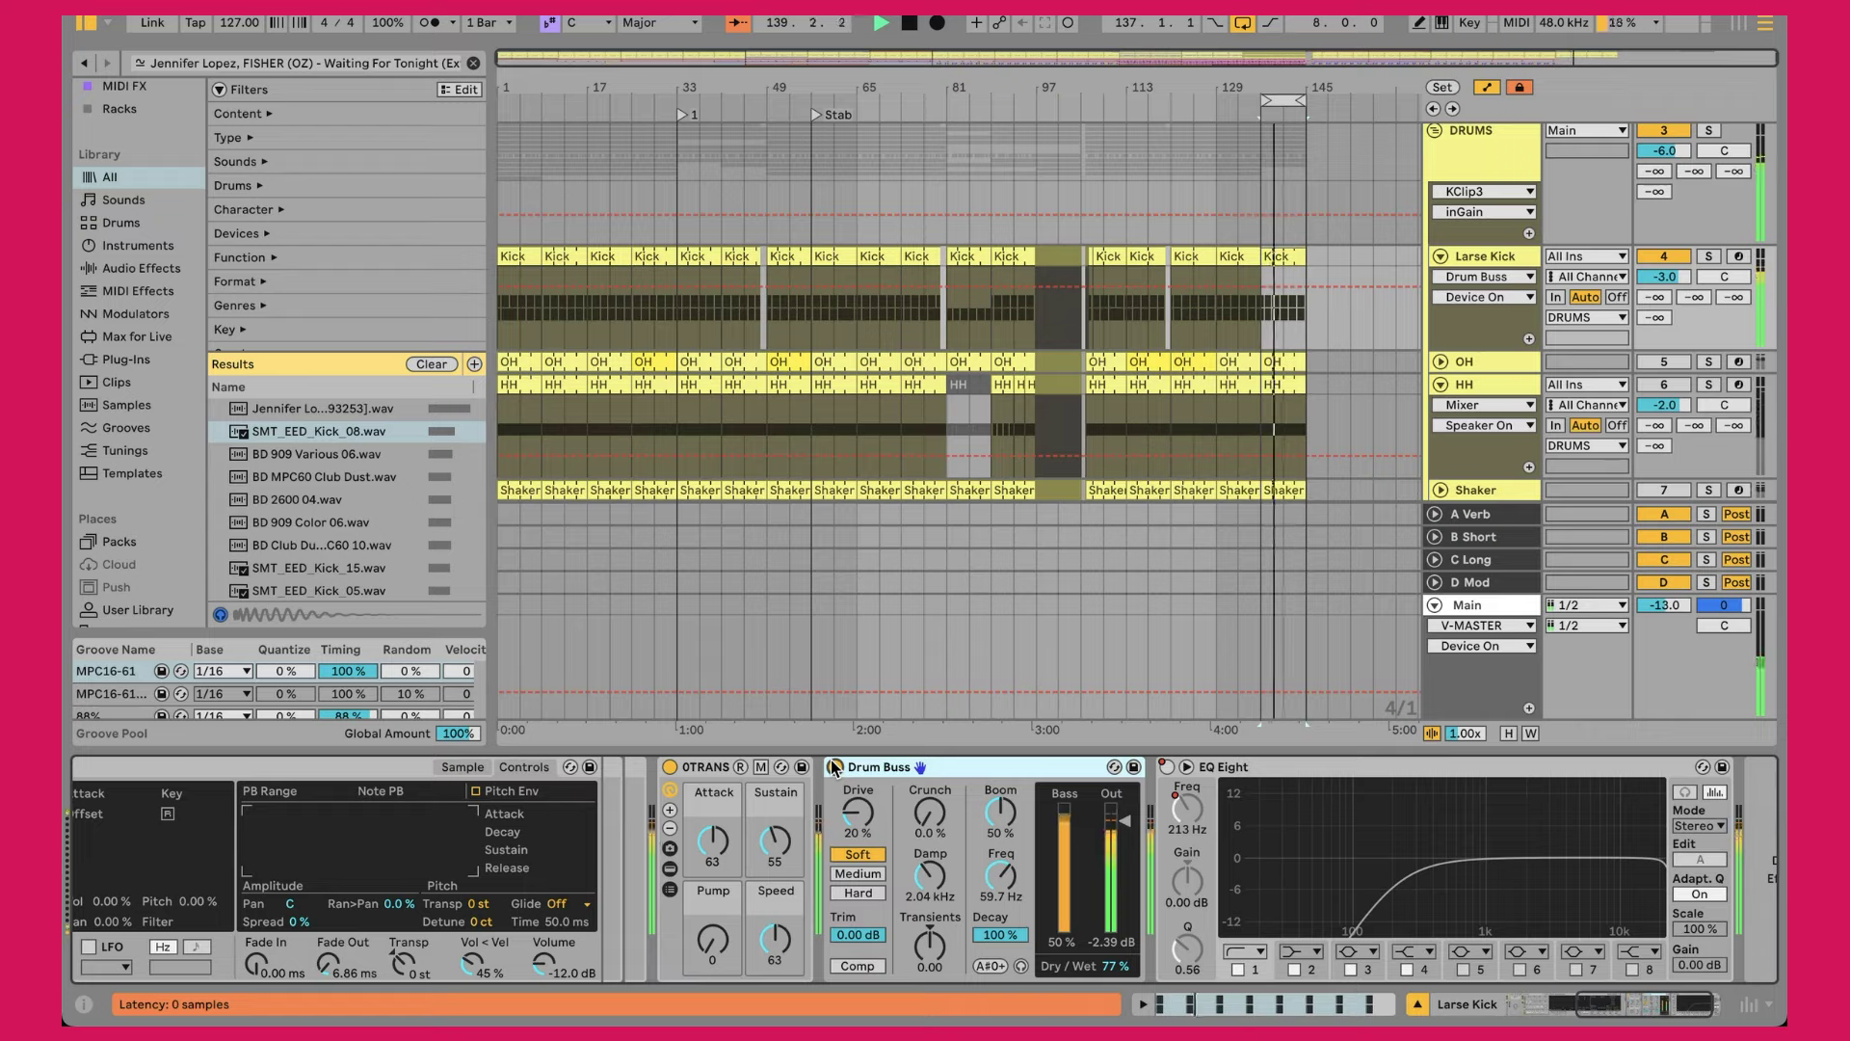
{"action": "scroll", "coordinate": [844, 767], "scroll_direction": "left", "scroll_amount": 3}
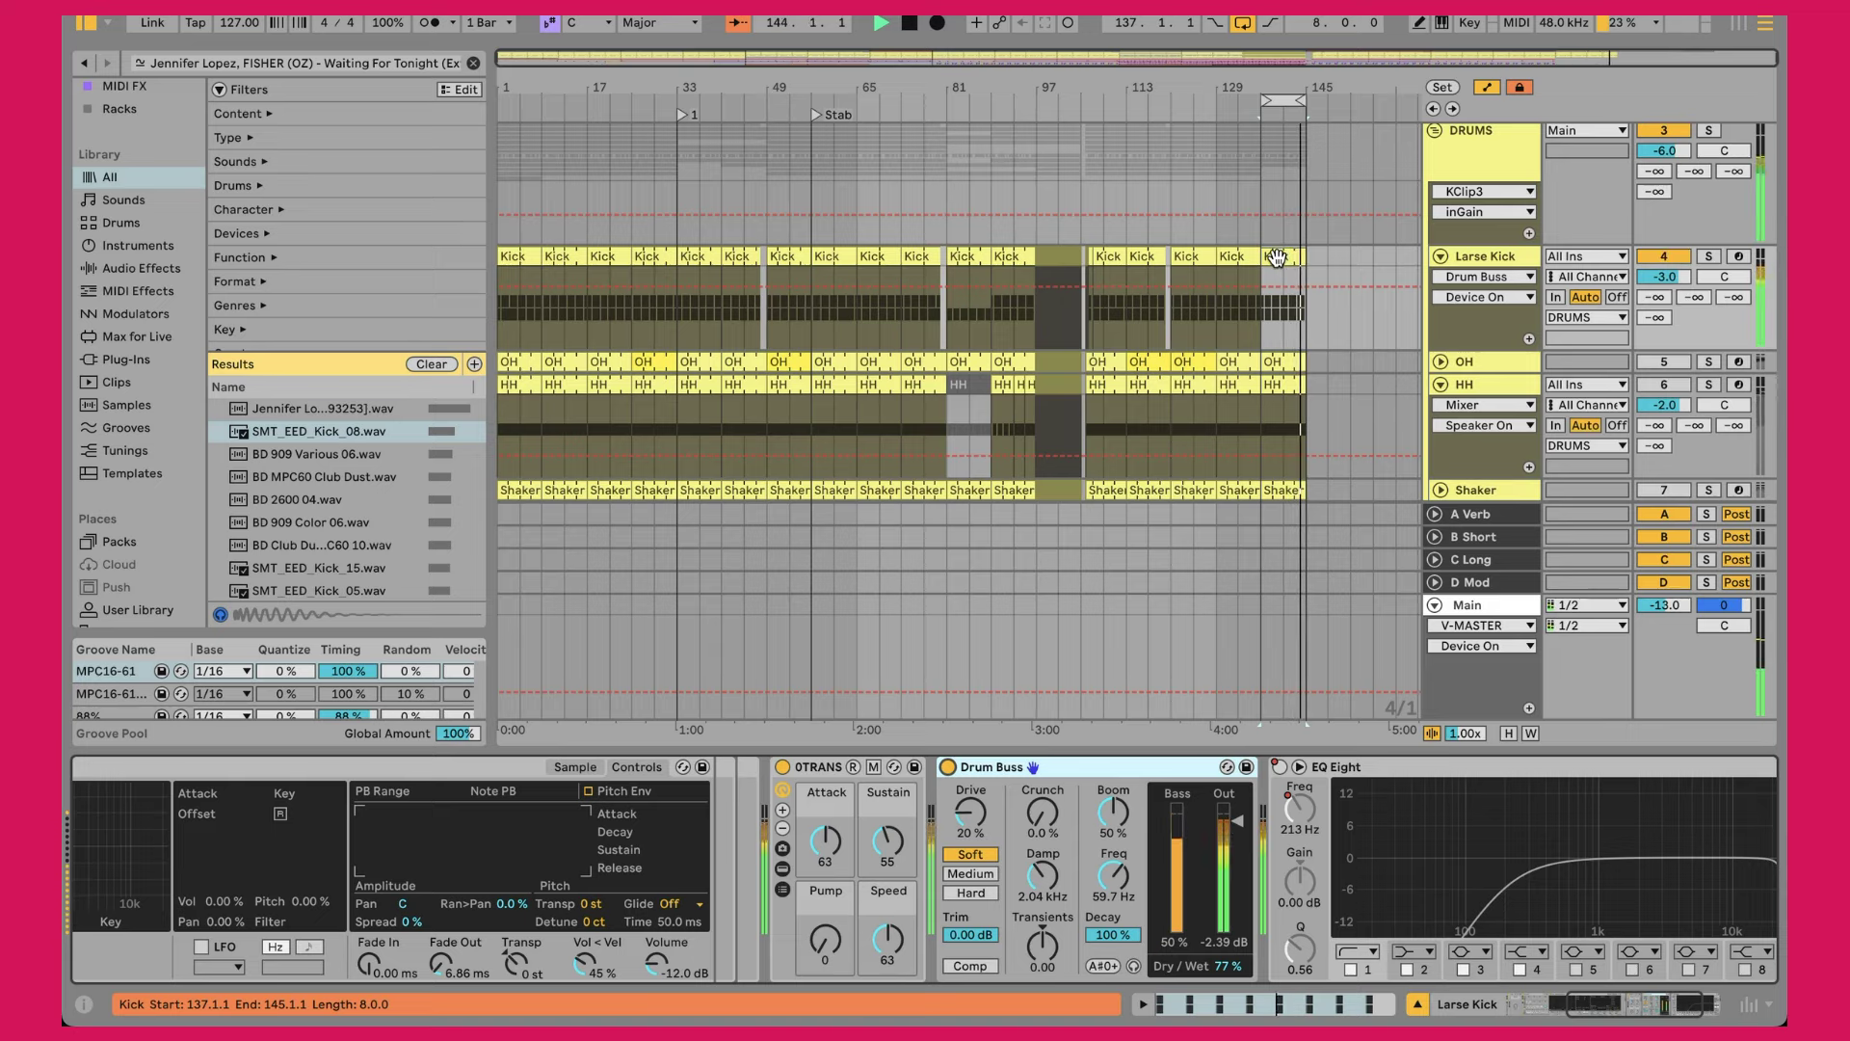
Step: Unfold the OH track and show the MIDI notes of its outro clip at 137.1.1
{"action": "left_click", "coordinate": [1441, 362]}
{"action": "left_click", "coordinate": [1483, 361]}
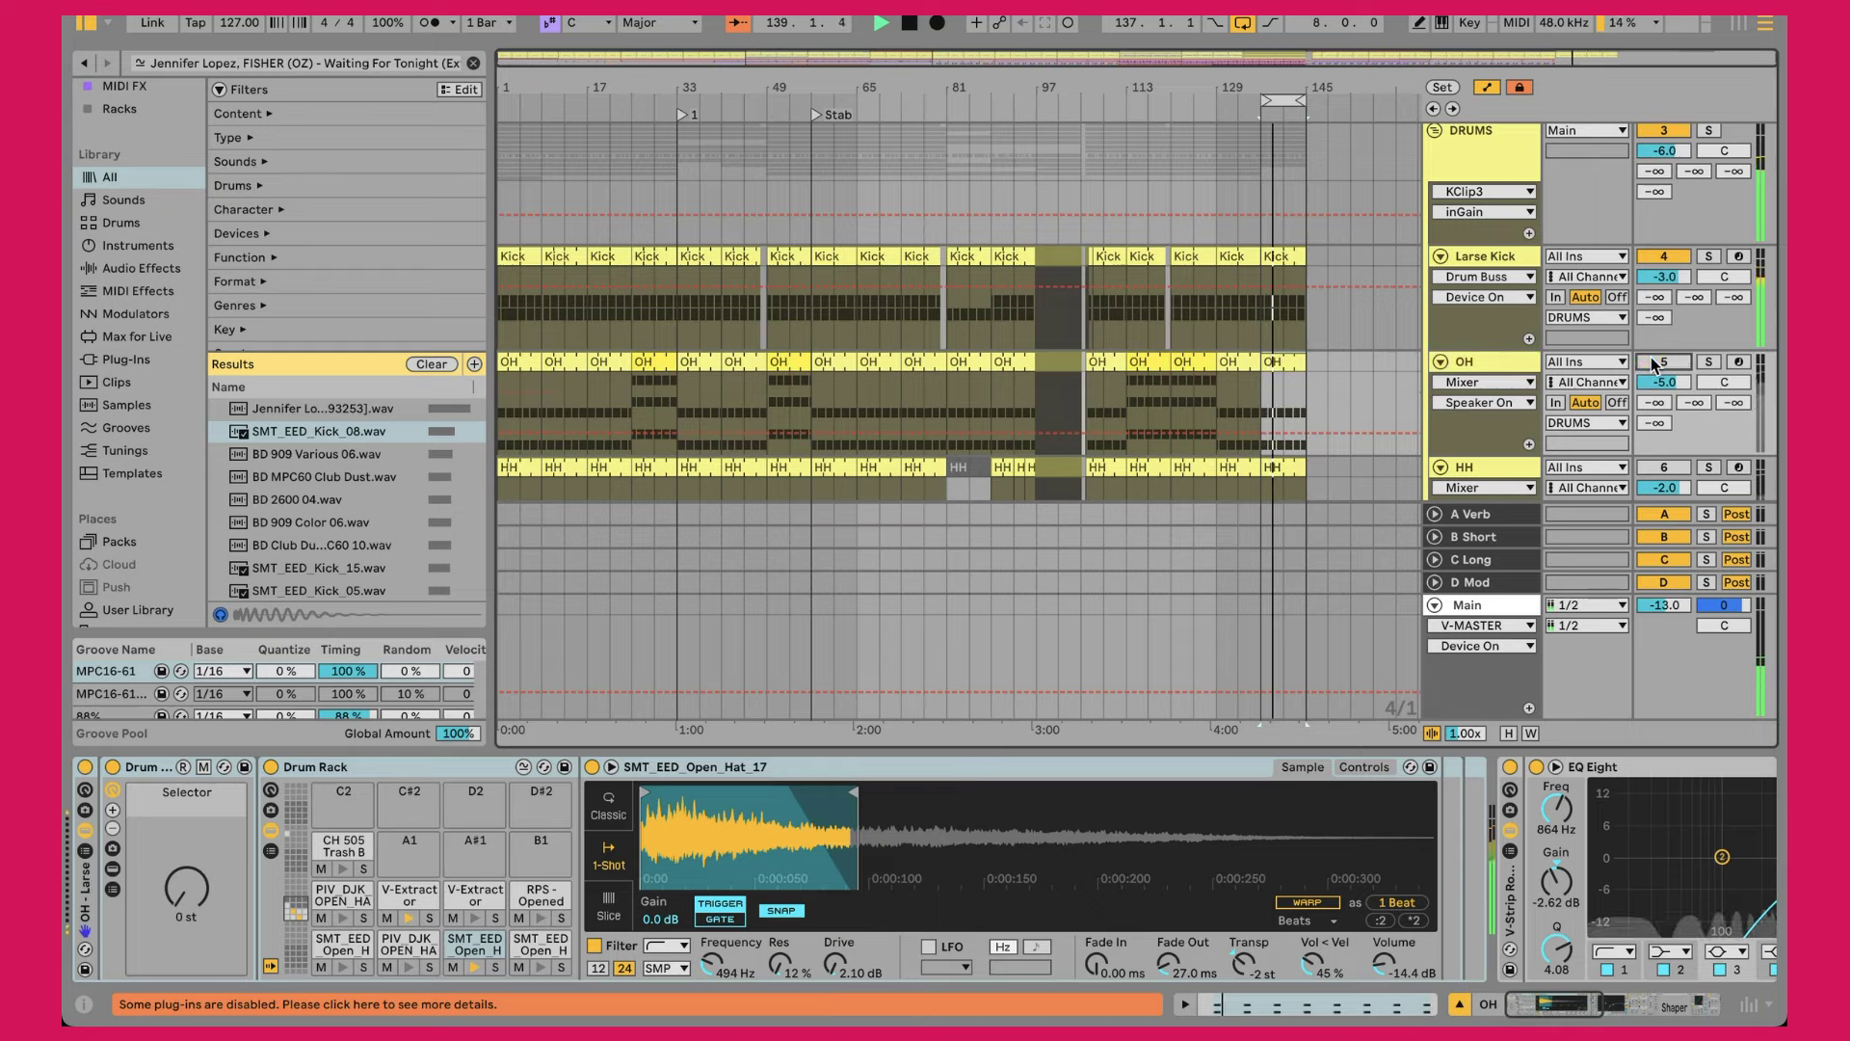
{"action": "double_click", "coordinate": [1287, 362]}
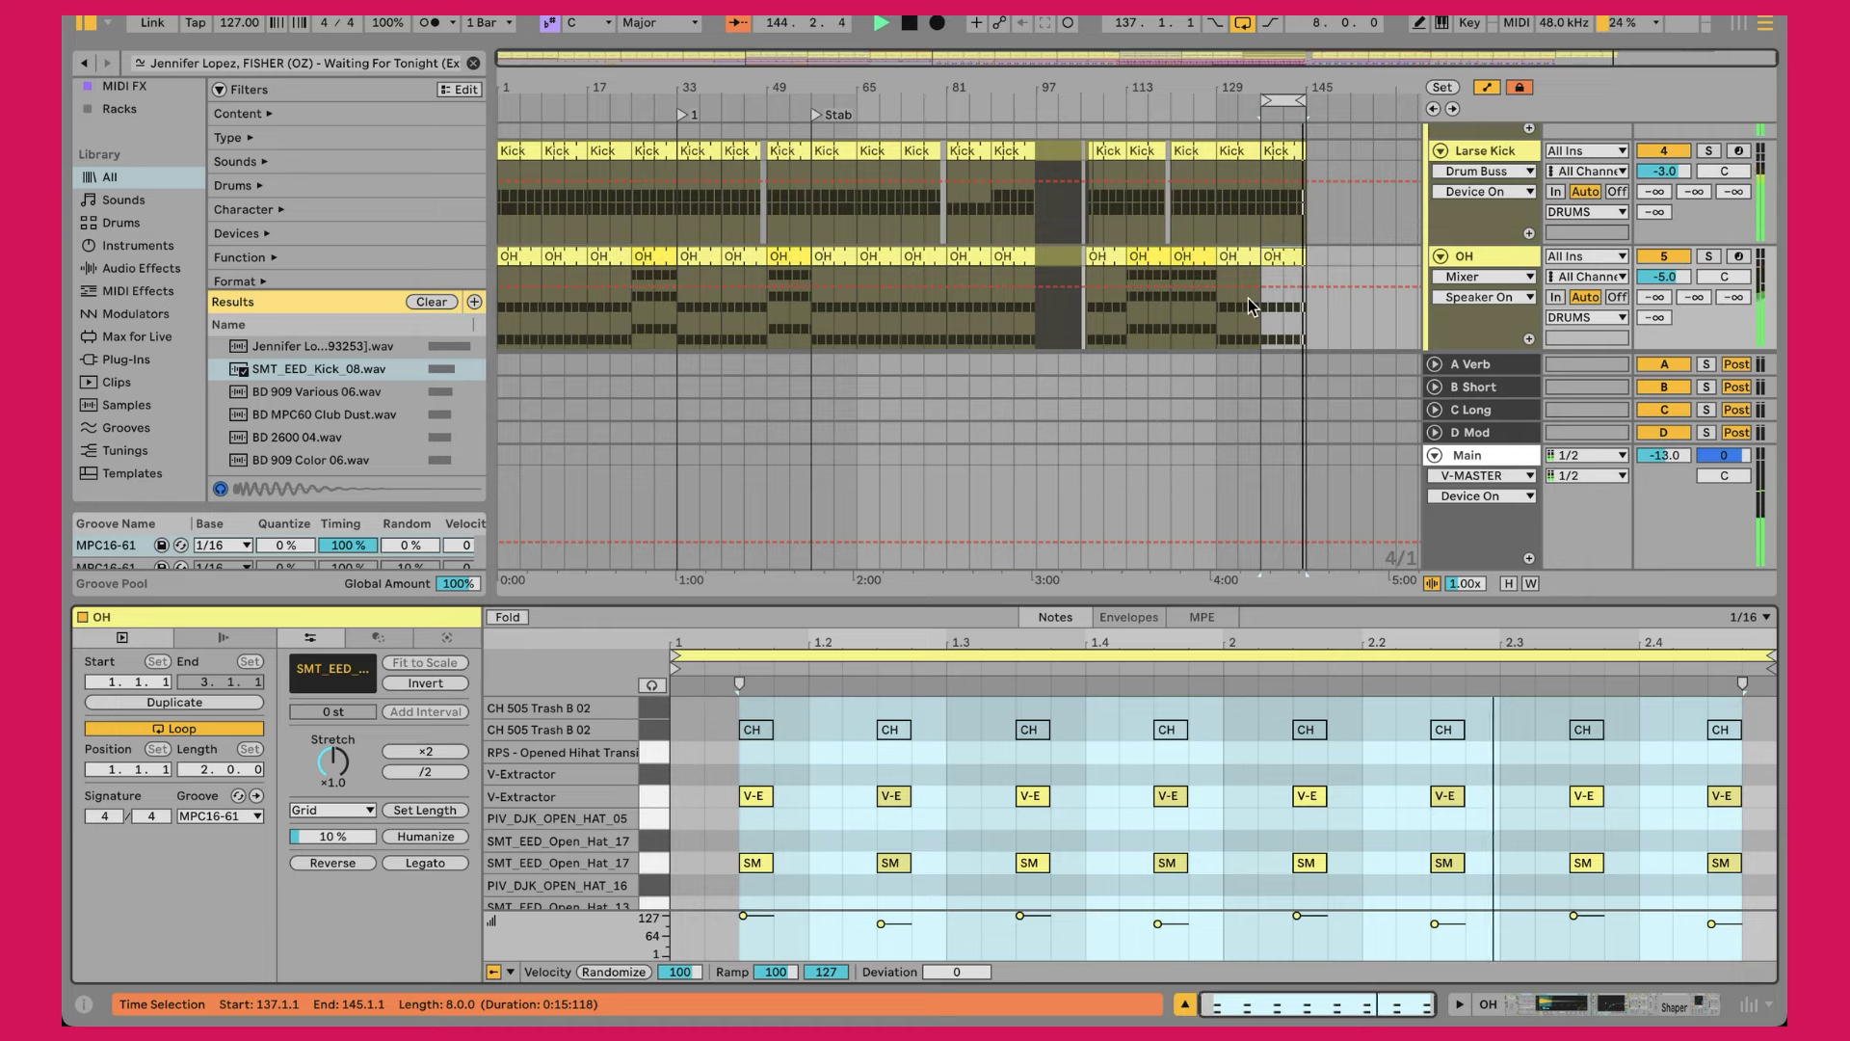
Step: Try moving the OH clip from bar 121 to the outro at 137.1.1 and compare the loop with the reference song
{"action": "left_click", "coordinate": [1199, 255]}
{"action": "left_click_drag", "start_coordinate": [1198, 255], "coordinate": [1284, 255]}
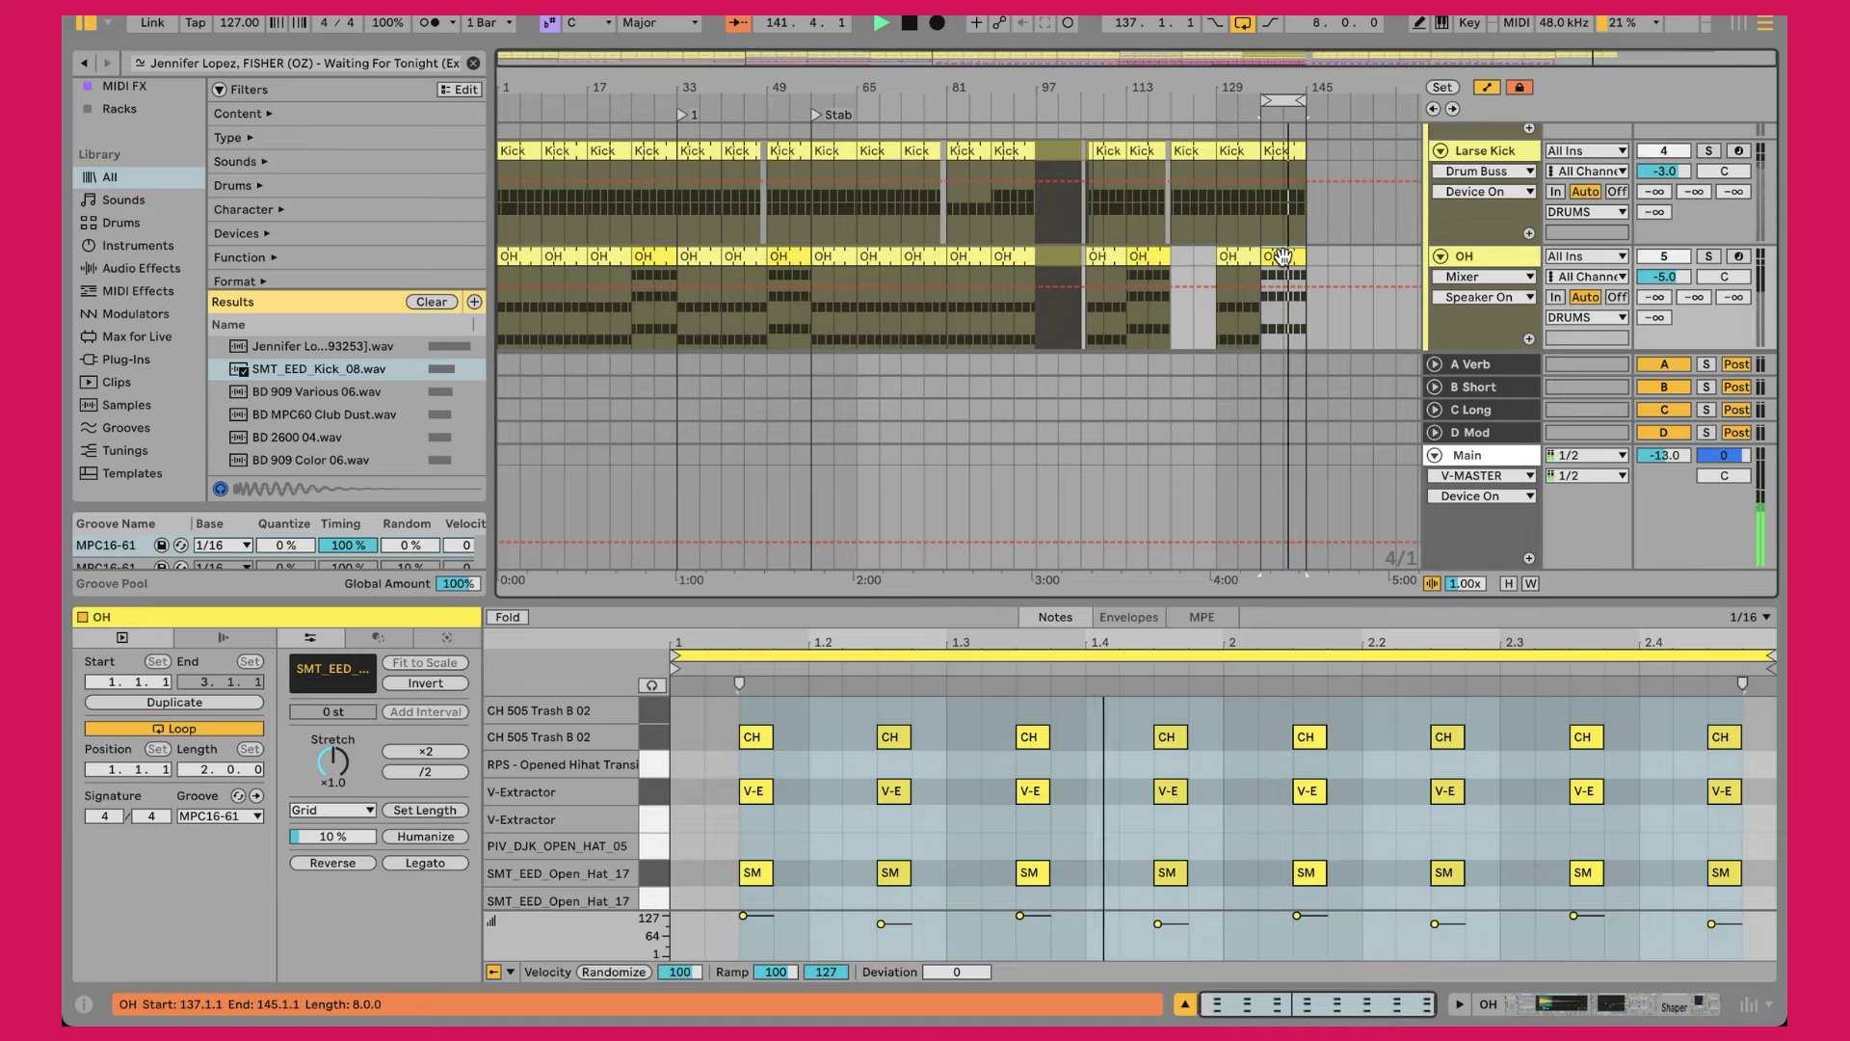
{"action": "key", "text": "0"}
{"action": "key", "text": "0"}
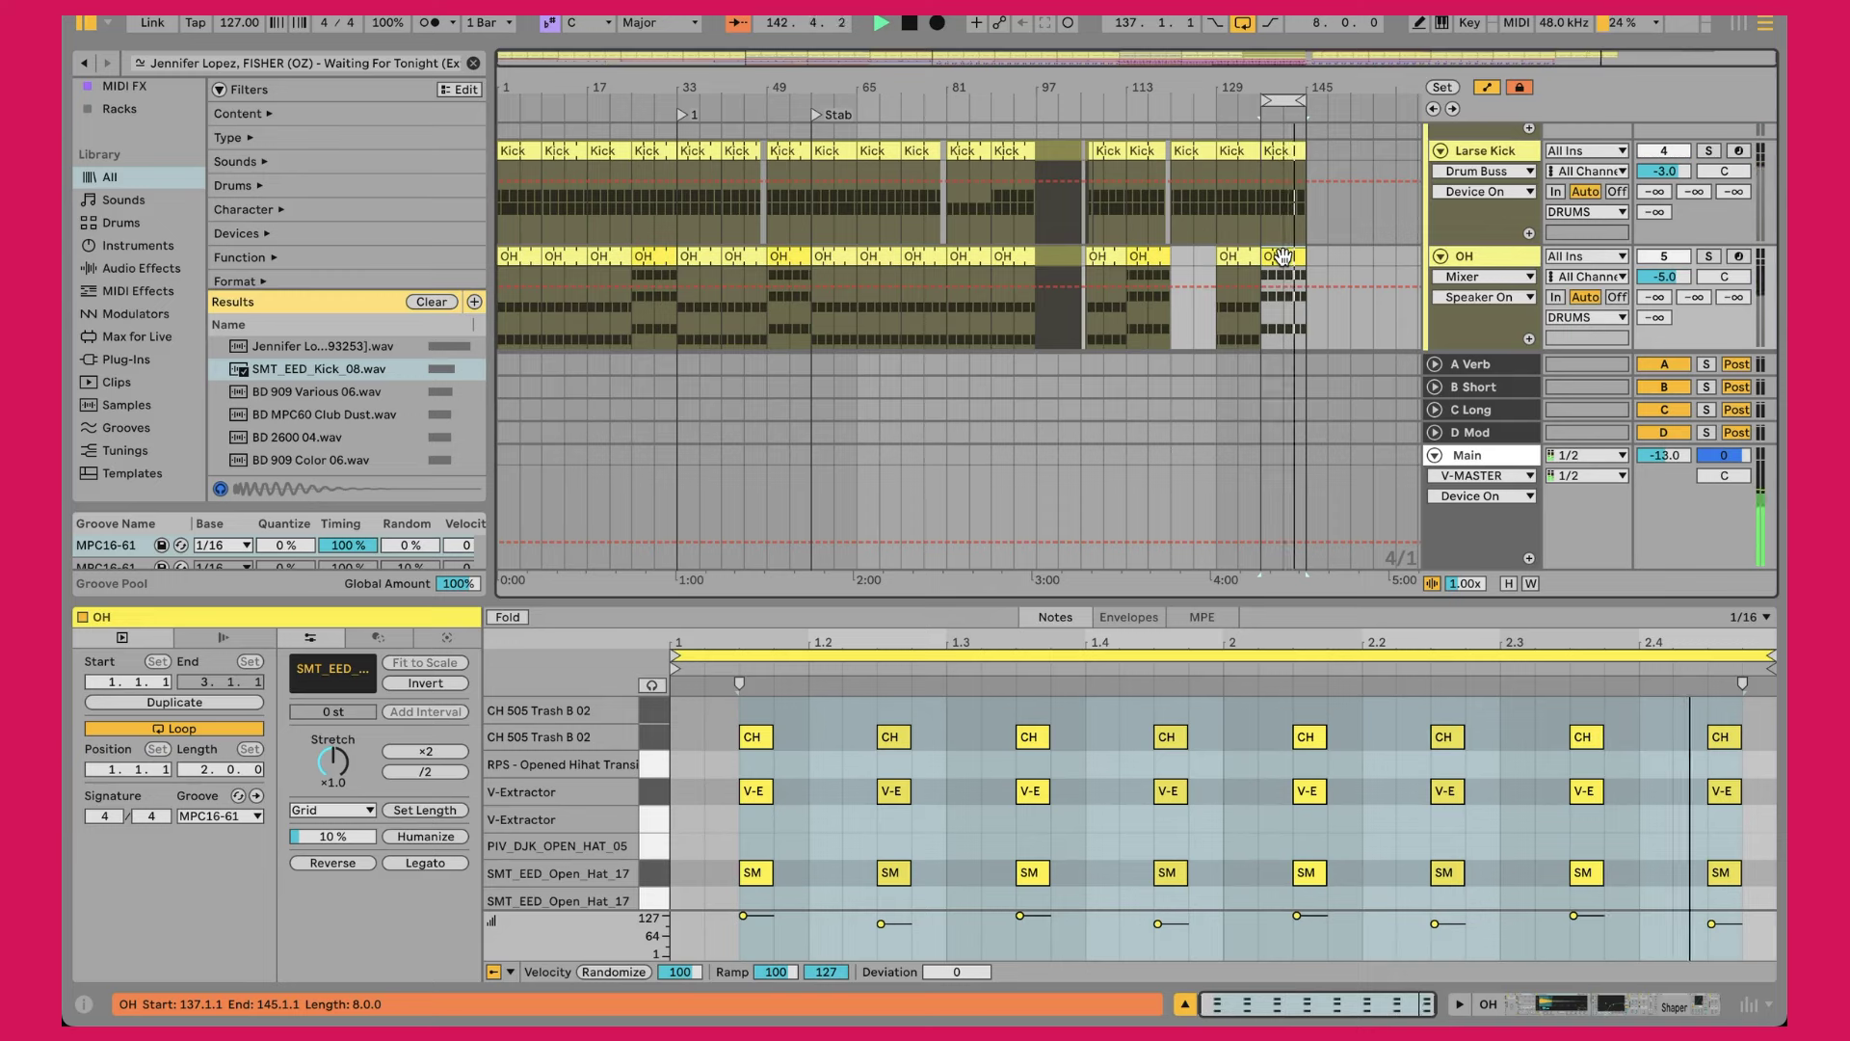
{"action": "key", "text": "0"}
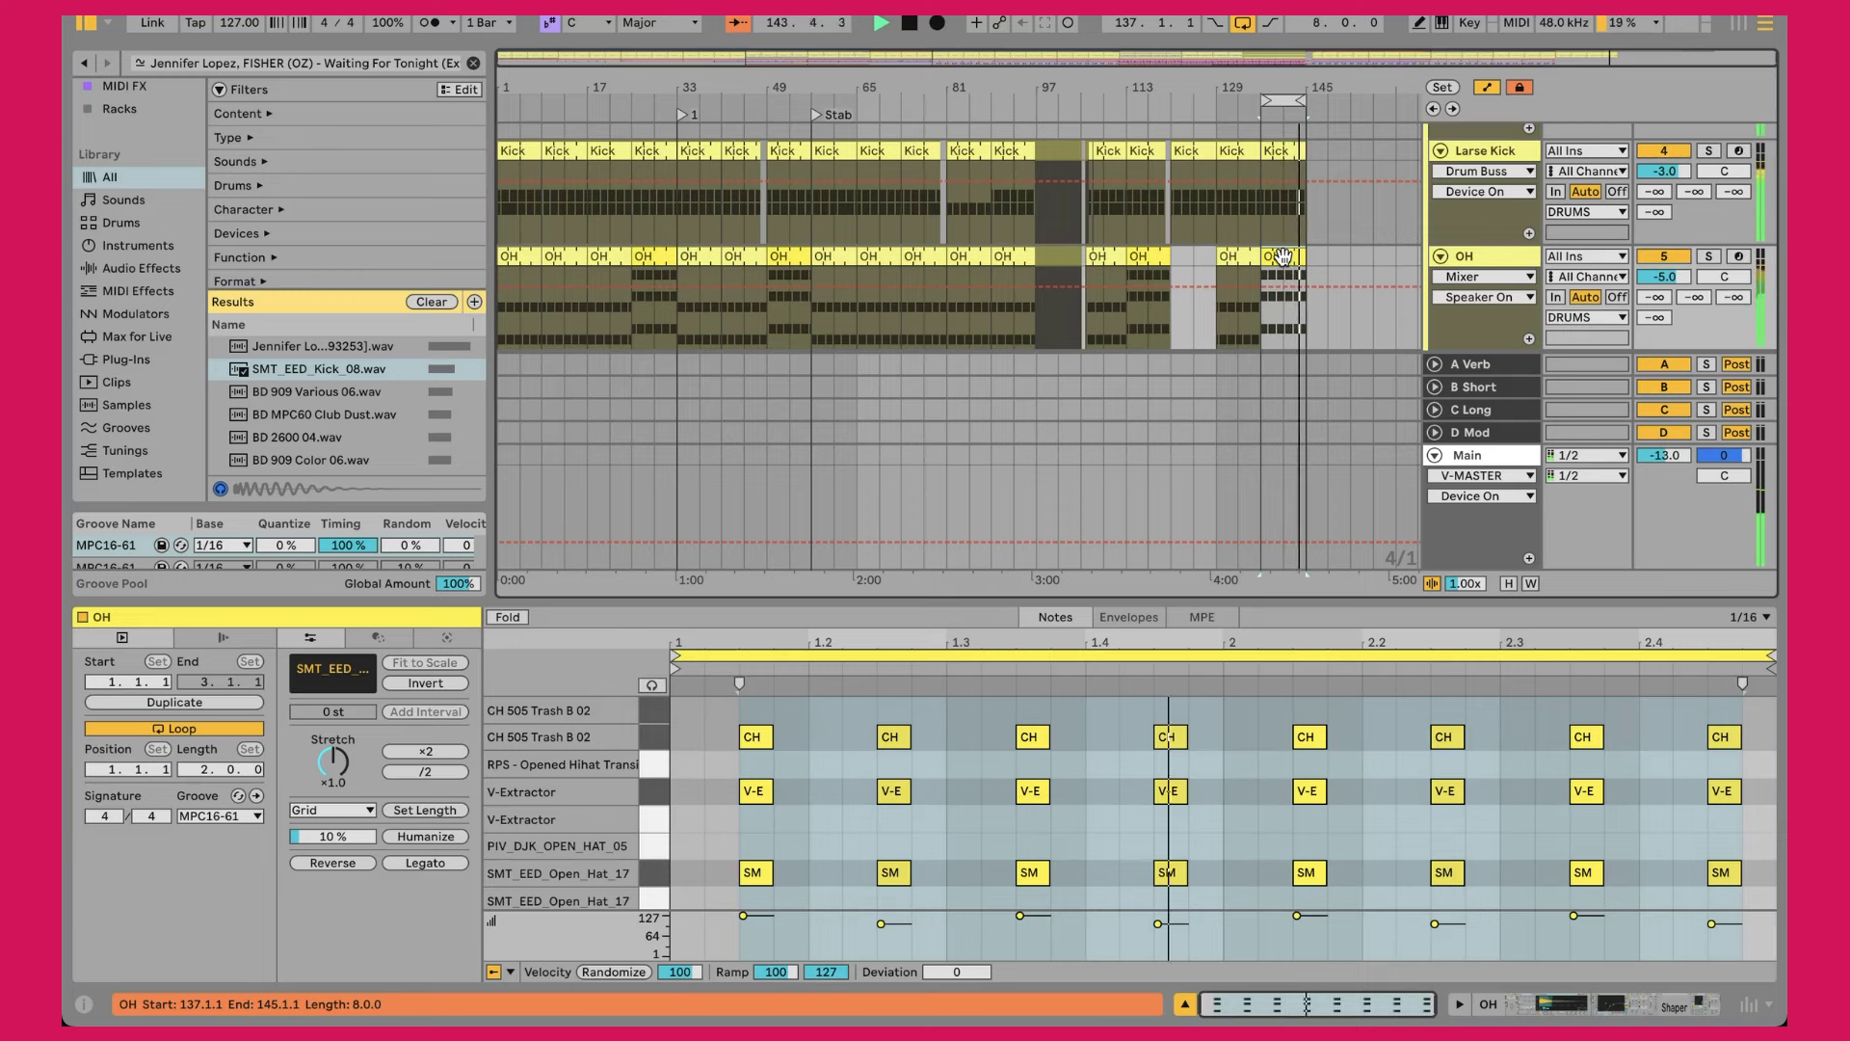
{"action": "key", "text": "space"}
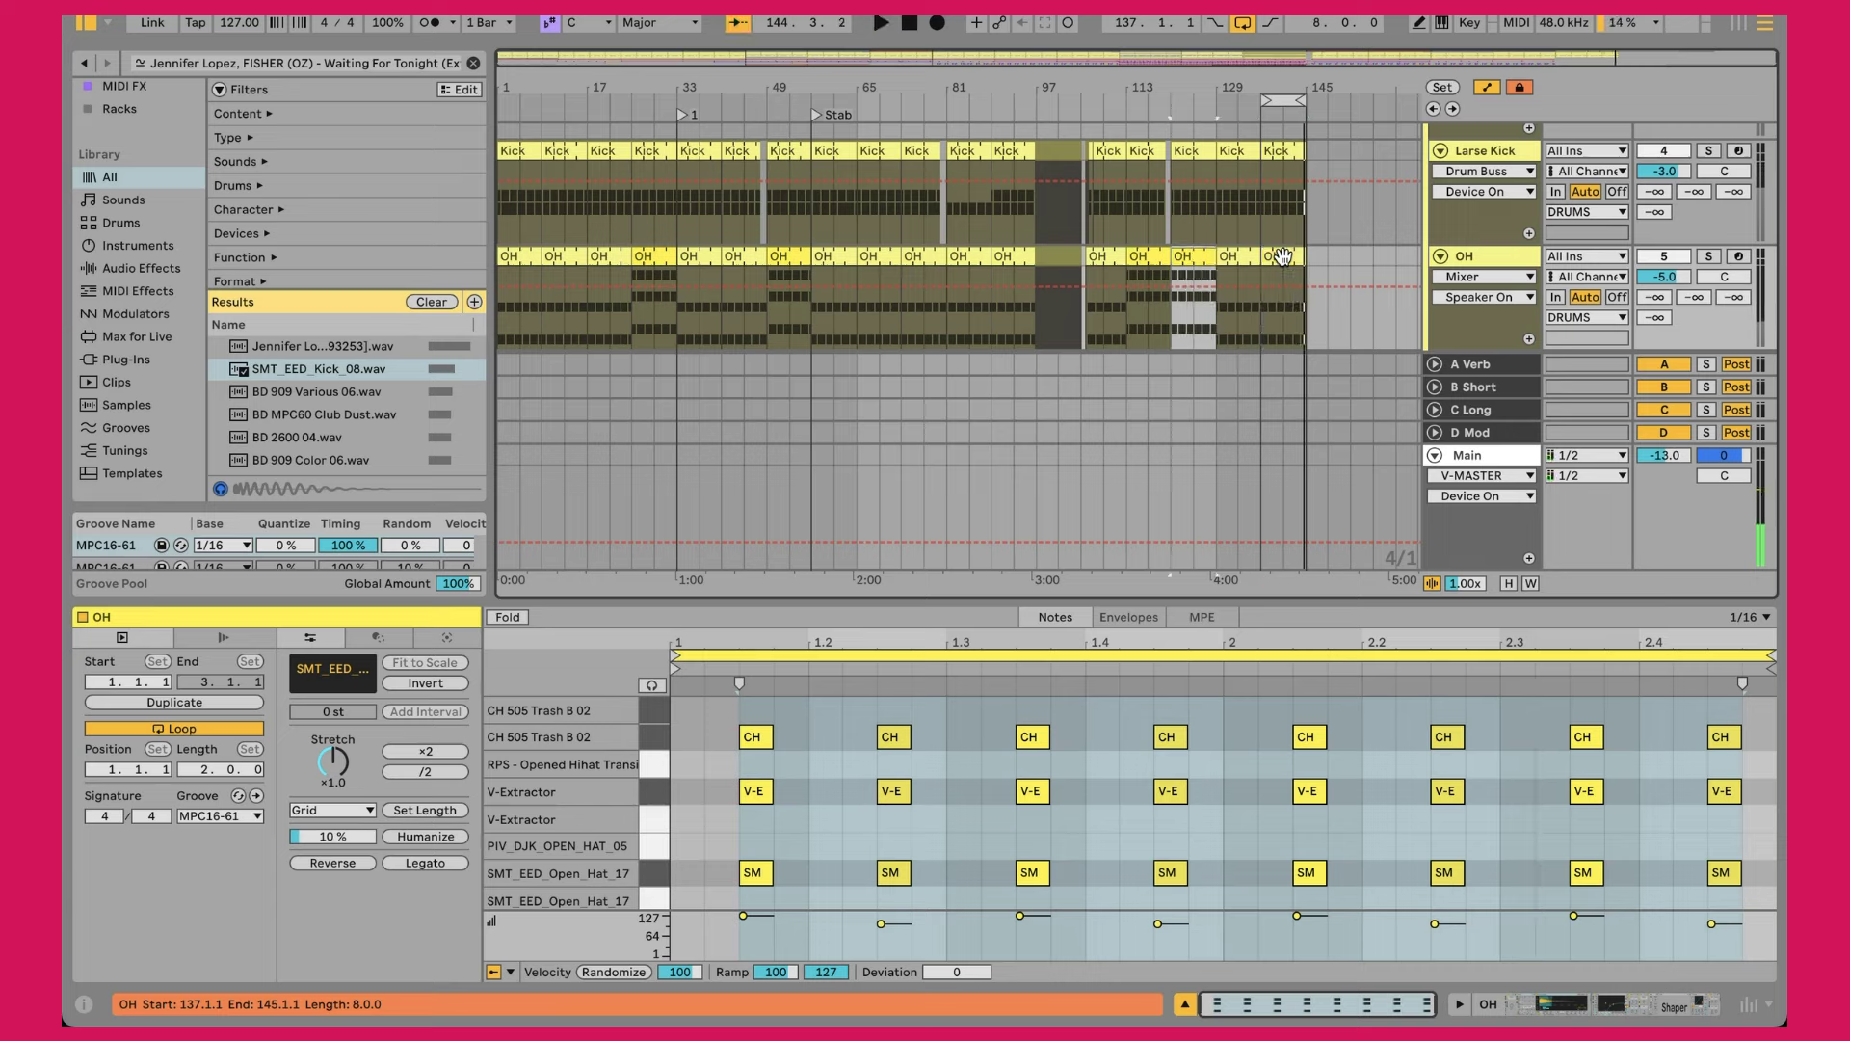
Step: Select the short green slice at 142.3.3 on the REF track and play the reference from there to hear its open hat
{"action": "scroll", "coordinate": [1262, 241], "scroll_direction": "up", "scroll_amount": 5}
{"action": "left_click_drag", "start_coordinate": [1293, 79], "coordinate": [1205, 151]}
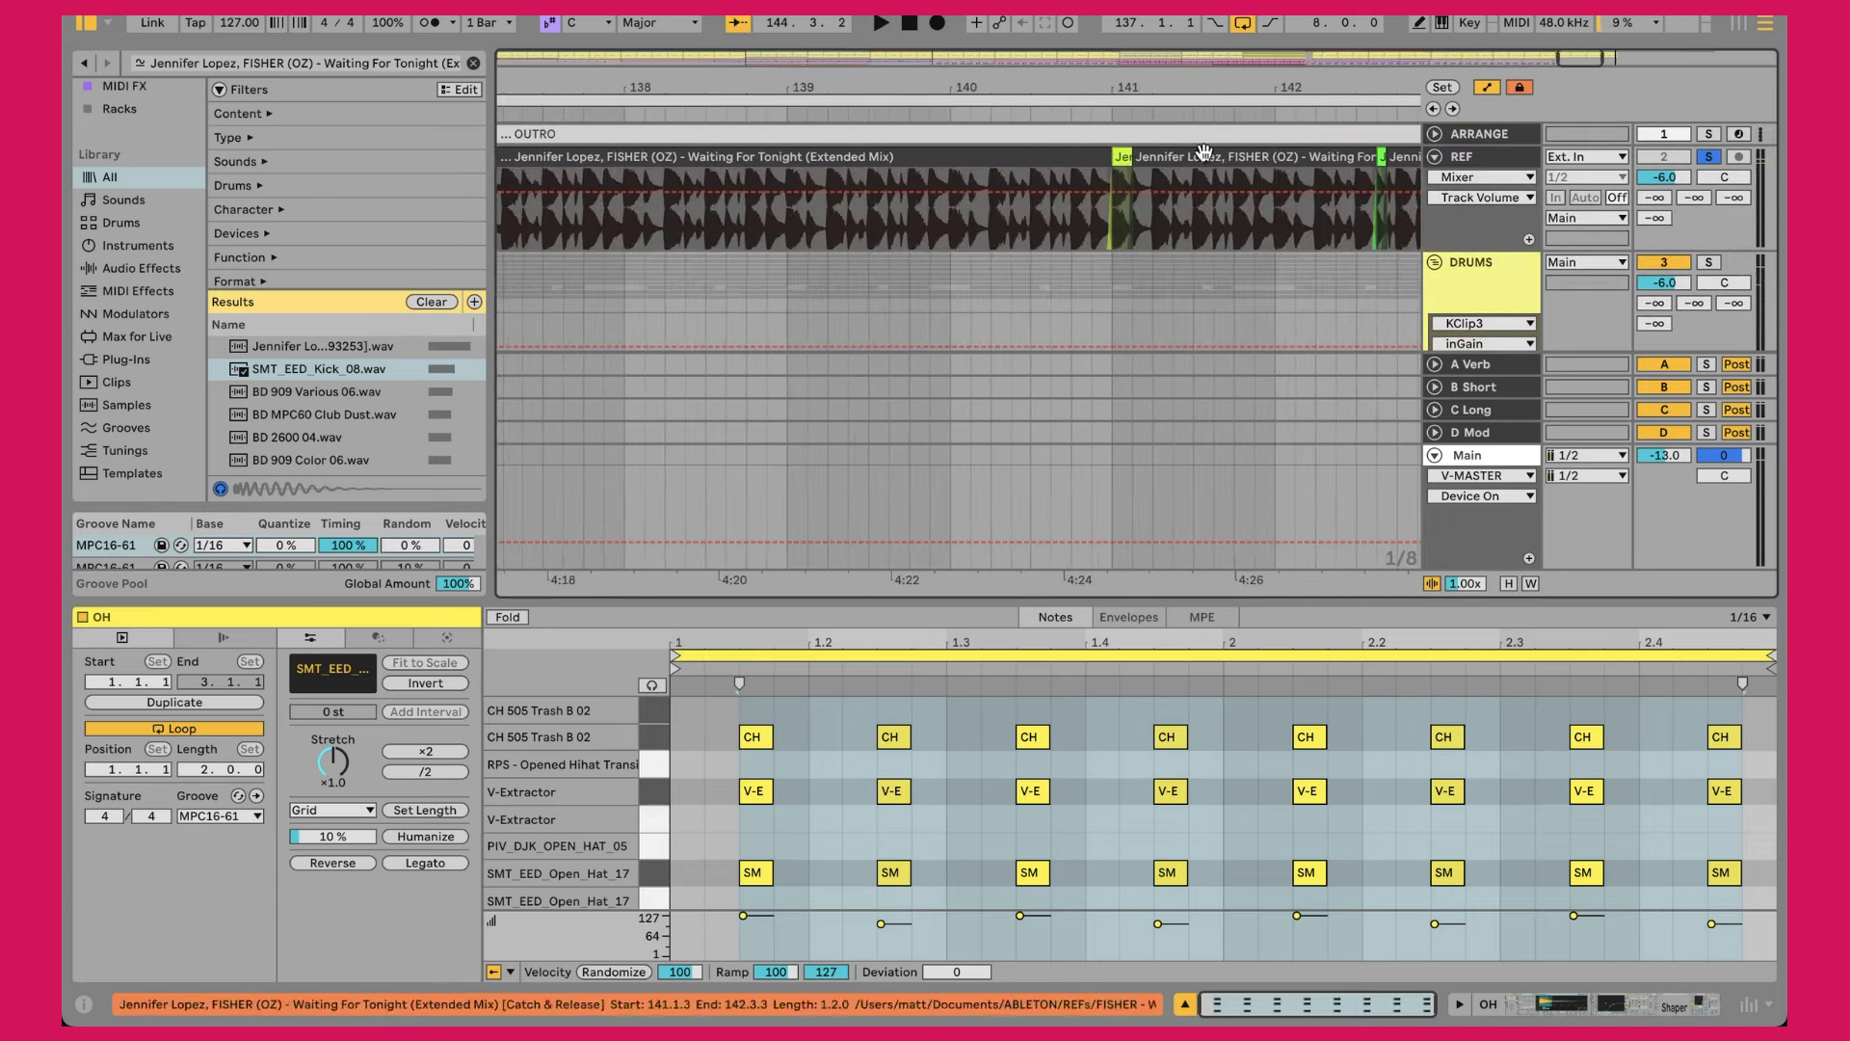
{"action": "scroll", "coordinate": [1243, 162], "scroll_direction": "right", "scroll_amount": 3}
{"action": "scroll", "coordinate": [1210, 162], "scroll_direction": "up", "scroll_amount": 5}
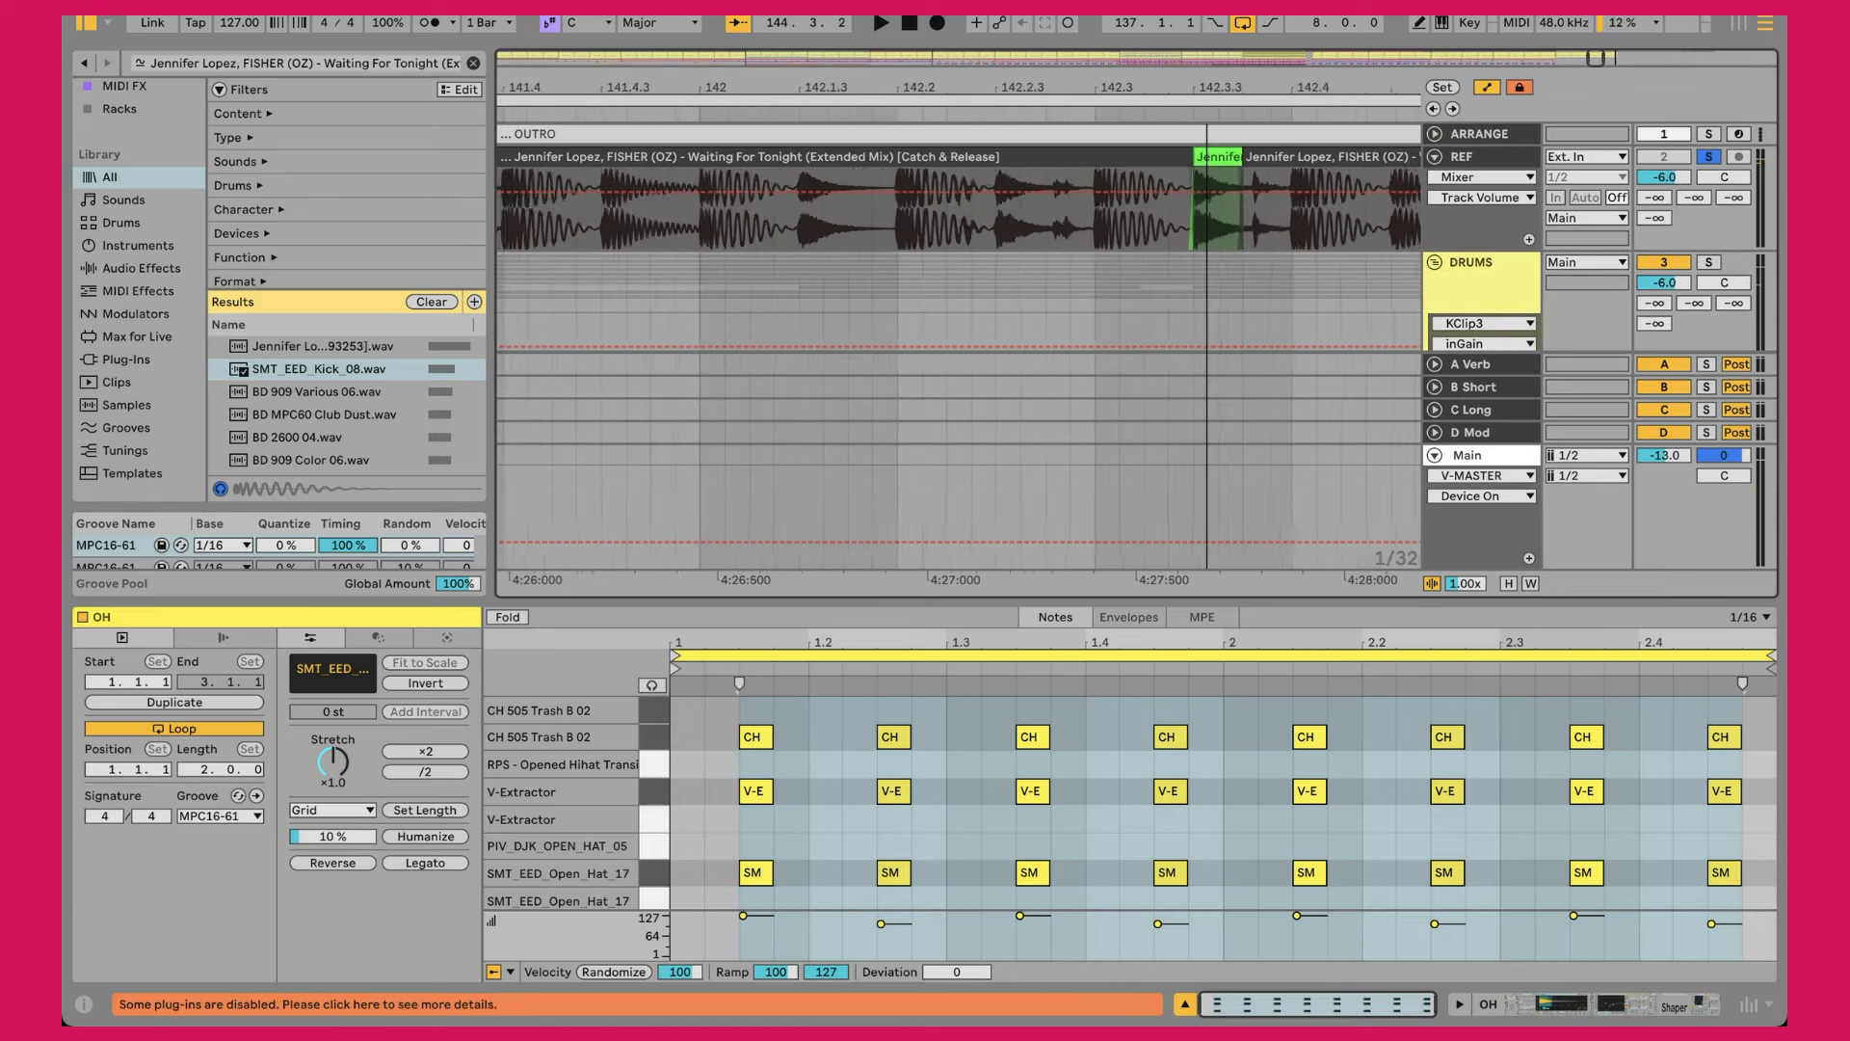
{"action": "left_click", "coordinate": [1218, 162]}
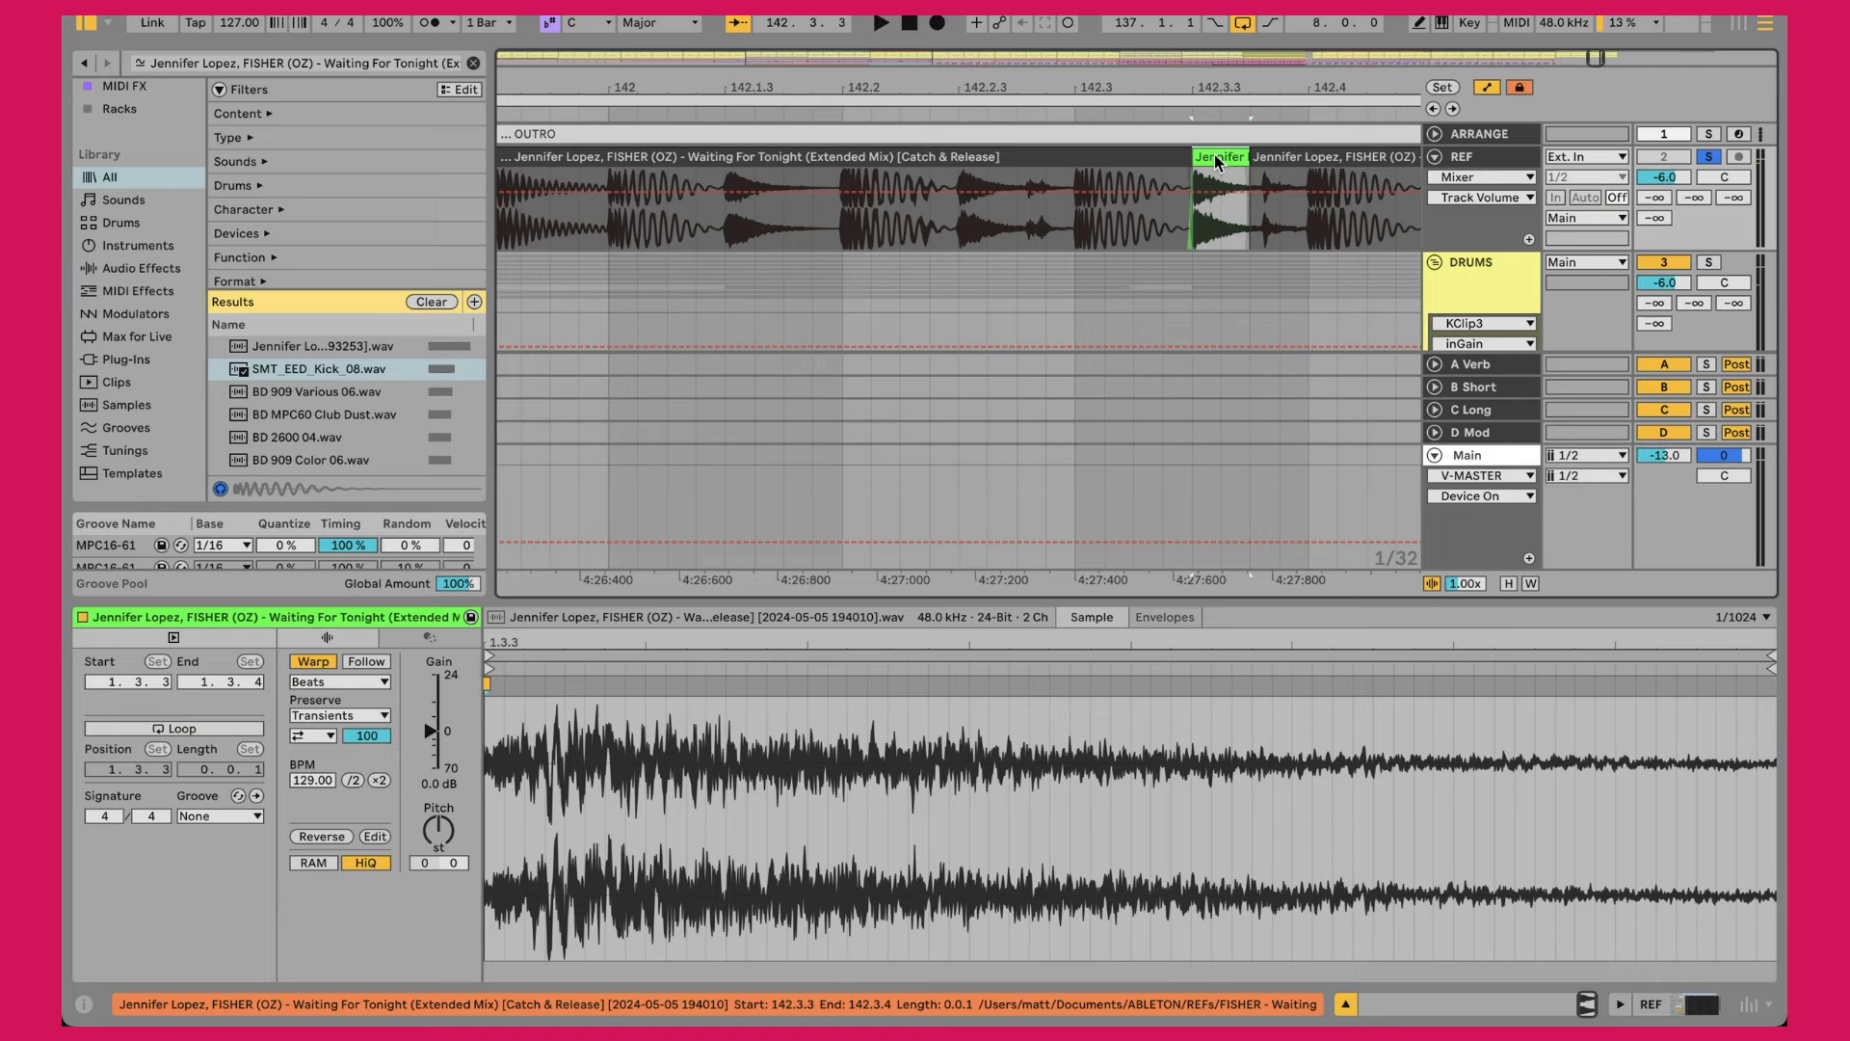
{"action": "key", "text": "space"}
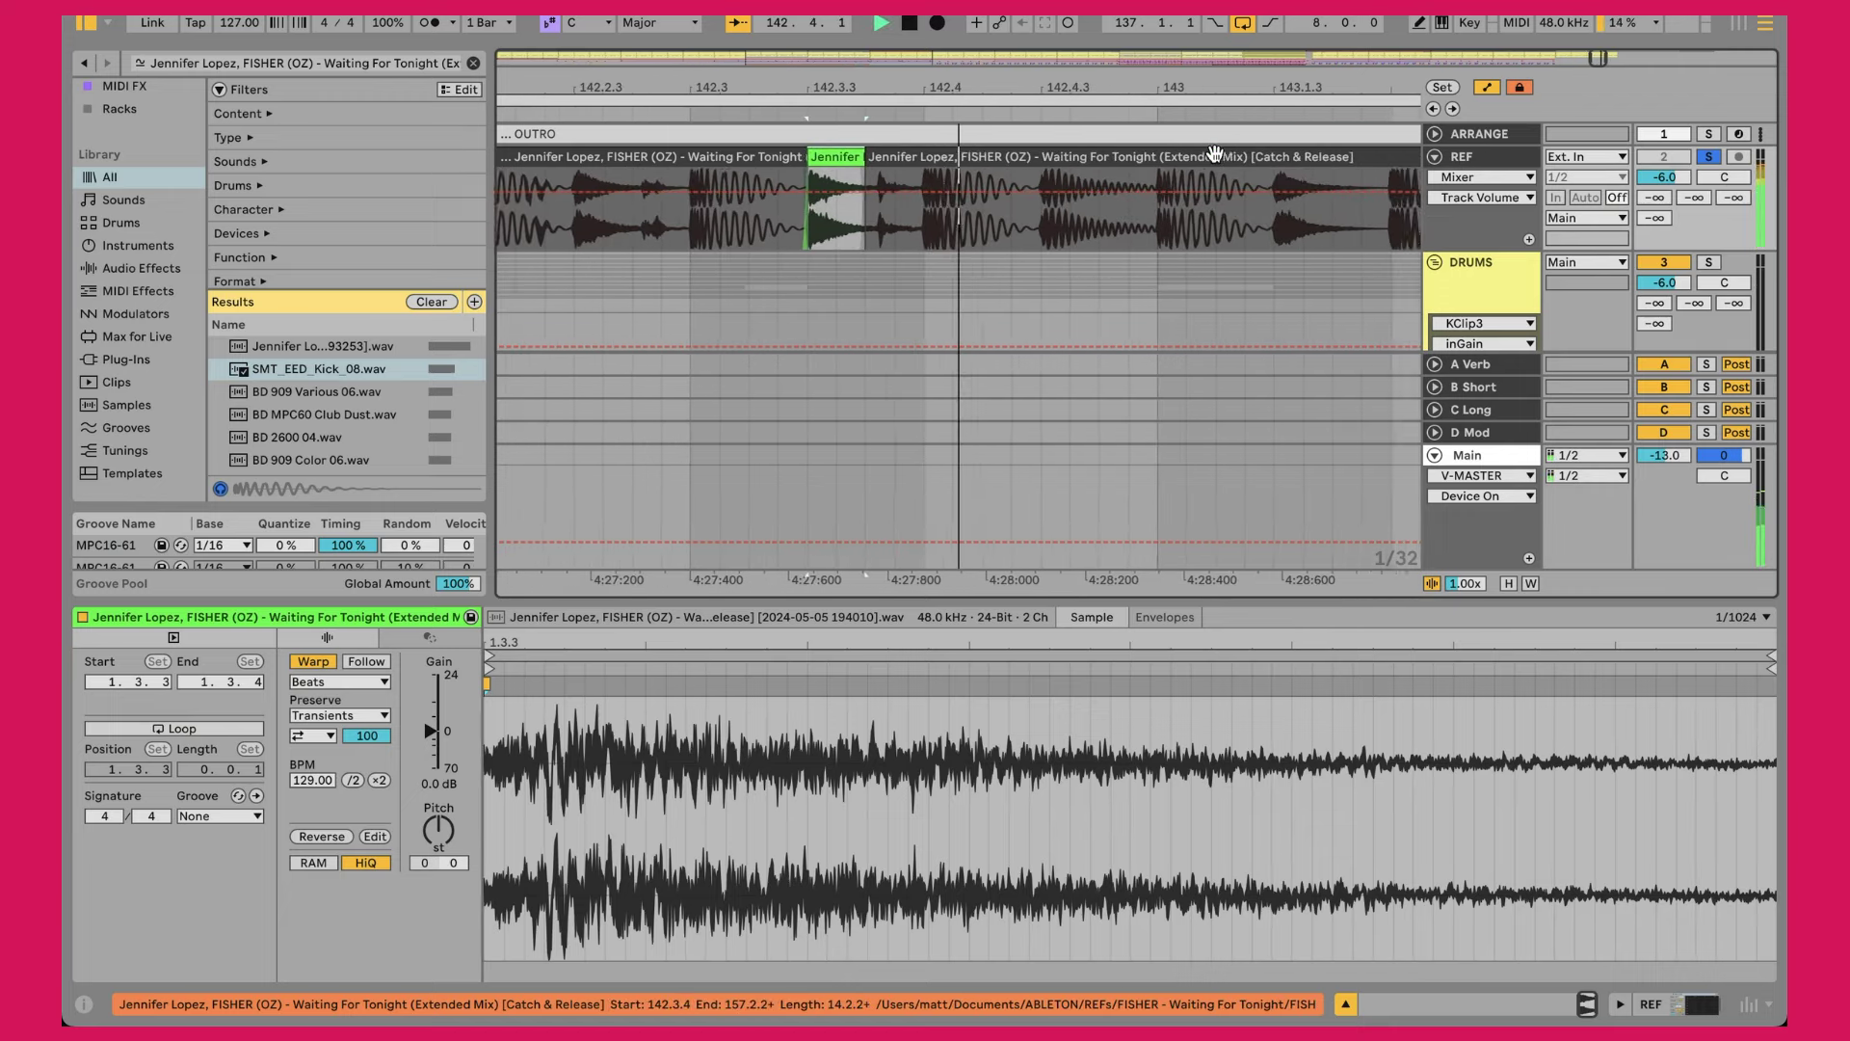
{"action": "key", "text": "space"}
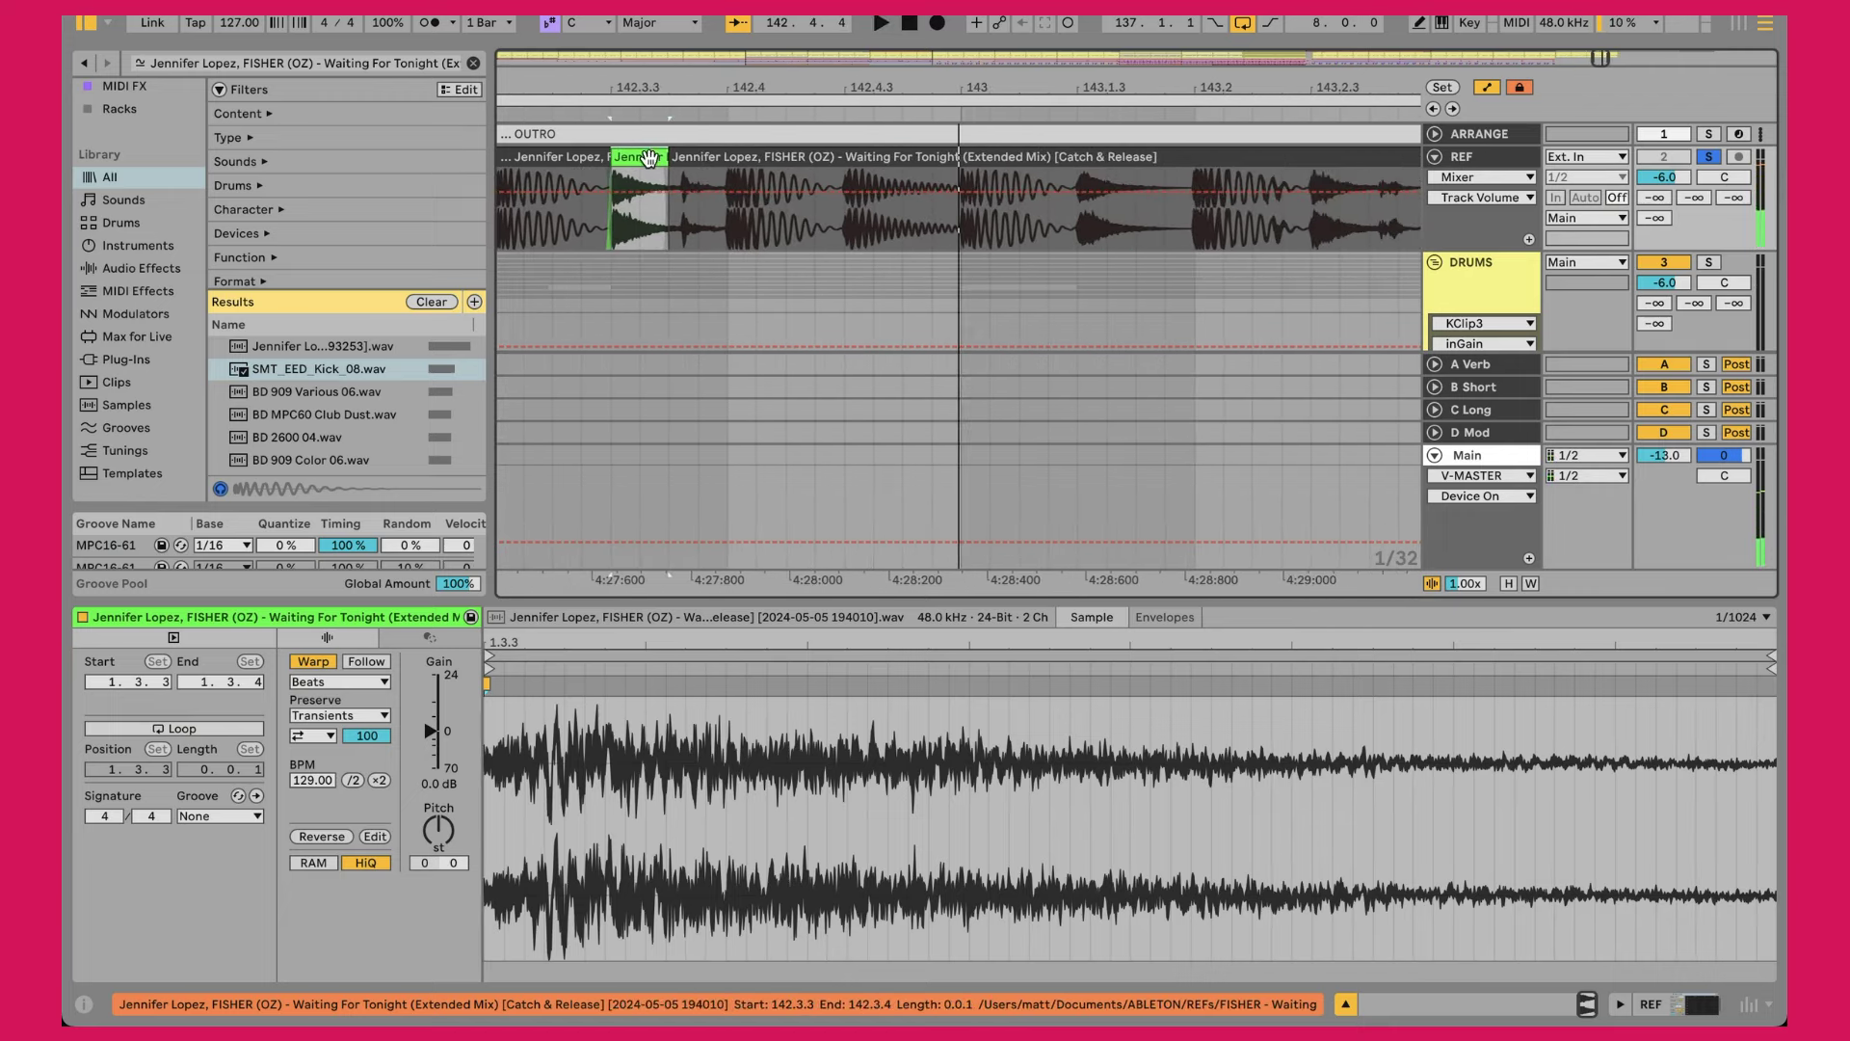
Step: Show the REF slice's audio file in the browser and search for similar samples
{"action": "right_click", "coordinate": [647, 157]}
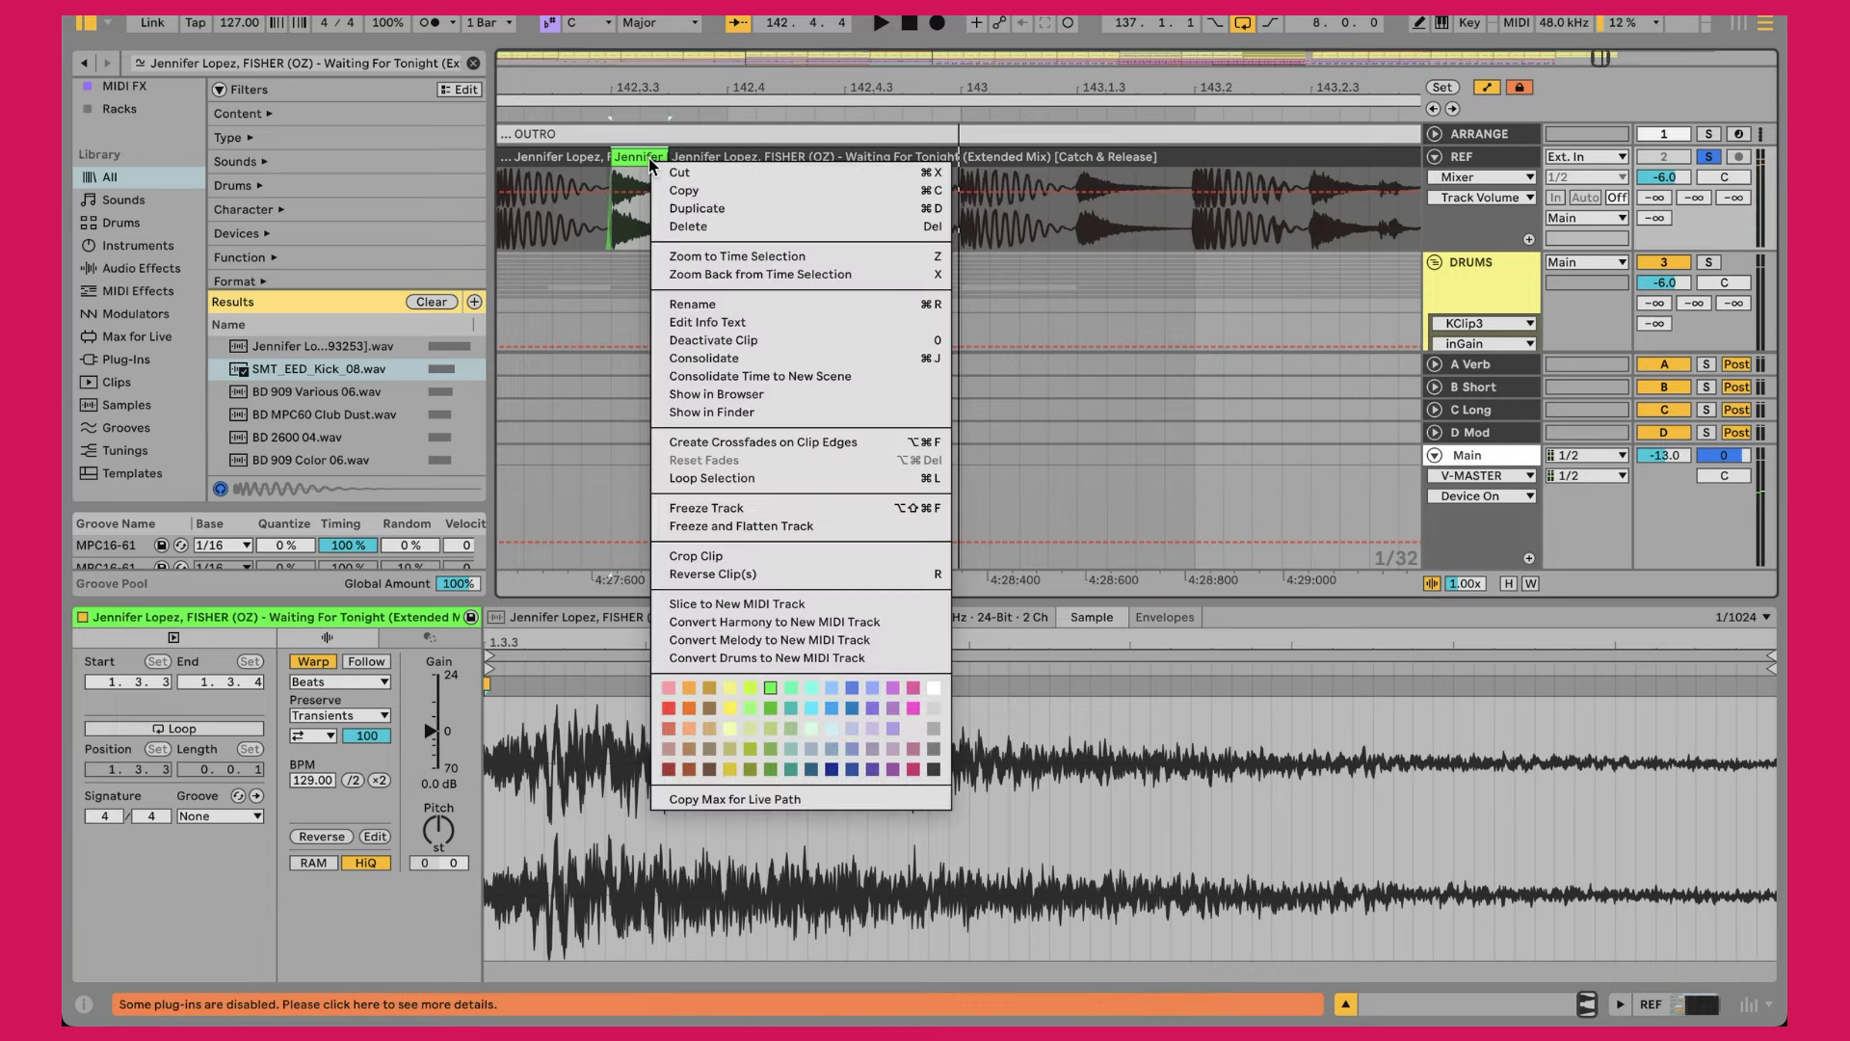
{"action": "left_click", "coordinate": [744, 395]}
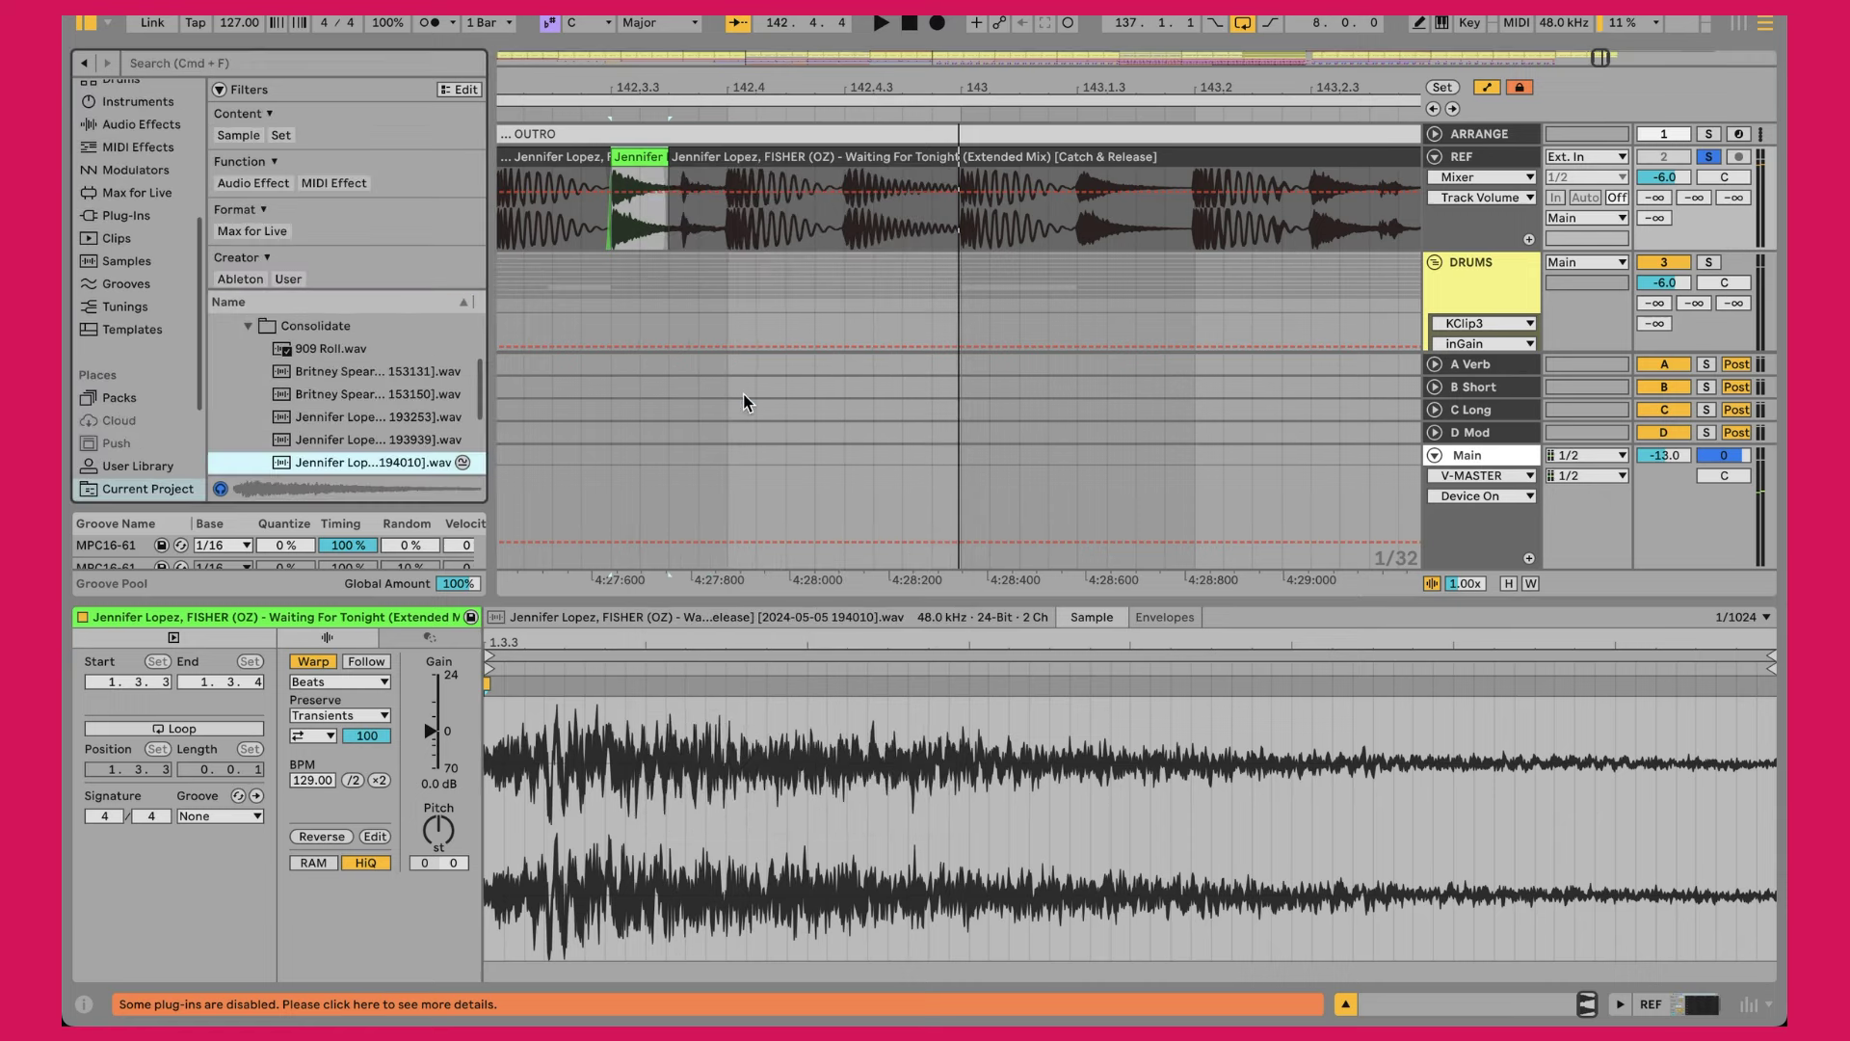
{"action": "left_click", "coordinate": [459, 461]}
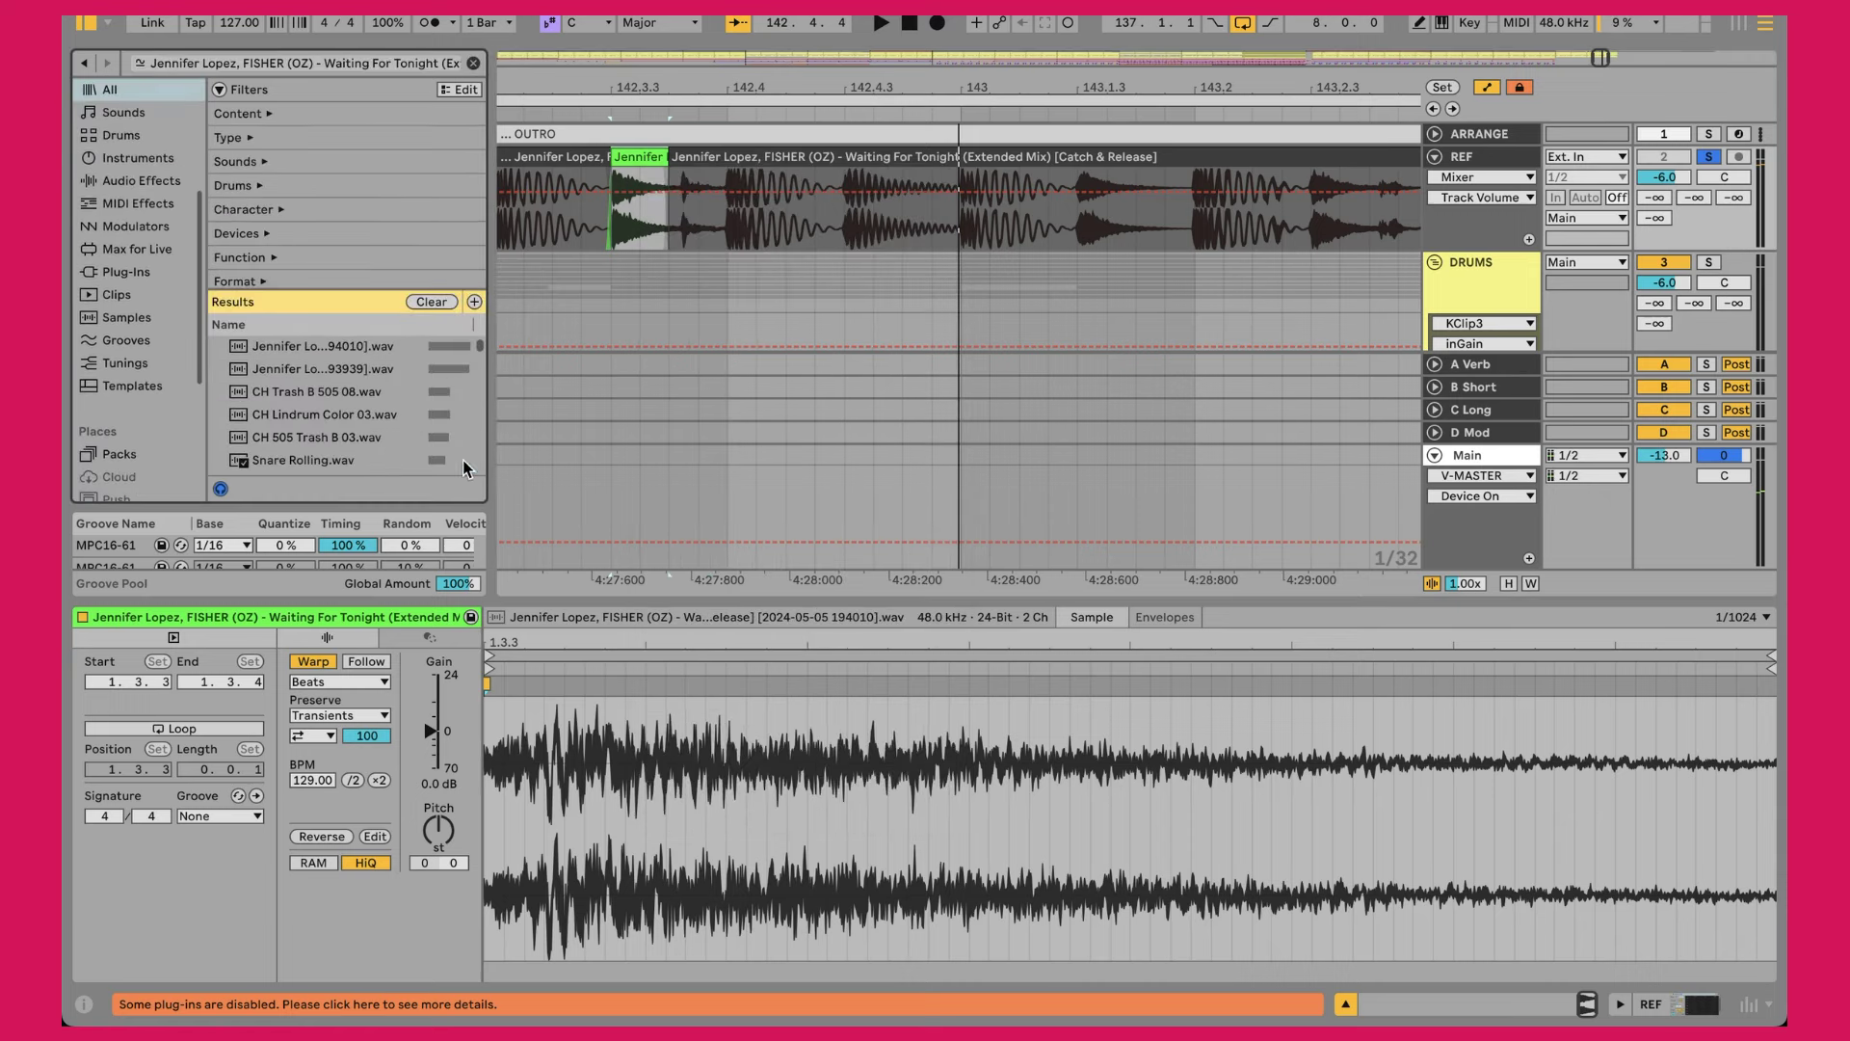
Step: Preview the similar samples CH Lindrum Color 03, CH 505 Trash B 03, Snare Rolling and CH Trash B 505 08
{"action": "left_click", "coordinate": [328, 416]}
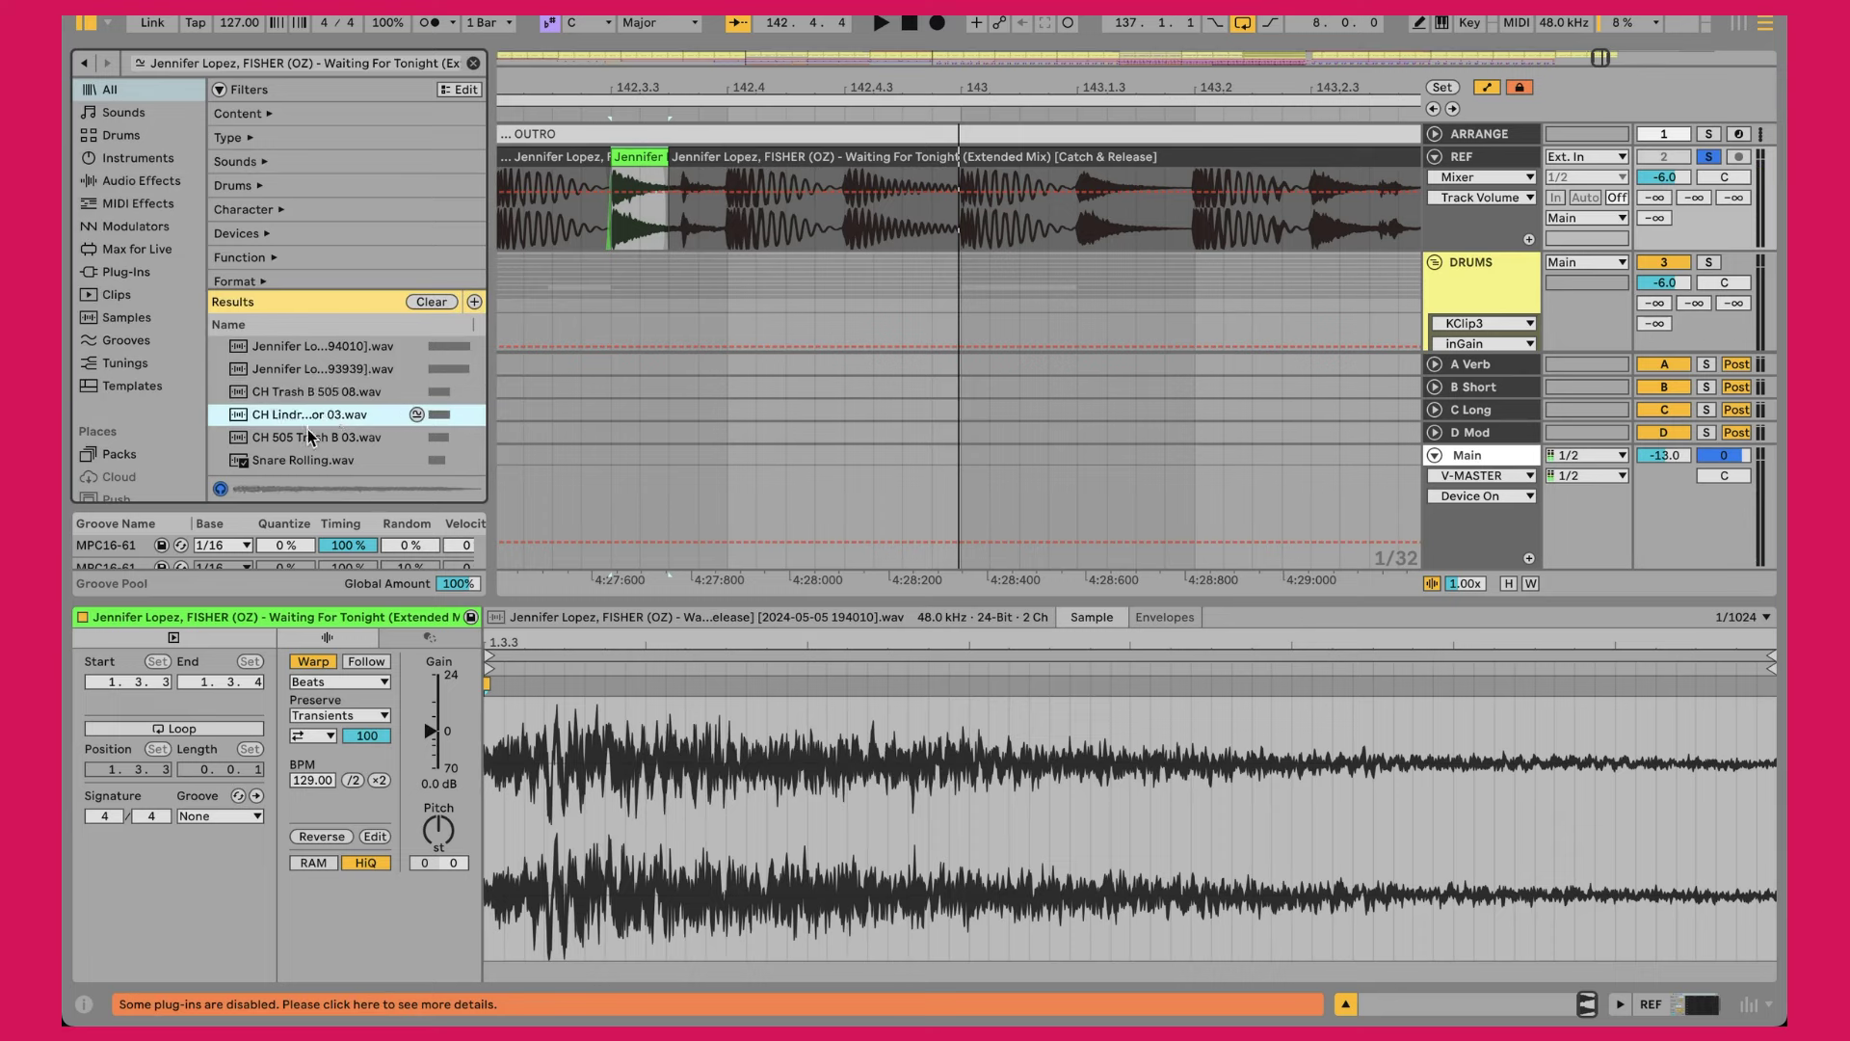
{"action": "left_click", "coordinate": [309, 434]}
{"action": "left_click", "coordinate": [293, 456]}
{"action": "left_click", "coordinate": [298, 417]}
{"action": "left_click", "coordinate": [327, 393]}
Step: Copy the OH clip from bar 121 over the outro at 137.1.1 and play the loop
{"action": "left_click_drag", "start_coordinate": [902, 95], "coordinate": [866, 87]}
{"action": "scroll", "coordinate": [1037, 309], "scroll_direction": "down", "scroll_amount": 10}
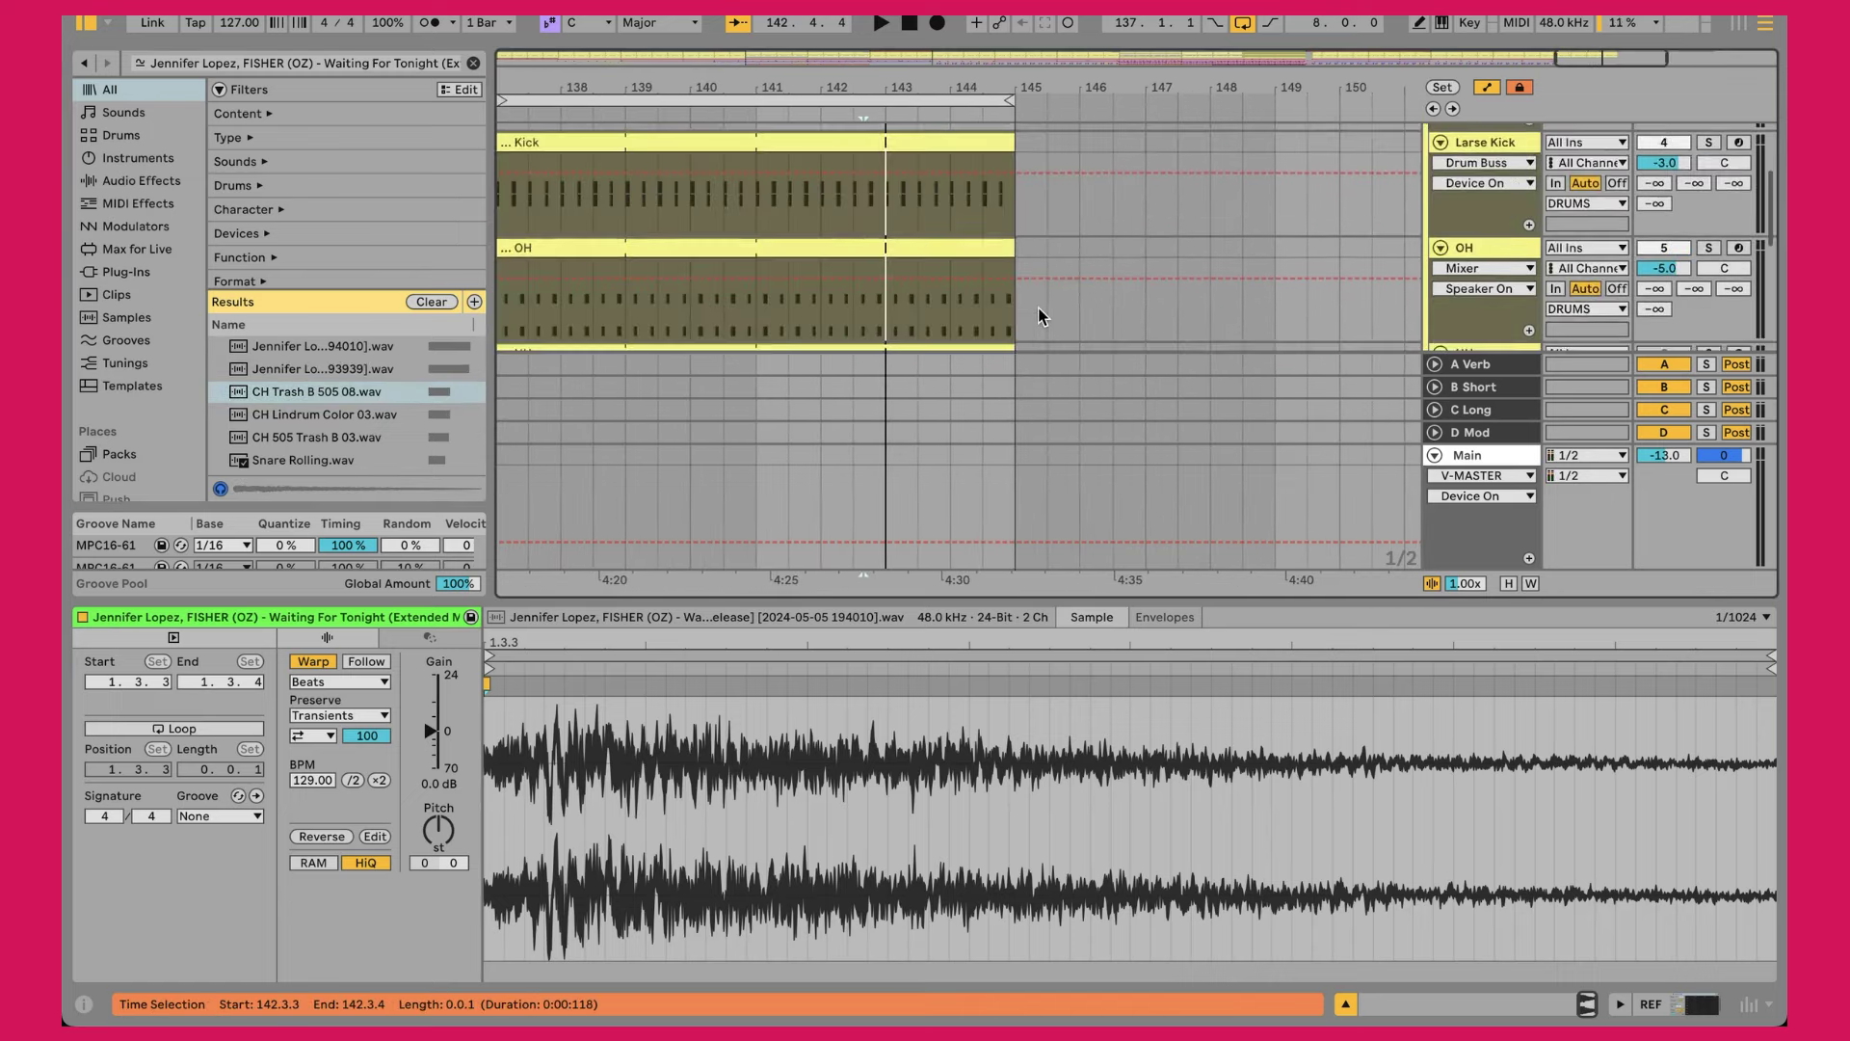
{"action": "scroll", "coordinate": [1038, 309], "scroll_direction": "left", "scroll_amount": 3}
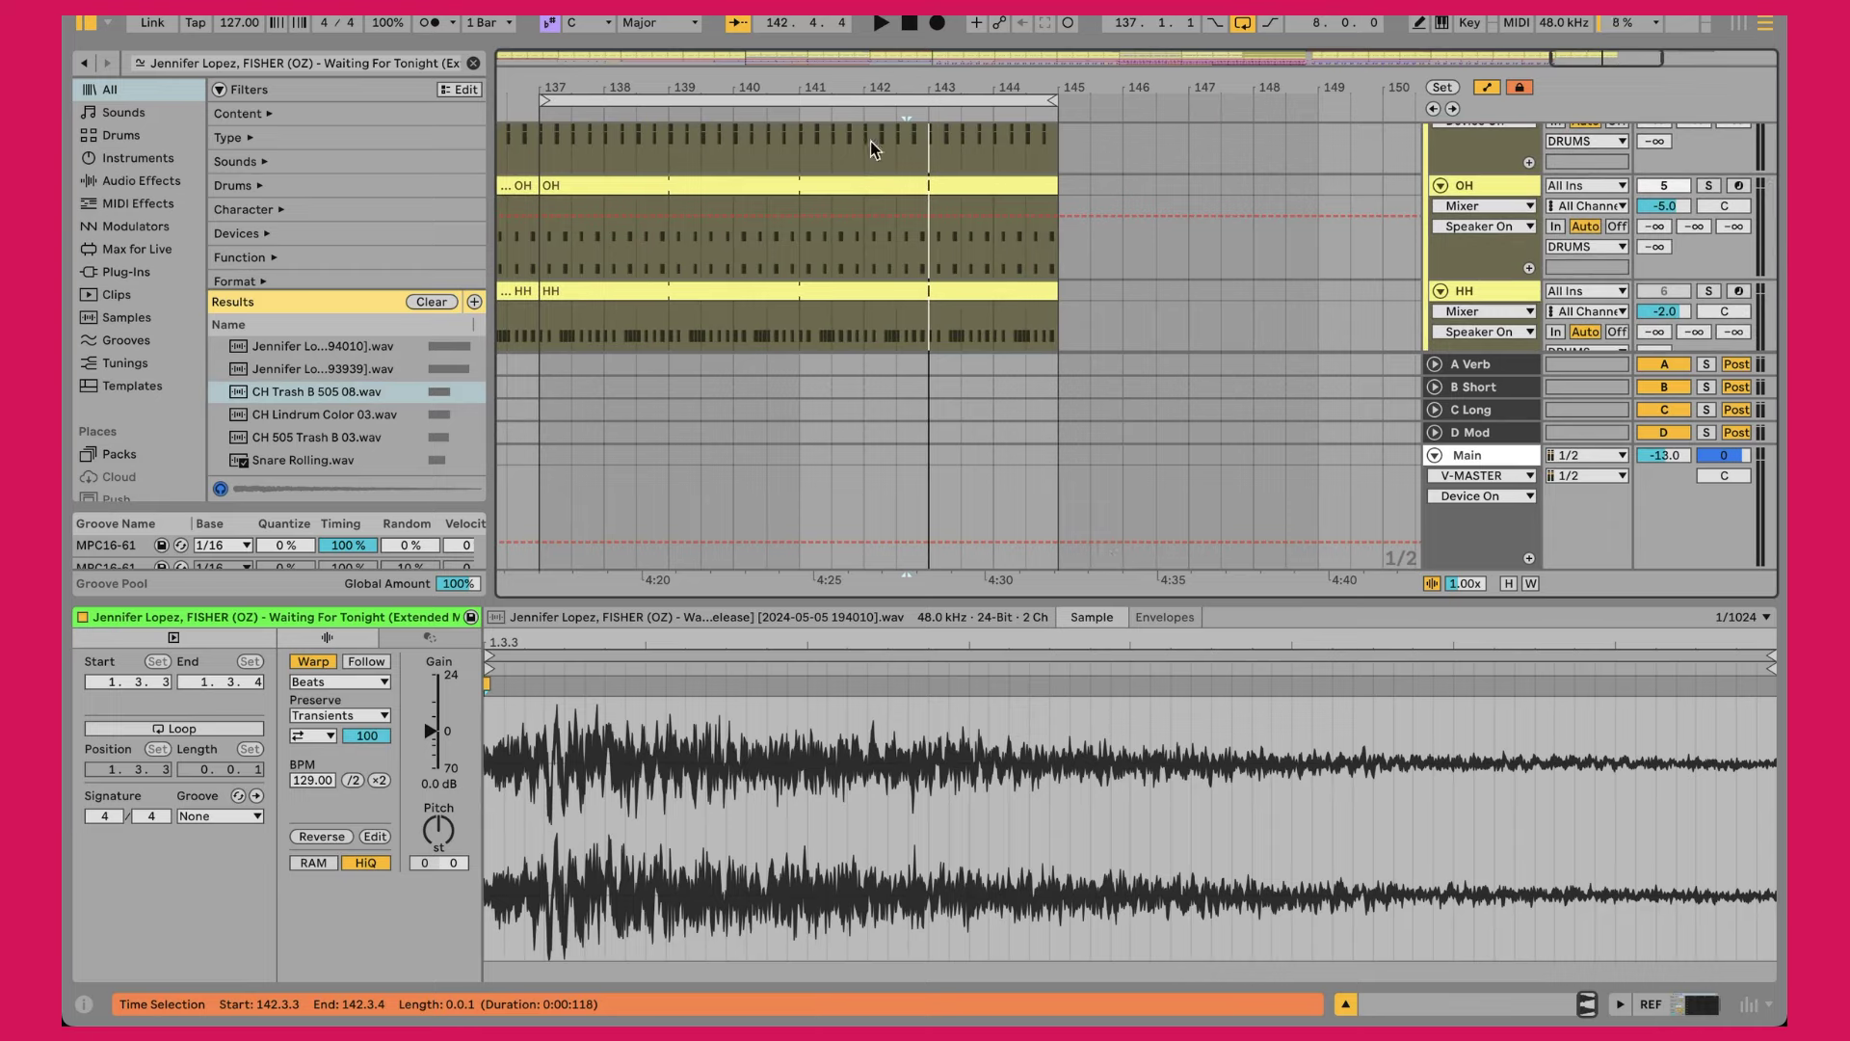
{"action": "key", "text": "minus"}
{"action": "key", "text": "minus"}
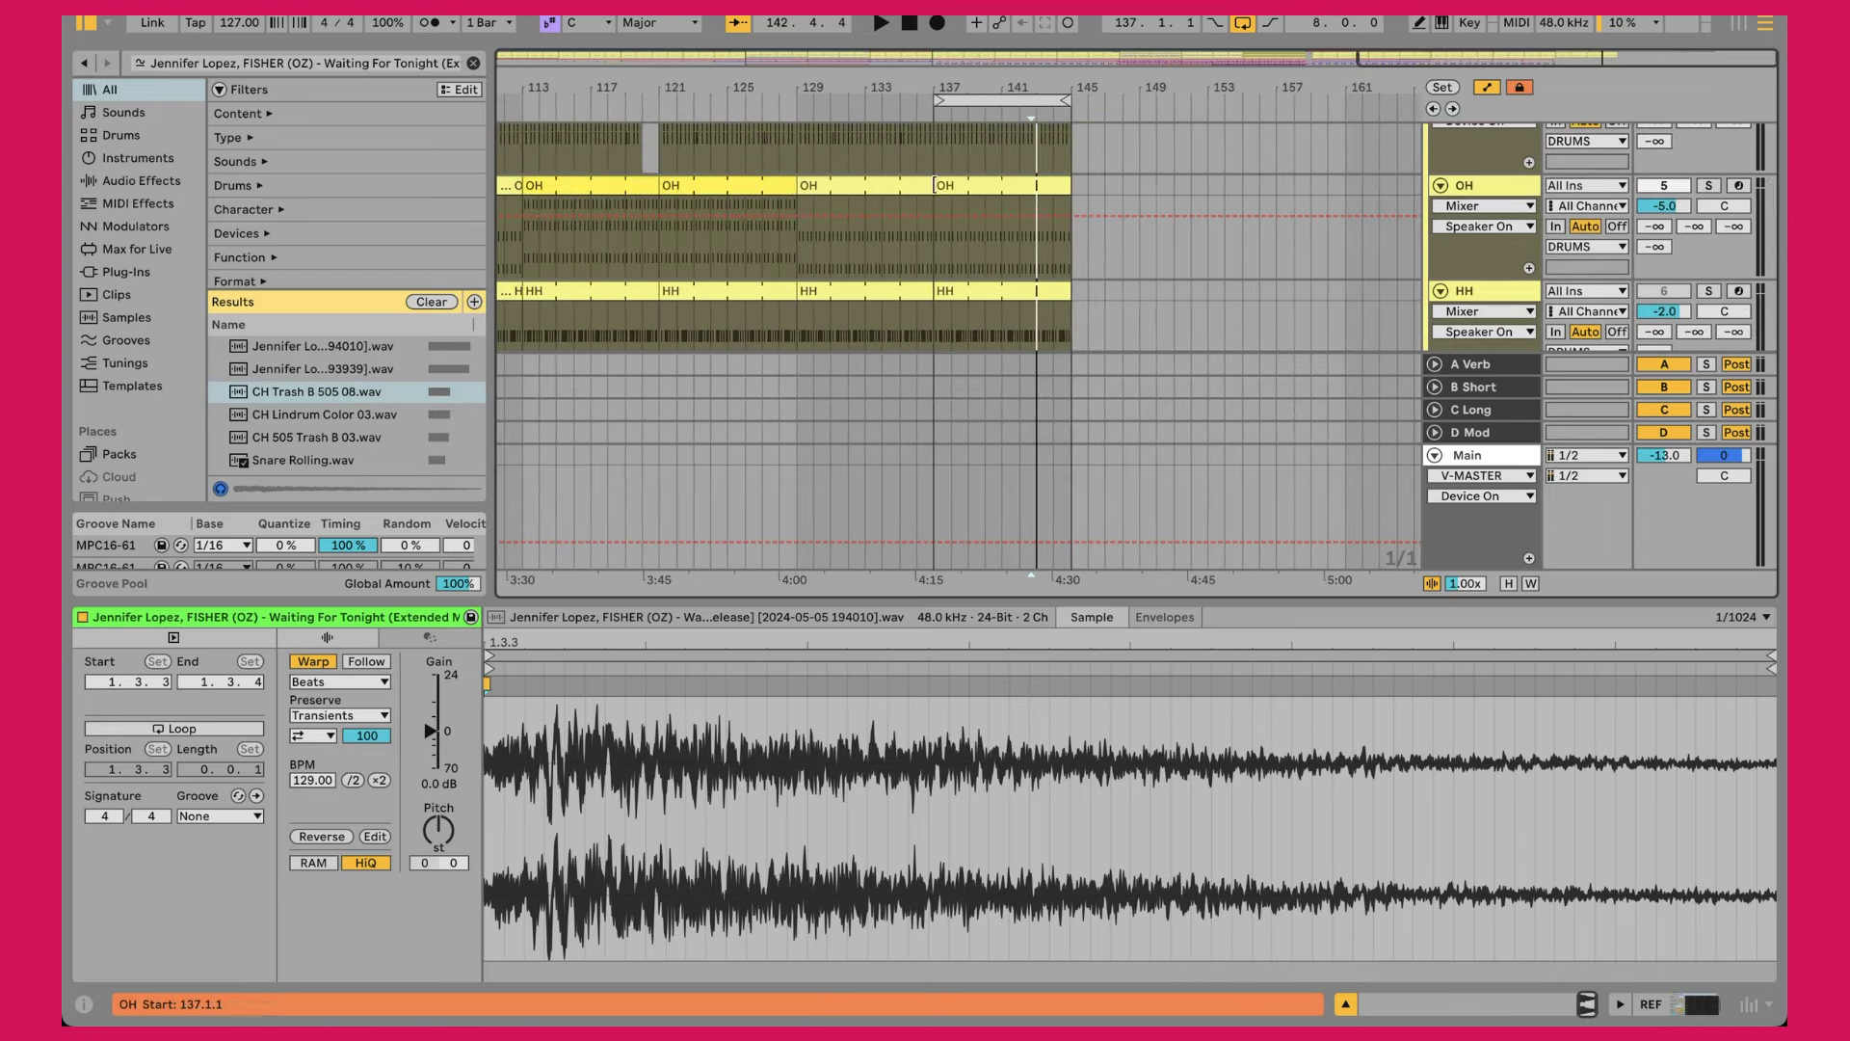
{"action": "left_click", "coordinate": [780, 181]}
{"action": "left_click", "coordinate": [946, 174]}
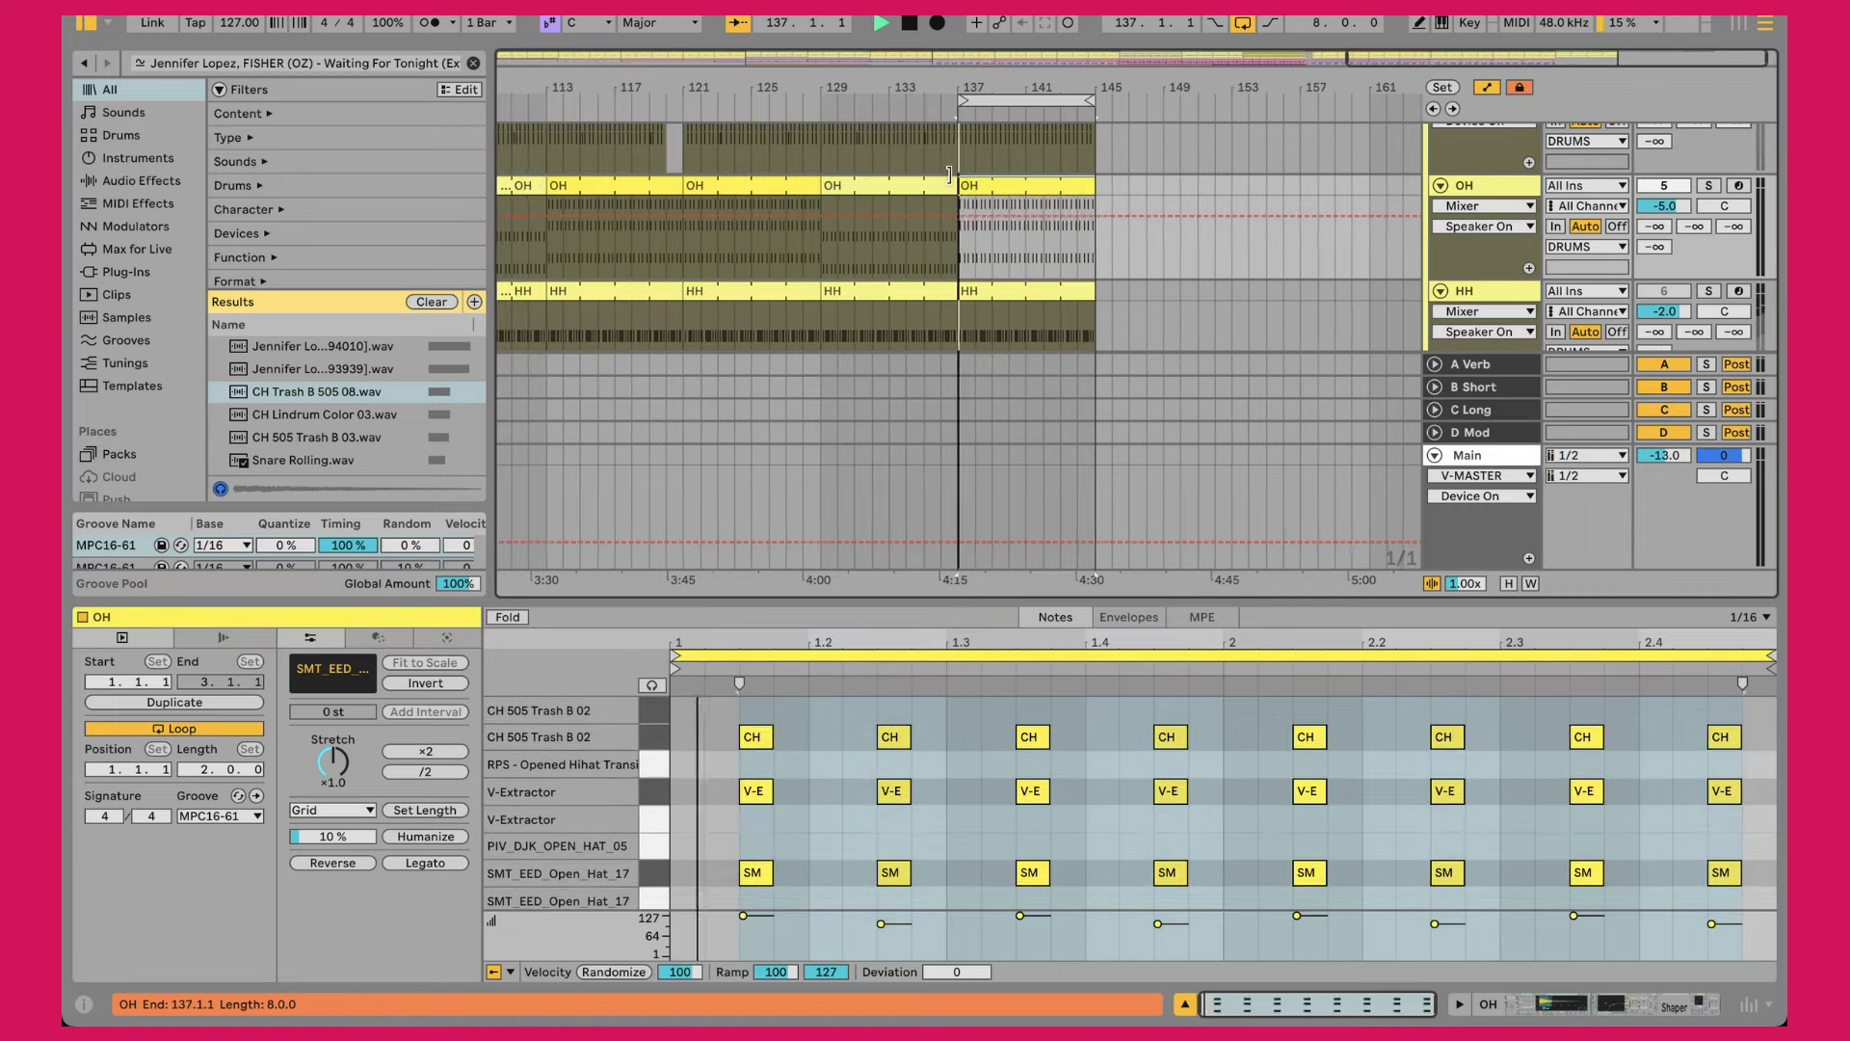
{"action": "key", "text": "space"}
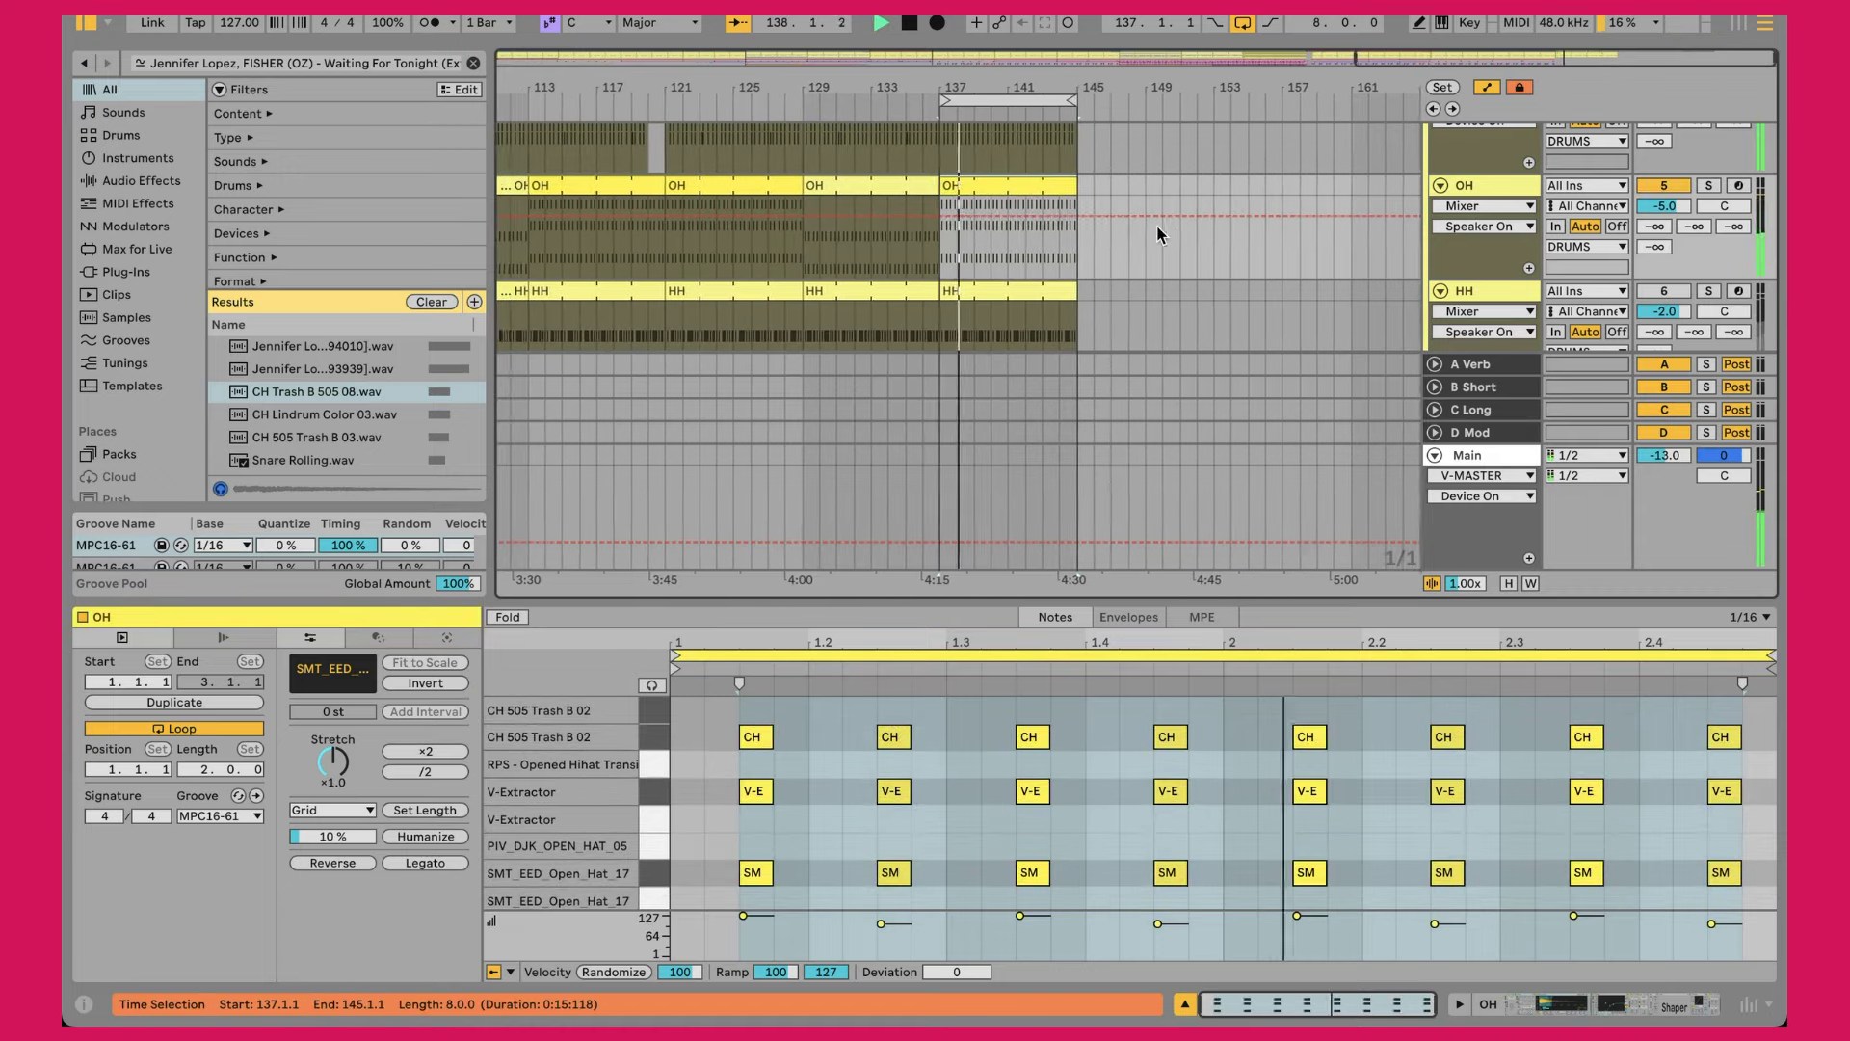
Step: Return to the OH track's device chain and solo the track and its D#1 SMT_EED_Open_Hat_17 pad
{"action": "left_click", "coordinate": [692, 800]}
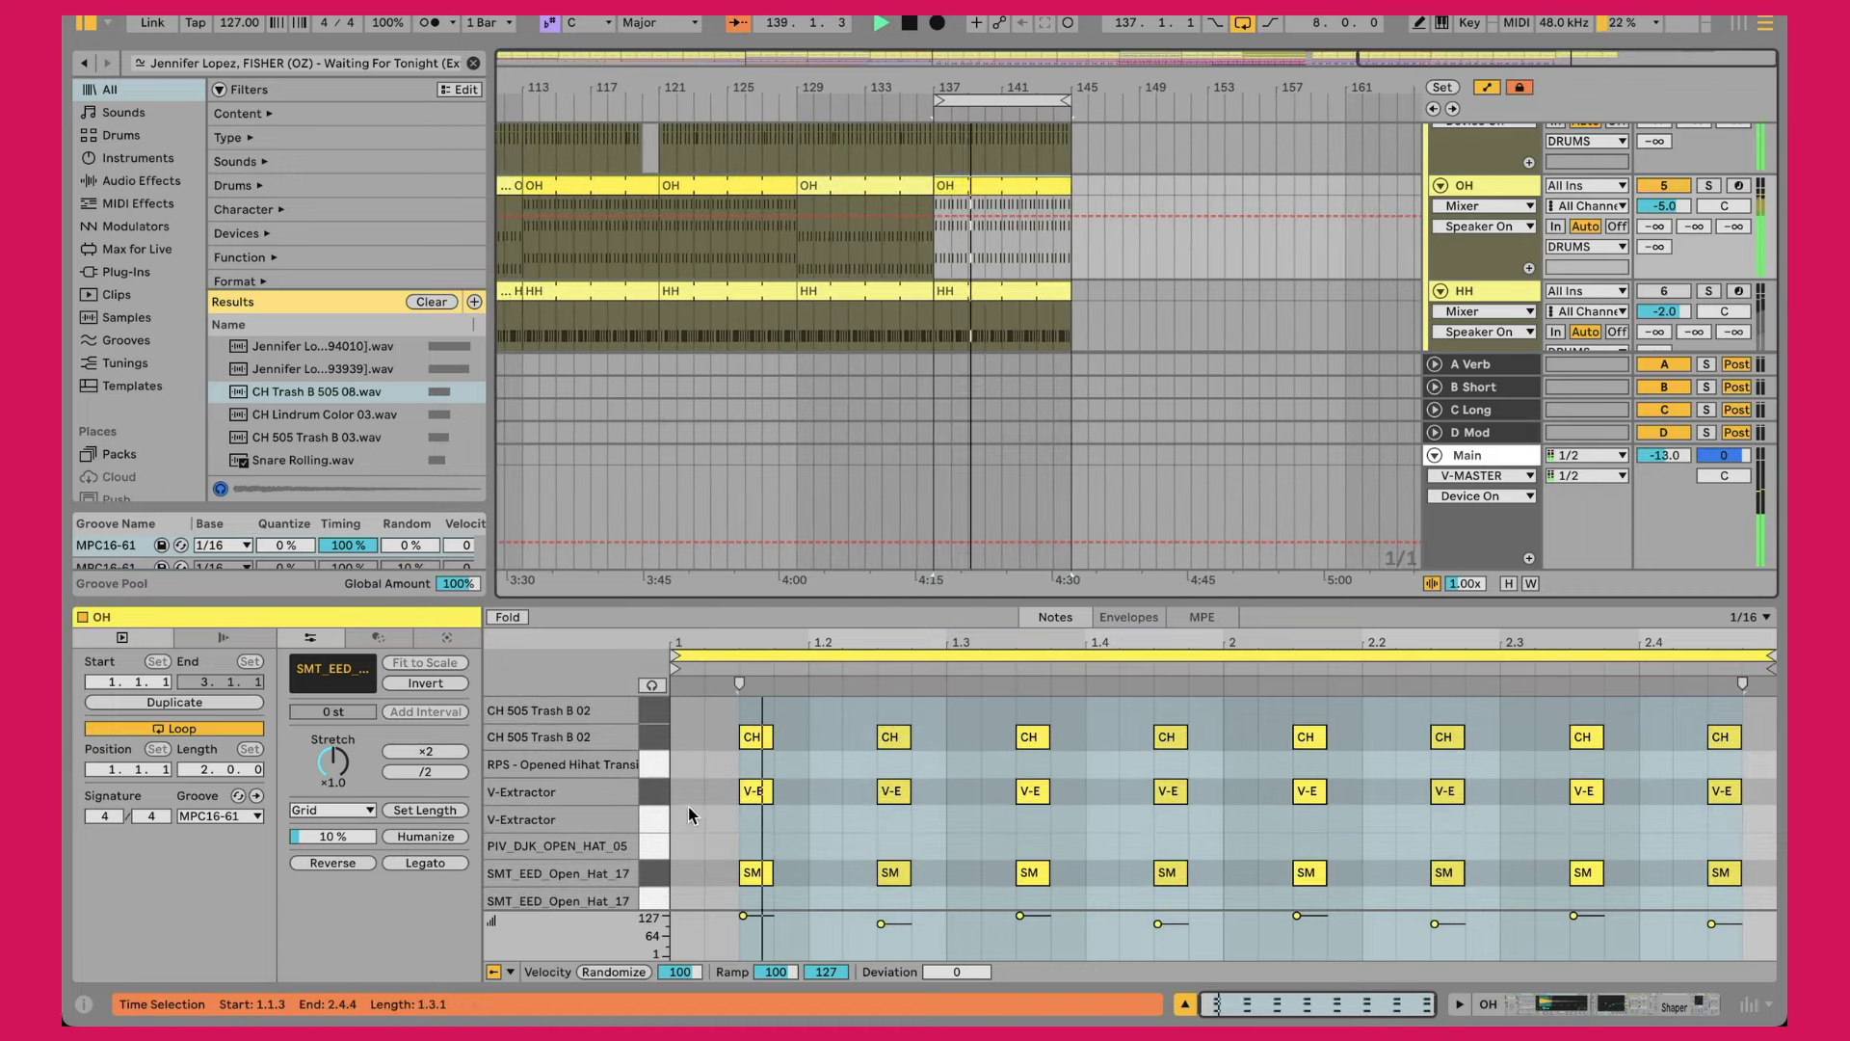
{"action": "key", "text": "shift+Tab"}
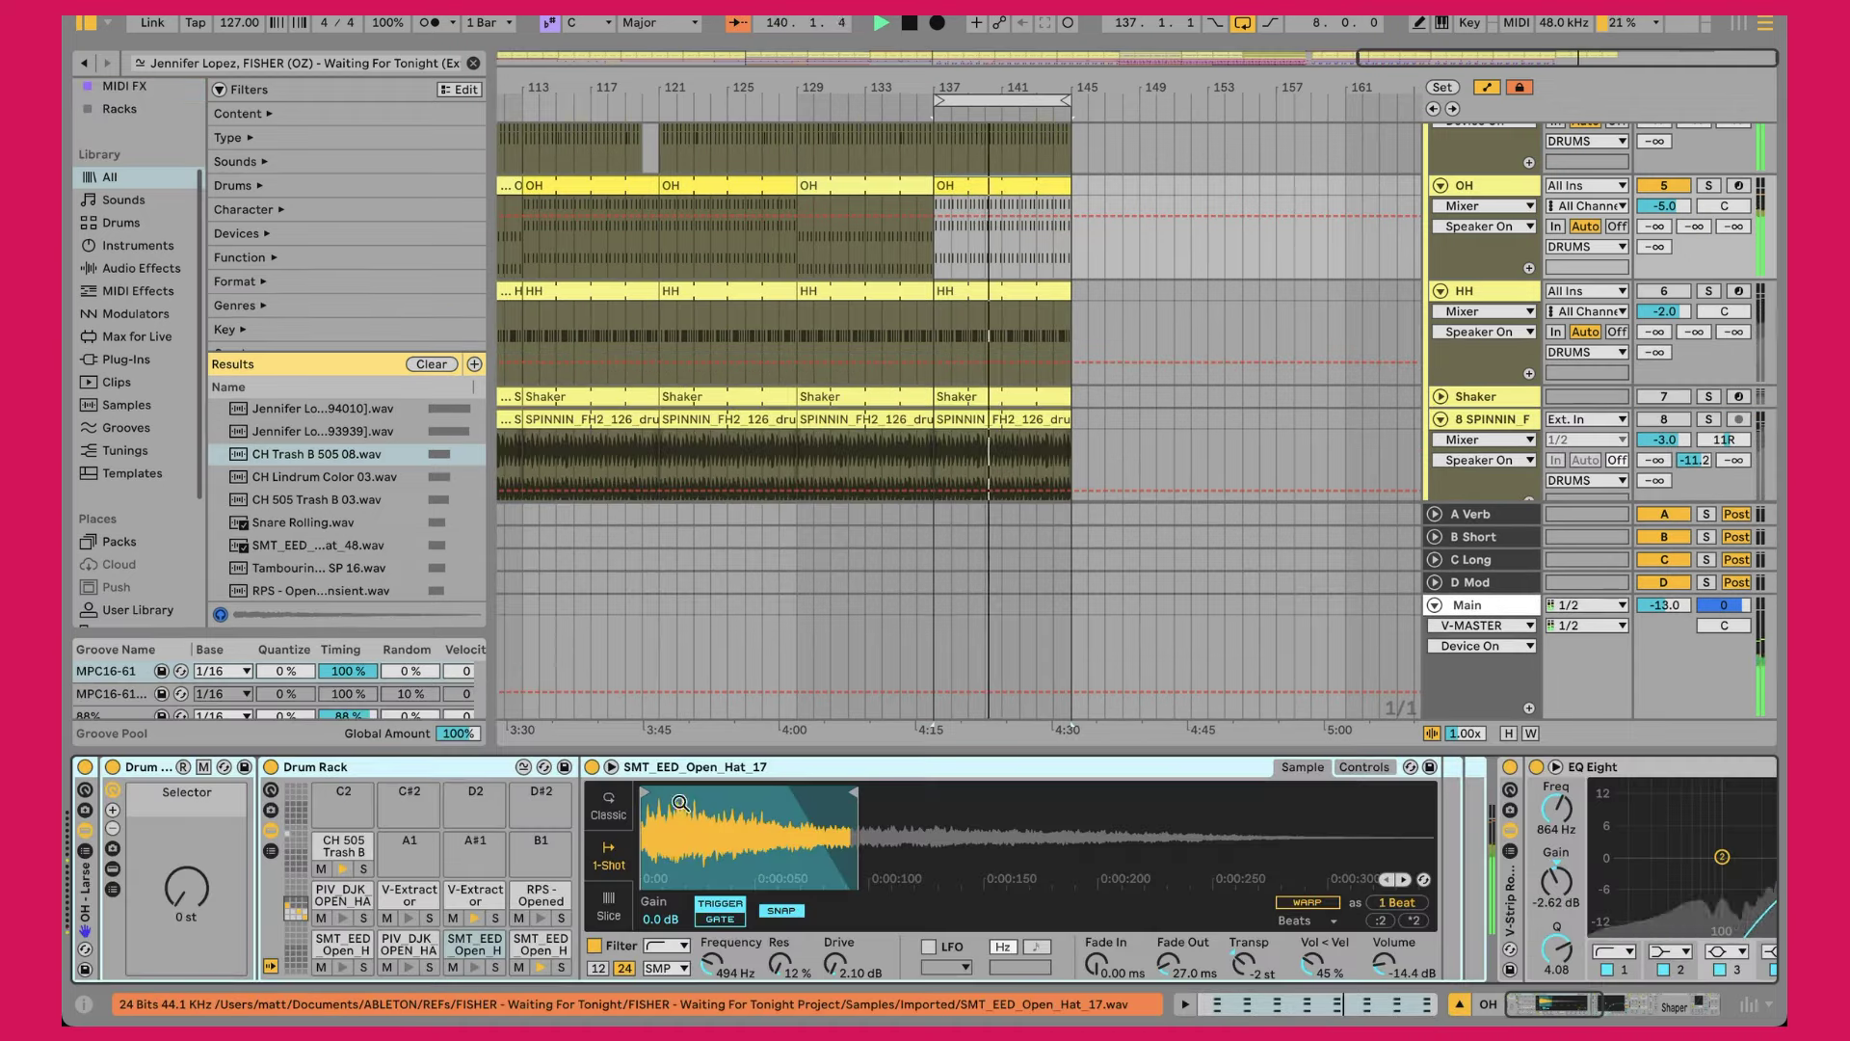
{"action": "left_click", "coordinate": [561, 967]}
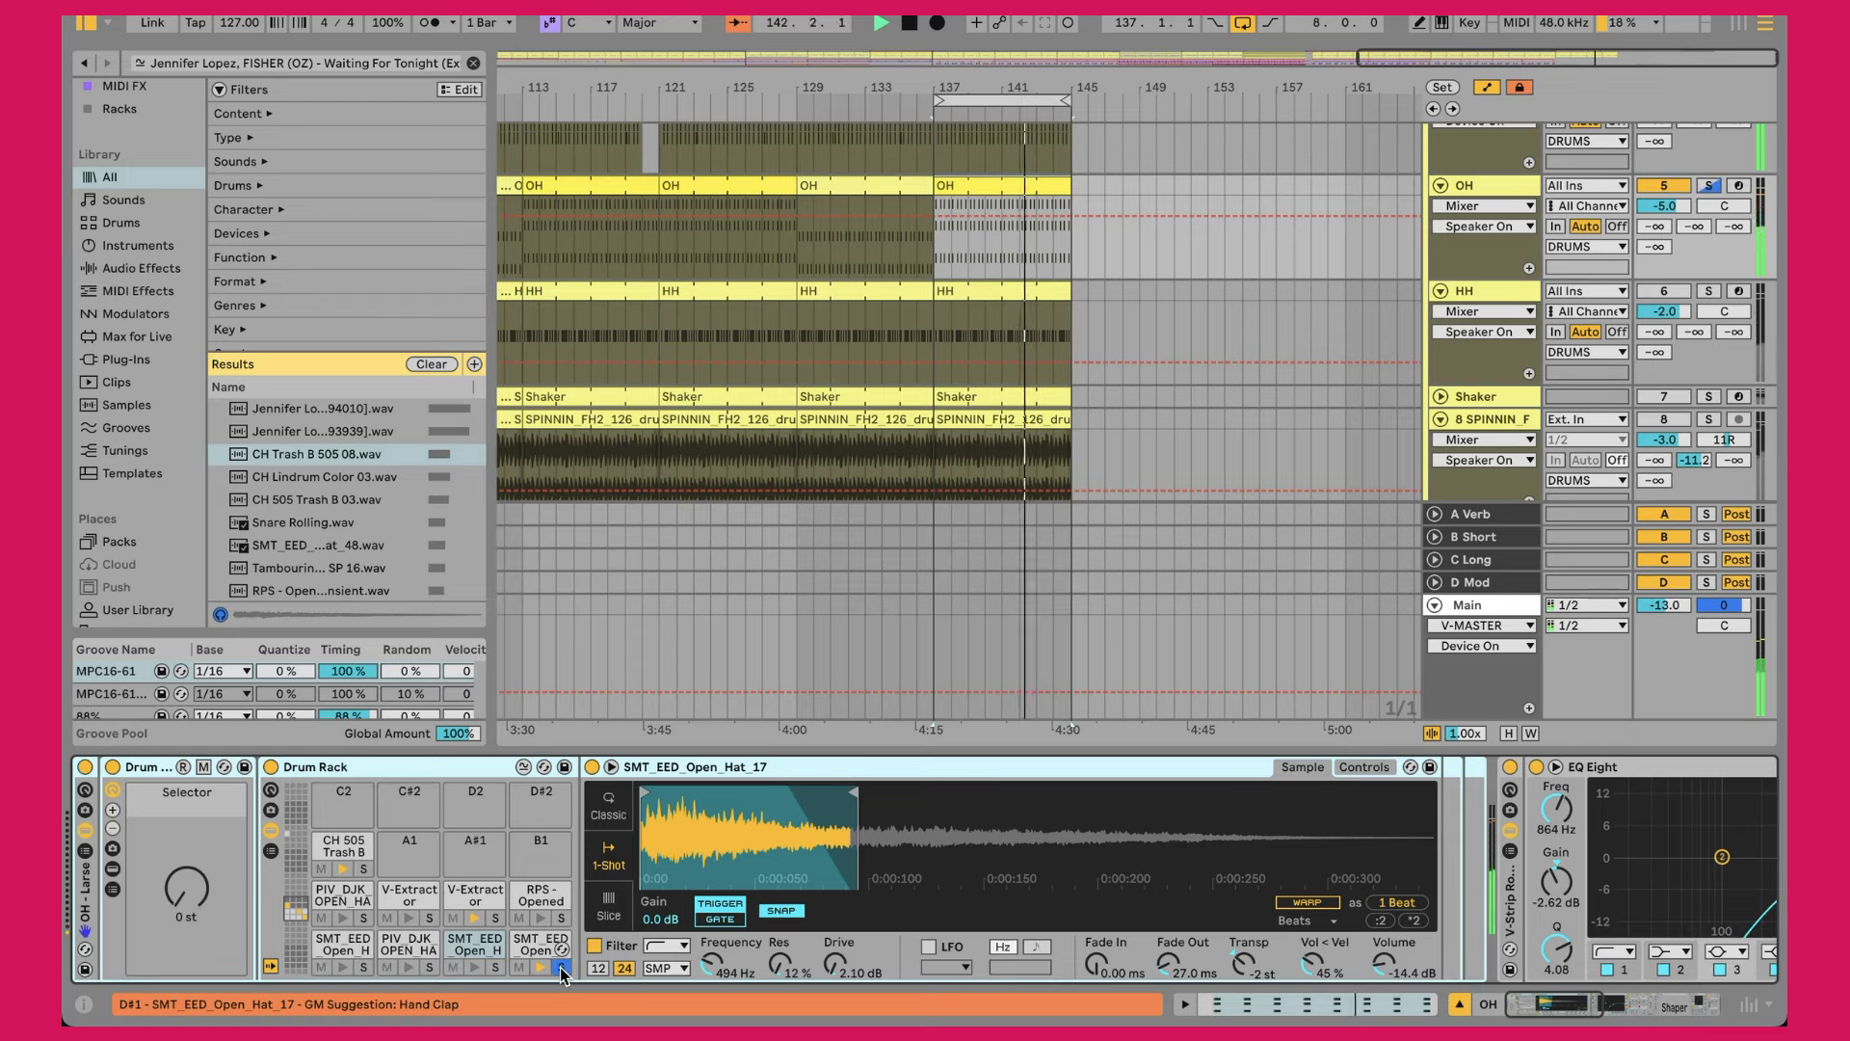
Step: Audition the CH 505 Trash B pad and the F#1 V-Extractor pad in turn by soloing them
{"action": "left_click", "coordinate": [364, 869]}
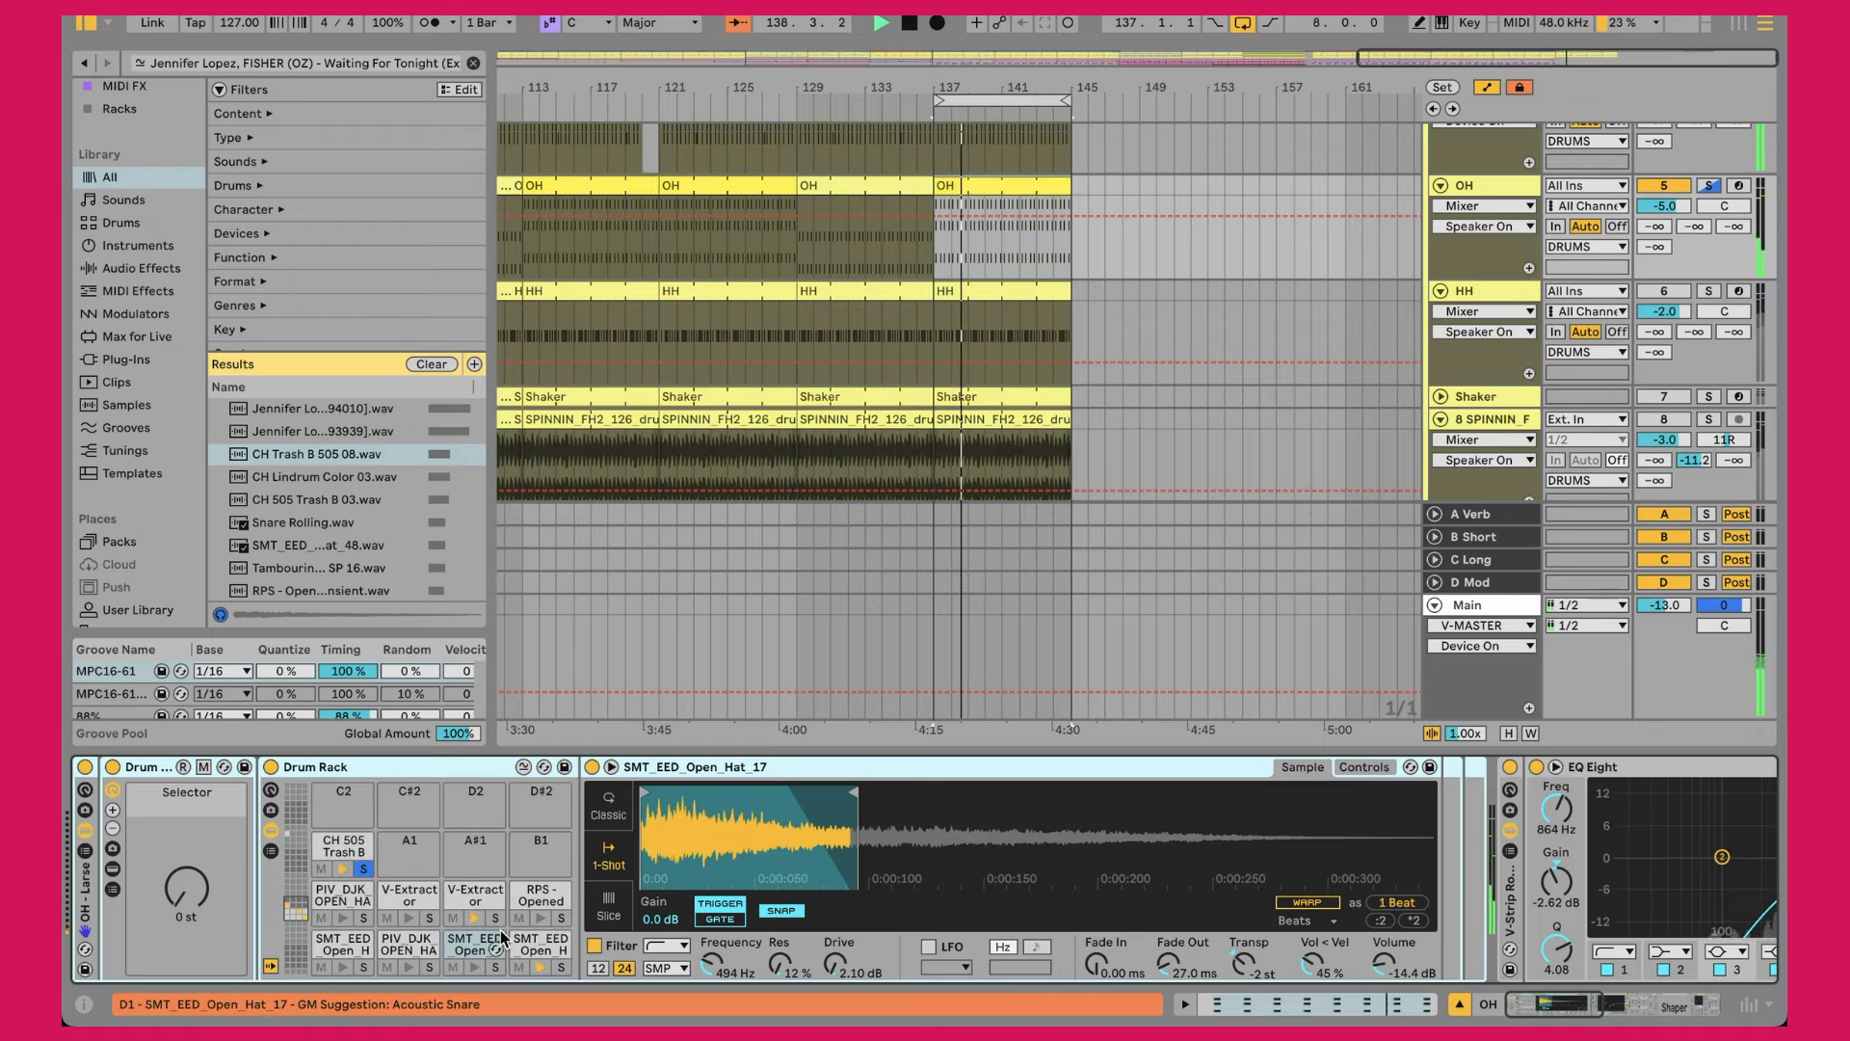
{"action": "left_click", "coordinate": [489, 903]}
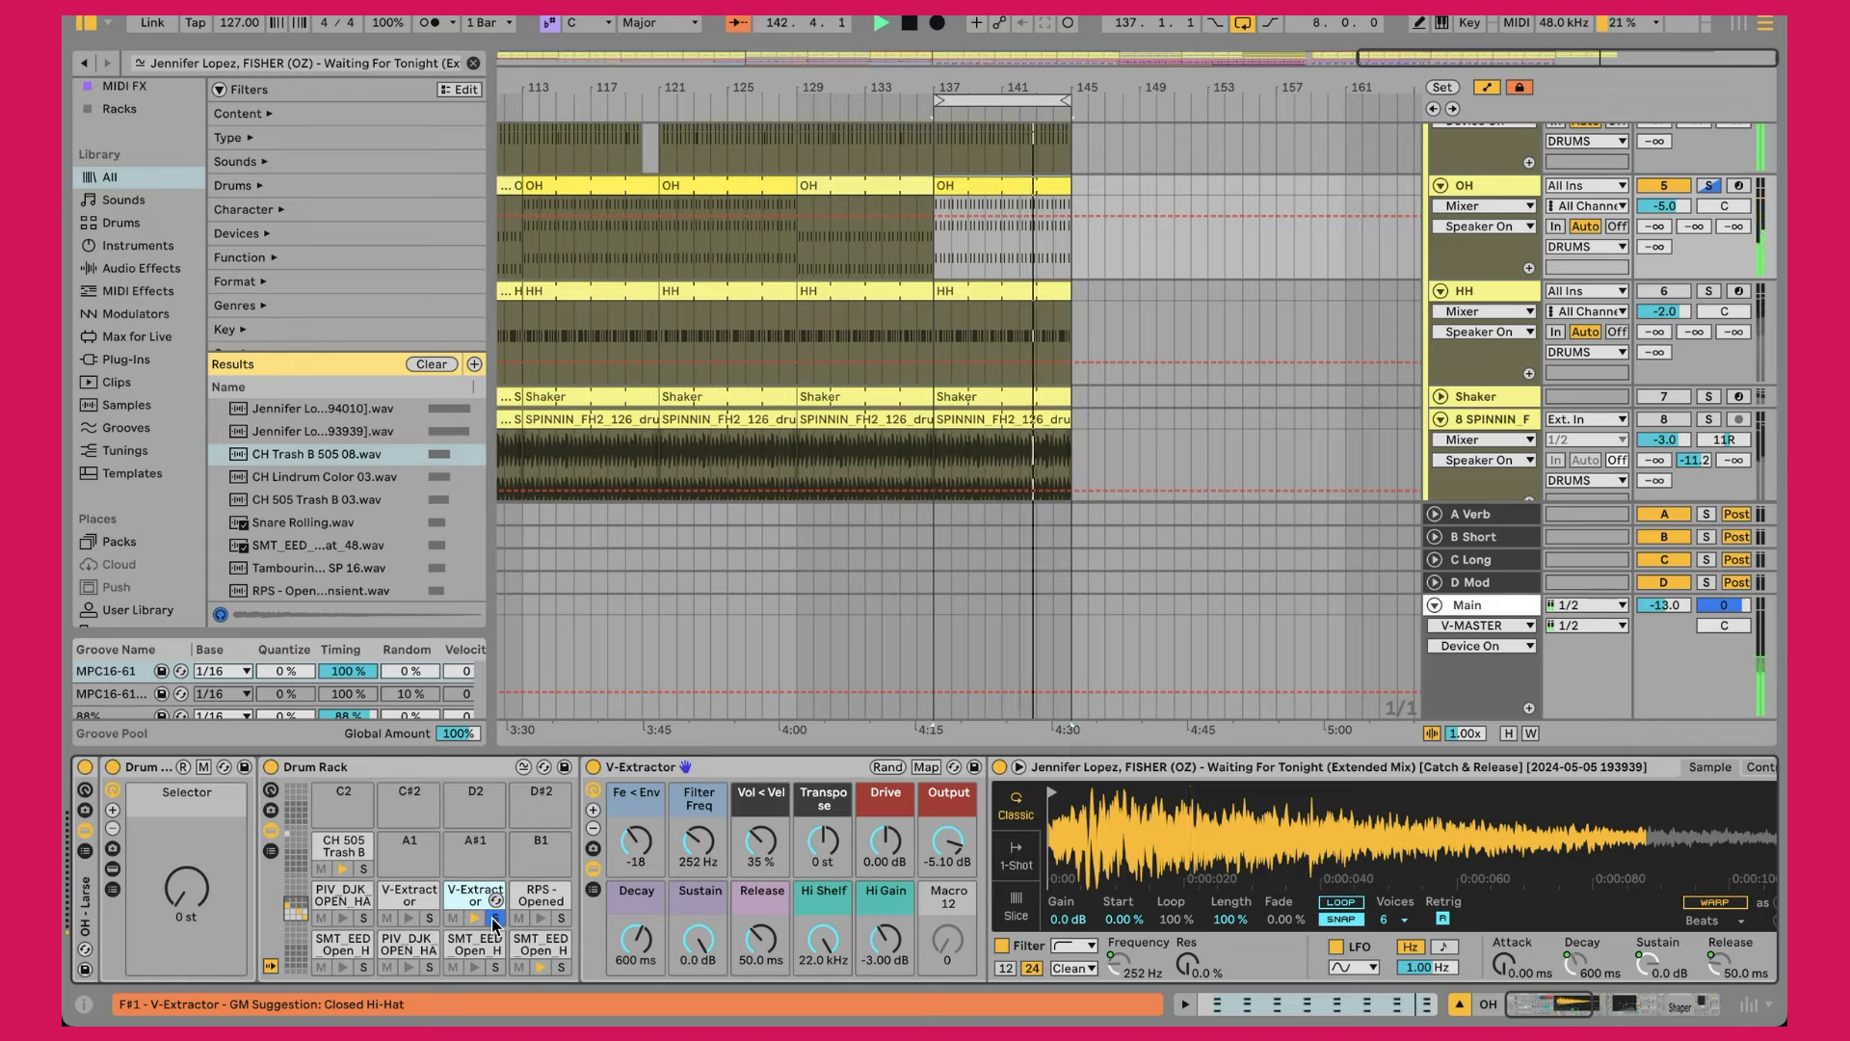
{"action": "left_click", "coordinate": [786, 768]}
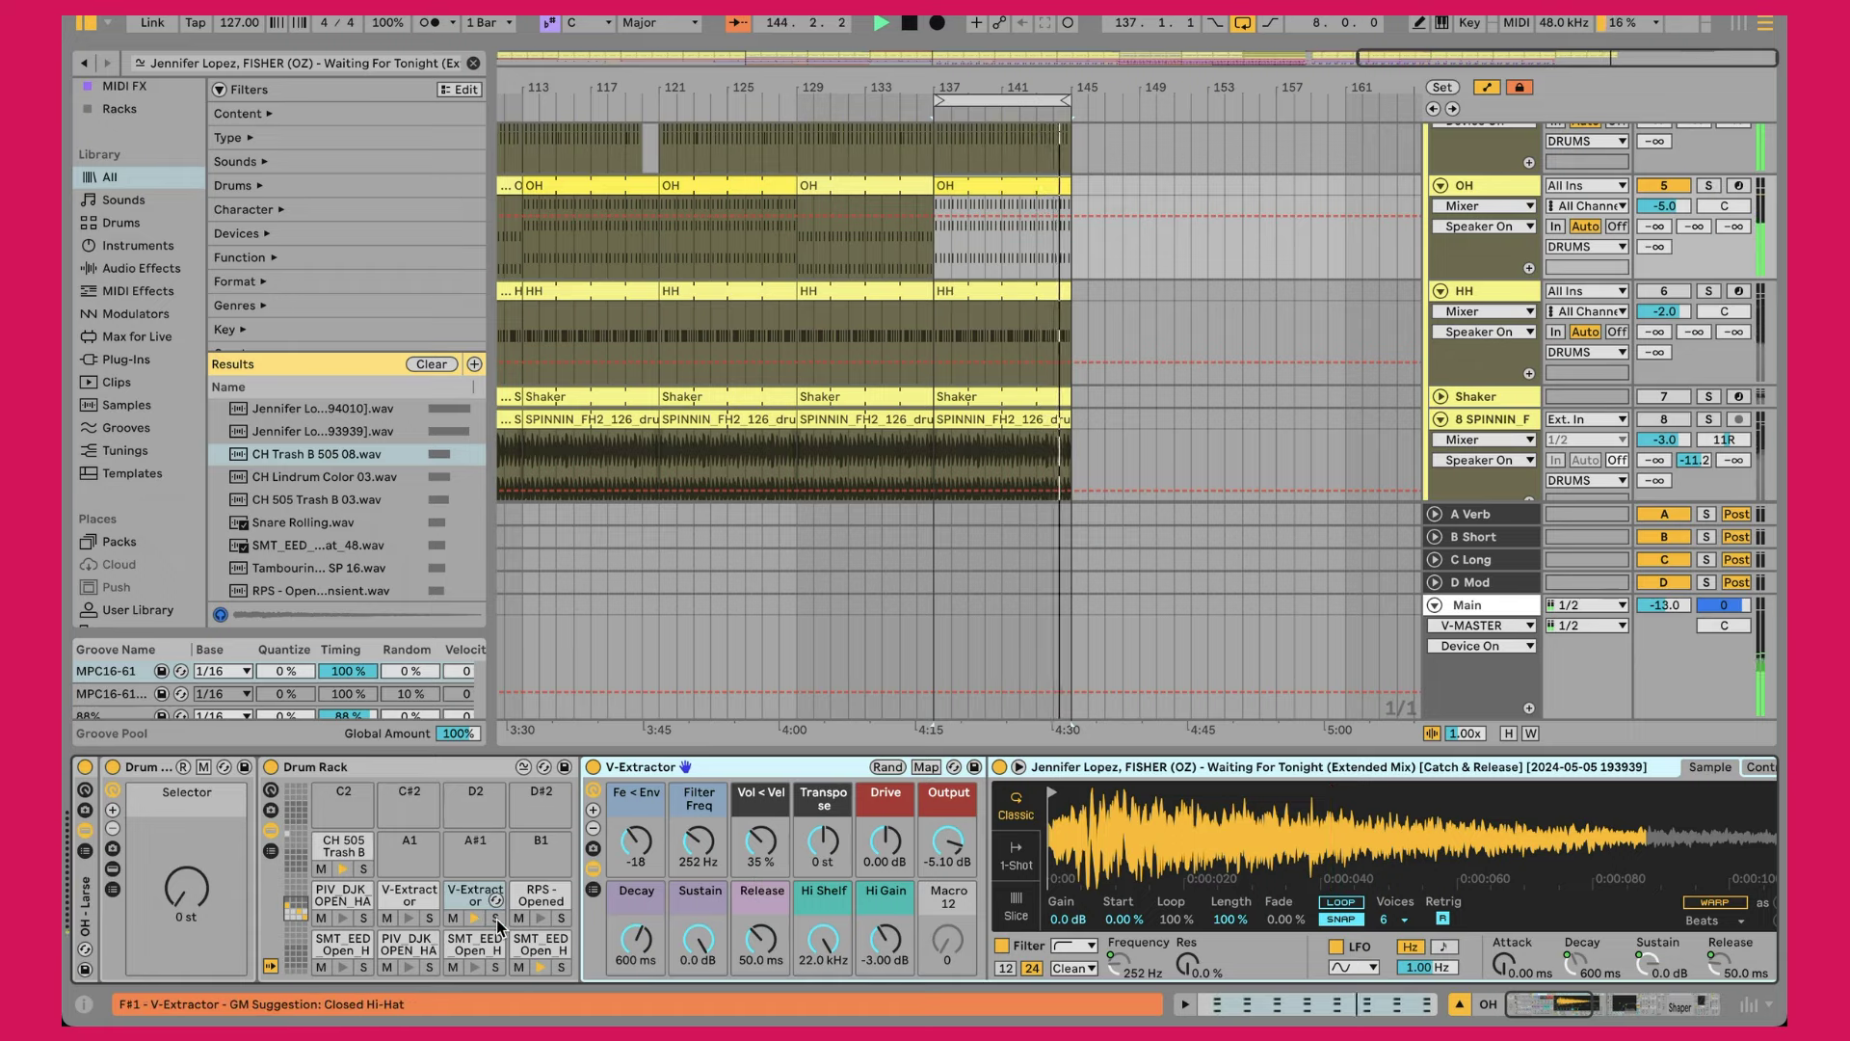
Step: Lengthen the D#1 SMT_EED_Open_Hat_17 sample slightly at its end, and review the F#1 V-Extractor and CH 505 Trash B 02 devices
{"action": "left_click", "coordinate": [536, 952]}
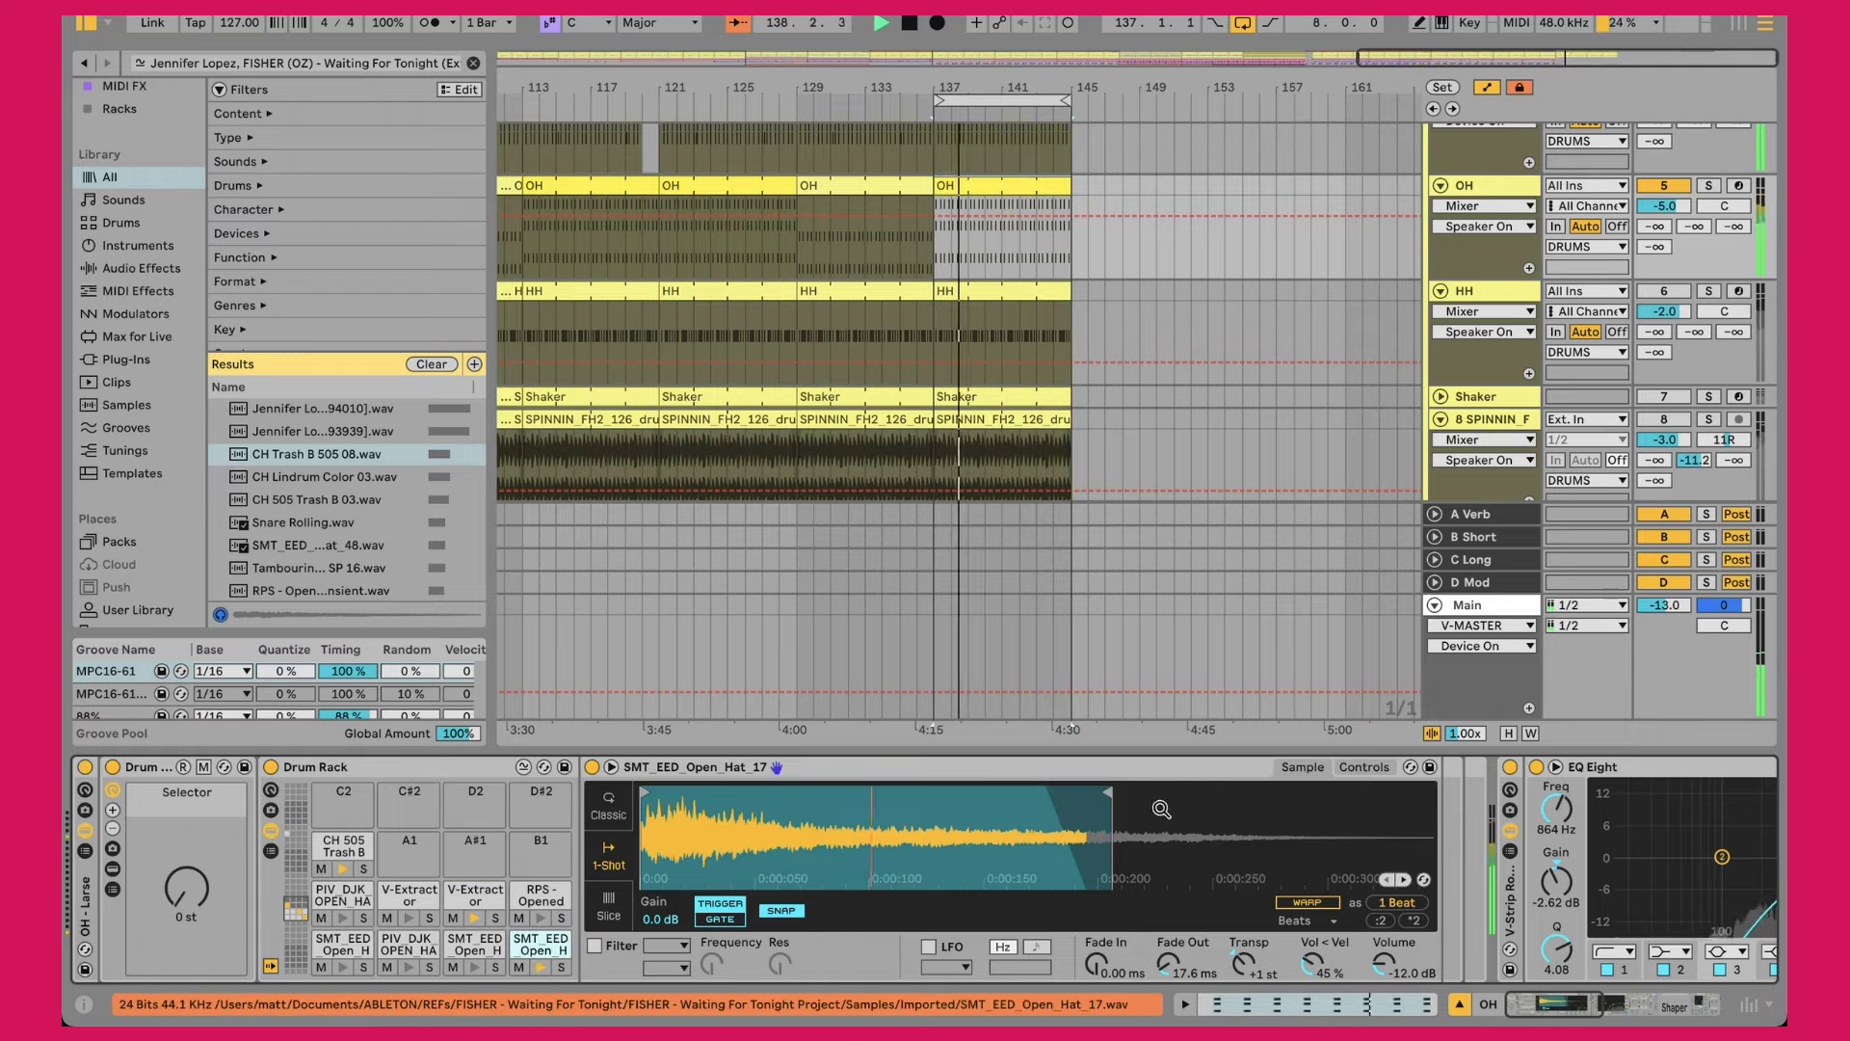
{"action": "left_click_drag", "start_coordinate": [1108, 792], "coordinate": [1117, 792]}
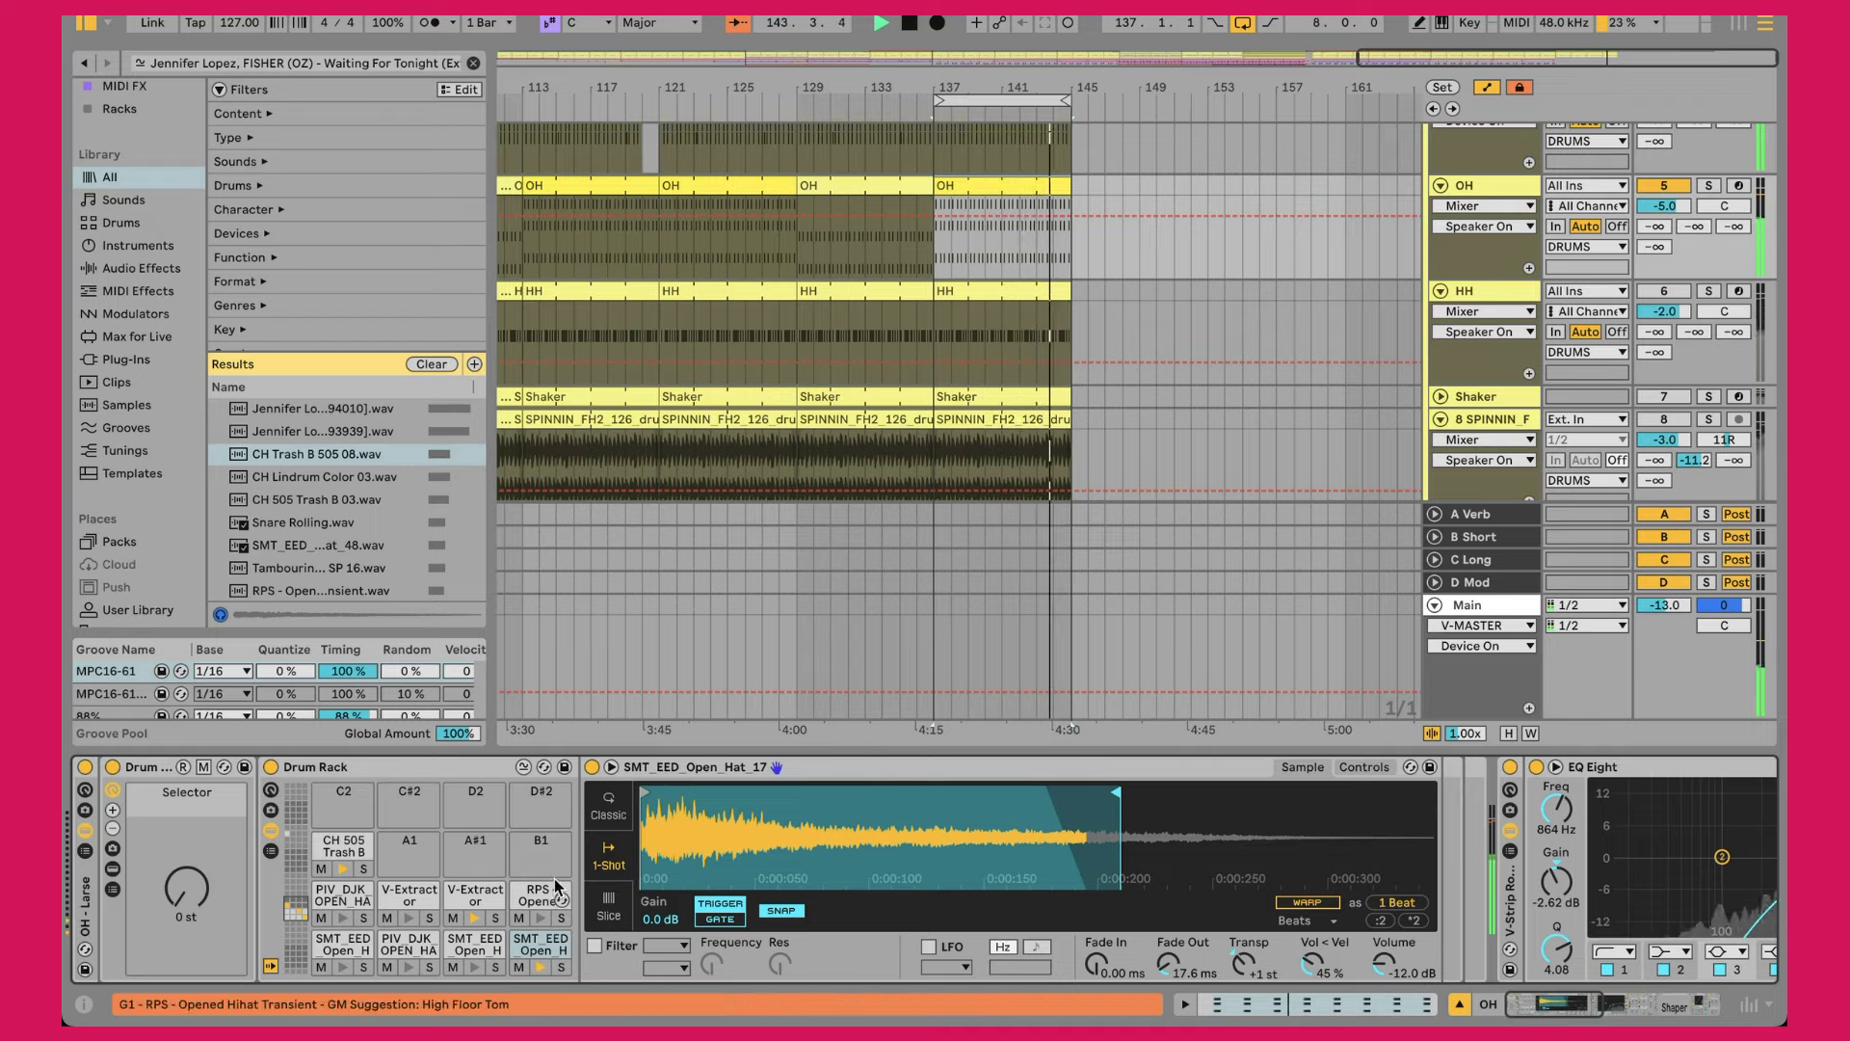
{"action": "left_click", "coordinate": [473, 908]}
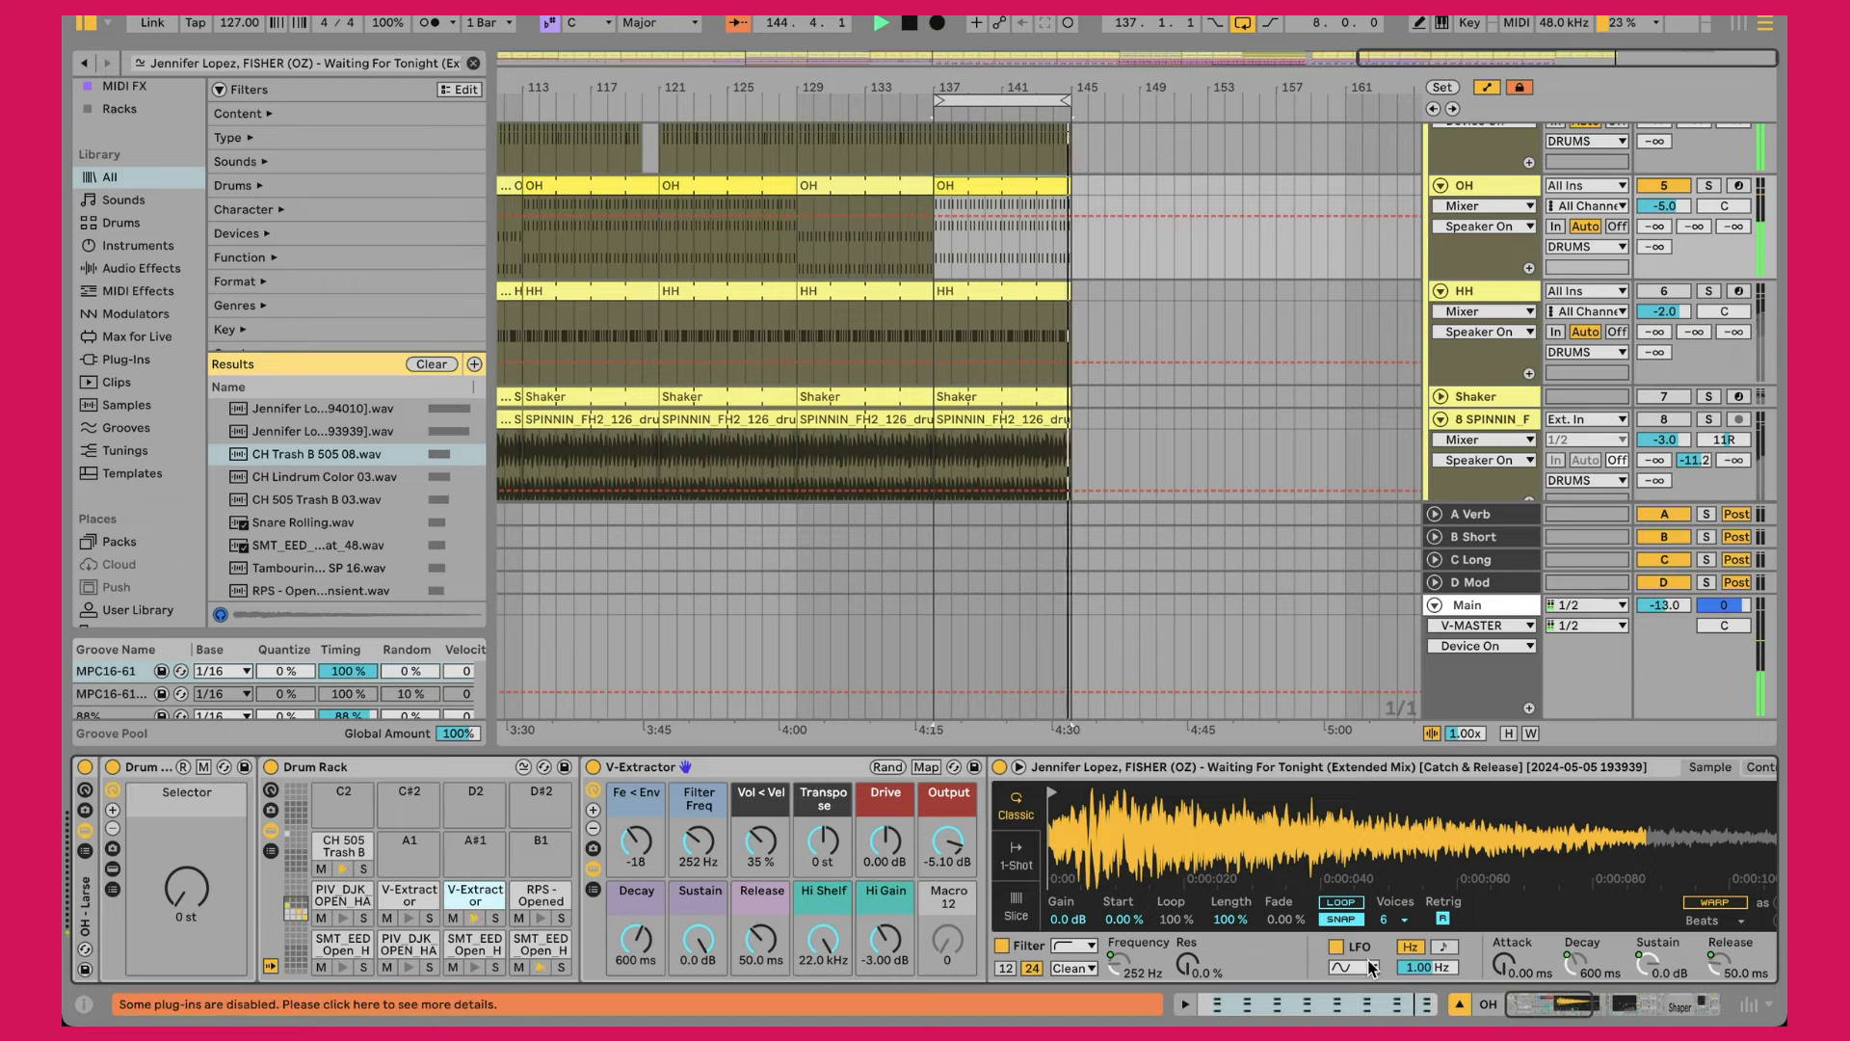
{"action": "scroll", "coordinate": [1253, 867], "scroll_direction": "right", "scroll_amount": 2}
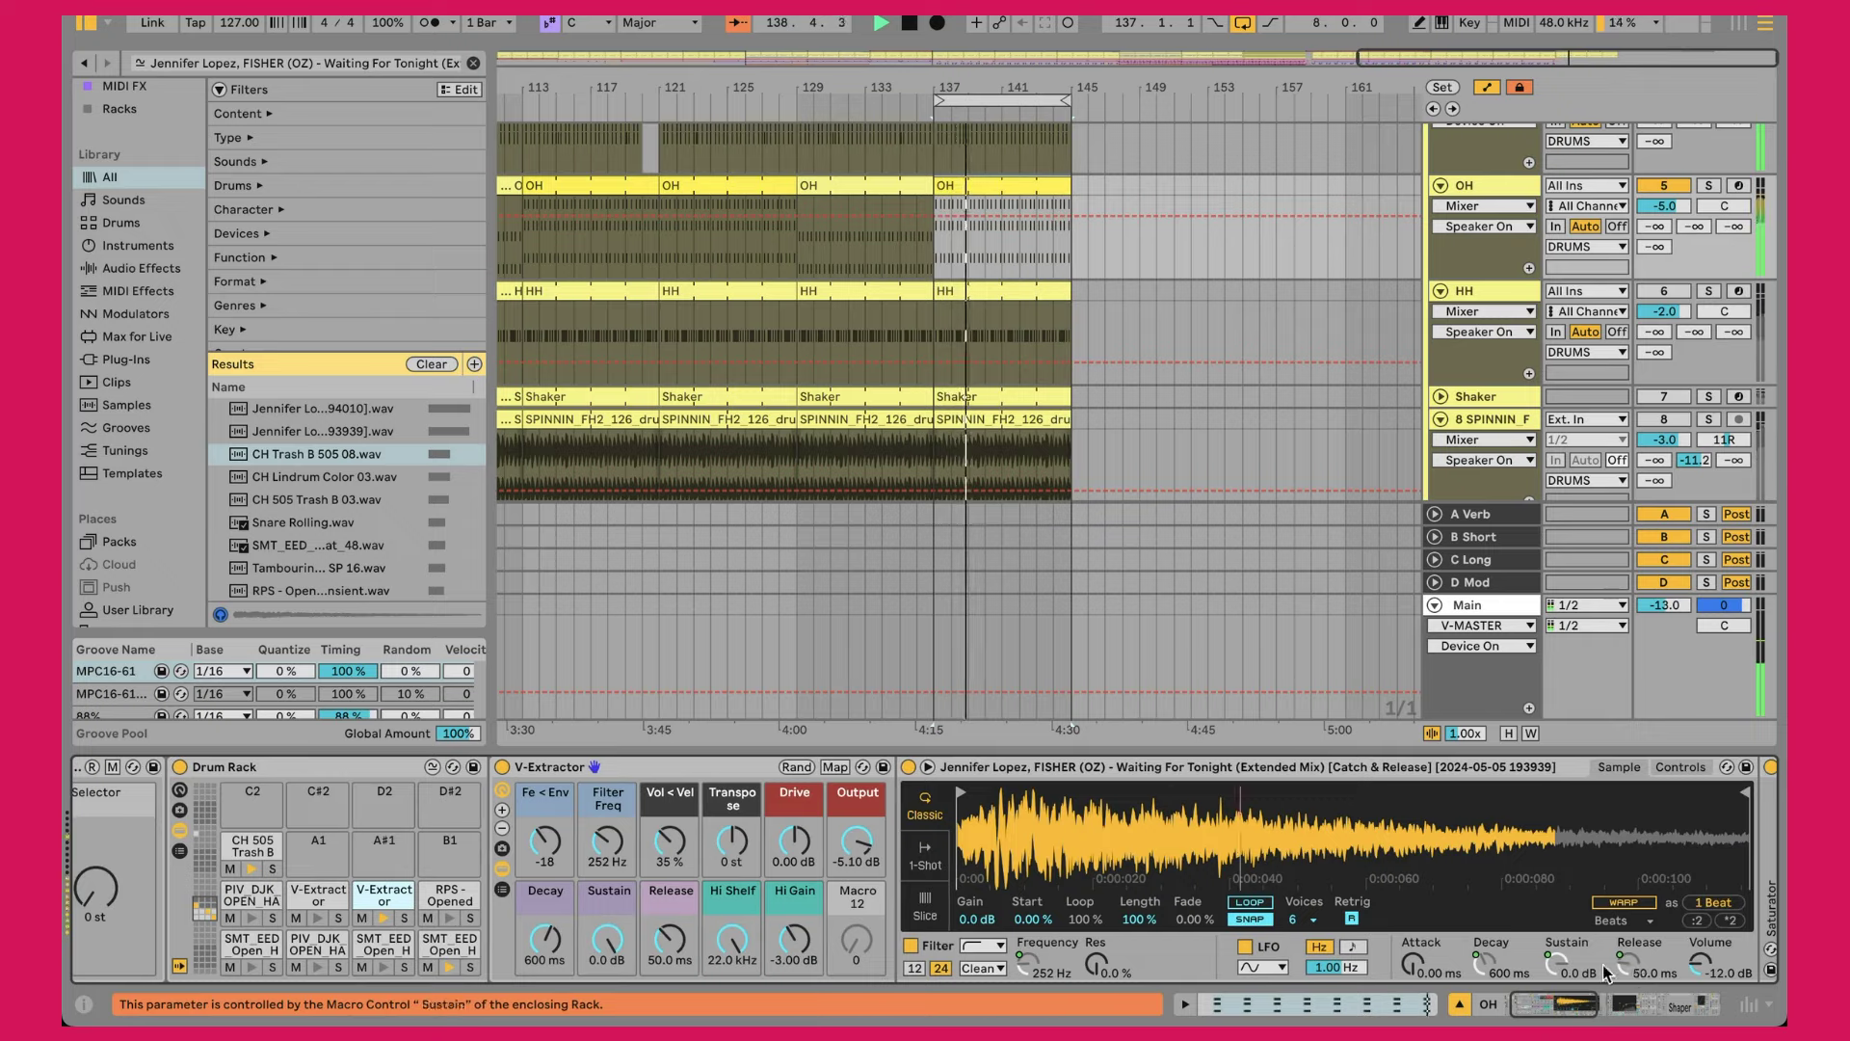
{"action": "left_click", "coordinate": [260, 846]}
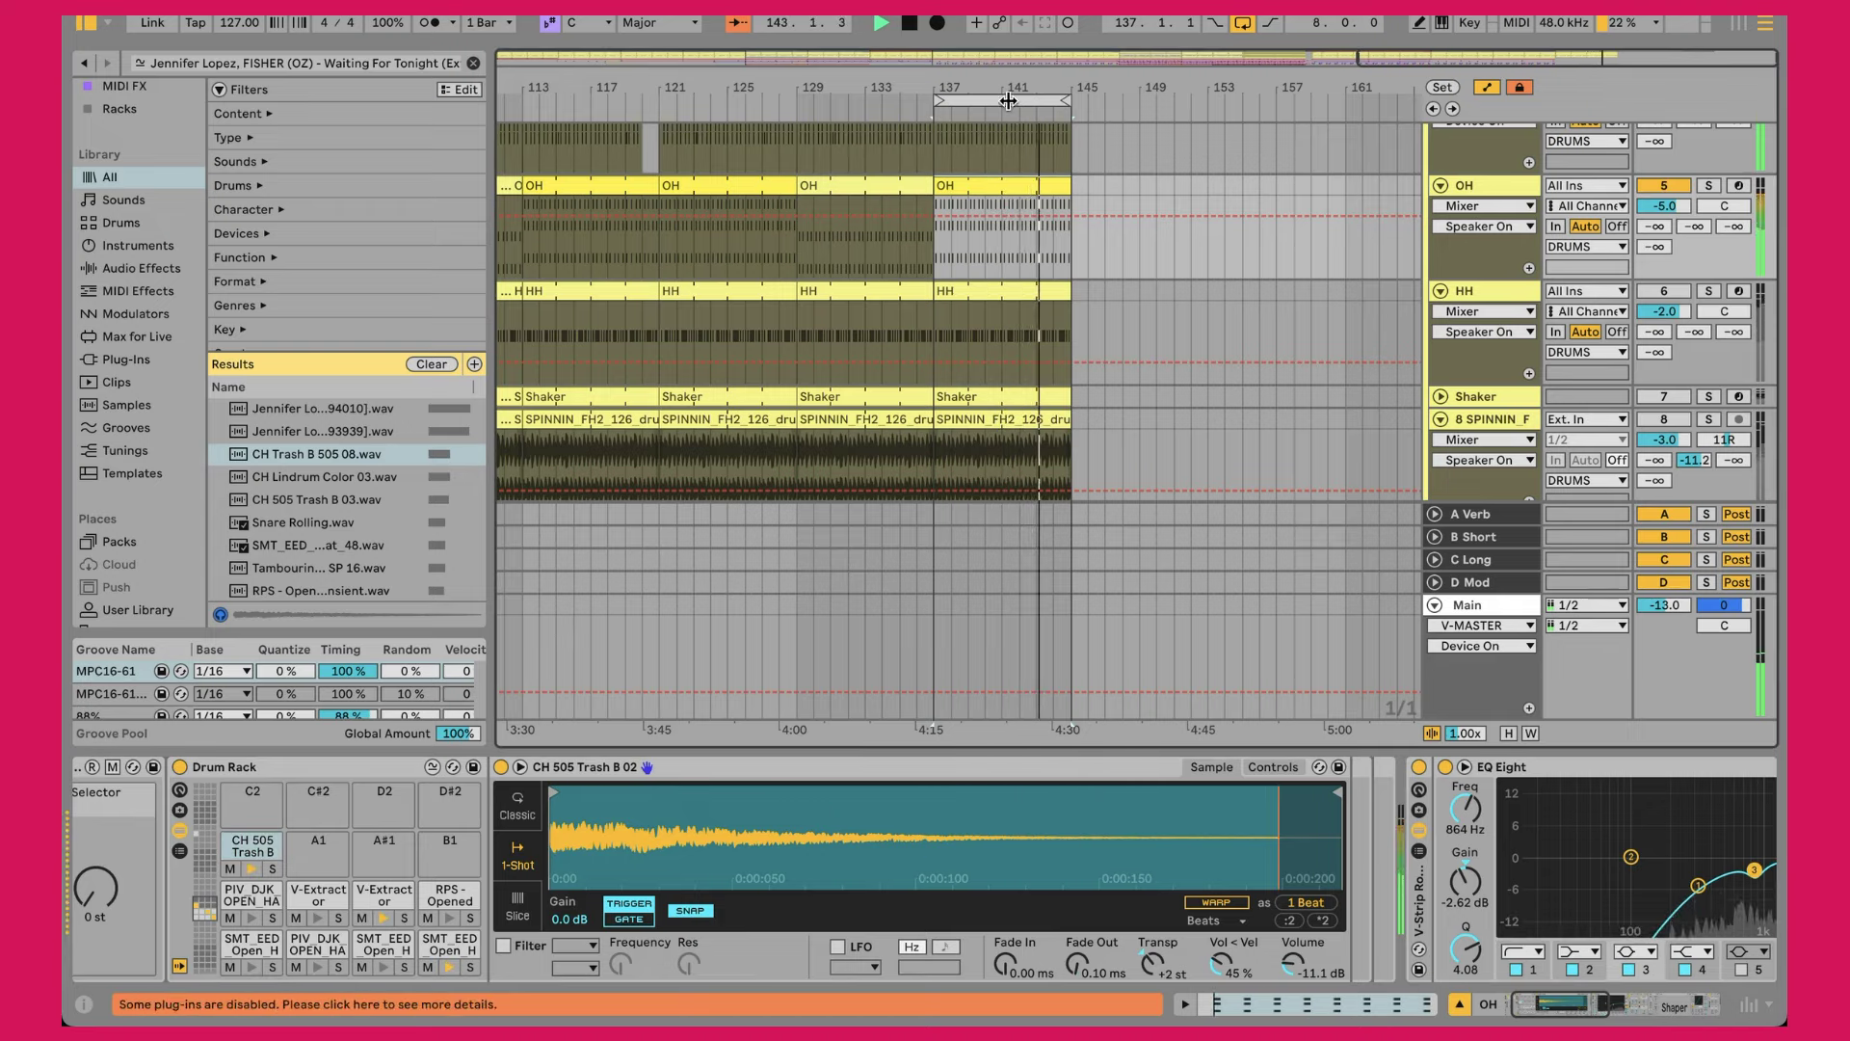
Step: Shift the loop to 129.1.1 to hear the earlier OH pattern, and return it to 137.1.1 for comparison
{"action": "left_click_drag", "start_coordinate": [1007, 101], "coordinate": [870, 104]}
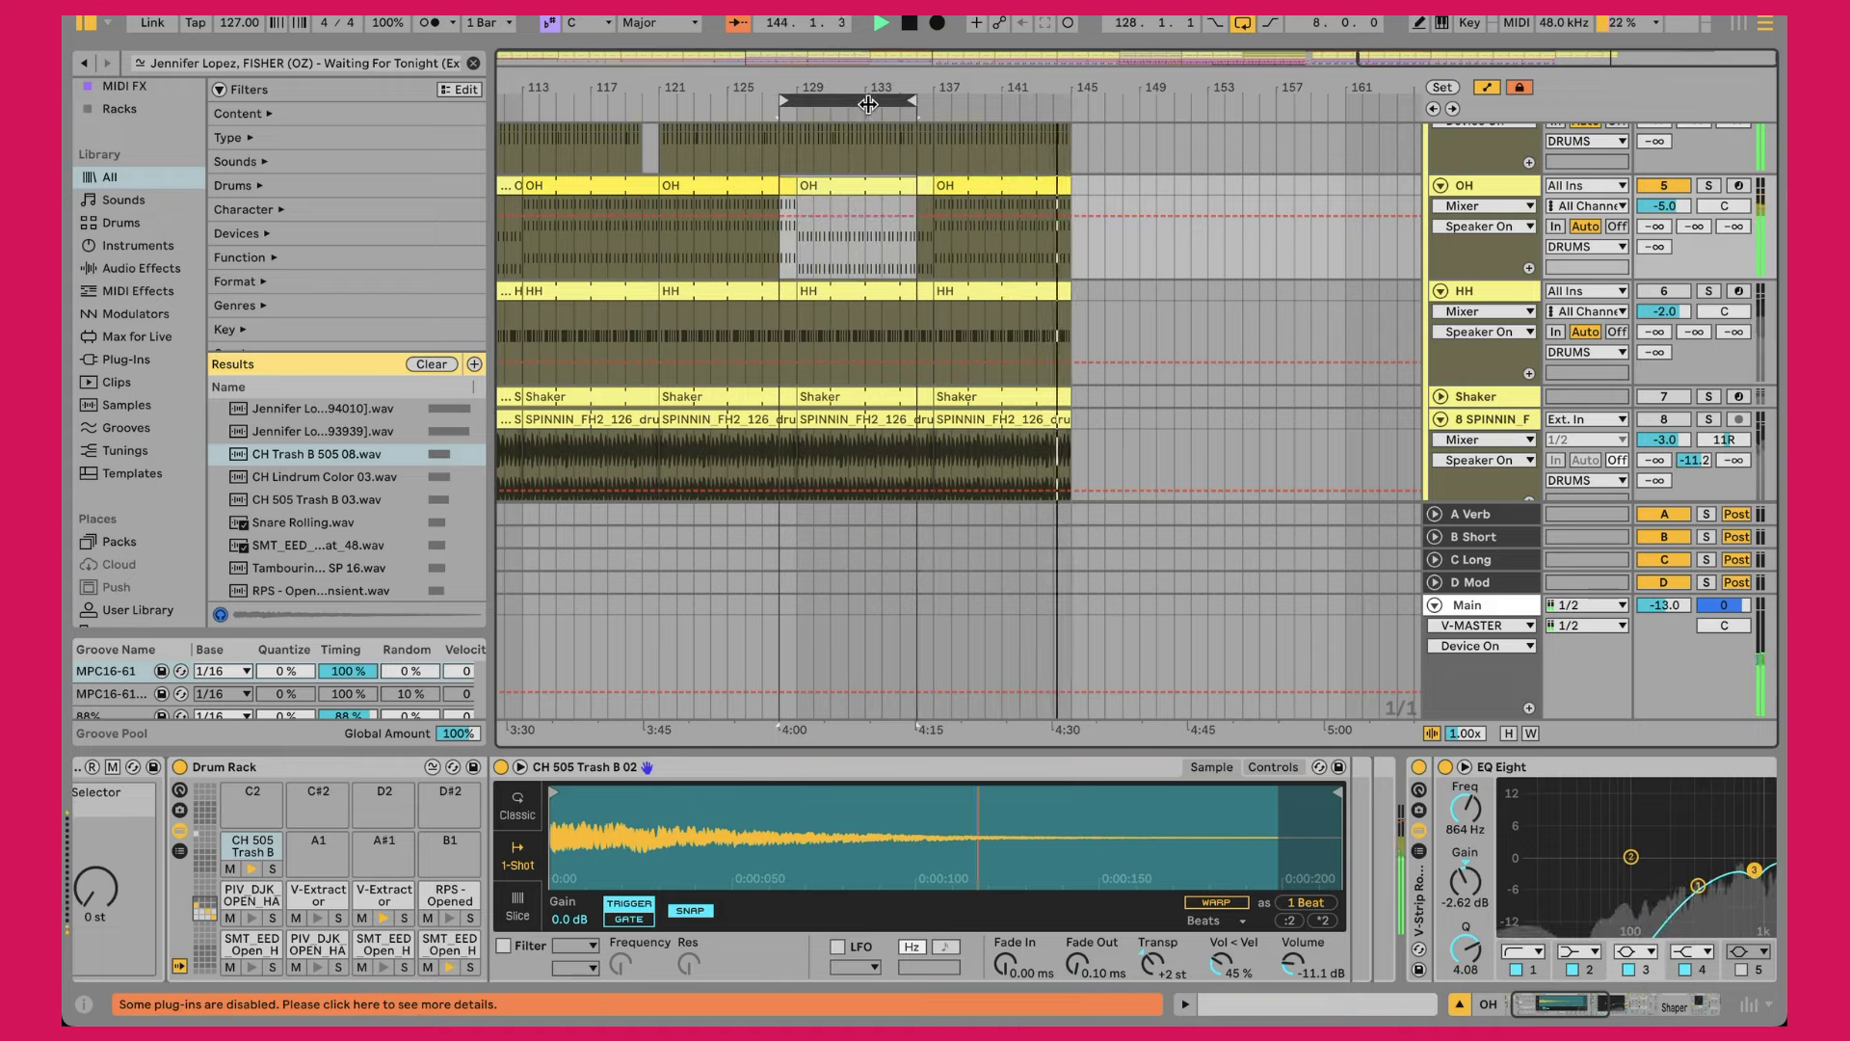
{"action": "left_click", "coordinate": [884, 104]}
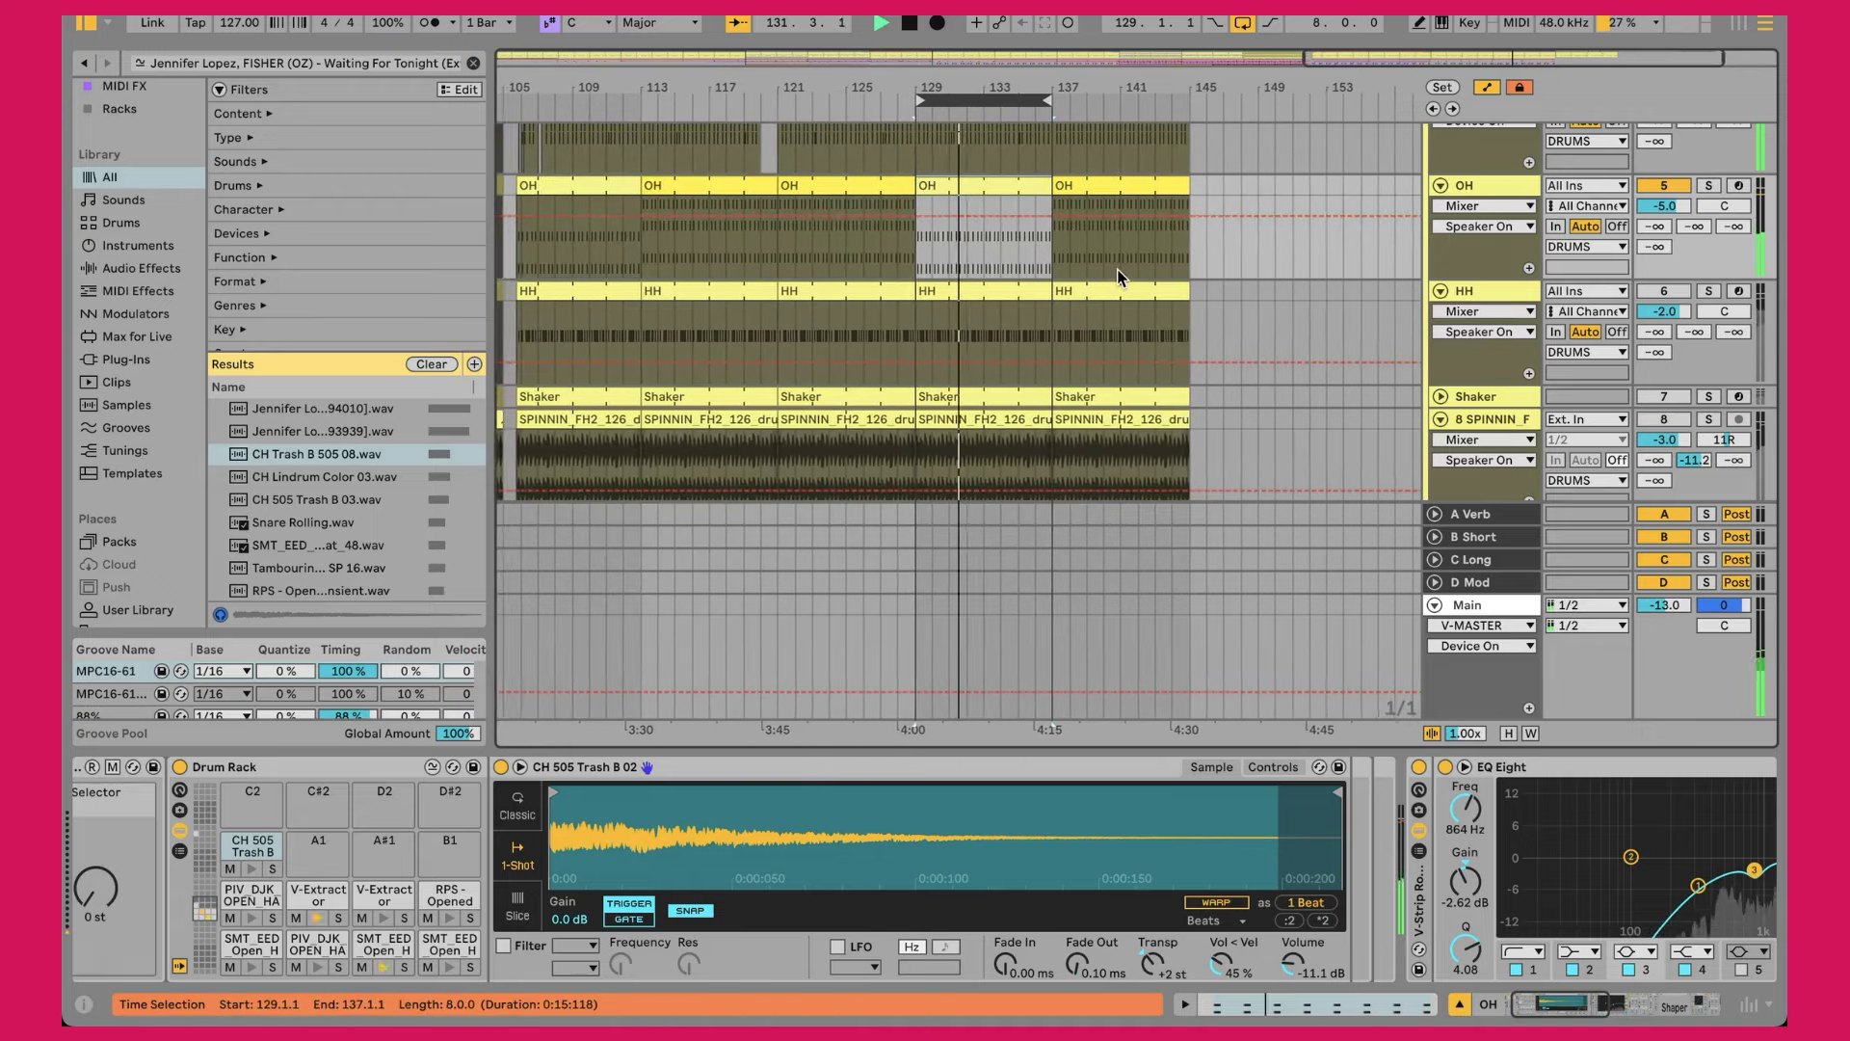
{"action": "left_click", "coordinate": [996, 183]}
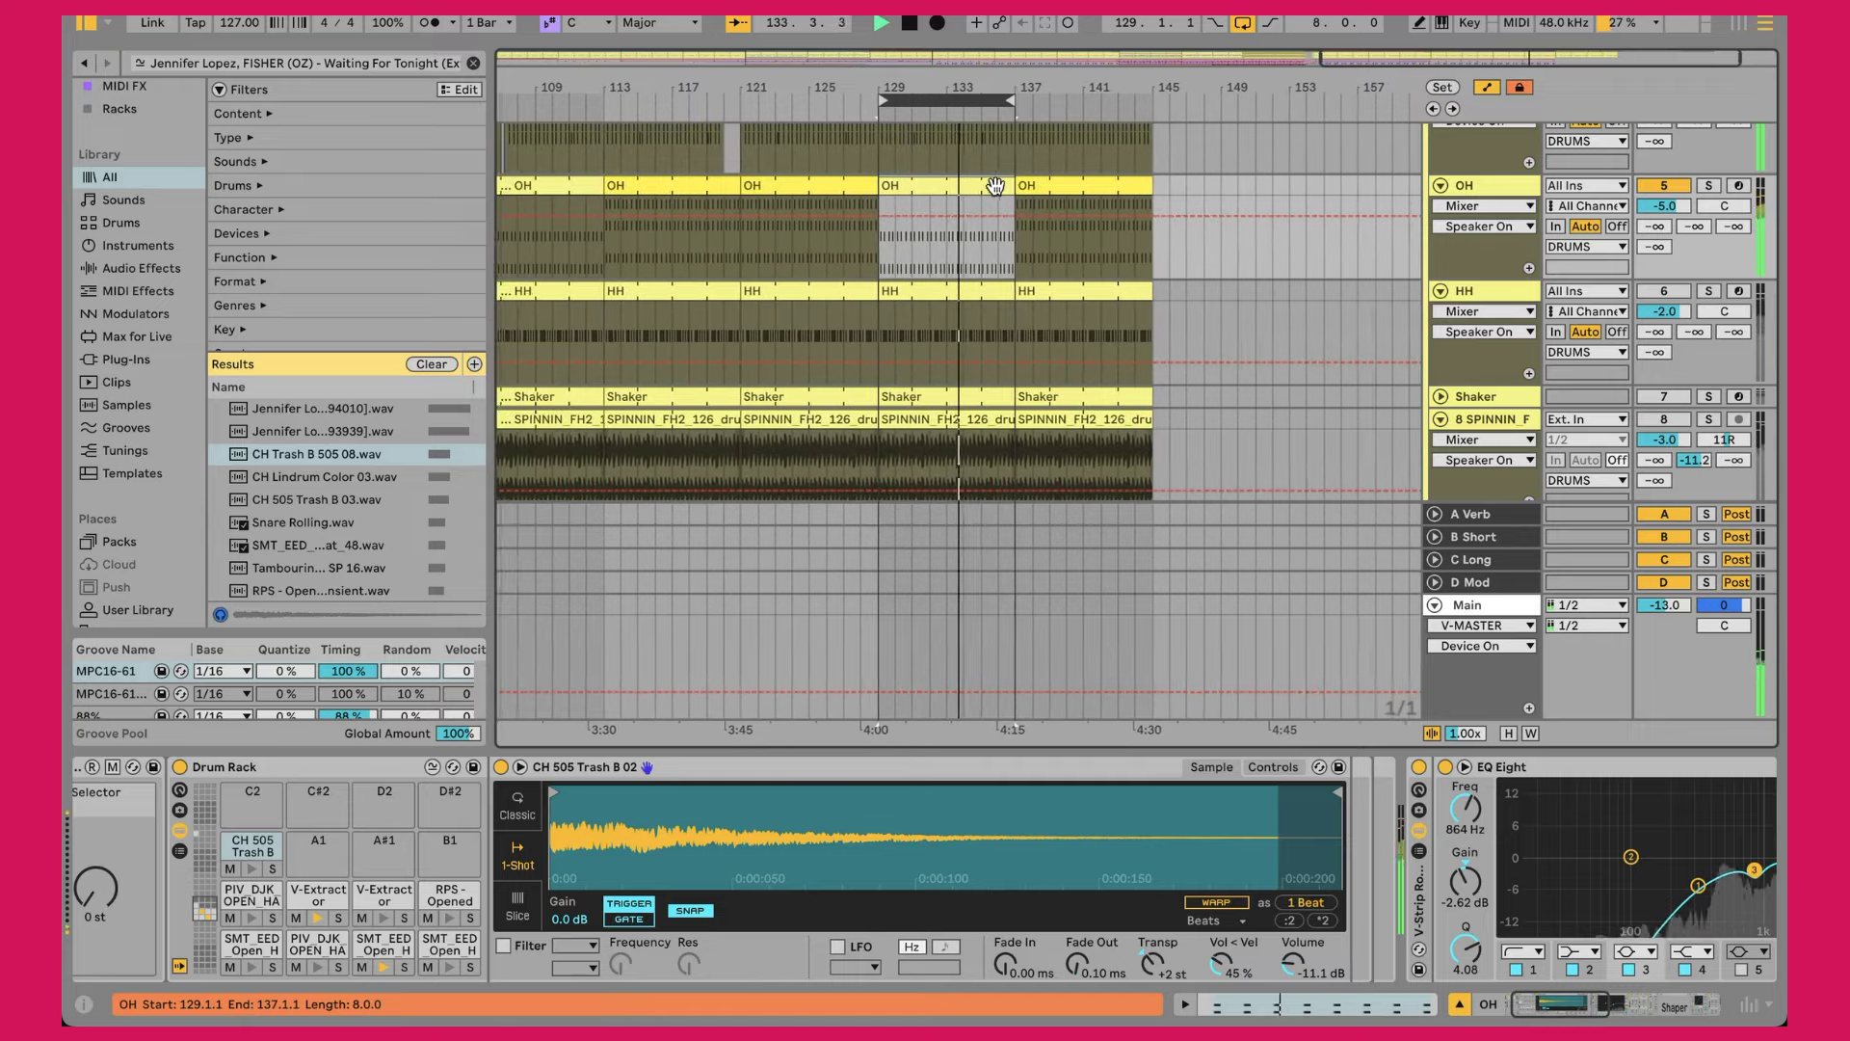
{"action": "left_click", "coordinate": [1034, 181]}
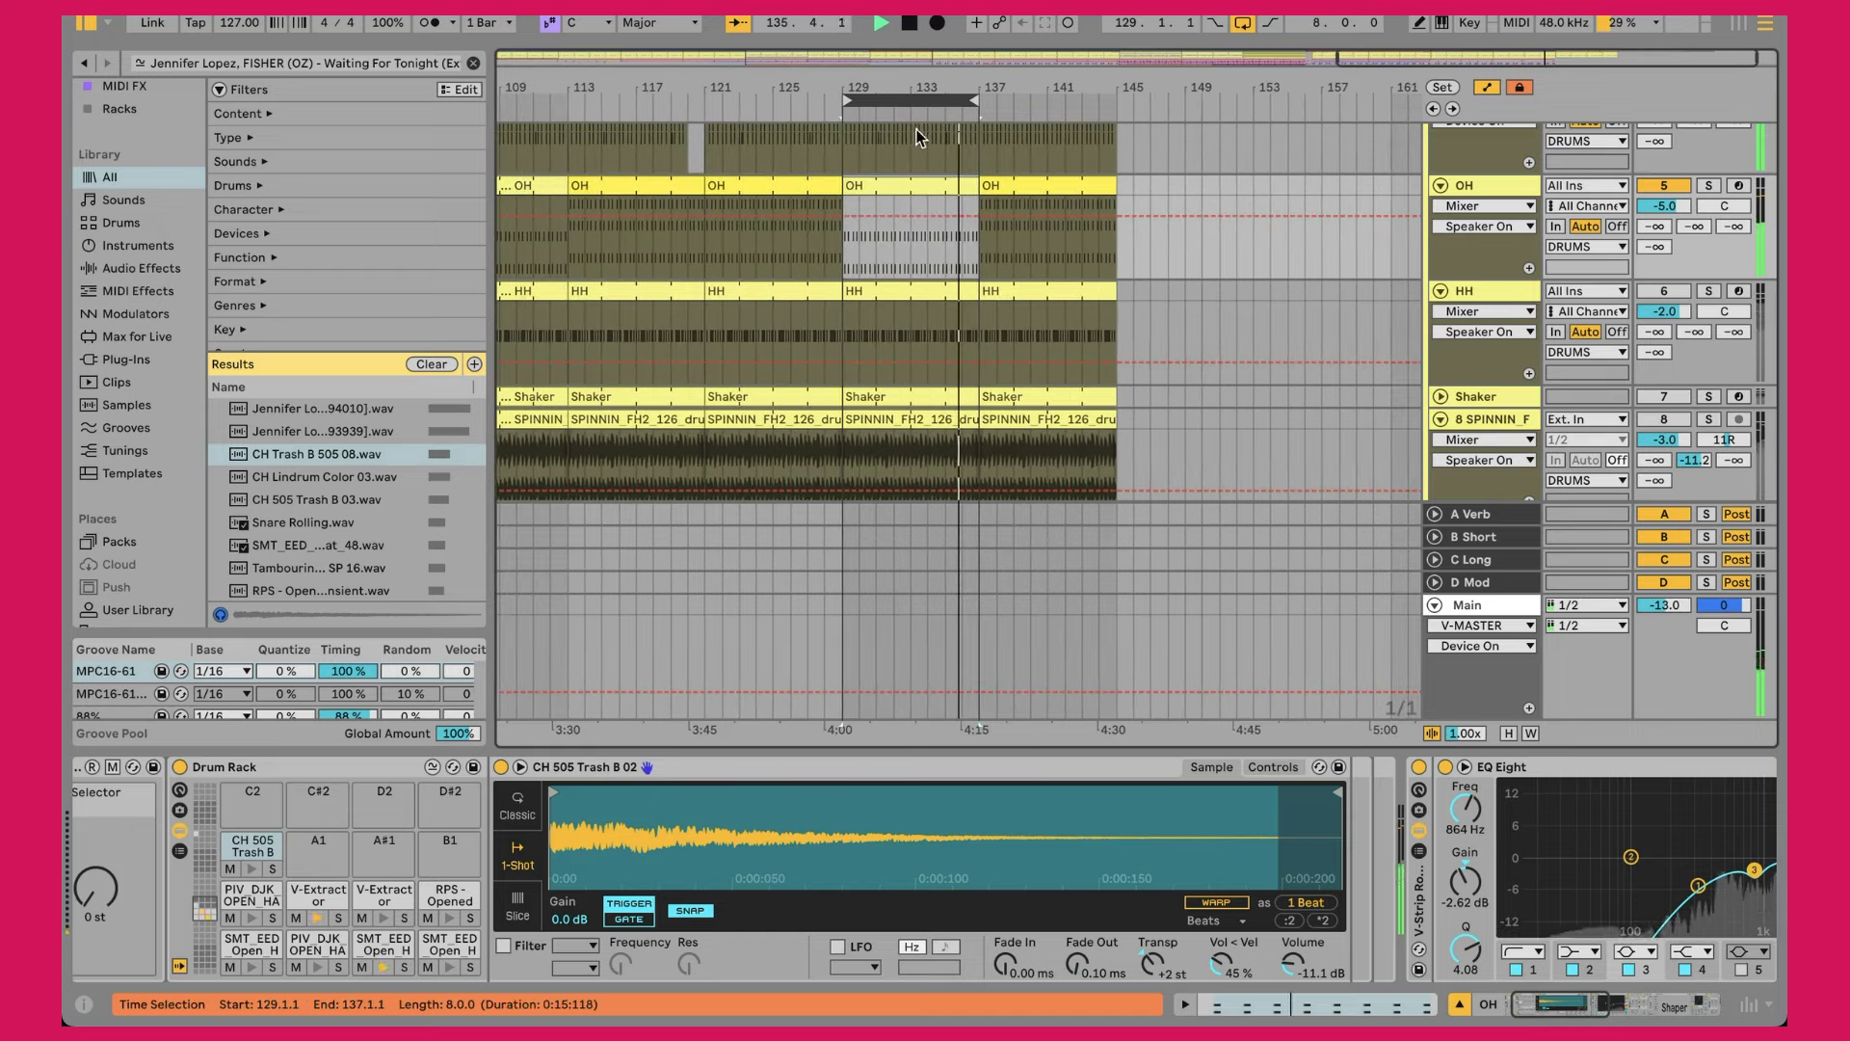
{"action": "left_click_drag", "start_coordinate": [926, 101], "coordinate": [1034, 103]}
{"action": "left_click", "coordinate": [1057, 105]}
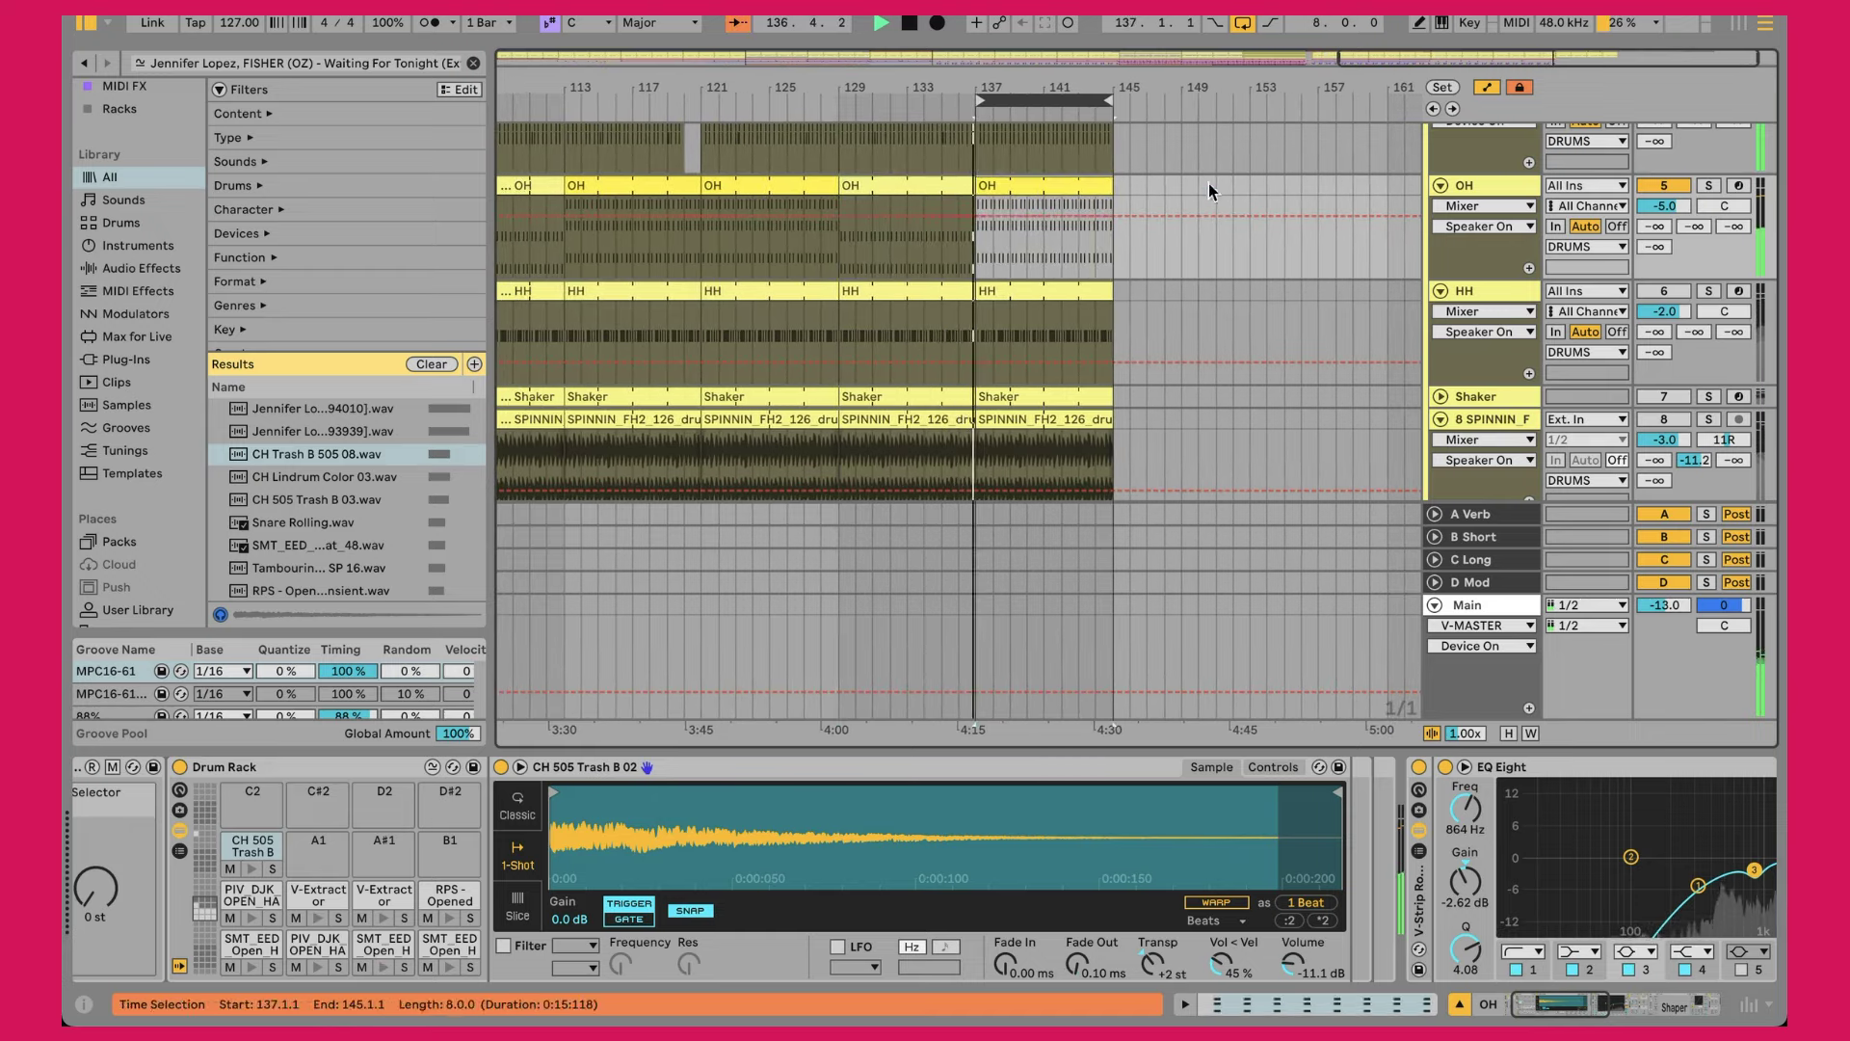
Step: Try boosting band 3 of the OH track's EQ Eight to 15 dB at 825 Hz, and undo the boost
{"action": "scroll", "coordinate": [922, 879], "scroll_direction": "down", "scroll_amount": 5}
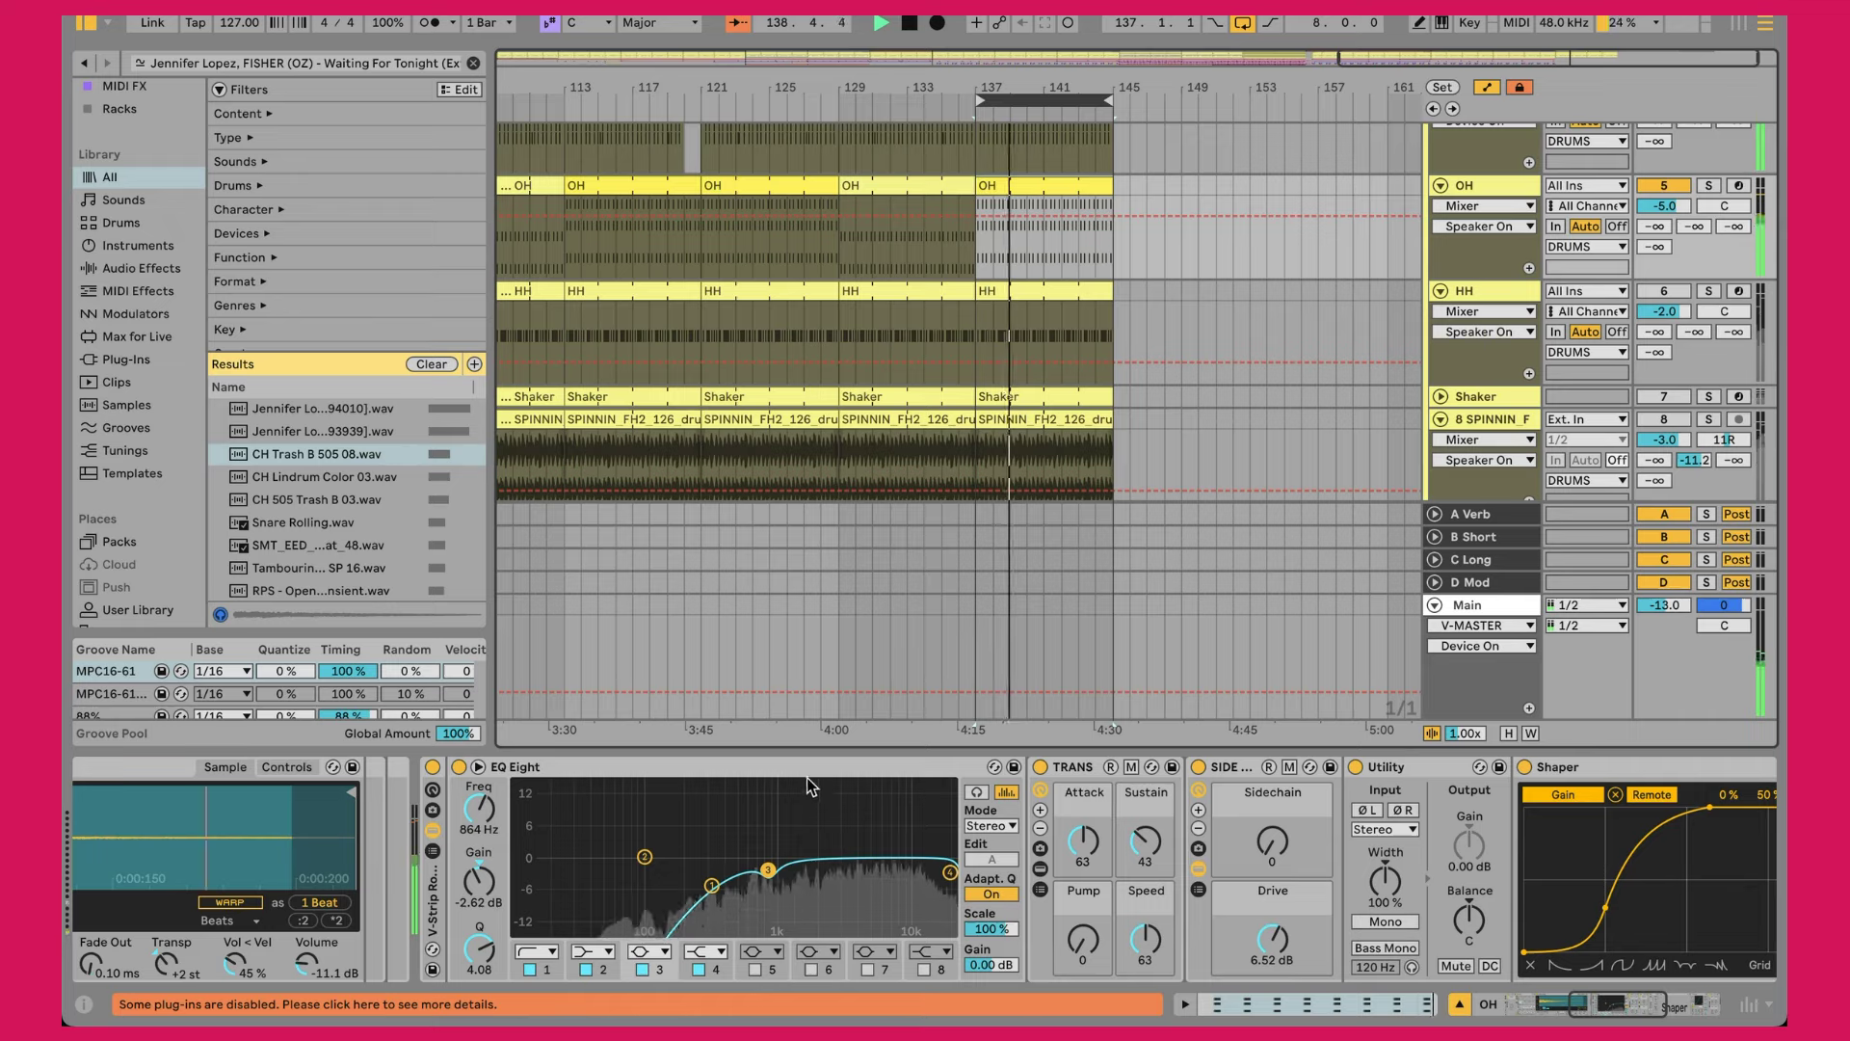
{"action": "left_click", "coordinate": [849, 771]}
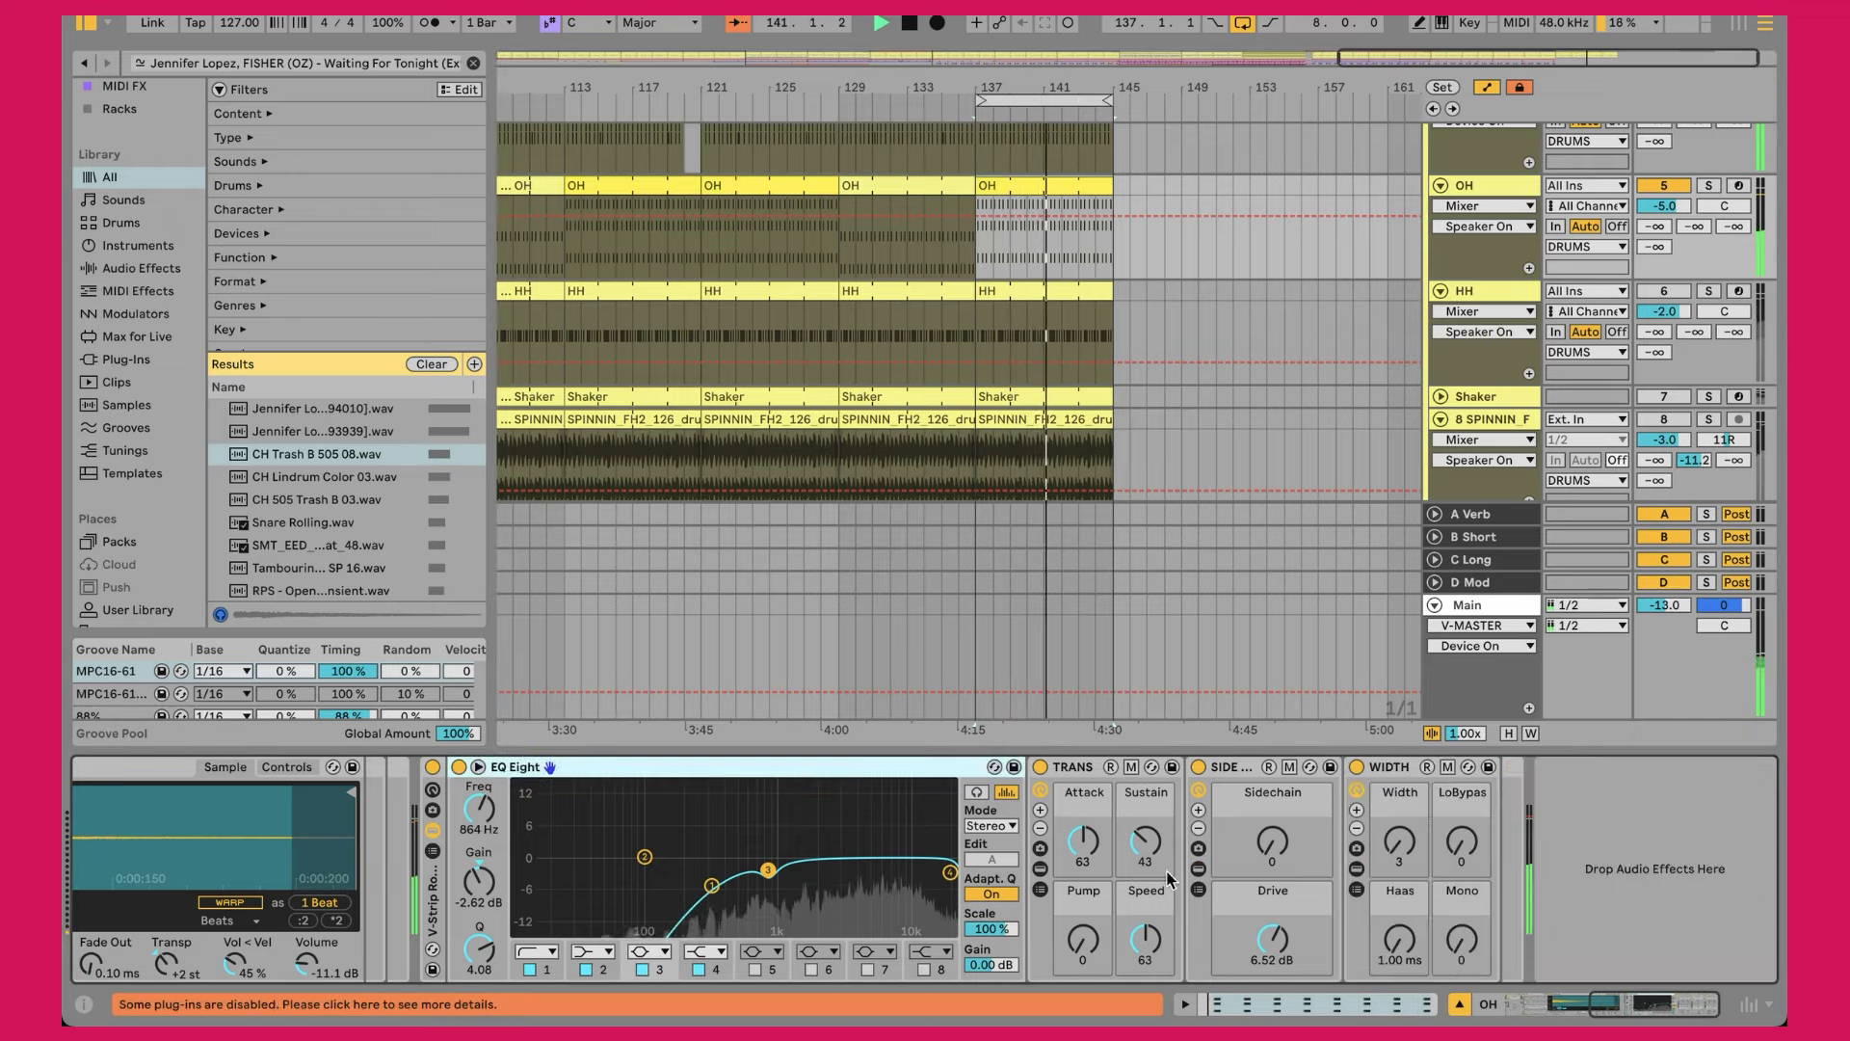
{"action": "left_click", "coordinate": [712, 885]}
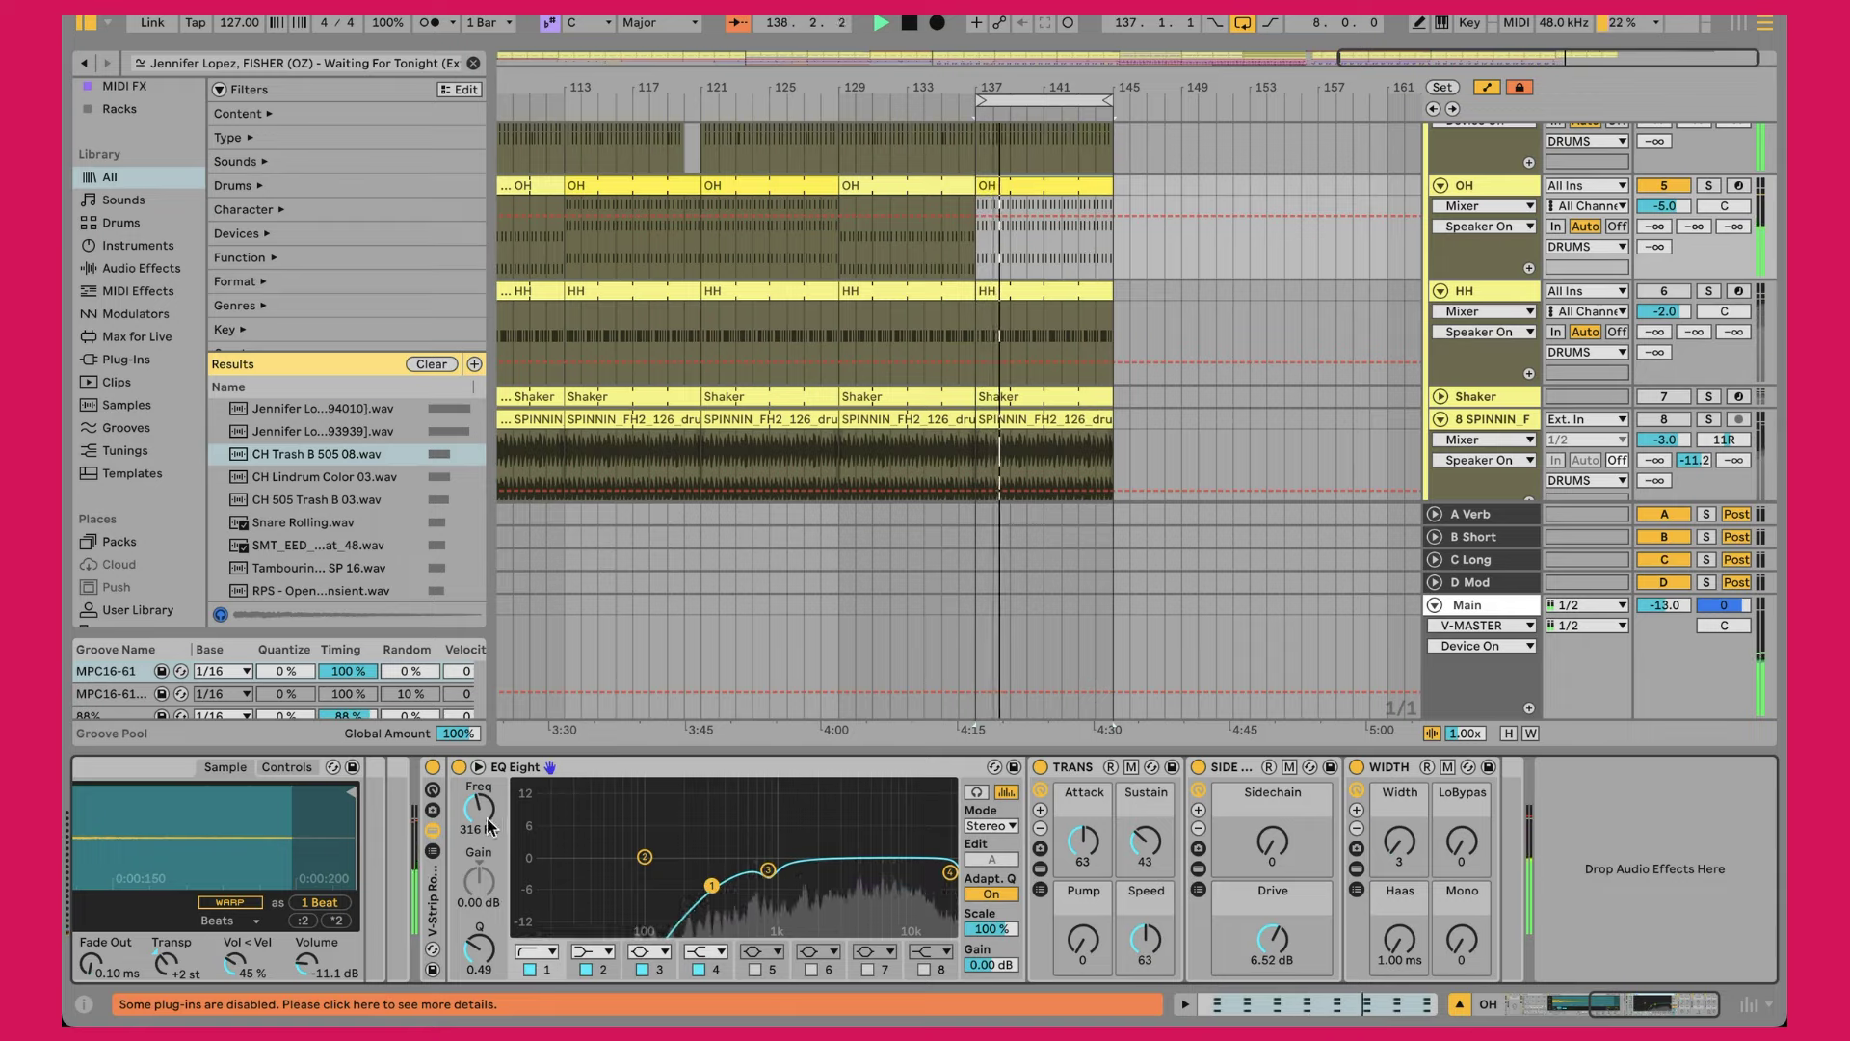
{"action": "left_click_drag", "start_coordinate": [769, 875], "coordinate": [767, 788]}
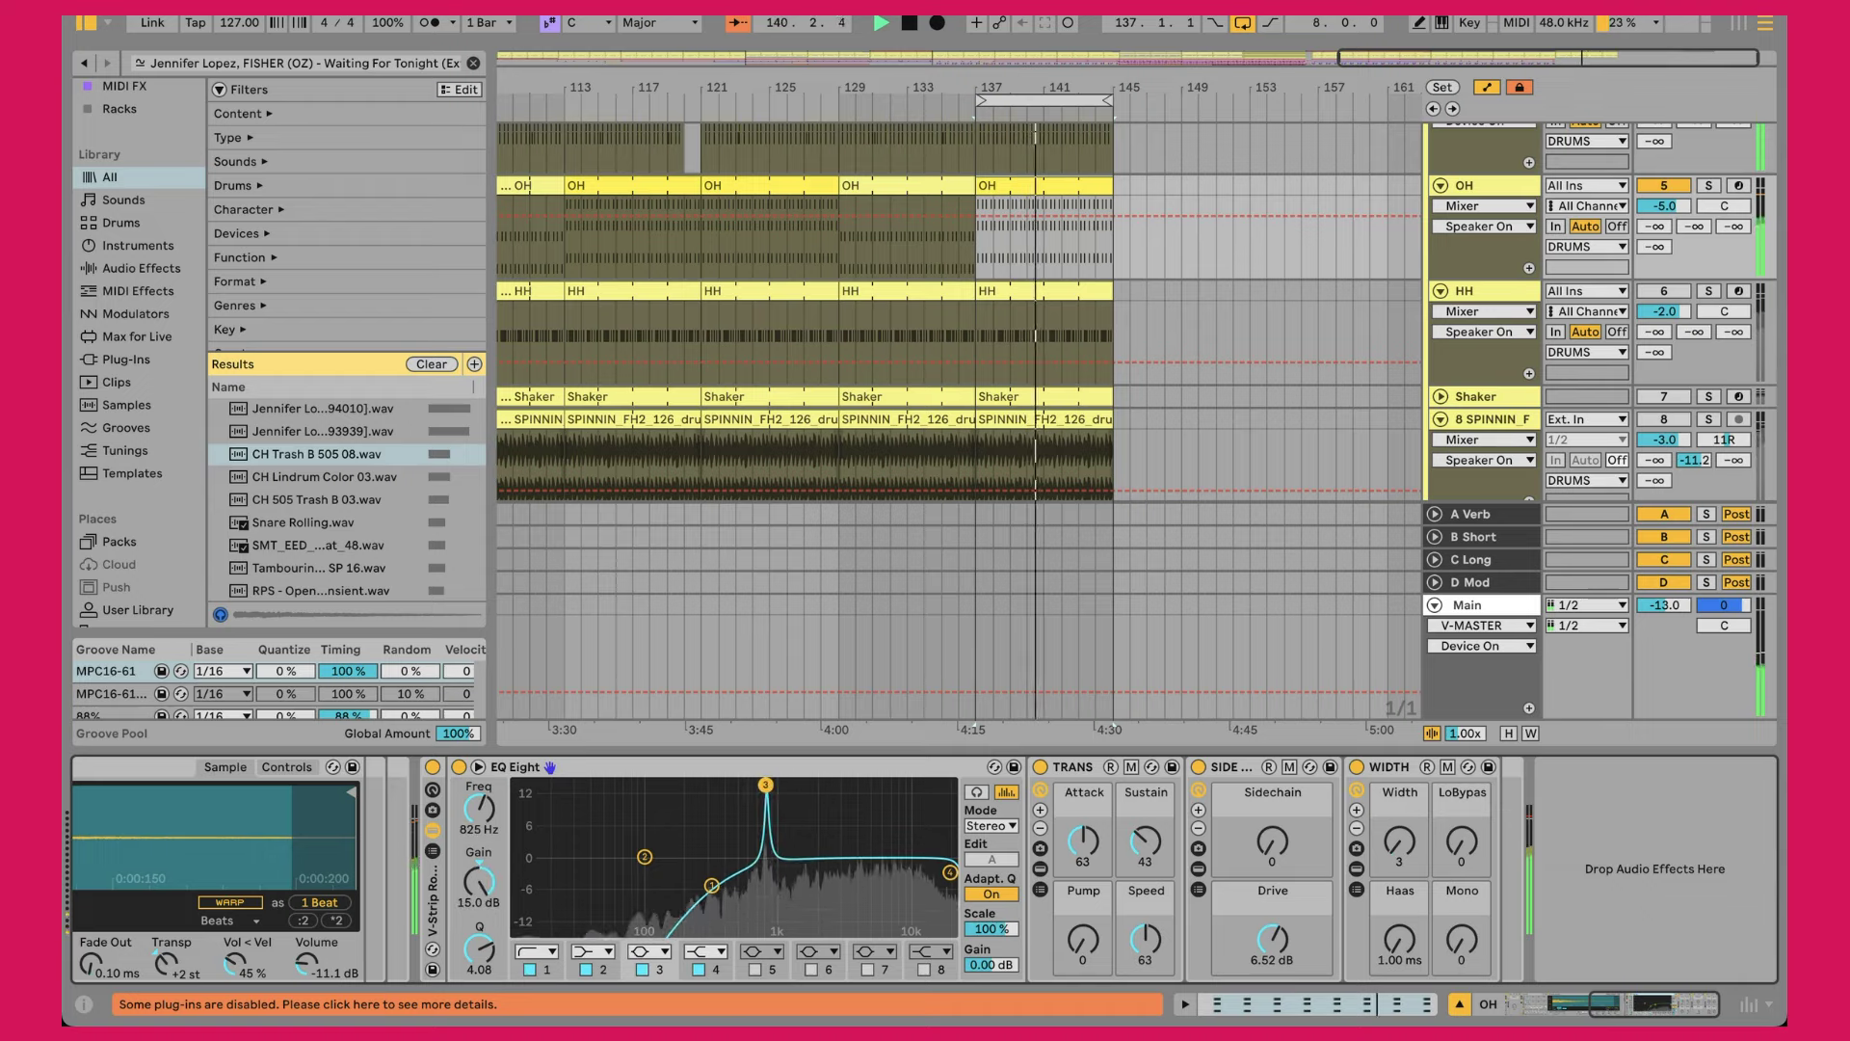
{"action": "key", "text": "ctrl+z"}
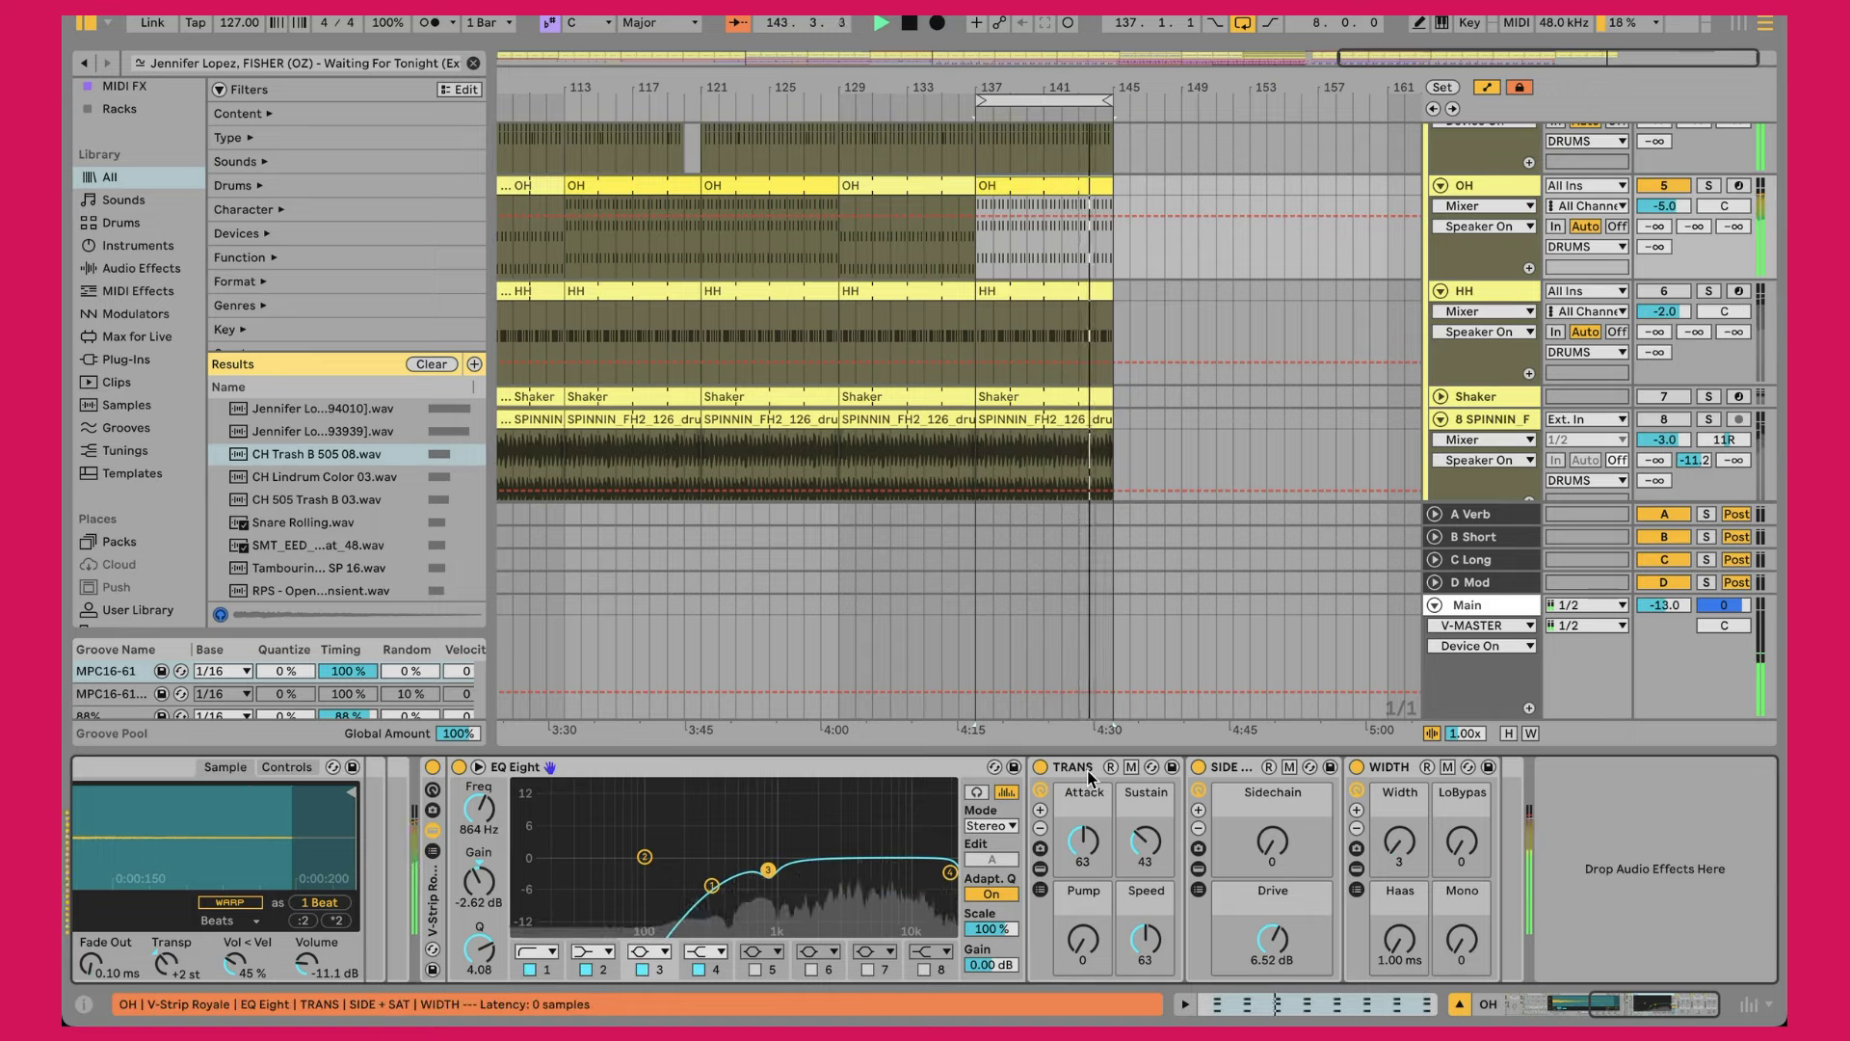
Step: Examine the OH track's TRANS rack and the chain, devices and Drive control of its SIDE + SAT rack
{"action": "left_click", "coordinate": [1116, 794]}
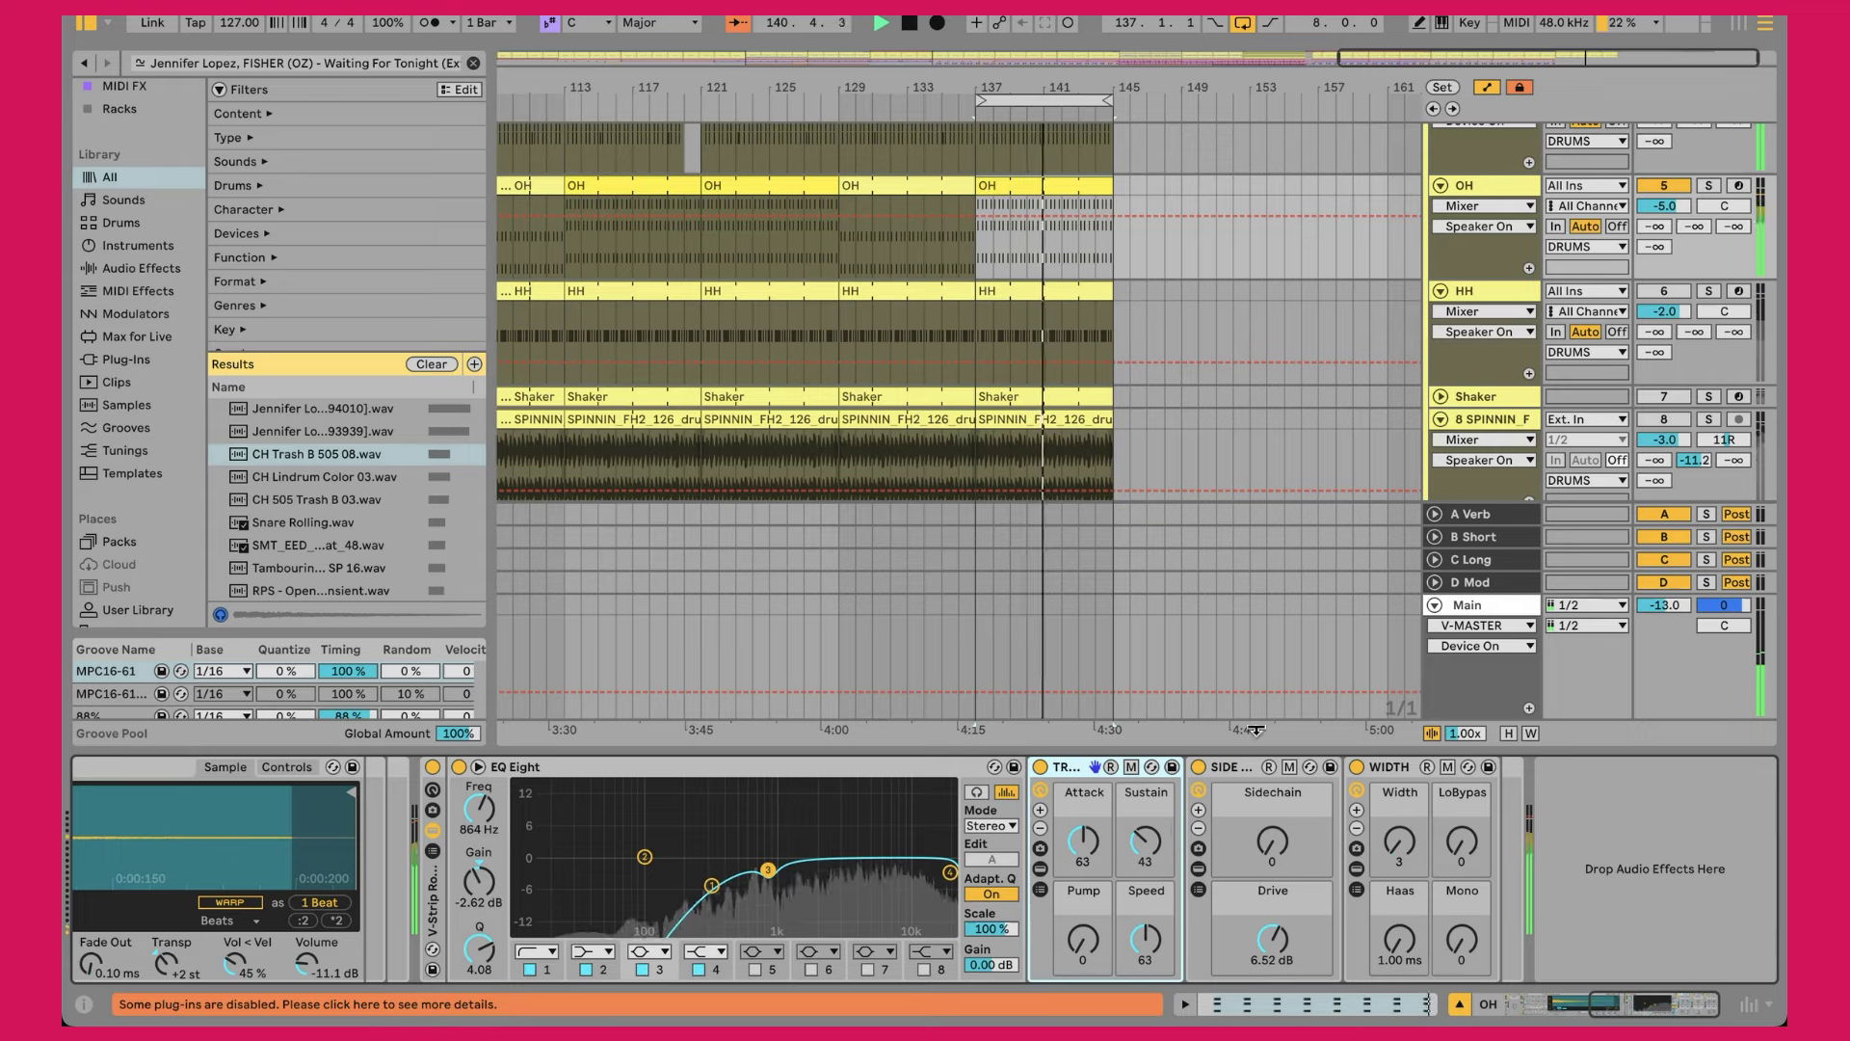
{"action": "left_click", "coordinate": [1234, 844]}
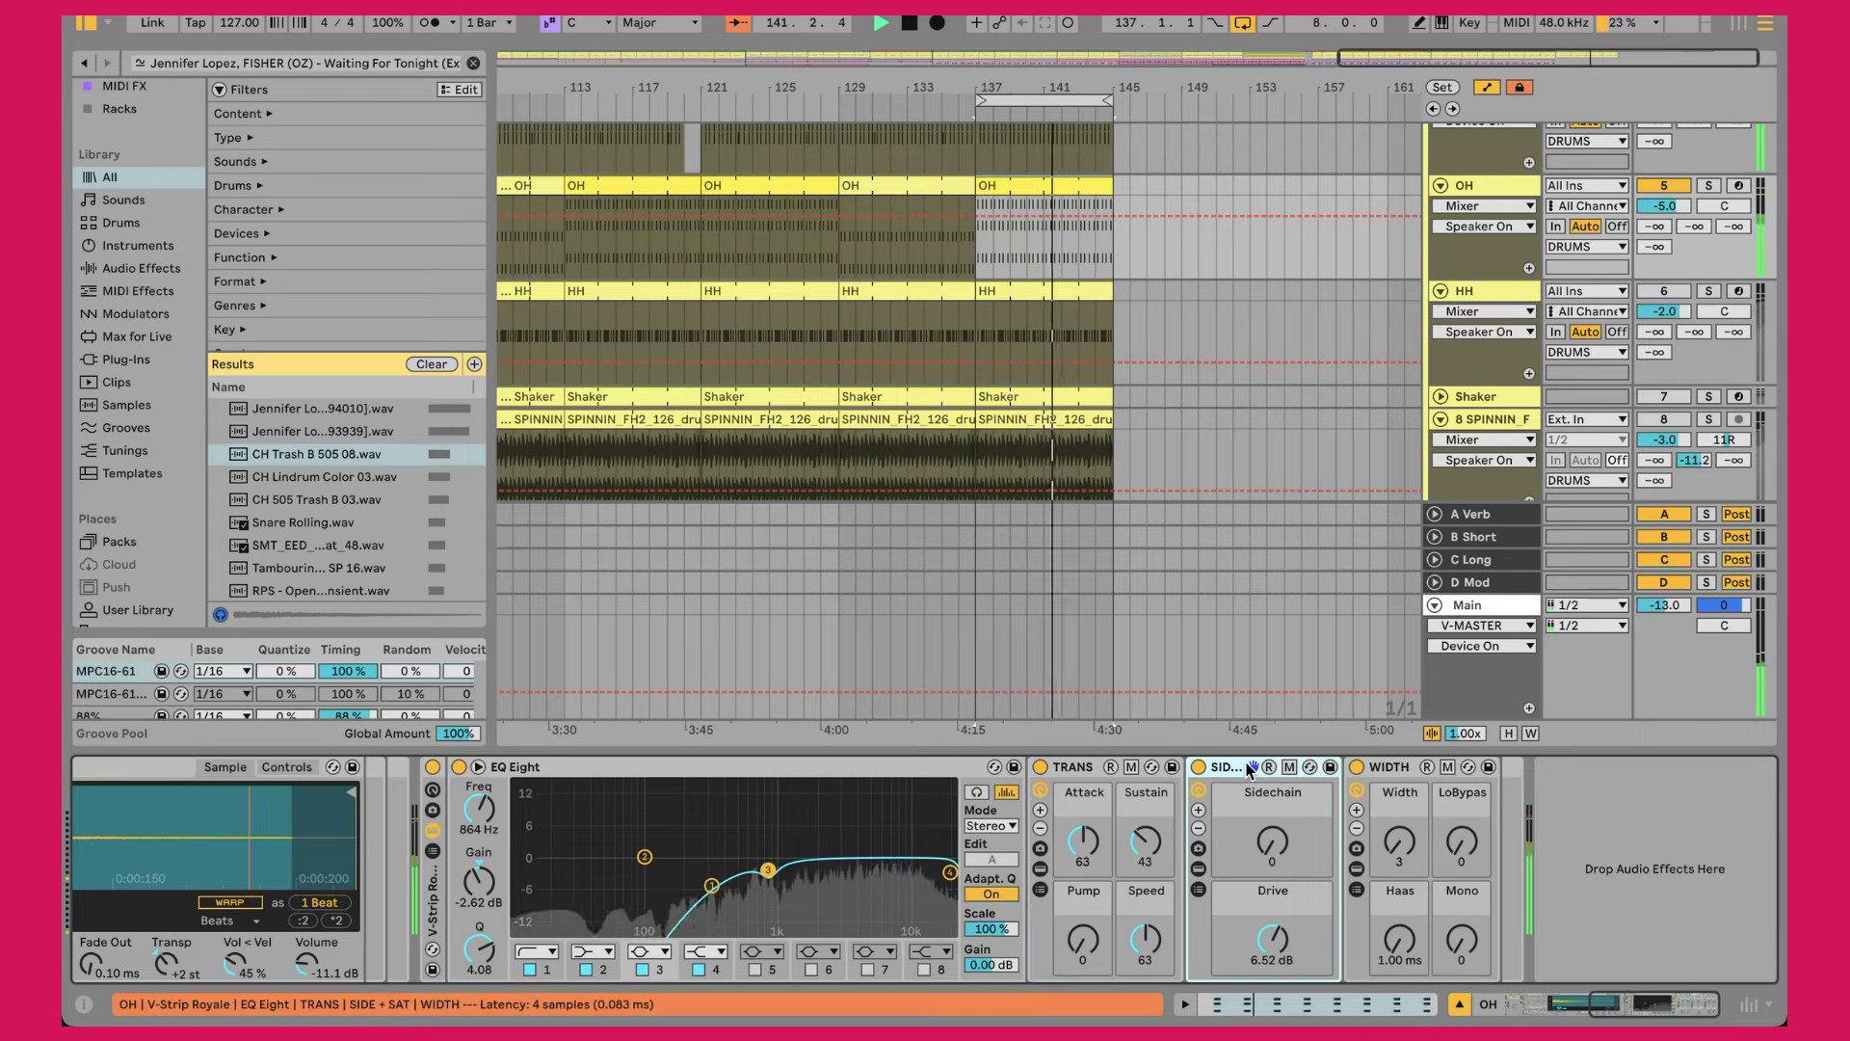
{"action": "left_click", "coordinate": [1199, 890]}
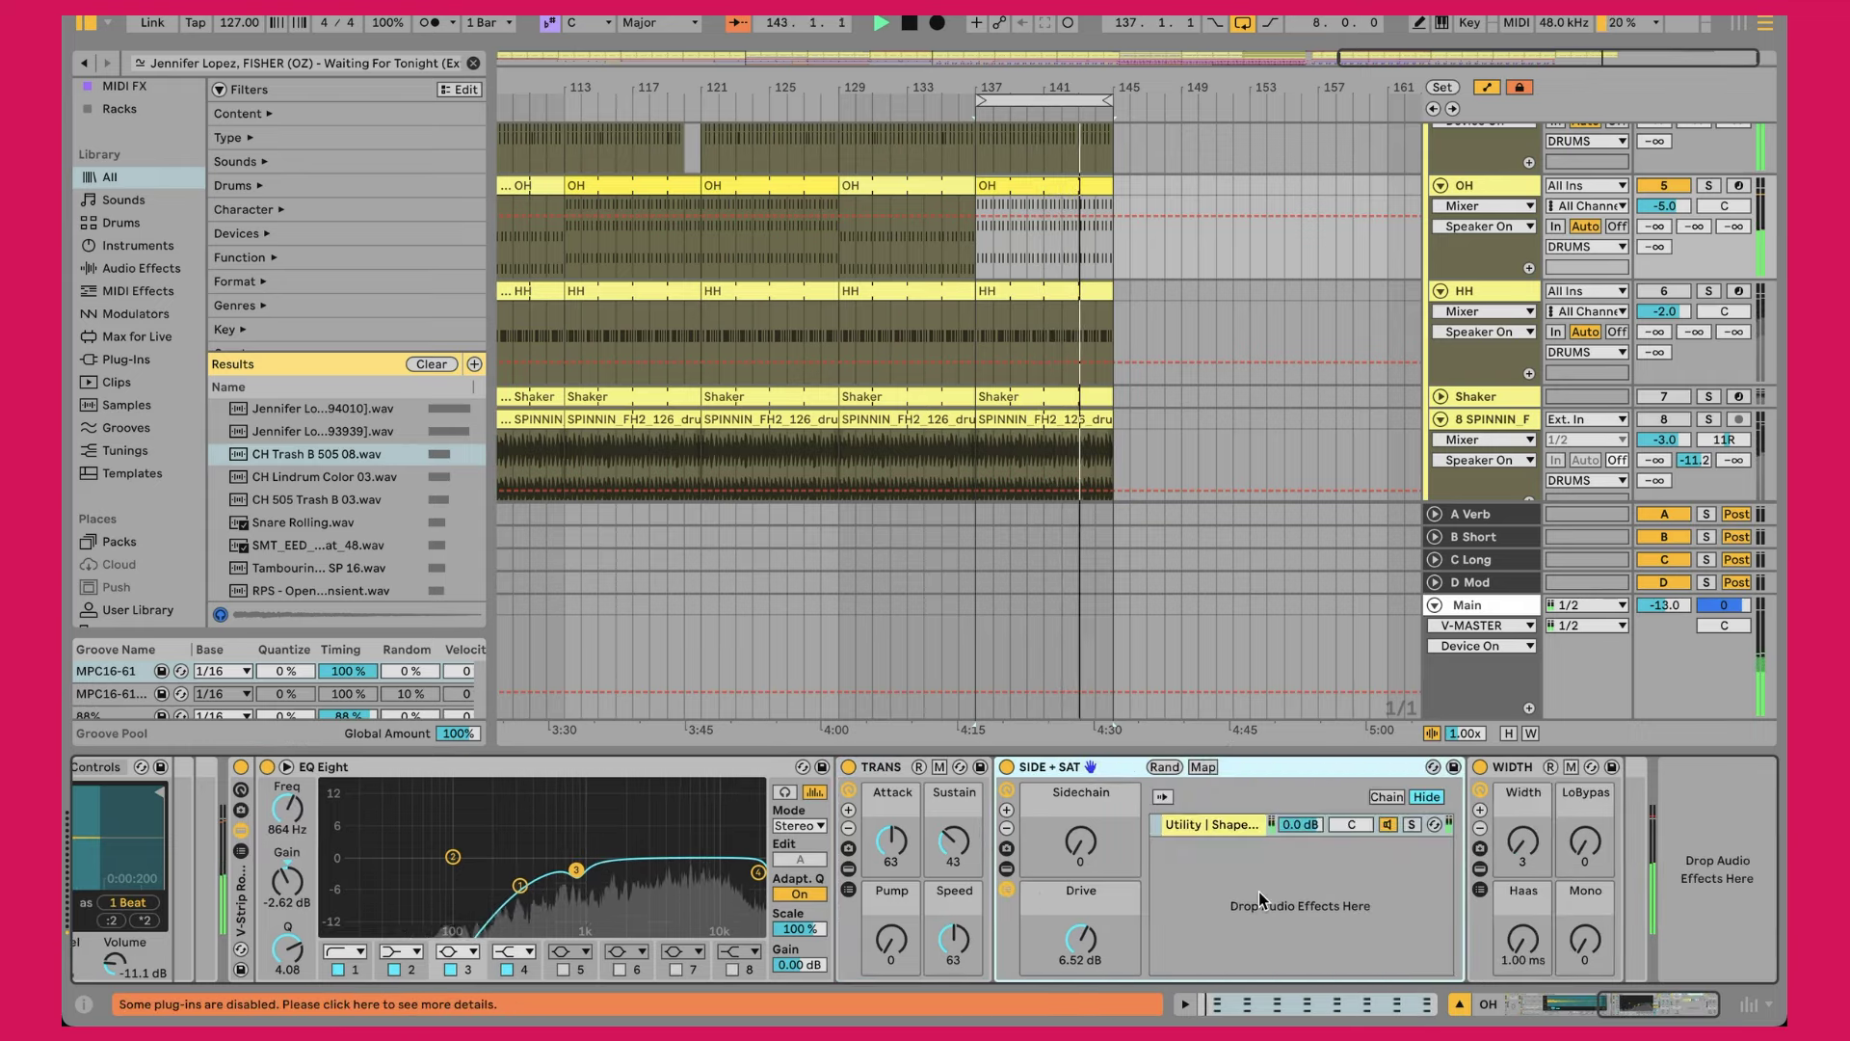
{"action": "left_click", "coordinate": [1011, 891]}
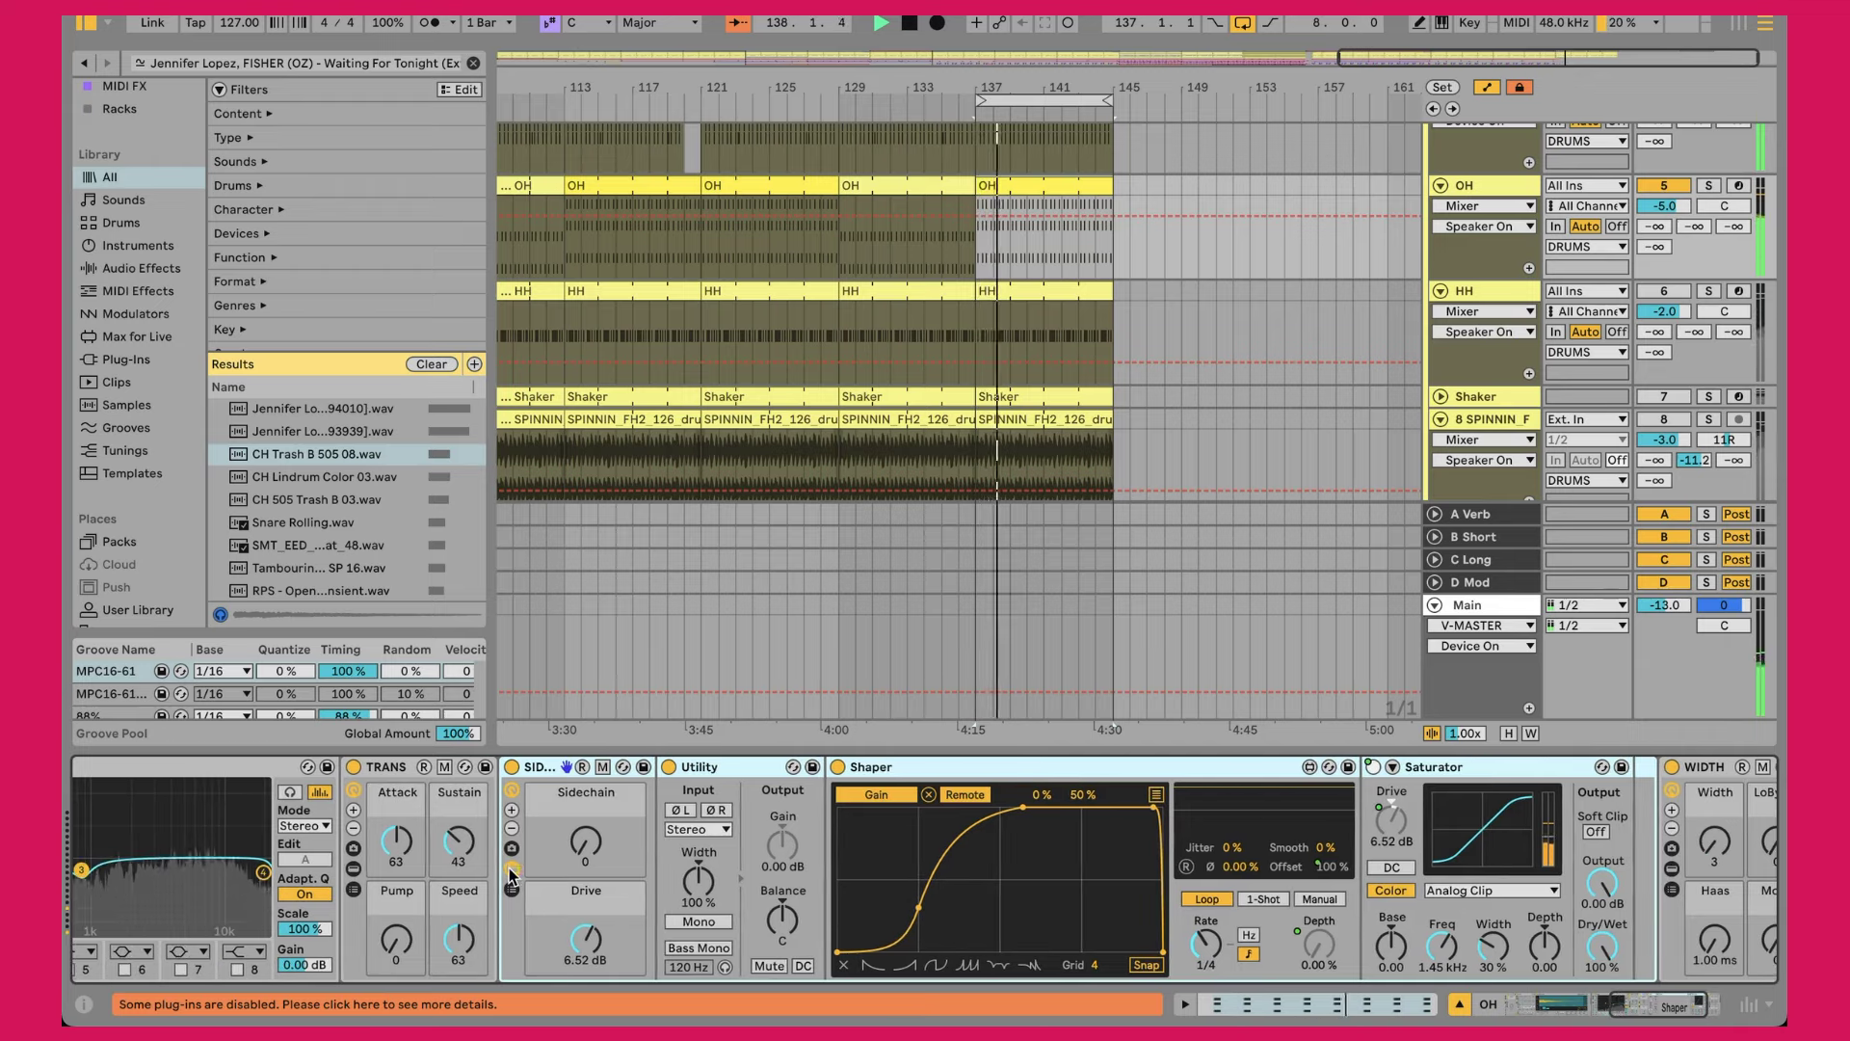
{"action": "left_click", "coordinate": [376, 867]}
{"action": "left_click", "coordinate": [584, 940]}
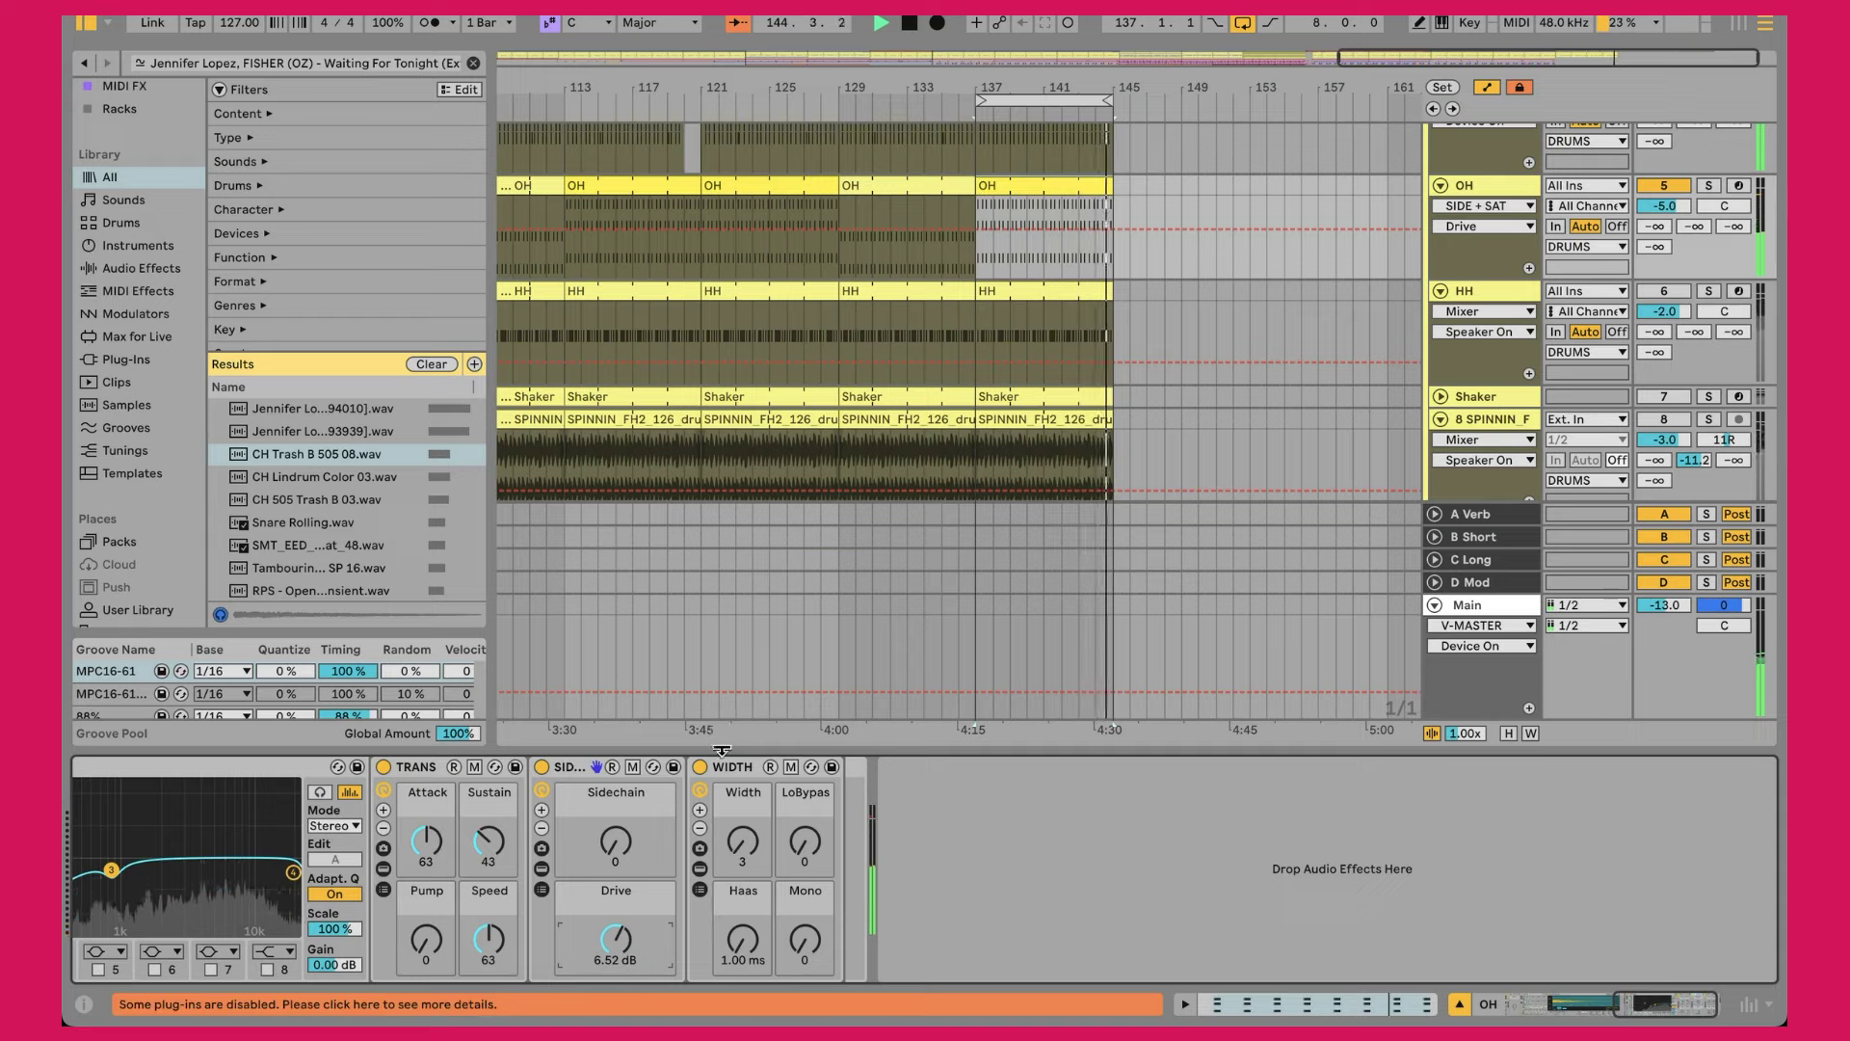
Step: Inspect the Wider plug-in inside the OH track's WIDTH rack, and hide the rack's devices again
{"action": "left_click", "coordinate": [699, 868]}
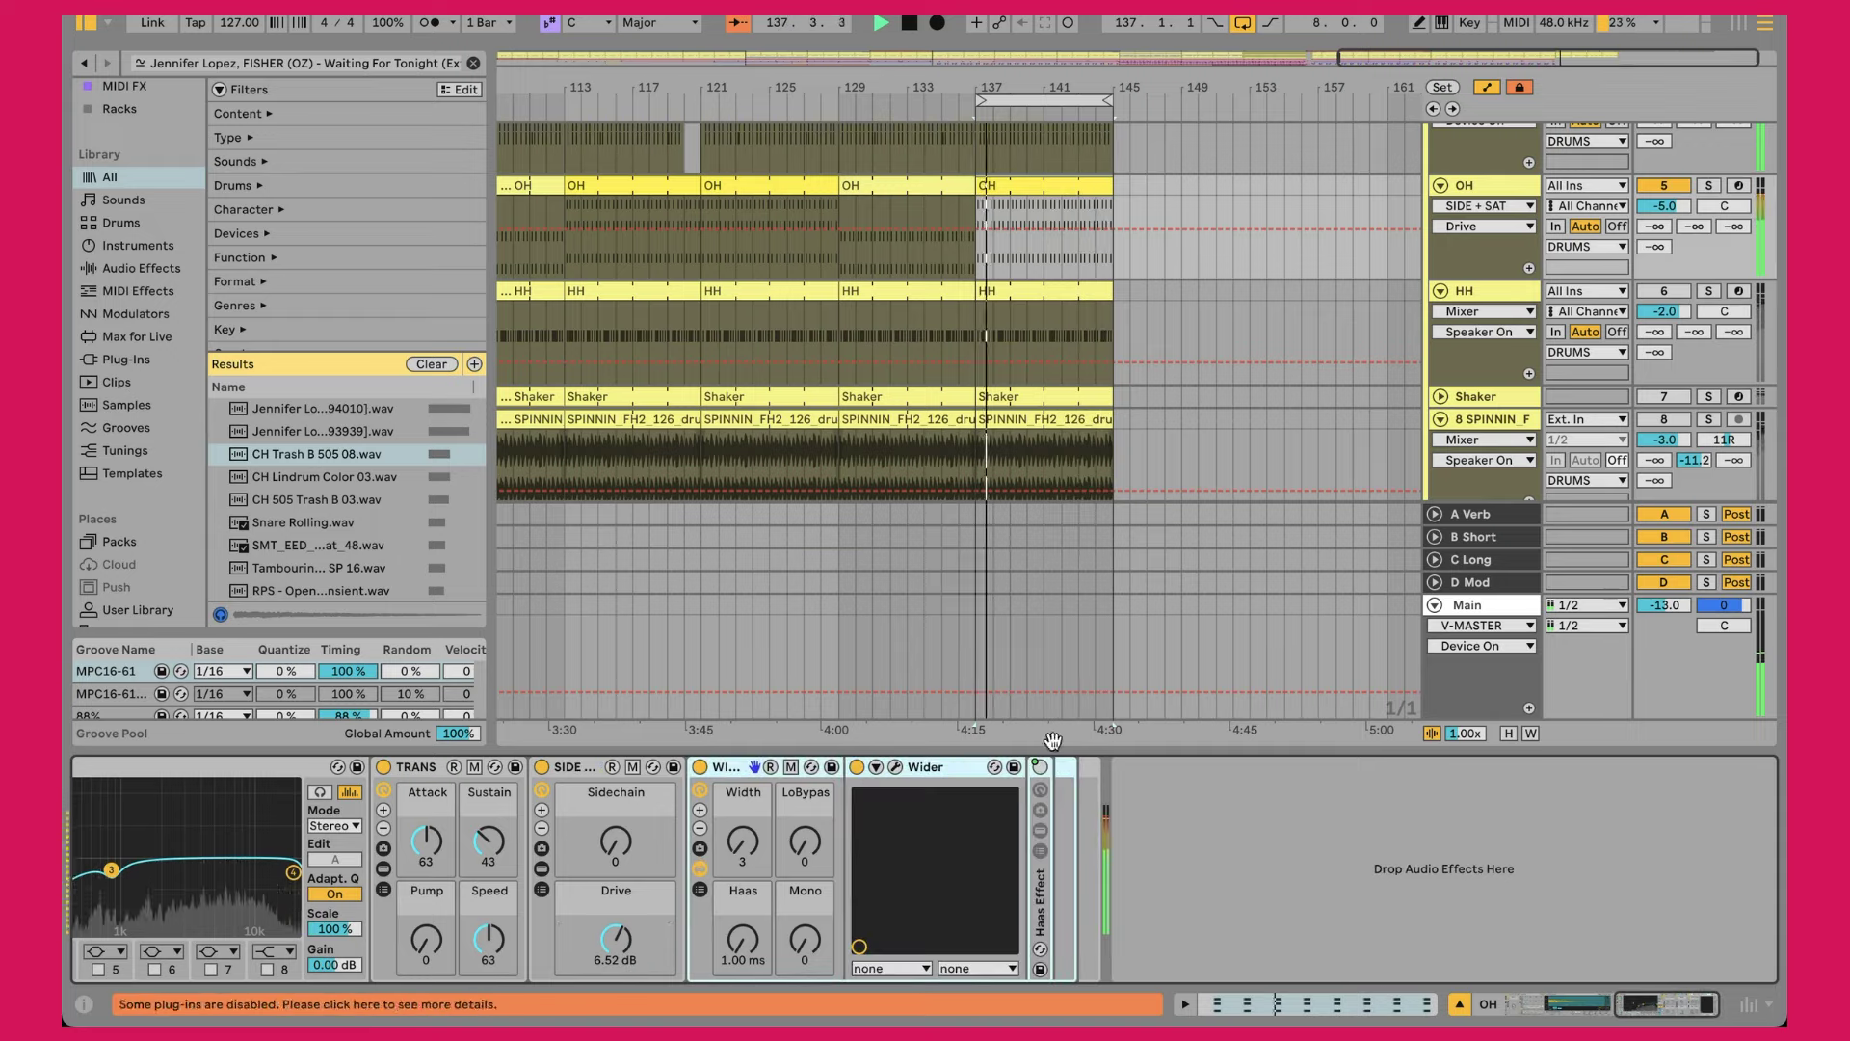
{"action": "left_click", "coordinate": [895, 766]}
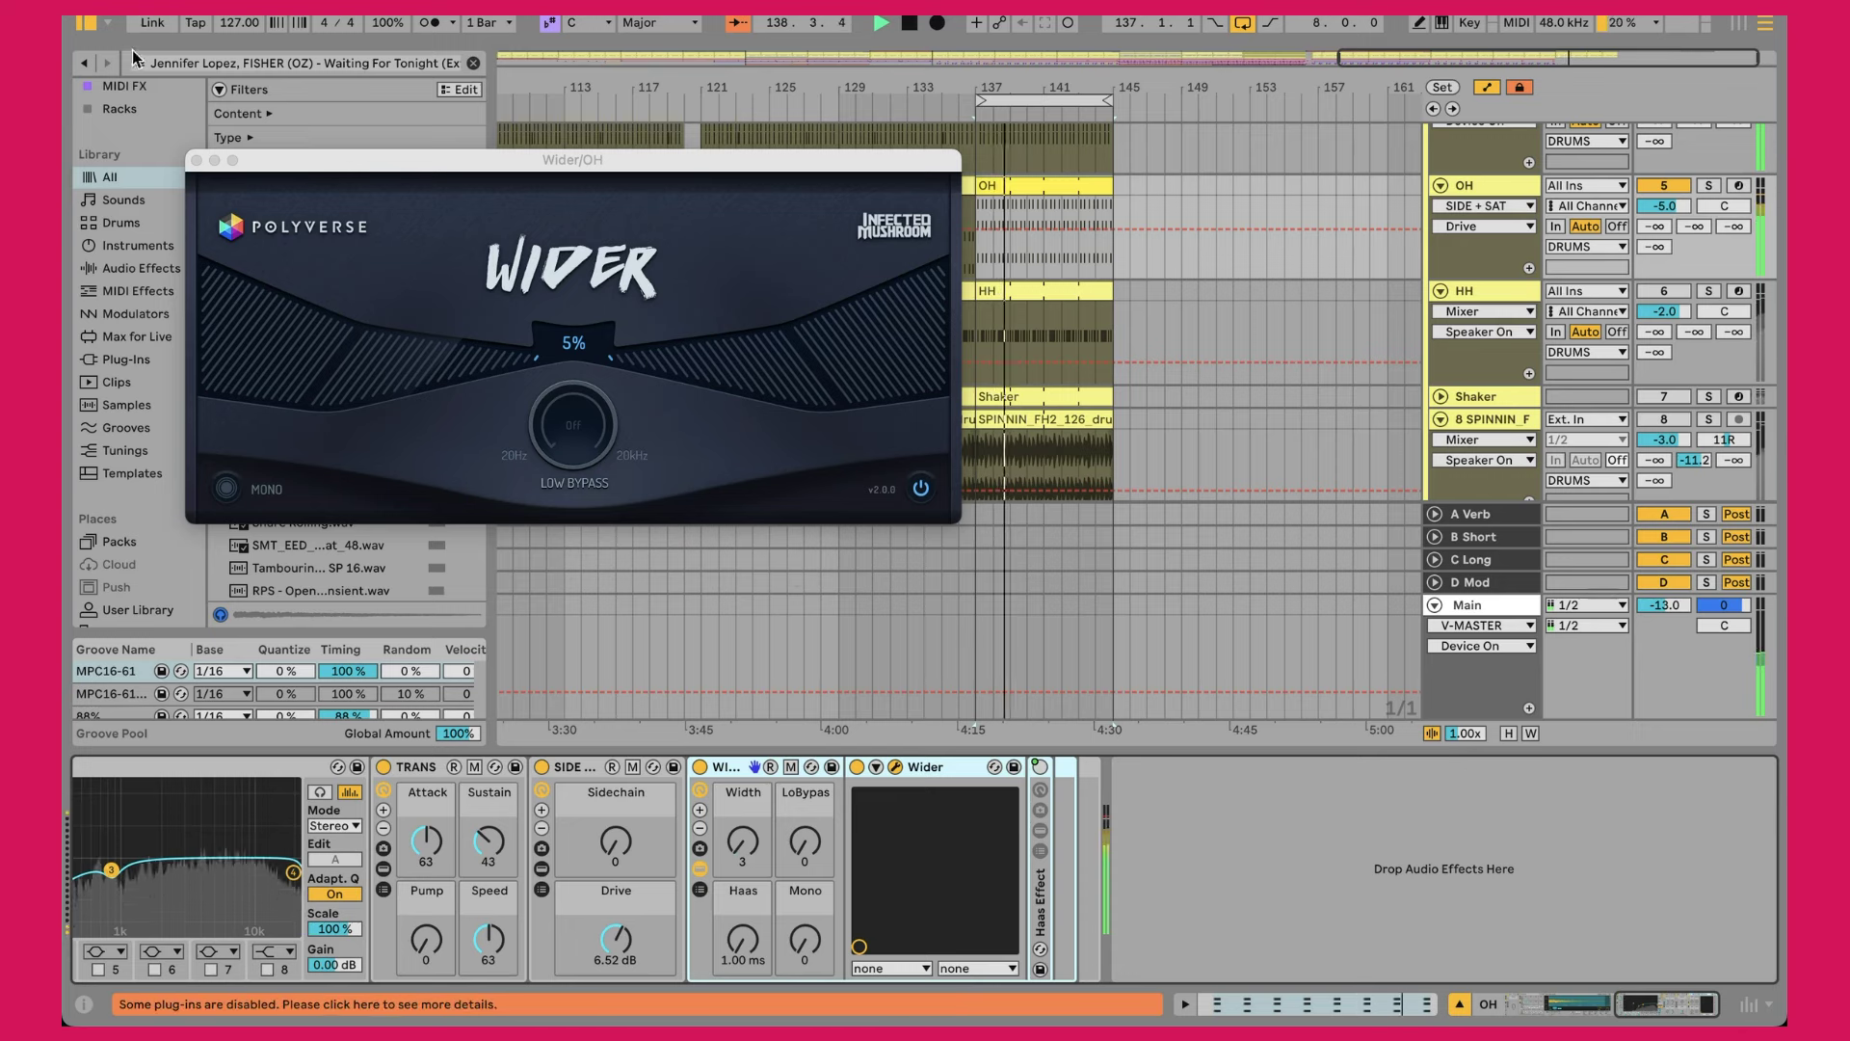
{"action": "left_click", "coordinate": [196, 160]}
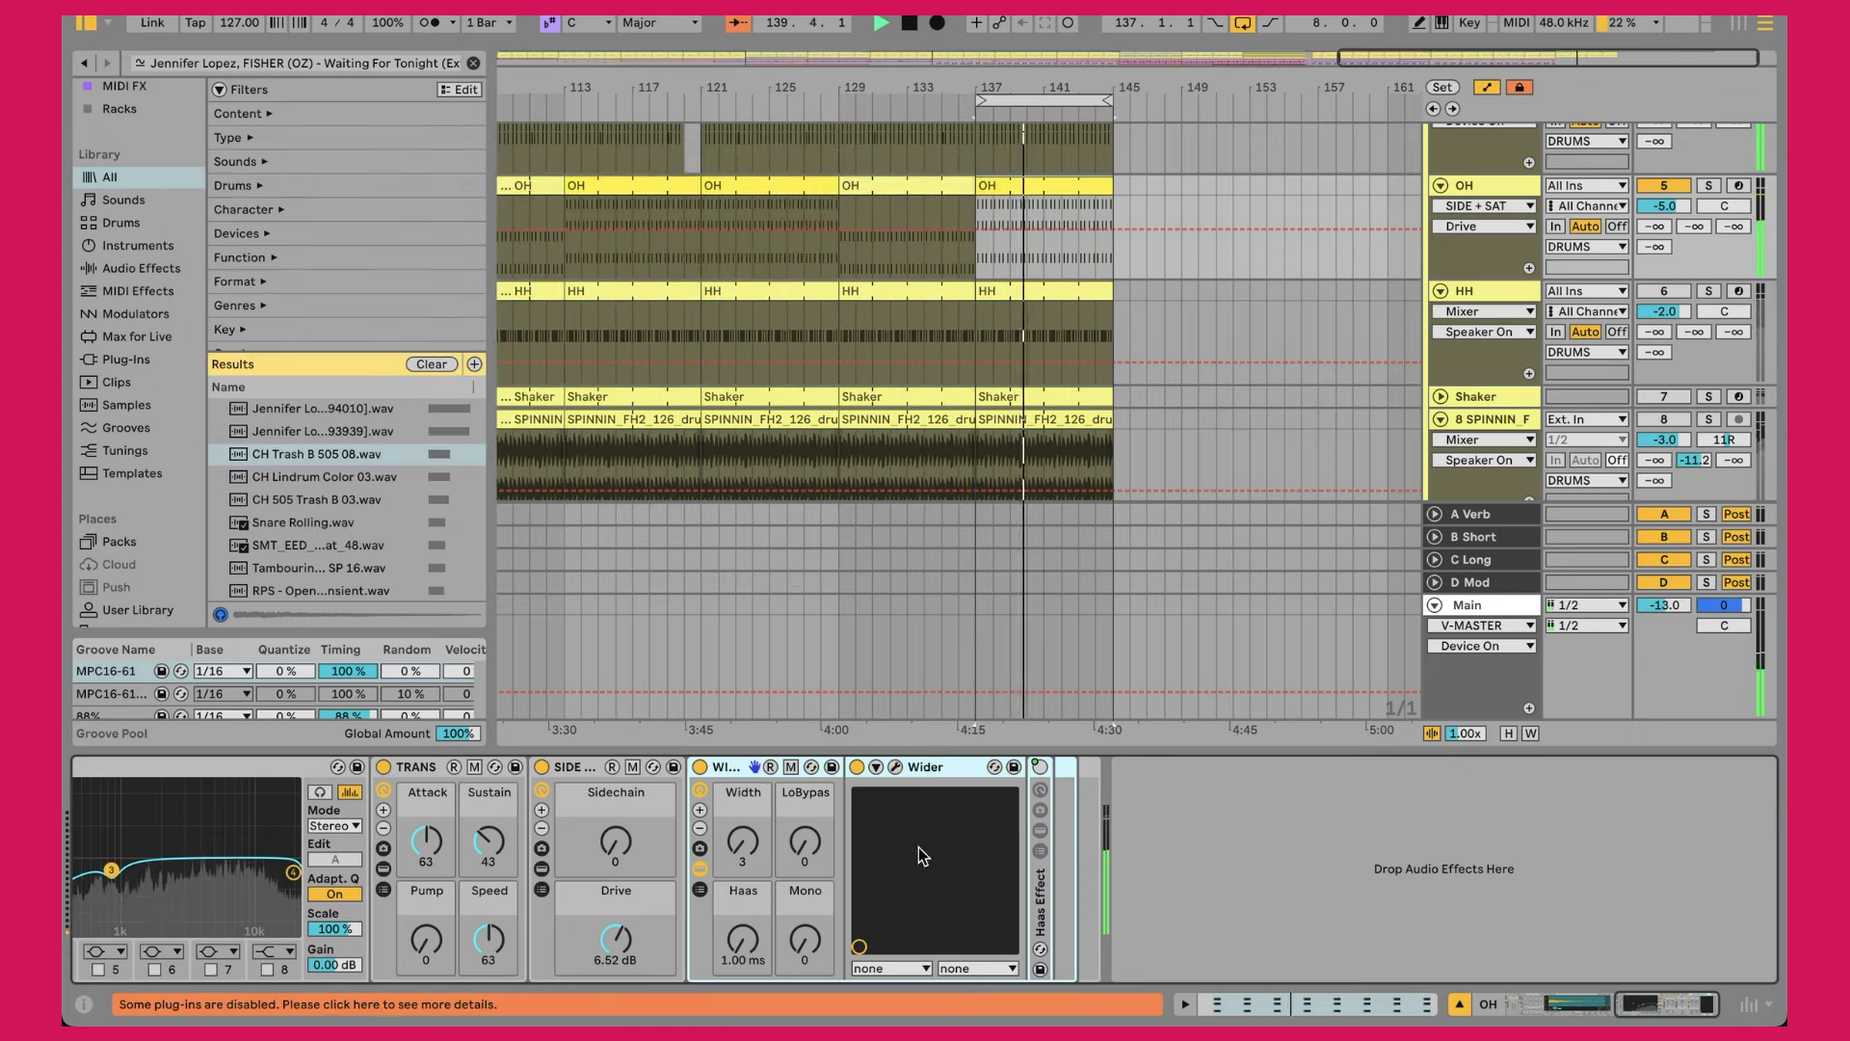
{"action": "left_click", "coordinate": [700, 869]}
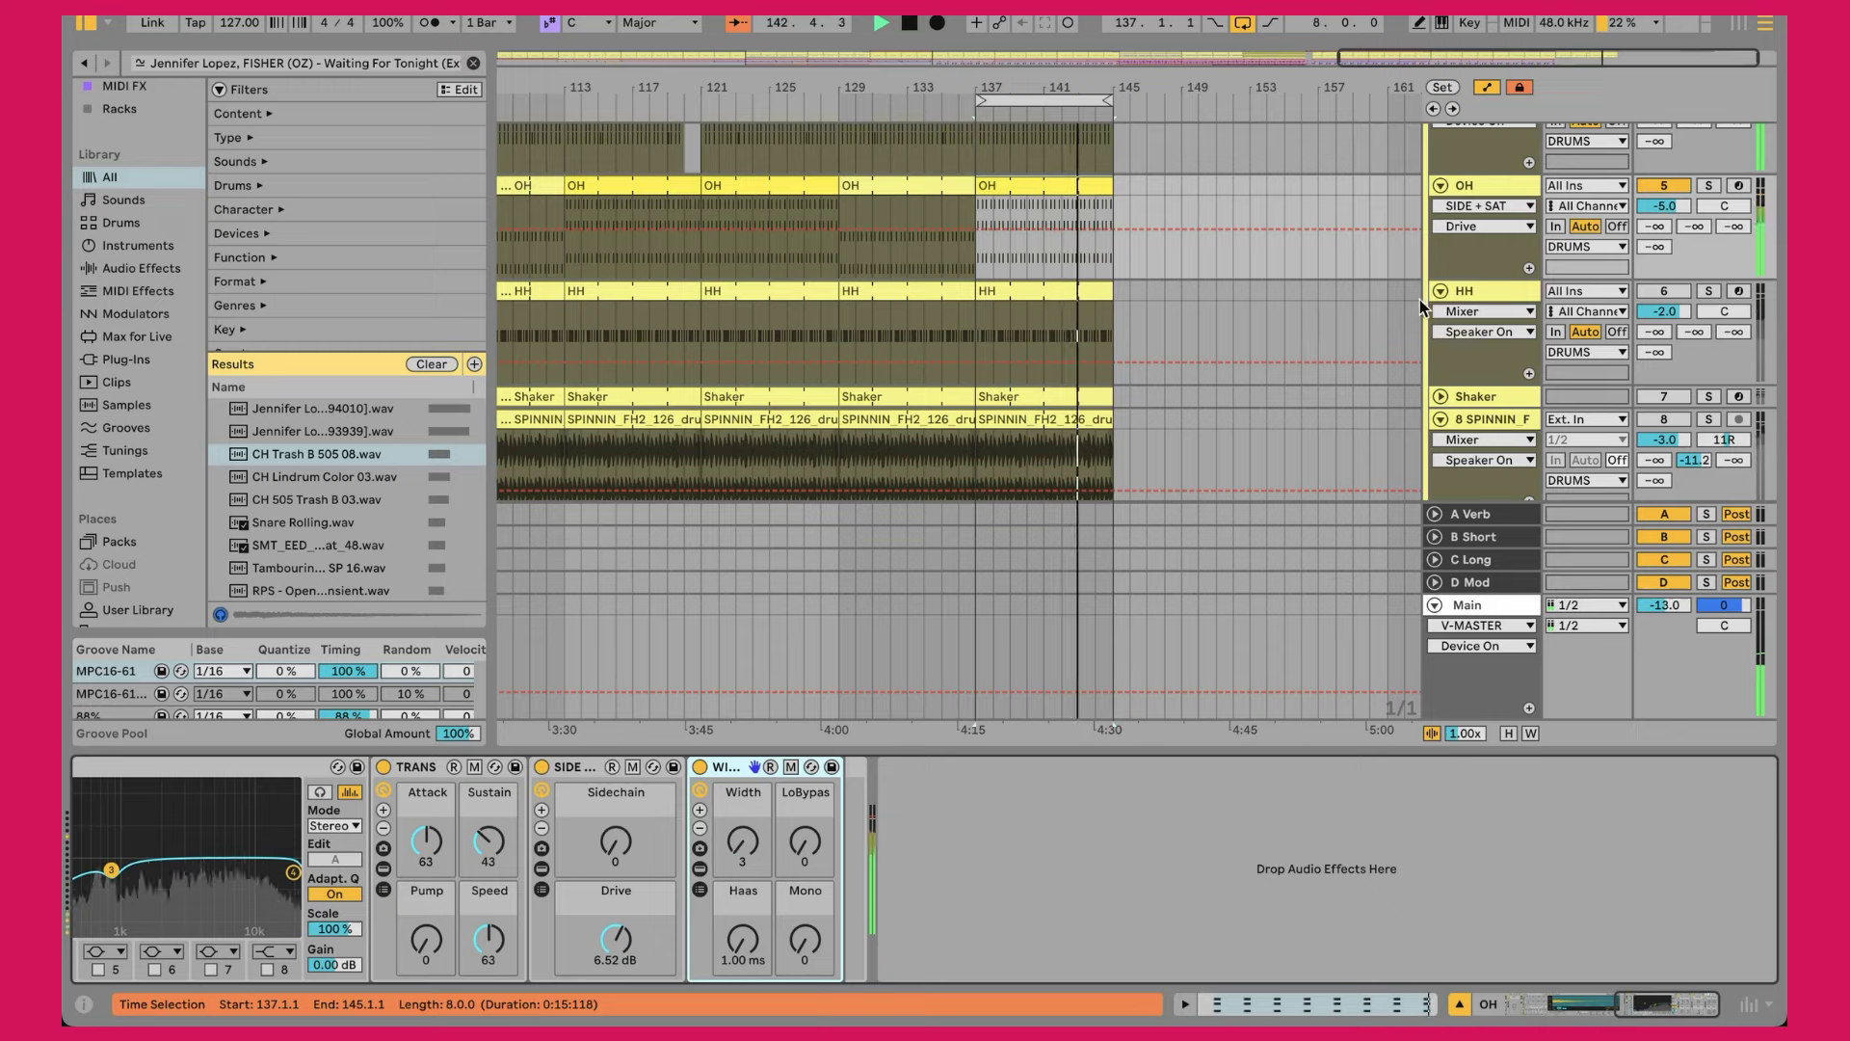
Step: Activate the HH track and open its clip at bar 137 to examine the PIV_DJK_CLOSED_HAT_05 note pattern
{"action": "left_click", "coordinate": [1471, 297]}
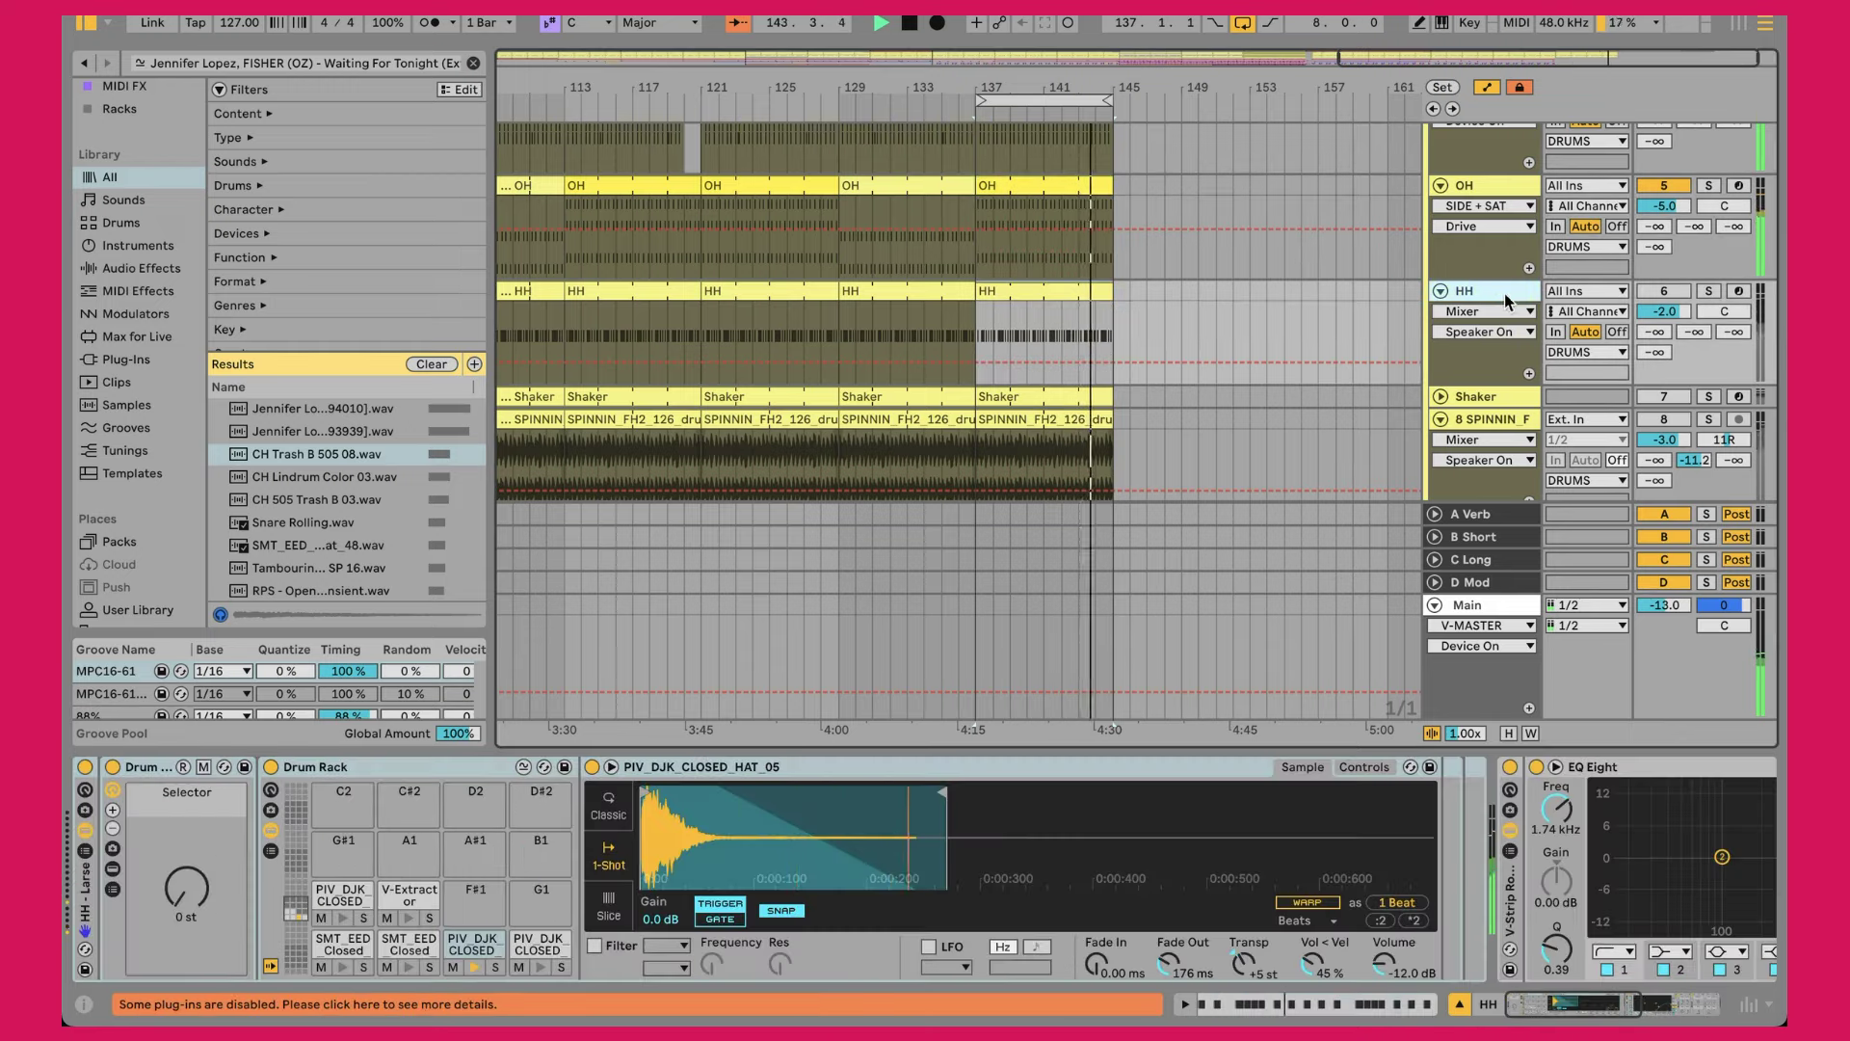
{"action": "left_click", "coordinate": [1652, 289]}
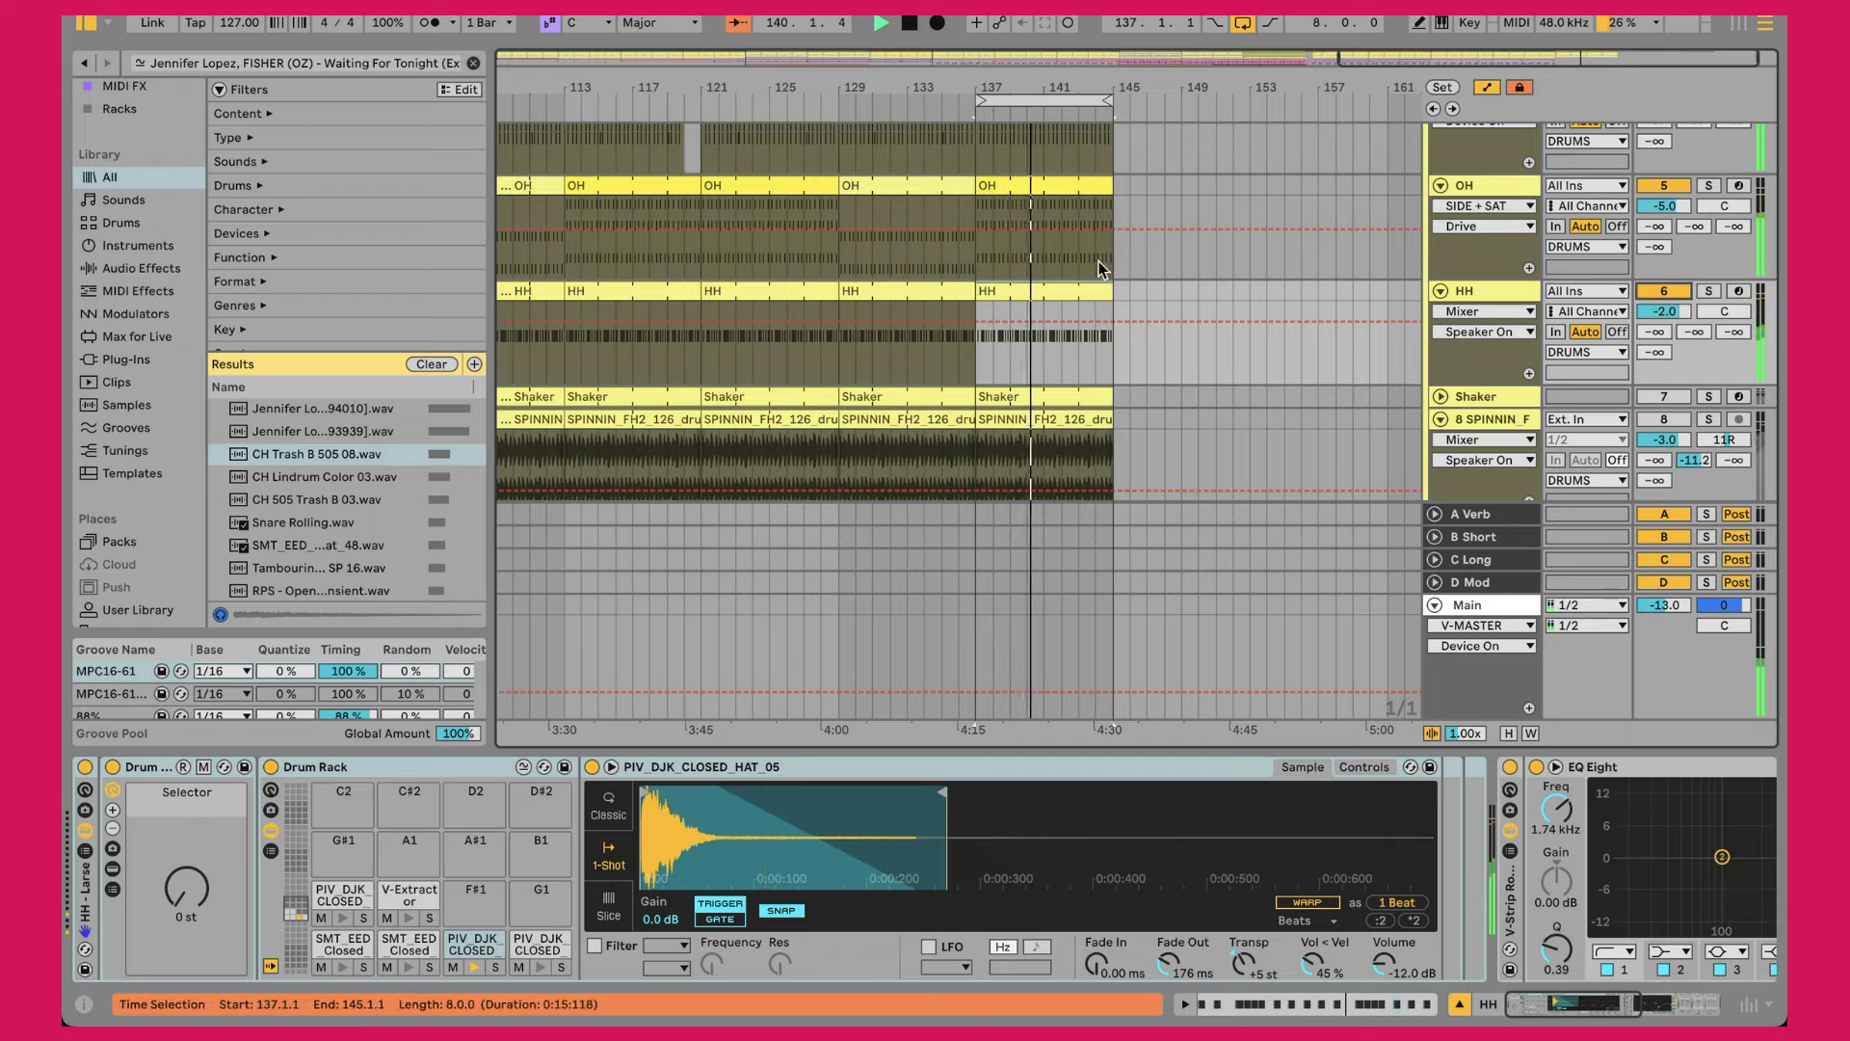
{"action": "double_click", "coordinate": [1027, 332]}
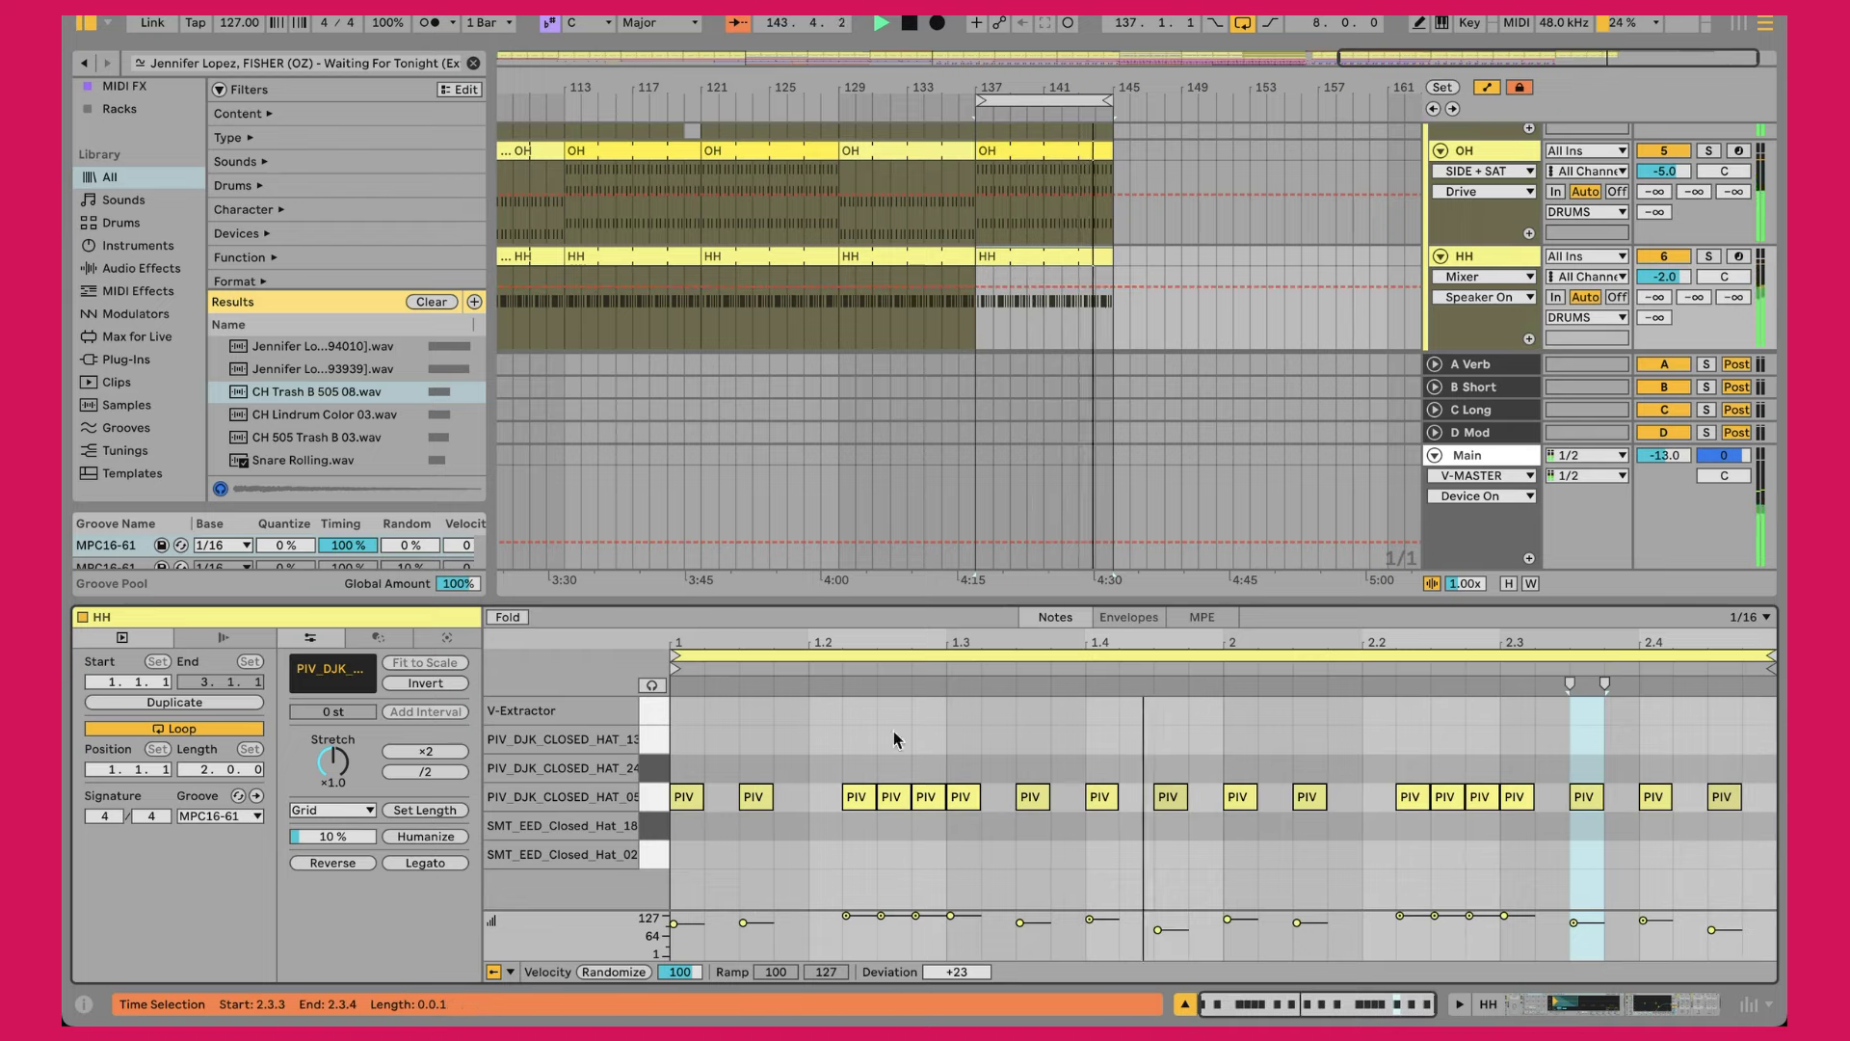
{"action": "left_click", "coordinate": [739, 756]}
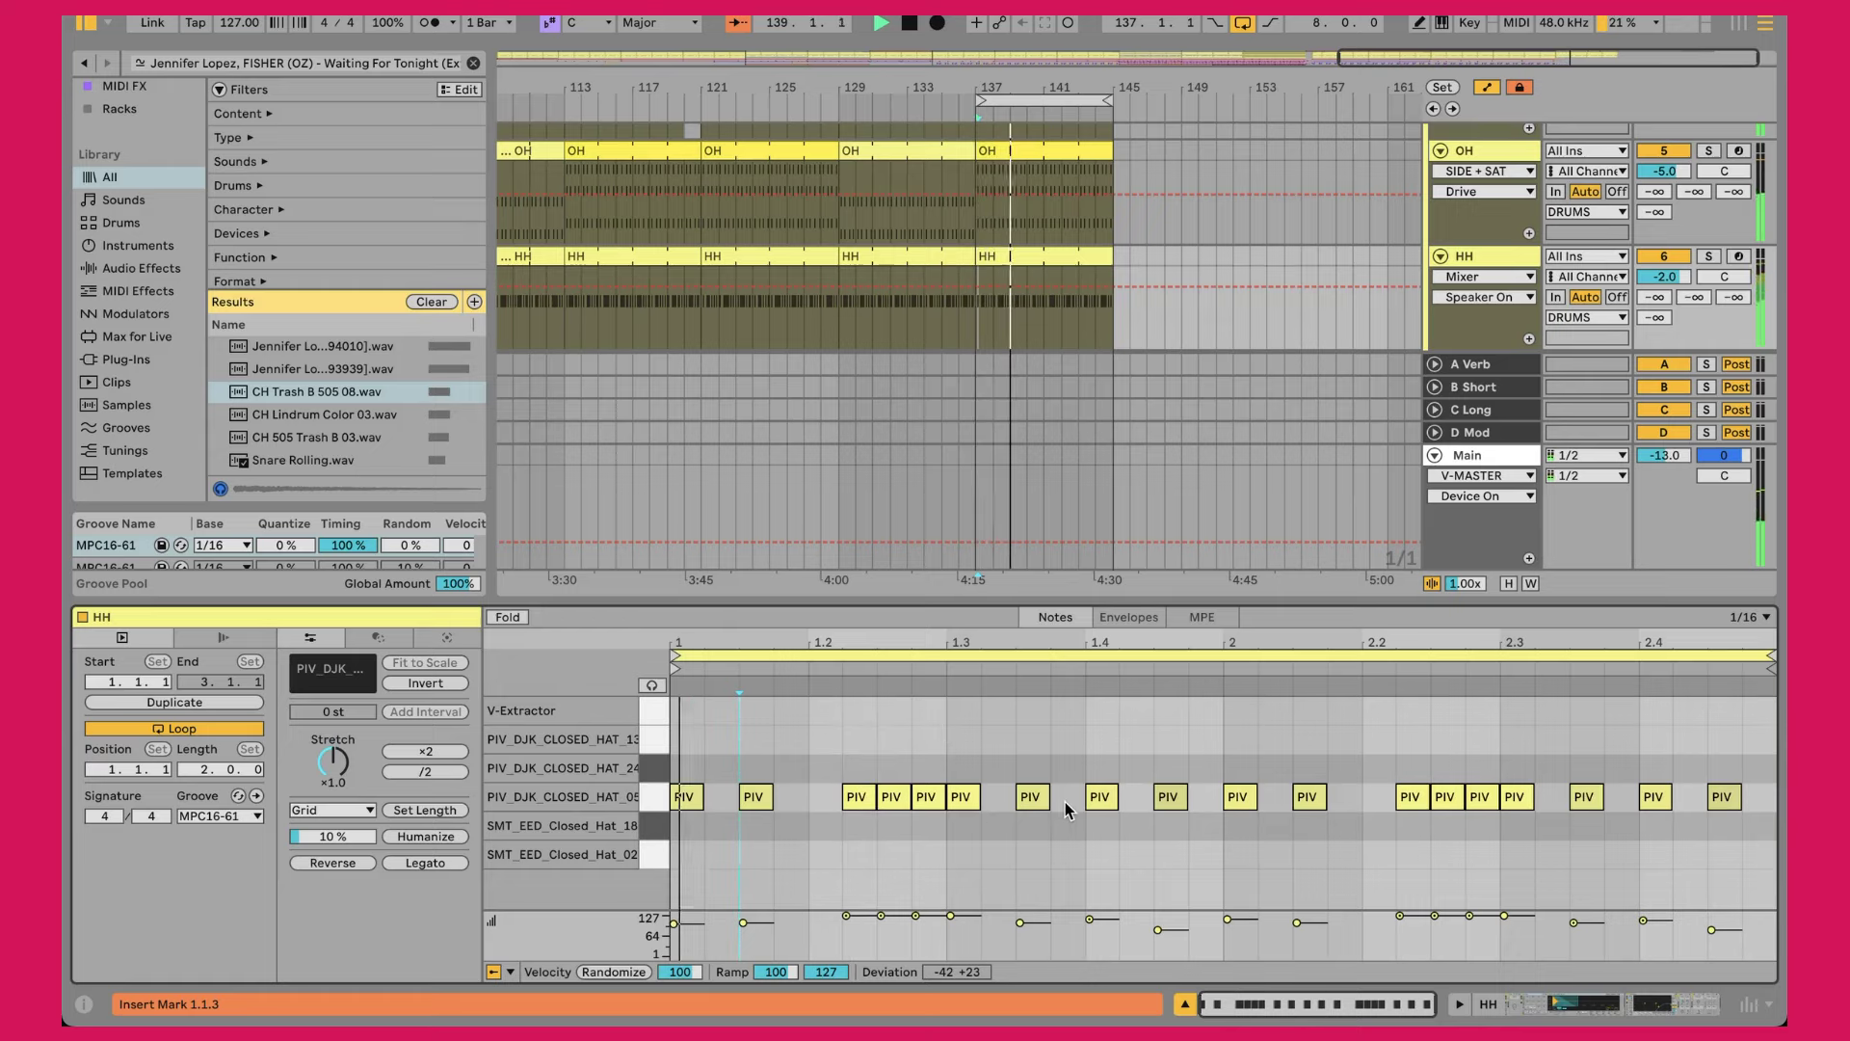
{"action": "left_click", "coordinate": [940, 727]}
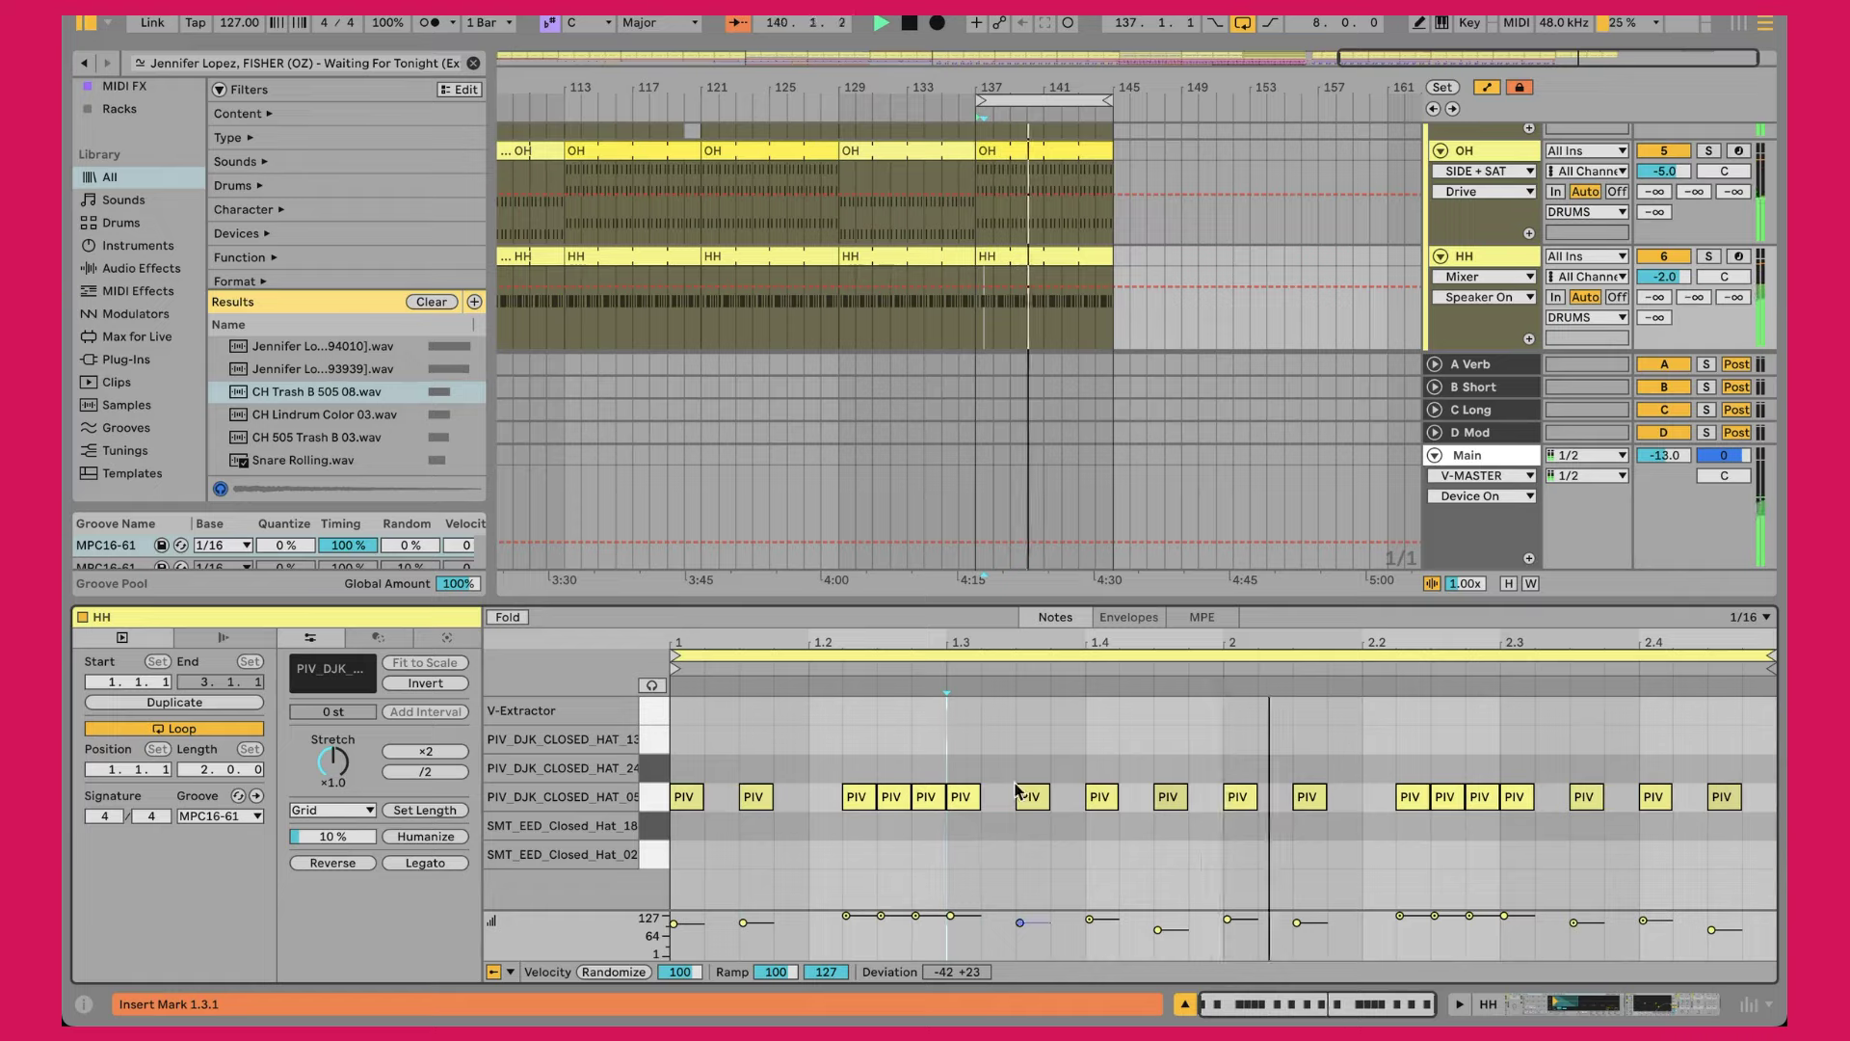
Step: Return to the HH track's device chain and set the drum rack's Selector to +1 st
{"action": "left_click", "coordinate": [1479, 259]}
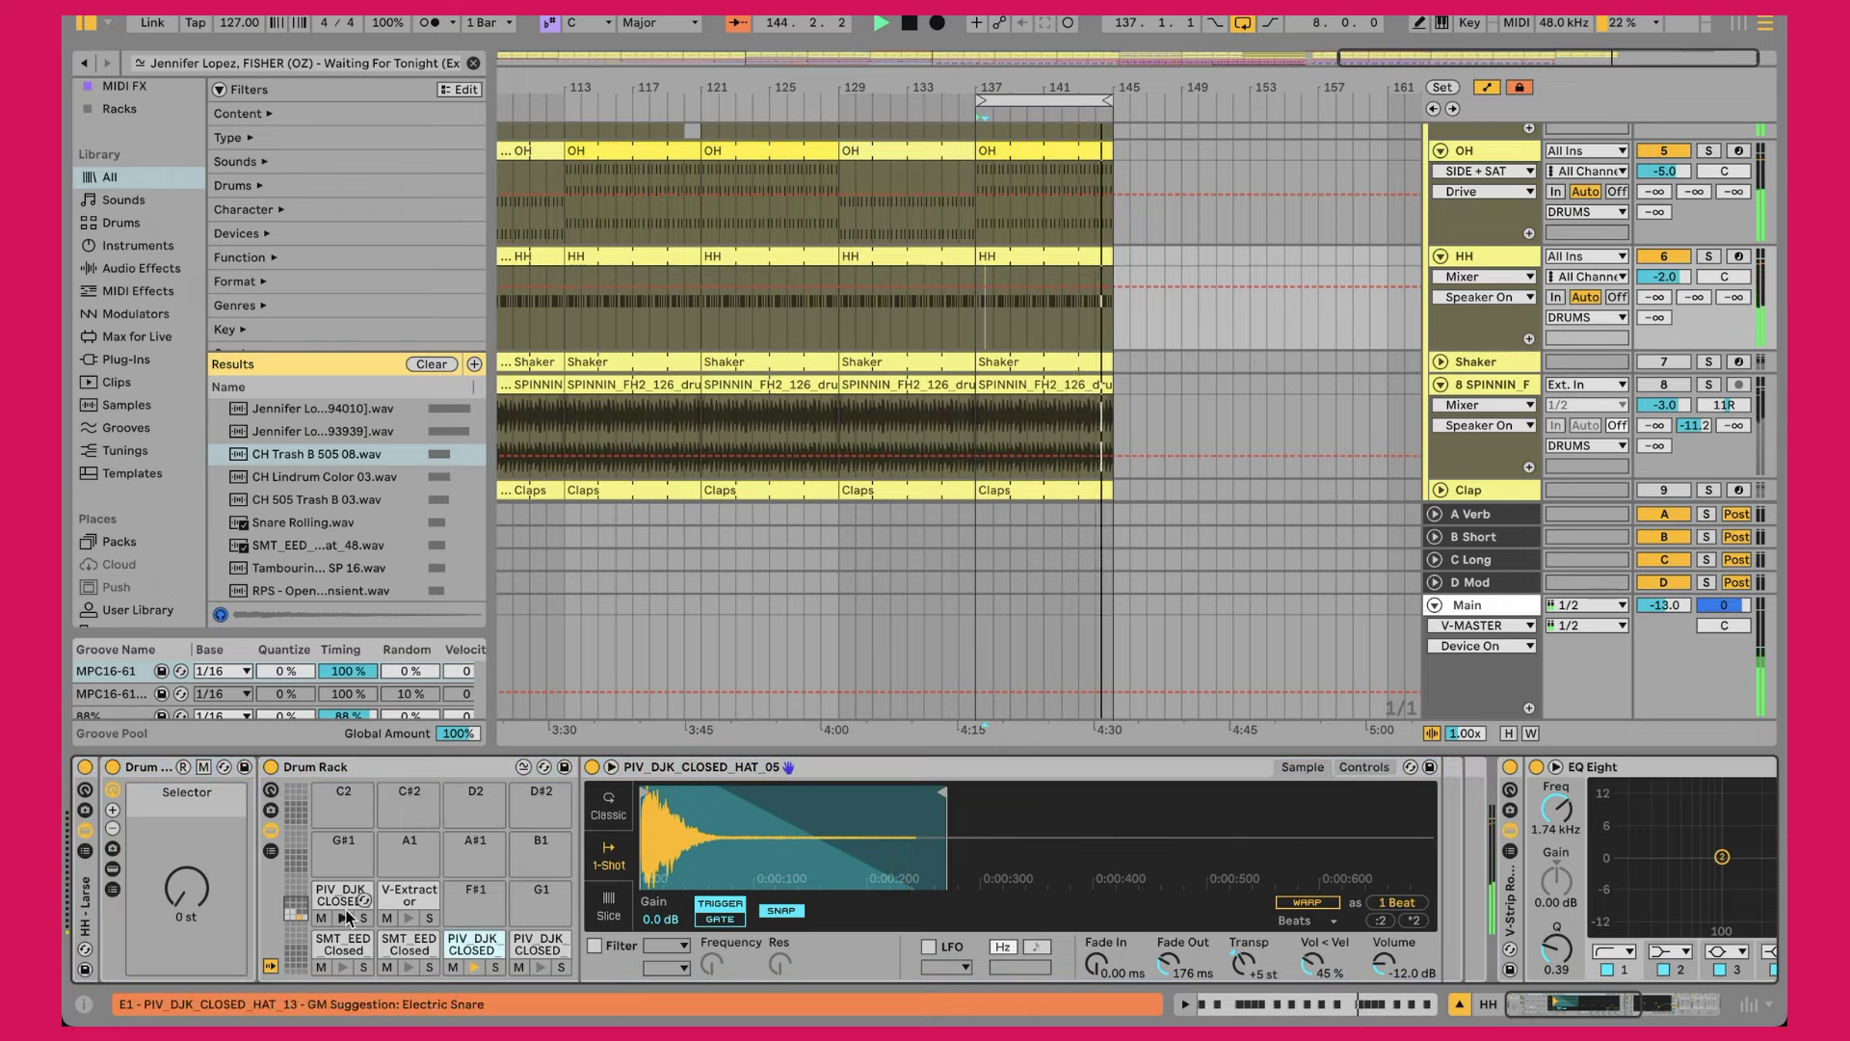
{"action": "left_click", "coordinate": [186, 886]}
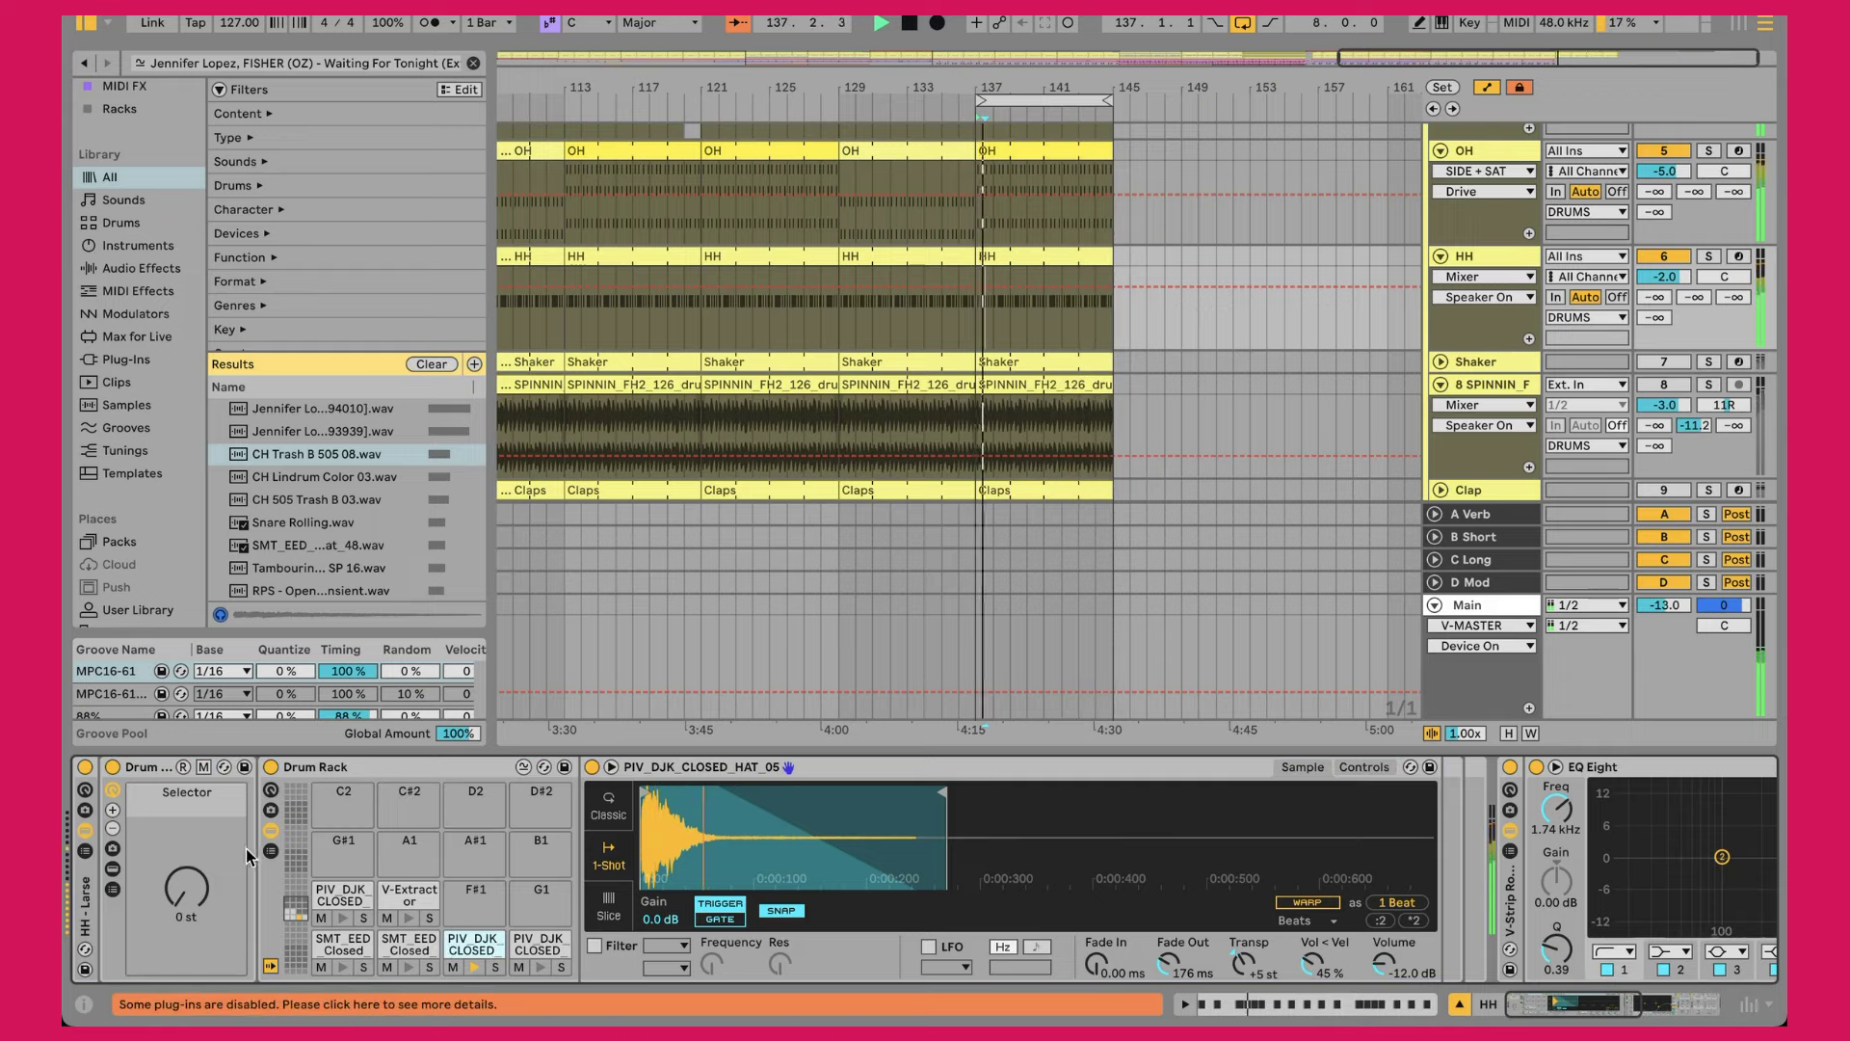
{"action": "key", "text": "Up"}
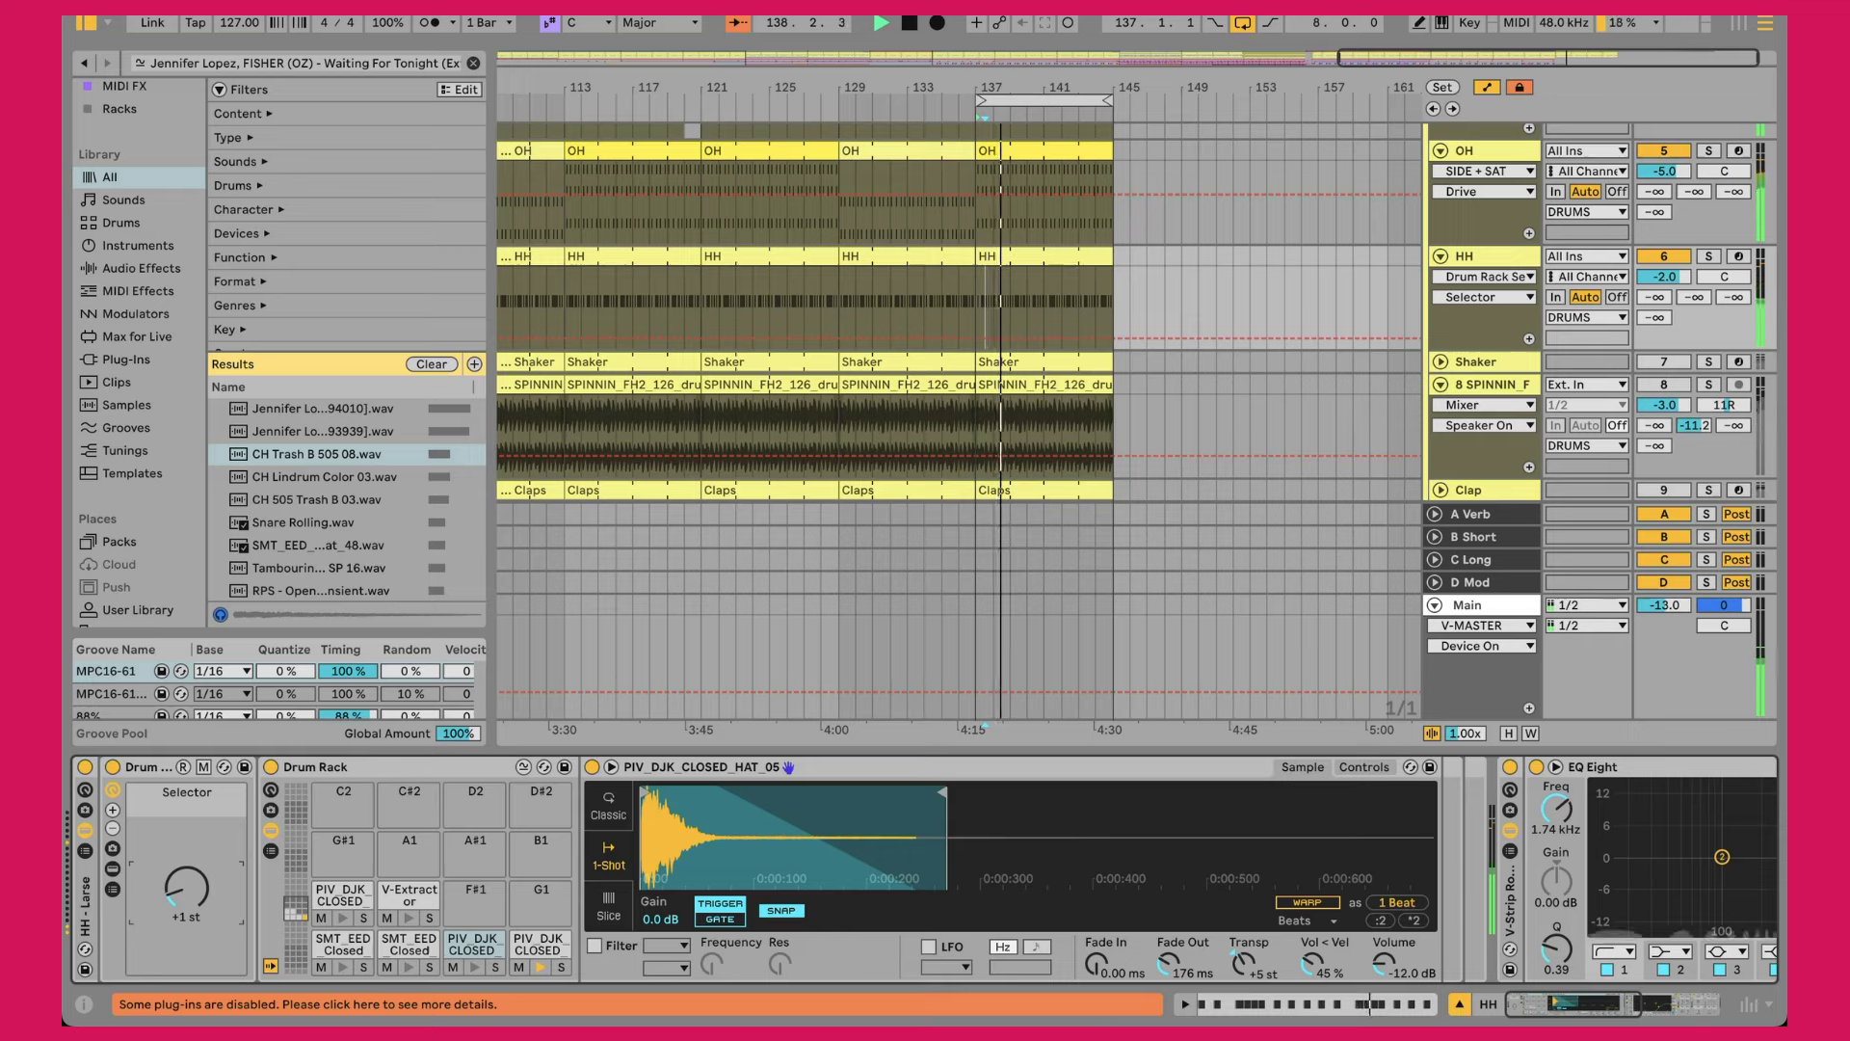
Step: Try the HH drum rack's Selector at +2 st, and set it to 0 st
{"action": "key", "text": "Up"}
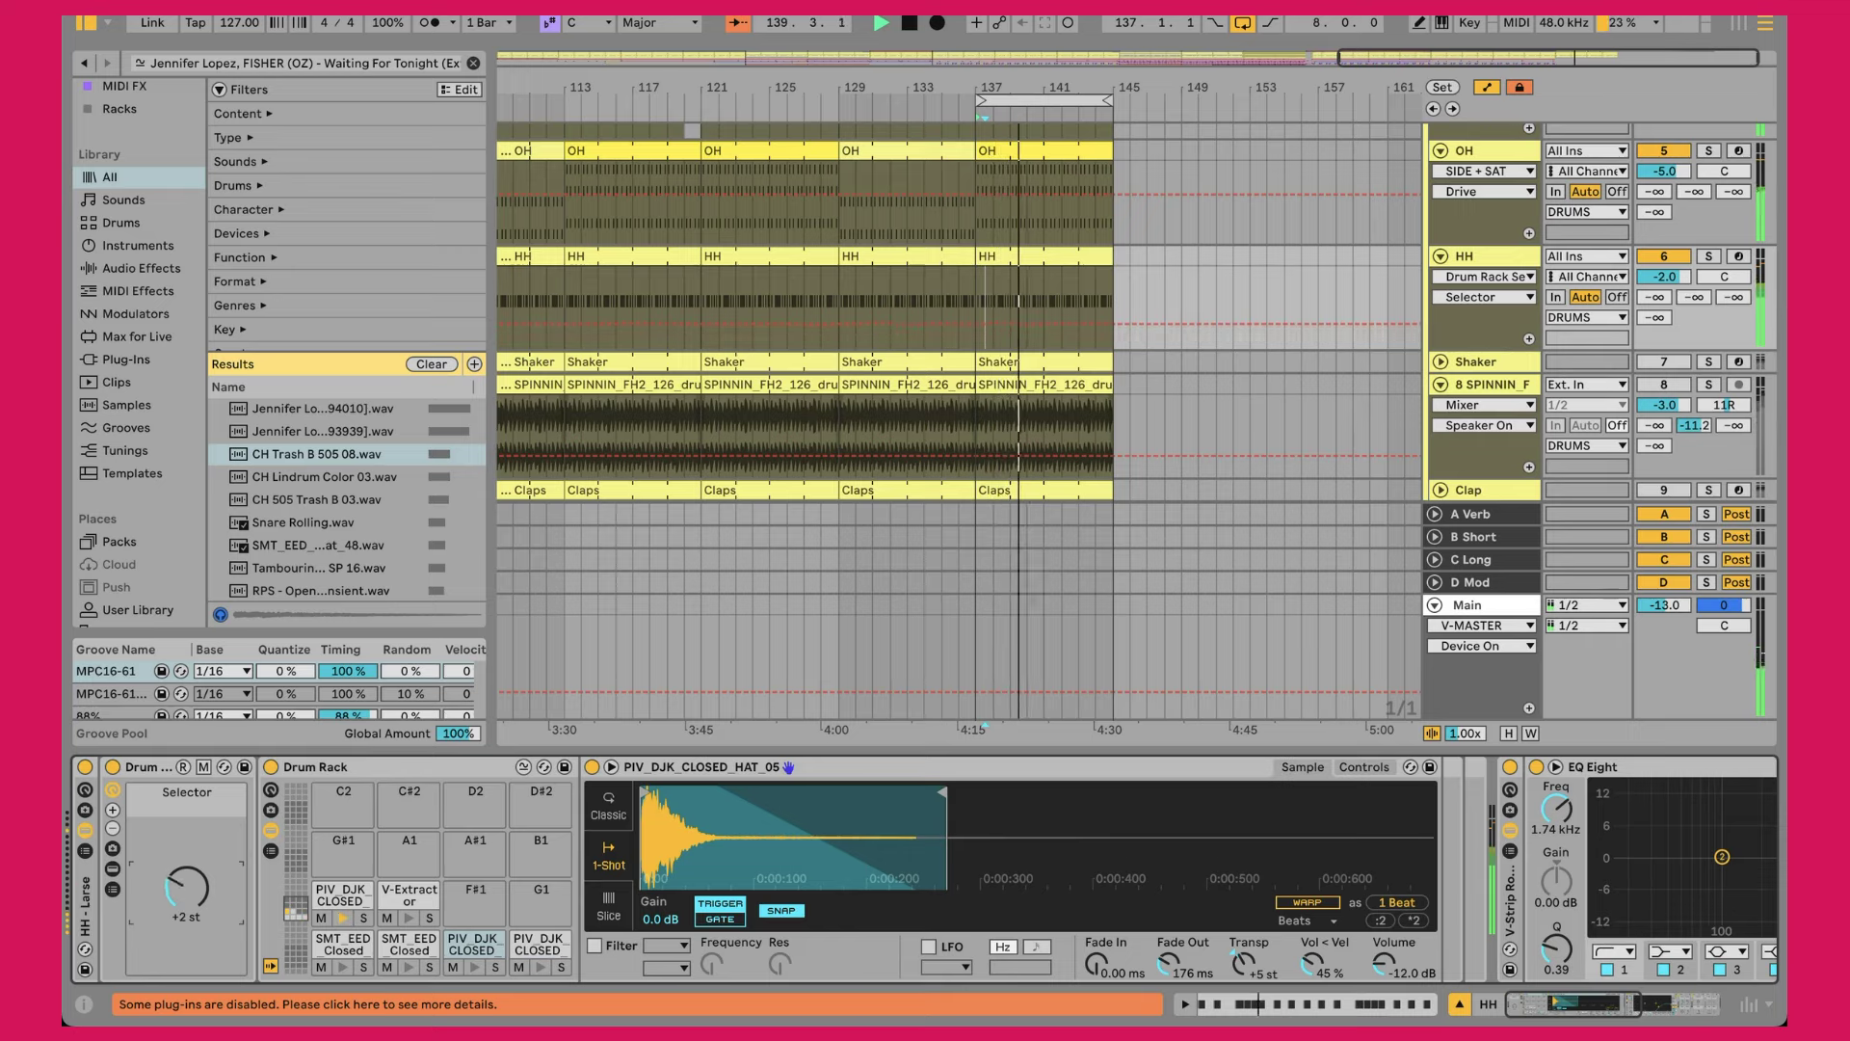
{"action": "key", "text": "Down"}
{"action": "key", "text": "Down"}
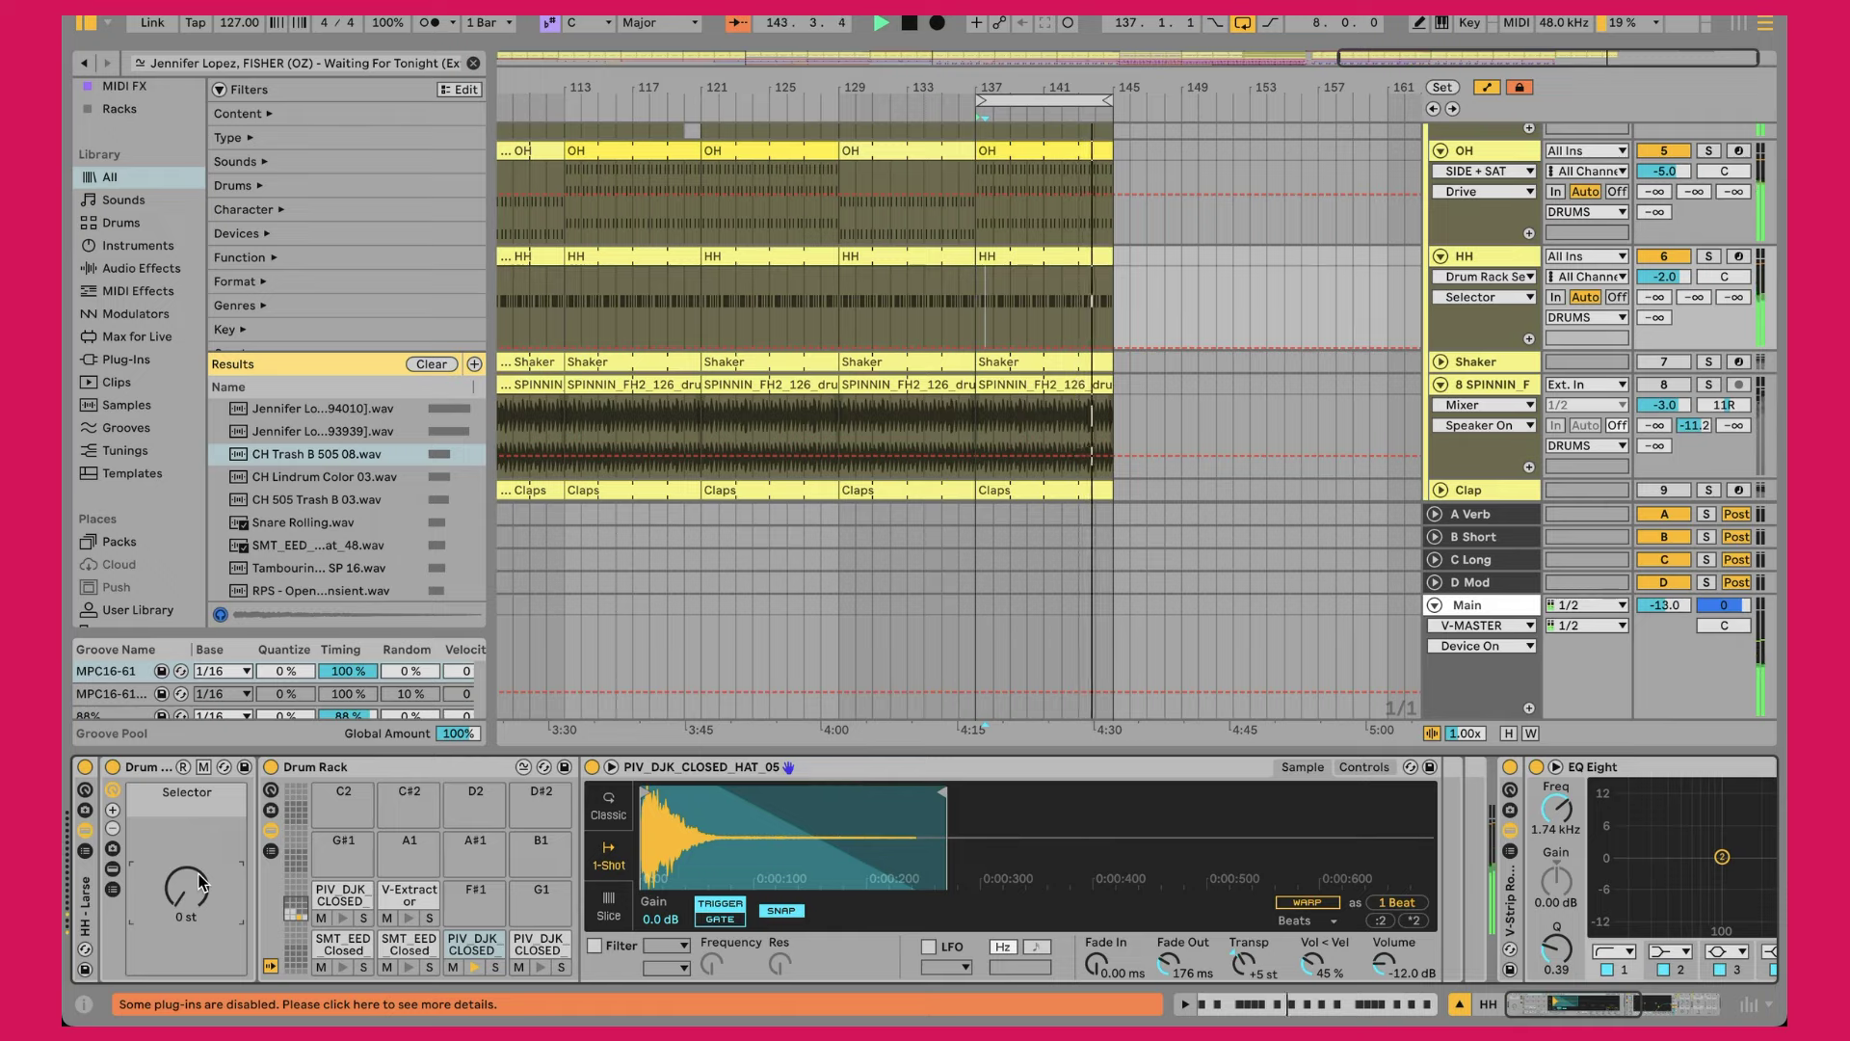
Step: Examine the HH track's EQ Eight low cut, its TRANS rack and the Drive control of its SIDE + SAT rack
{"action": "scroll", "coordinate": [942, 771], "scroll_direction": "right", "scroll_amount": 10}
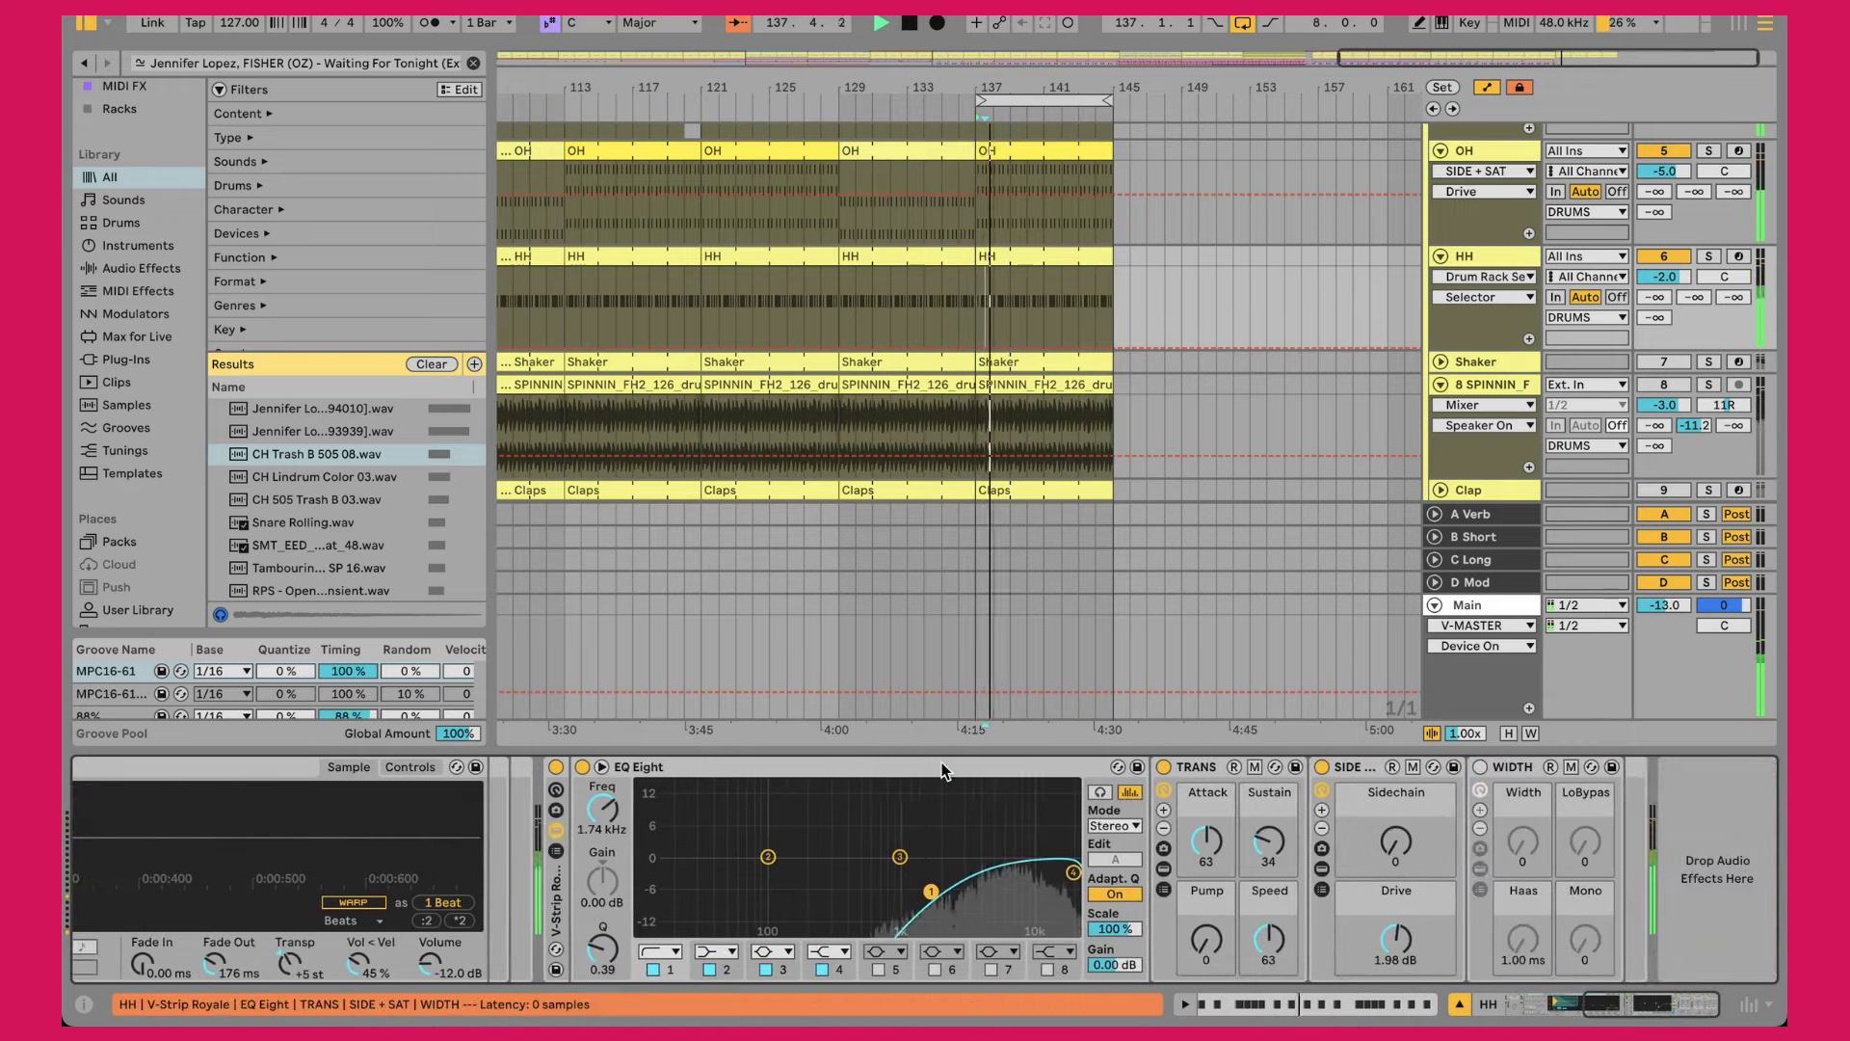
{"action": "left_click", "coordinate": [942, 771]}
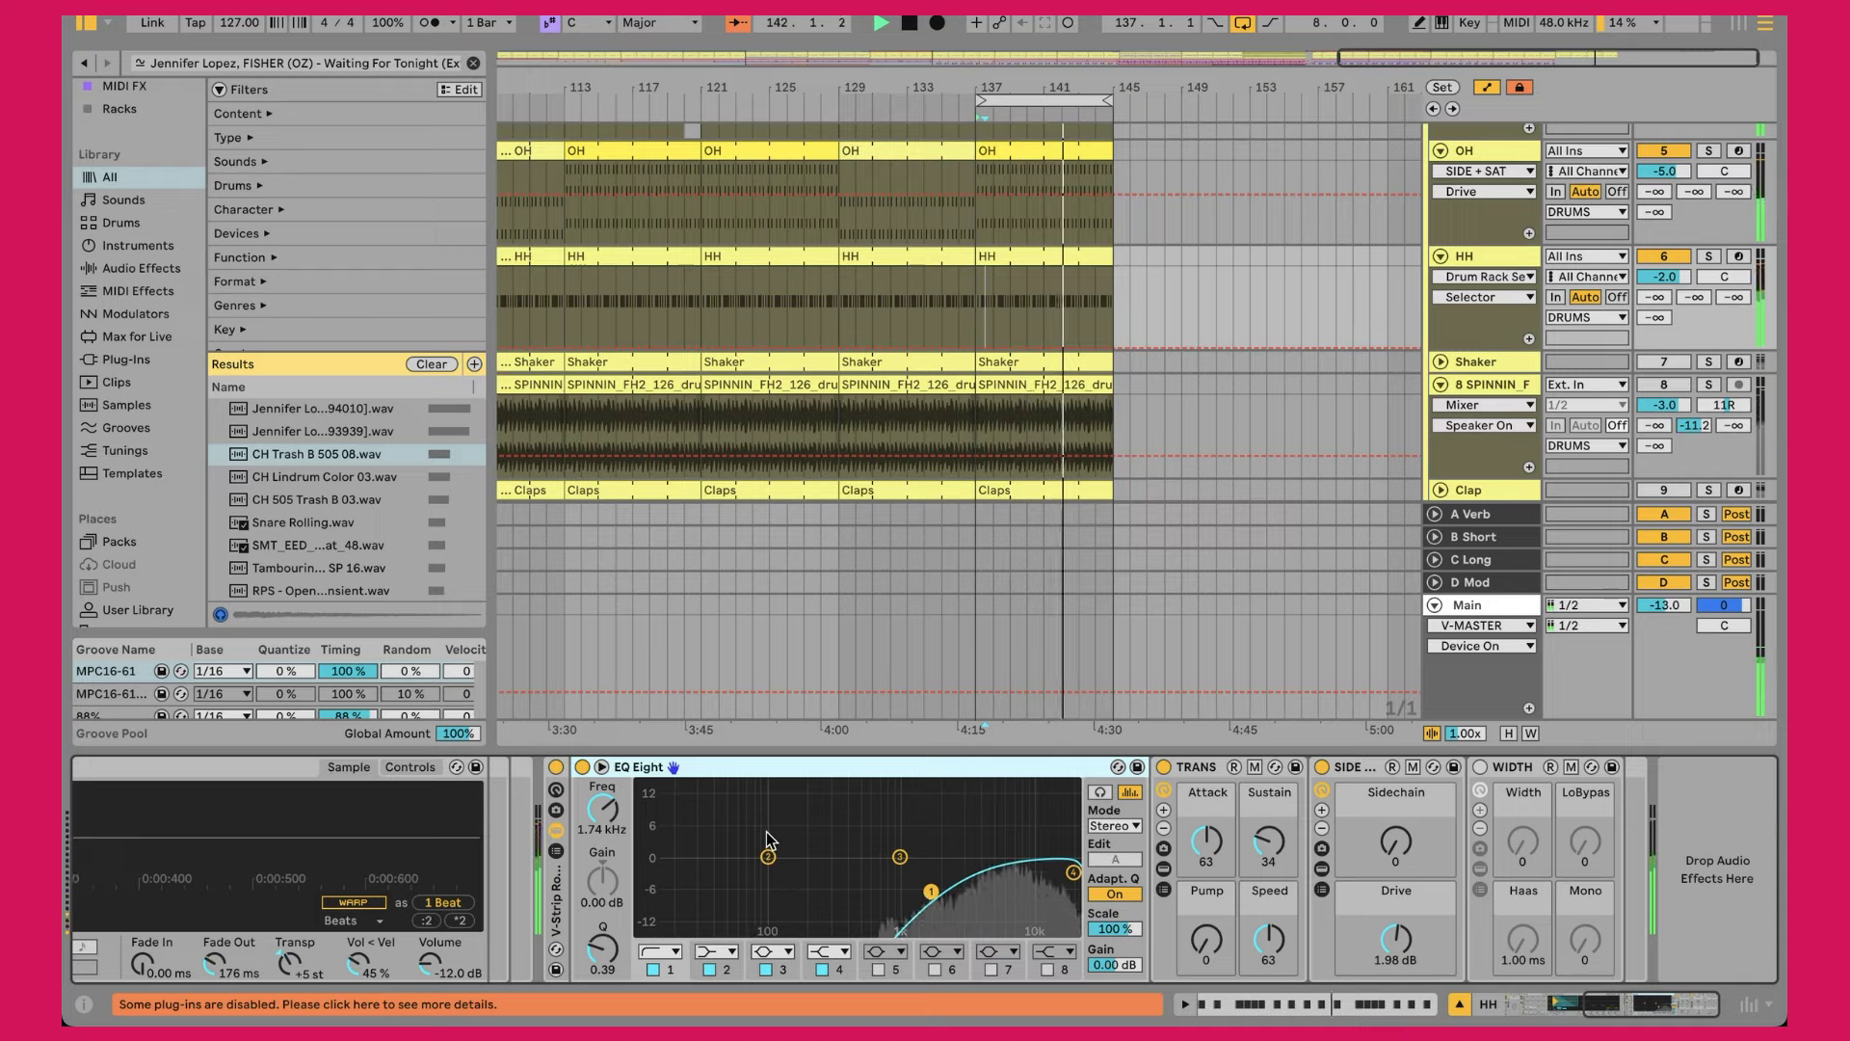
{"action": "left_click", "coordinate": [1242, 808]}
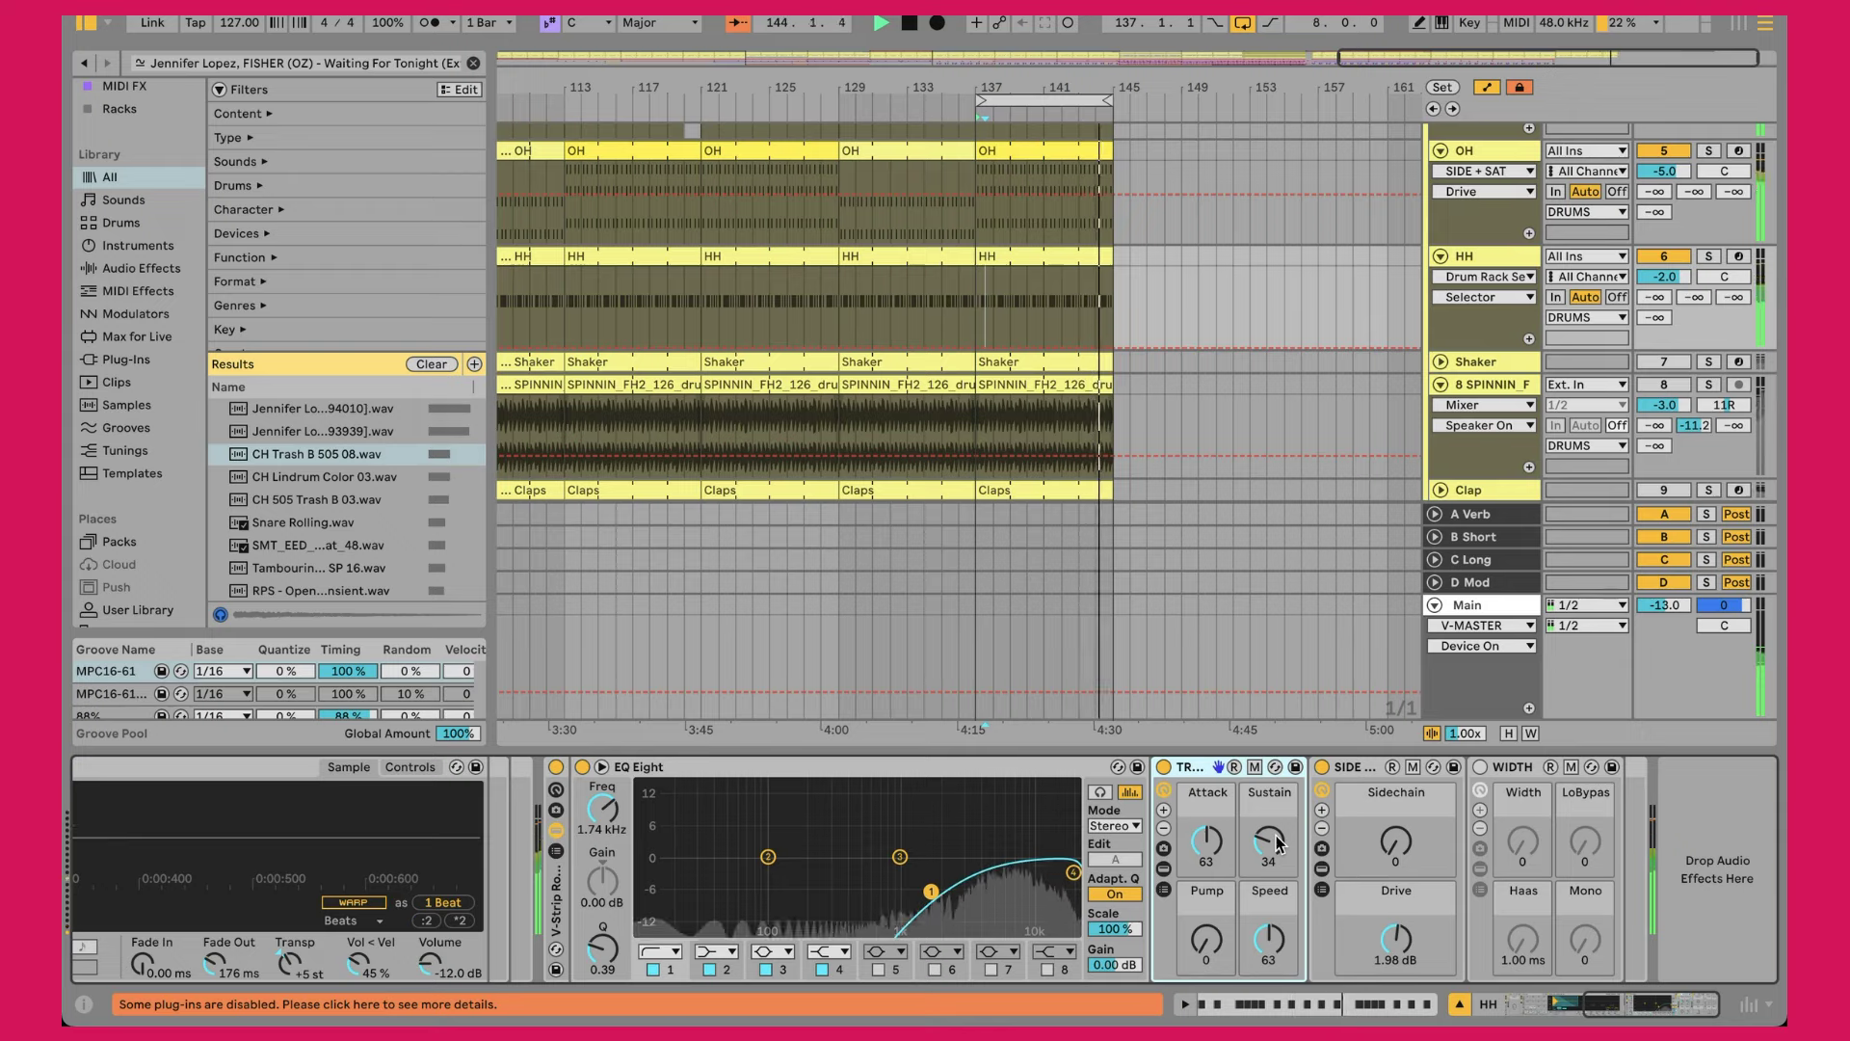
{"action": "left_click", "coordinate": [1392, 927]}
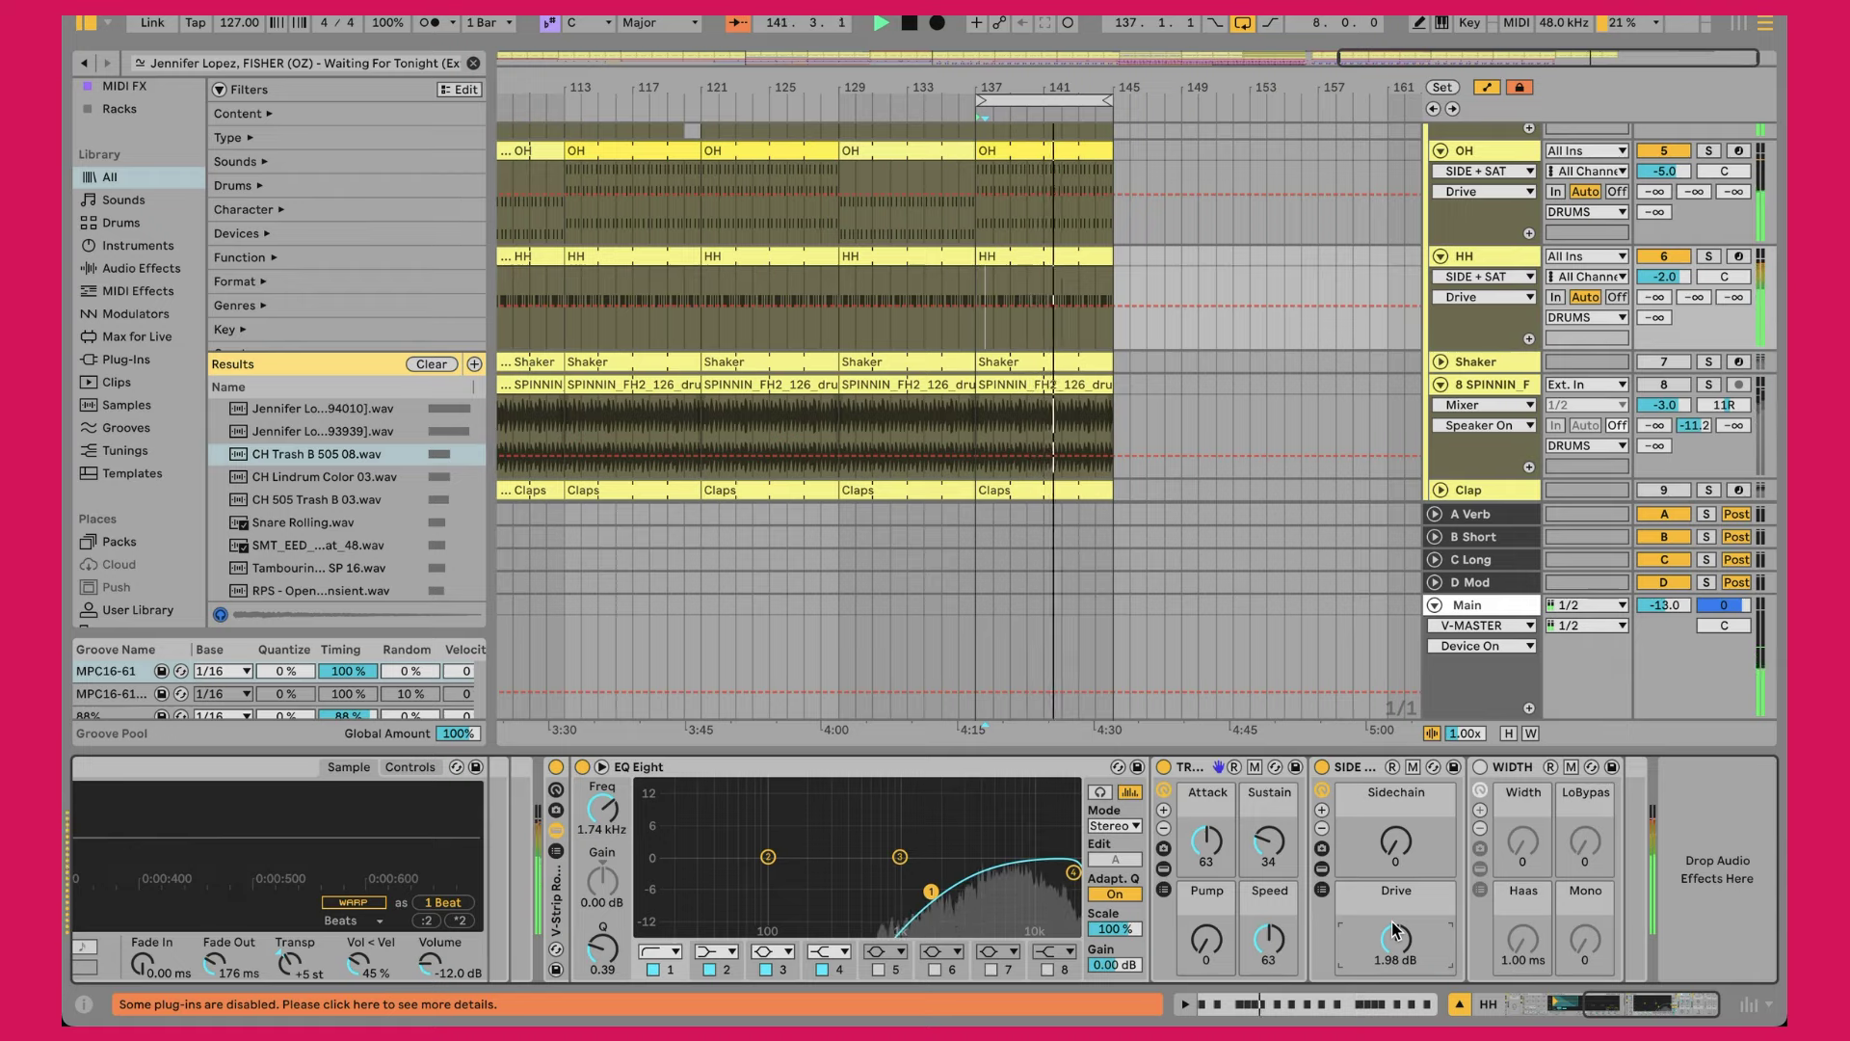
Step: Activate and unfold the Shaker track, and open its clip at bar 137 to show the note pattern
{"action": "left_click", "coordinate": [1664, 361]}
{"action": "left_click", "coordinate": [1440, 361]}
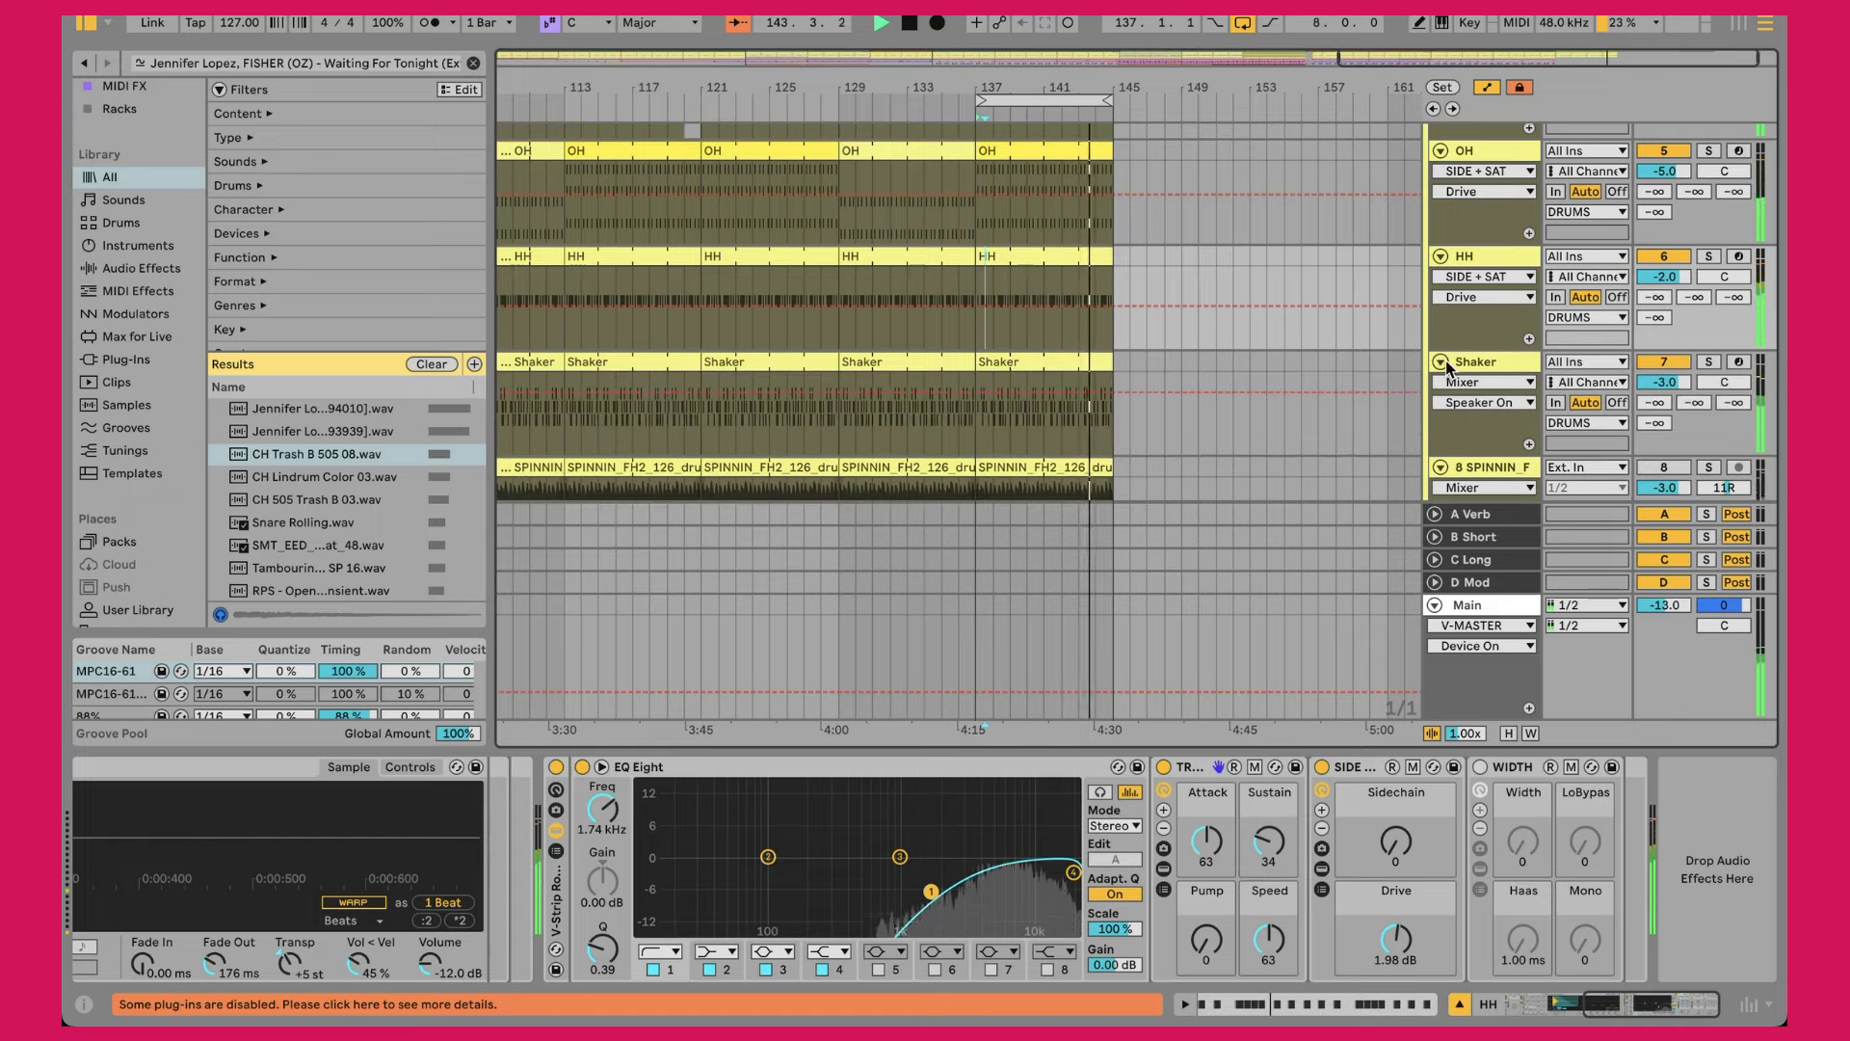
{"action": "left_click", "coordinate": [1045, 361]}
{"action": "double_click", "coordinate": [1045, 360]}
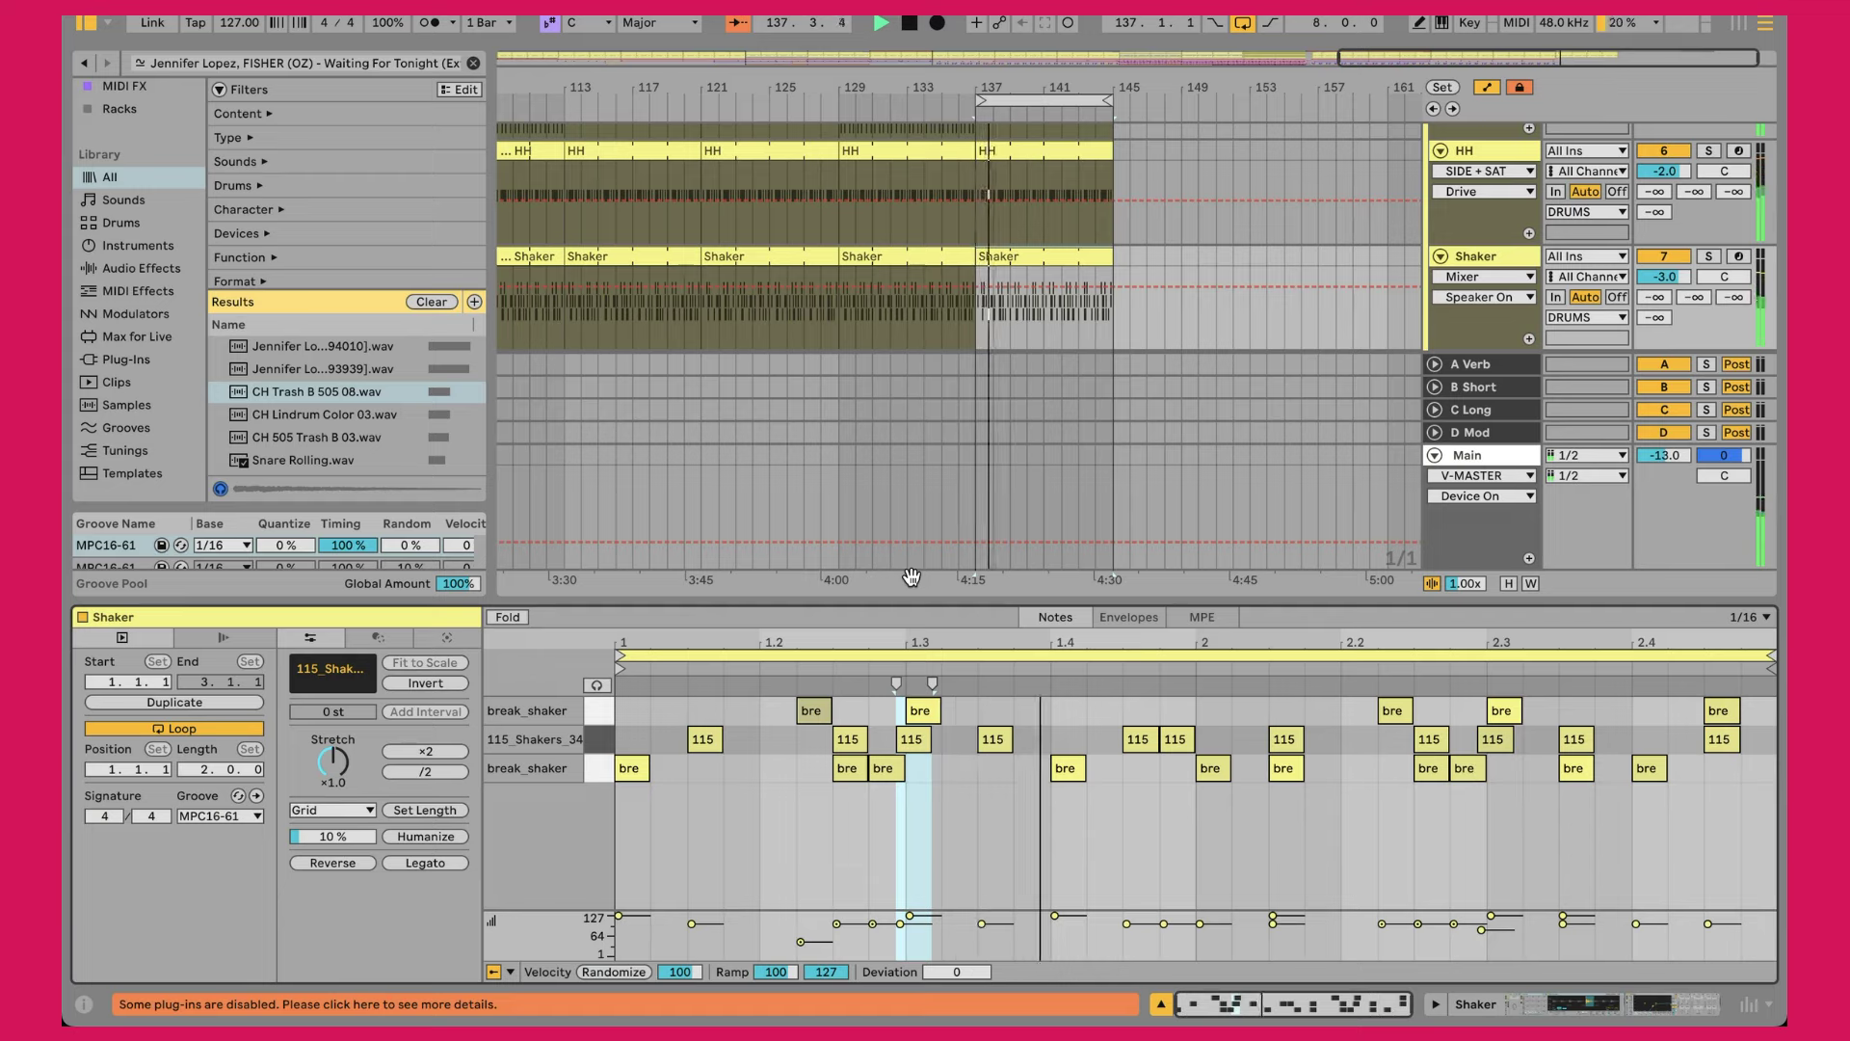
Step: Solo the Shaker and HH tracks together, and examine the break_shaker and 115_Shakers_34 samples in the Shaker's drum rack
{"action": "left_click", "coordinate": [1708, 259]}
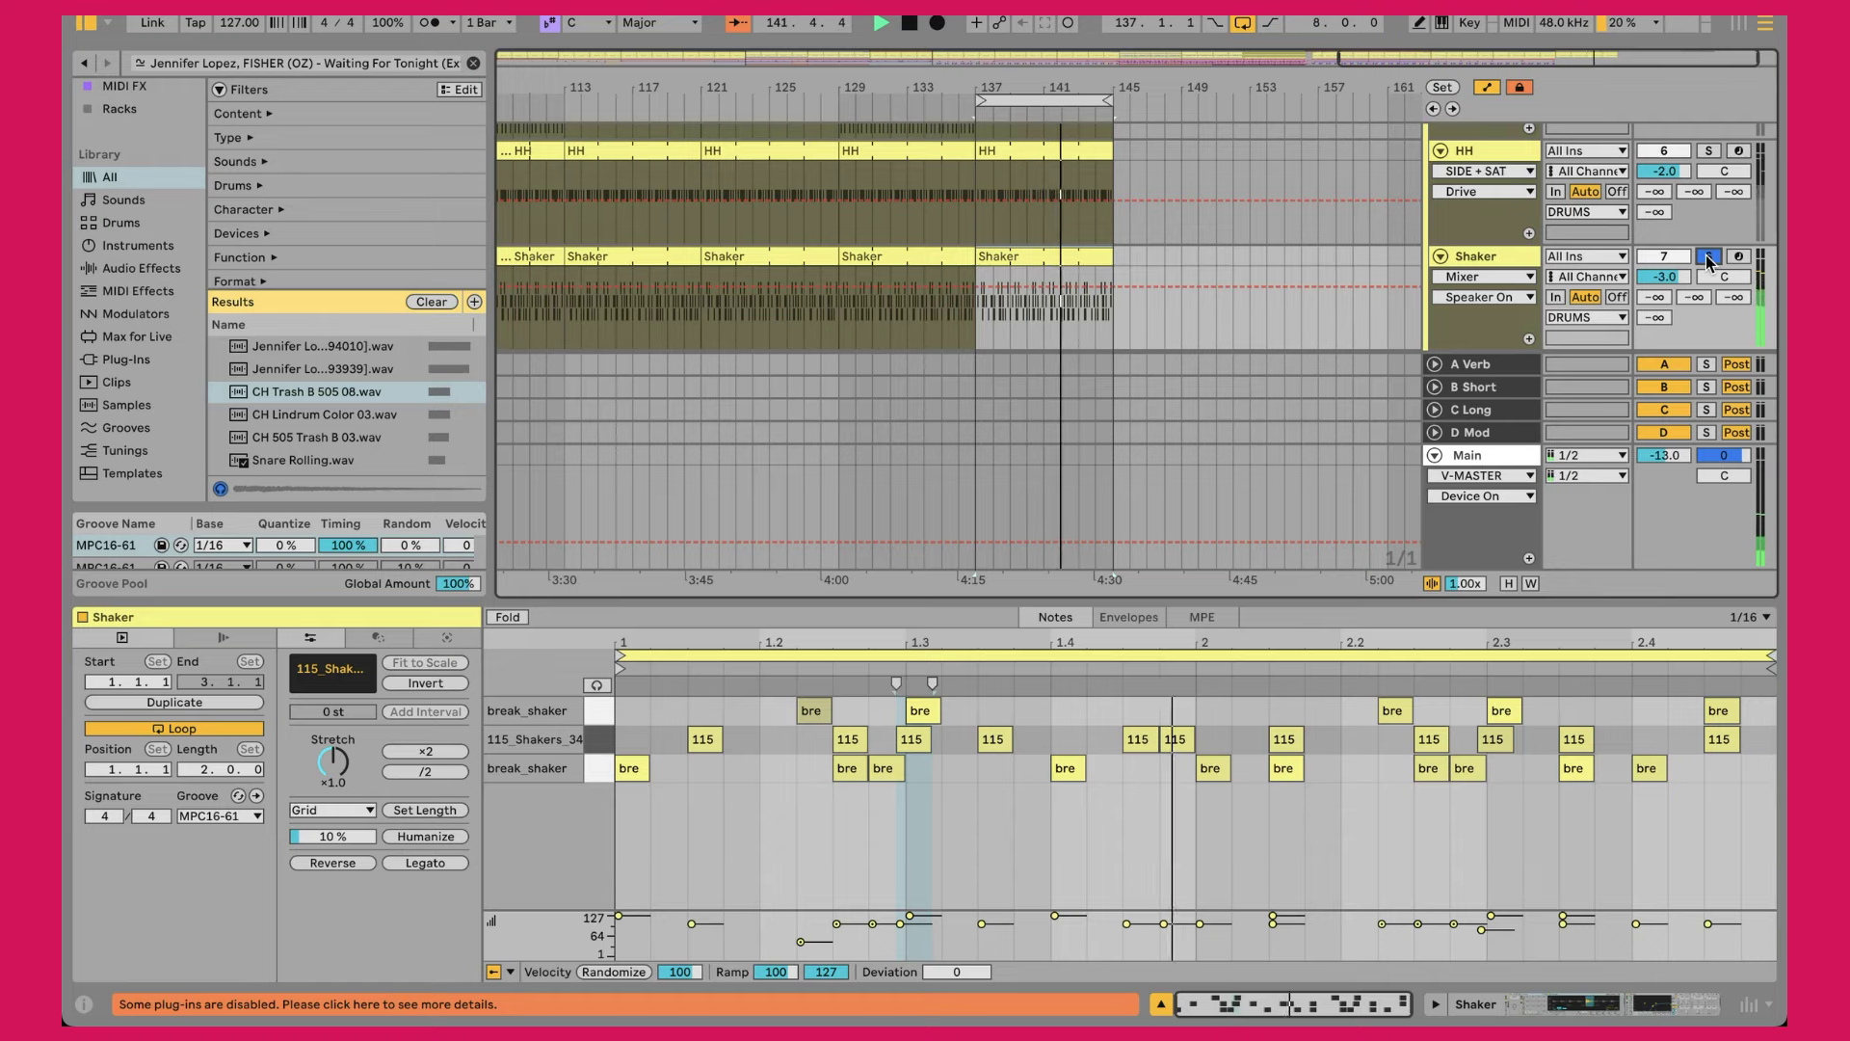
{"action": "left_click", "coordinate": [1711, 151]}
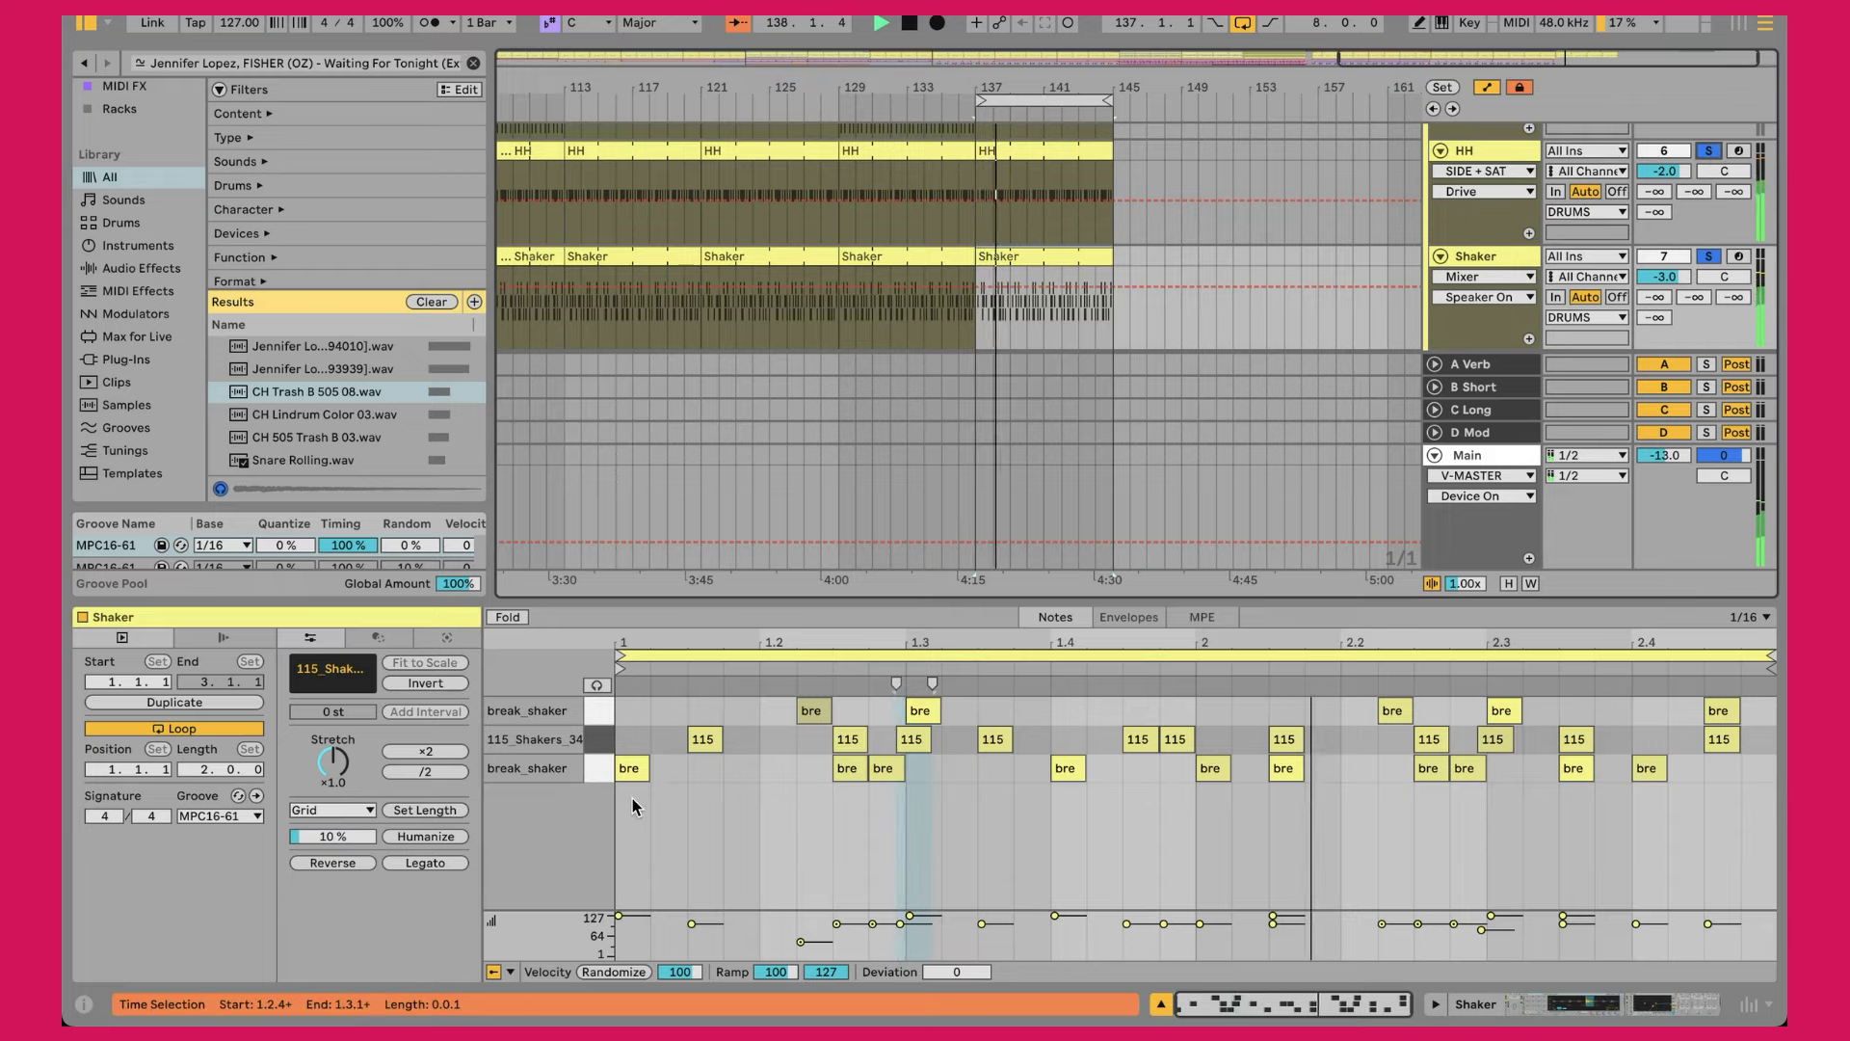
{"action": "key", "text": "shift+Tab"}
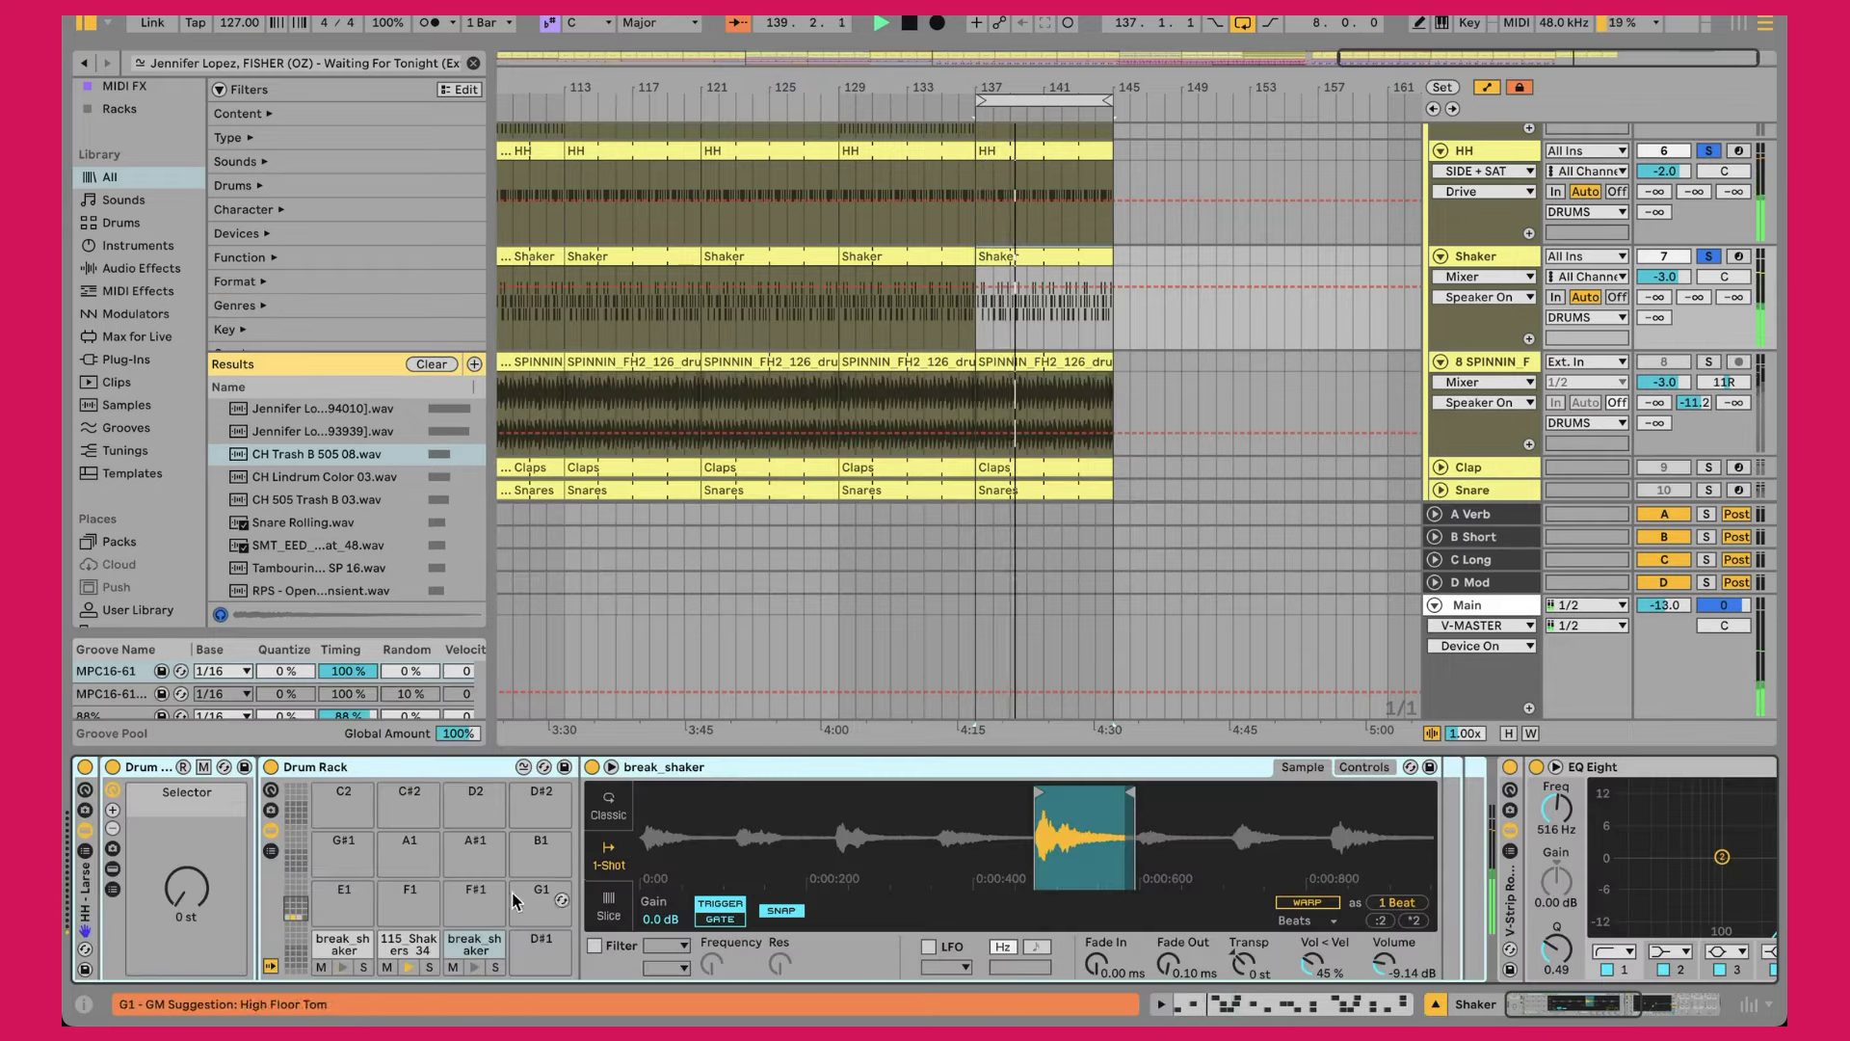
{"action": "left_click", "coordinate": [409, 944]}
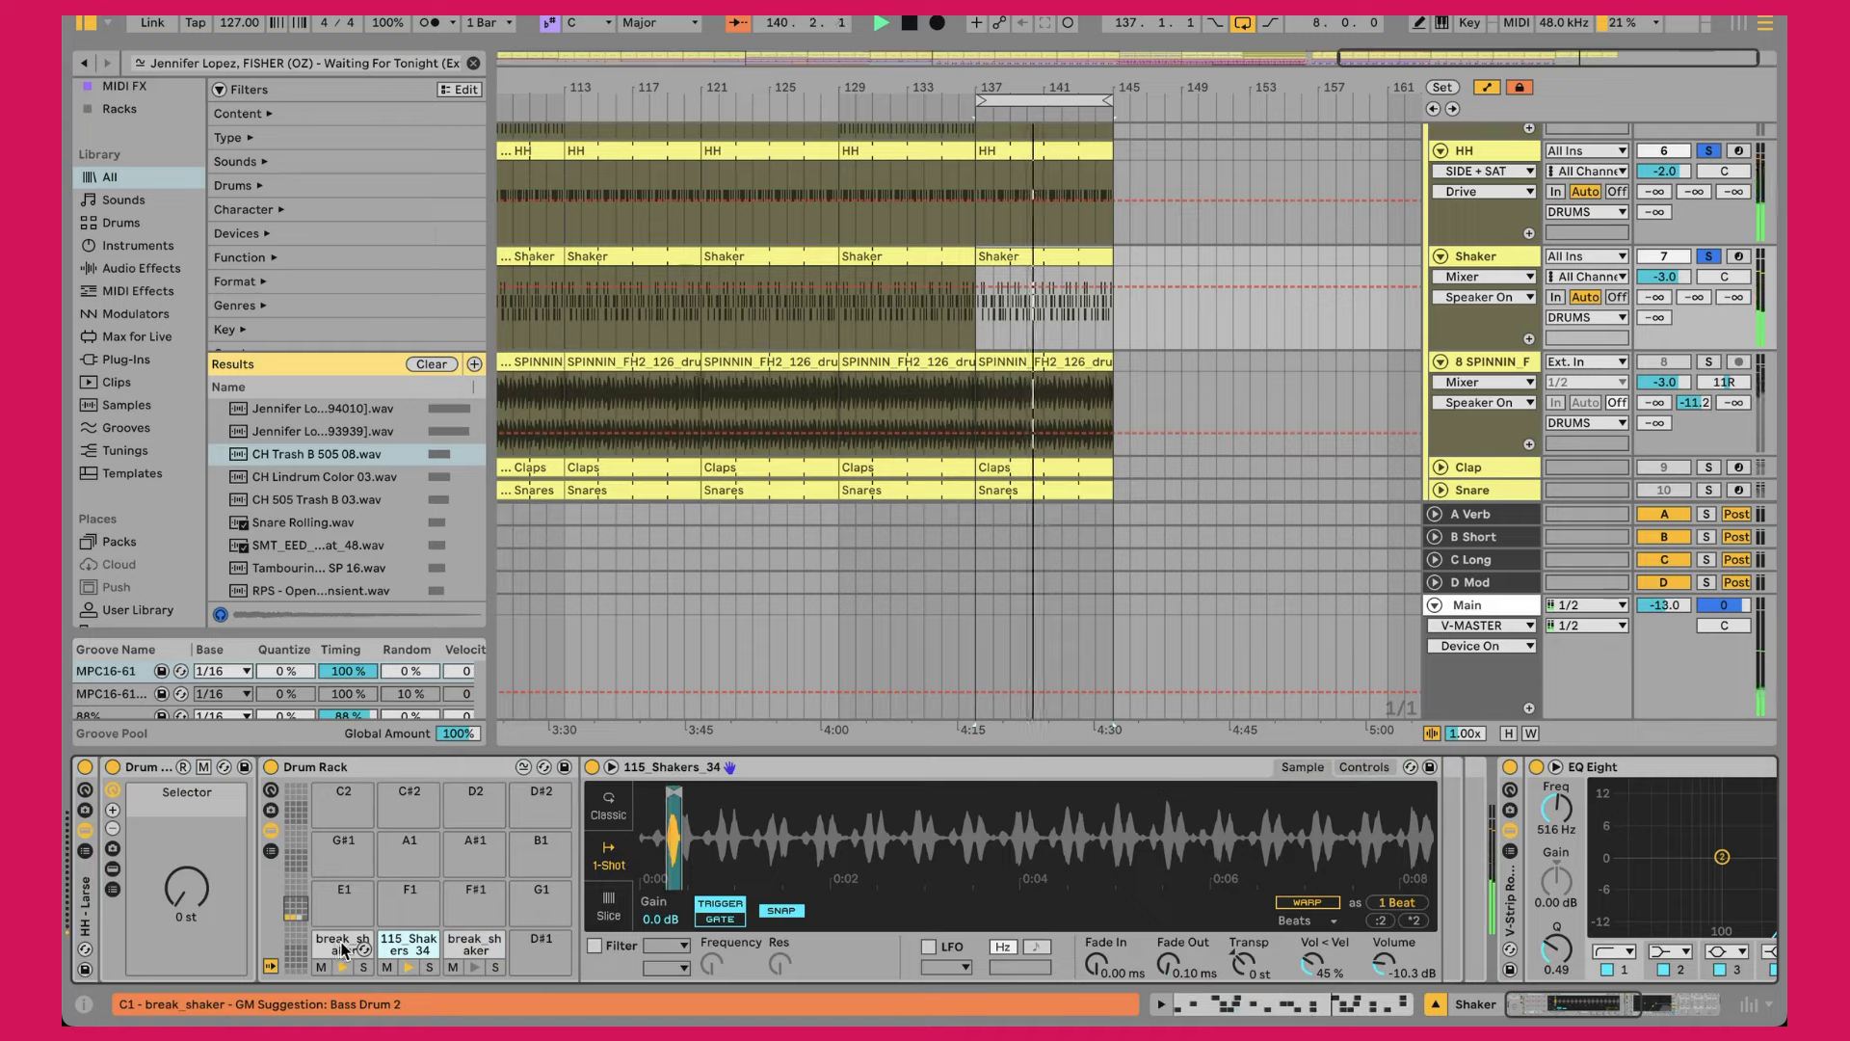
{"action": "left_click", "coordinate": [344, 949]}
{"action": "left_click", "coordinate": [409, 944]}
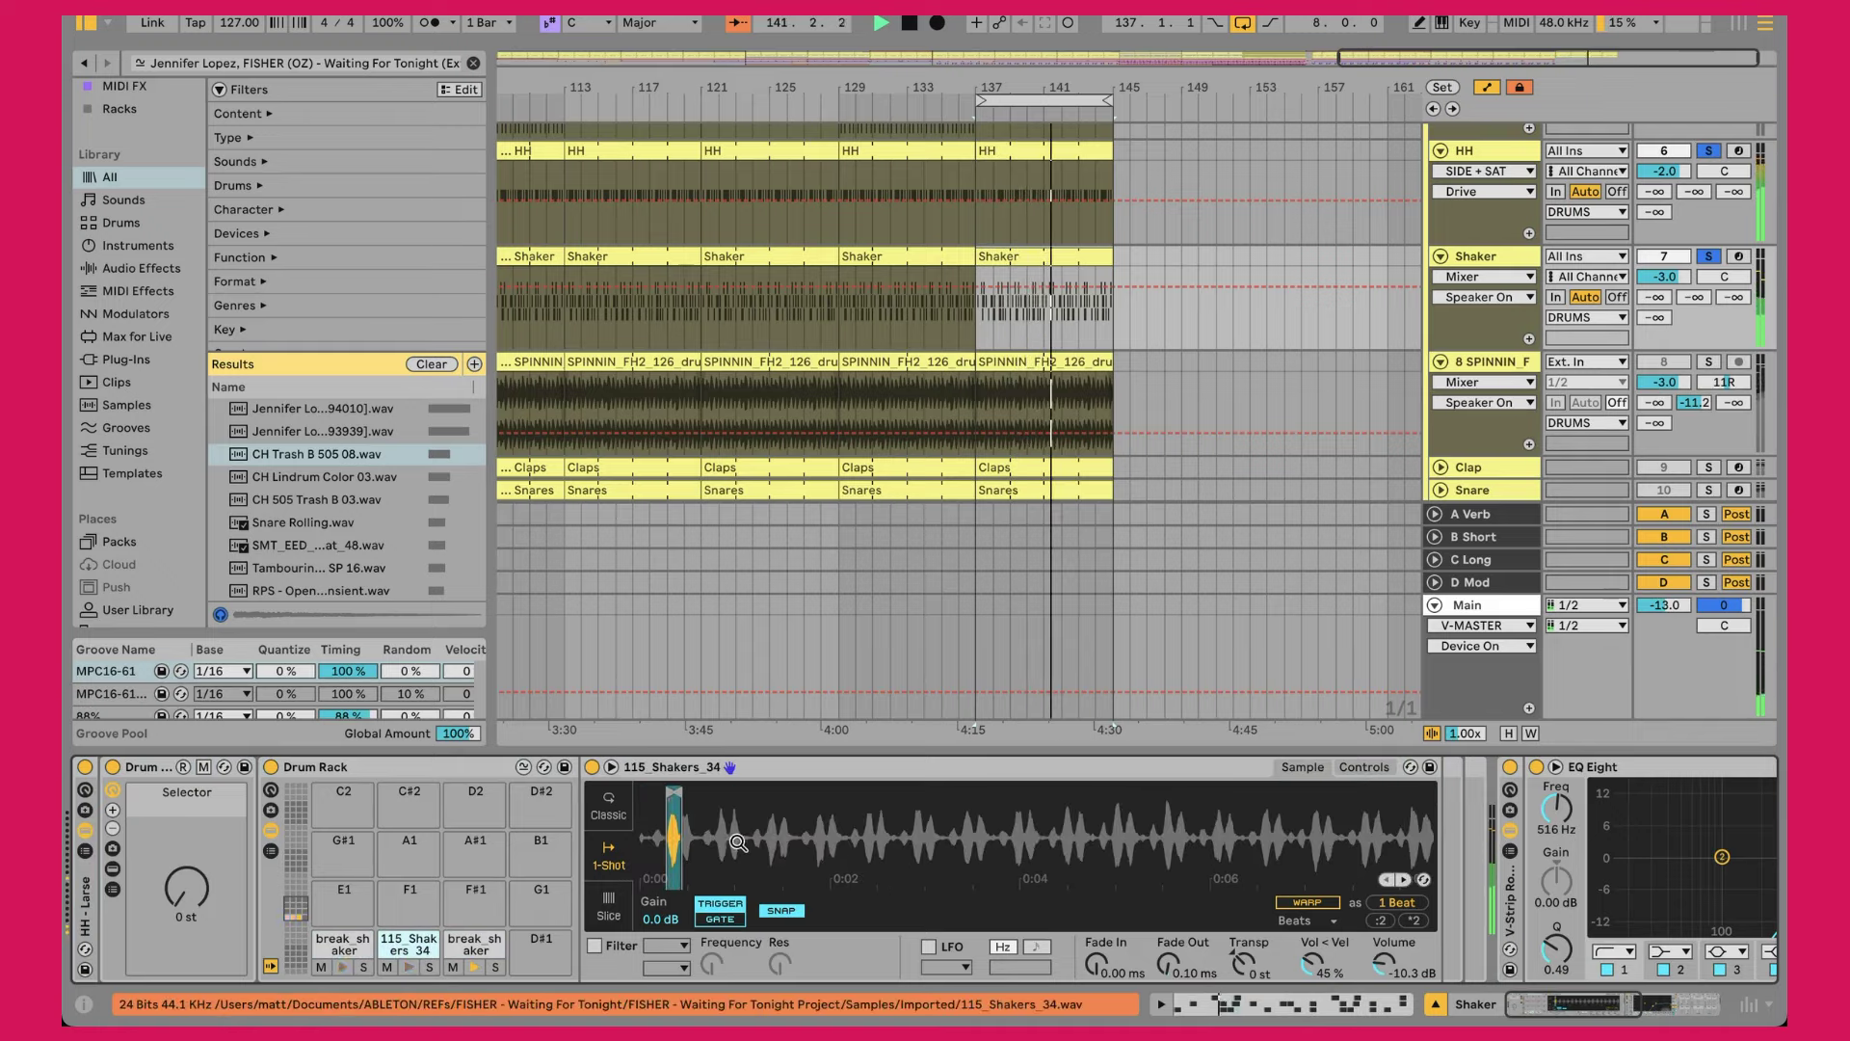
{"action": "left_click", "coordinate": [342, 945]}
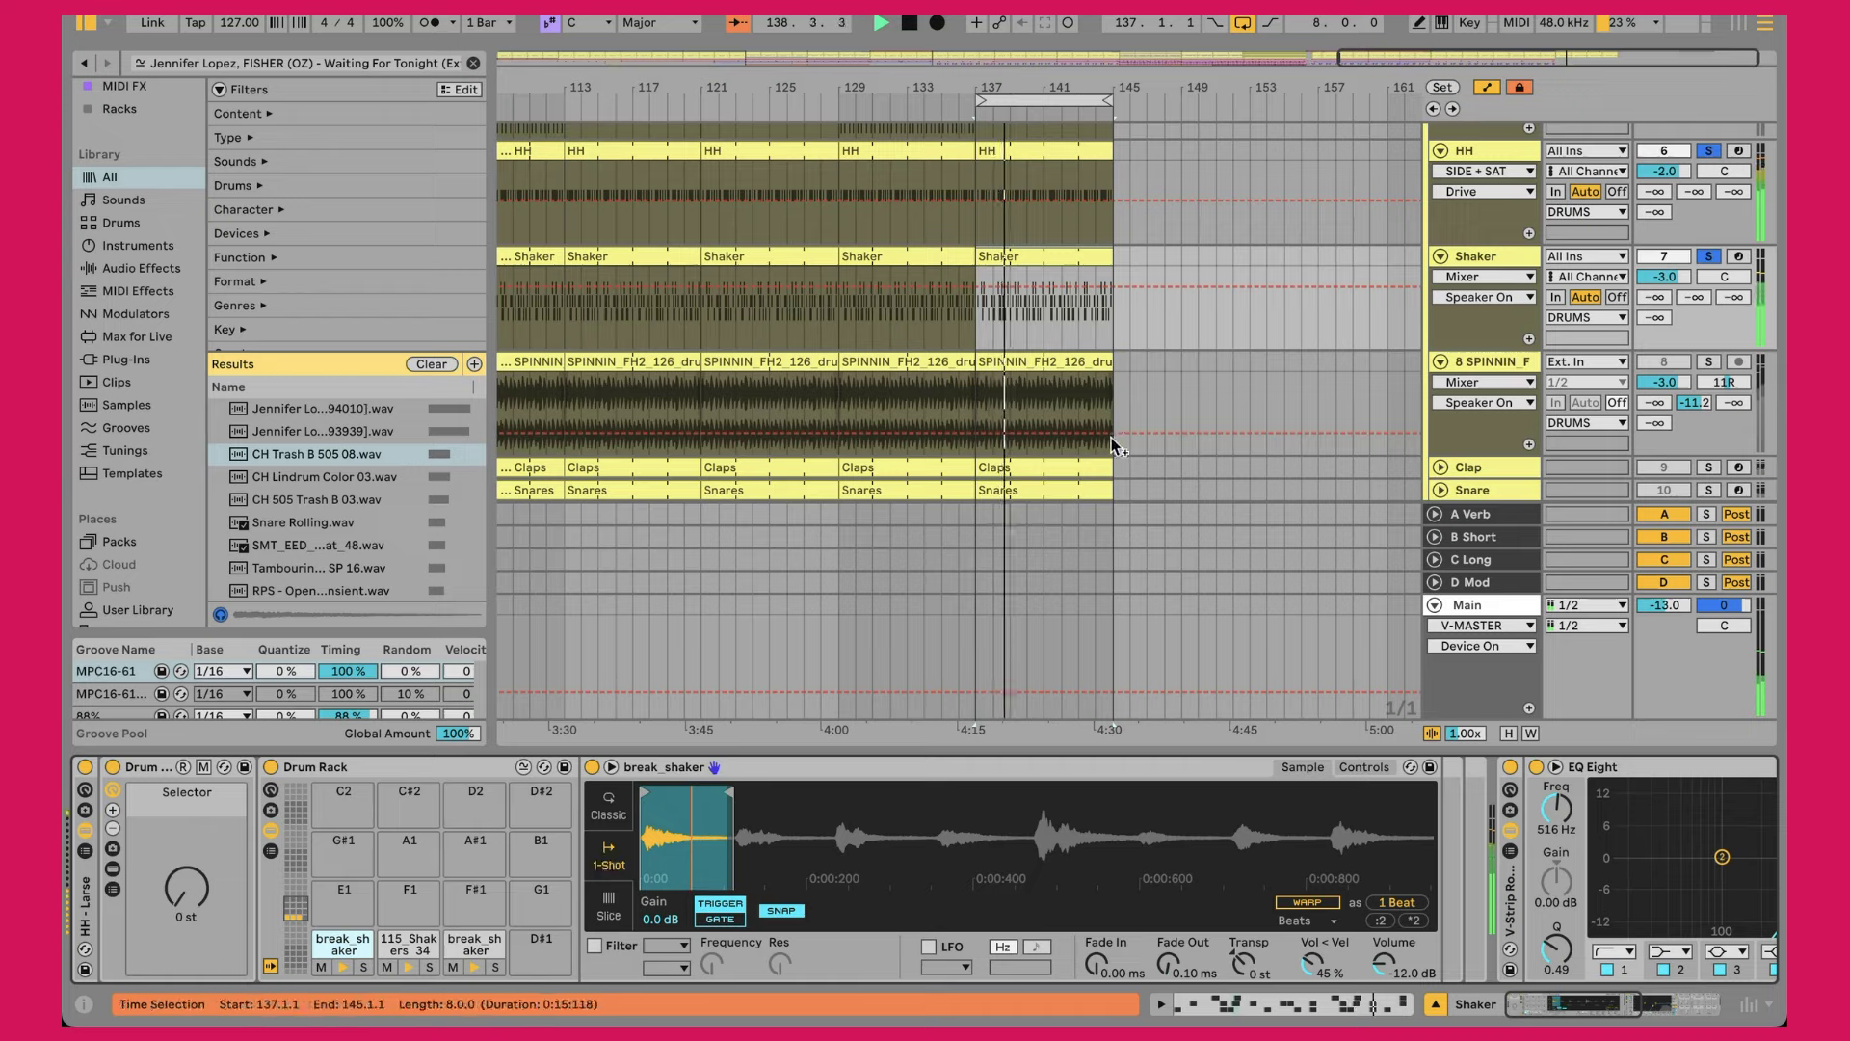
Step: Review the Shaker clip's note pattern again, and end the solo on both tracks
{"action": "key", "text": "Tab"}
{"action": "left_click_drag", "start_coordinate": [749, 748], "coordinate": [748, 591]}
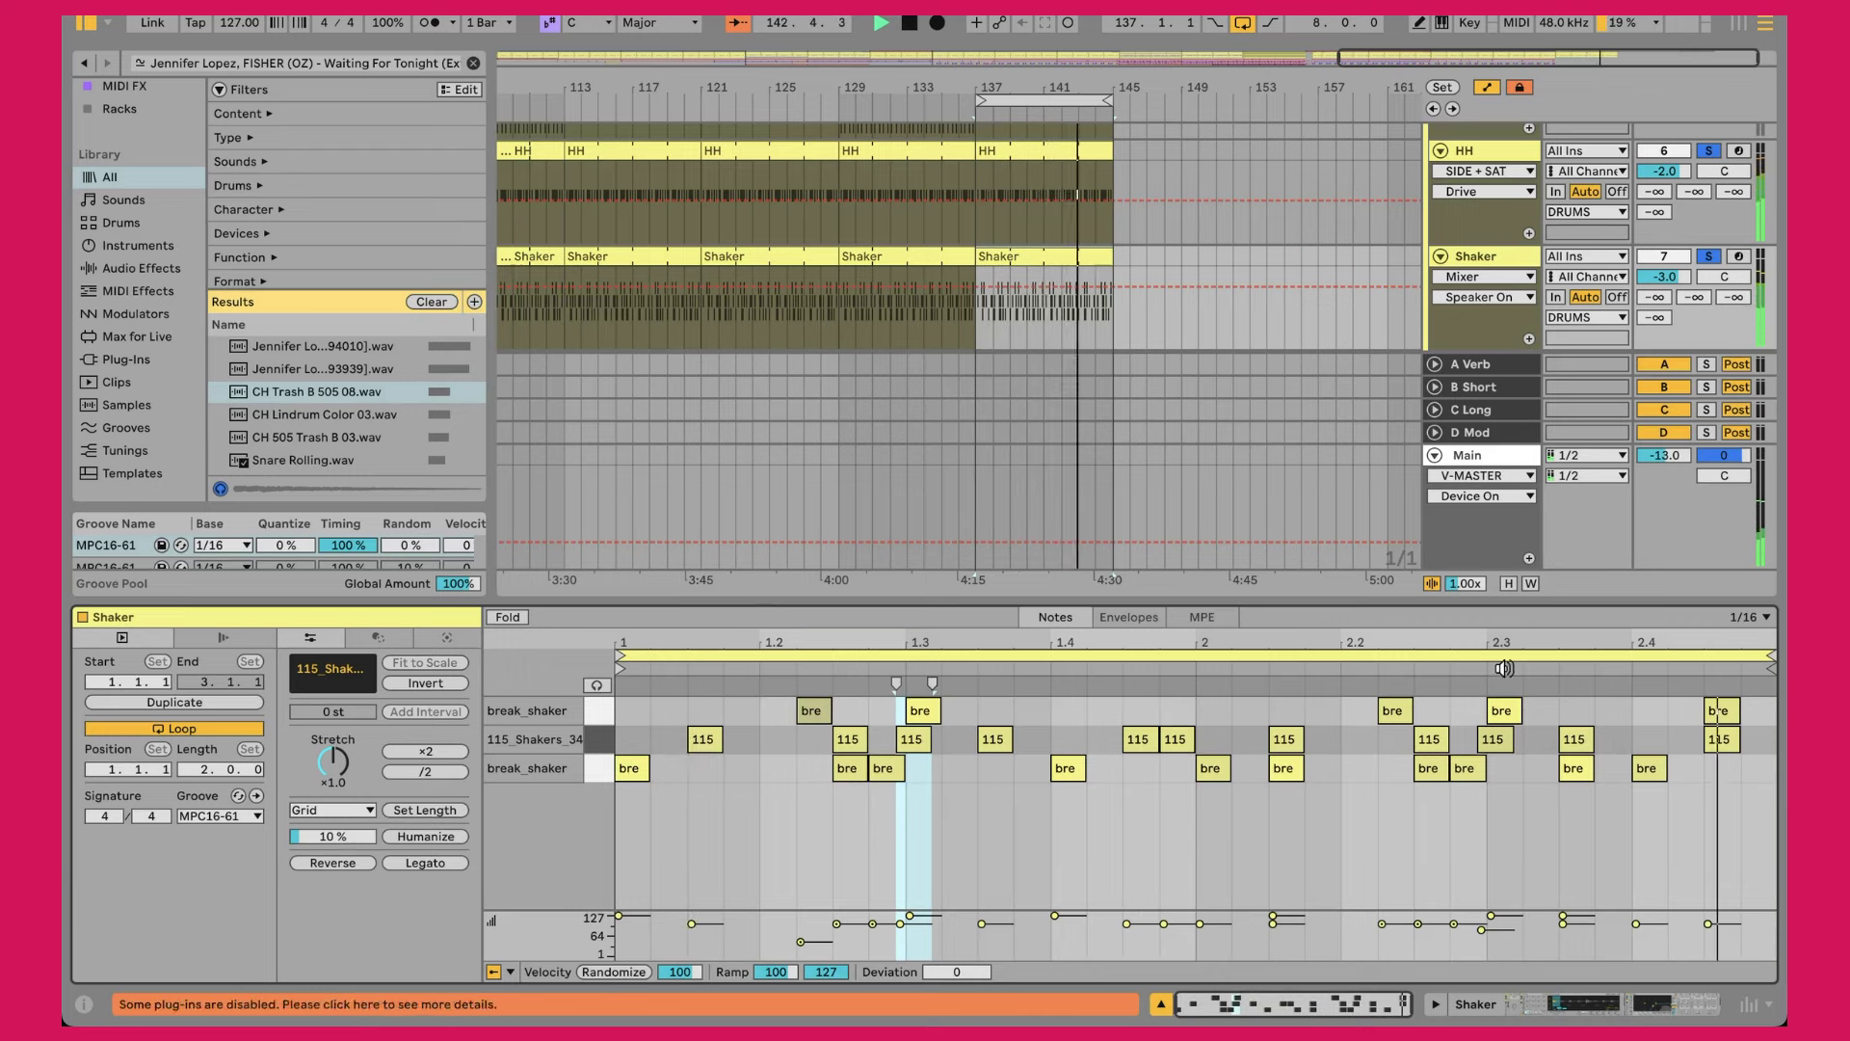
{"action": "left_click", "coordinate": [1709, 255]}
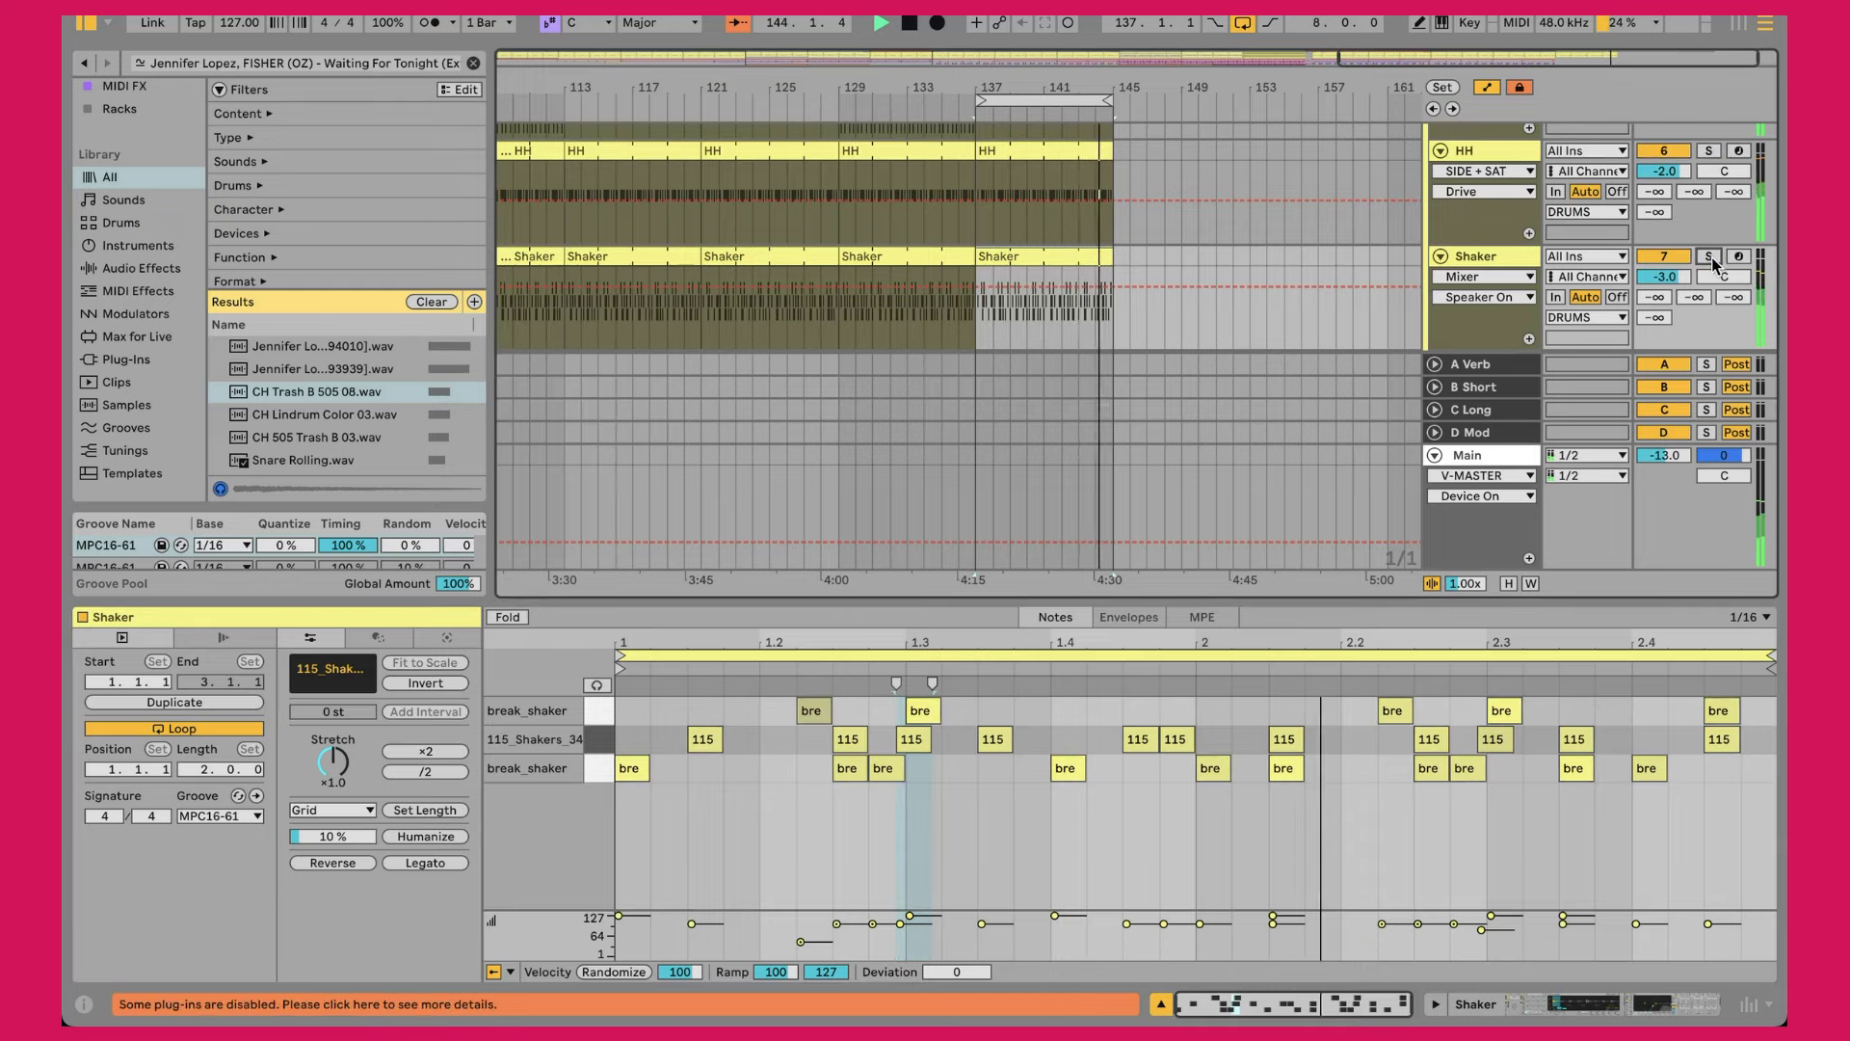
Step: Return to the Shaker track's device chain and examine its EQ Eight low-cut curve
{"action": "double_click", "coordinate": [1503, 261]}
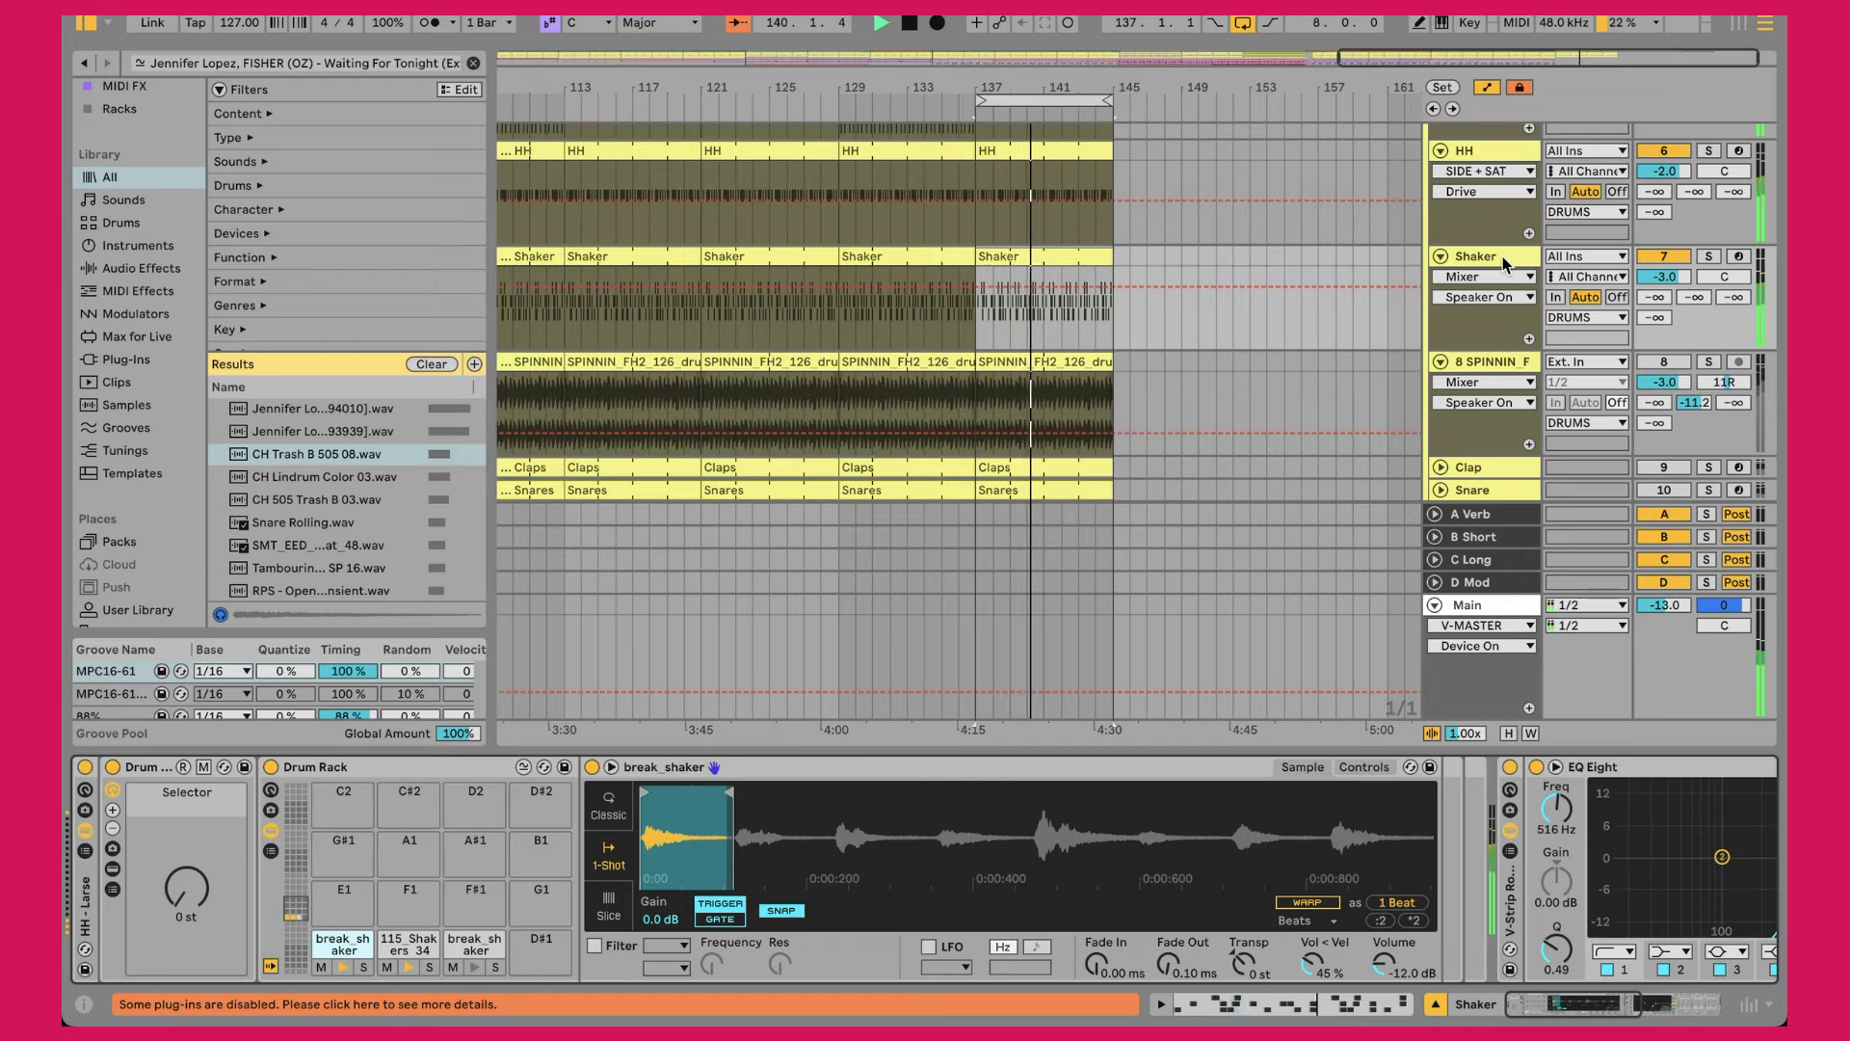
{"action": "left_click", "coordinate": [1503, 262]}
{"action": "scroll", "coordinate": [1280, 800], "scroll_direction": "right", "scroll_amount": 10}
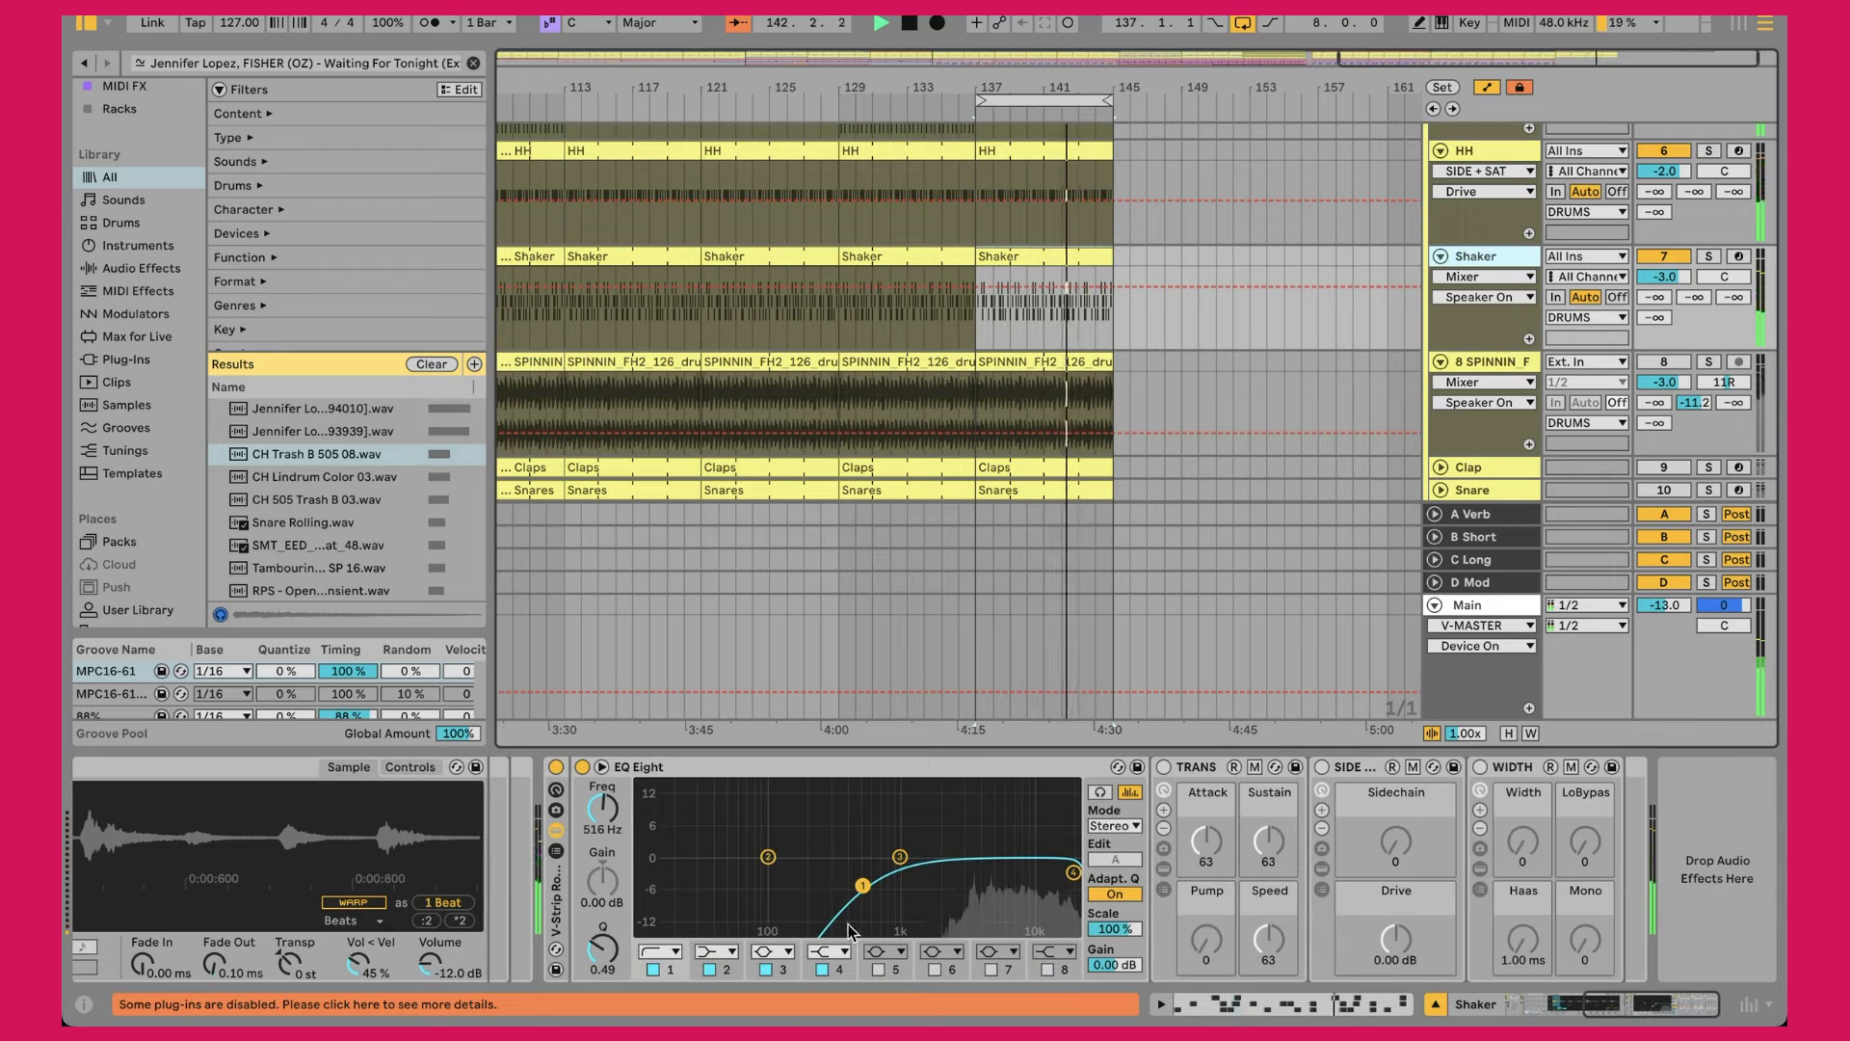
{"action": "left_click", "coordinate": [974, 825]}
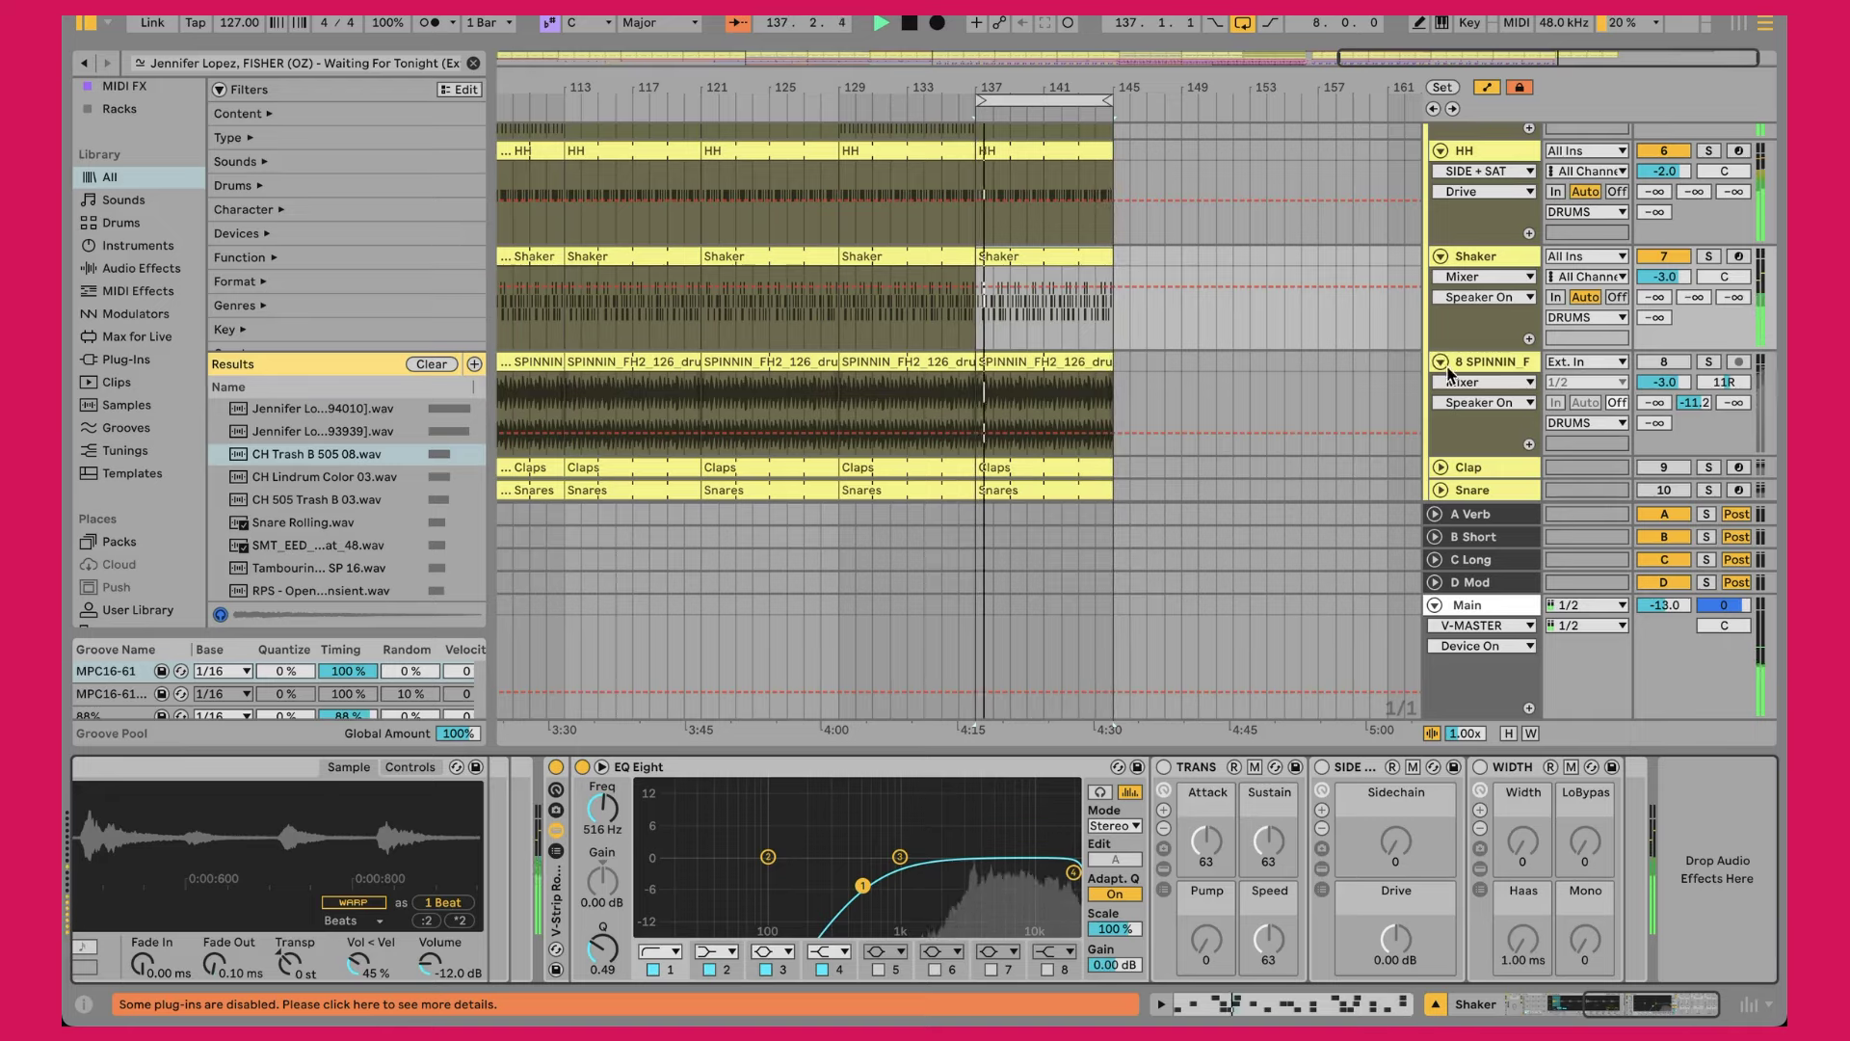
Step: Activate the 8 SPINNIN_F loop track, compare the drums with and without it several times, and leave it on
{"action": "left_click", "coordinate": [1504, 362]}
{"action": "left_click", "coordinate": [1649, 363]}
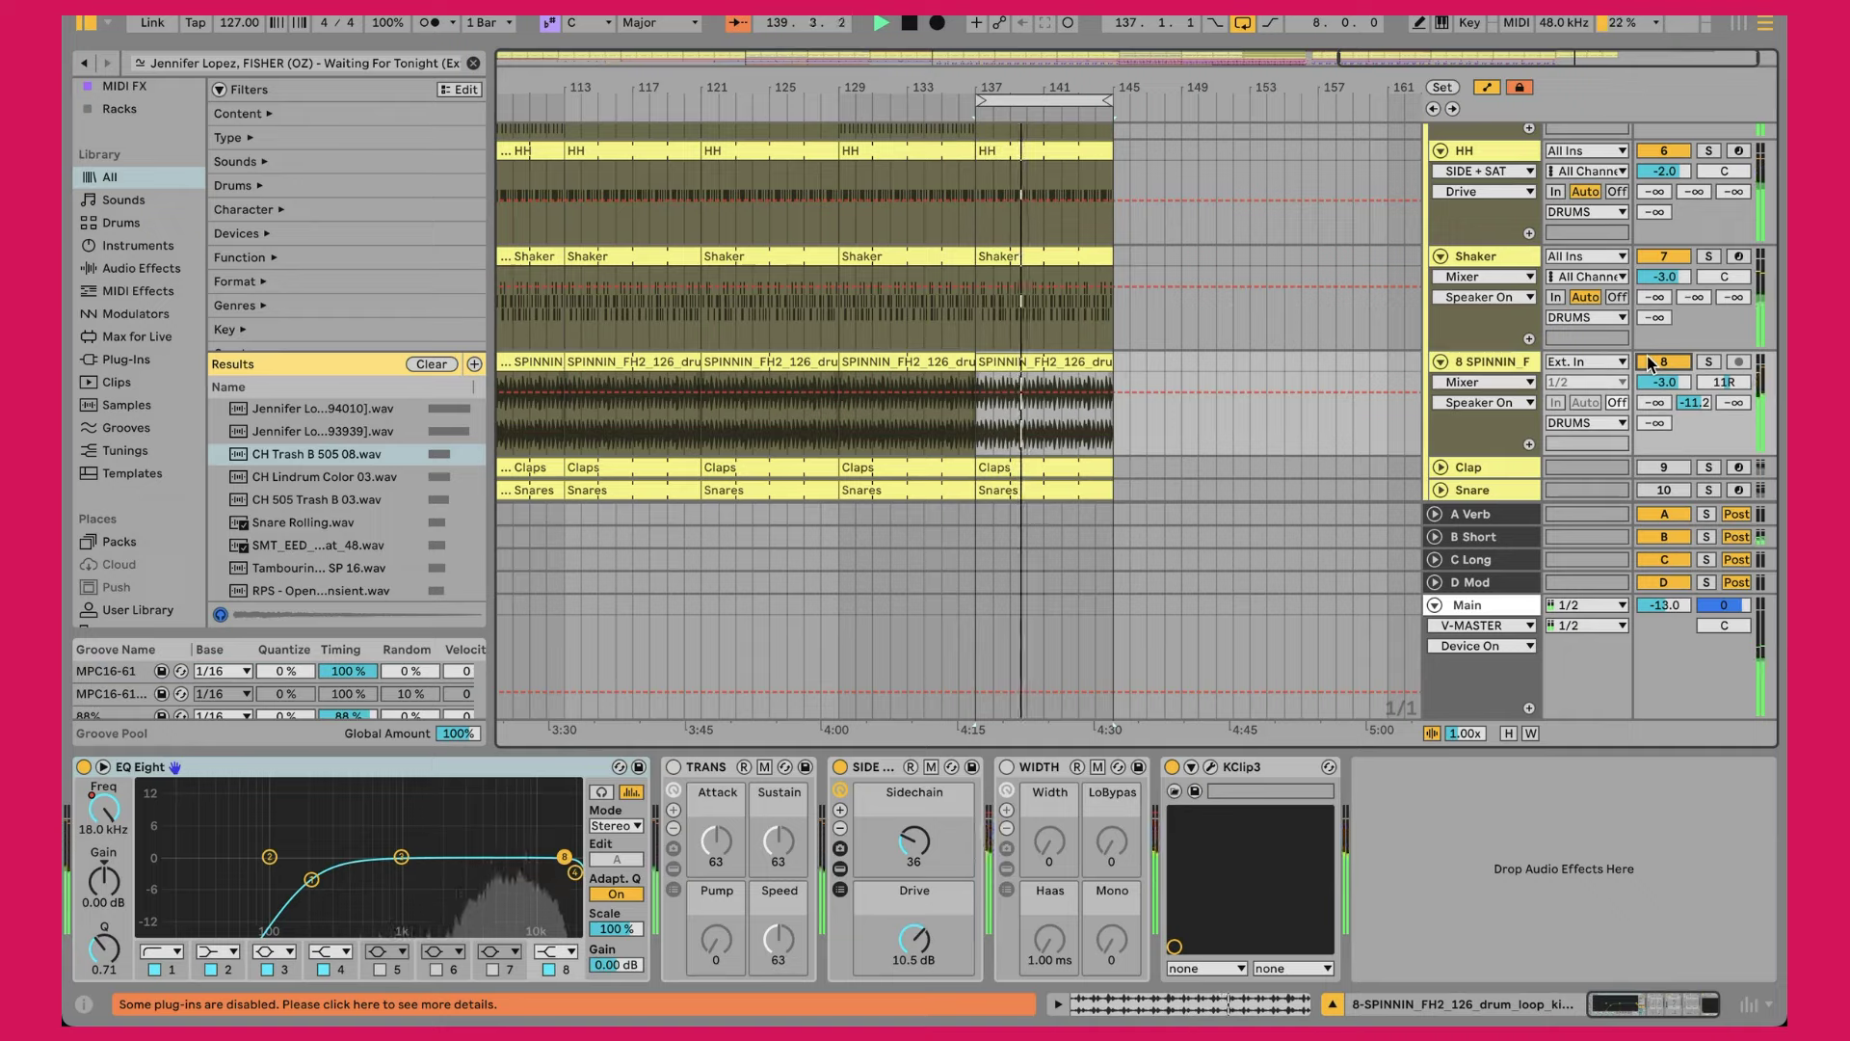
{"action": "left_click", "coordinate": [1649, 362]}
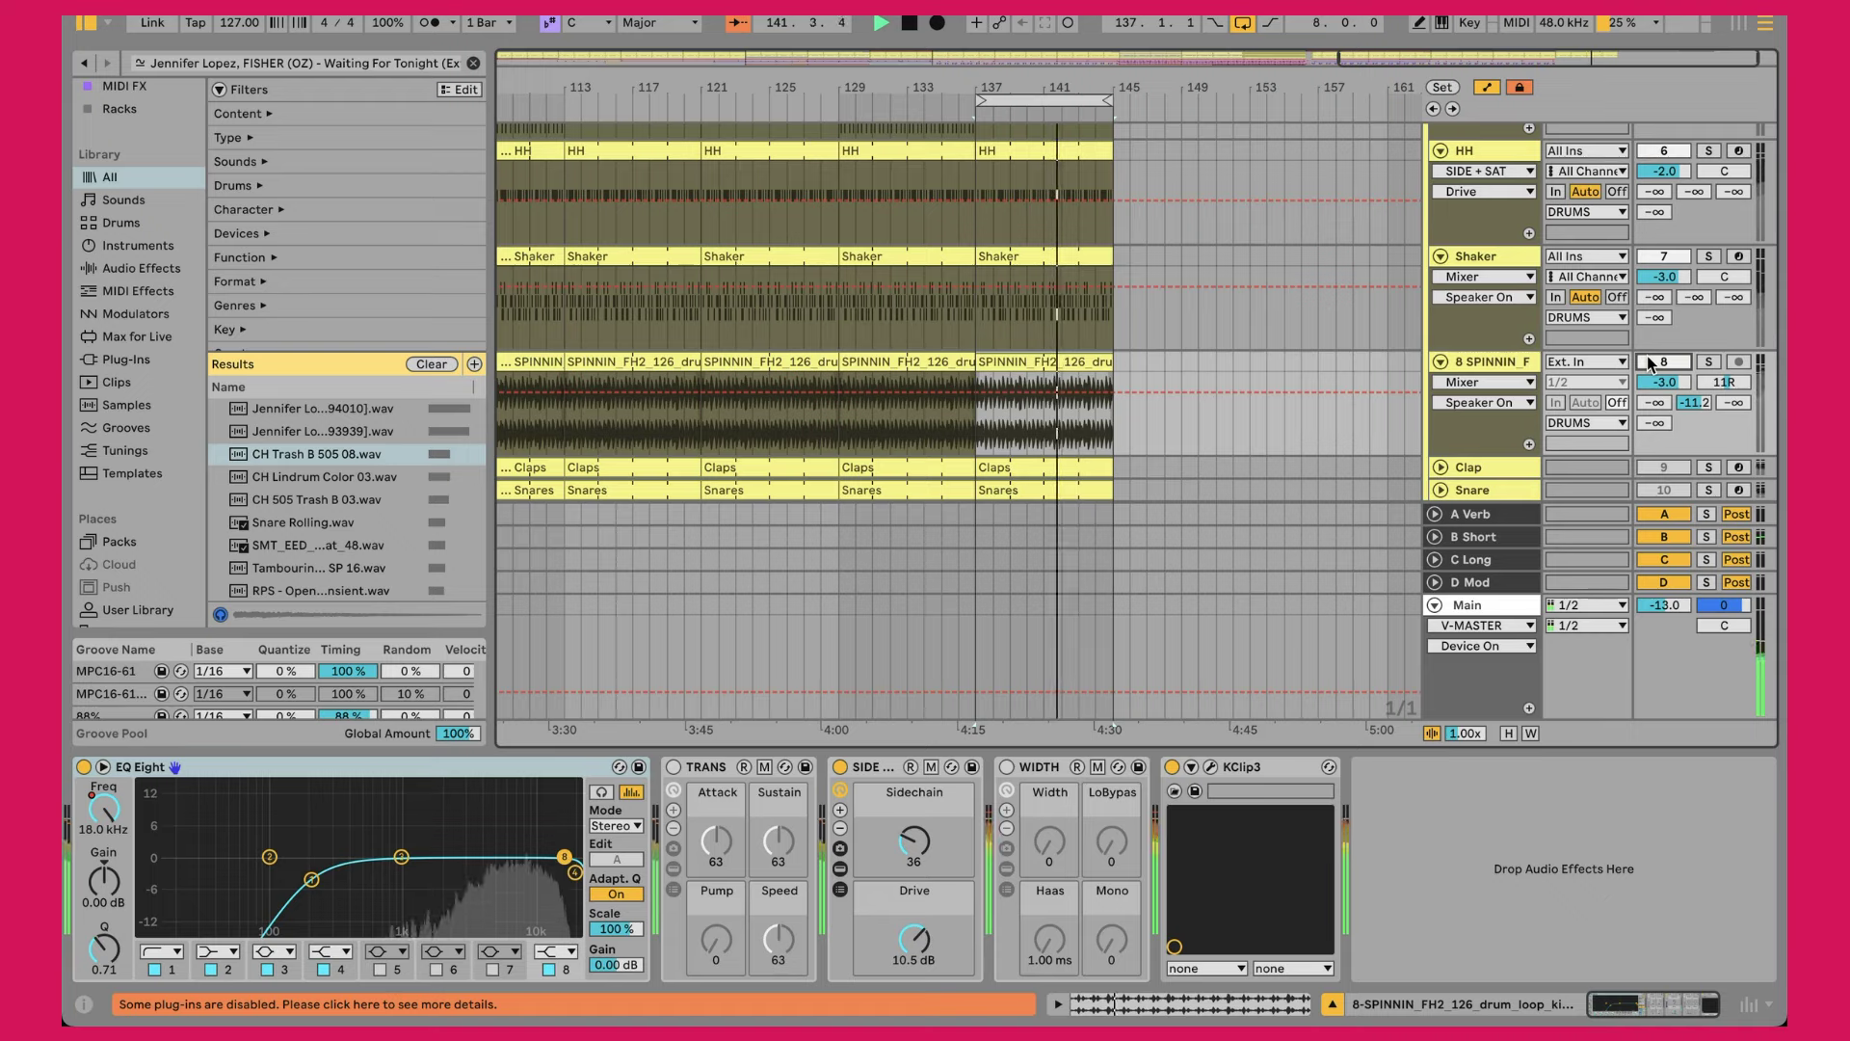
{"action": "left_click", "coordinate": [1649, 362]}
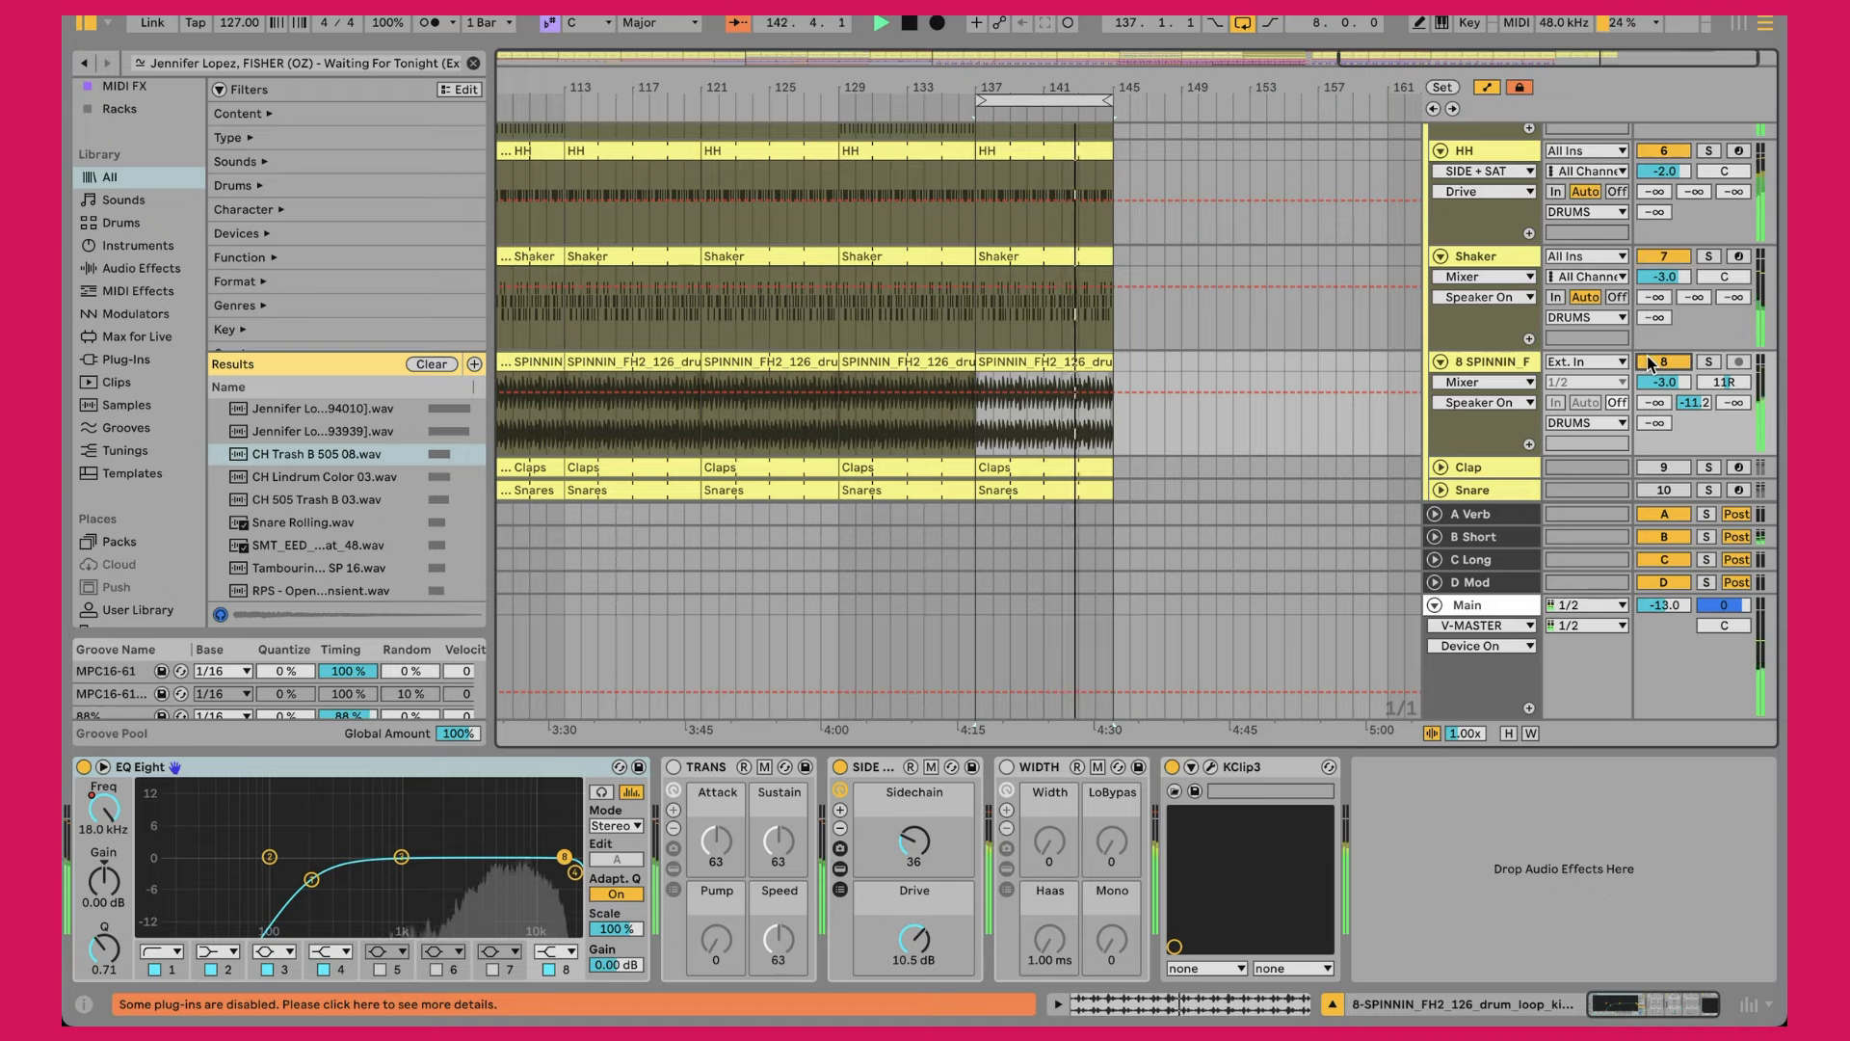
{"action": "left_click", "coordinate": [1649, 363]}
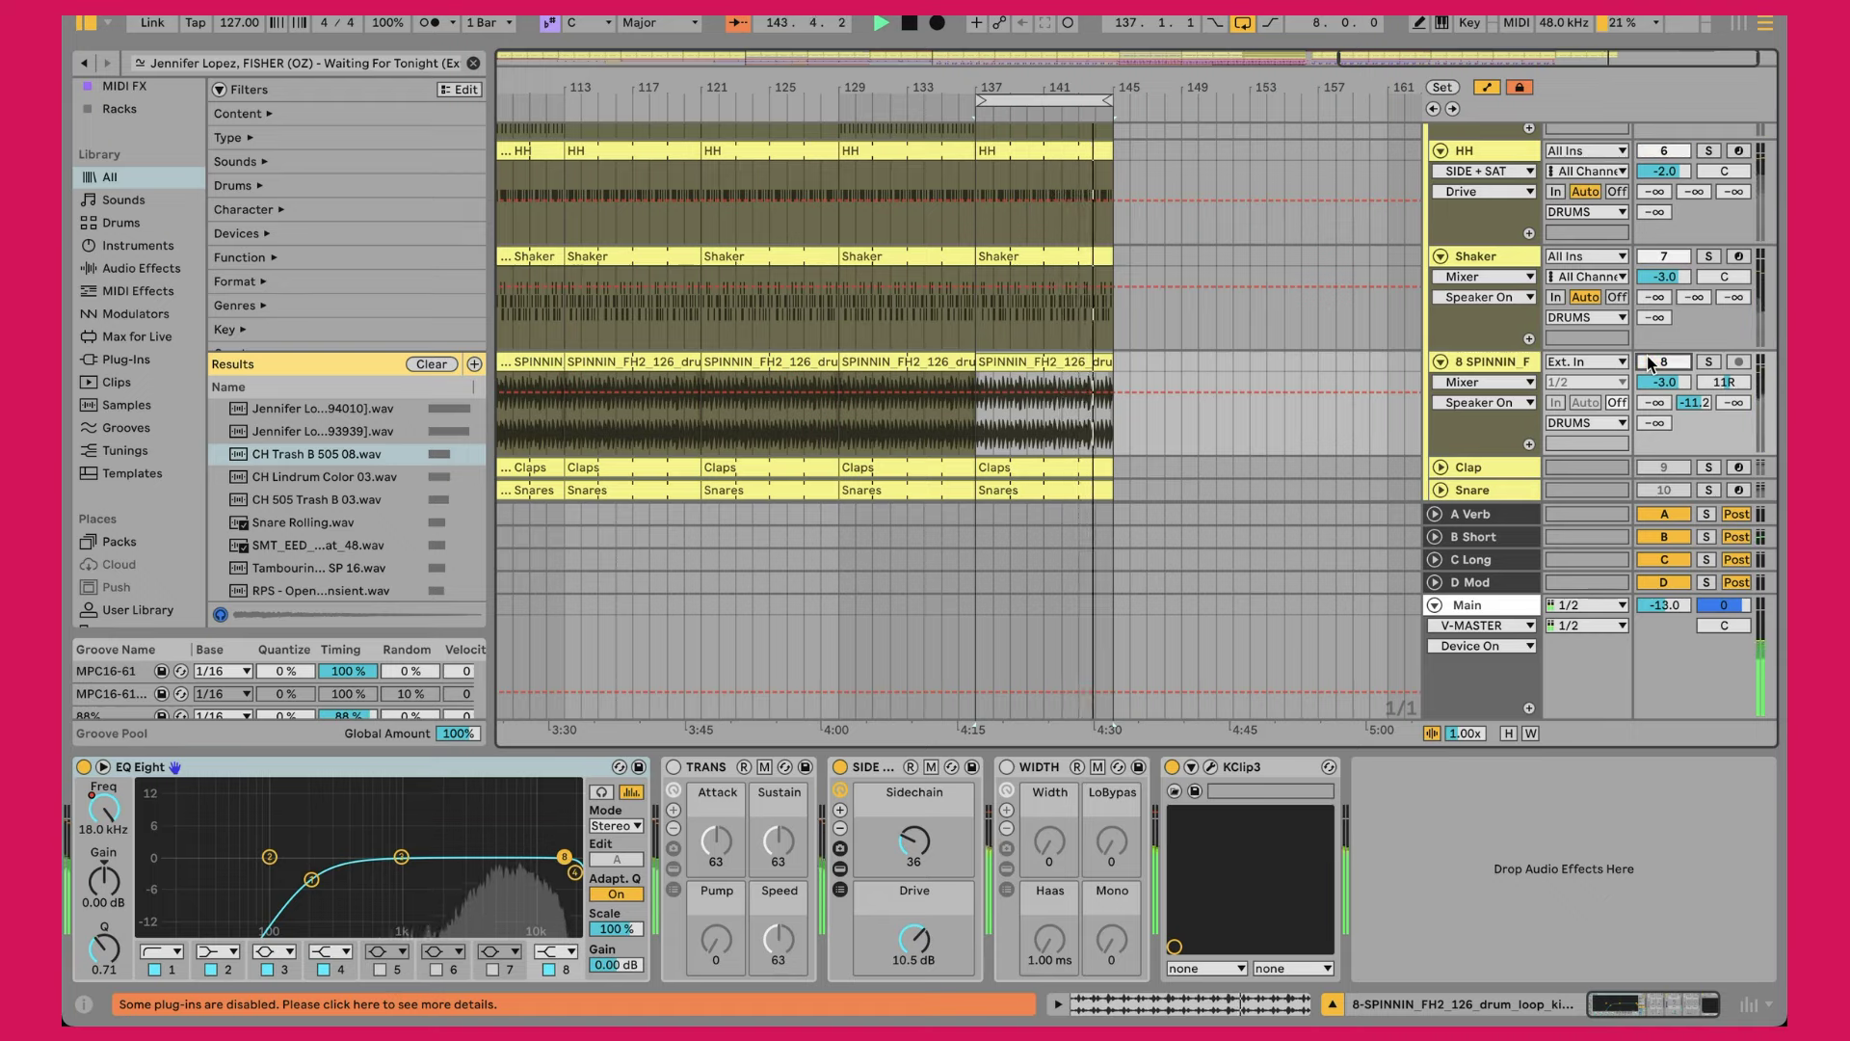
{"action": "left_click", "coordinate": [1649, 362]}
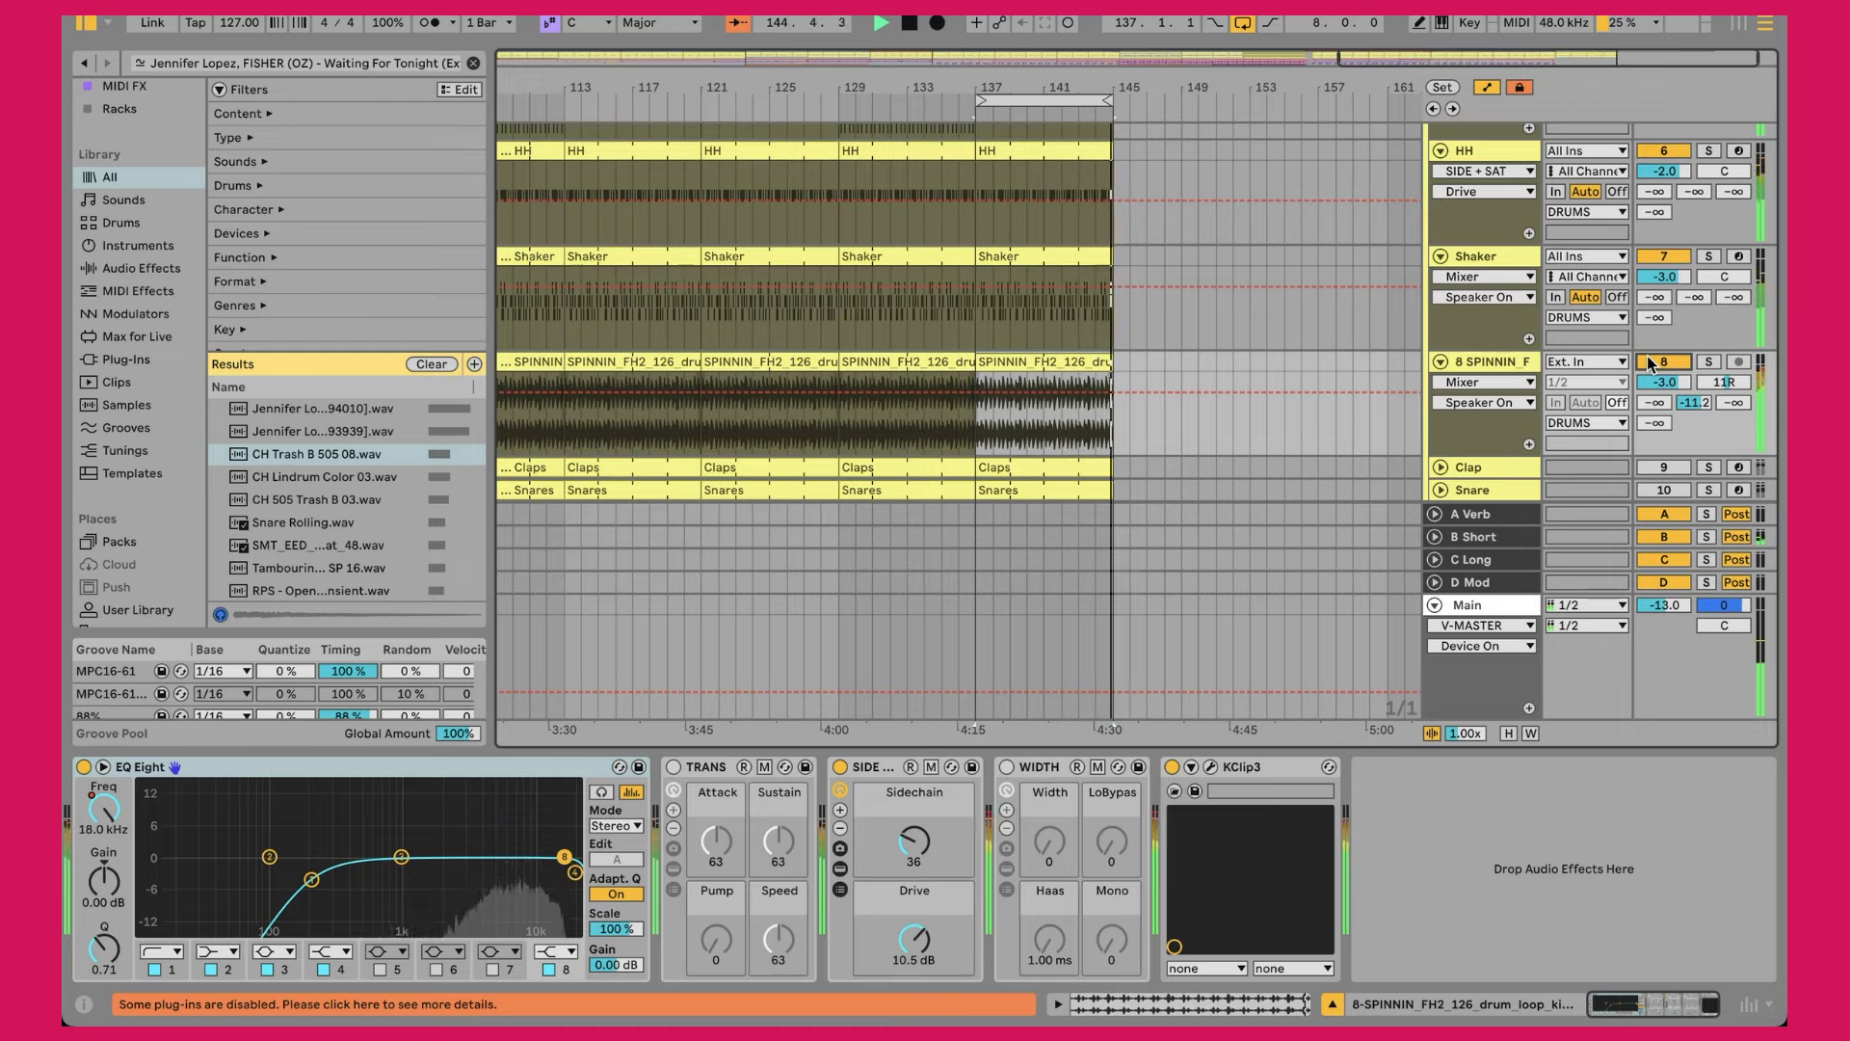
{"action": "left_click", "coordinate": [1649, 362]}
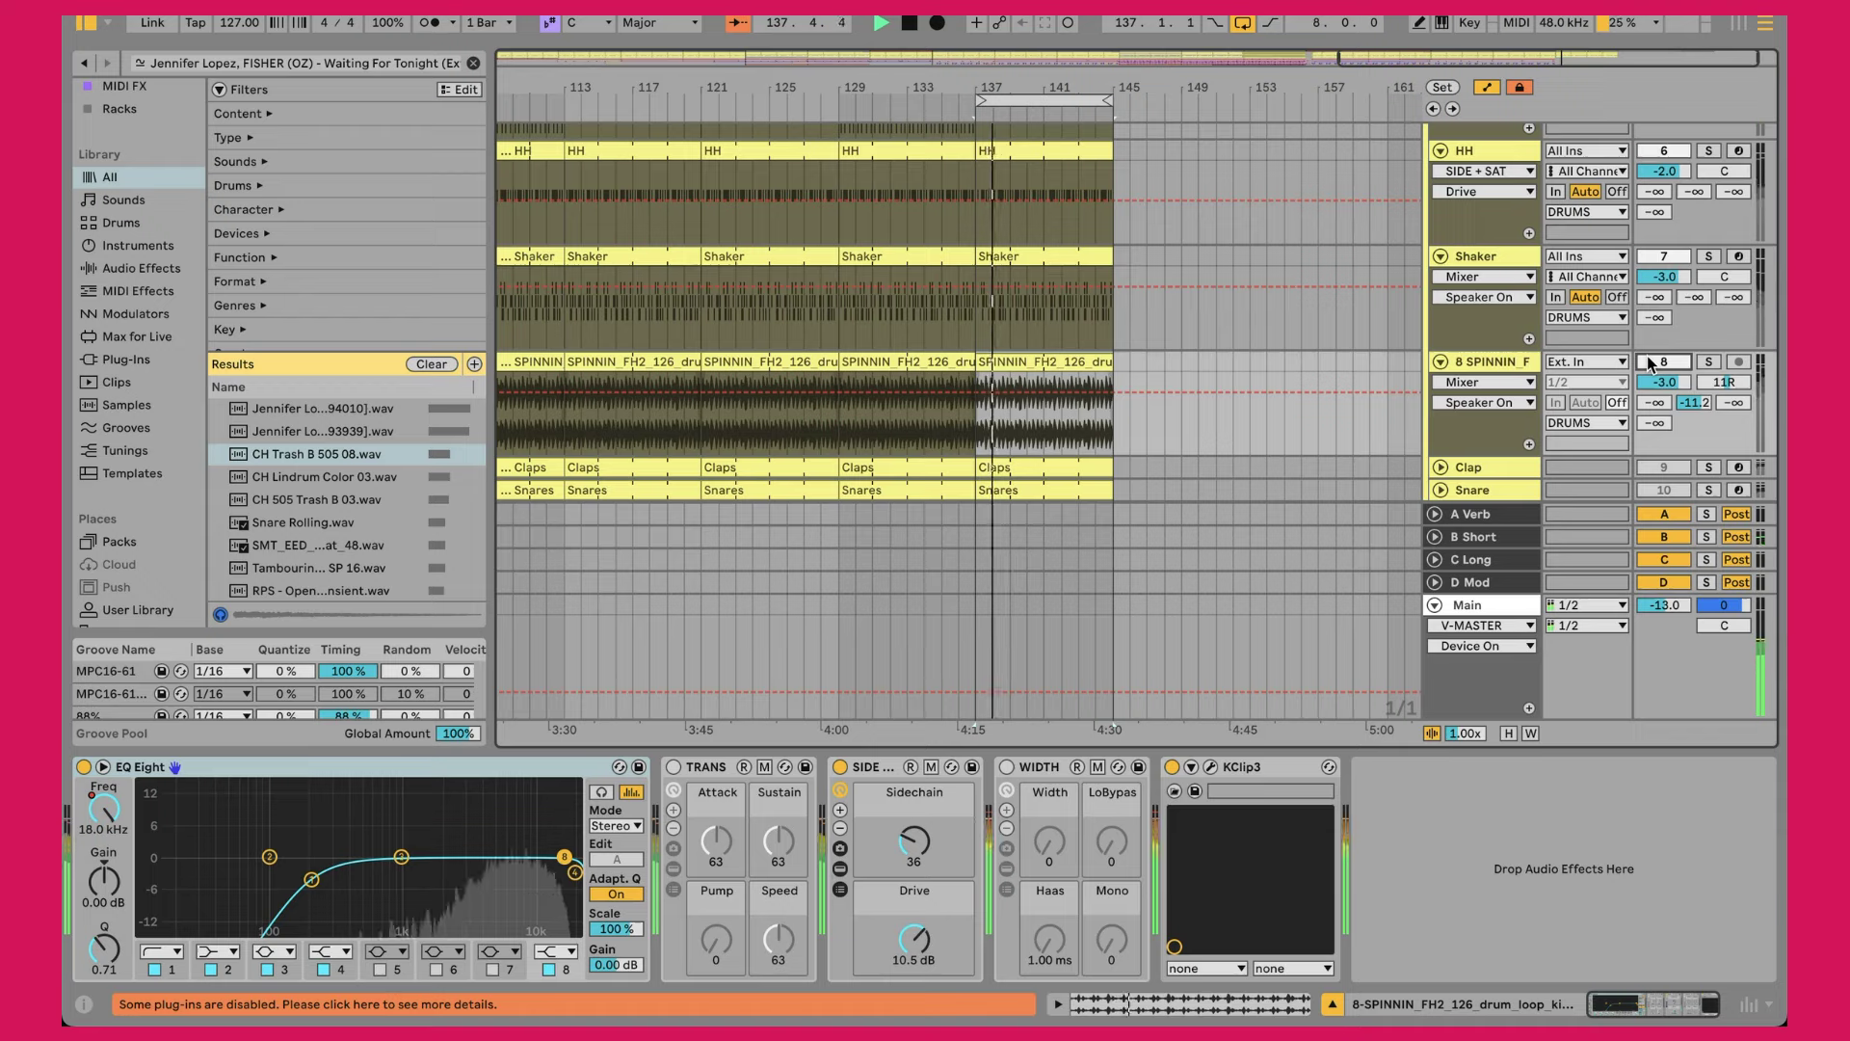
{"action": "left_click", "coordinate": [1649, 362]}
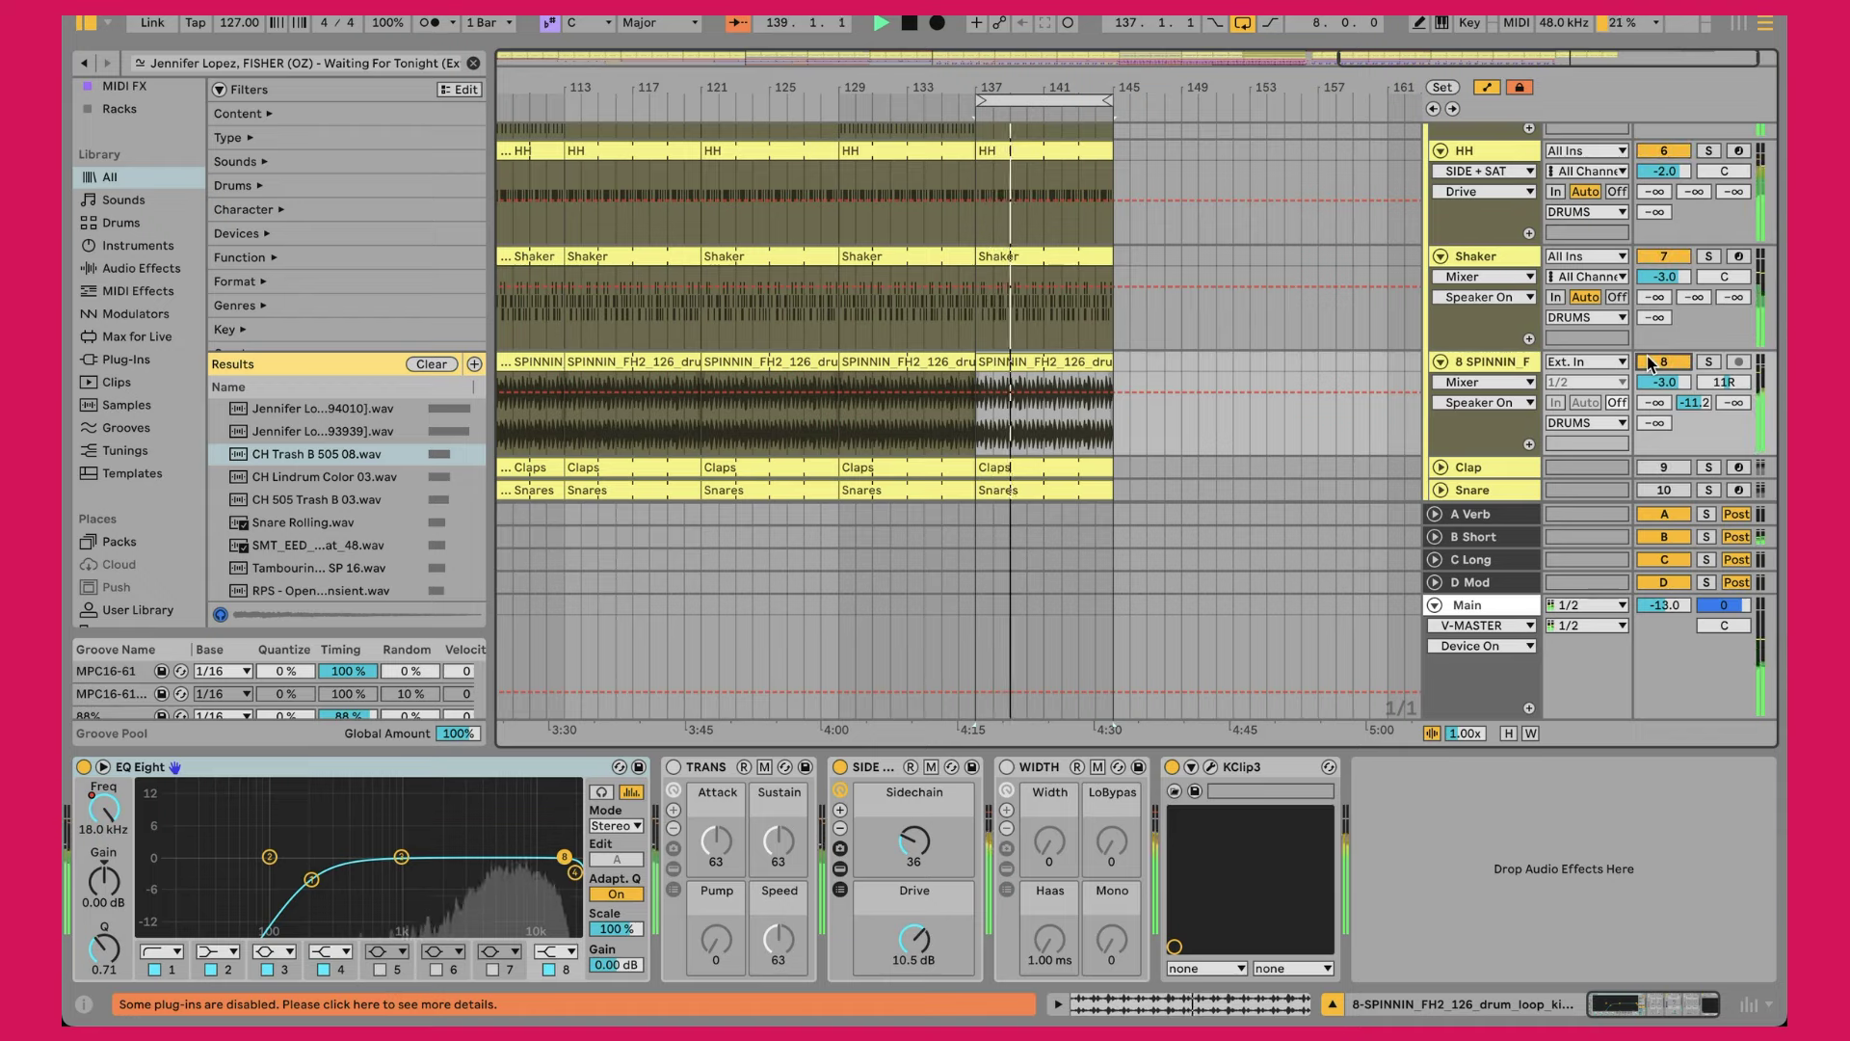
Step: Examine the SPINNIN_FH2_126_drum_loop_kinky_shaker clip at bar 137 and the low-cut band 1 of the track's EQ Eight
{"action": "double_click", "coordinate": [1066, 360]}
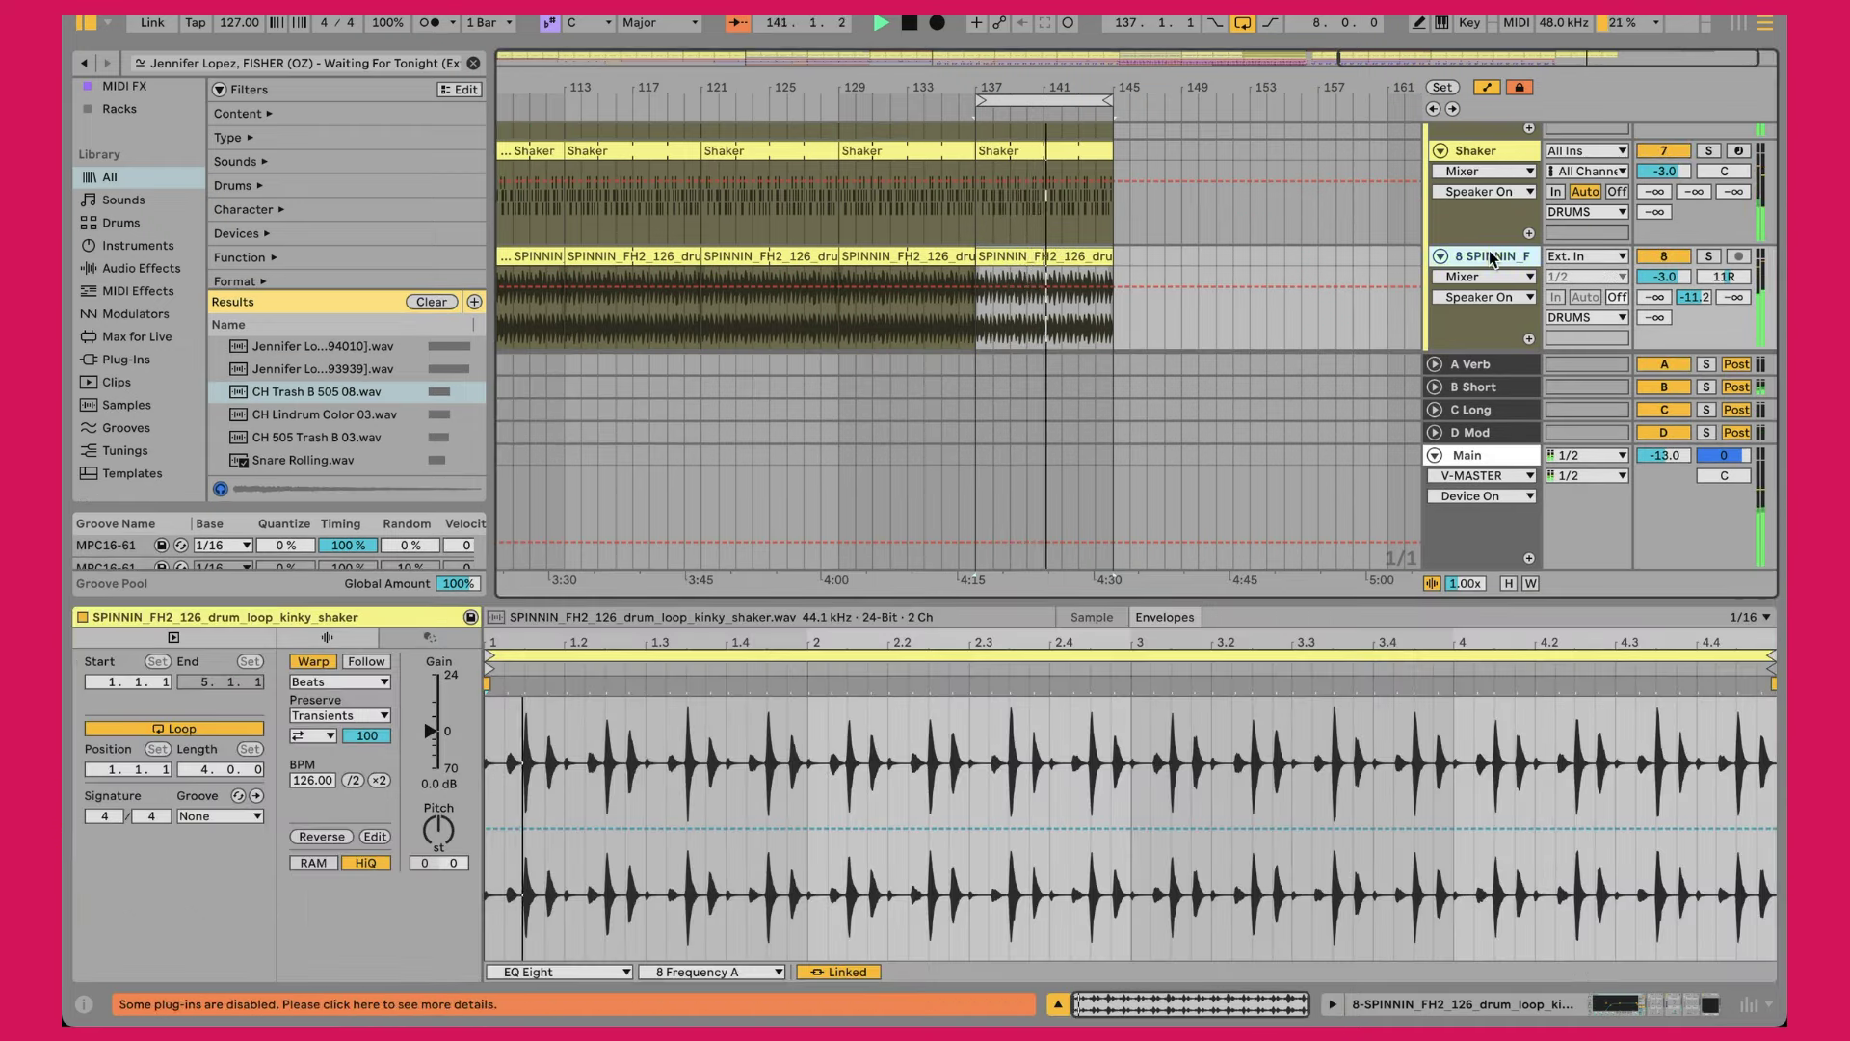
{"action": "left_click", "coordinate": [1458, 347]}
{"action": "left_click_drag", "start_coordinate": [311, 879], "coordinate": [401, 915]}
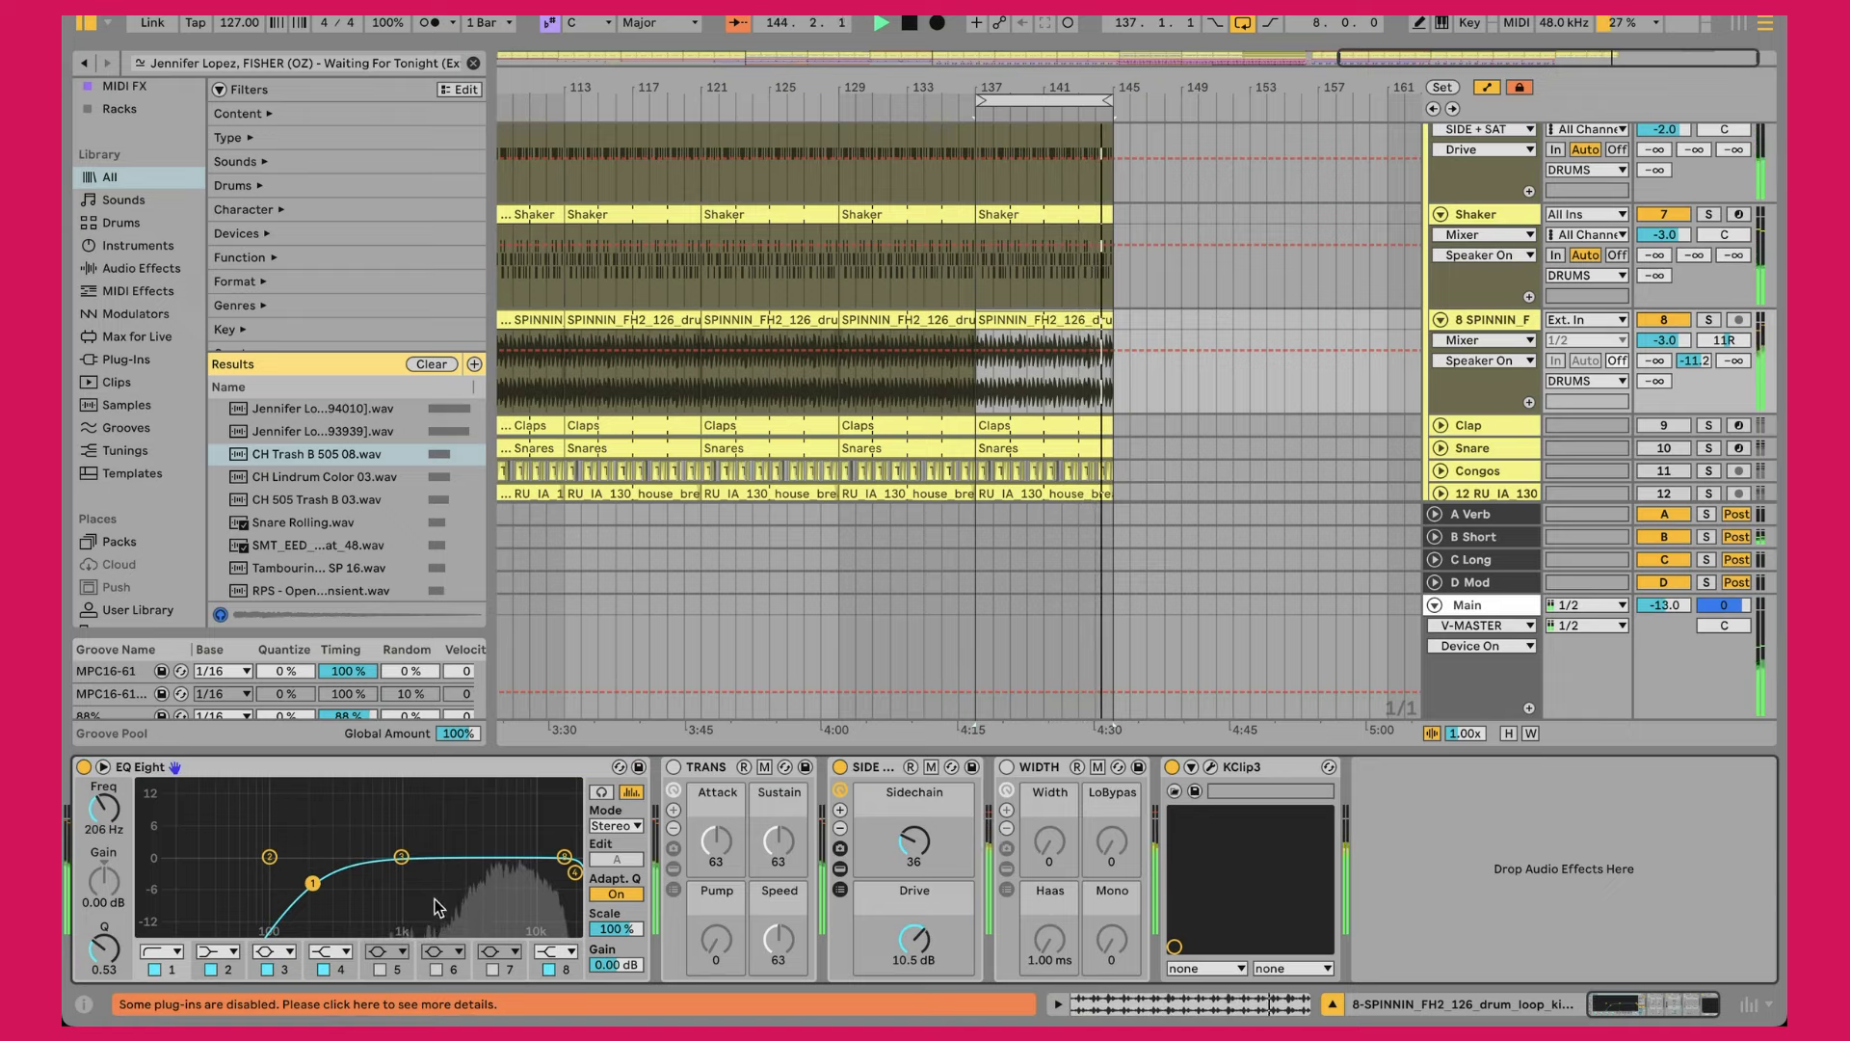
Step: Inspect the Utility and Shaper devices inside the loop track's SIDE + SAT rack and the KClip 3 plug-in's settings, and close both views
{"action": "left_click", "coordinate": [891, 814]}
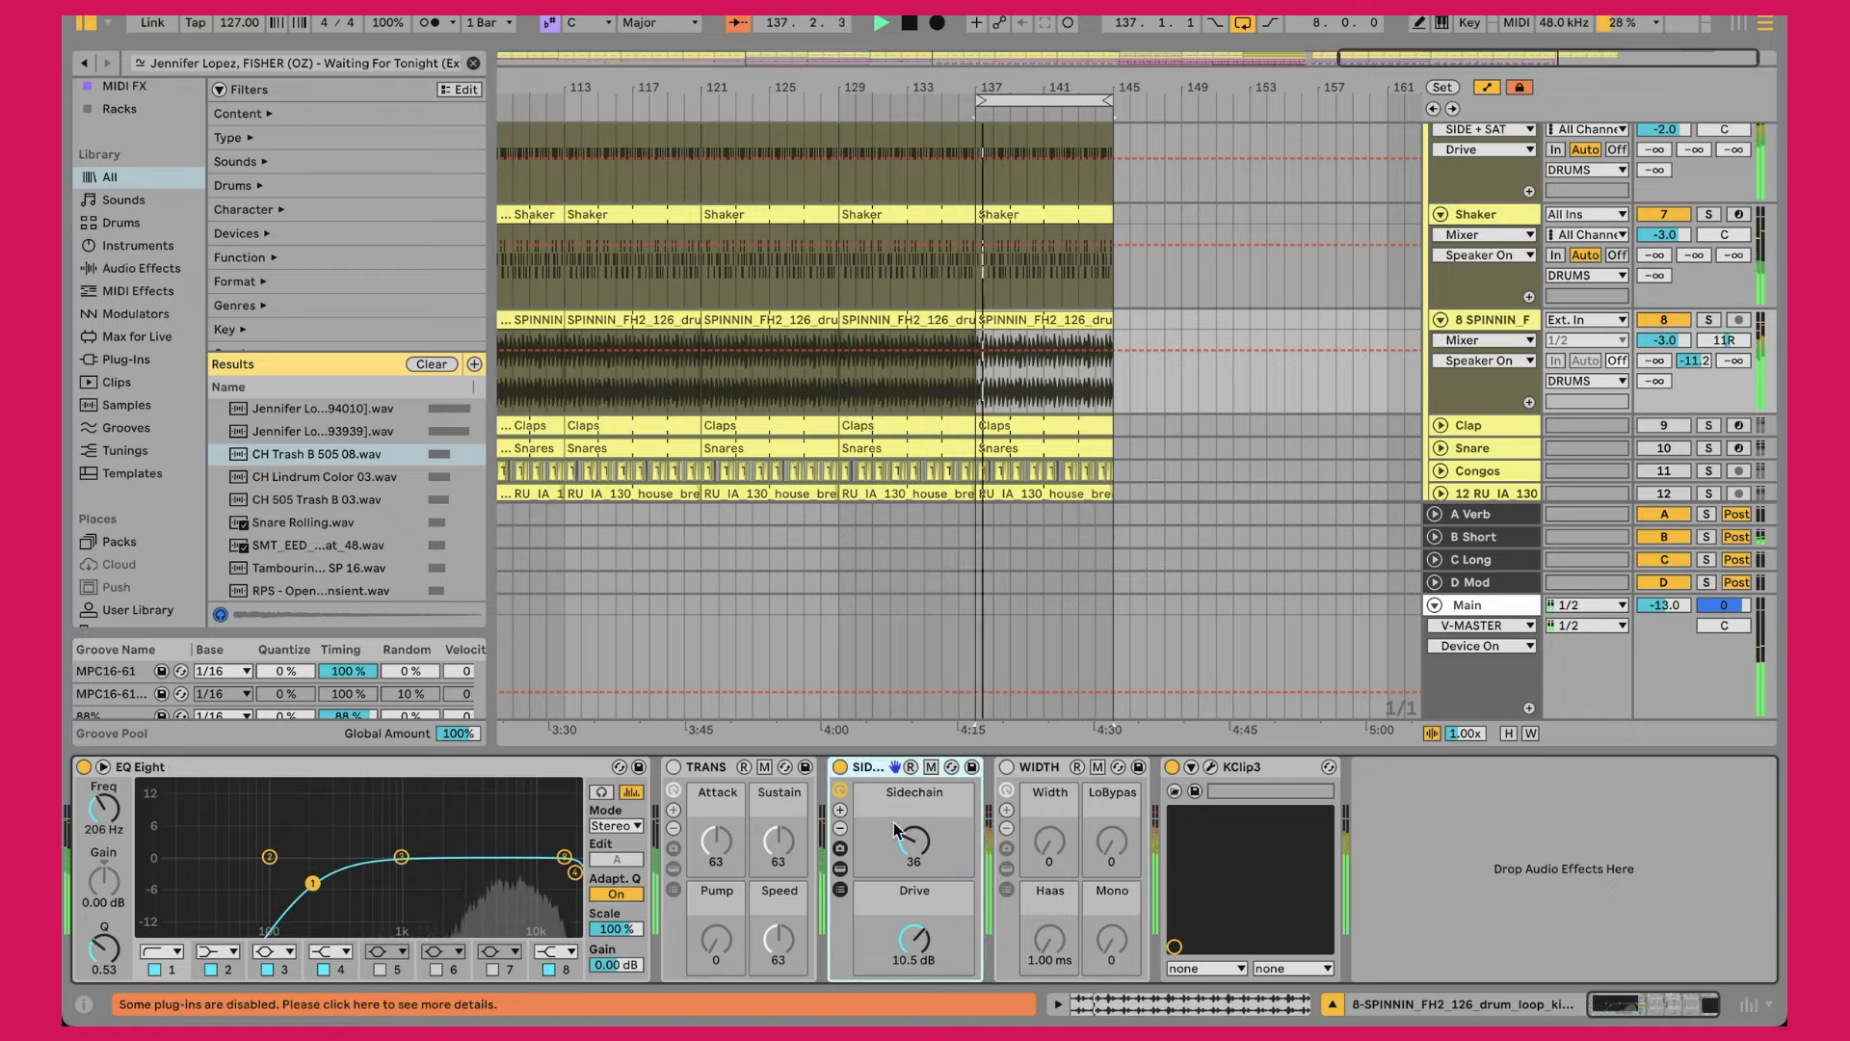
{"action": "left_click", "coordinate": [839, 867]}
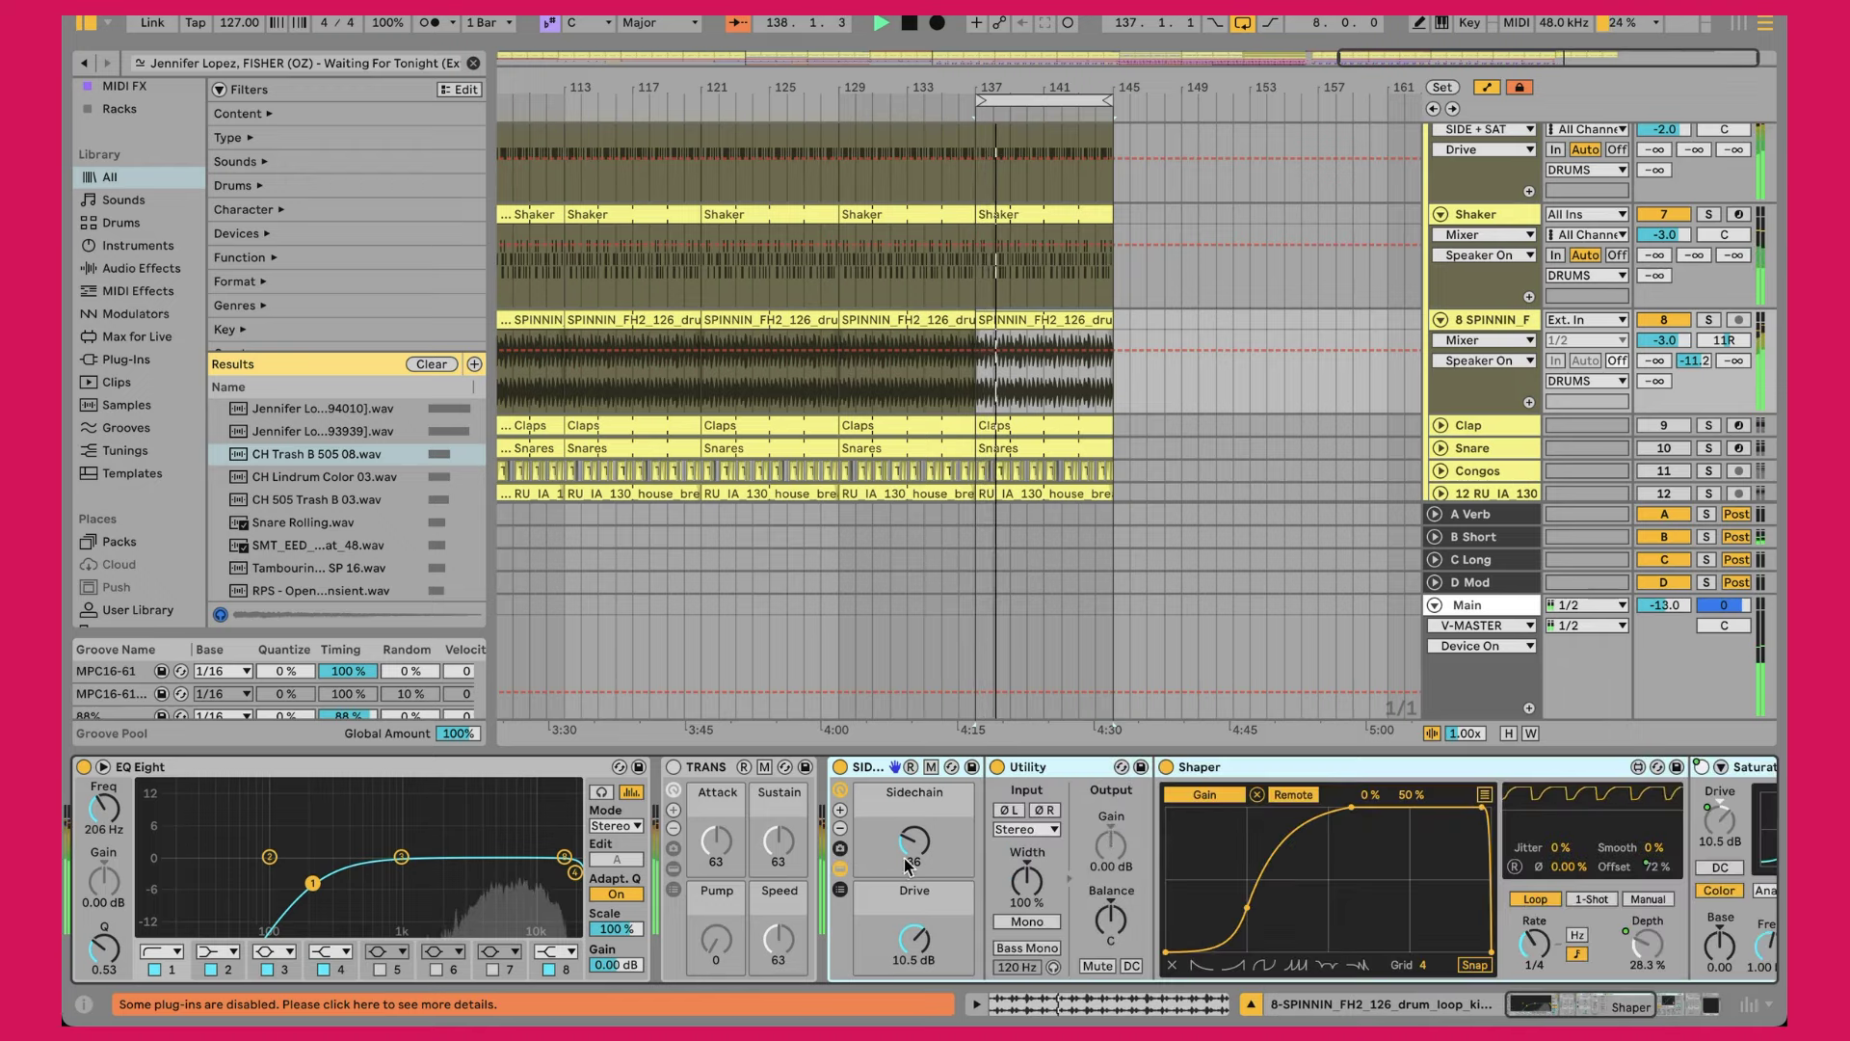
{"action": "left_click", "coordinate": [1232, 773]}
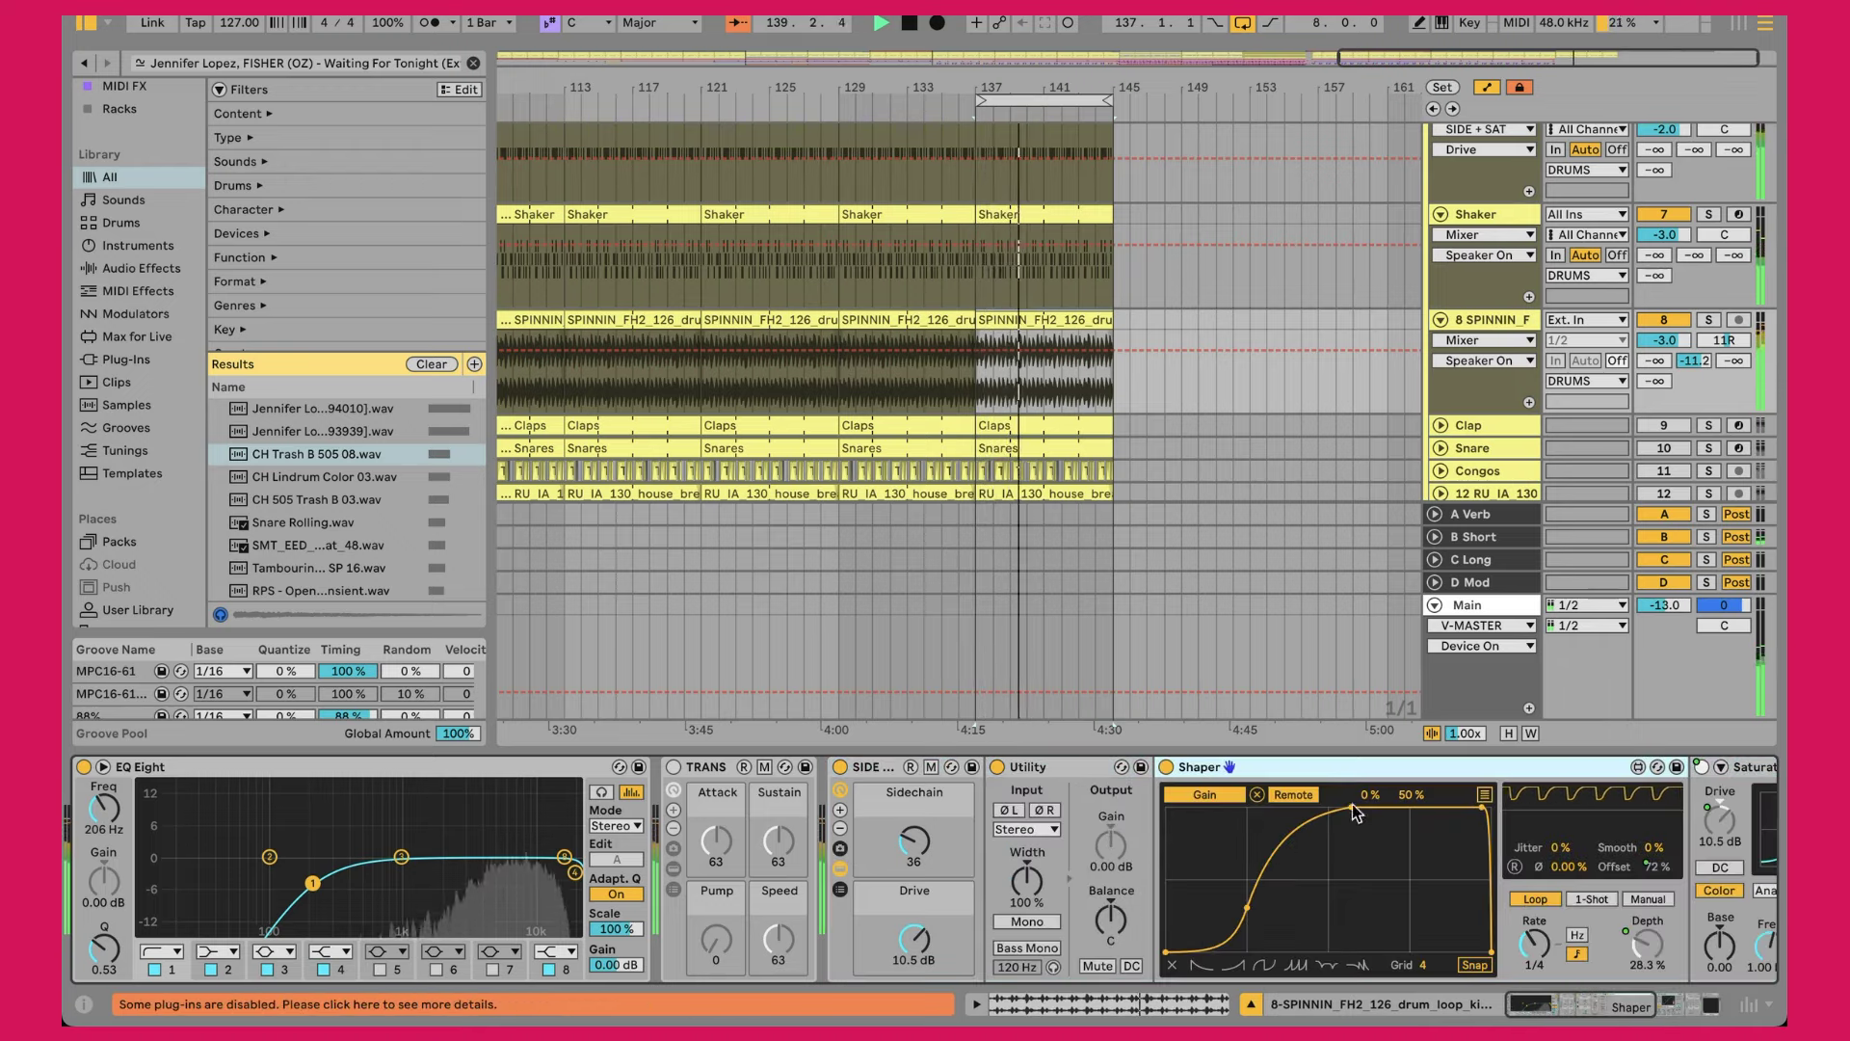
{"action": "left_click_drag", "start_coordinate": [1110, 844], "coordinate": [1110, 887]}
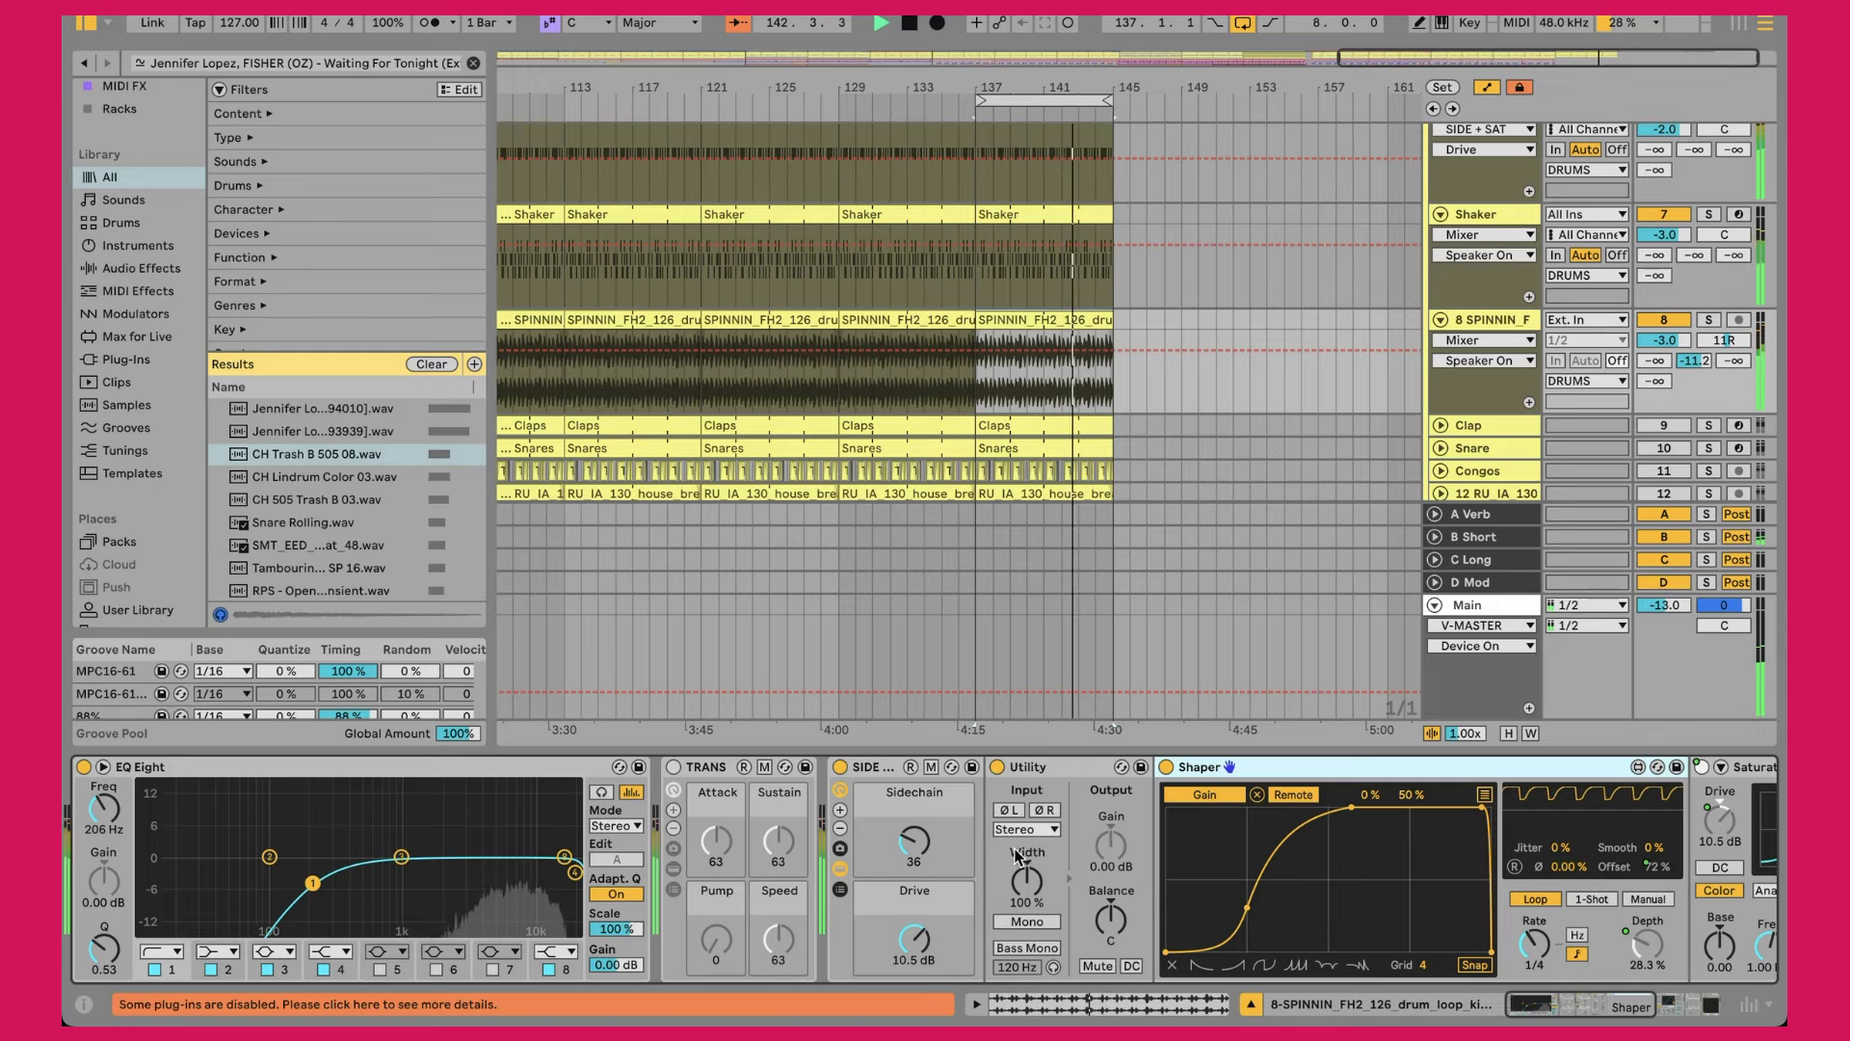
{"action": "left_click", "coordinate": [841, 870]}
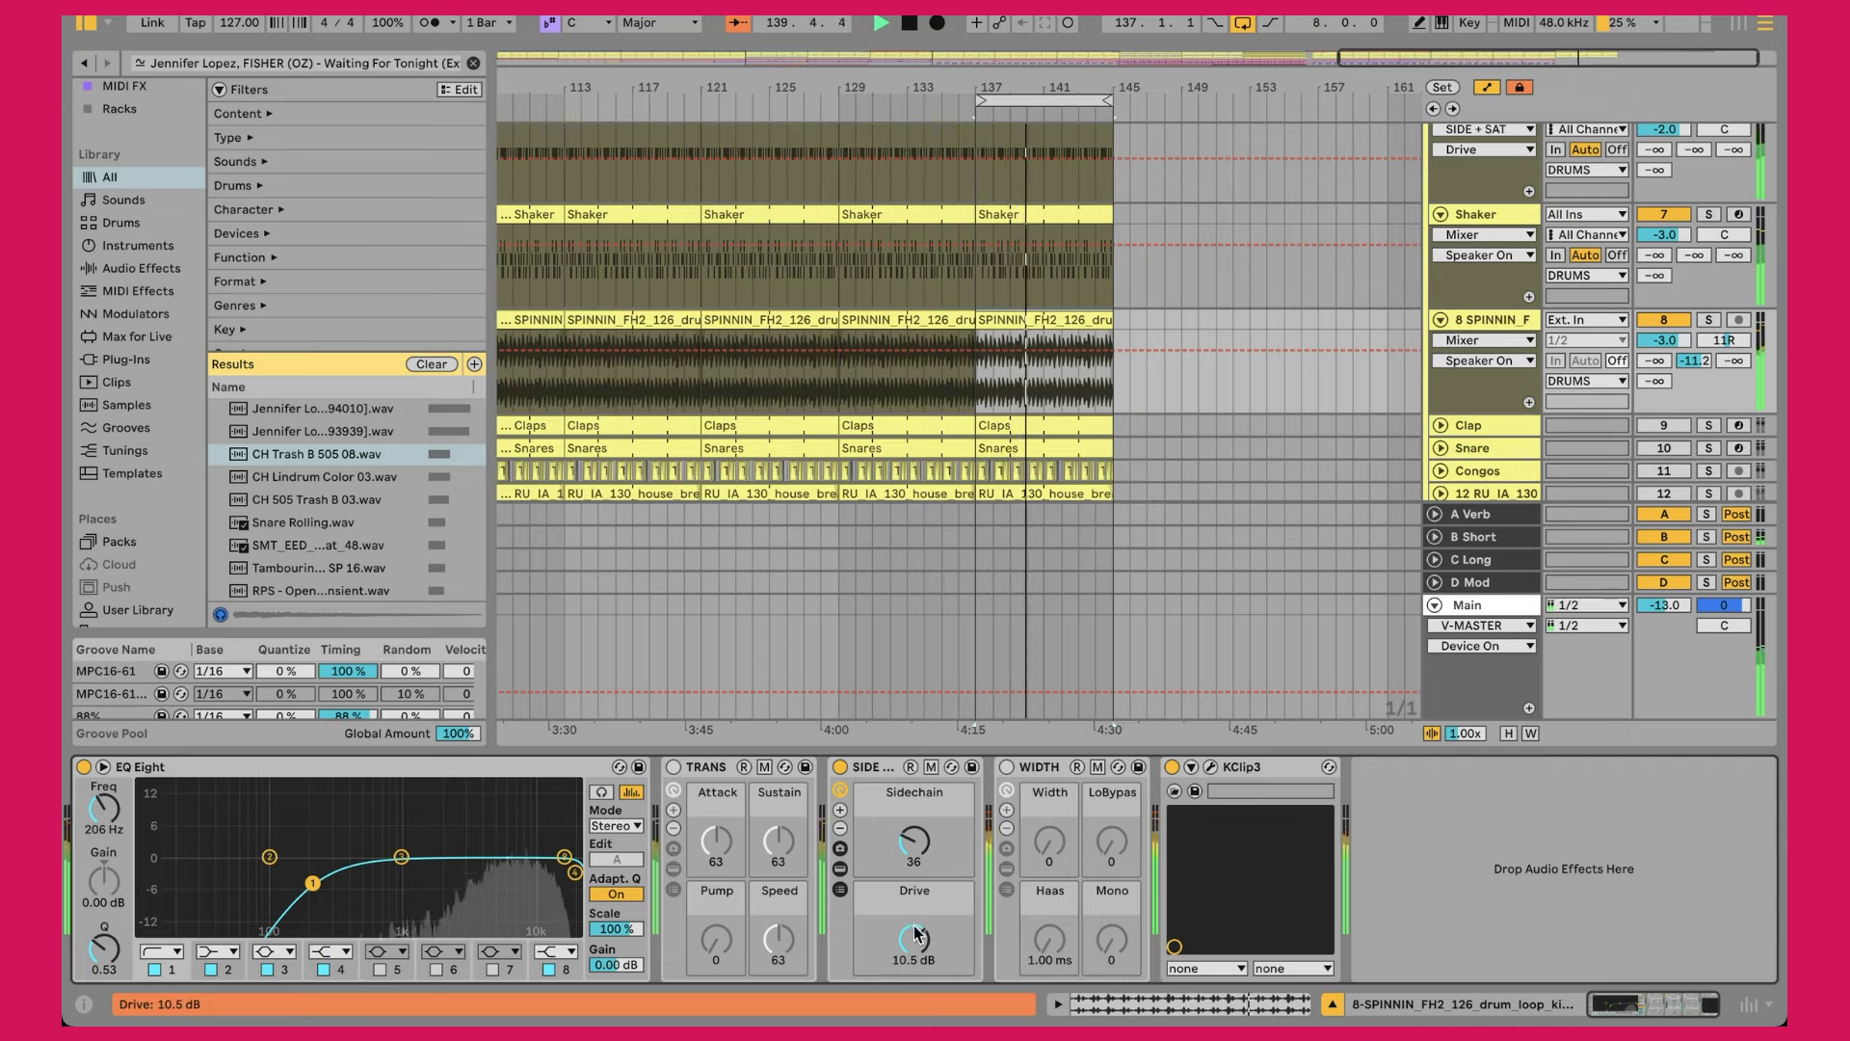
{"action": "left_click", "coordinate": [1211, 767]}
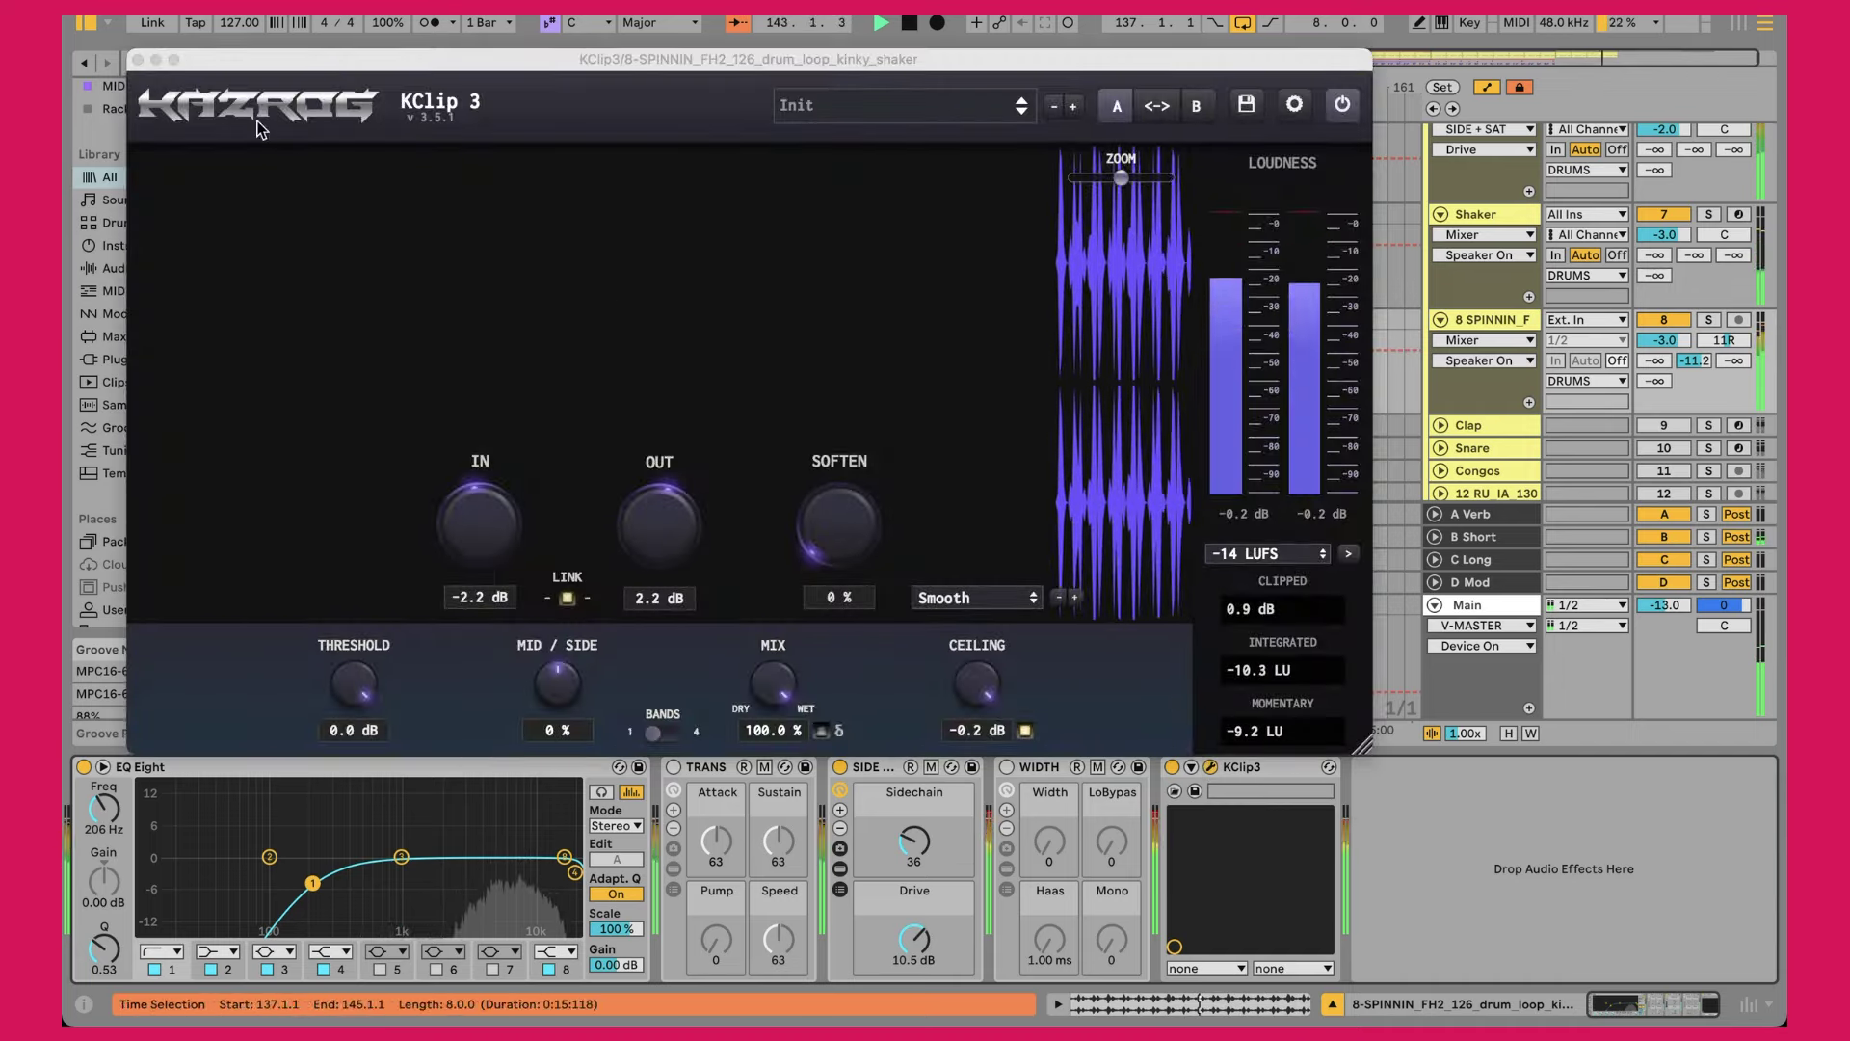
{"action": "left_click", "coordinate": [139, 61]}
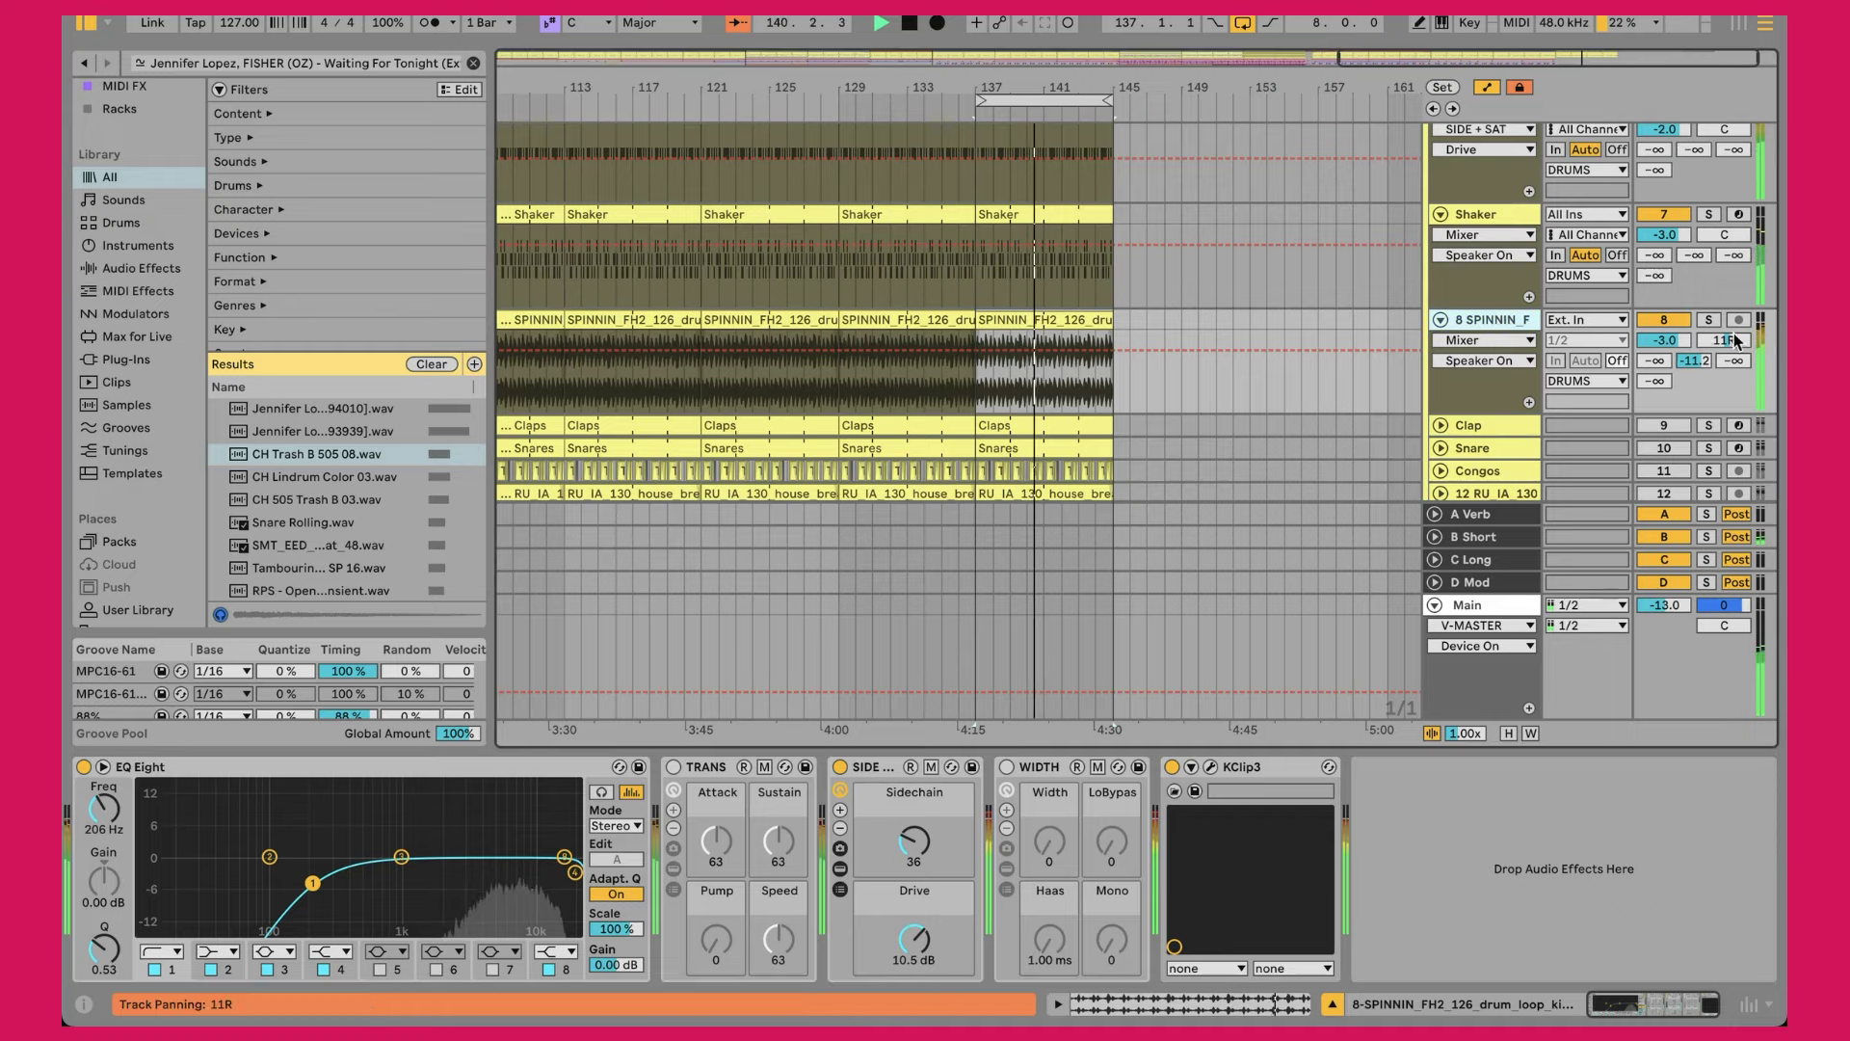
Step: Examine the 8 SPINNIN_FH2 loop track's panning and sends in the Session mixer, and return to the Arrangement
{"action": "key", "text": "Tab"}
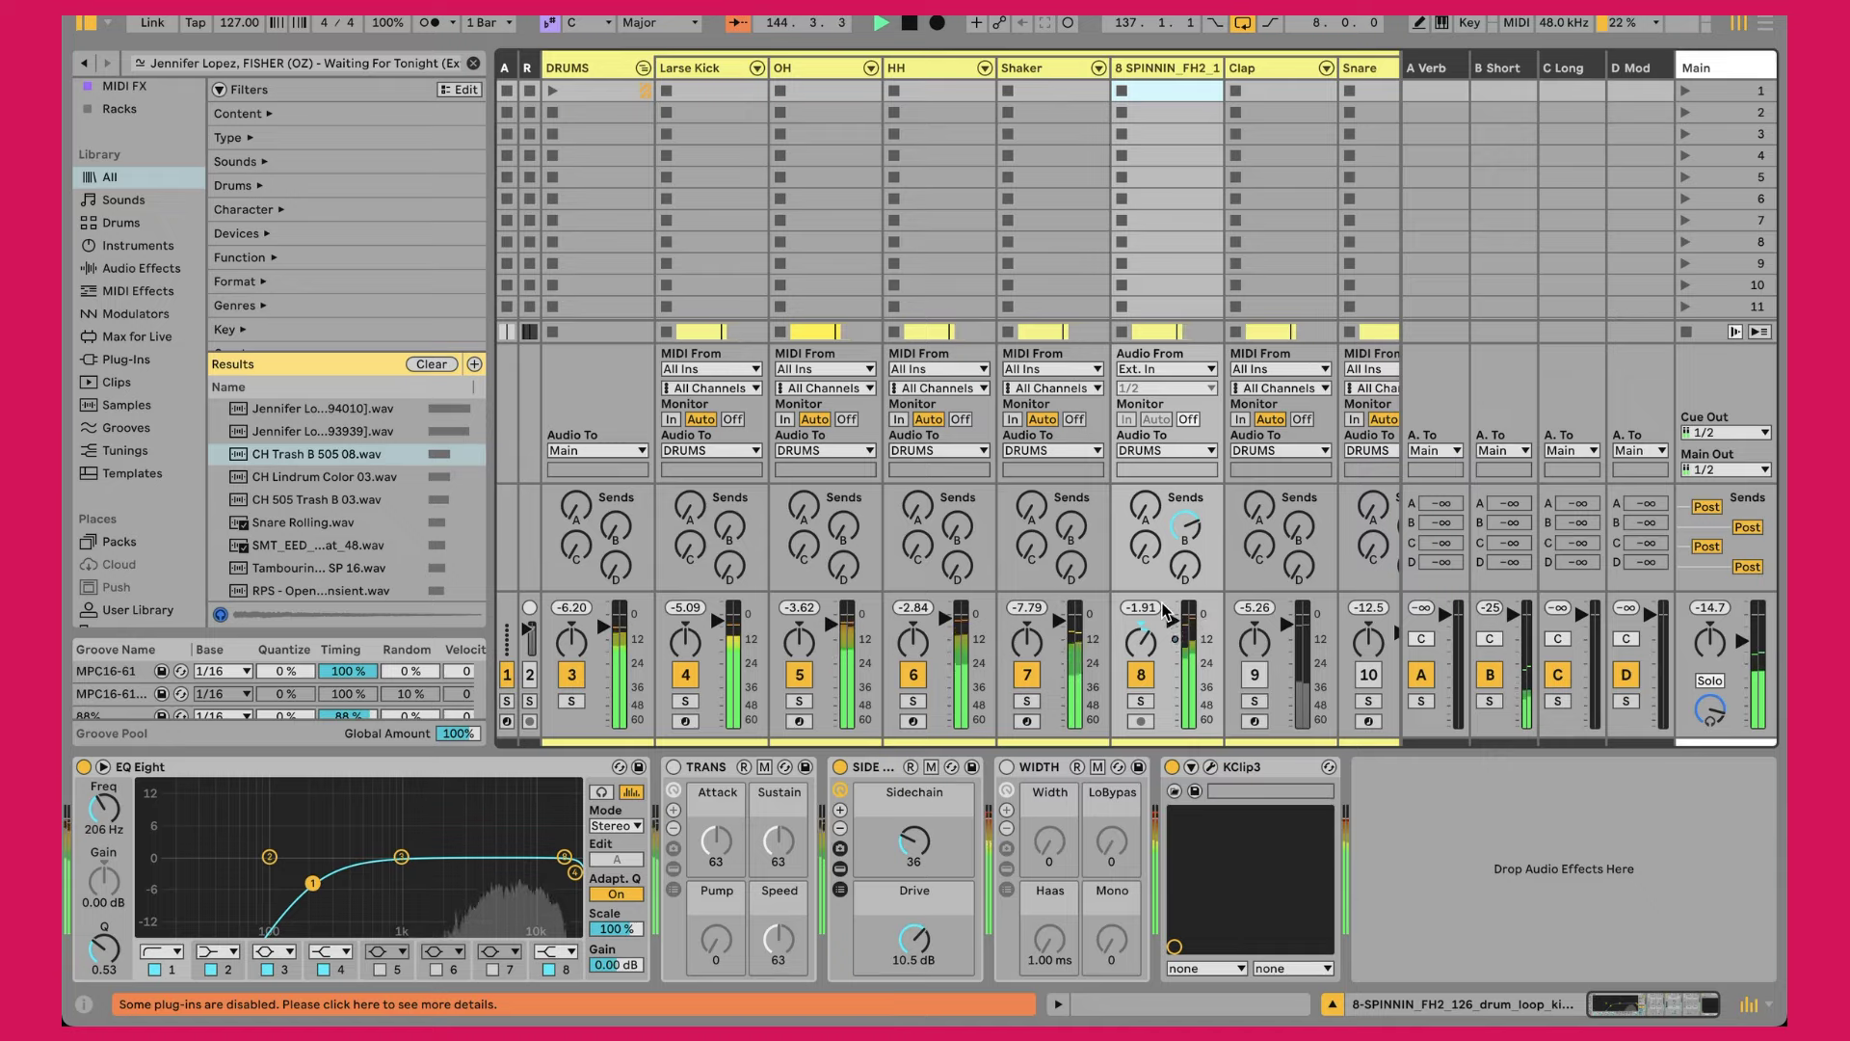
{"action": "key", "text": "shift+Tab"}
{"action": "key", "text": "Tab"}
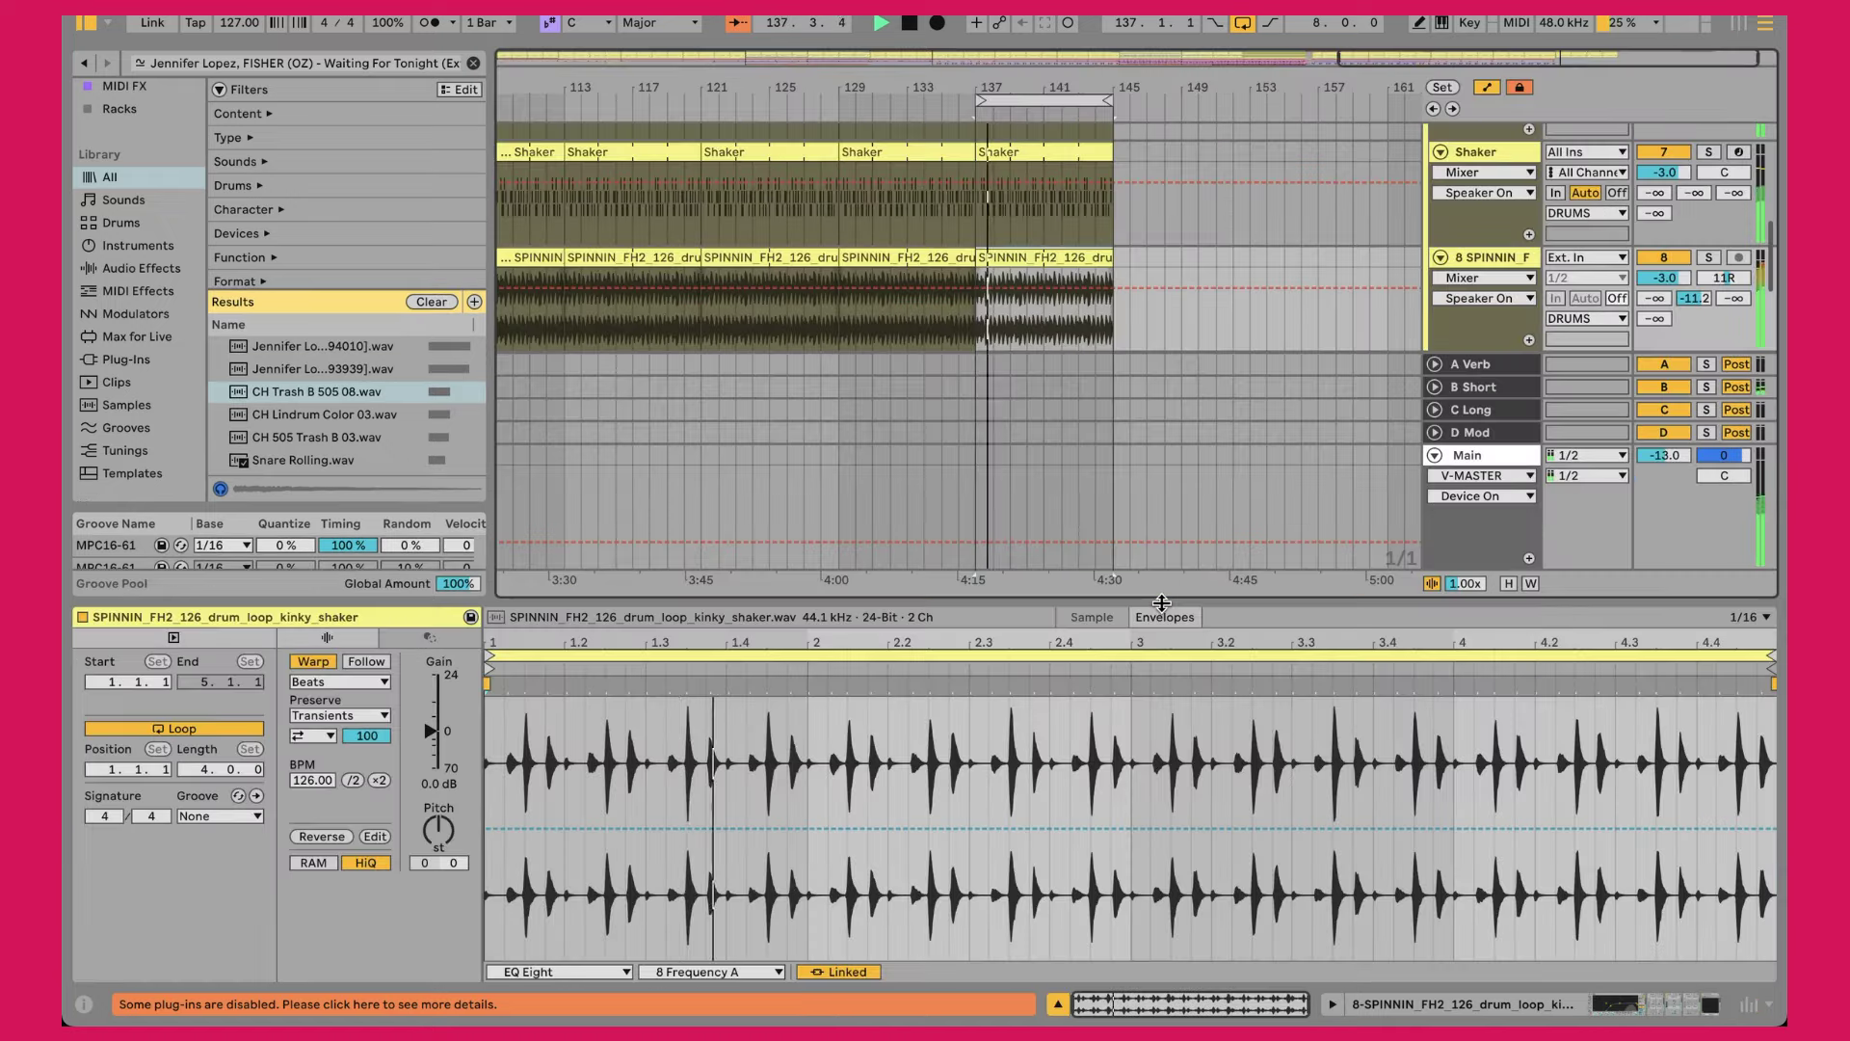
Step: Activate the Clap track below the drum loop and unfold it
{"action": "scroll", "coordinate": [1288, 170], "scroll_direction": "down", "scroll_amount": 5}
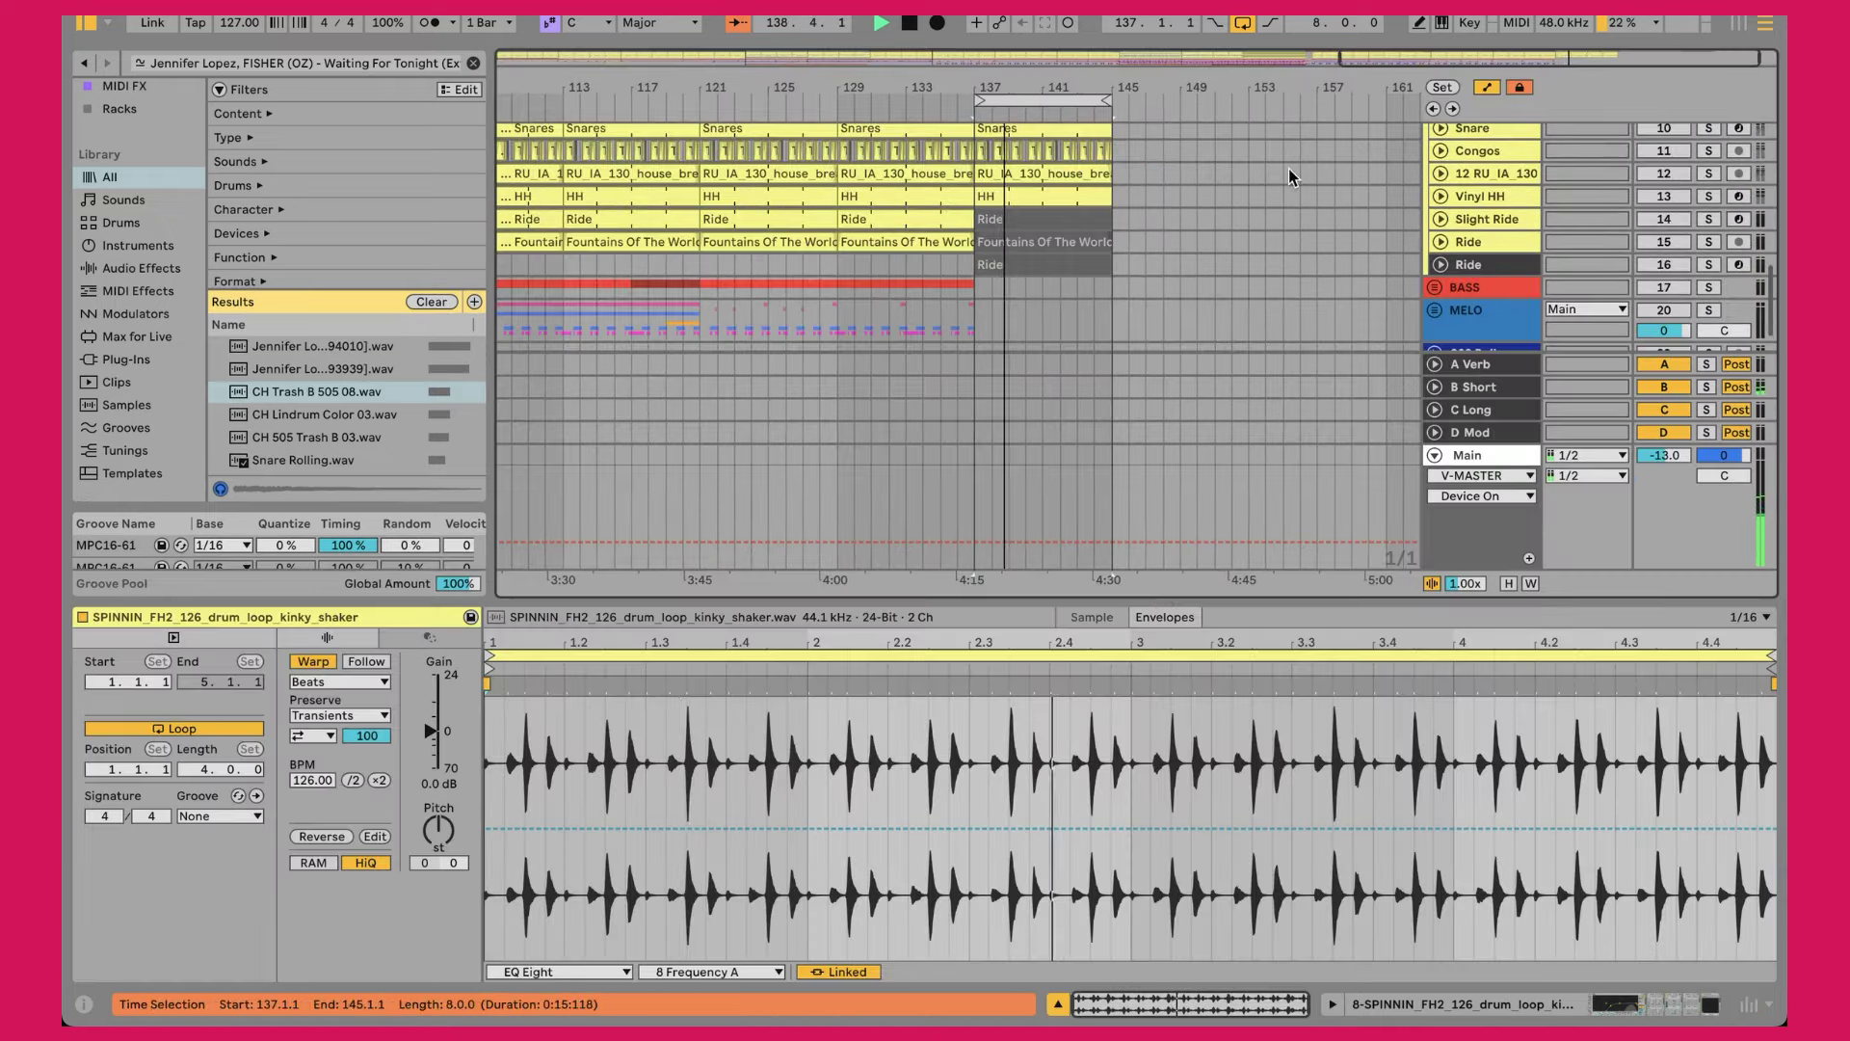
{"action": "scroll", "coordinate": [1288, 170], "scroll_direction": "up", "scroll_amount": 4}
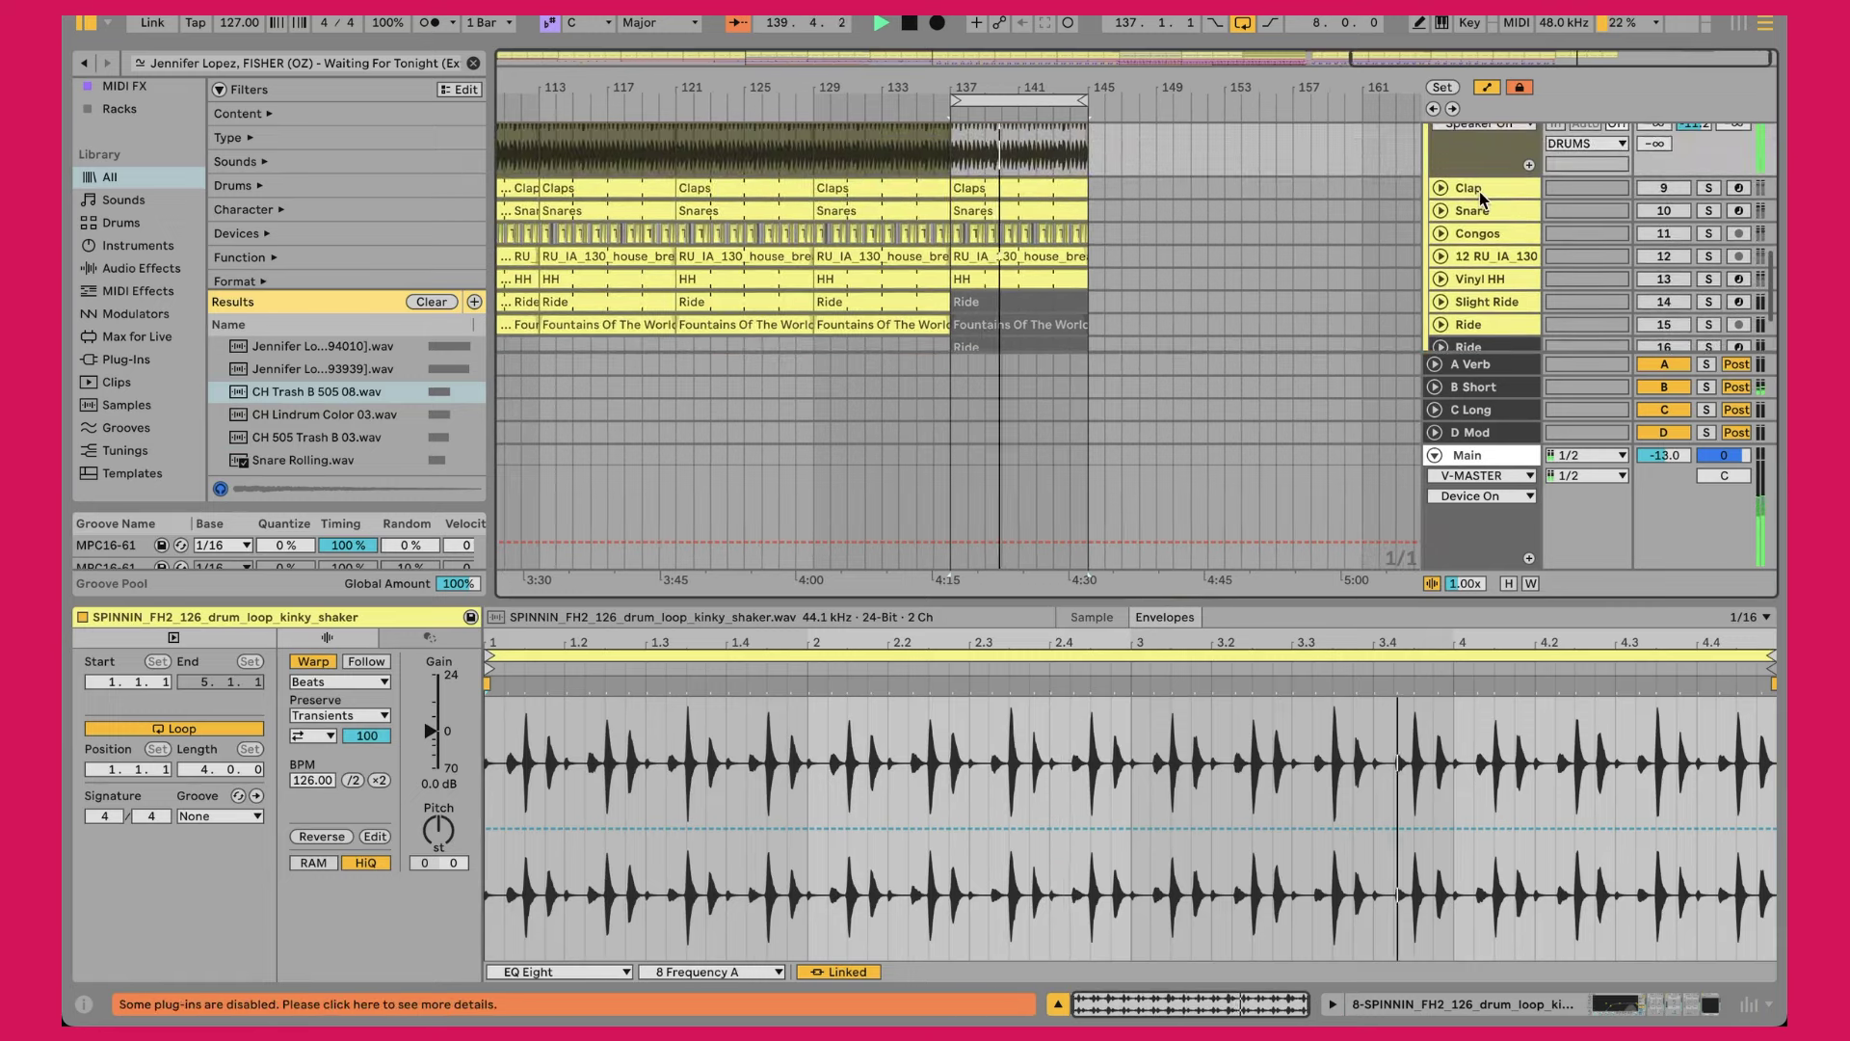
{"action": "left_click", "coordinate": [1481, 199]}
{"action": "scroll", "coordinate": [1336, 201], "scroll_direction": "up", "scroll_amount": 2}
{"action": "scroll", "coordinate": [1334, 199], "scroll_direction": "up", "scroll_amount": 1}
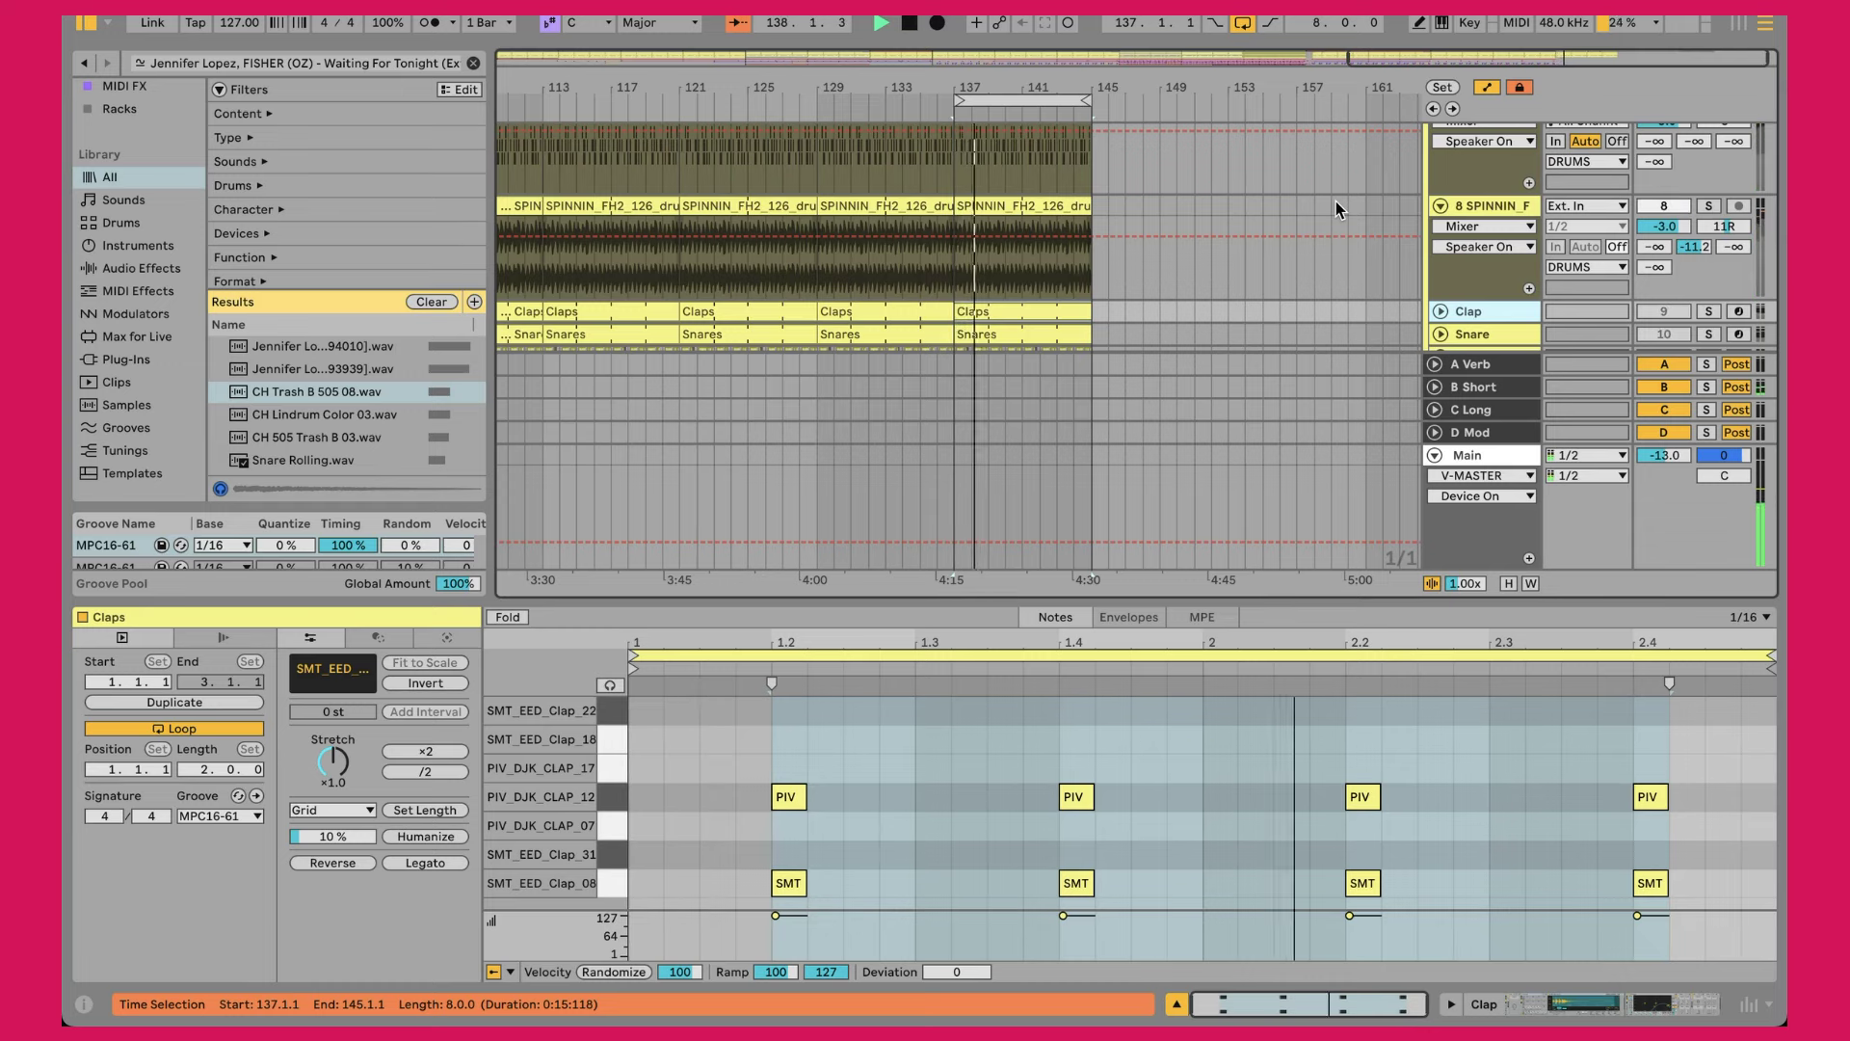
{"action": "scroll", "coordinate": [1374, 199], "scroll_direction": "down", "scroll_amount": 2}
{"action": "left_click", "coordinate": [1482, 227]}
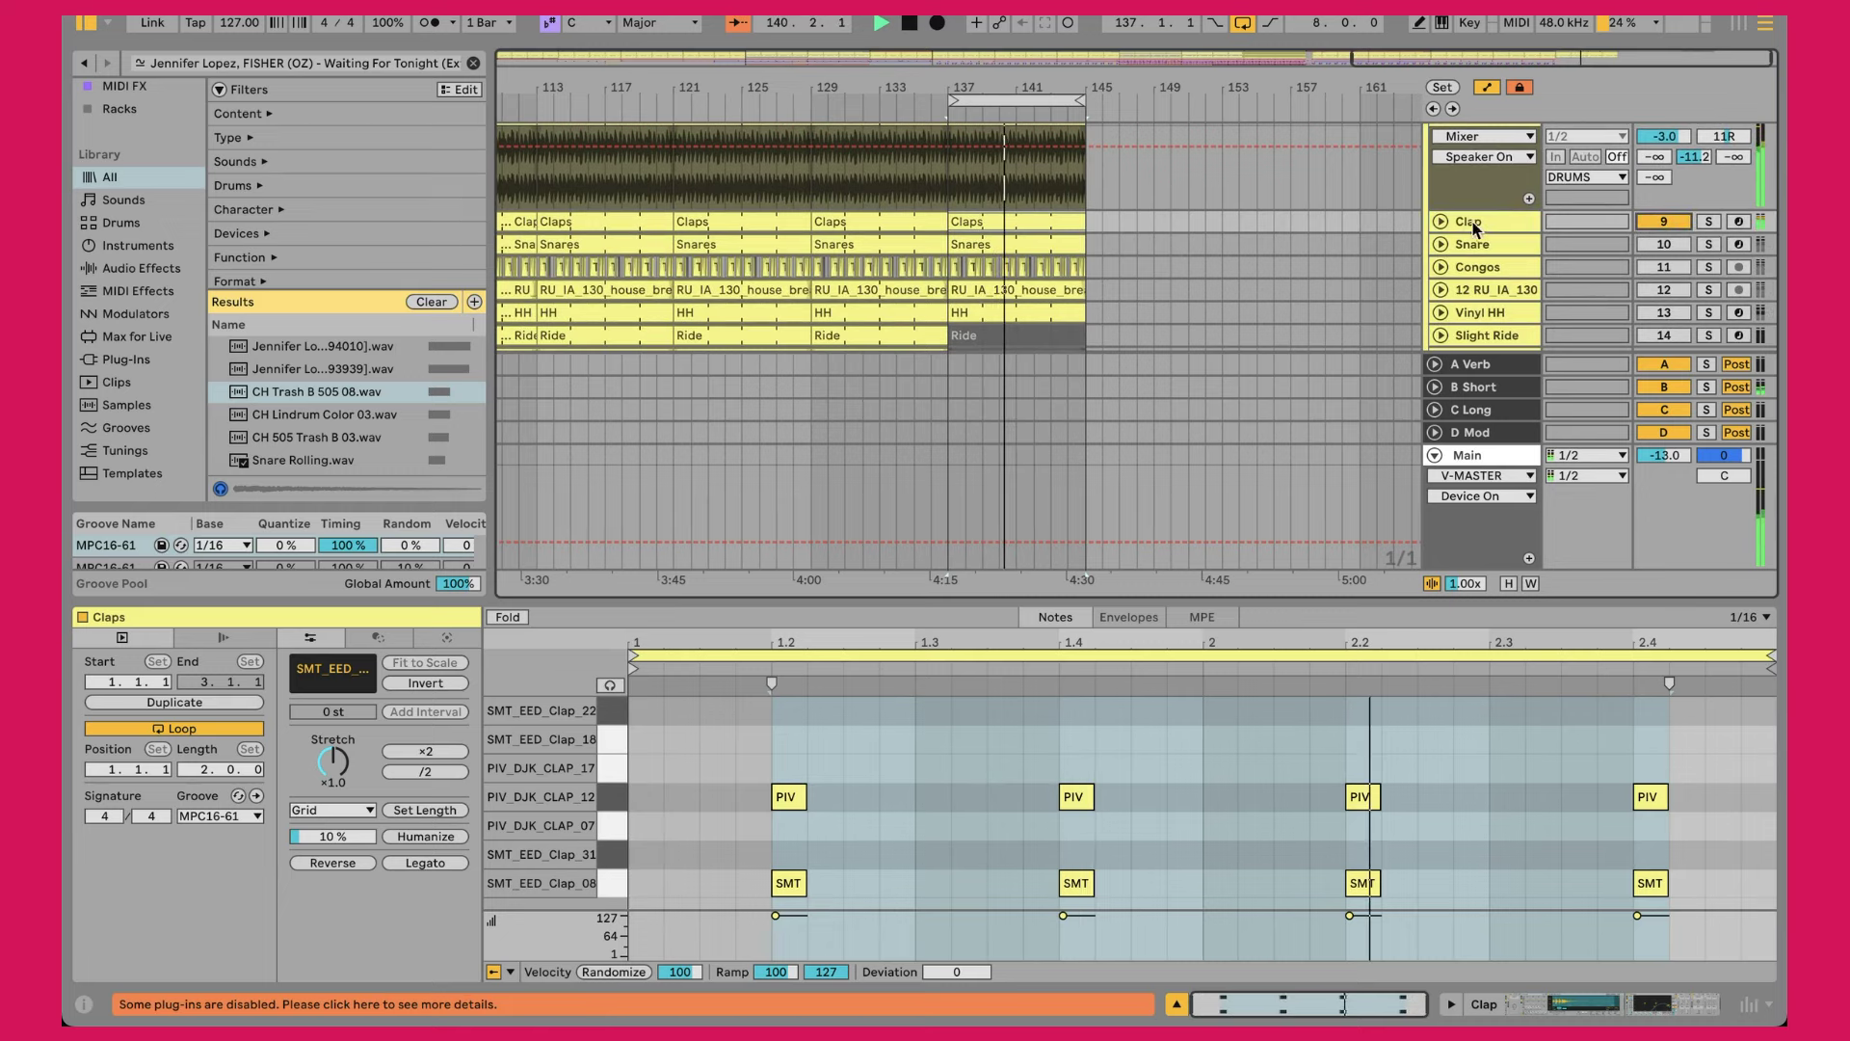
{"action": "left_click", "coordinate": [1439, 221]}
Step: Examine the layered claps in the Claps clip at bar 137 and the Clap track's SMT_EED_Clap_08 sampler controls and effects
{"action": "left_click", "coordinate": [1031, 220]}
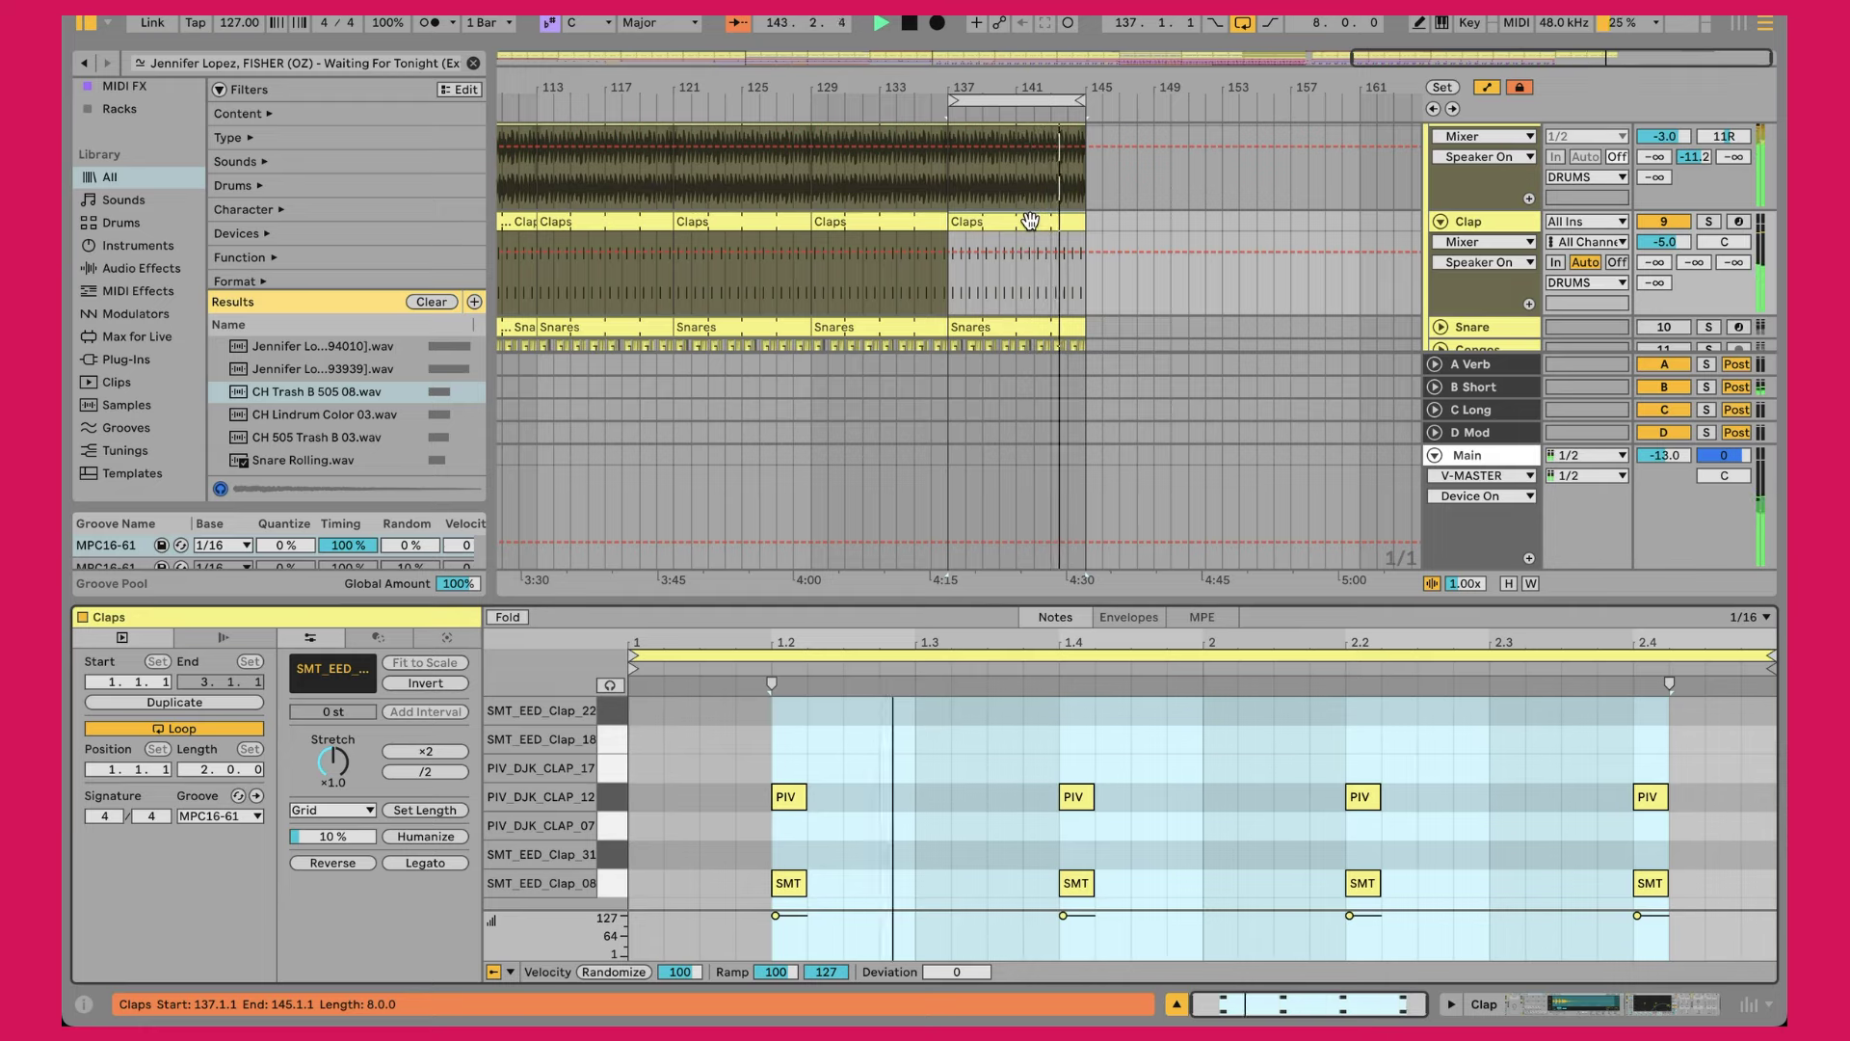
{"action": "left_click_drag", "start_coordinate": [784, 730], "coordinate": [800, 935]}
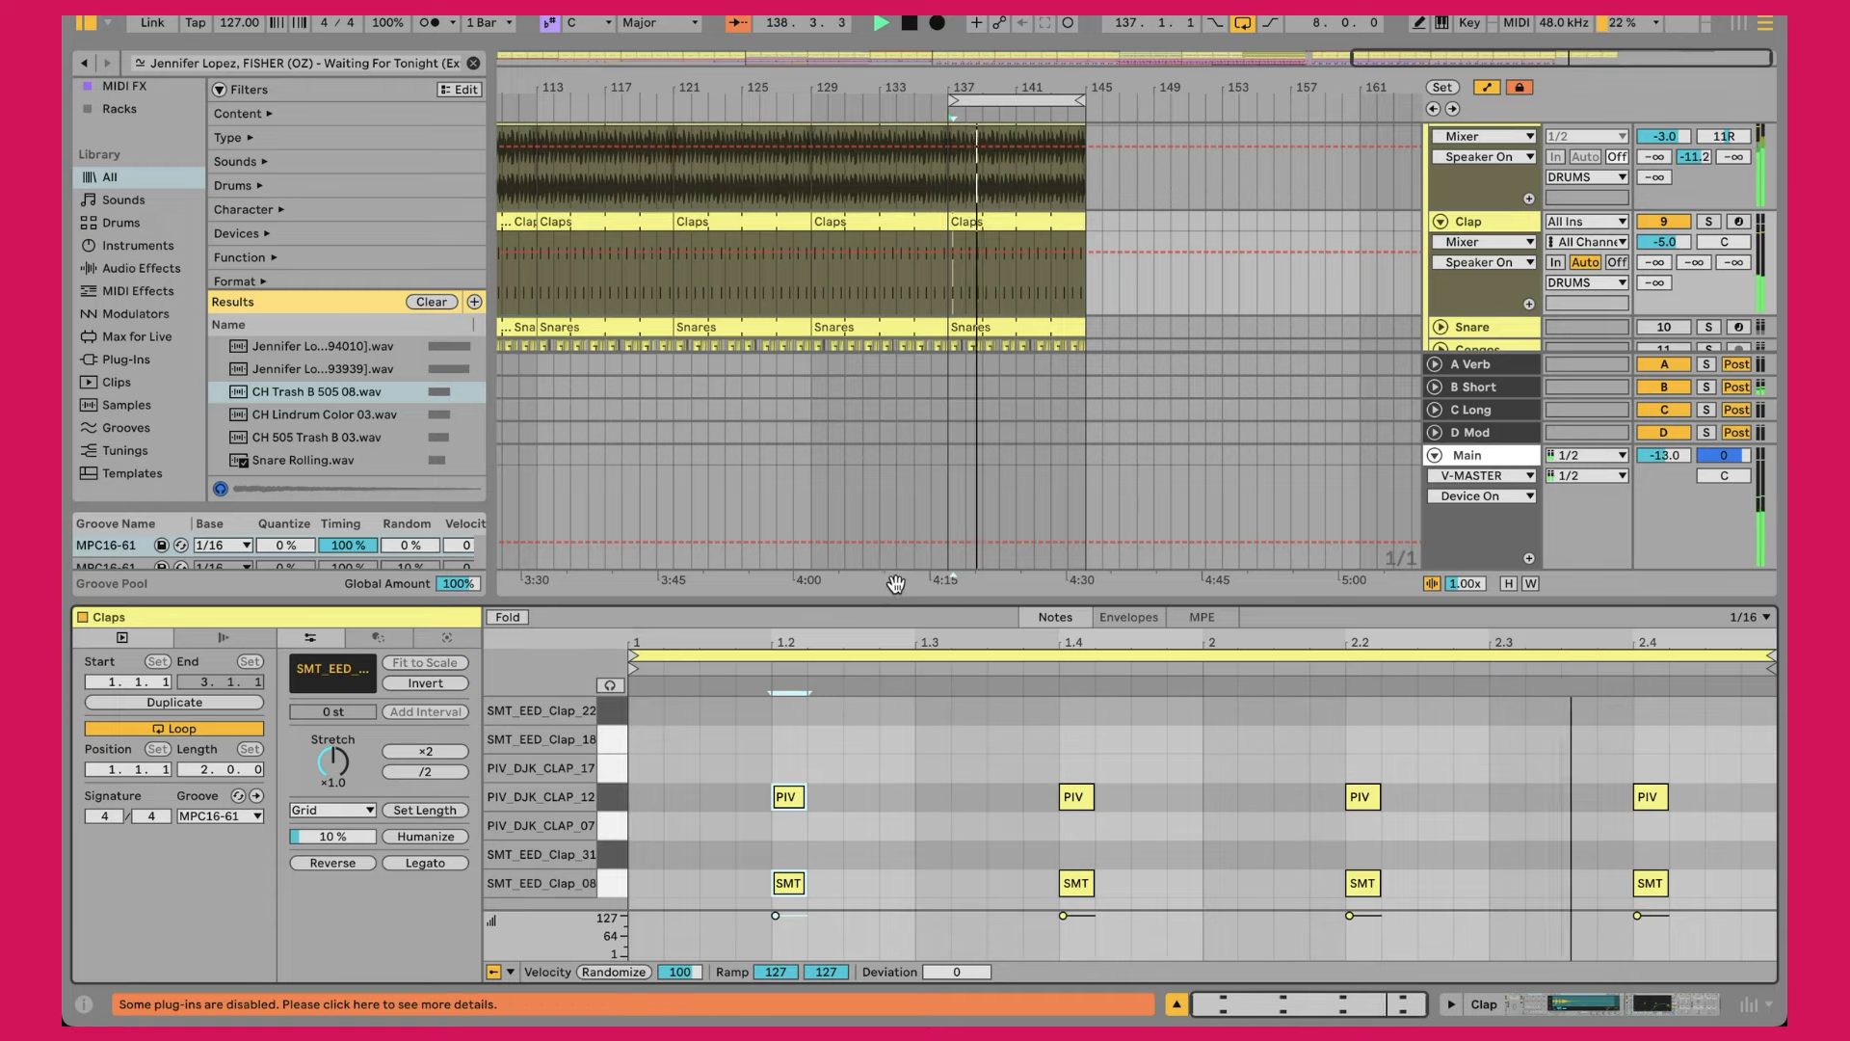
{"action": "key", "text": "shift+Tab"}
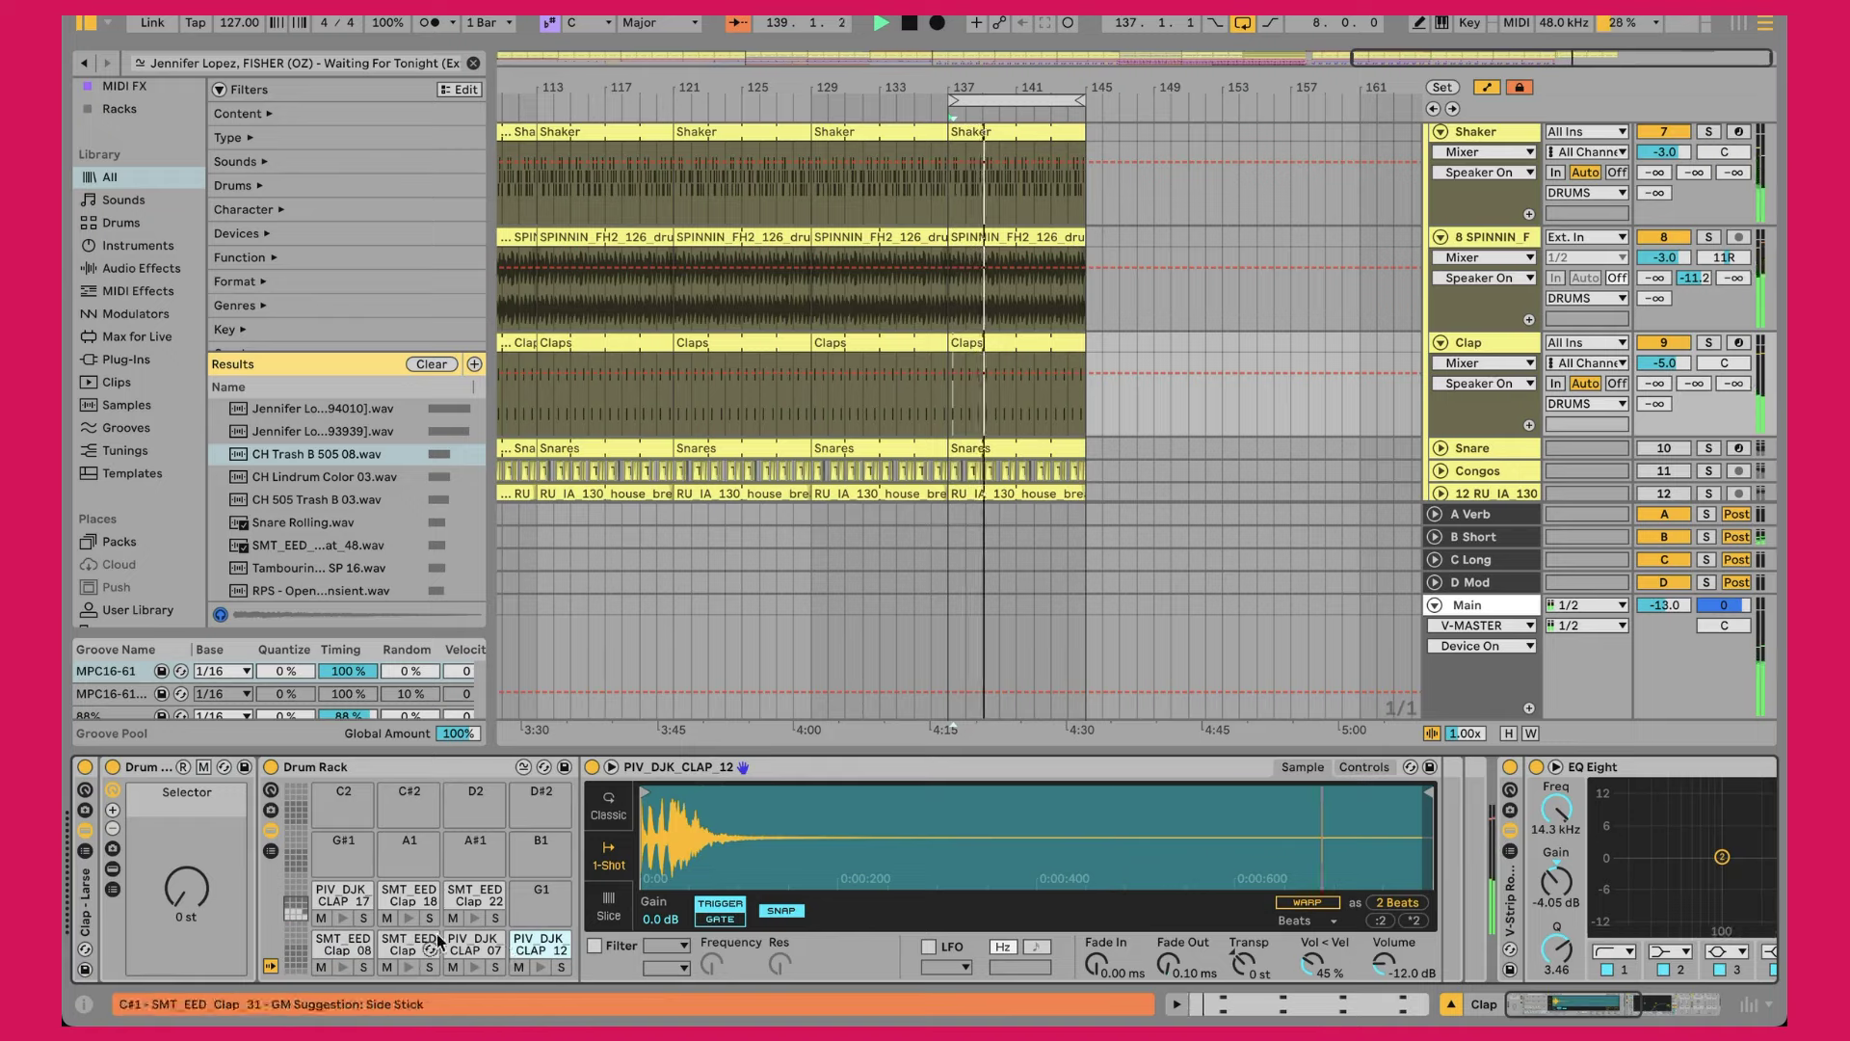
{"action": "left_click", "coordinate": [1378, 766]}
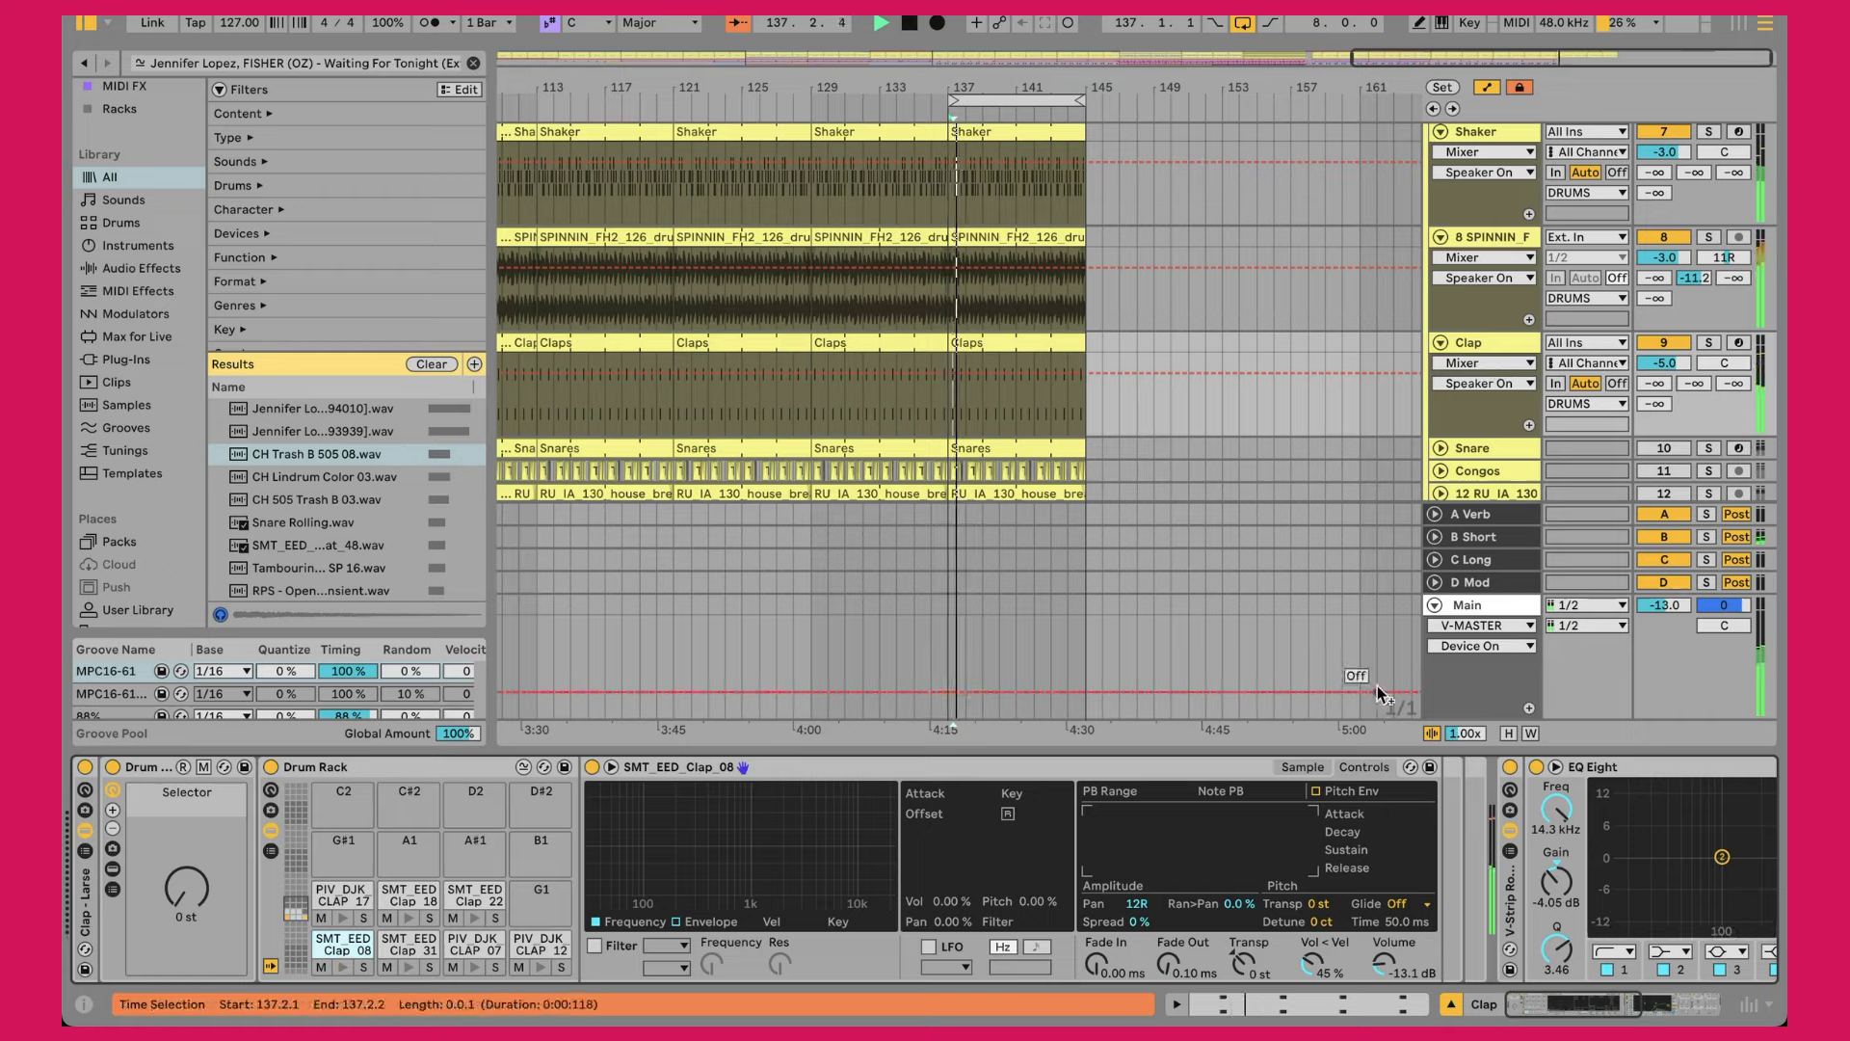
{"action": "scroll", "coordinate": [1498, 867], "scroll_direction": "down", "scroll_amount": 5}
{"action": "scroll", "coordinate": [1498, 868], "scroll_direction": "down", "scroll_amount": 3}
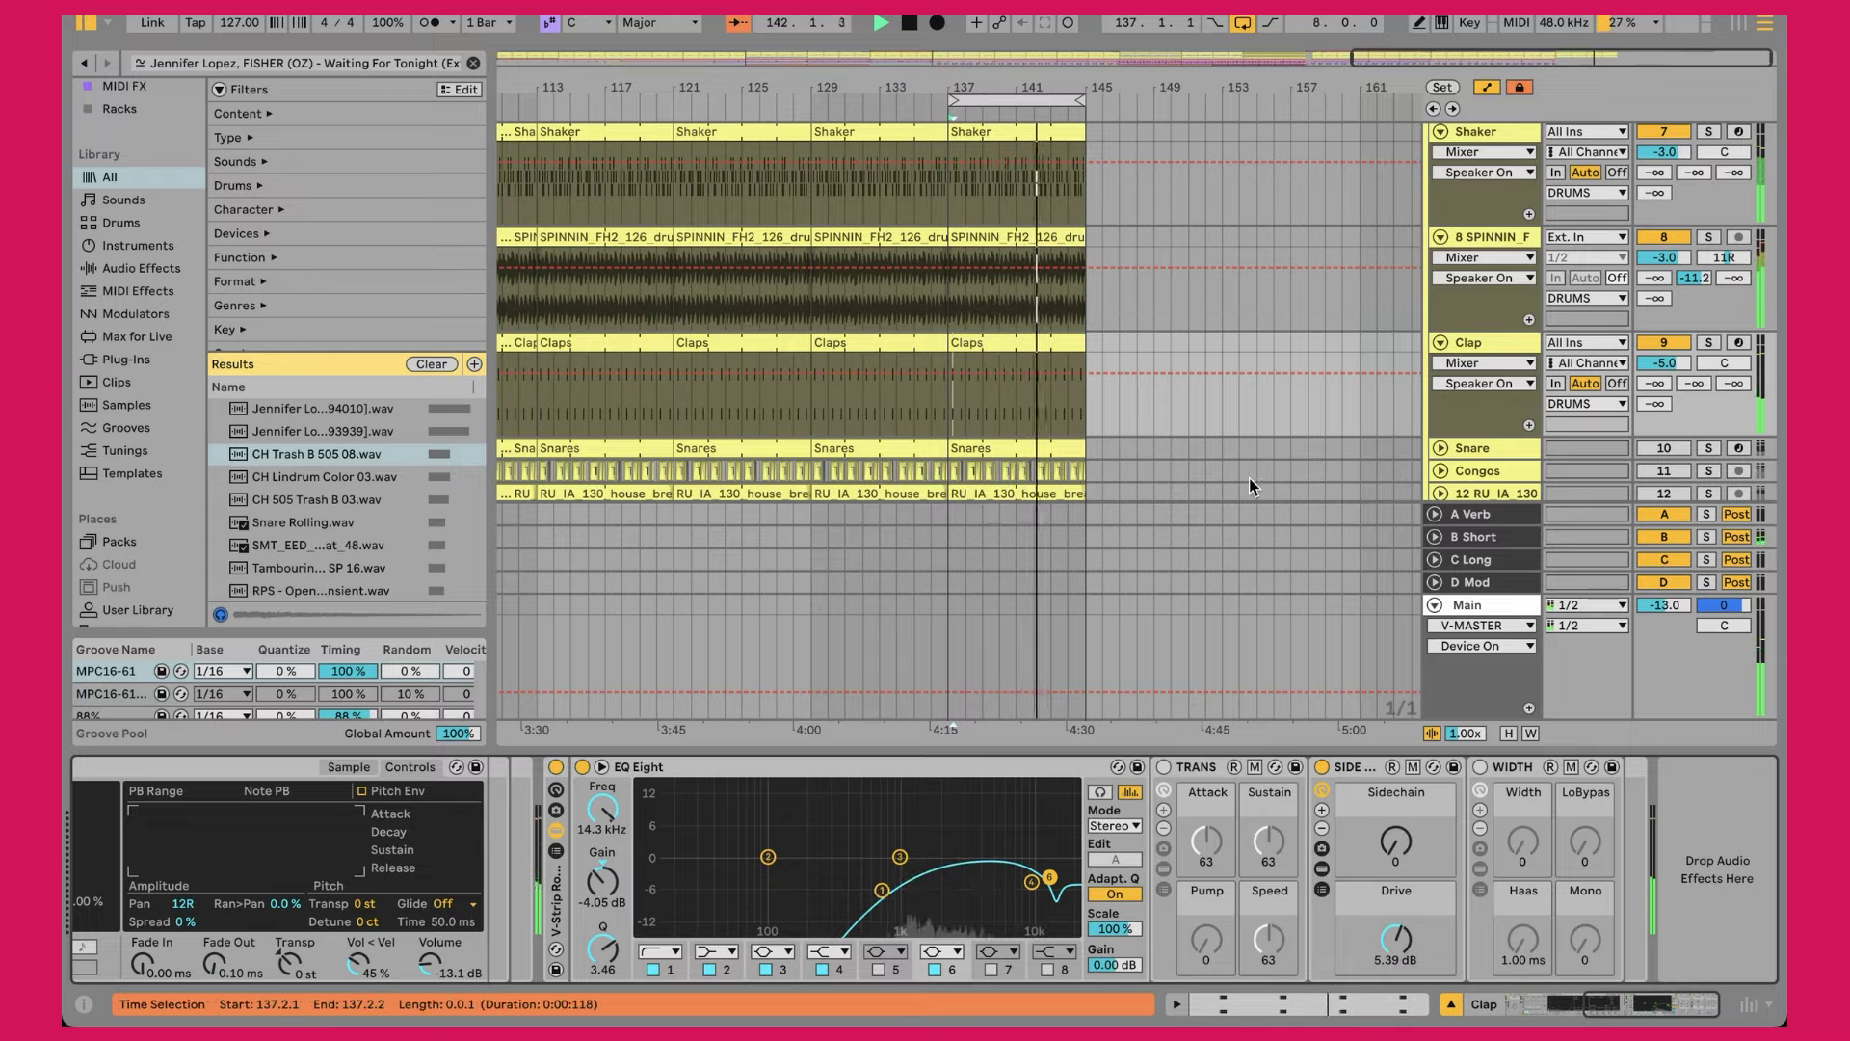
Step: Unfold the Snare track and activate it
{"action": "scroll", "coordinate": [1249, 478], "scroll_direction": "down", "scroll_amount": 5}
{"action": "left_click", "coordinate": [1439, 268]}
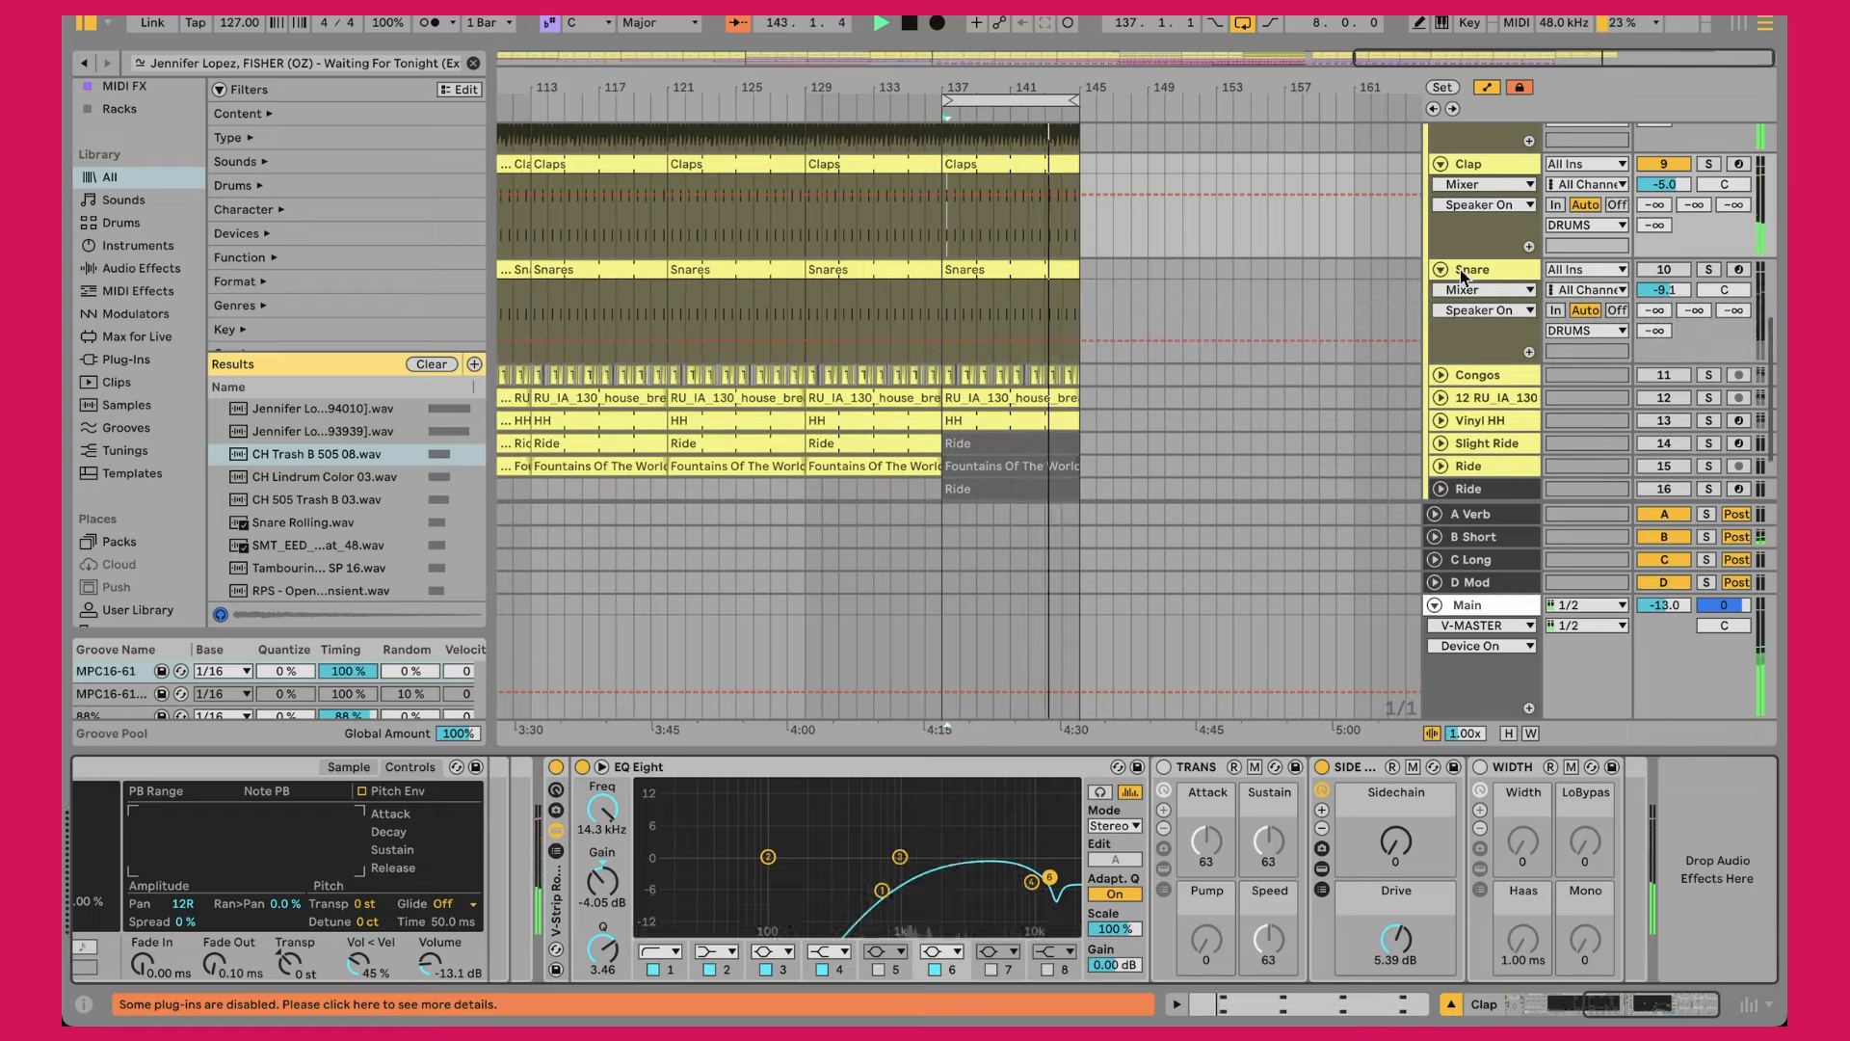
{"action": "left_click", "coordinate": [1484, 277]}
{"action": "left_click", "coordinate": [1664, 270]}
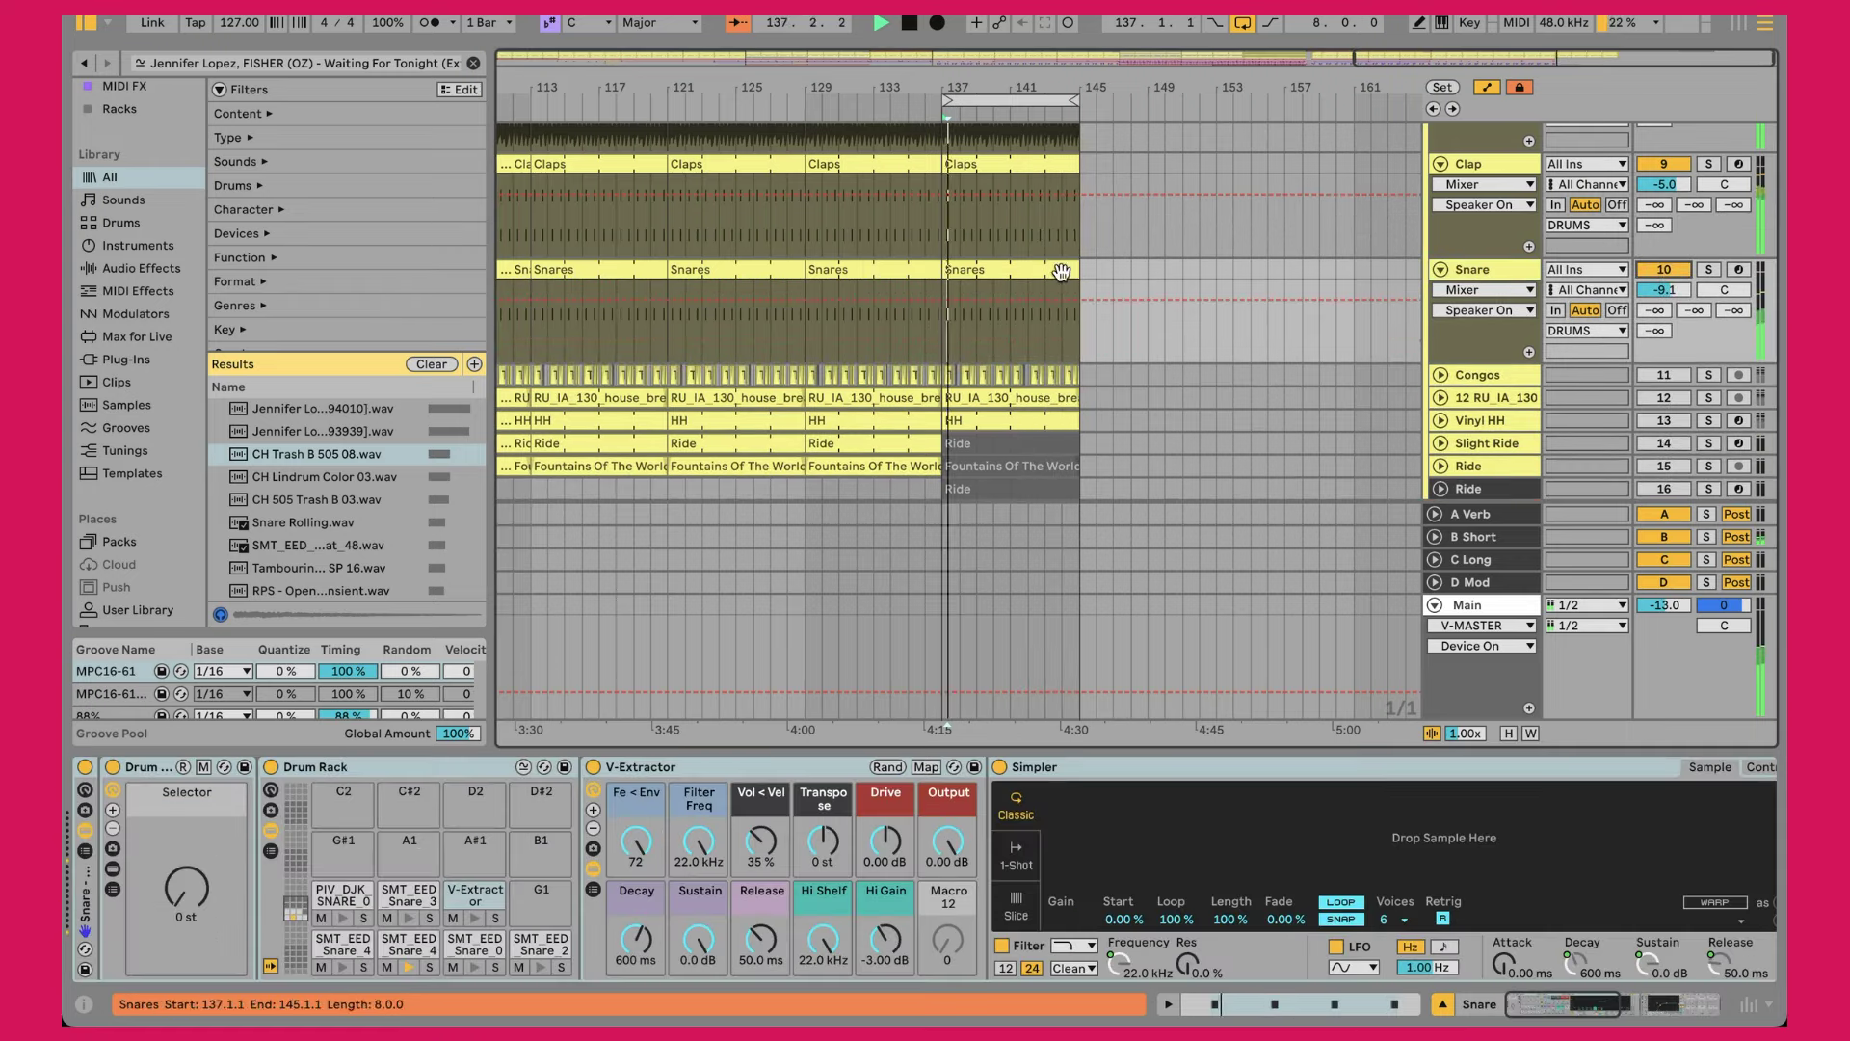
Step: Try the Snare track's volume at 0.2 dB and undo the change
{"action": "left_click", "coordinate": [1032, 270]}
{"action": "left_click_drag", "start_coordinate": [1664, 289], "coordinate": [1664, 263]}
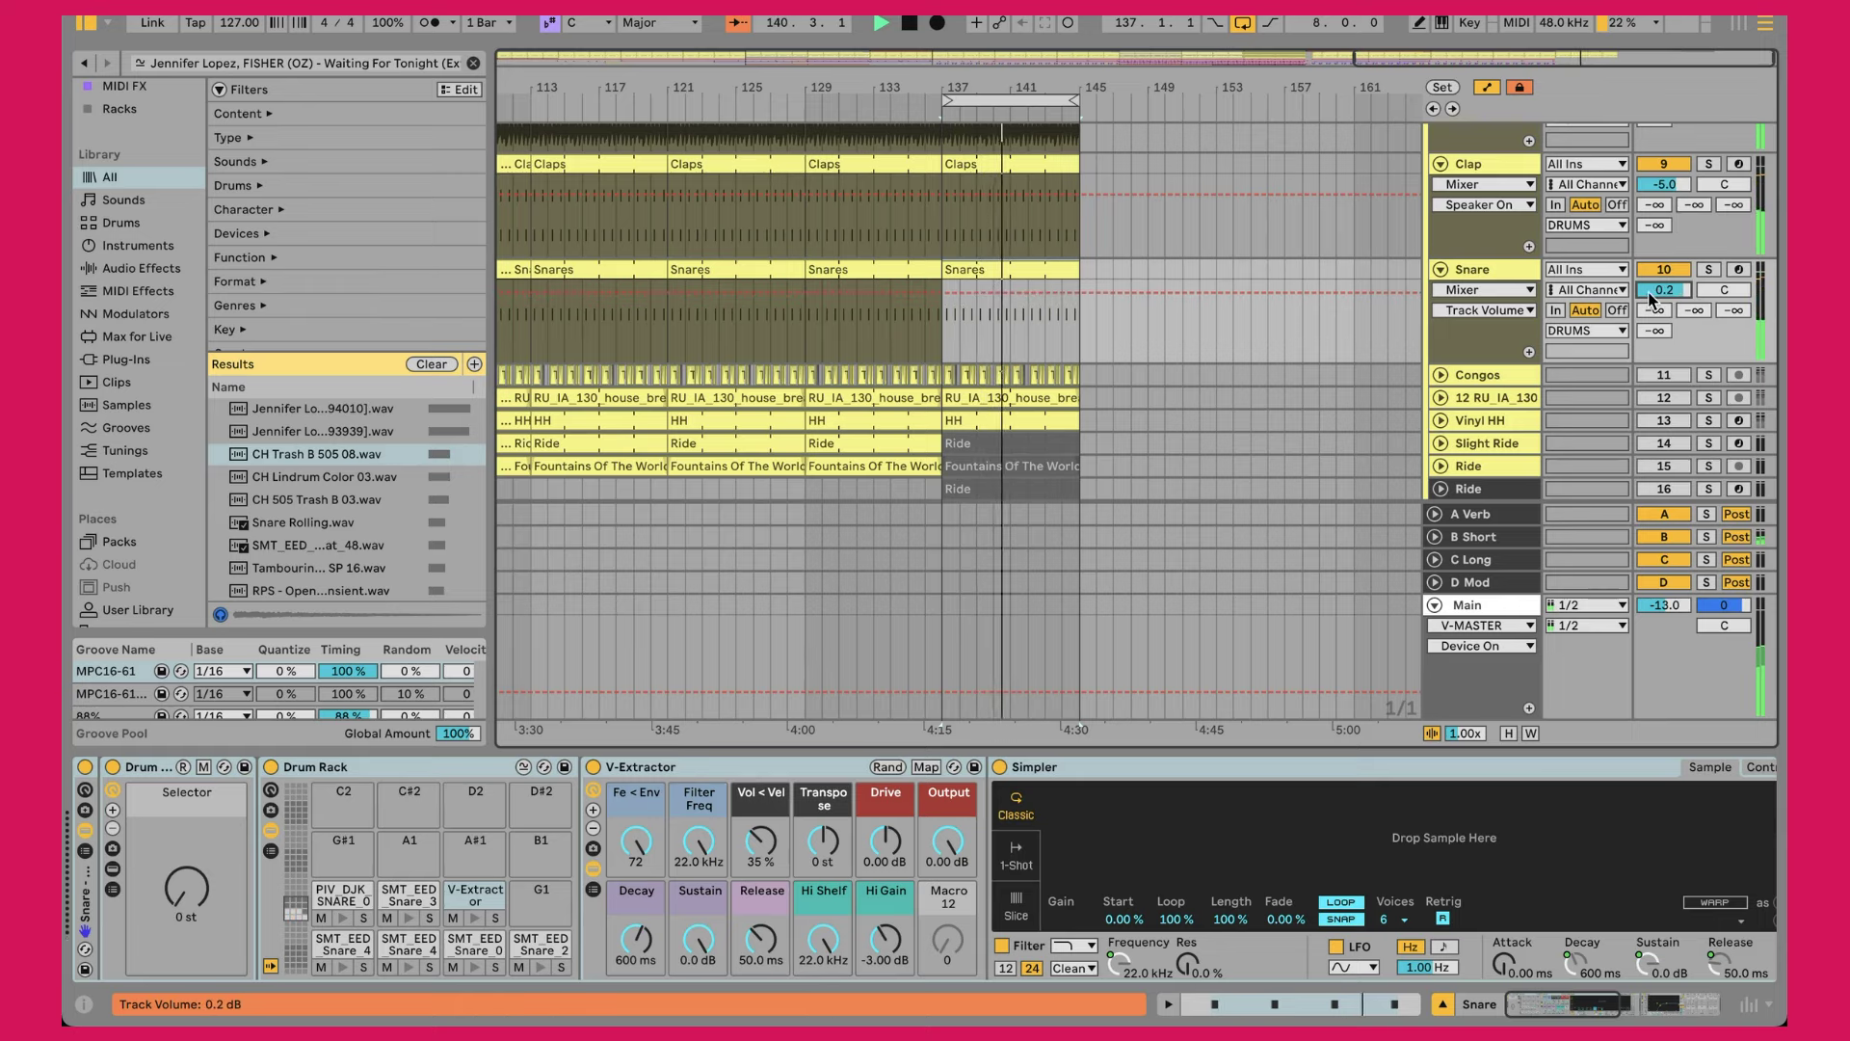
{"action": "key", "text": "super+z"}
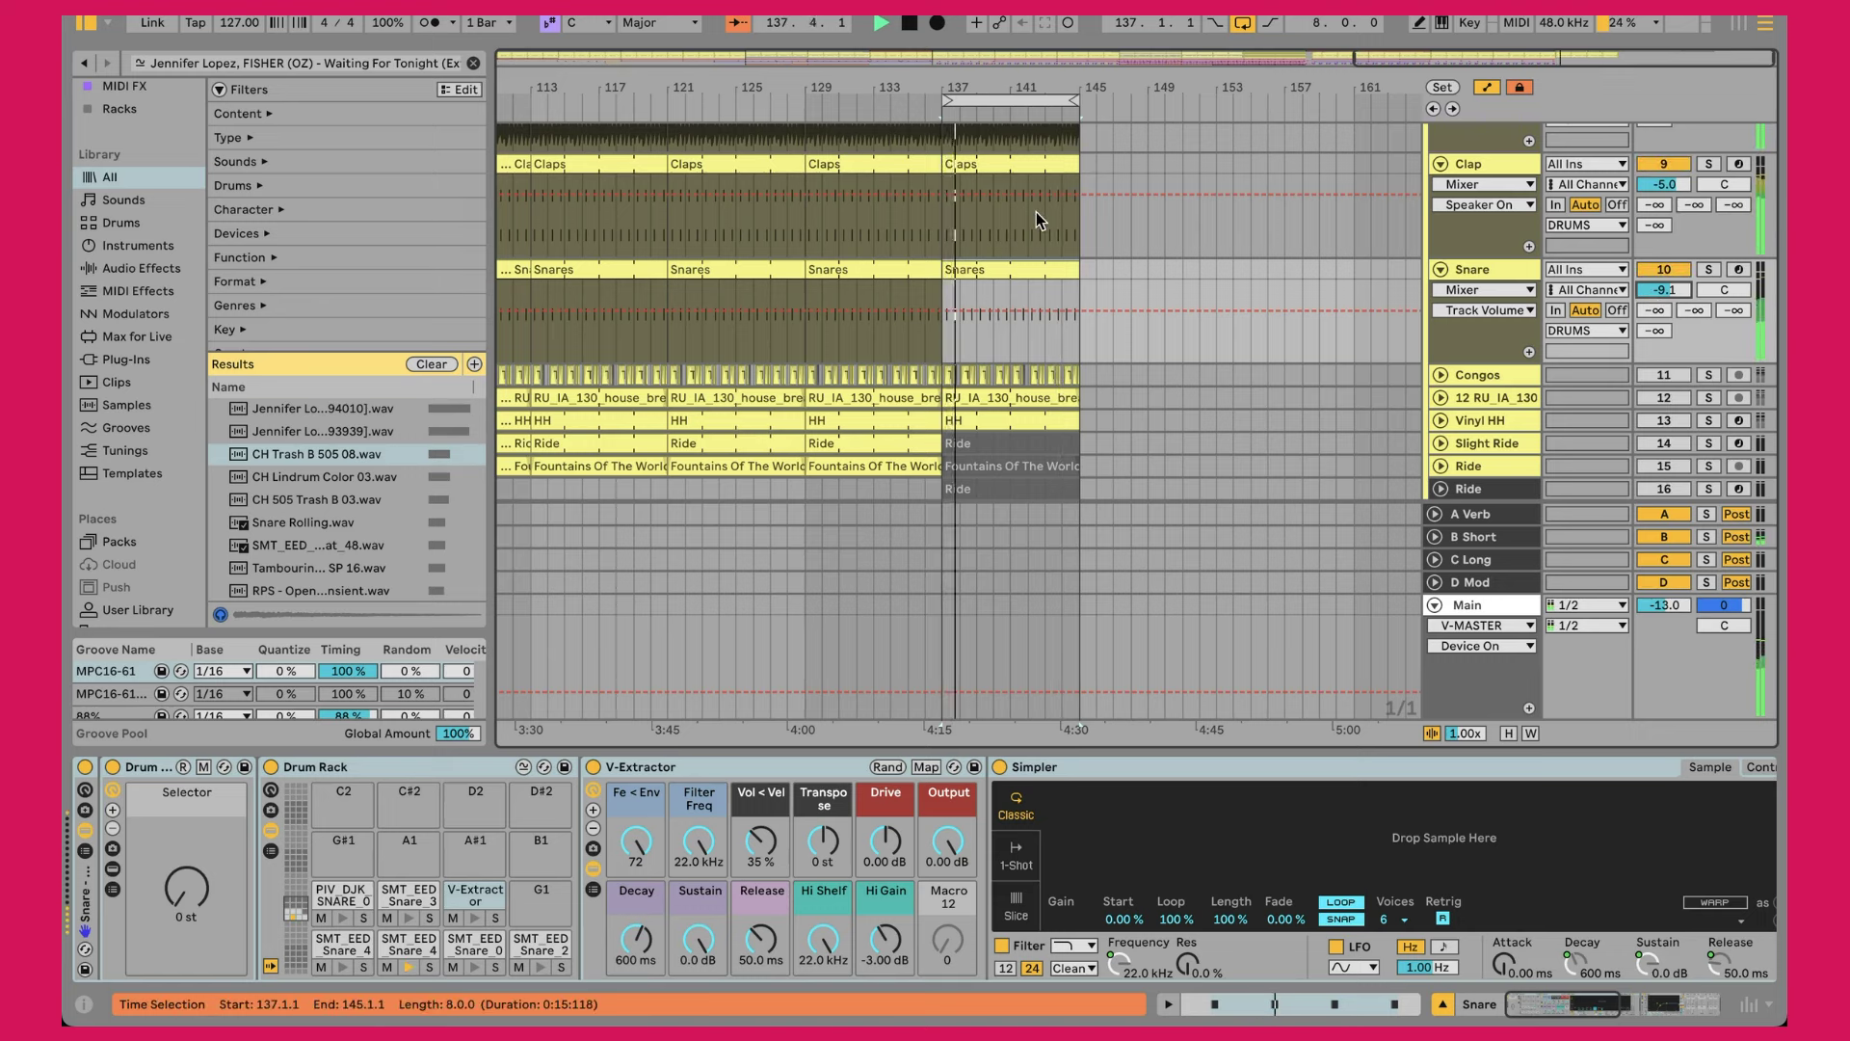
Step: Examine the Snares clip's notes at bar 137 and the Snare track's EQ Eight, hiding the devices inside the V-Extractor rack
{"action": "double_click", "coordinate": [1019, 263]}
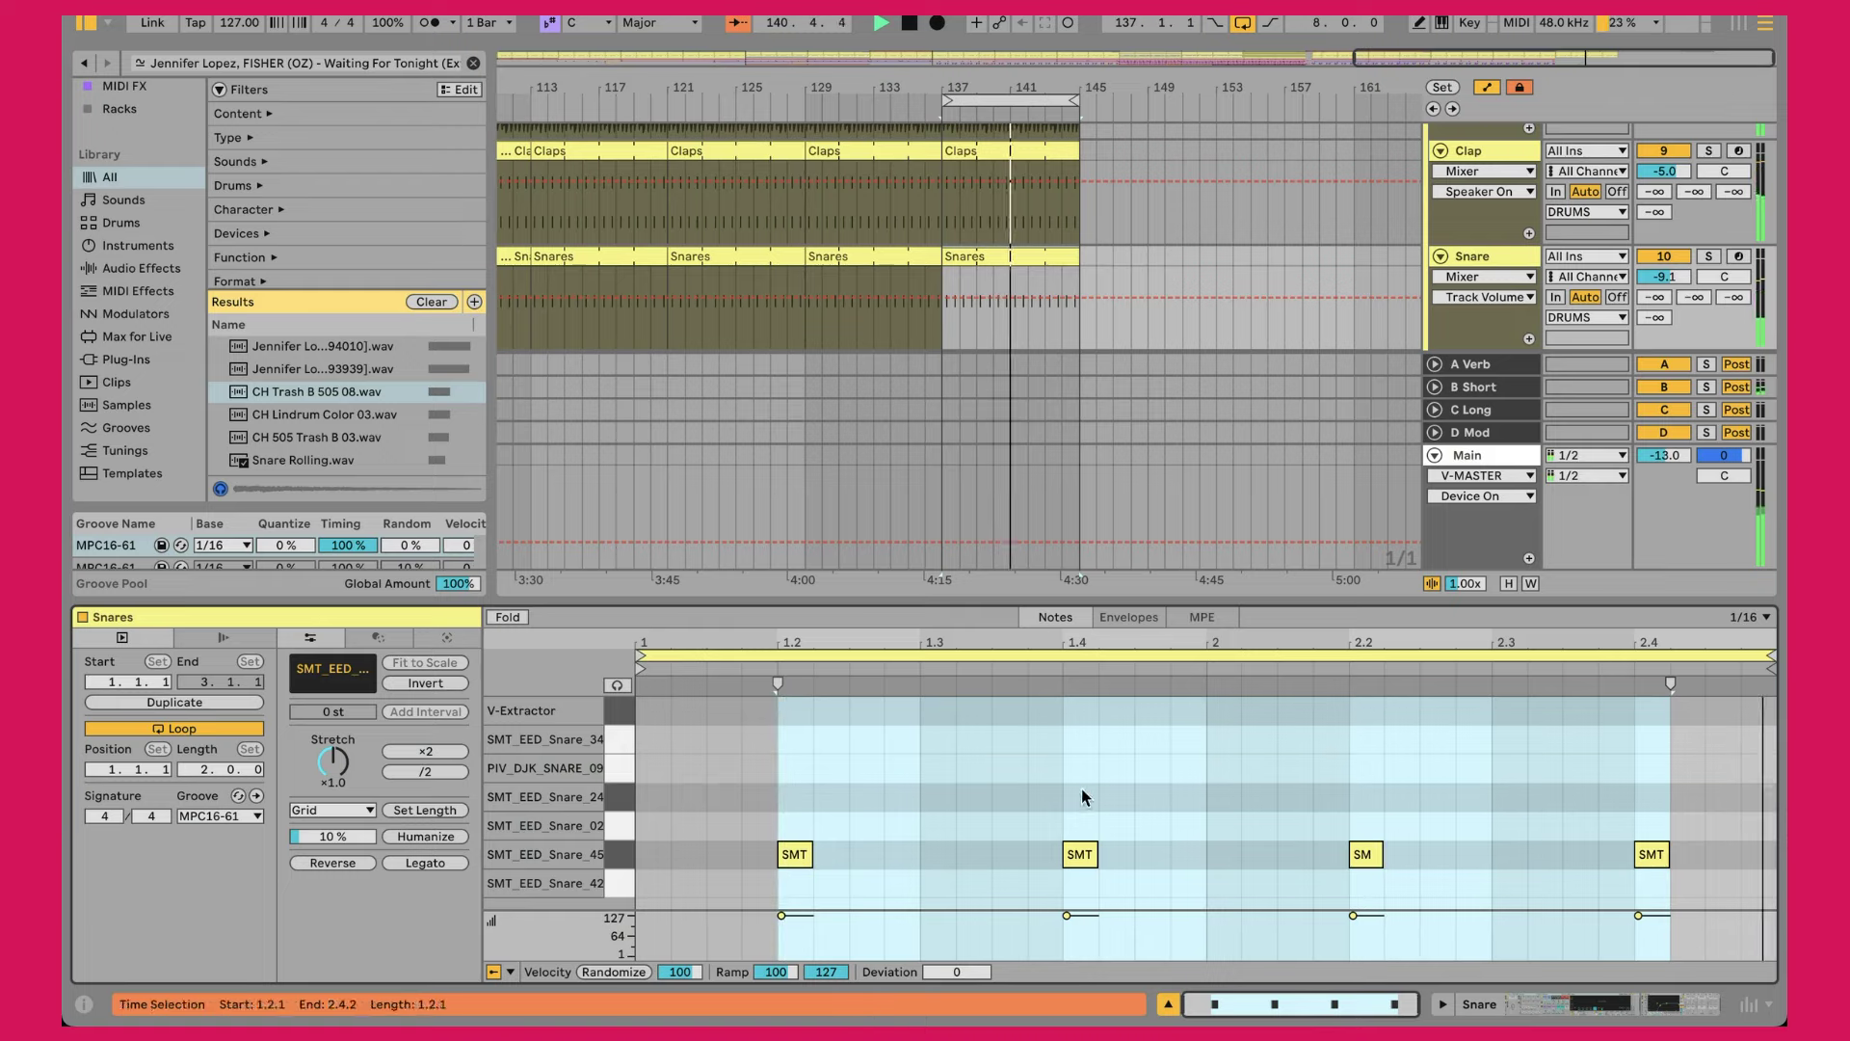
{"action": "left_click", "coordinate": [1514, 258]}
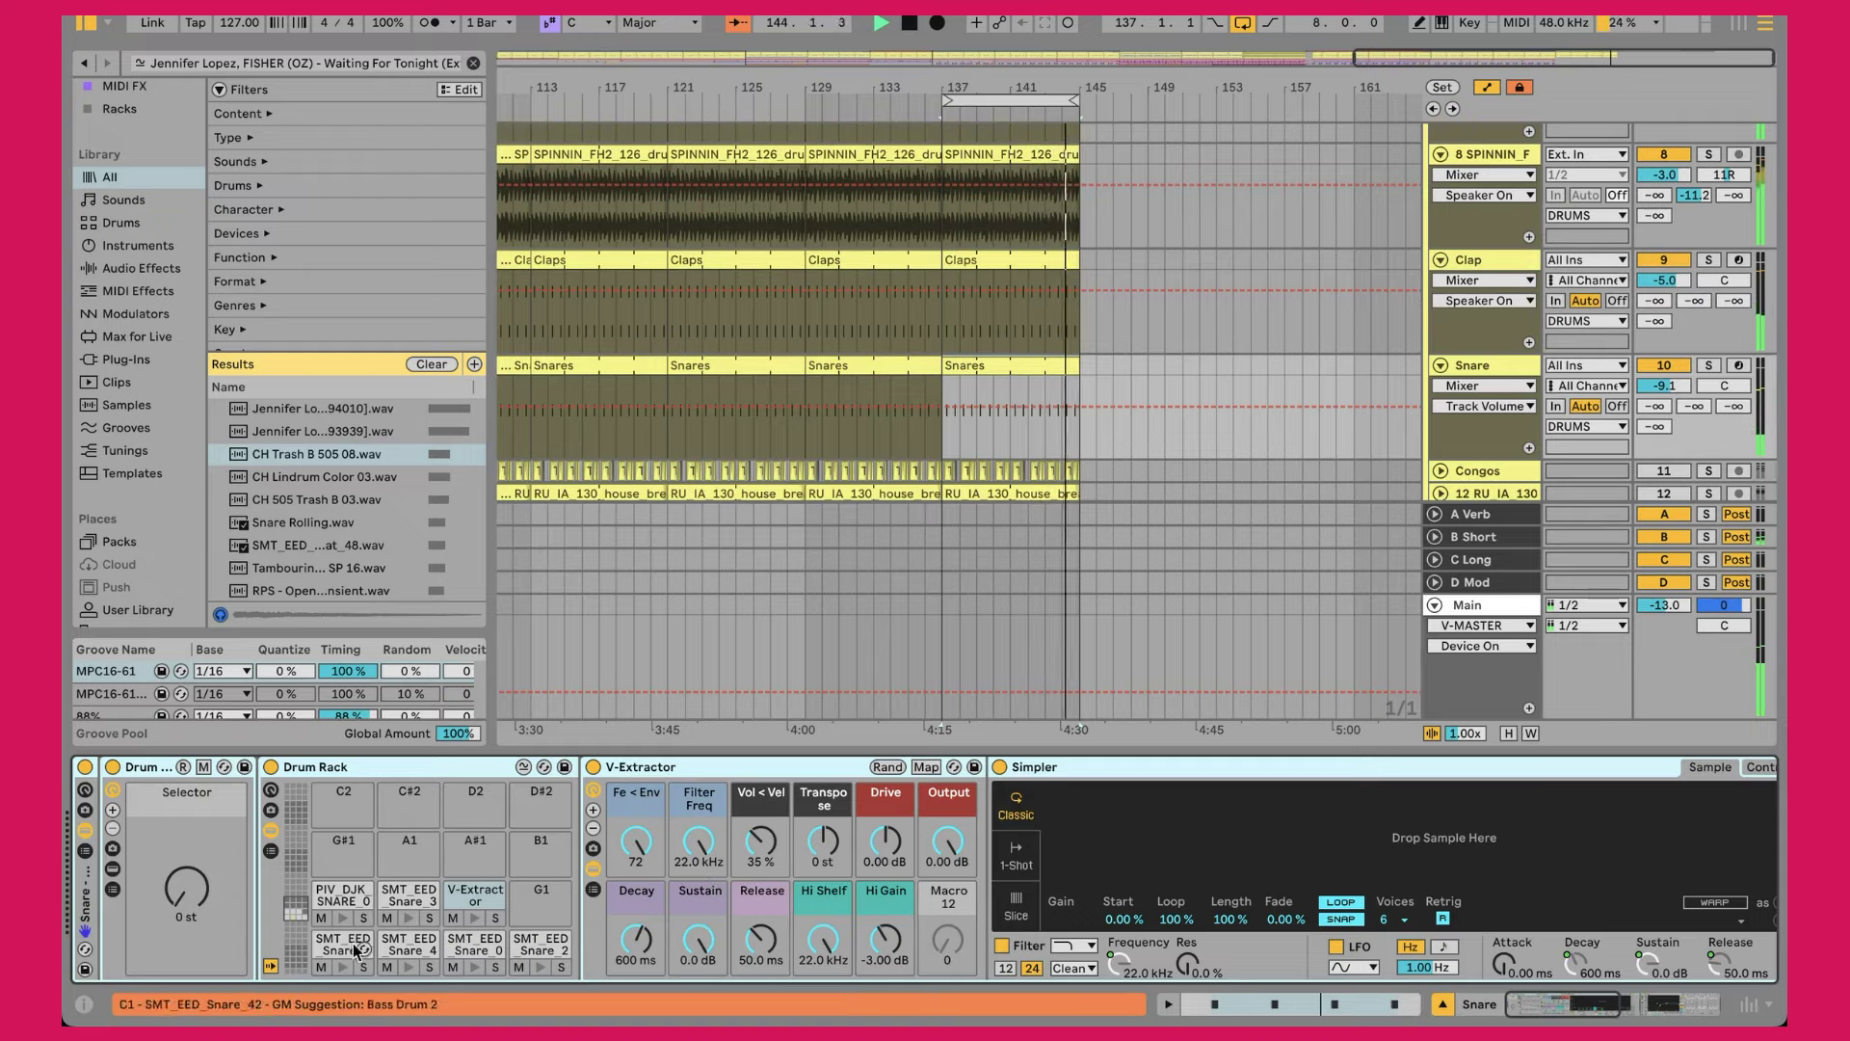
{"action": "scroll", "coordinate": [468, 923], "scroll_direction": "right", "scroll_amount": 2}
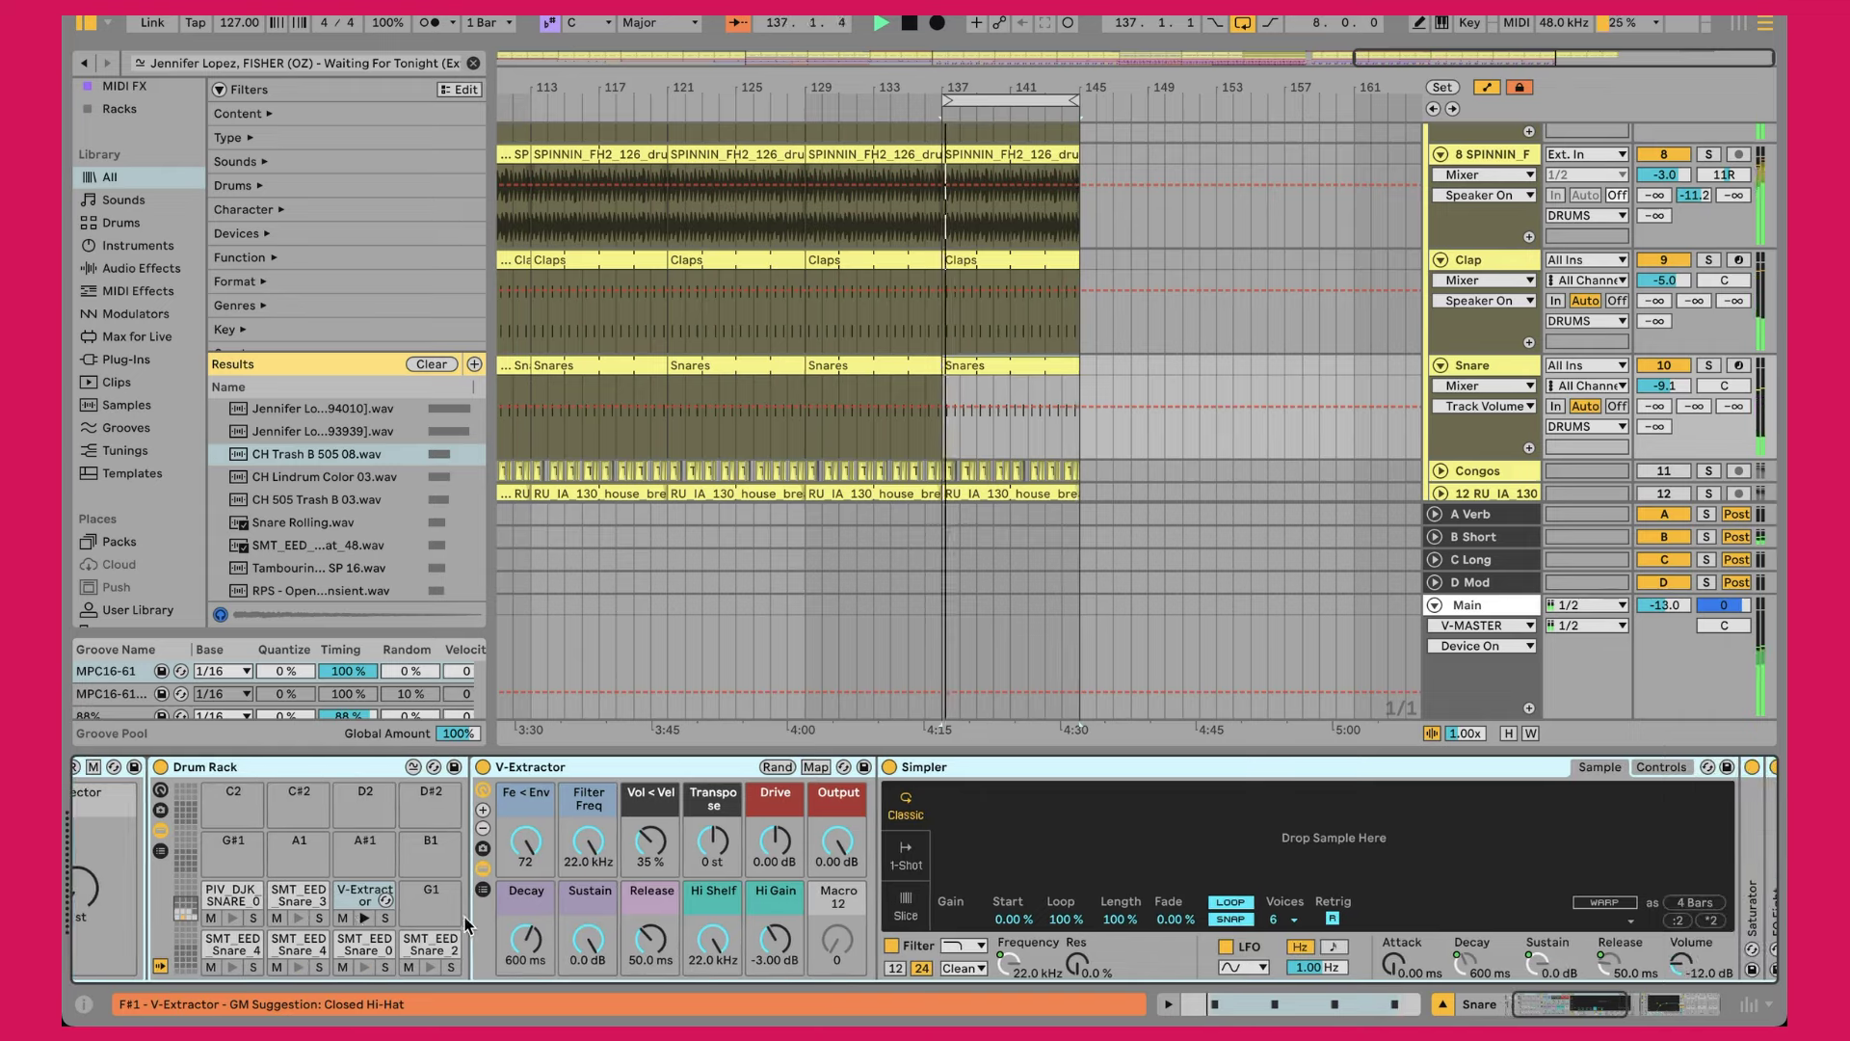
{"action": "left_click", "coordinate": [484, 871]}
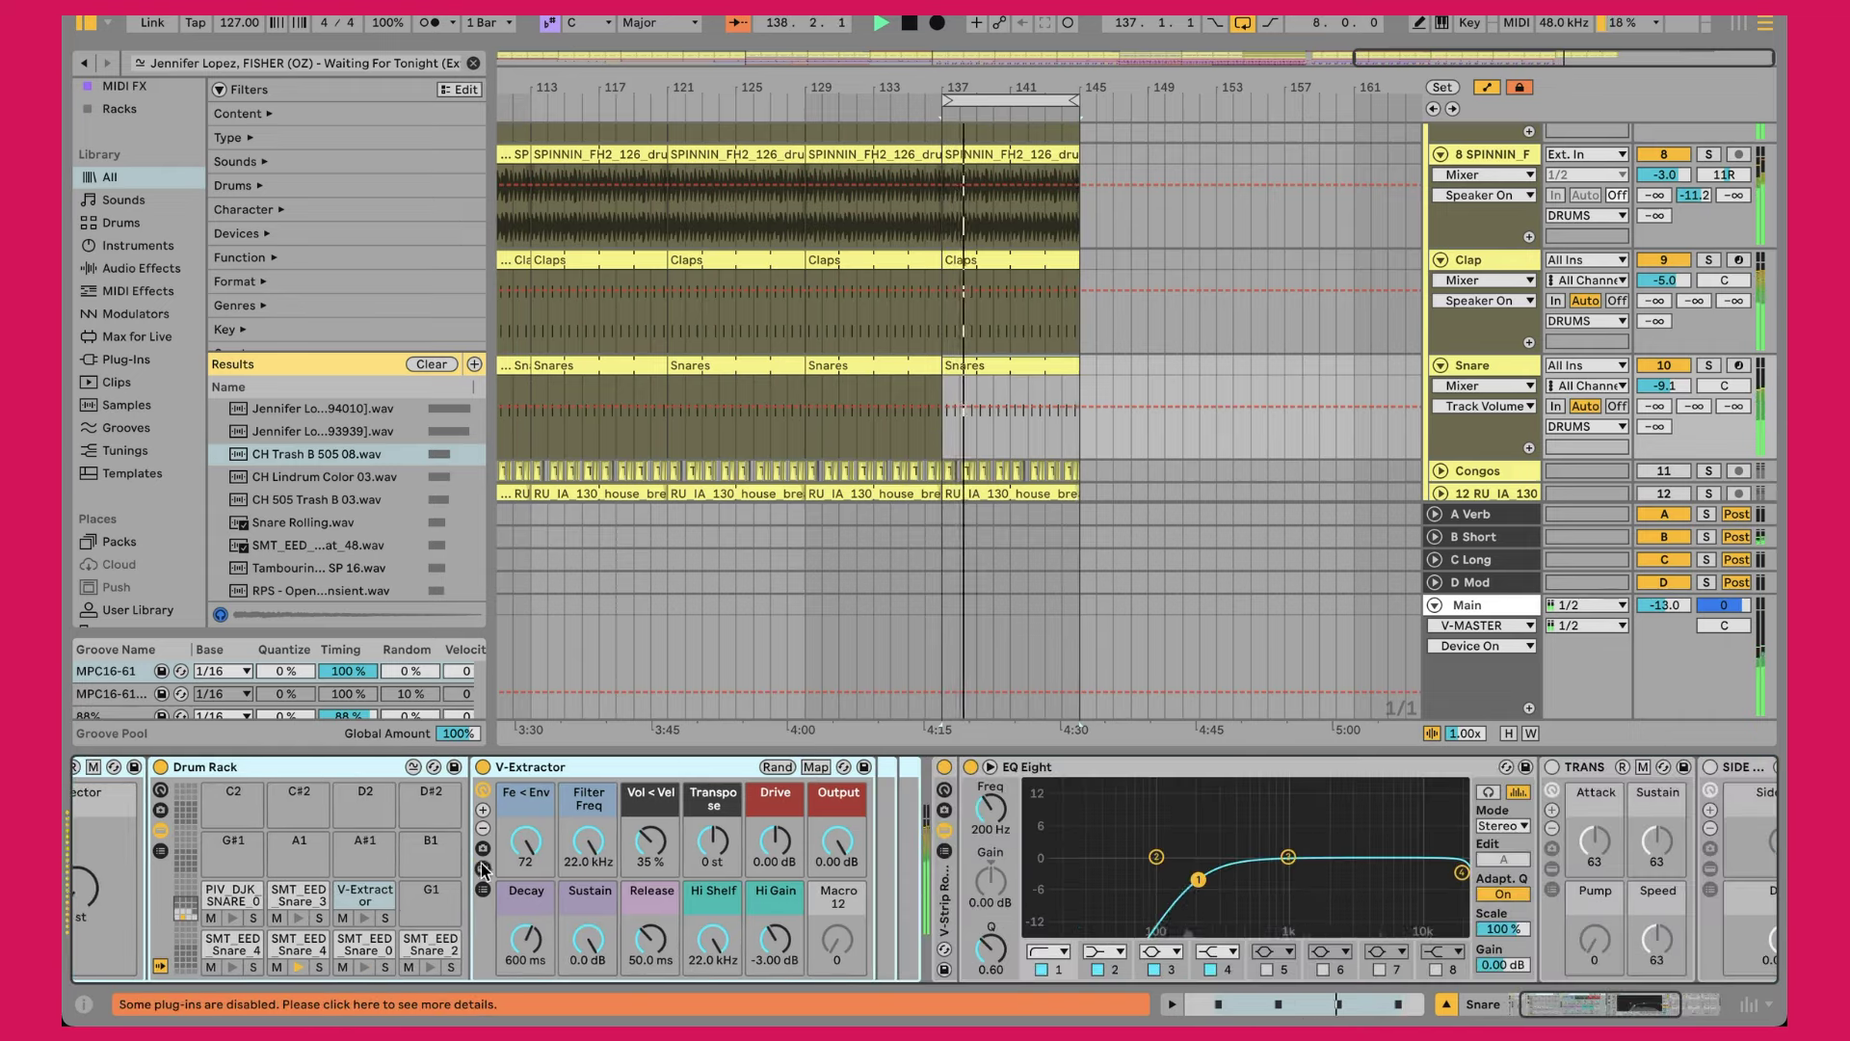
{"action": "scroll", "coordinate": [1009, 882], "scroll_direction": "right", "scroll_amount": 3}
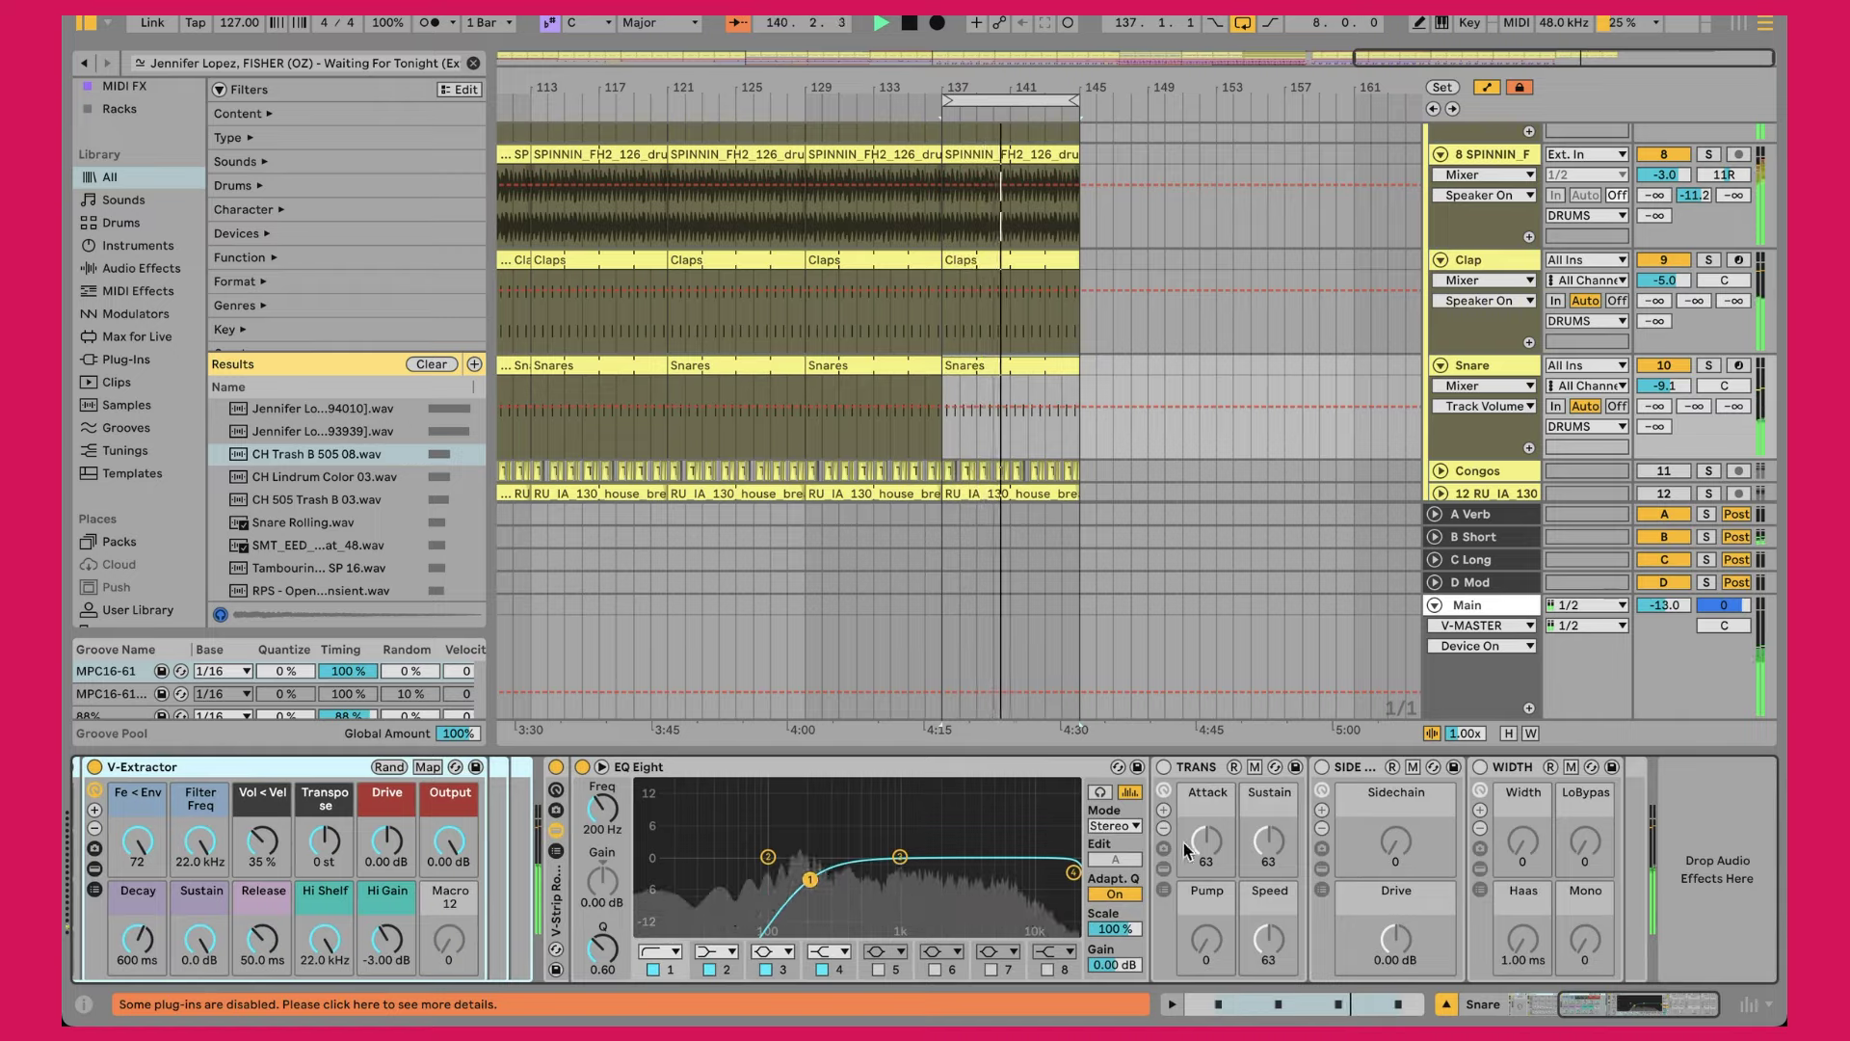
Step: Unfold the Congos track to show its clips across bars 137 to 145 in detail
{"action": "scroll", "coordinate": [1258, 327], "scroll_direction": "down", "scroll_amount": 3}
{"action": "scroll", "coordinate": [1258, 326], "scroll_direction": "down", "scroll_amount": 1}
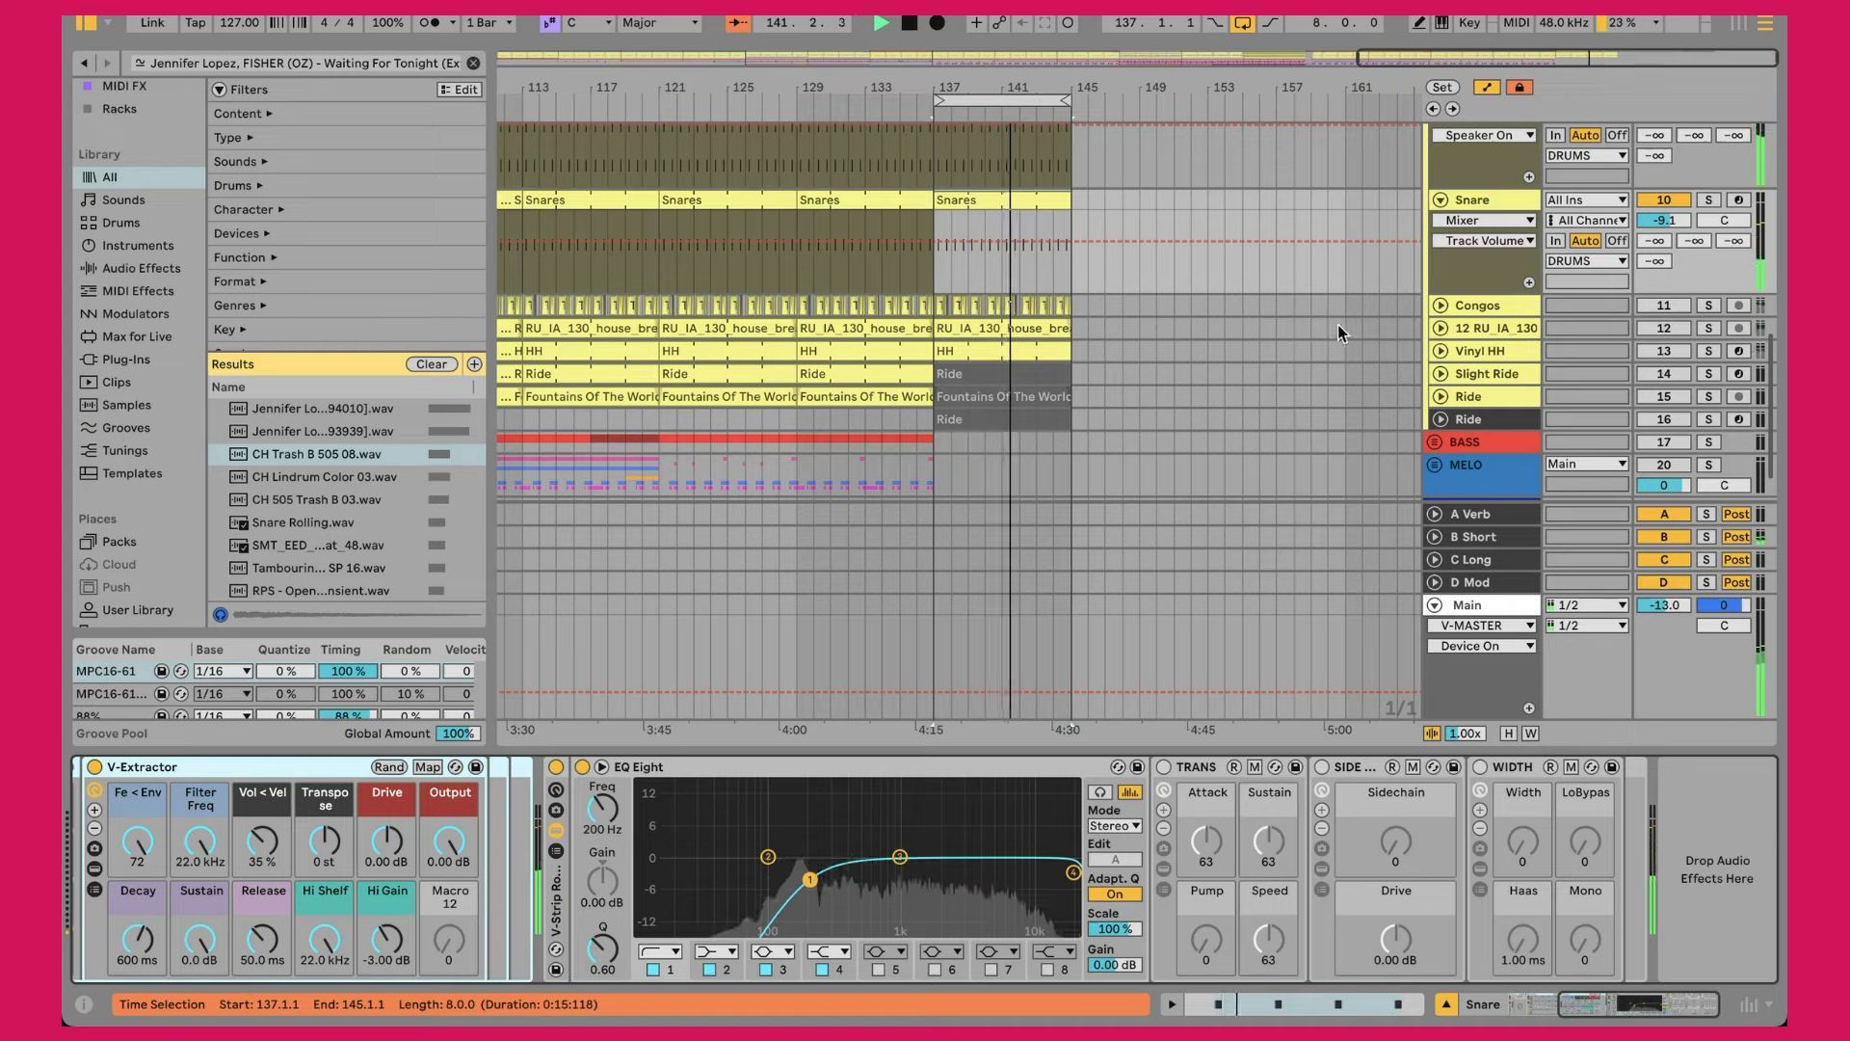
{"action": "left_click", "coordinate": [1440, 307]}
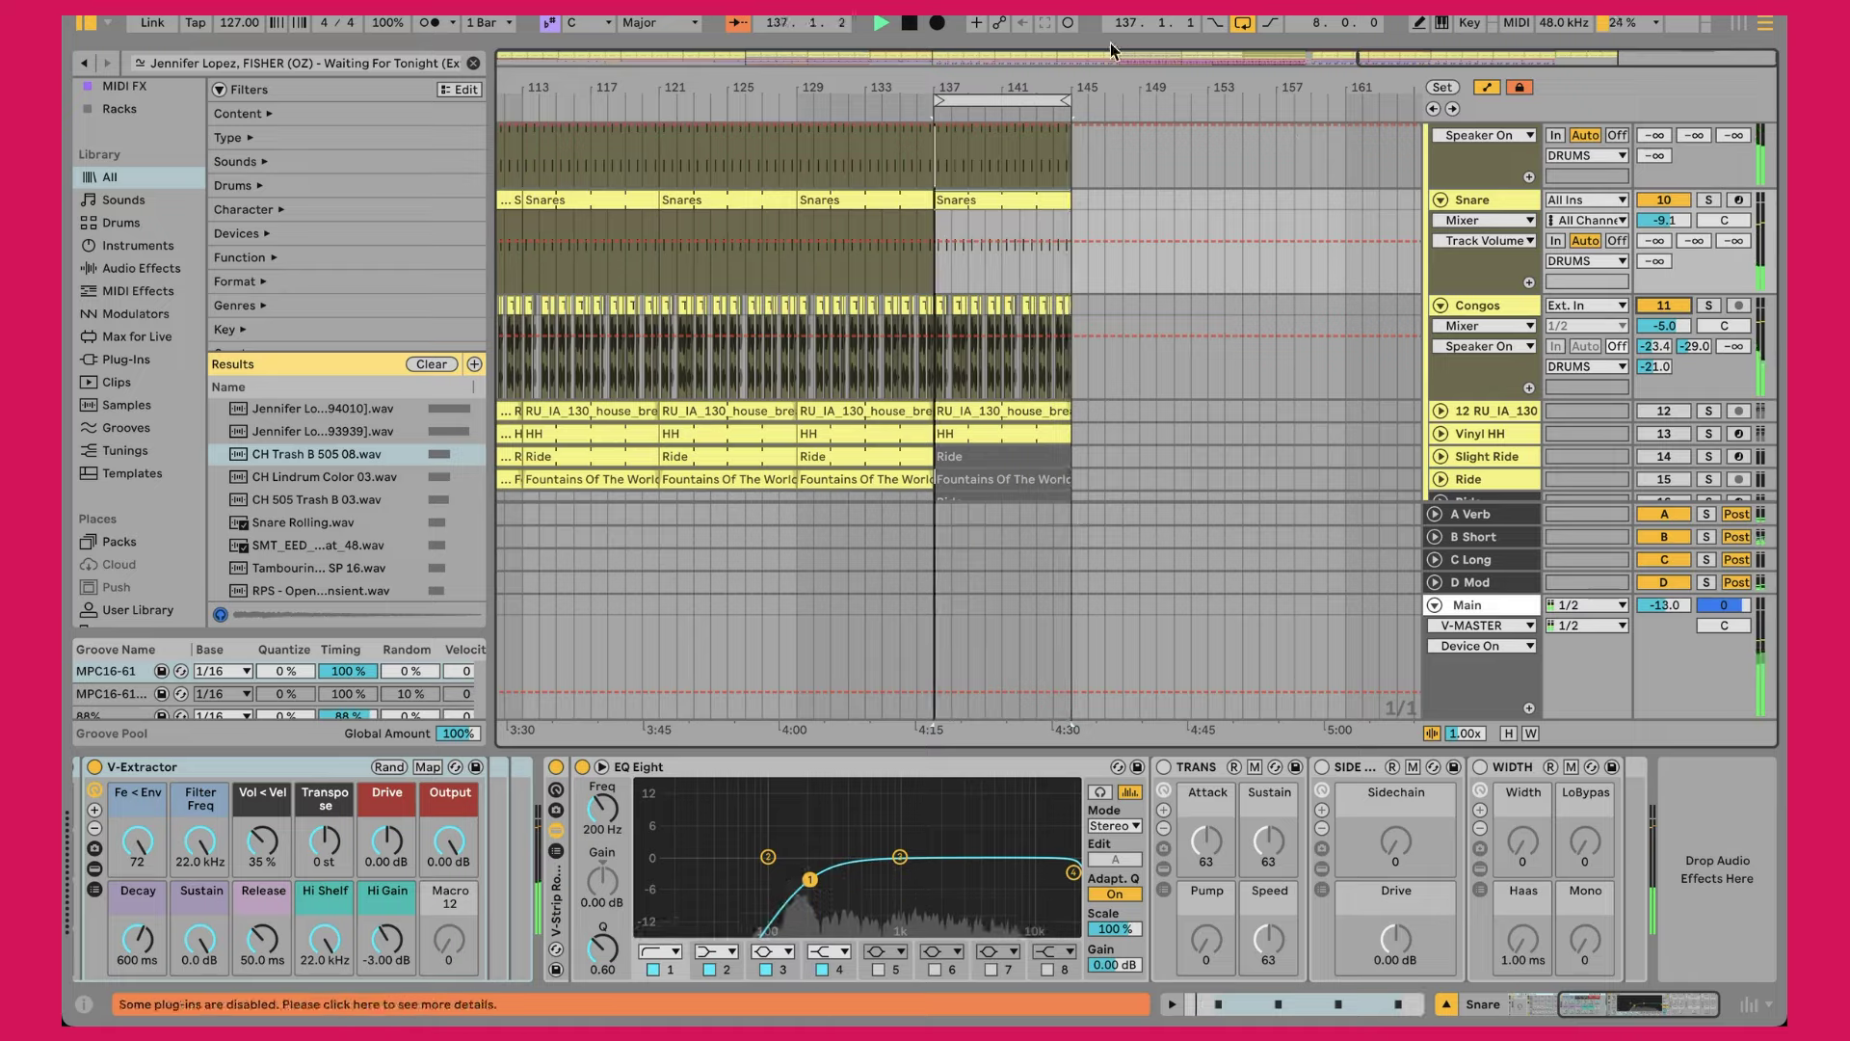
{"action": "left_click_drag", "start_coordinate": [972, 65], "coordinate": [729, 100]}
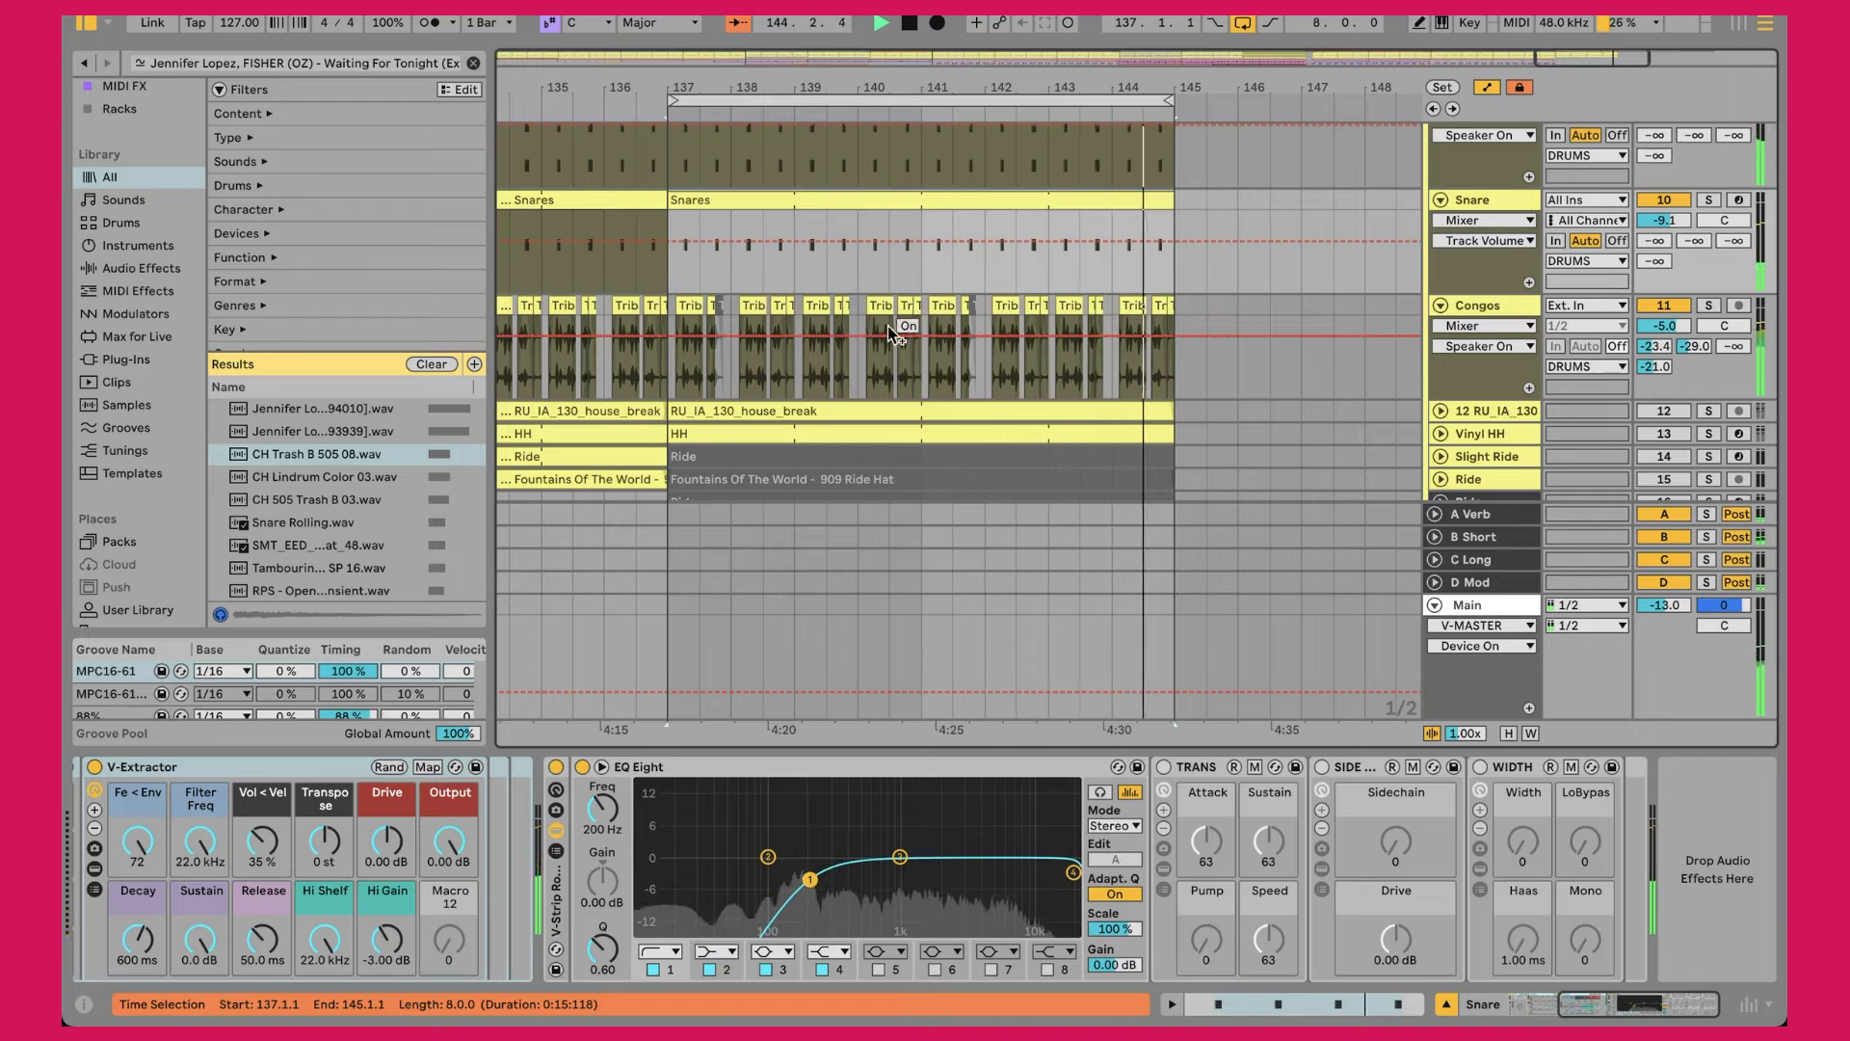
Step: Select the Congos clips from bar 137 to 145 and compare their sound with and without EQ Eight, leaving it on
{"action": "left_click", "coordinate": [1184, 297]}
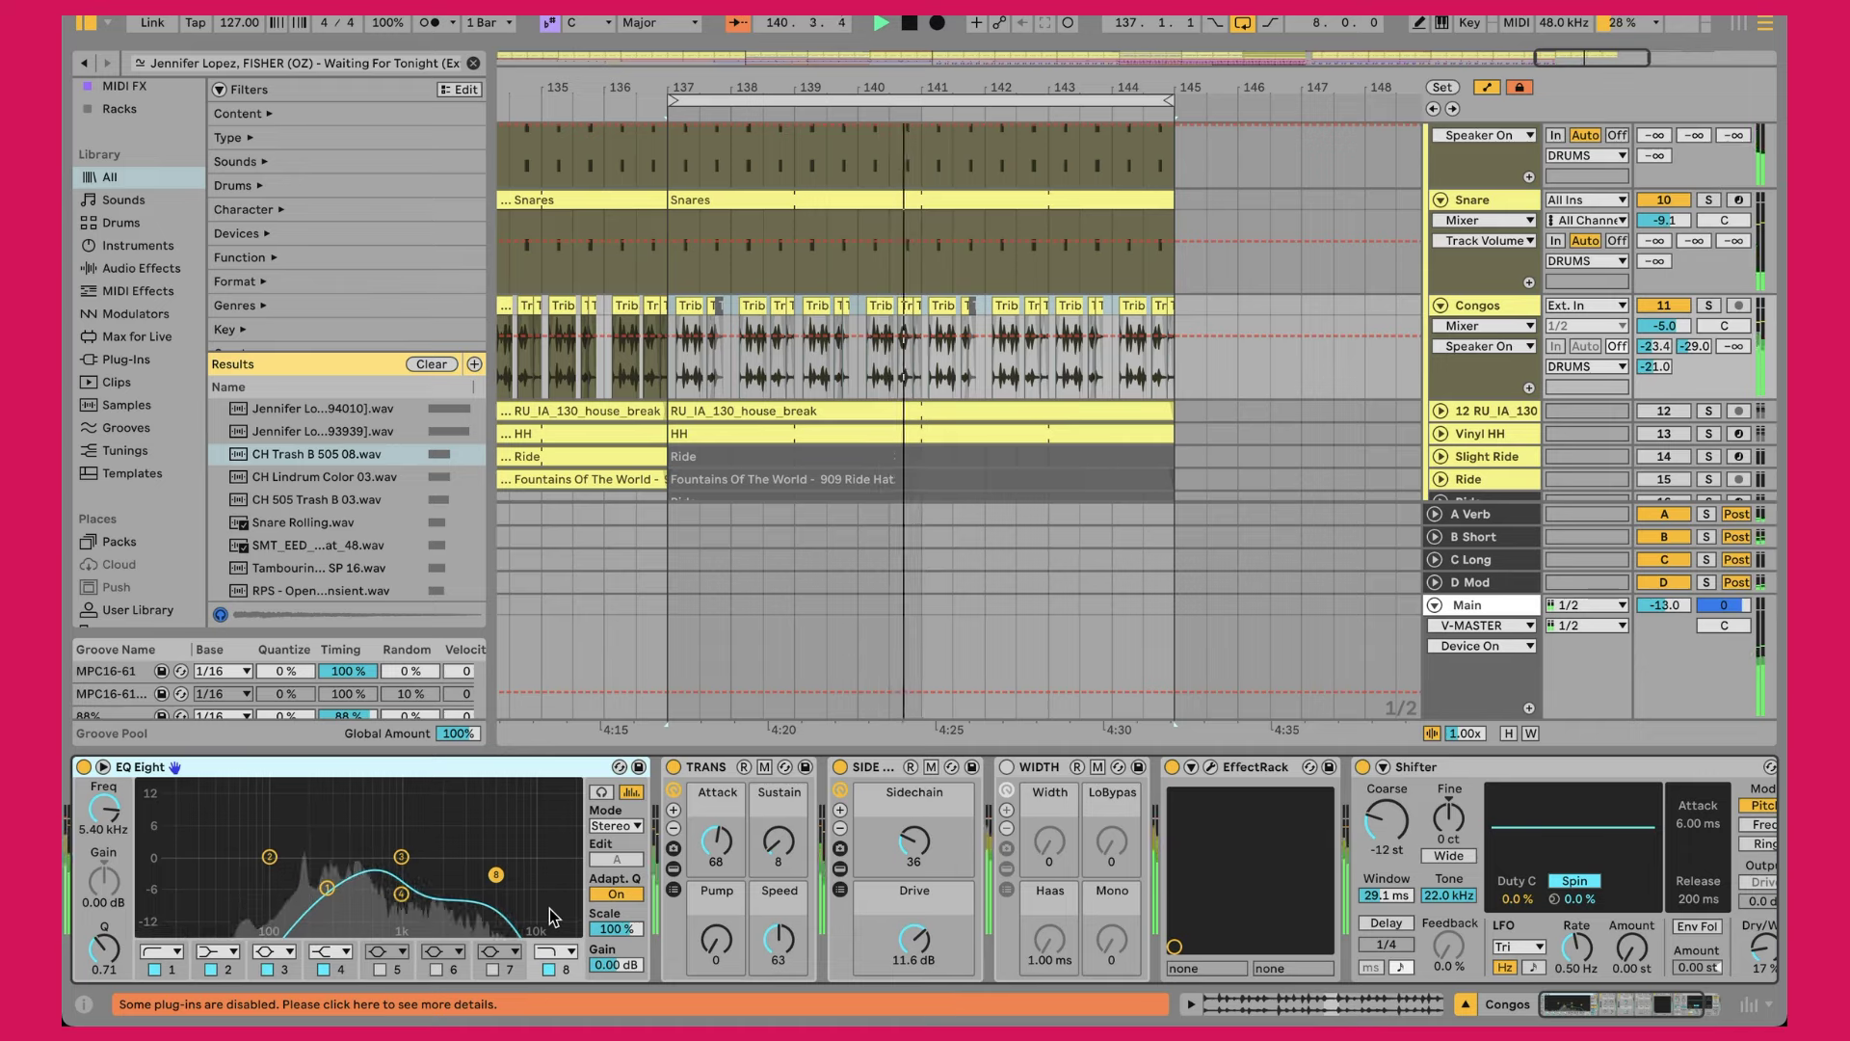
{"action": "left_click", "coordinate": [84, 767]}
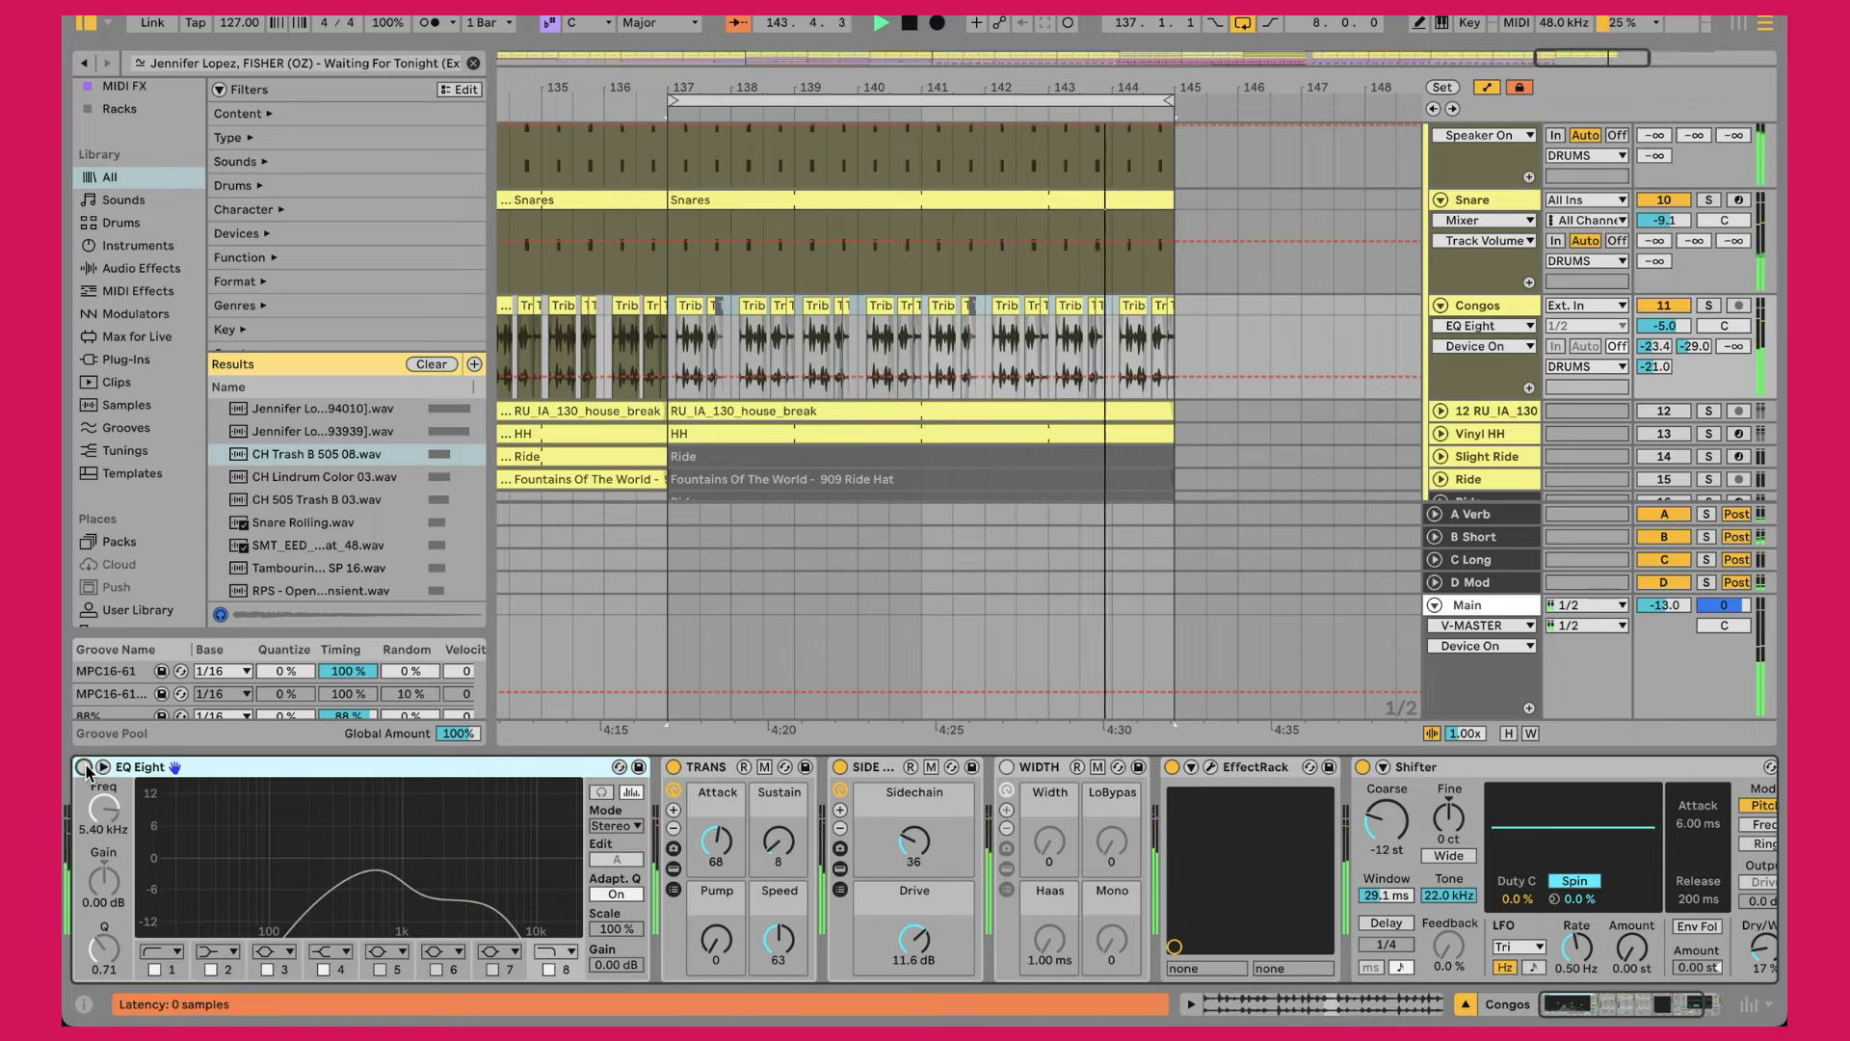
{"action": "left_click", "coordinate": [84, 767]}
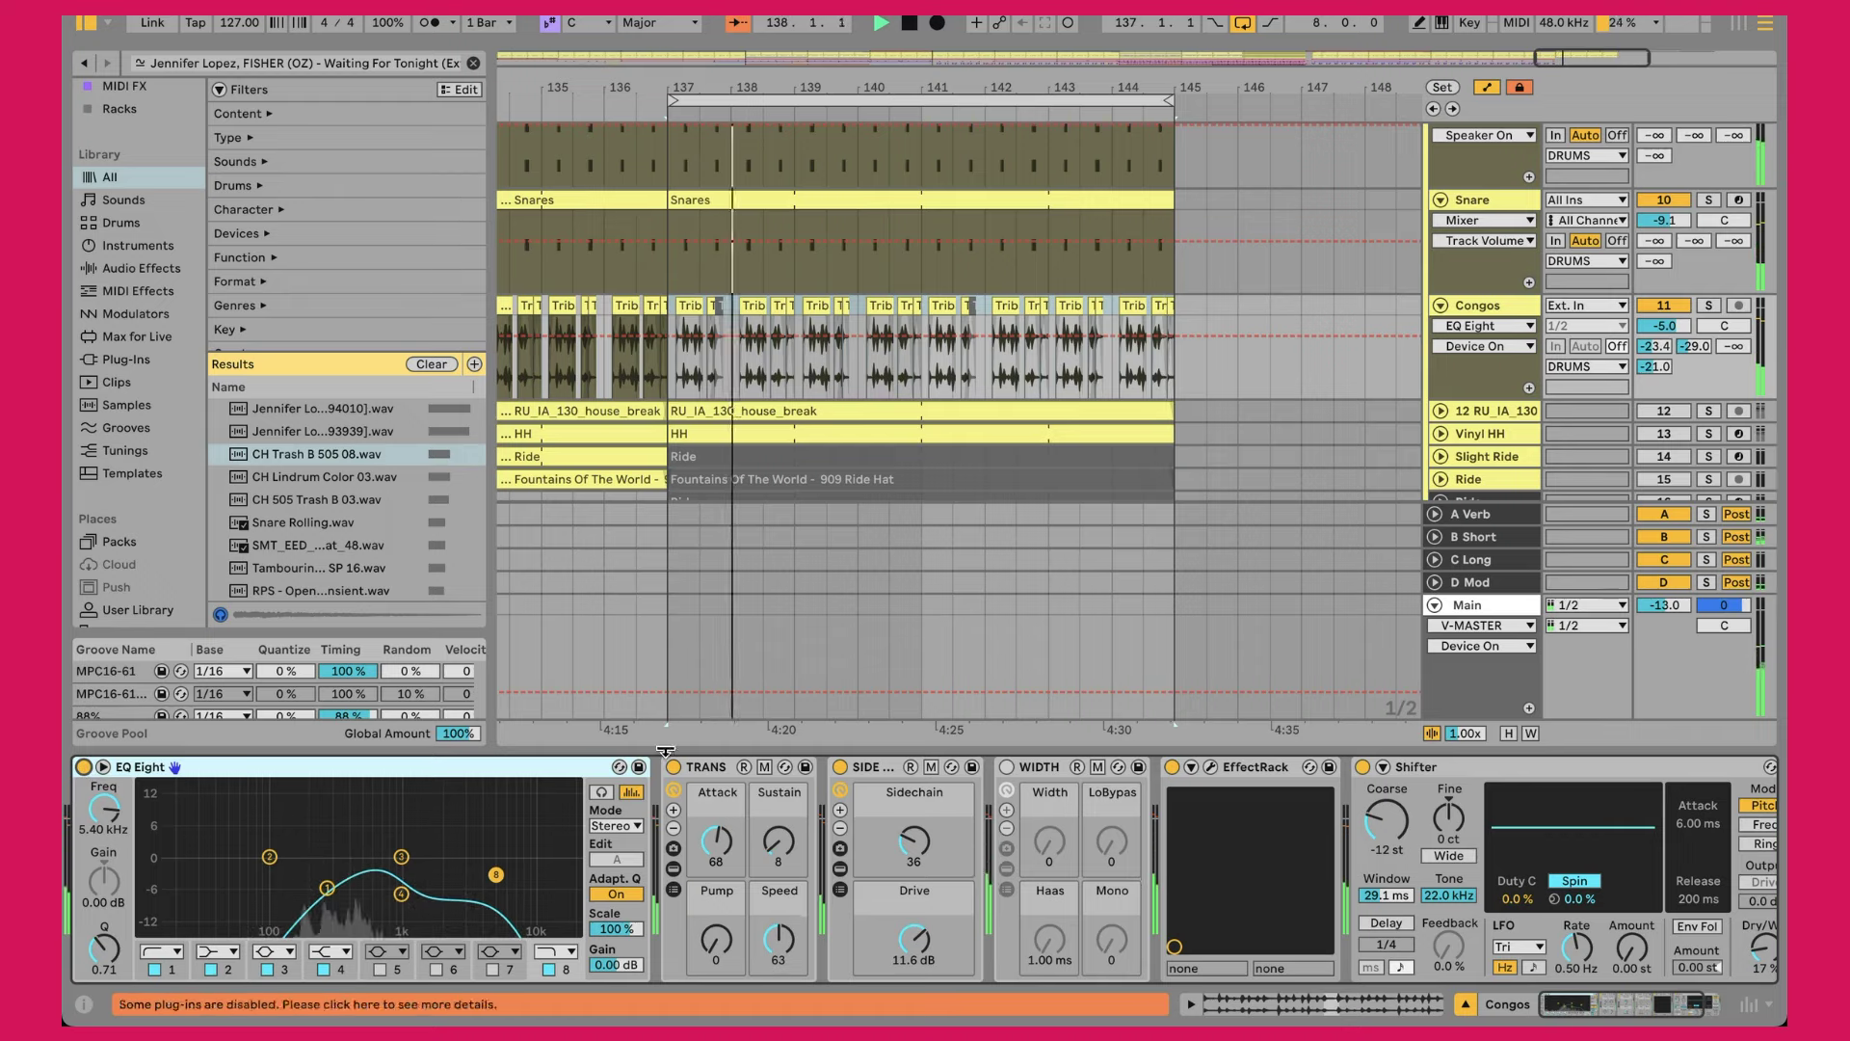
Step: Examine the Attack and Sustain of the Congos track's TRANS rack and the PanMan settings in EffectRack, closing the plug-in window
{"action": "left_click", "coordinate": [726, 838]}
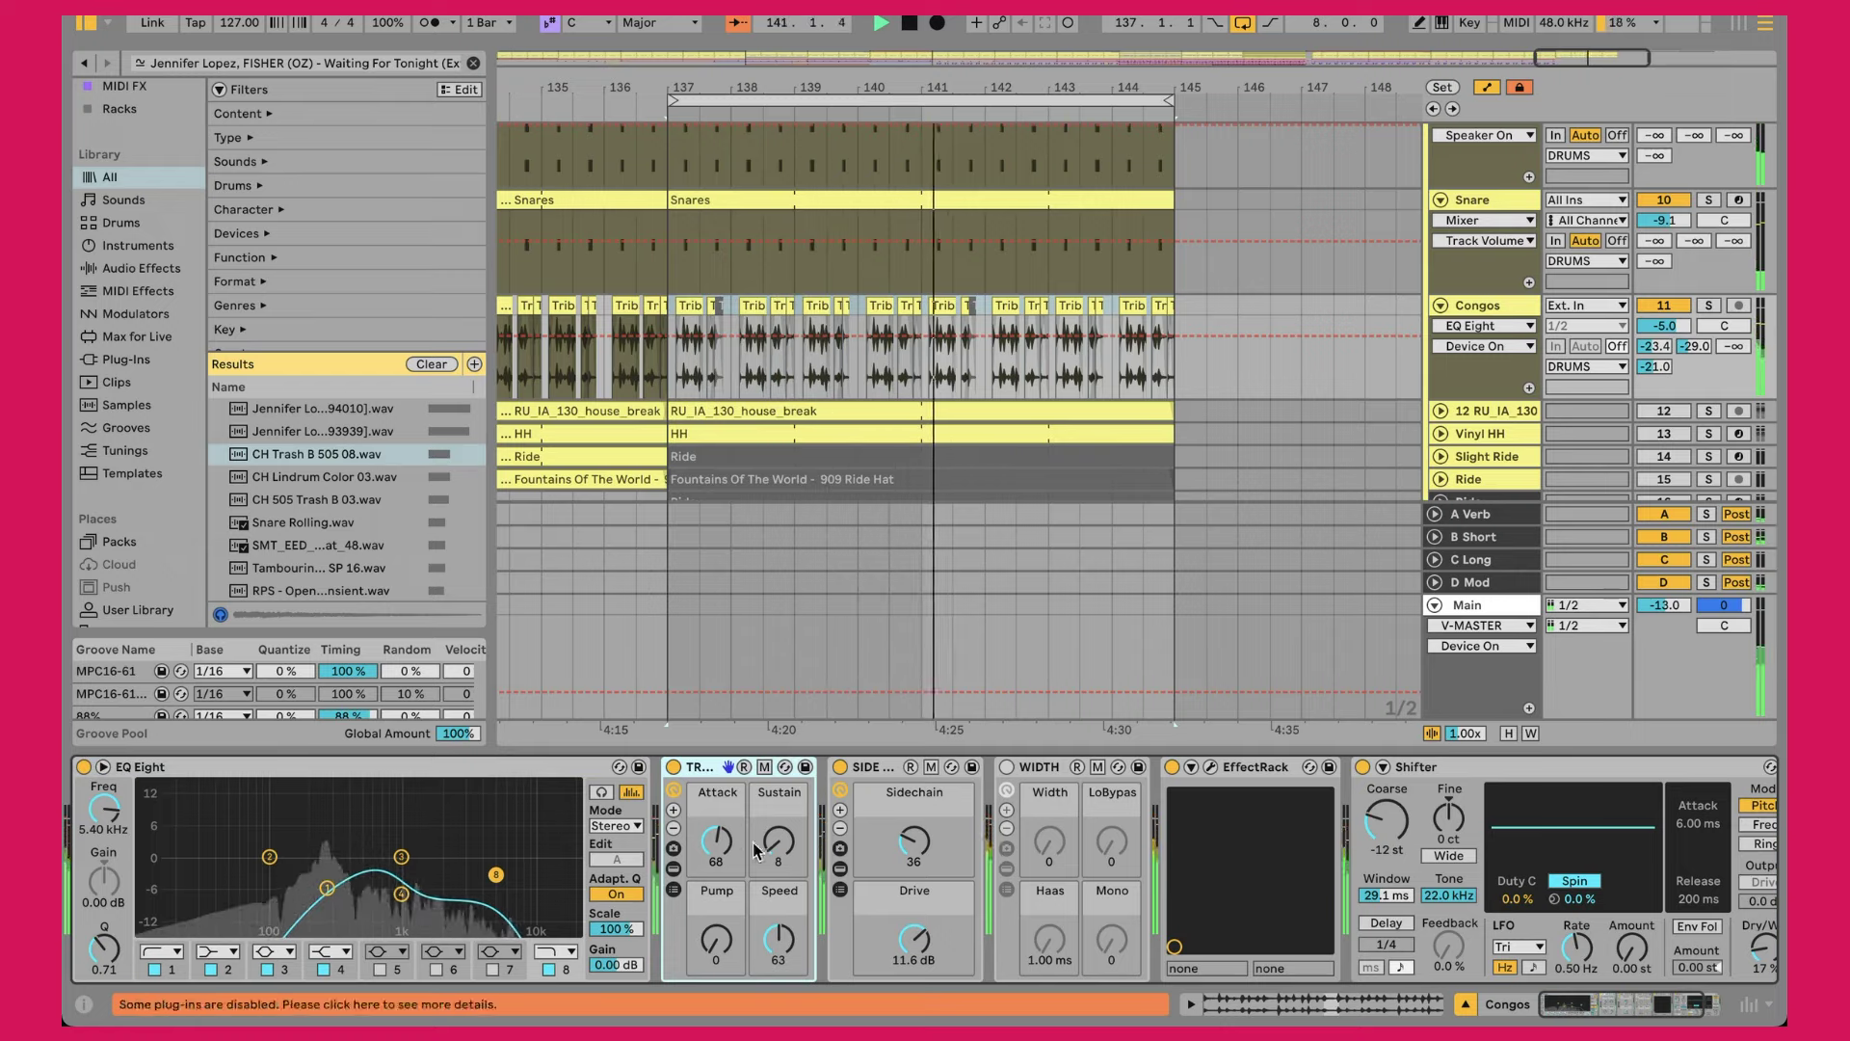
{"action": "left_click", "coordinate": [790, 833]}
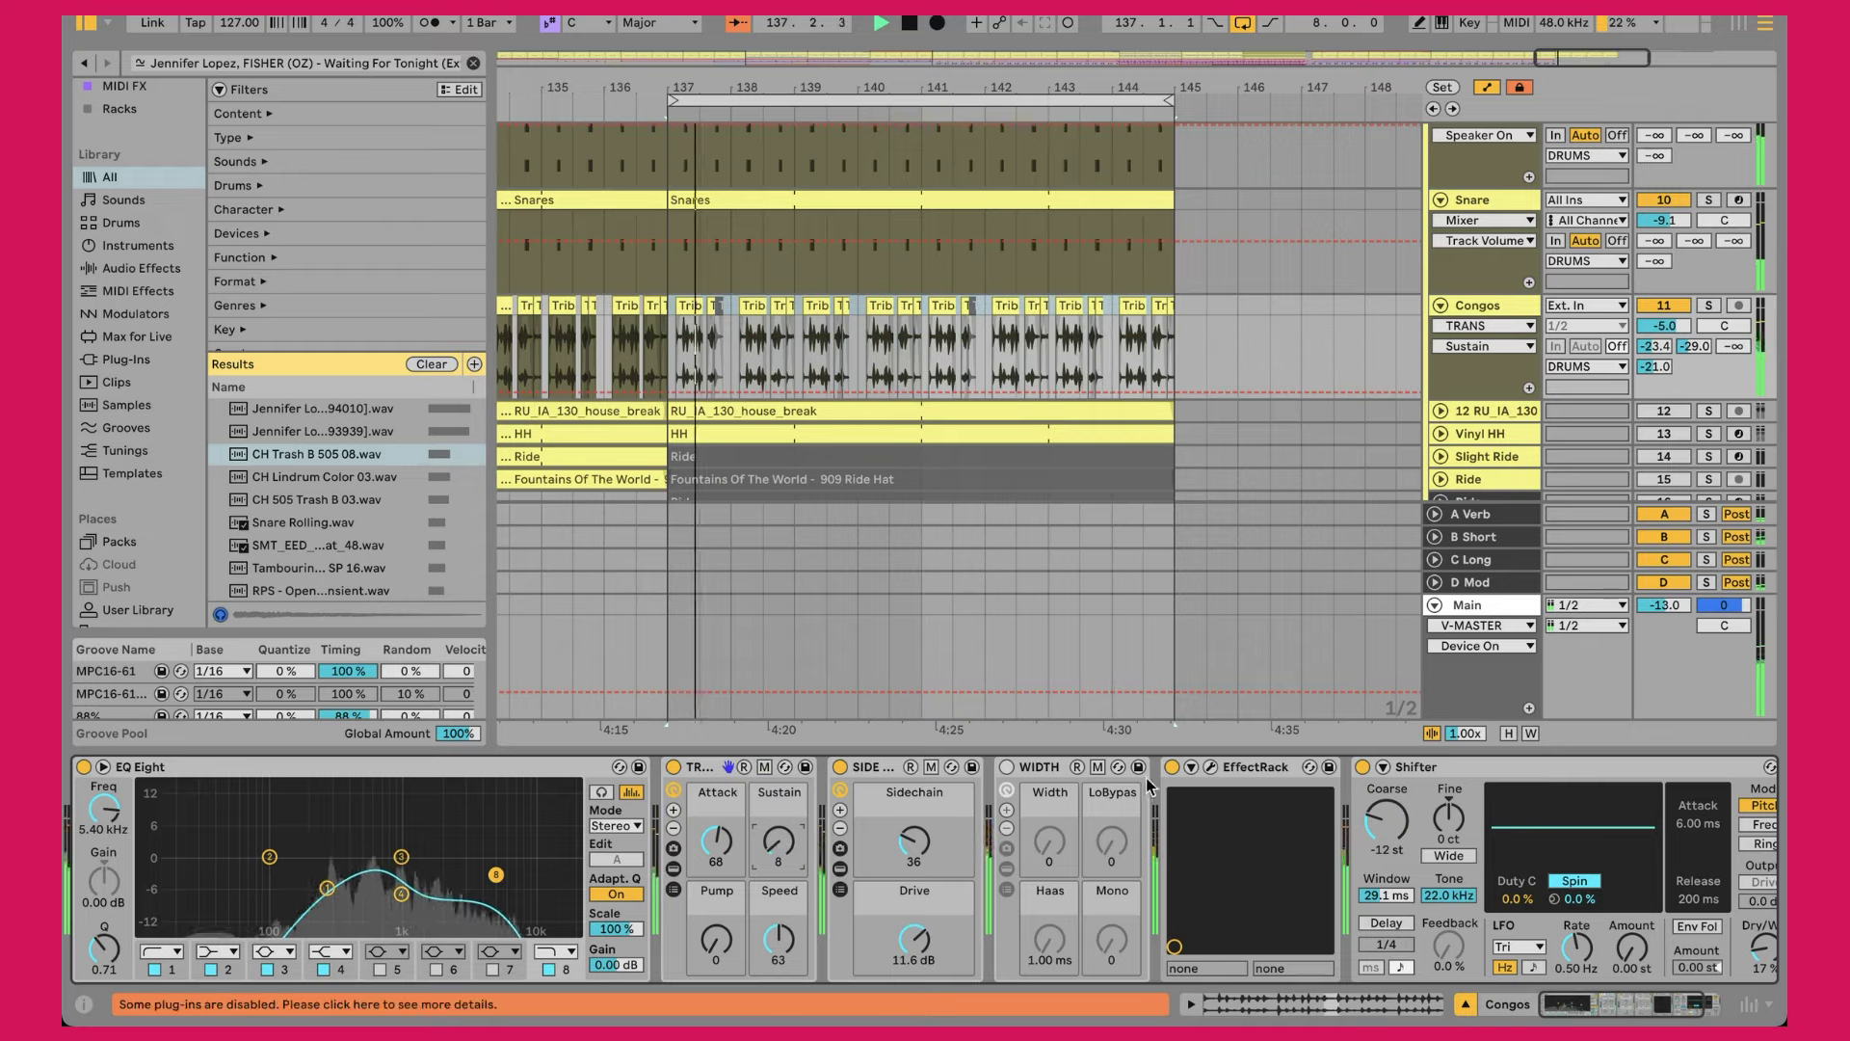
{"action": "left_click", "coordinate": [1211, 768]}
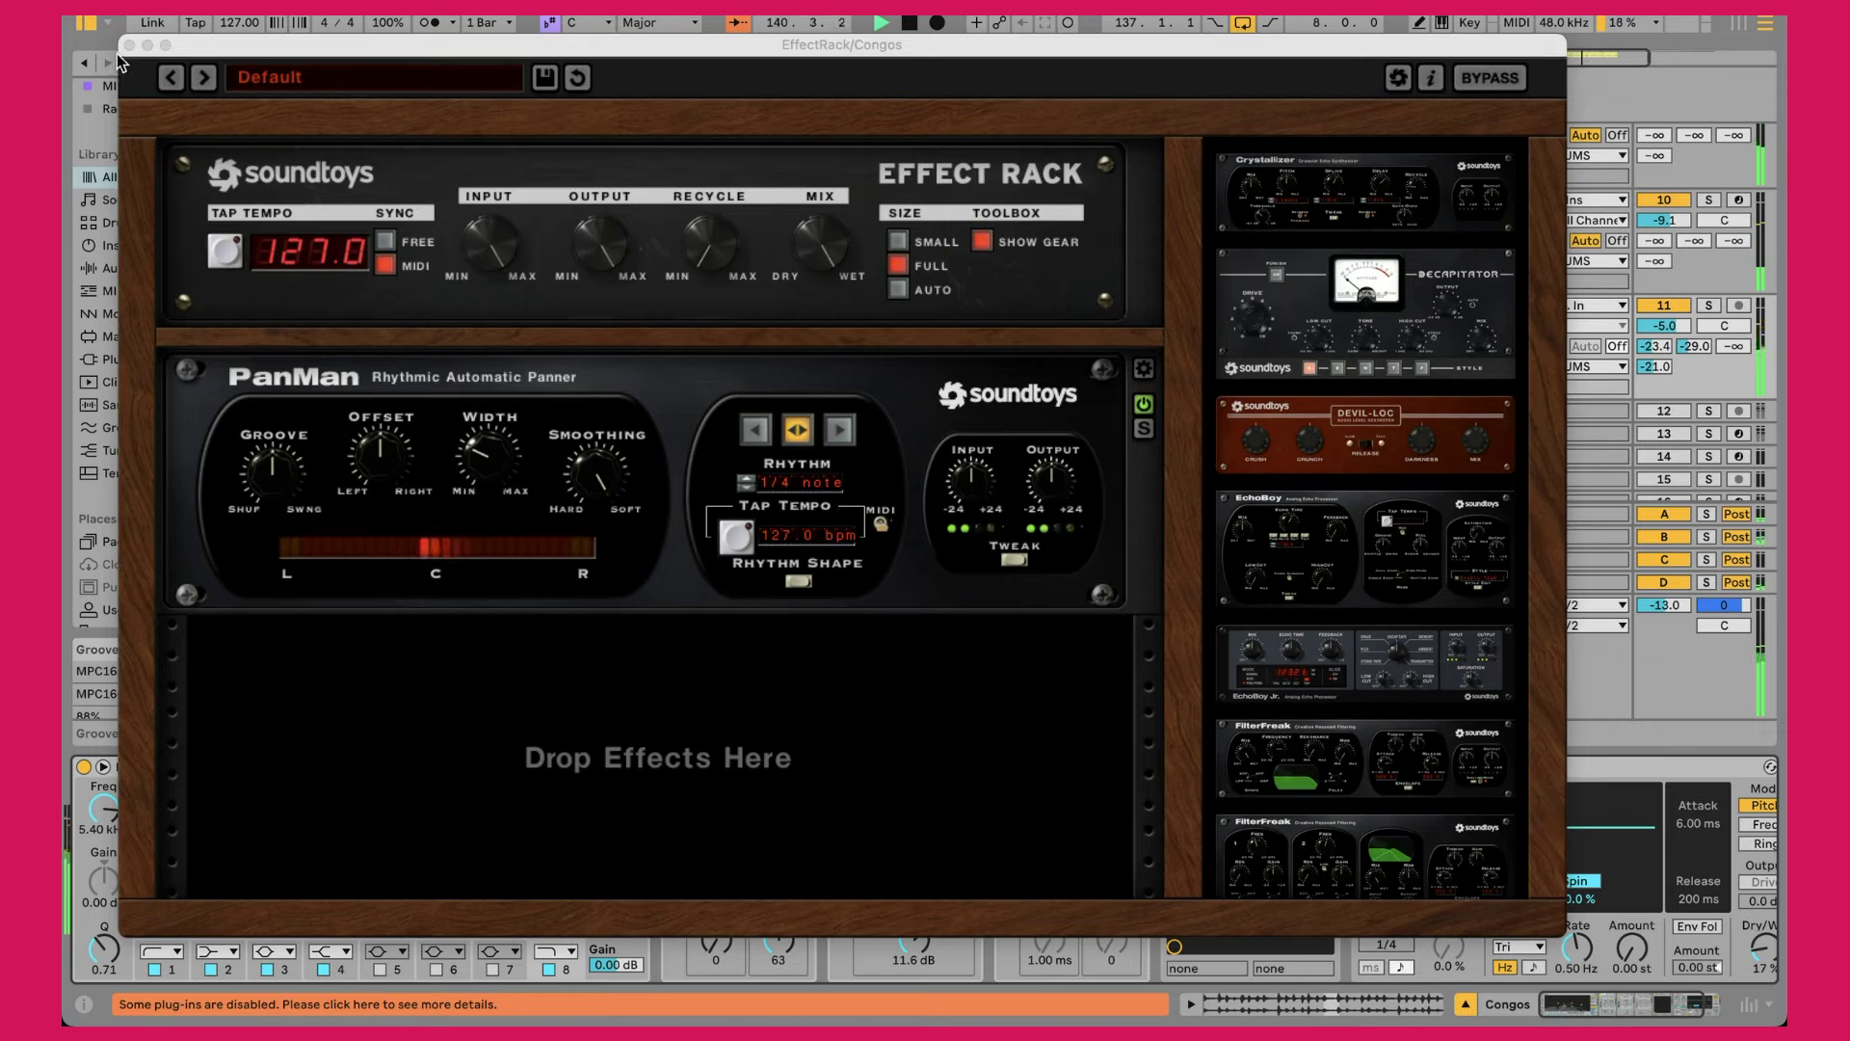
{"action": "left_click", "coordinate": [129, 45]}
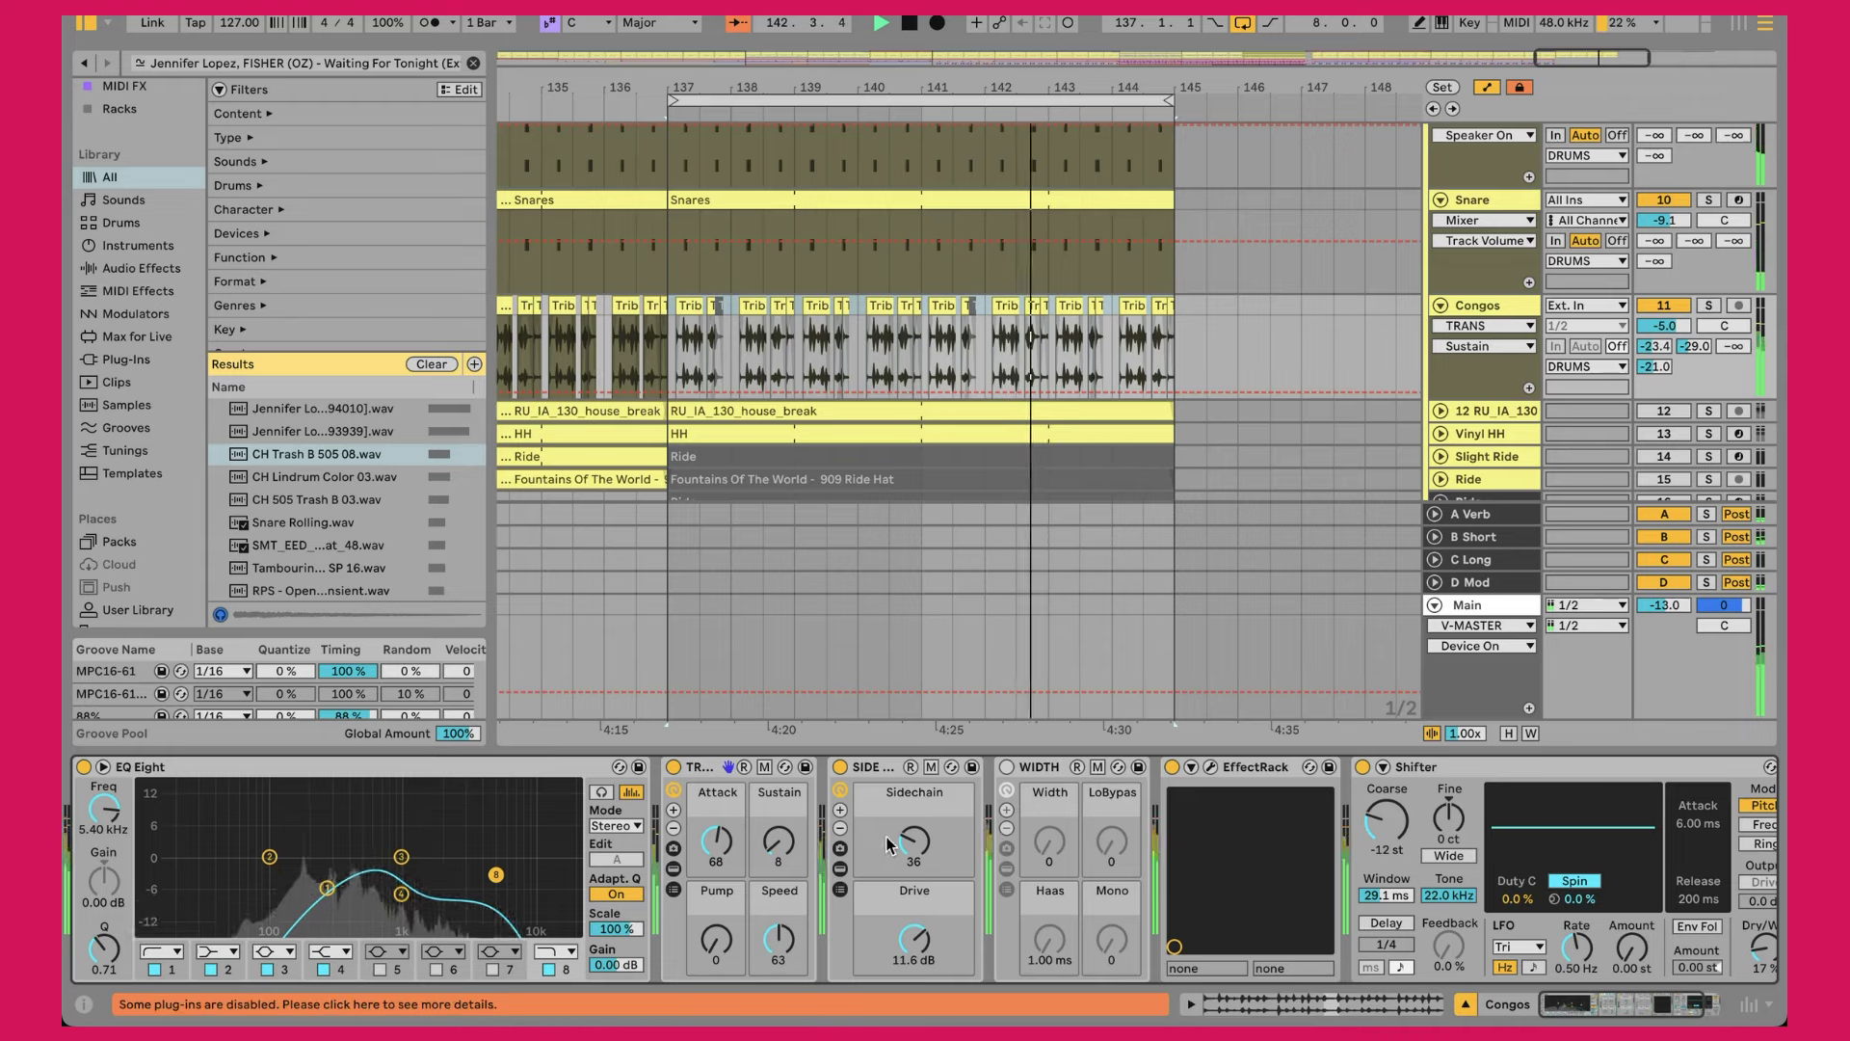
Step: Examine the Shifter's coarse pitch and Dry/Wet on the Congos track, compare the sound with and without it, and leave it on
{"action": "scroll", "coordinate": [890, 844], "scroll_direction": "right", "scroll_amount": 3}
{"action": "left_click", "coordinate": [1326, 768]}
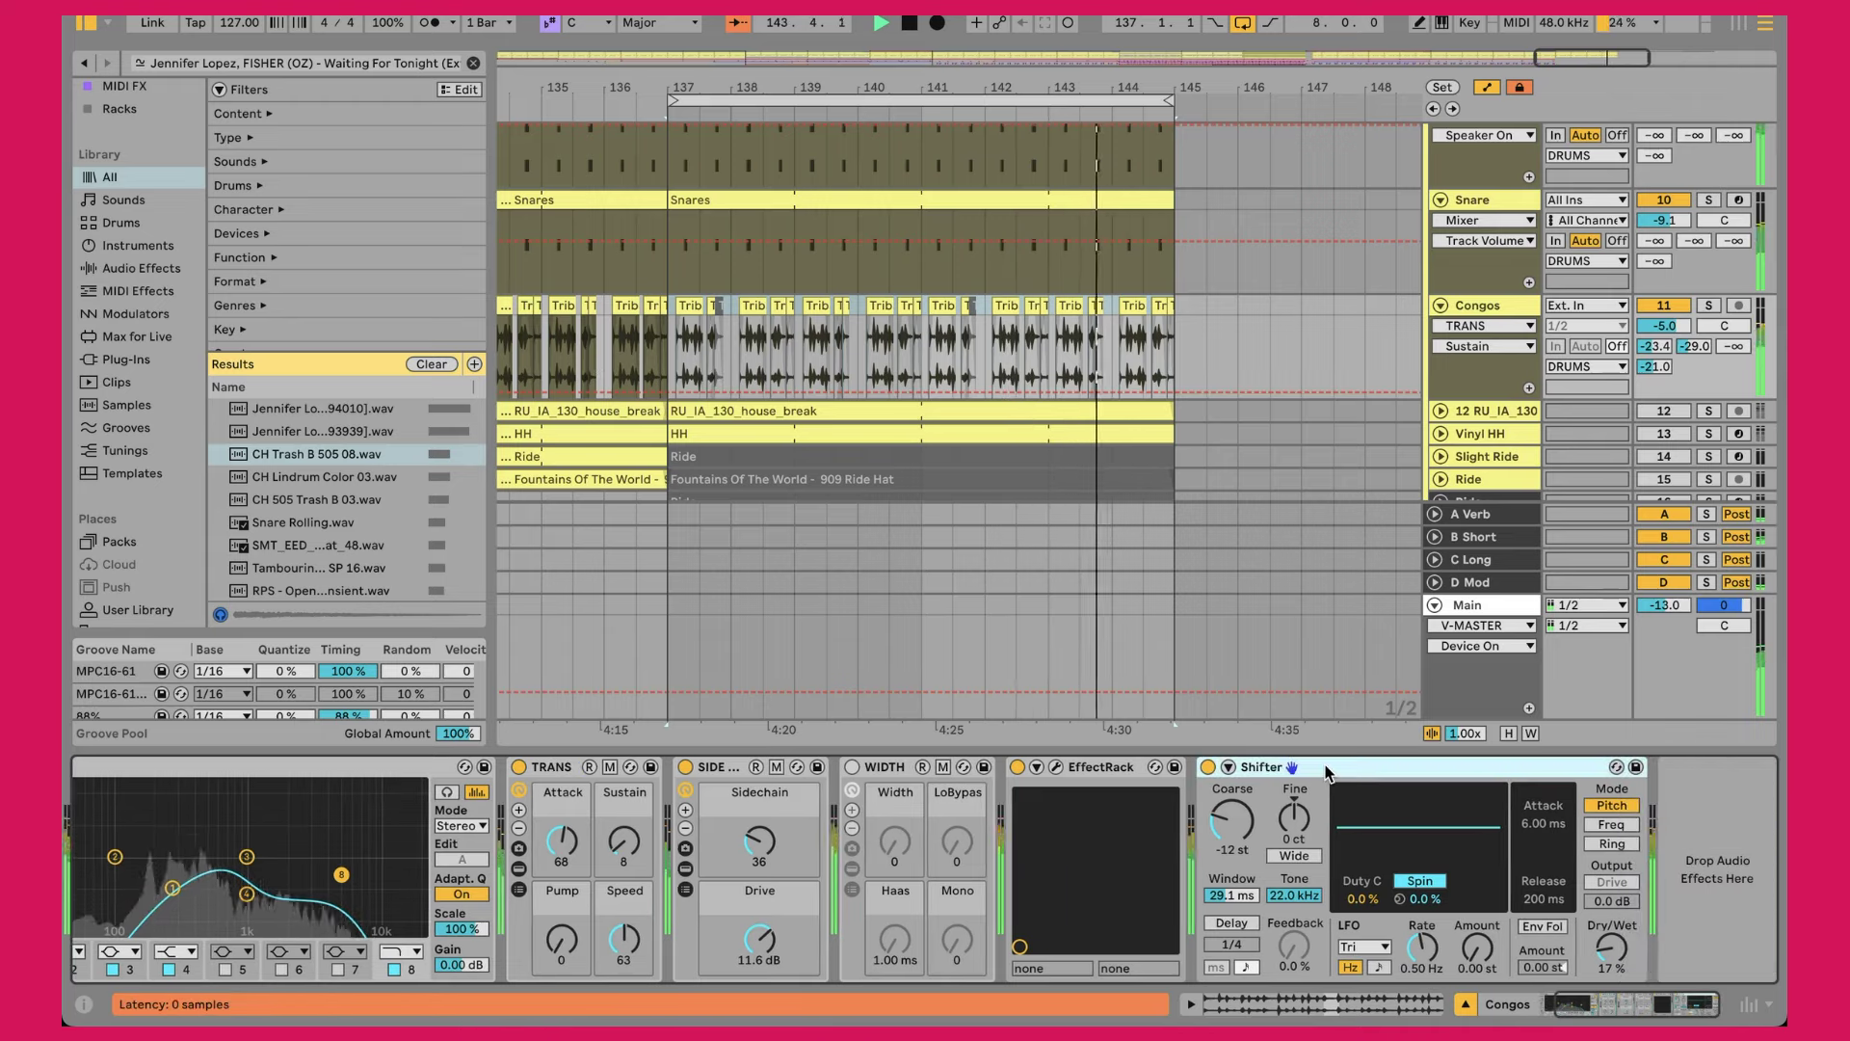
{"action": "left_click", "coordinate": [1226, 831]}
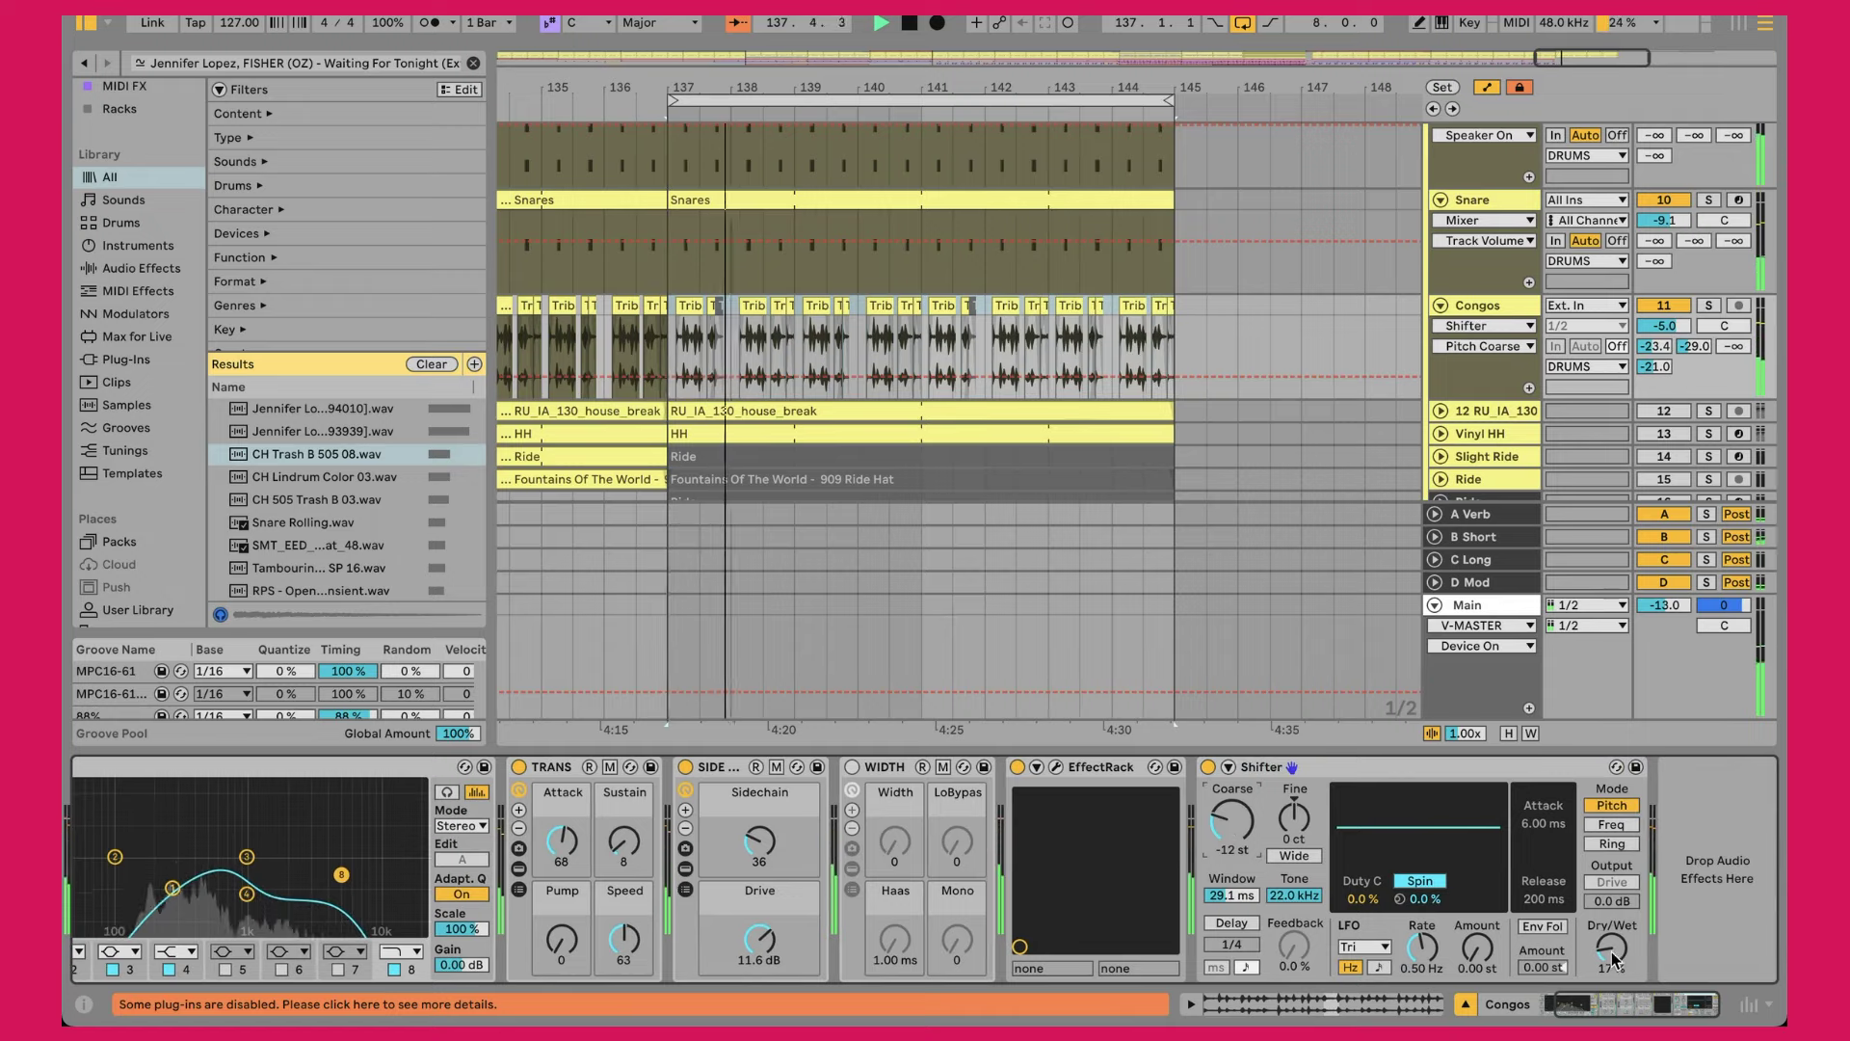
{"action": "left_click", "coordinate": [1208, 766]}
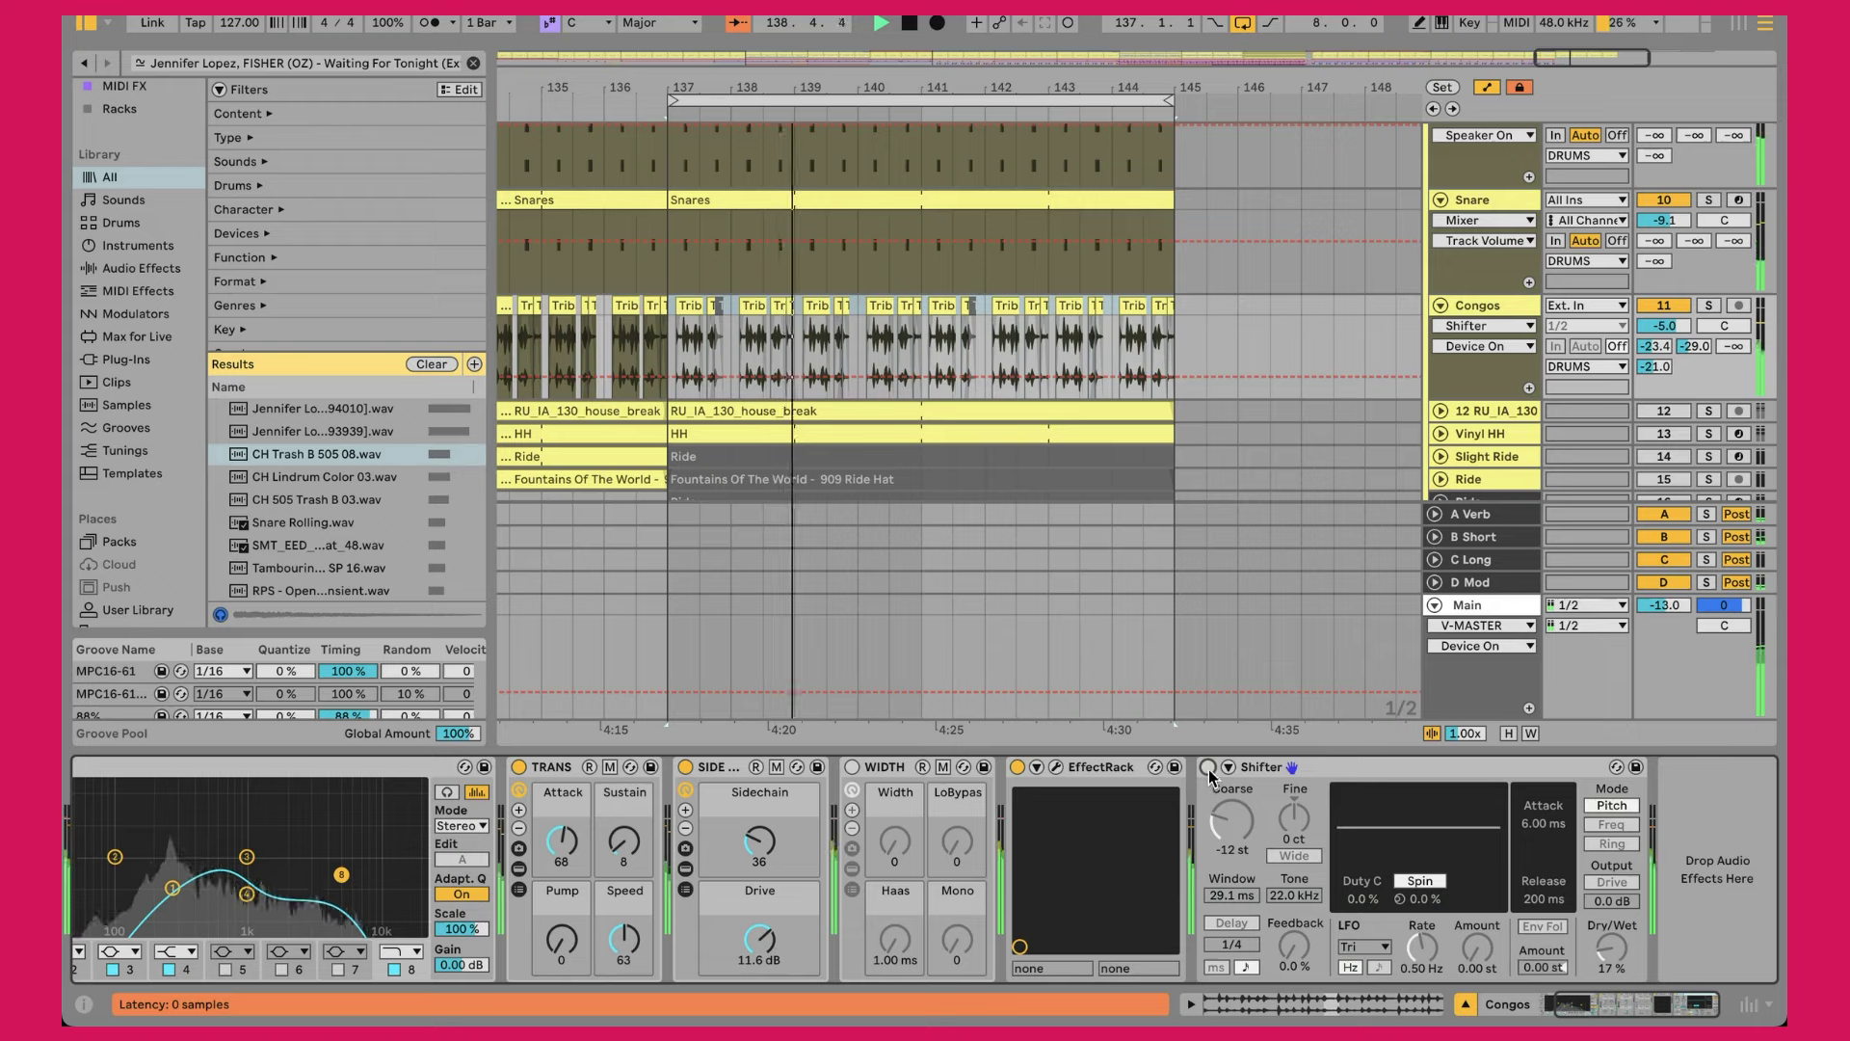
{"action": "left_click", "coordinate": [1208, 769]}
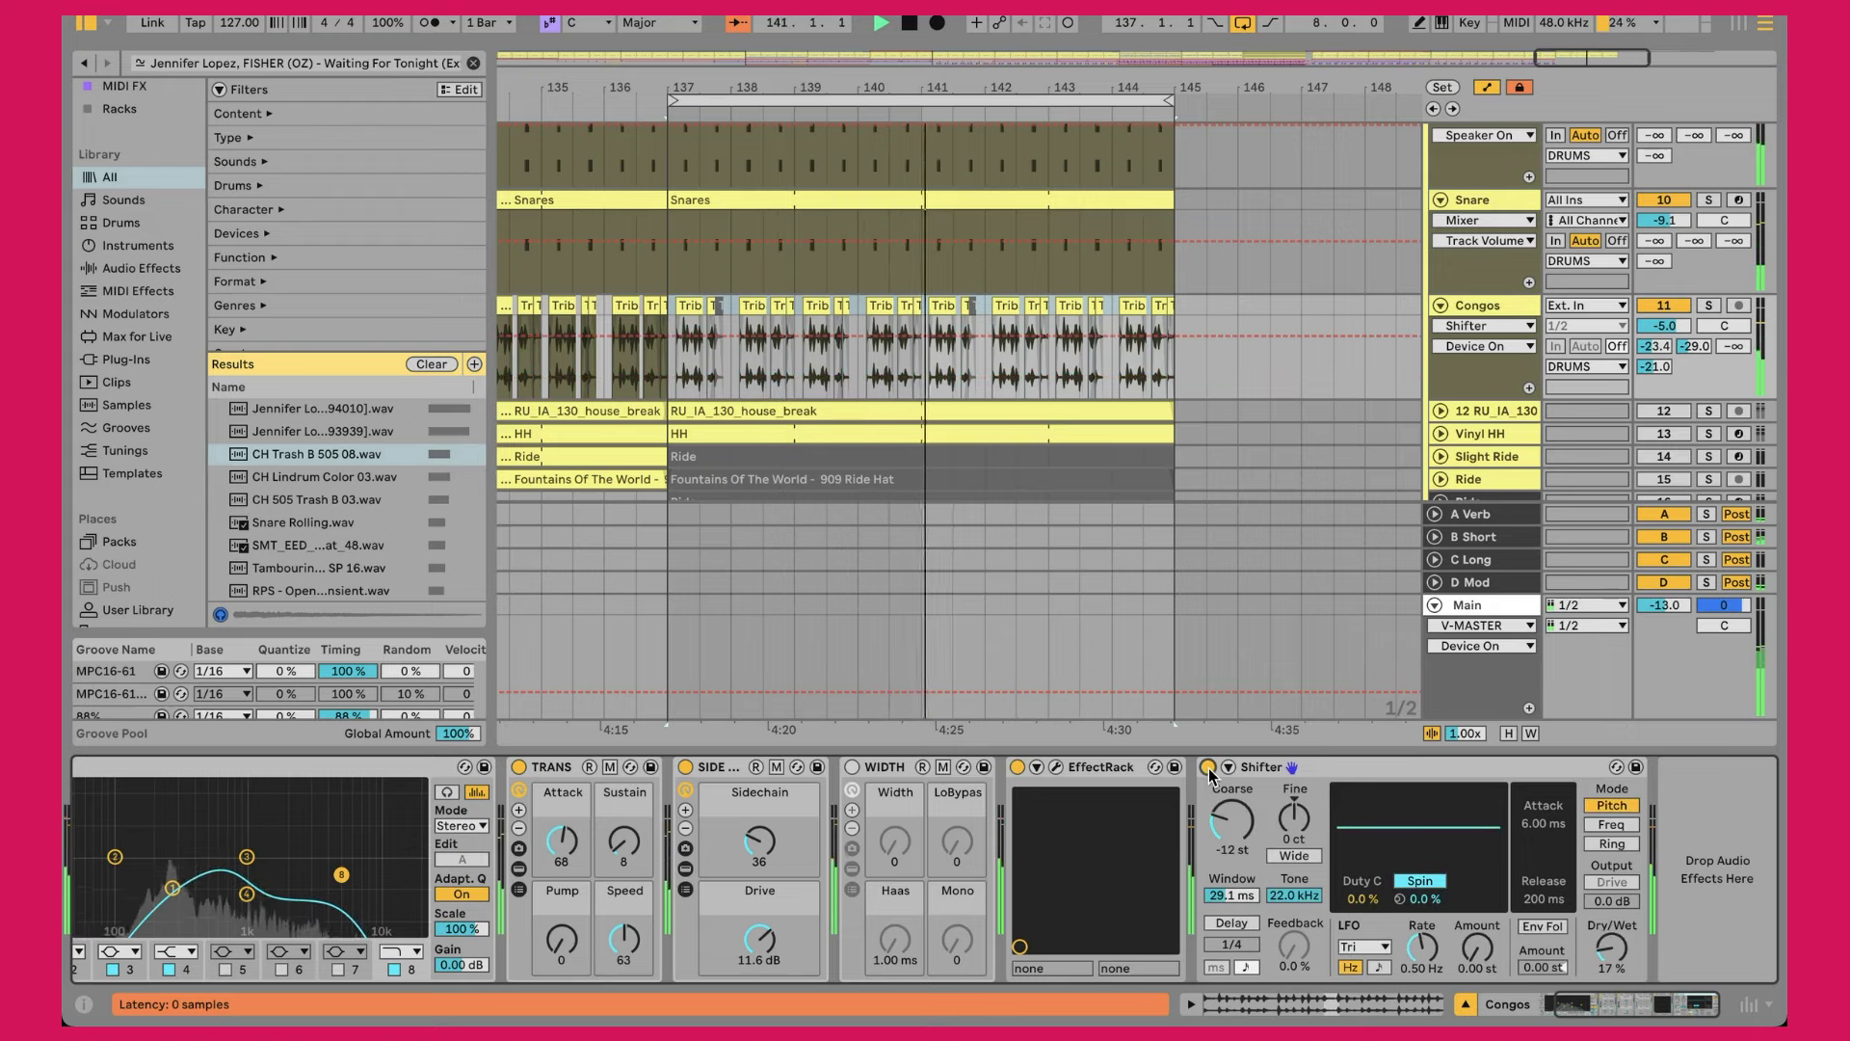
{"action": "left_click", "coordinate": [1523, 310]}
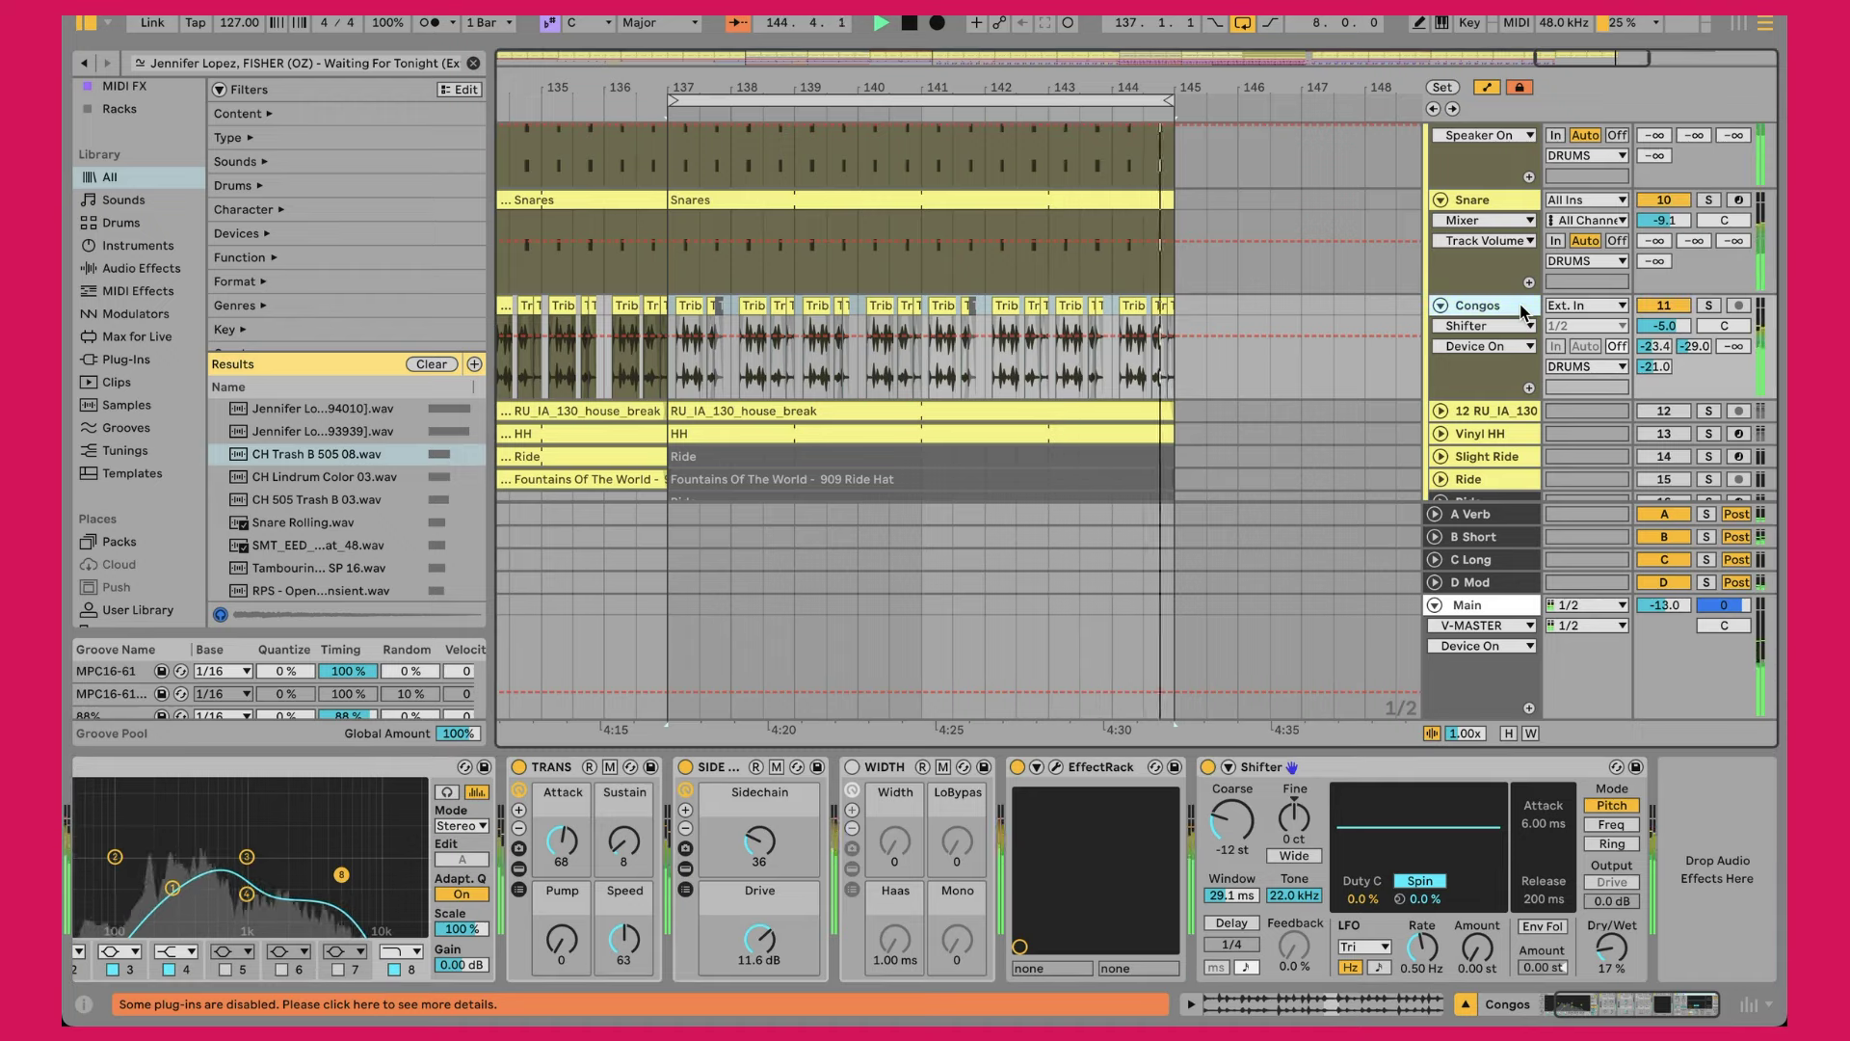
Step: Fold the Congos track, unfold the RU_IA_130 house break track, and turn it on in the mix
{"action": "left_click", "coordinate": [1440, 306]}
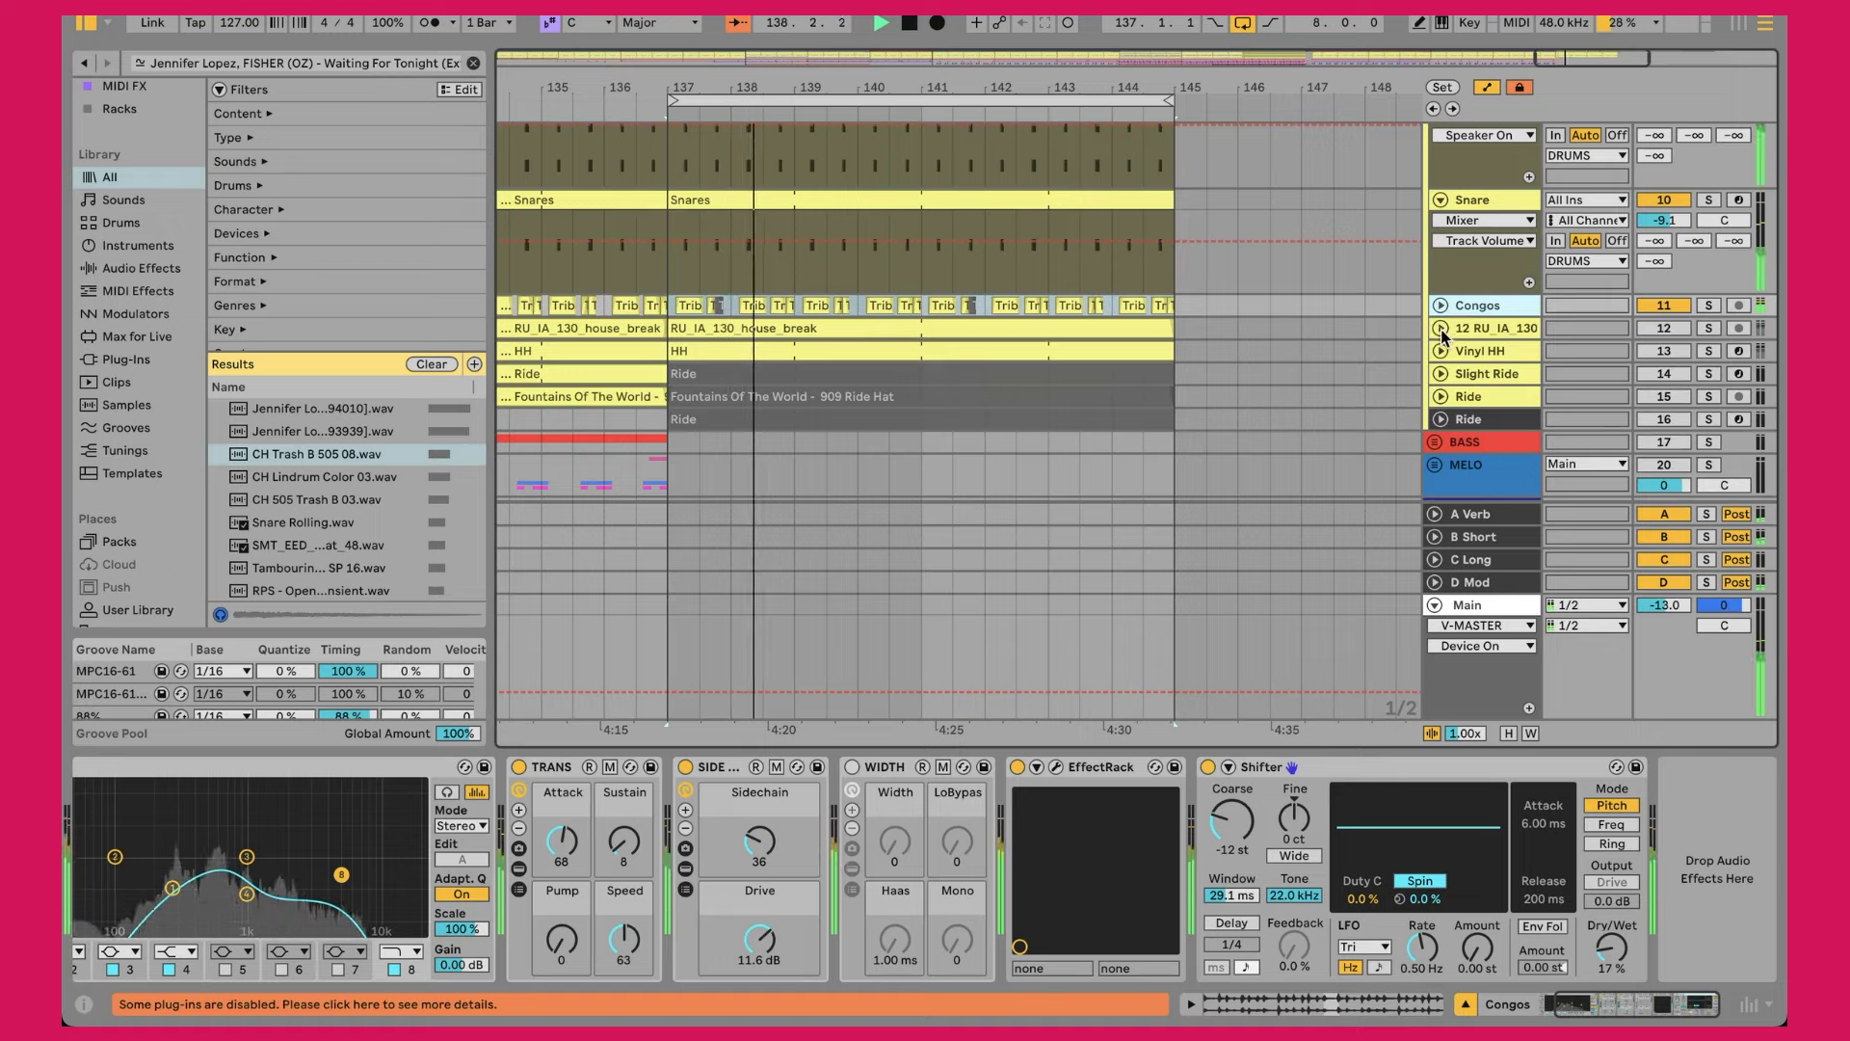
{"action": "left_click", "coordinate": [1441, 329]}
{"action": "left_click", "coordinate": [1500, 328]}
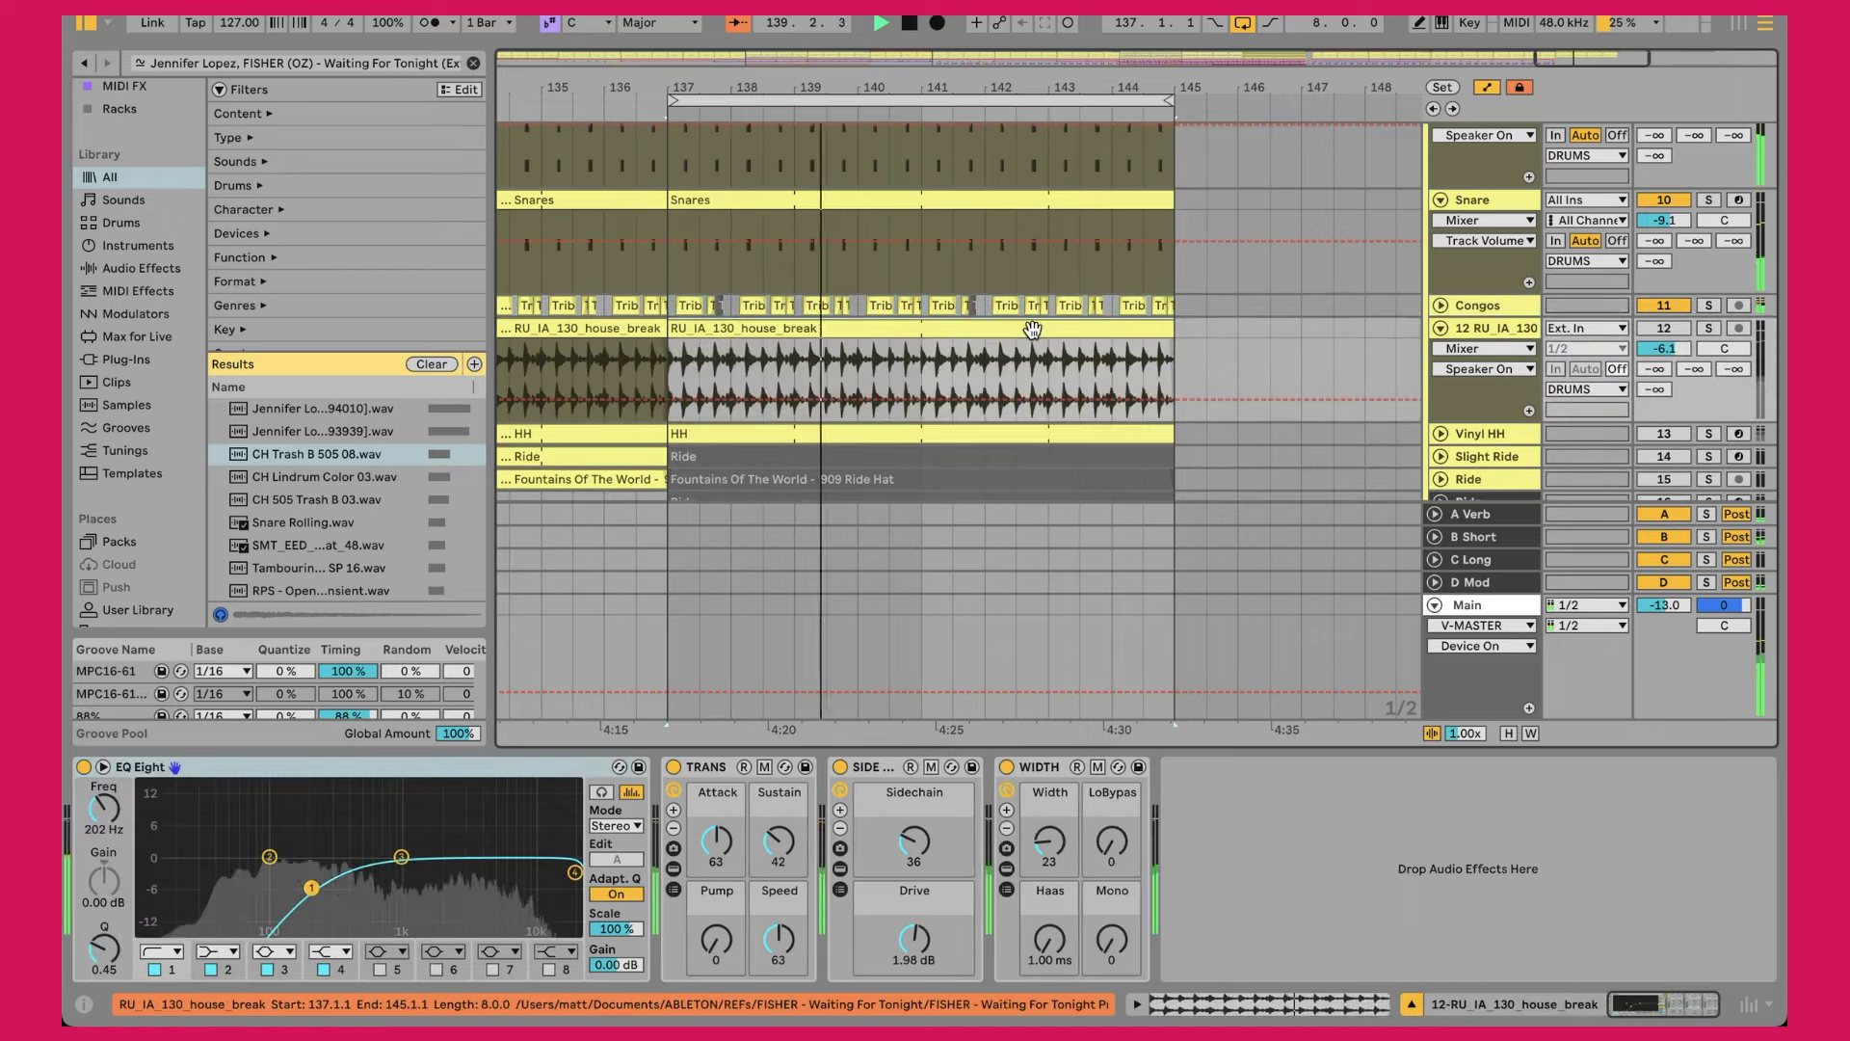
{"action": "left_click", "coordinate": [1659, 330]}
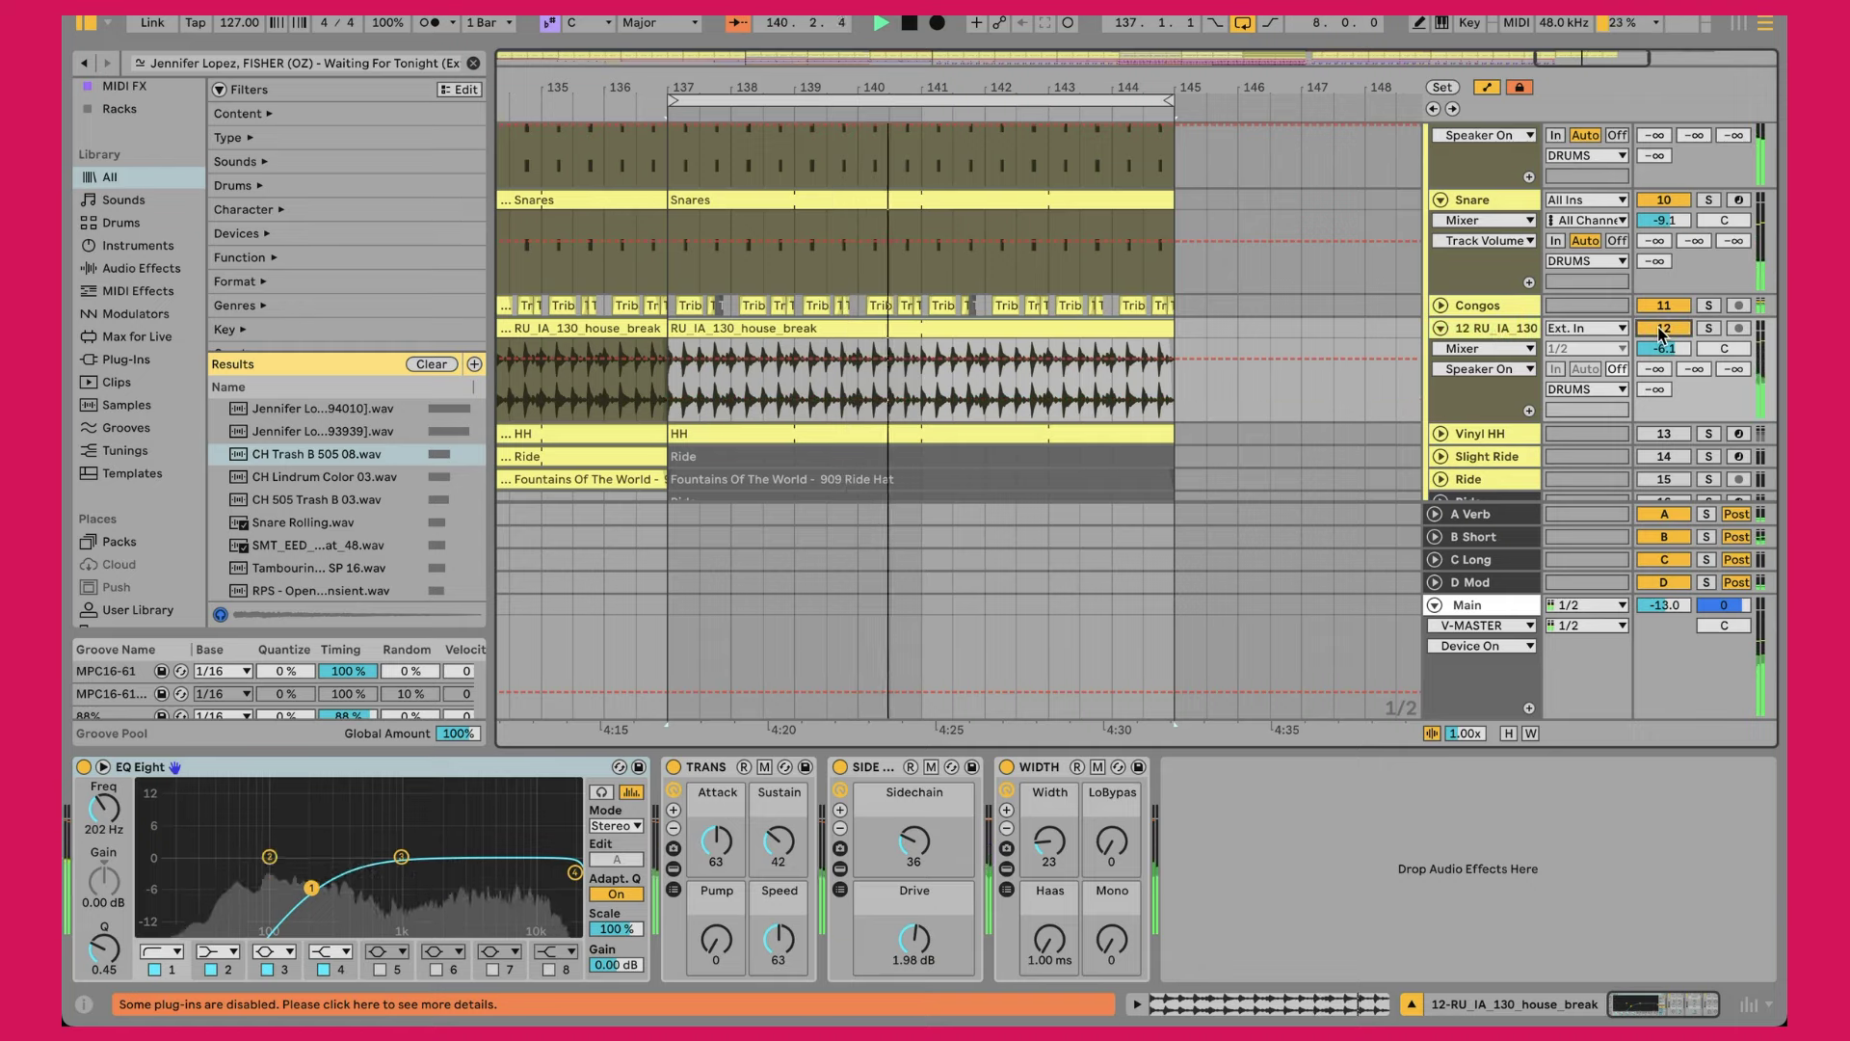
Step: Try a different volume on the house break track and listen to it in solo
{"action": "left_click_drag", "start_coordinate": [1663, 348], "coordinate": [1663, 289]}
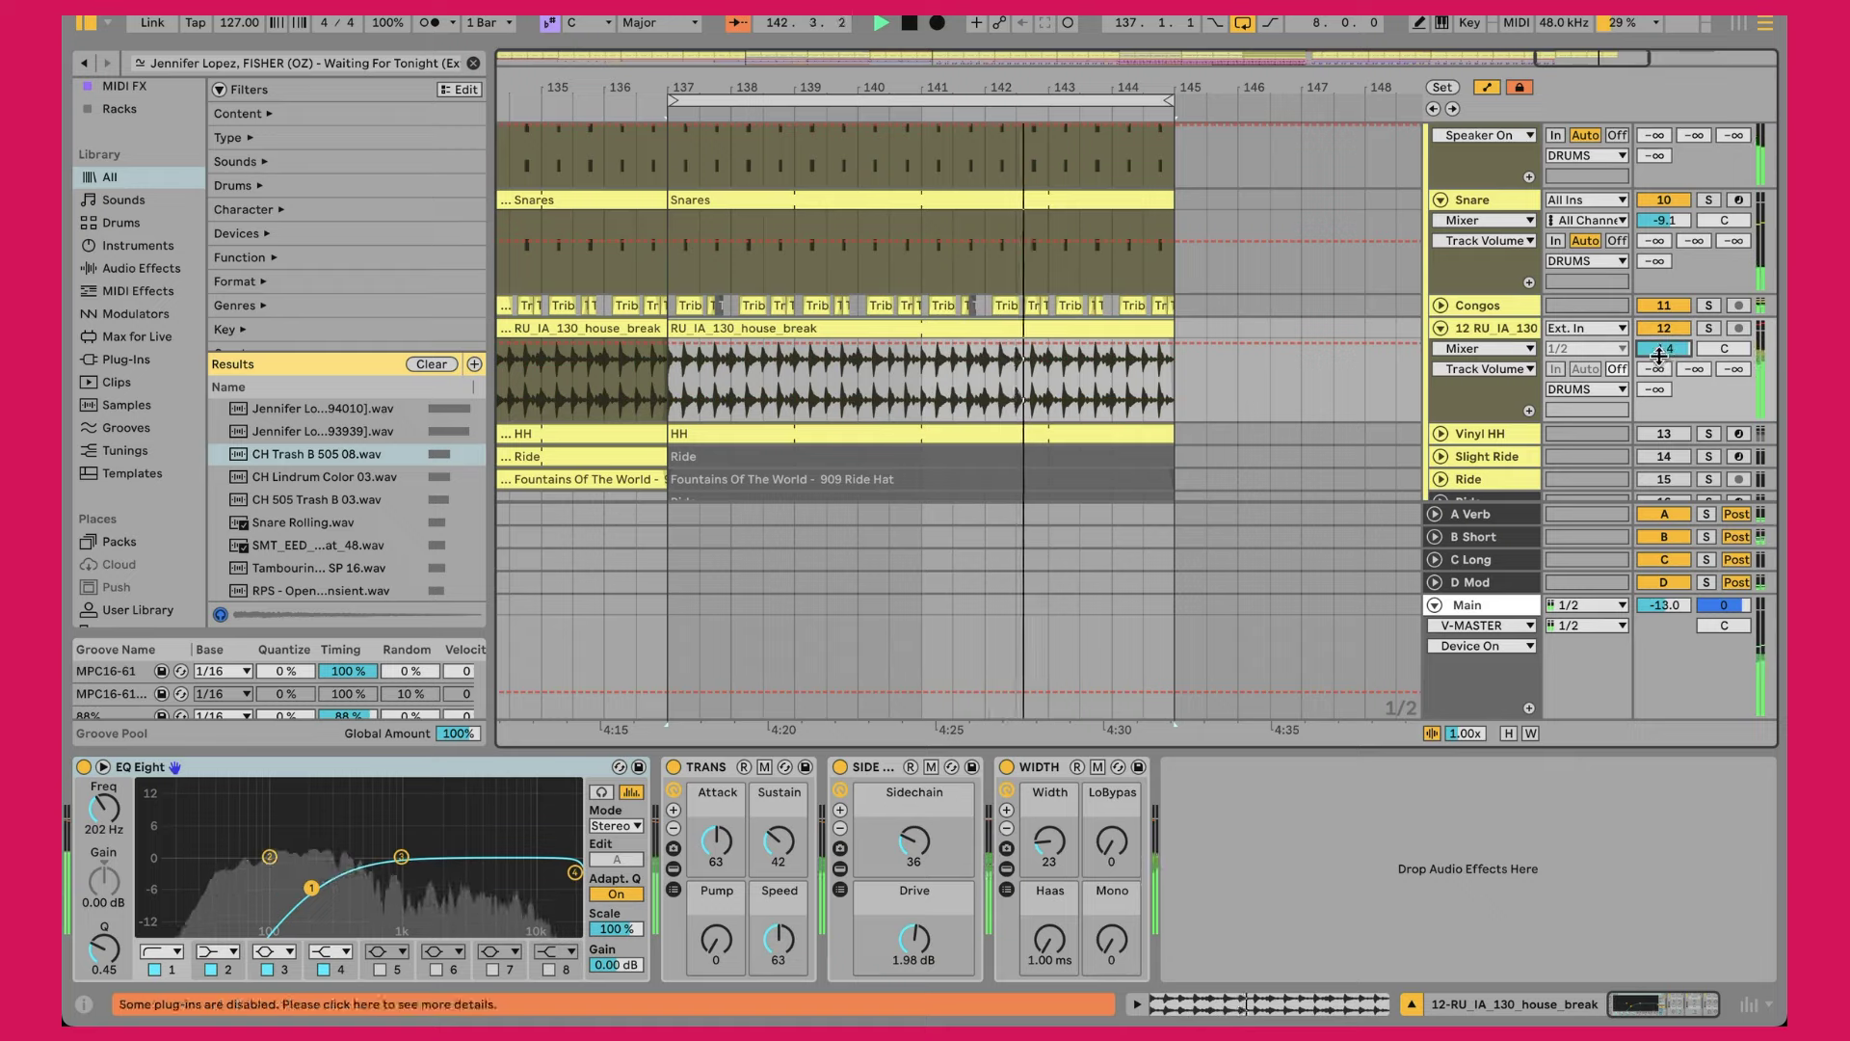
{"action": "left_click", "coordinate": [1706, 330]}
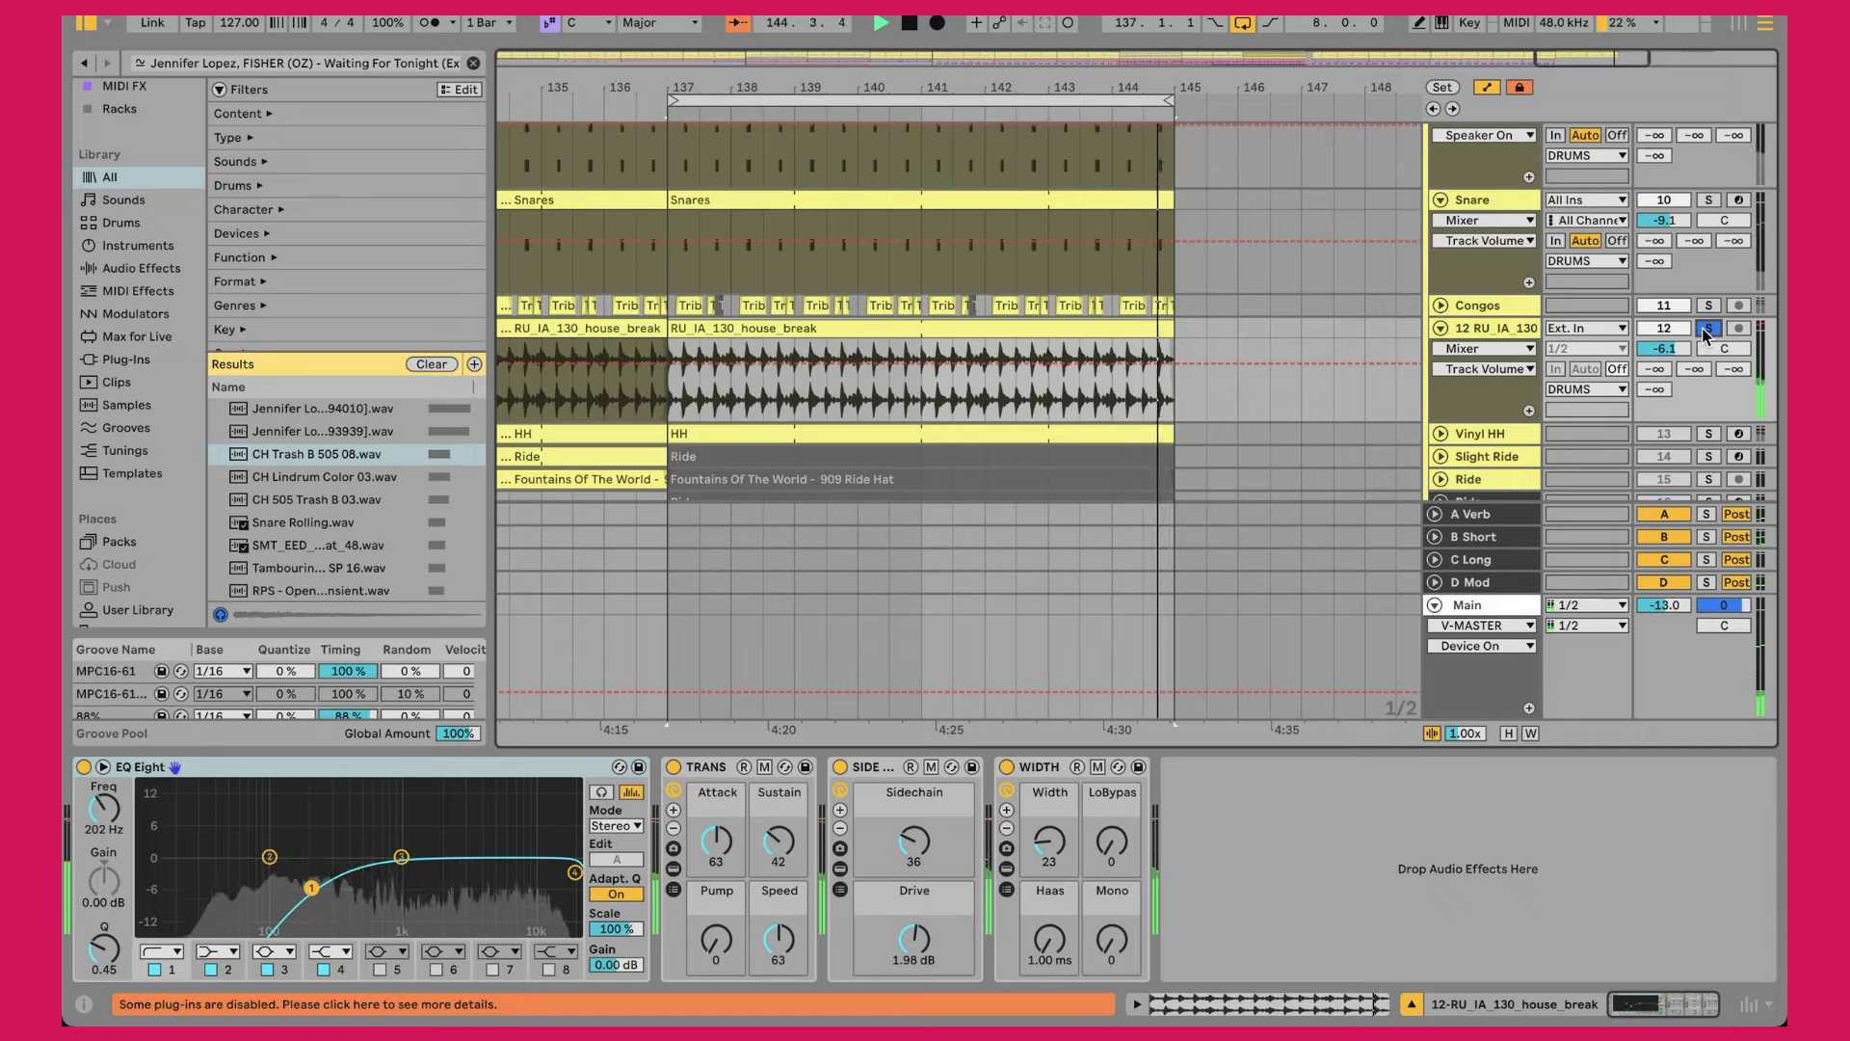
{"action": "left_click", "coordinate": [1707, 329]}
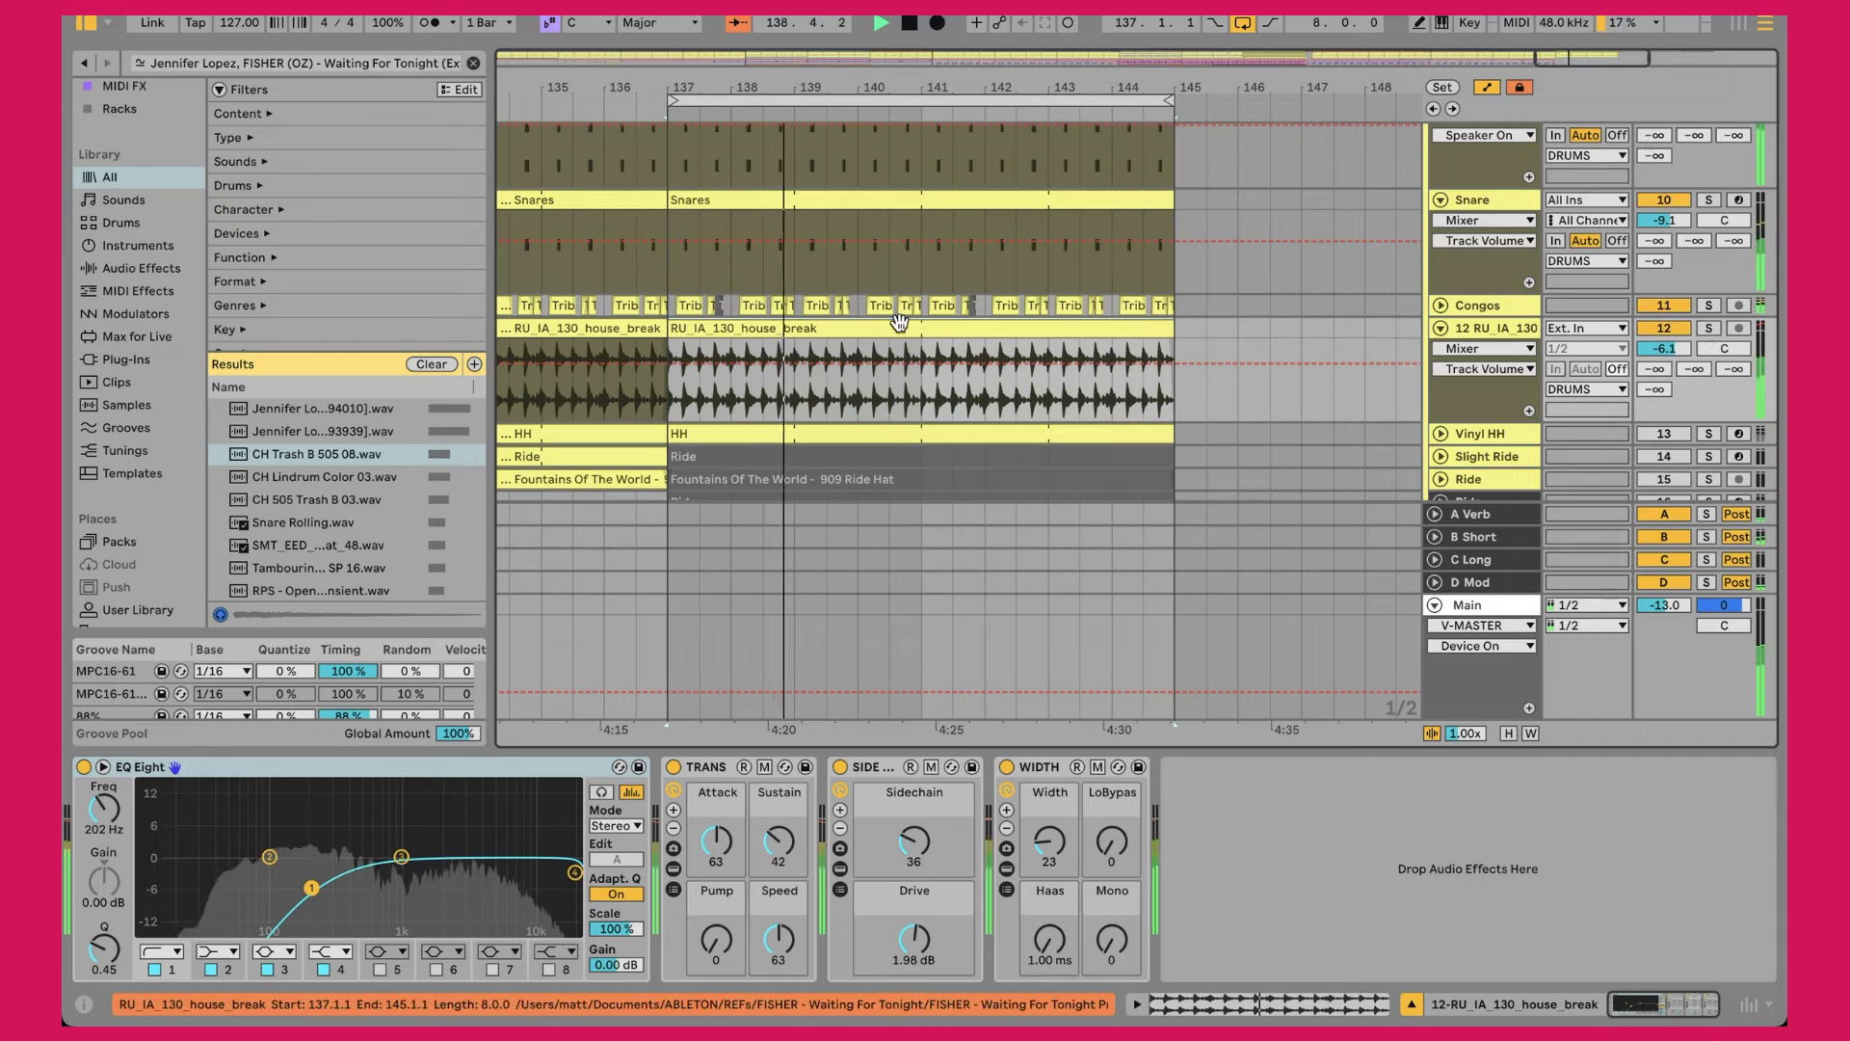
{"action": "scroll", "coordinate": [899, 322], "scroll_direction": "up", "scroll_amount": 10}
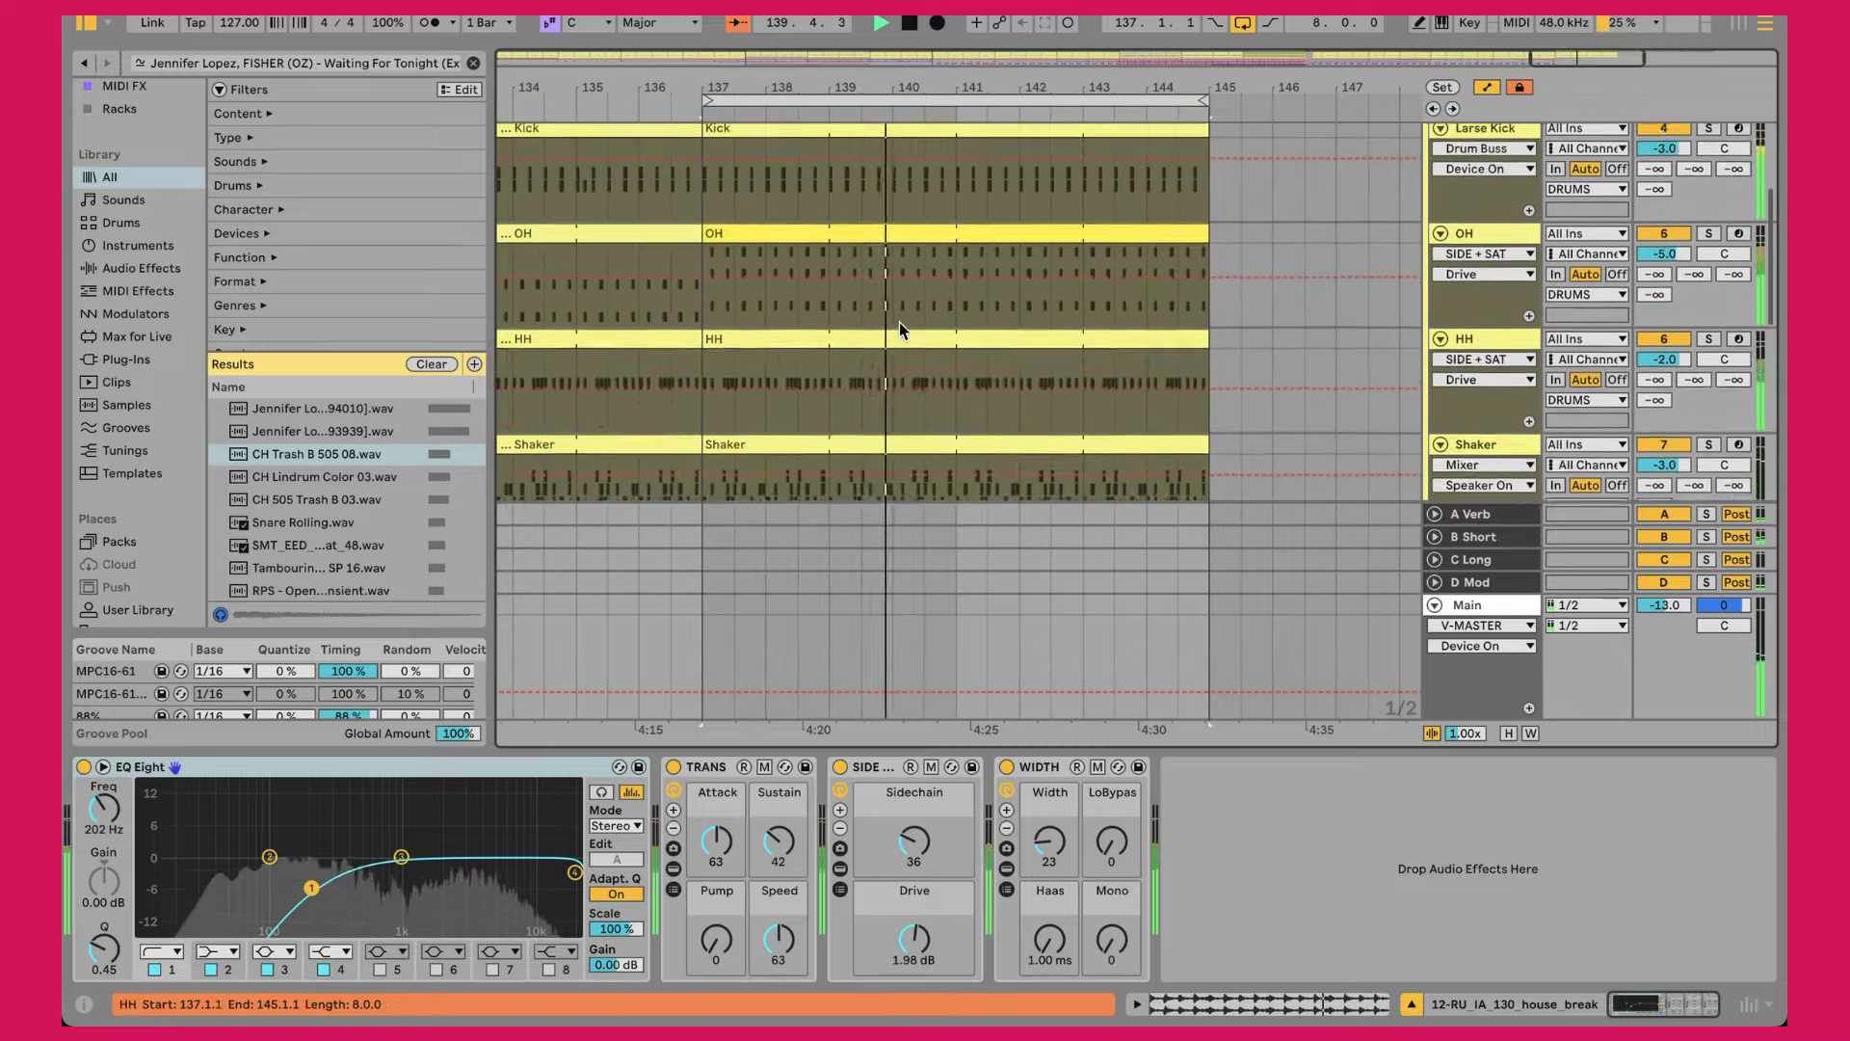
{"action": "scroll", "coordinate": [899, 322], "scroll_direction": "down", "scroll_amount": 5}
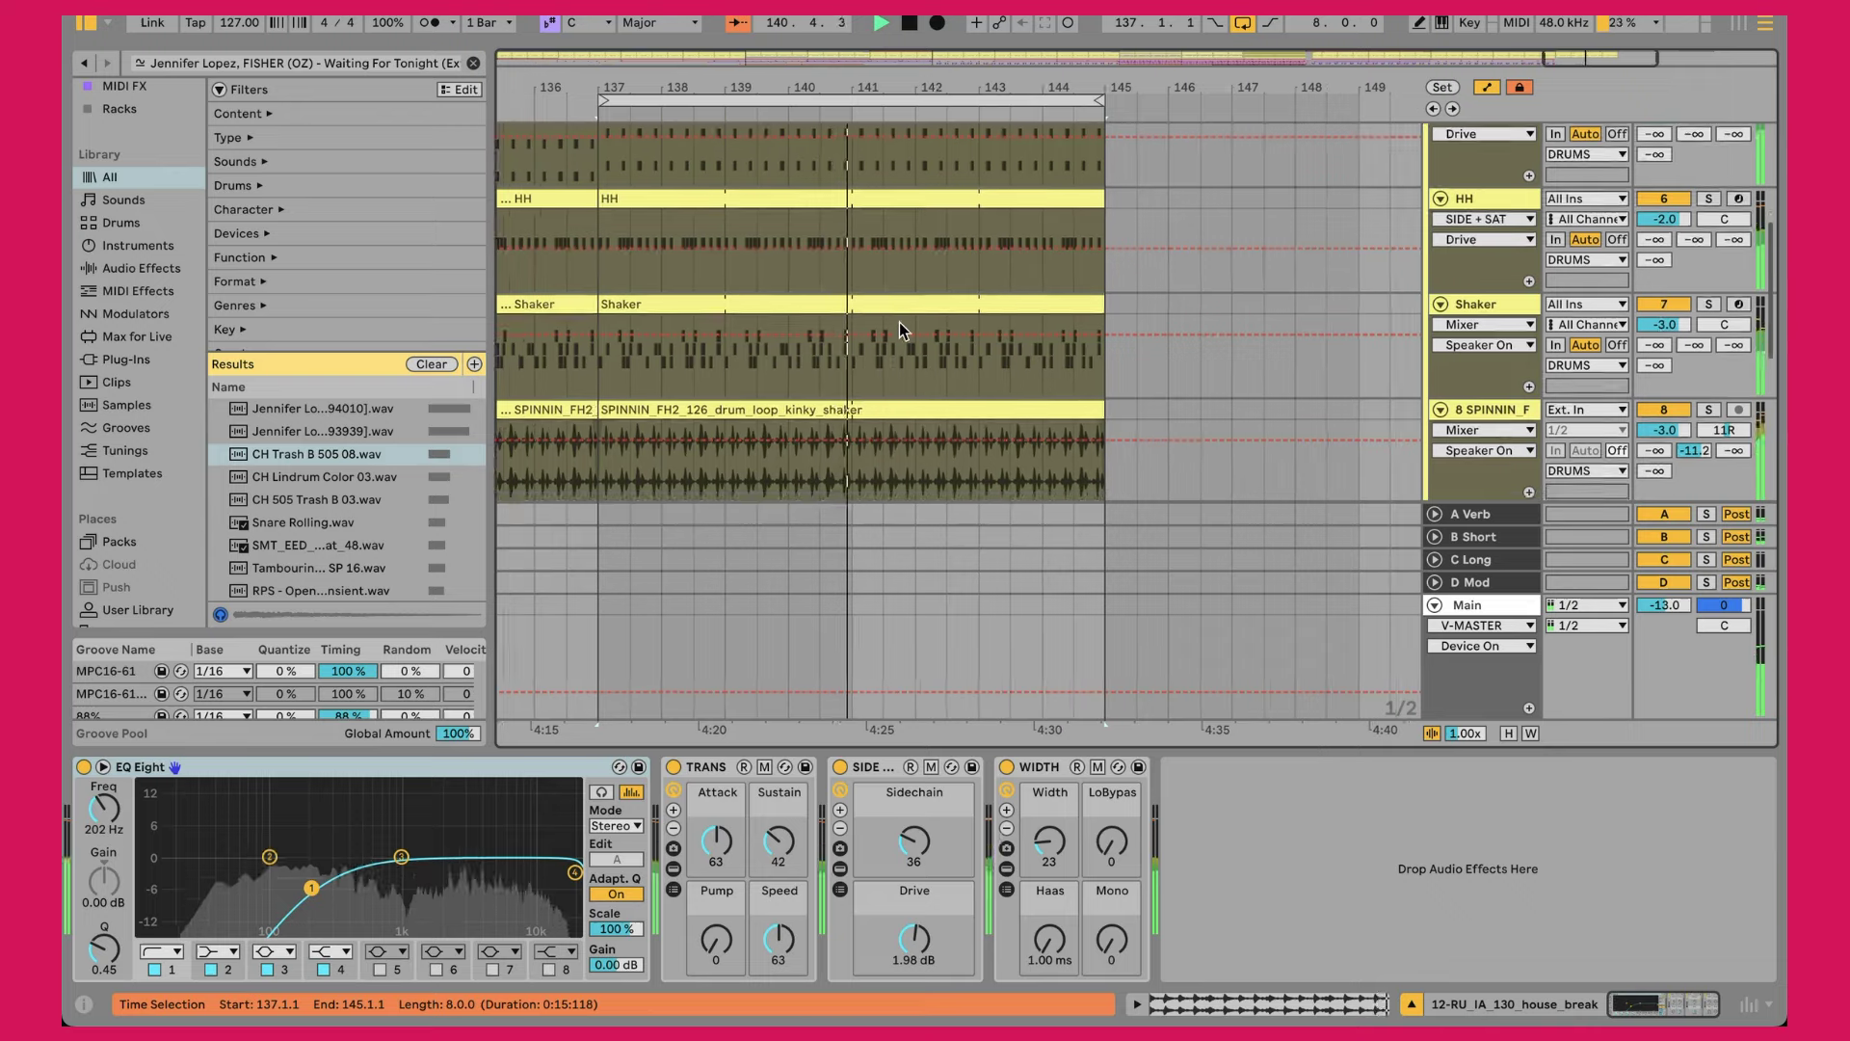
{"action": "scroll", "coordinate": [899, 322], "scroll_direction": "down", "scroll_amount": 5}
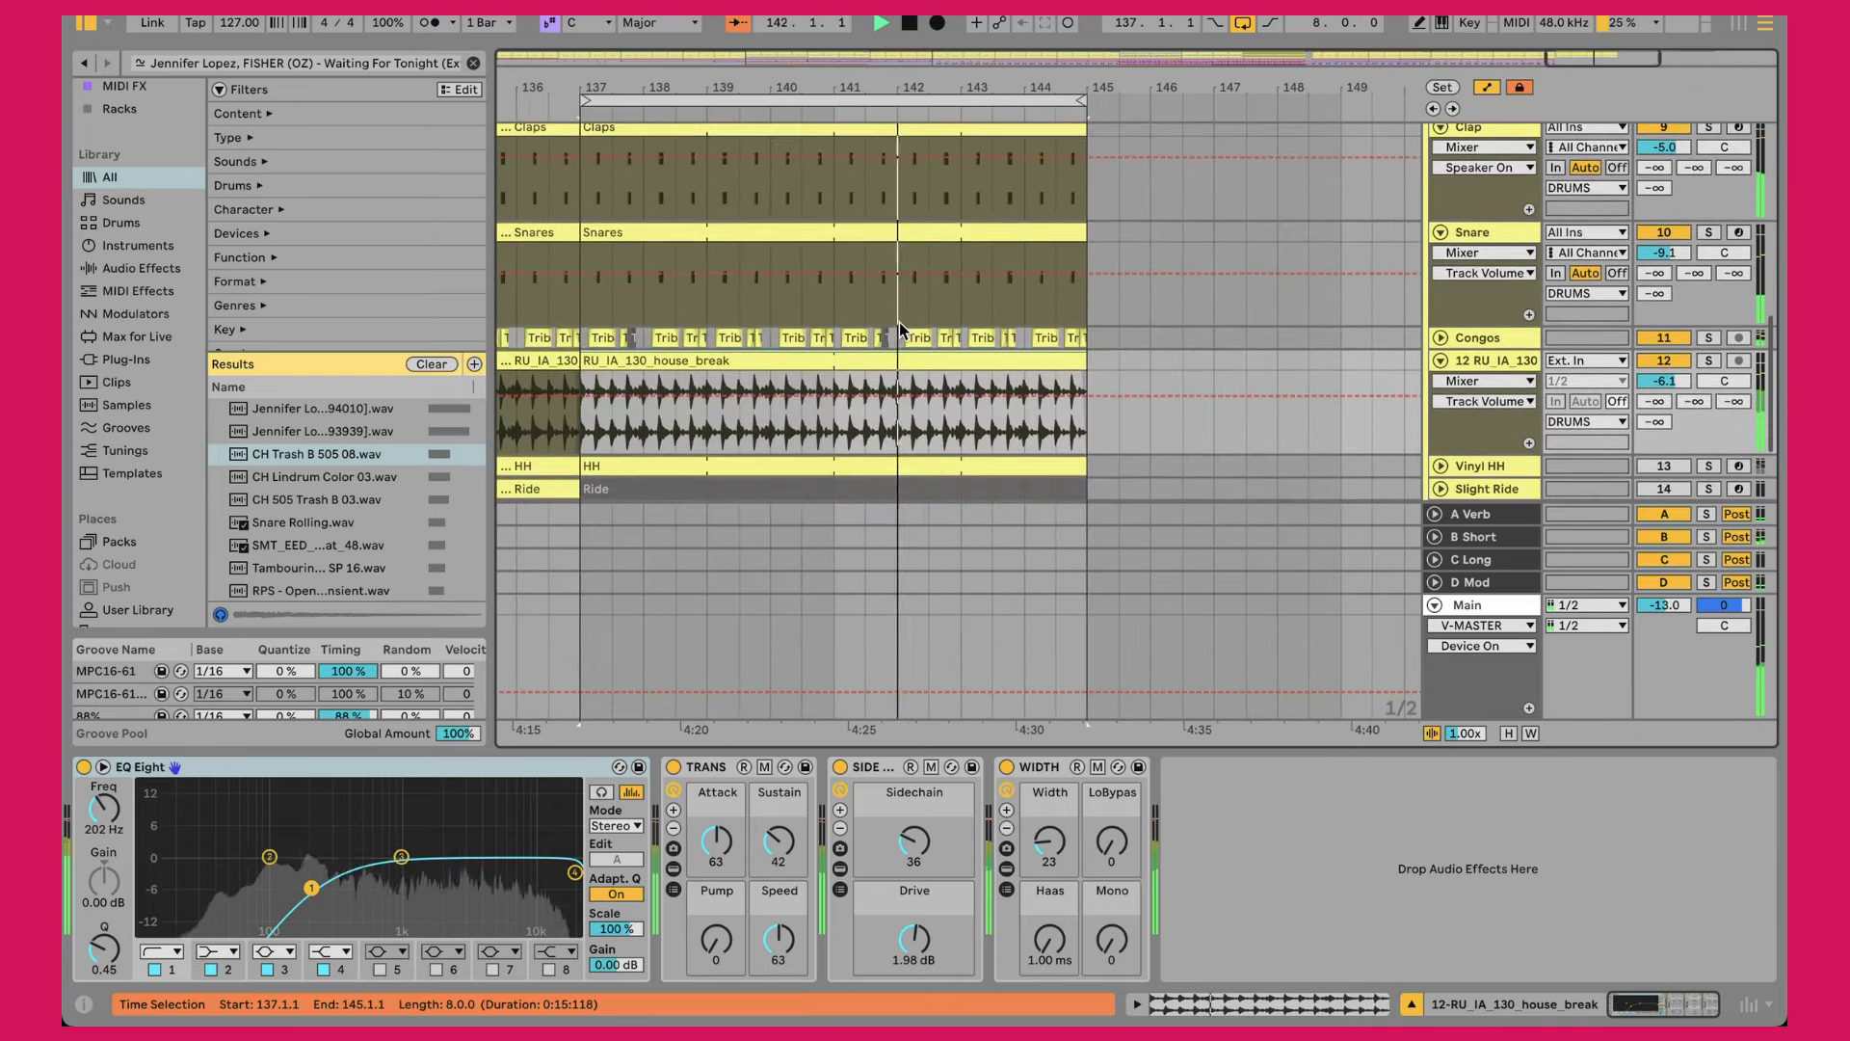
{"action": "scroll", "coordinate": [899, 322], "scroll_direction": "down", "scroll_amount": 2}
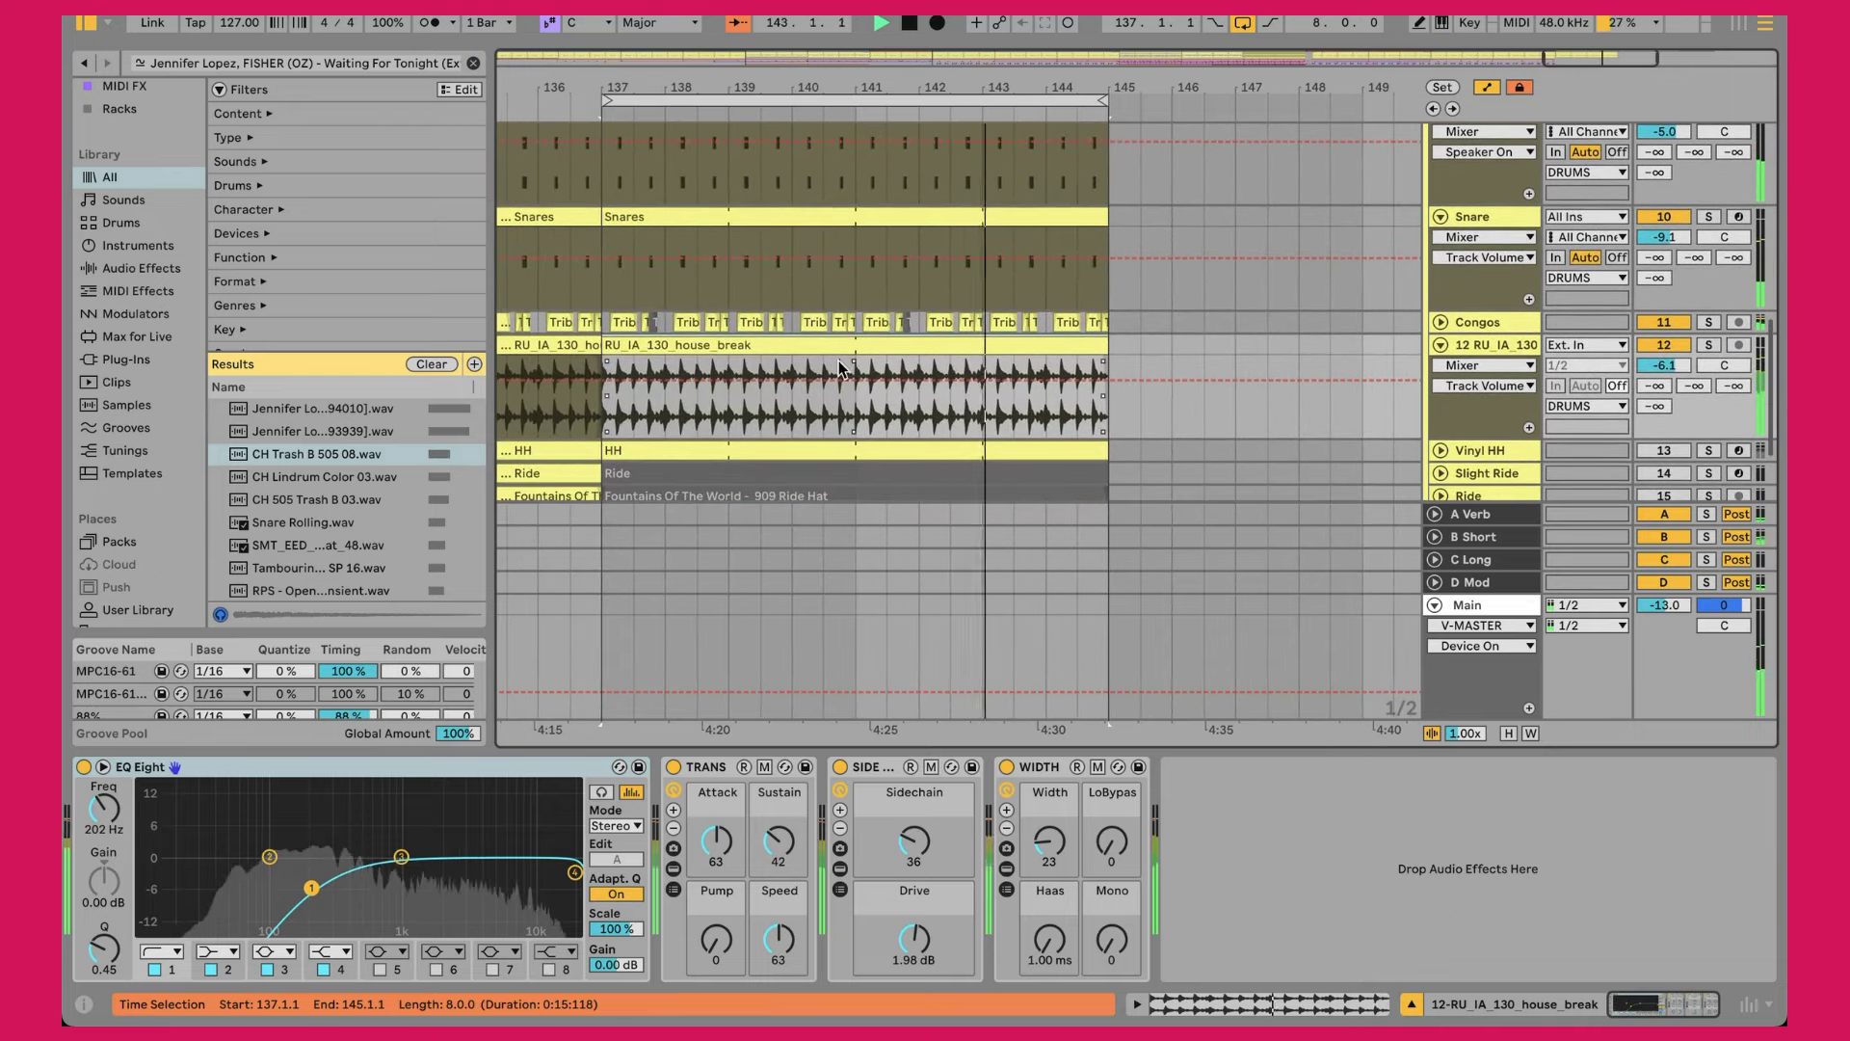
Step: Examine the RU_IA_130_house_break clip's Beats warp settings and transient loop mode options, and return to the track's device chain
{"action": "scroll", "coordinate": [968, 360], "scroll_direction": "down", "scroll_amount": 3}
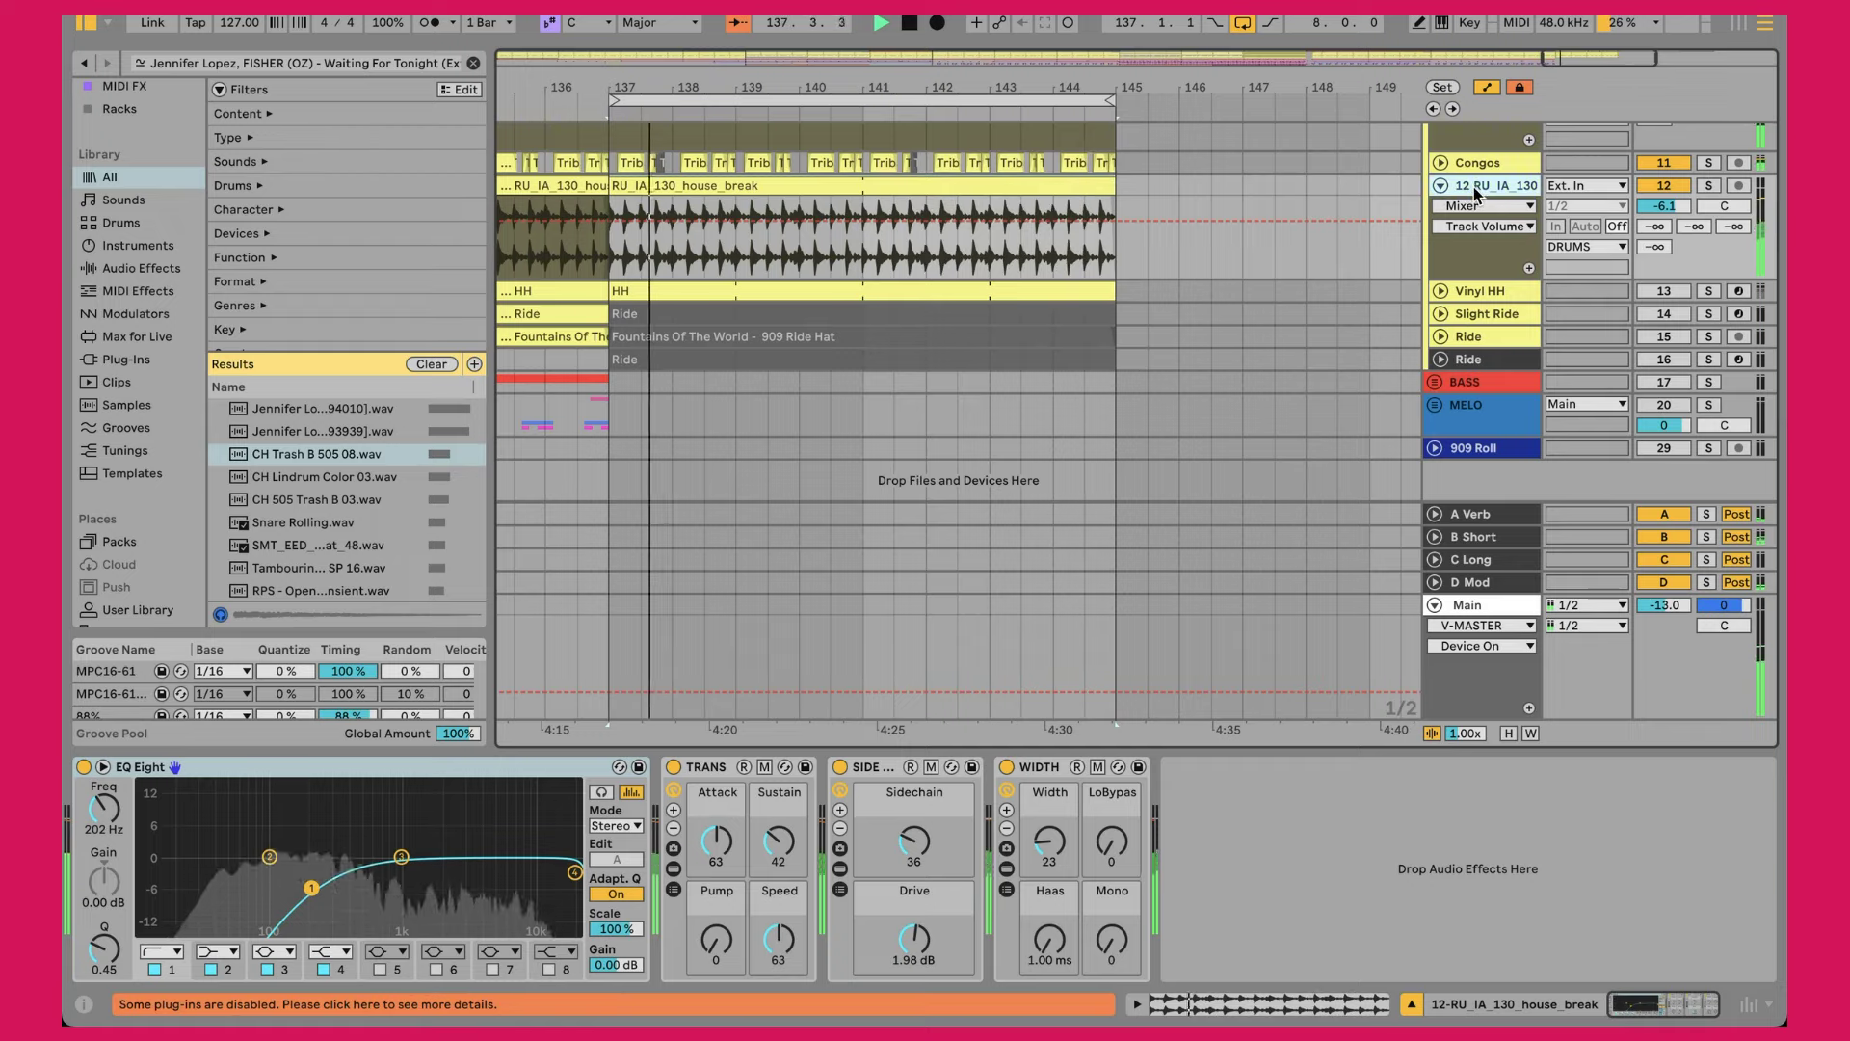
{"action": "left_click", "coordinate": [806, 185]}
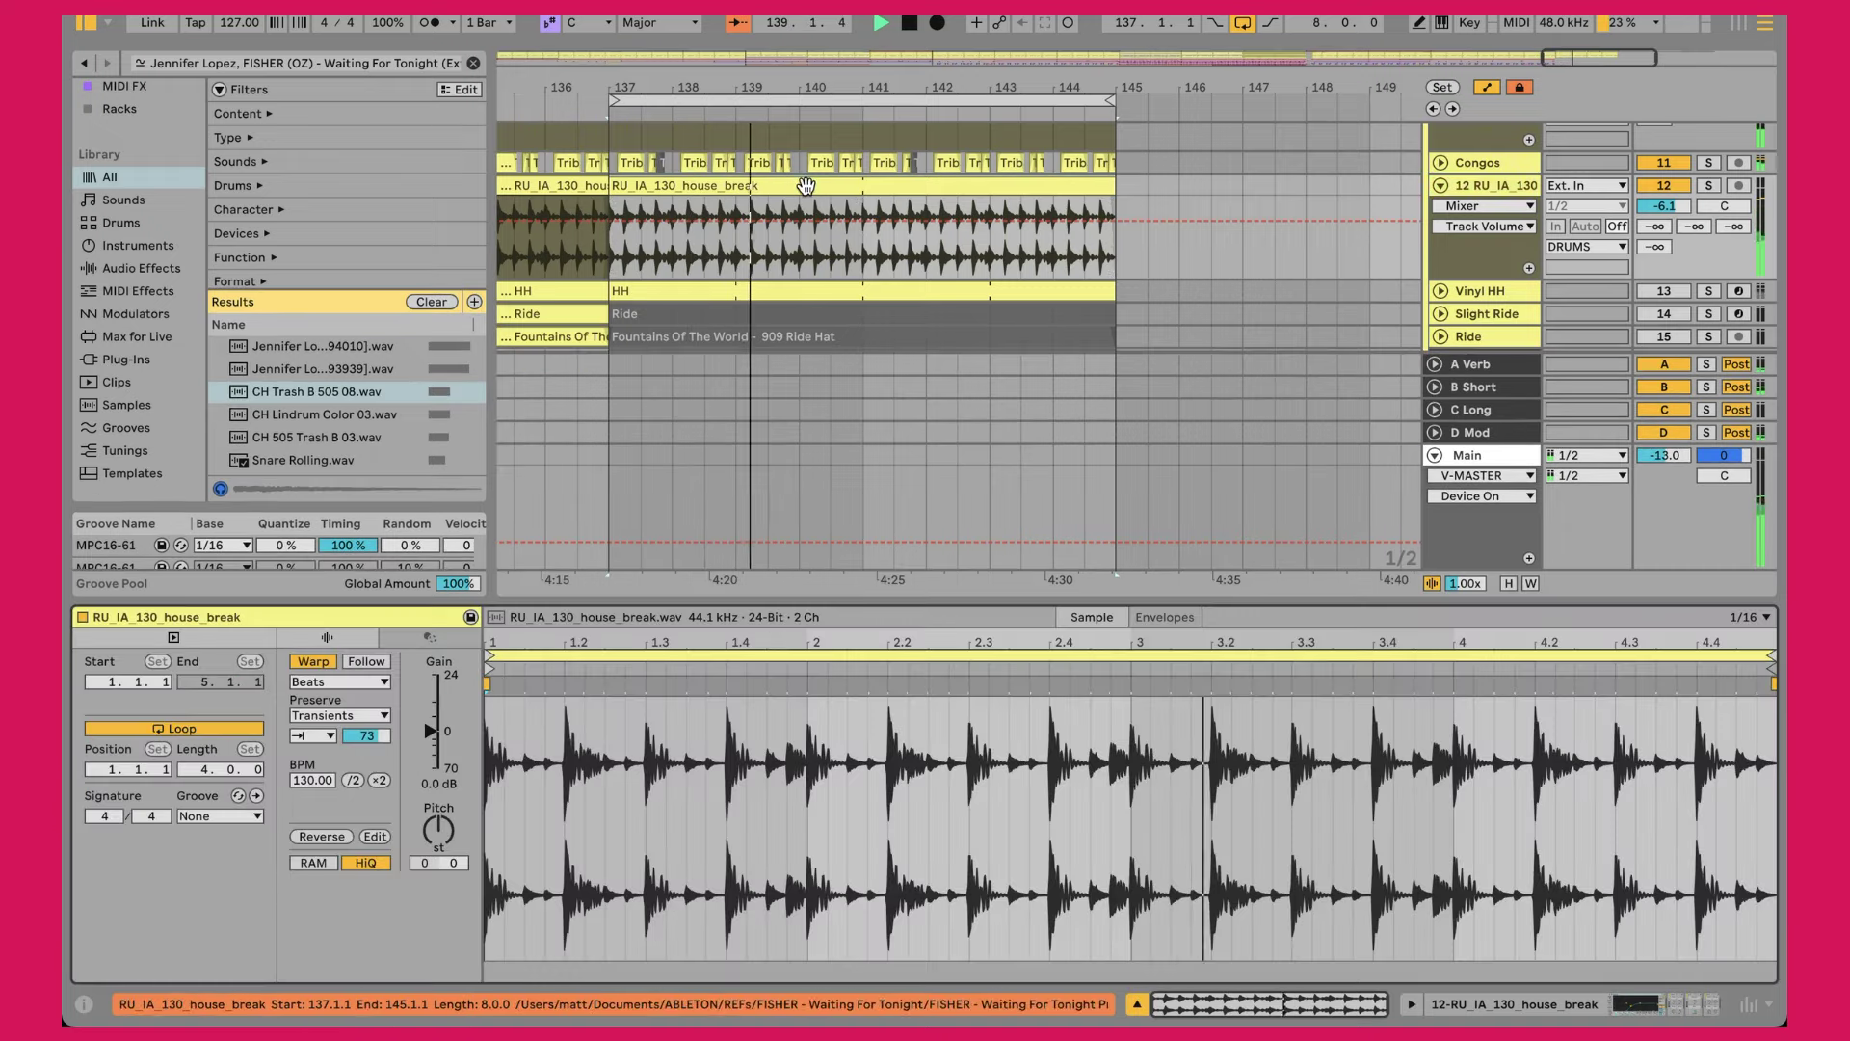
{"action": "left_click", "coordinate": [311, 718]}
{"action": "left_click", "coordinate": [311, 725]}
{"action": "left_click", "coordinate": [312, 718]}
{"action": "left_click", "coordinate": [312, 725]}
{"action": "left_click", "coordinate": [314, 735]}
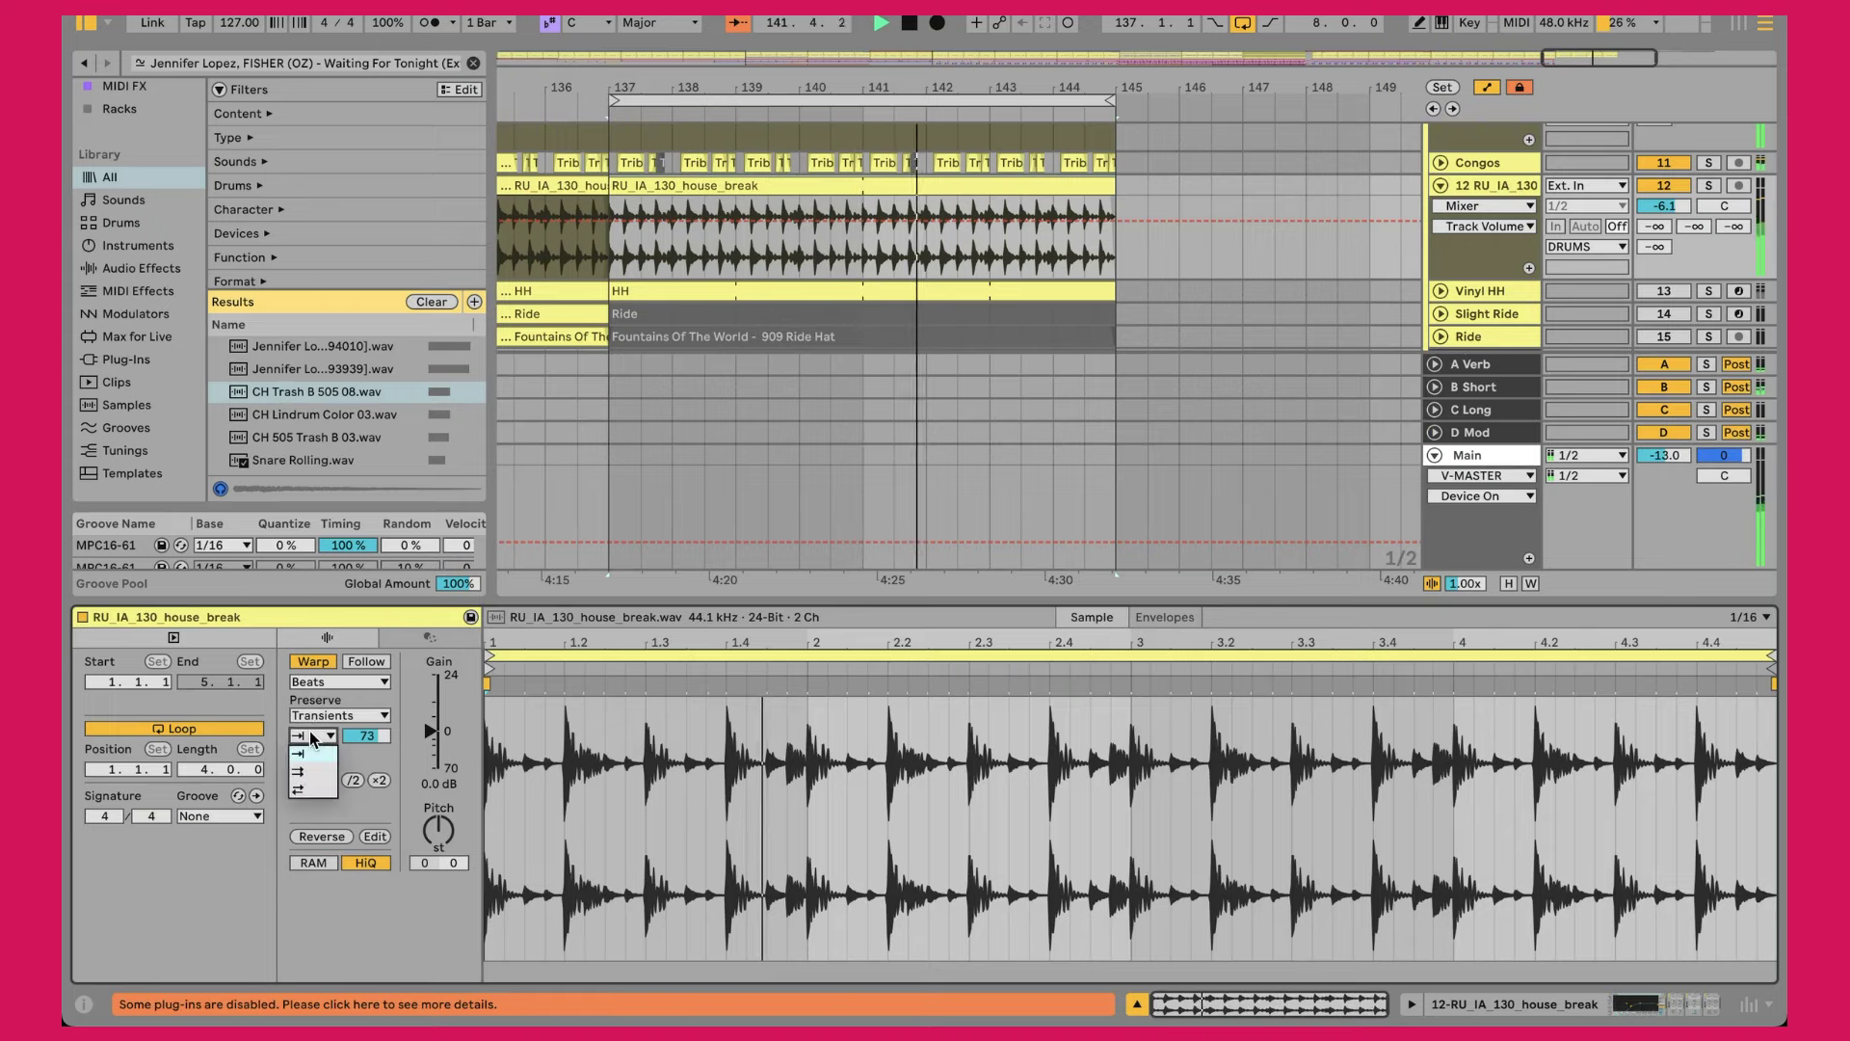
{"action": "left_click", "coordinate": [302, 755]}
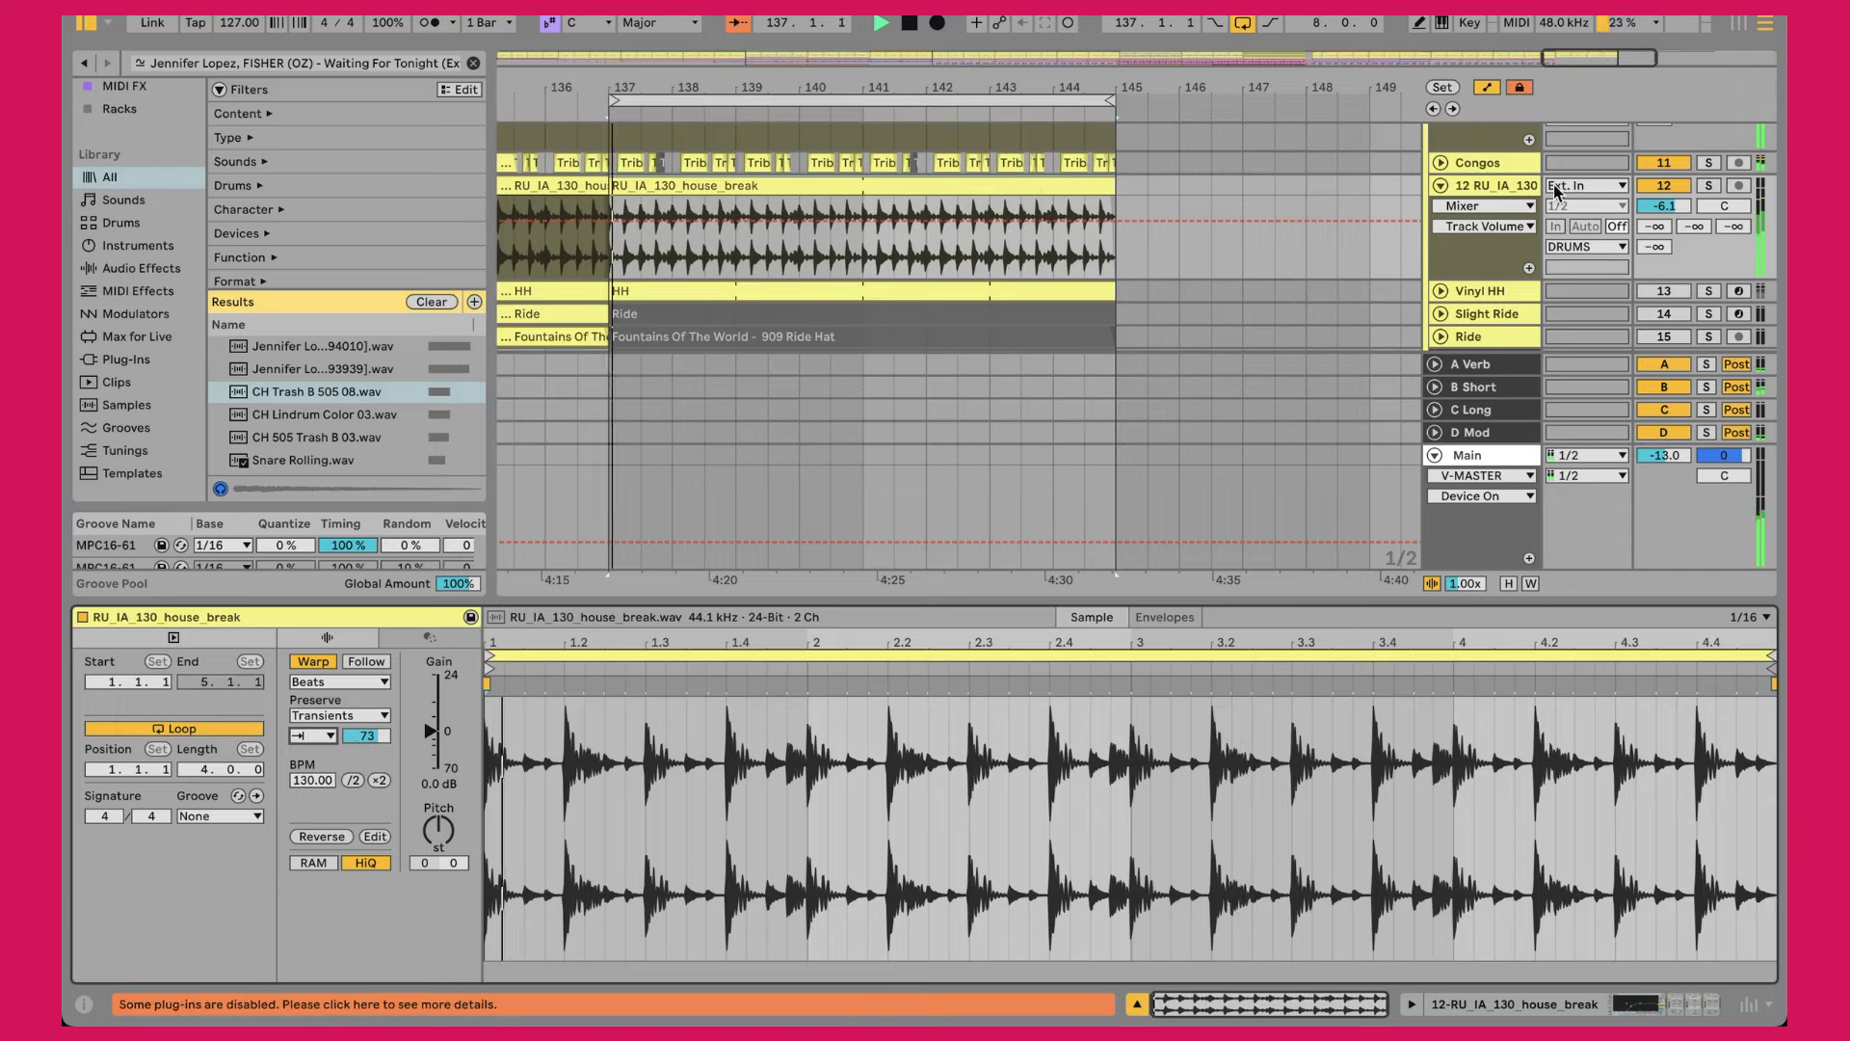
{"action": "left_click", "coordinate": [1525, 190]}
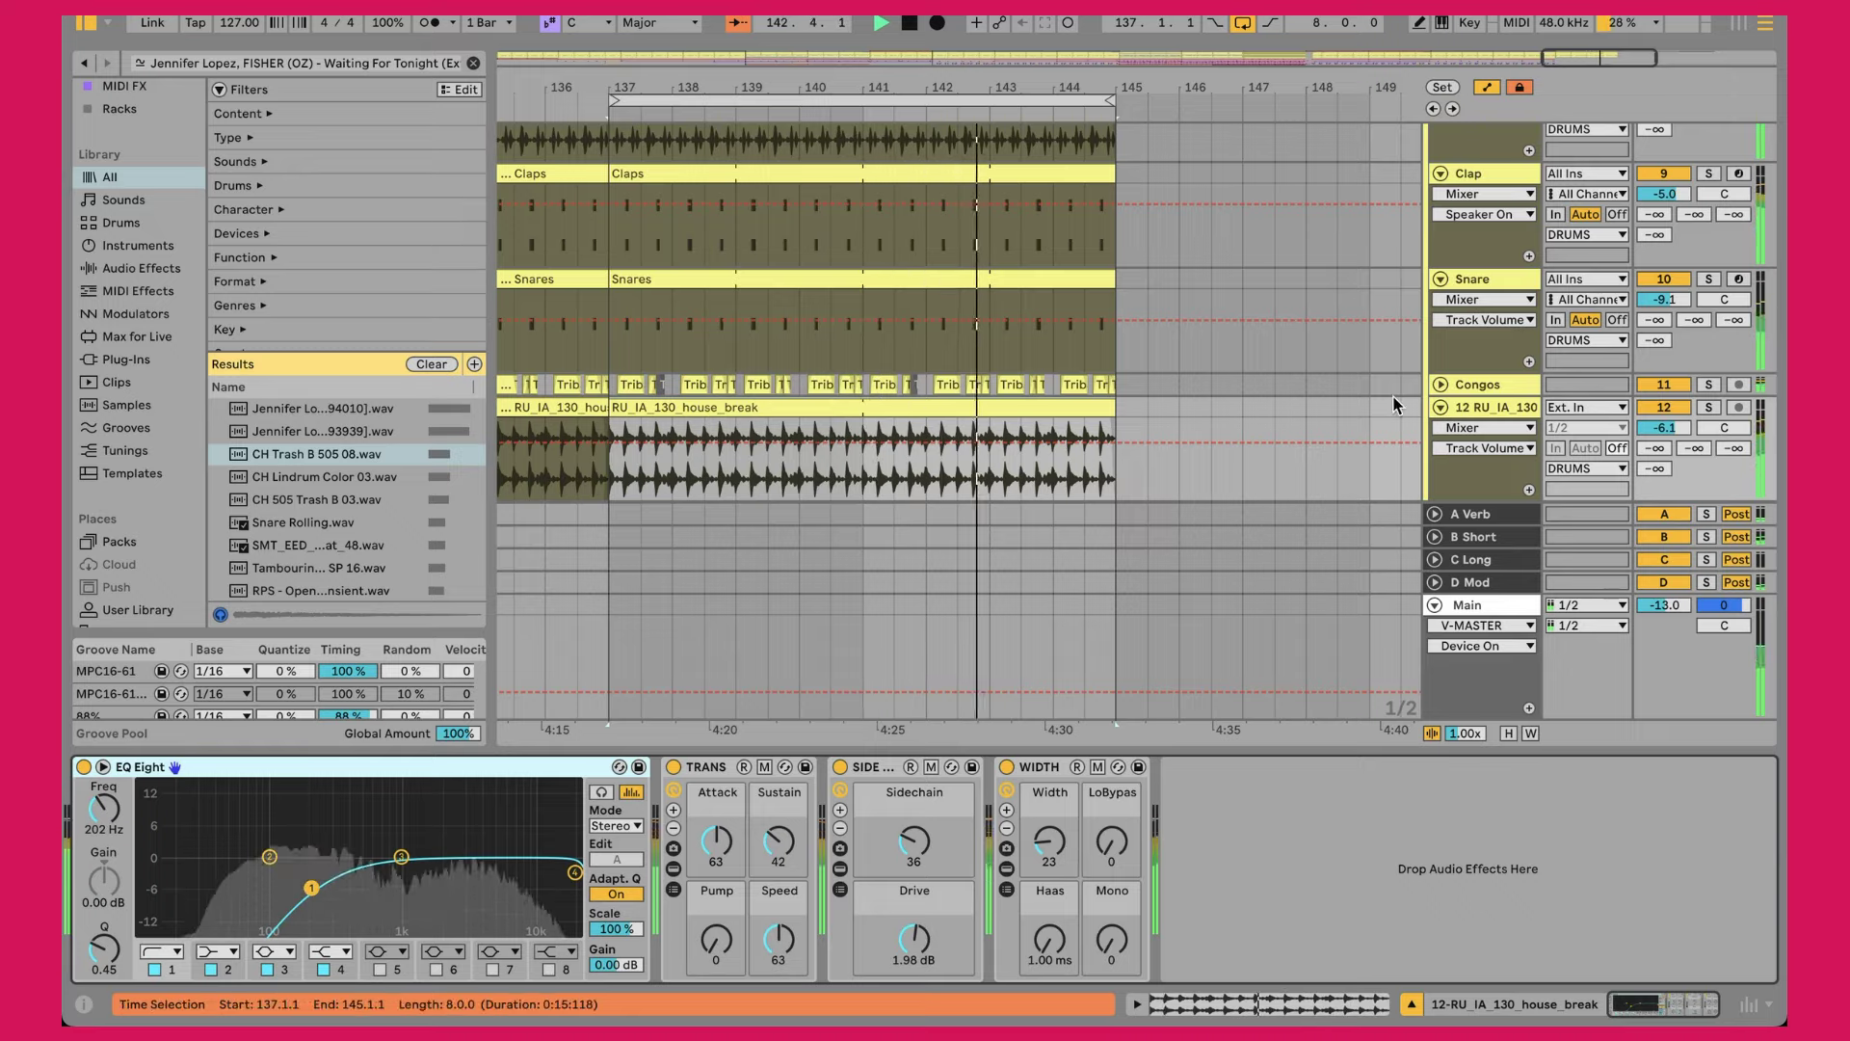
Step: Turn on the Vinyl HH track and unfold it to show its clips
{"action": "scroll", "coordinate": [1407, 364], "scroll_direction": "down", "scroll_amount": 5}
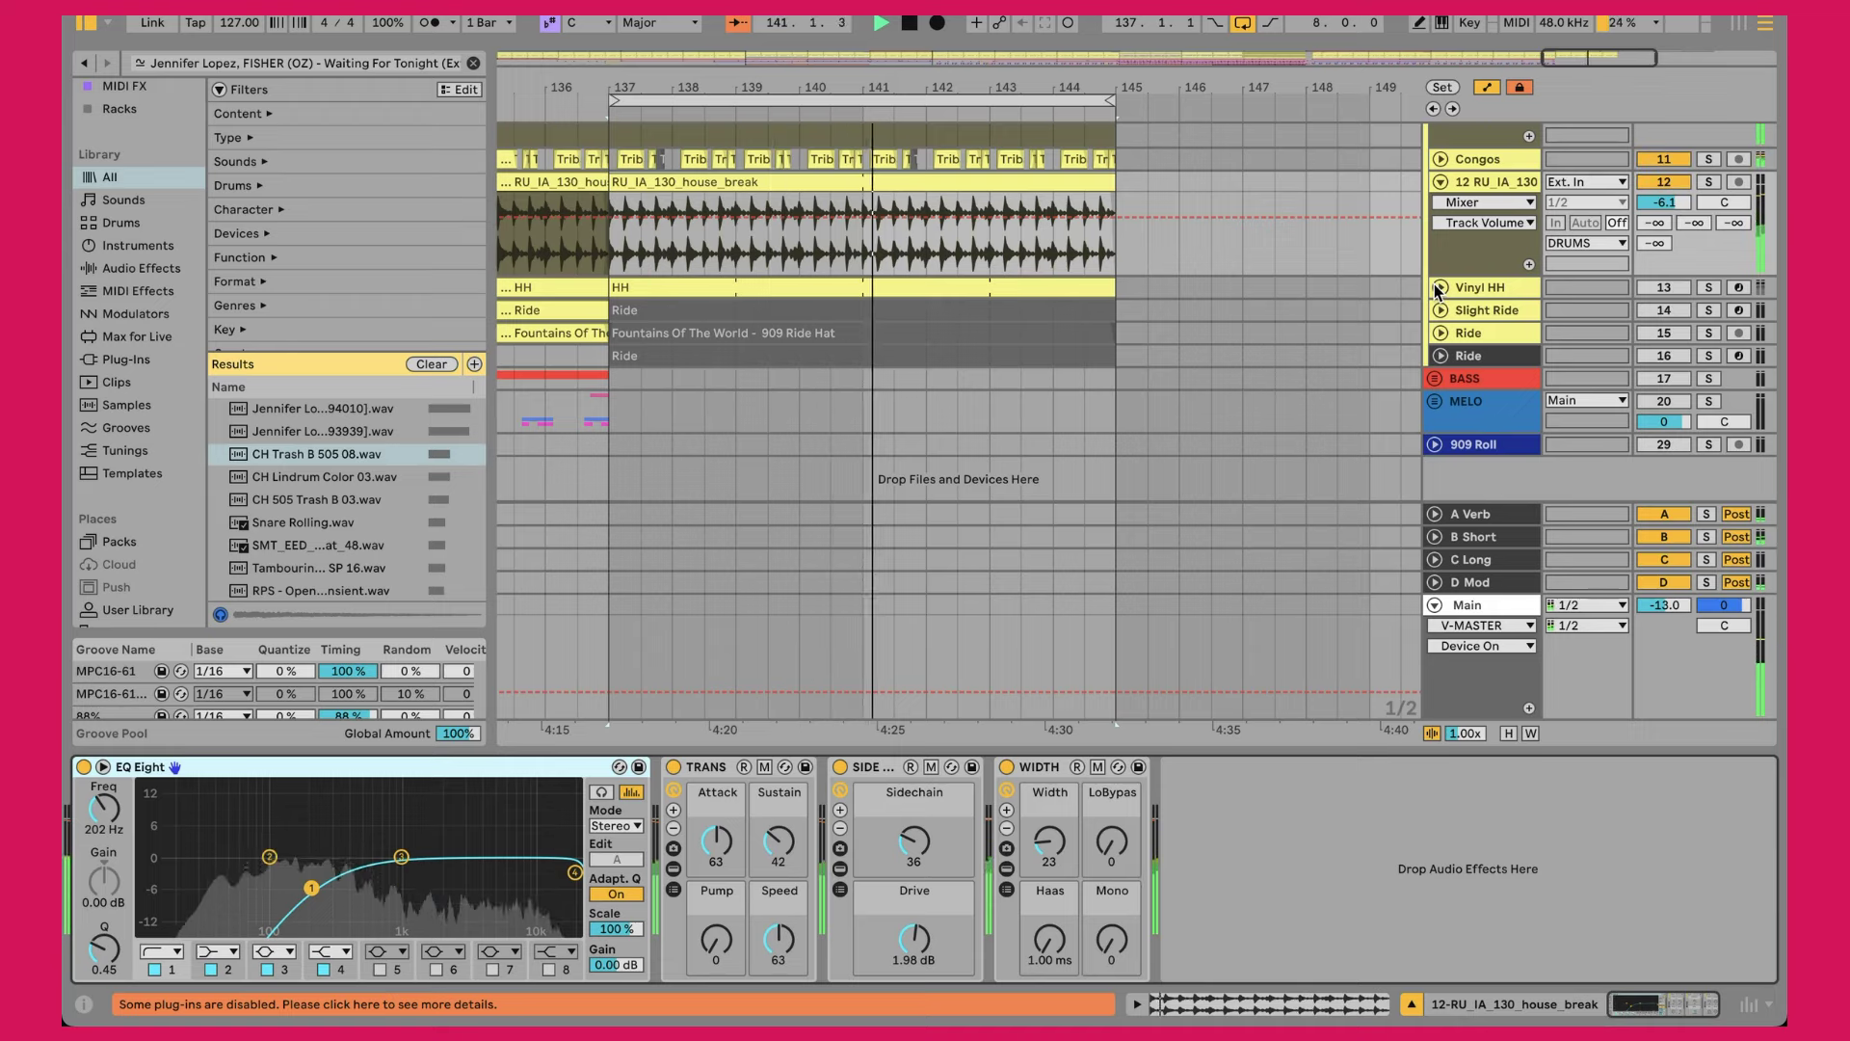
{"action": "left_click", "coordinate": [1650, 291]}
{"action": "left_click", "coordinate": [1441, 288]}
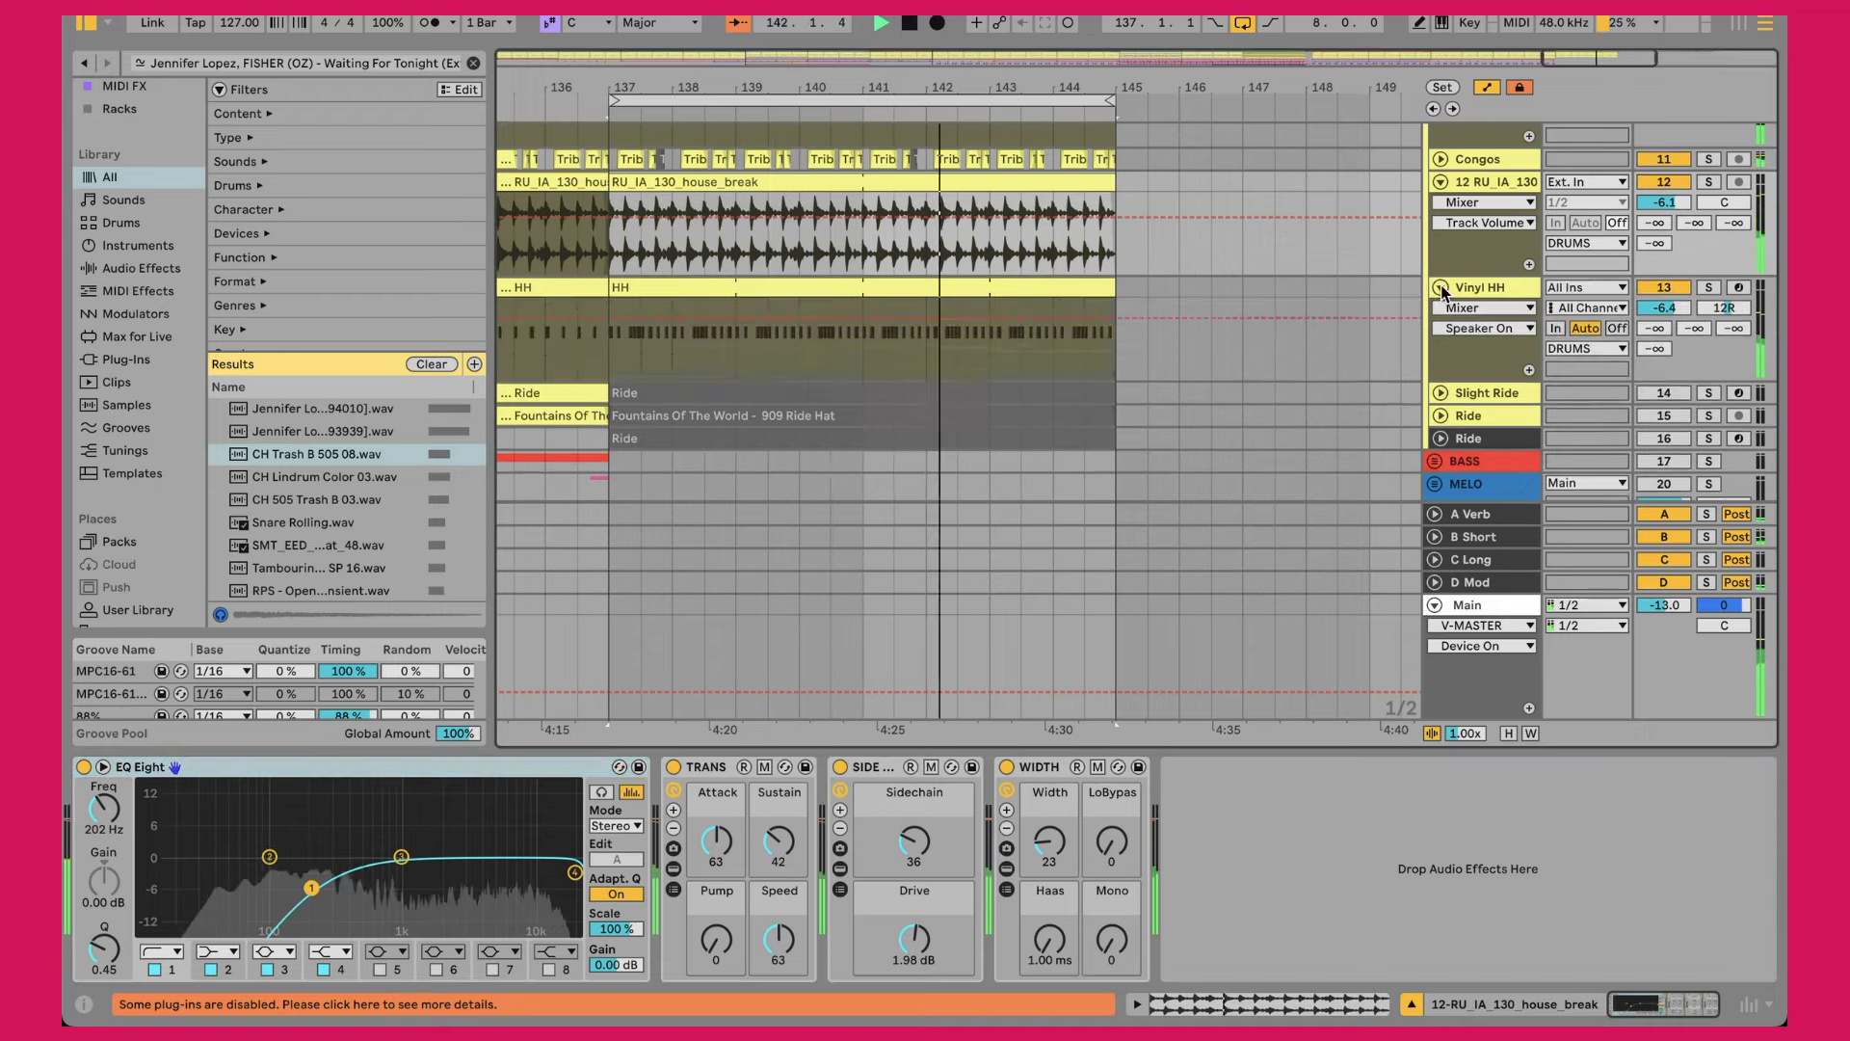
Step: Listen to Vinyl HH in solo, and examine the notes of its HH clip and the track's device chain
{"action": "left_click", "coordinate": [1710, 288]}
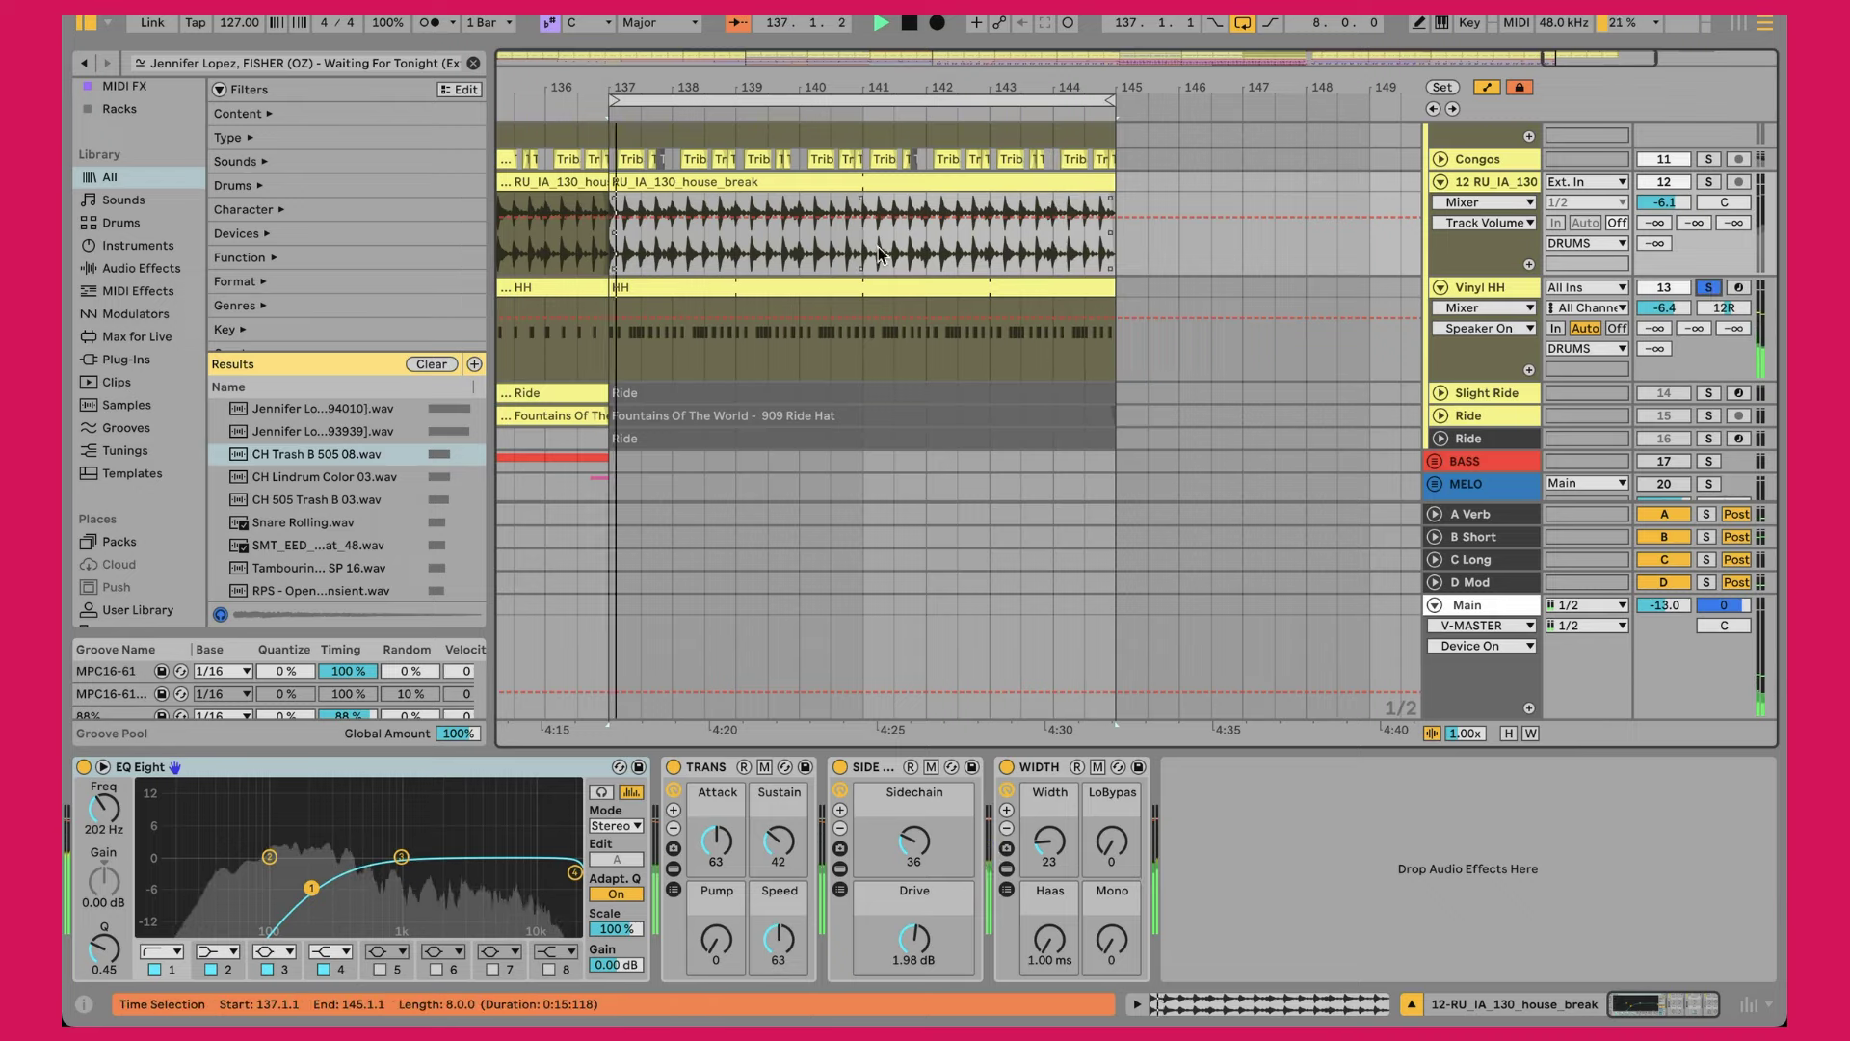
{"action": "double_click", "coordinate": [761, 316]}
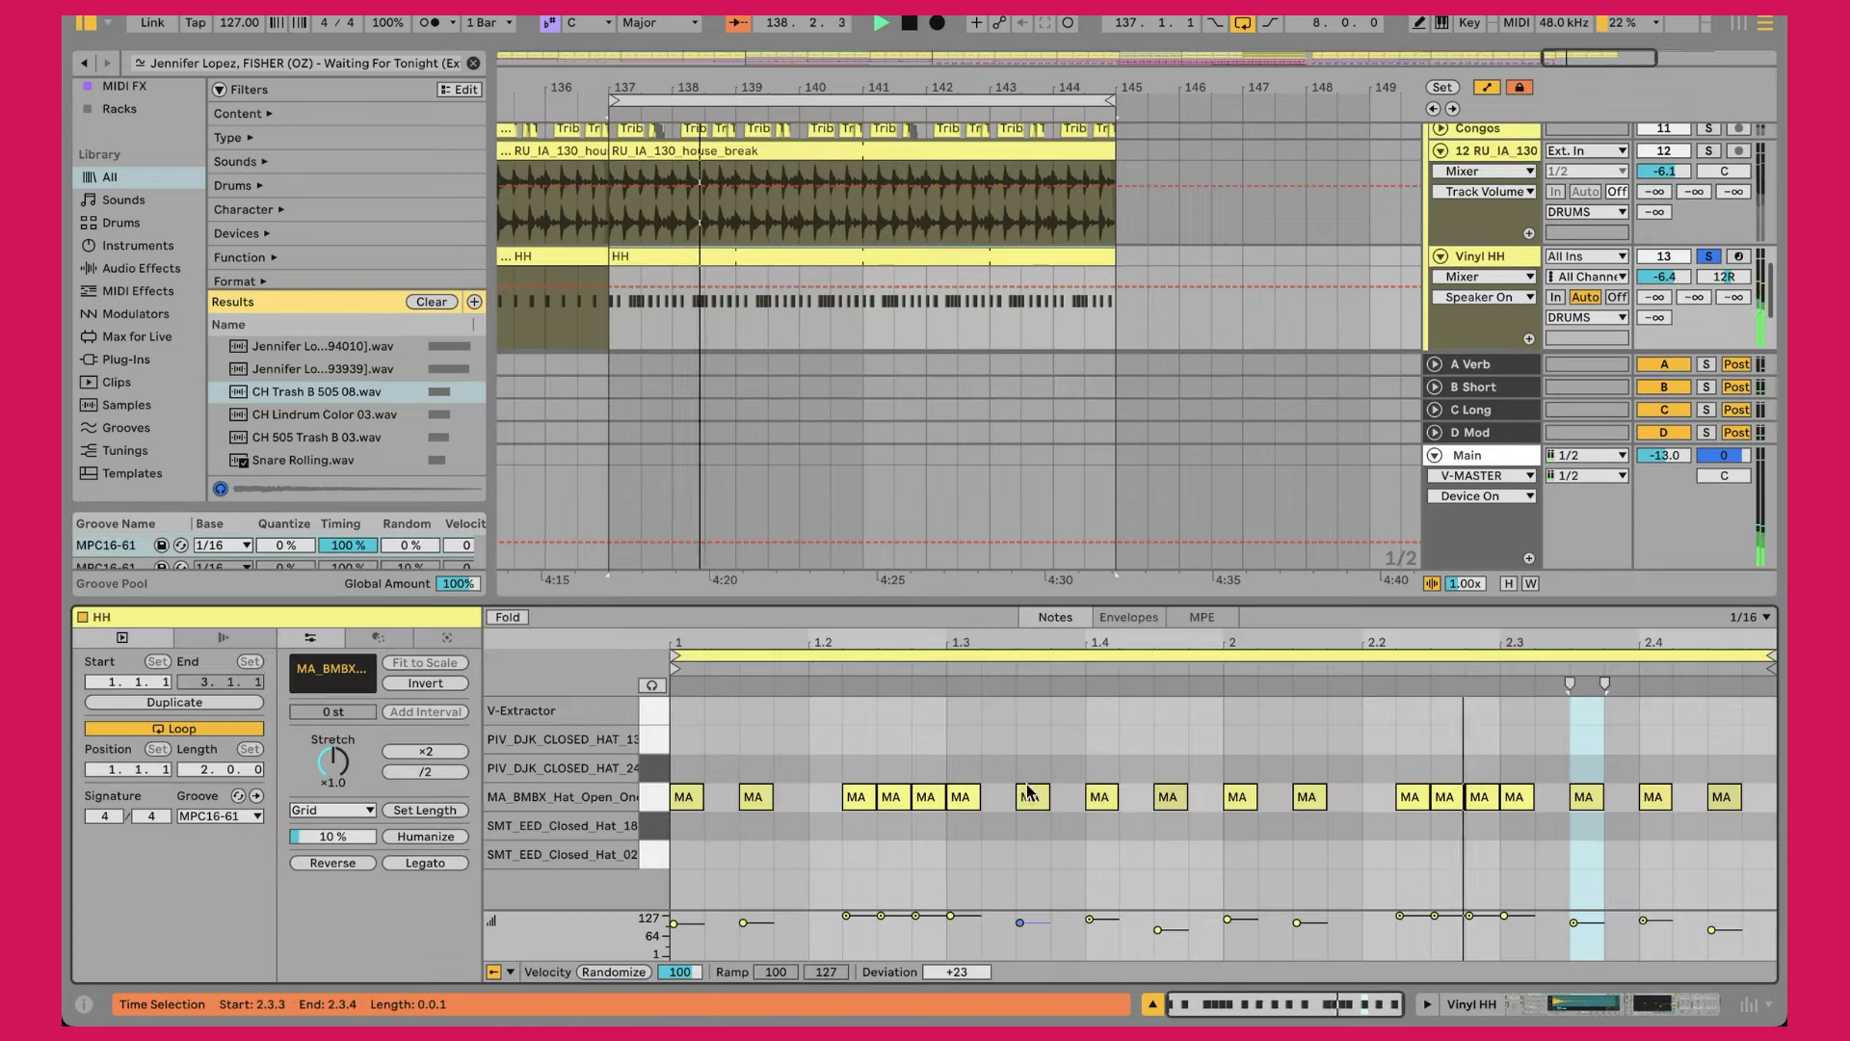
{"action": "left_click", "coordinate": [1704, 257]}
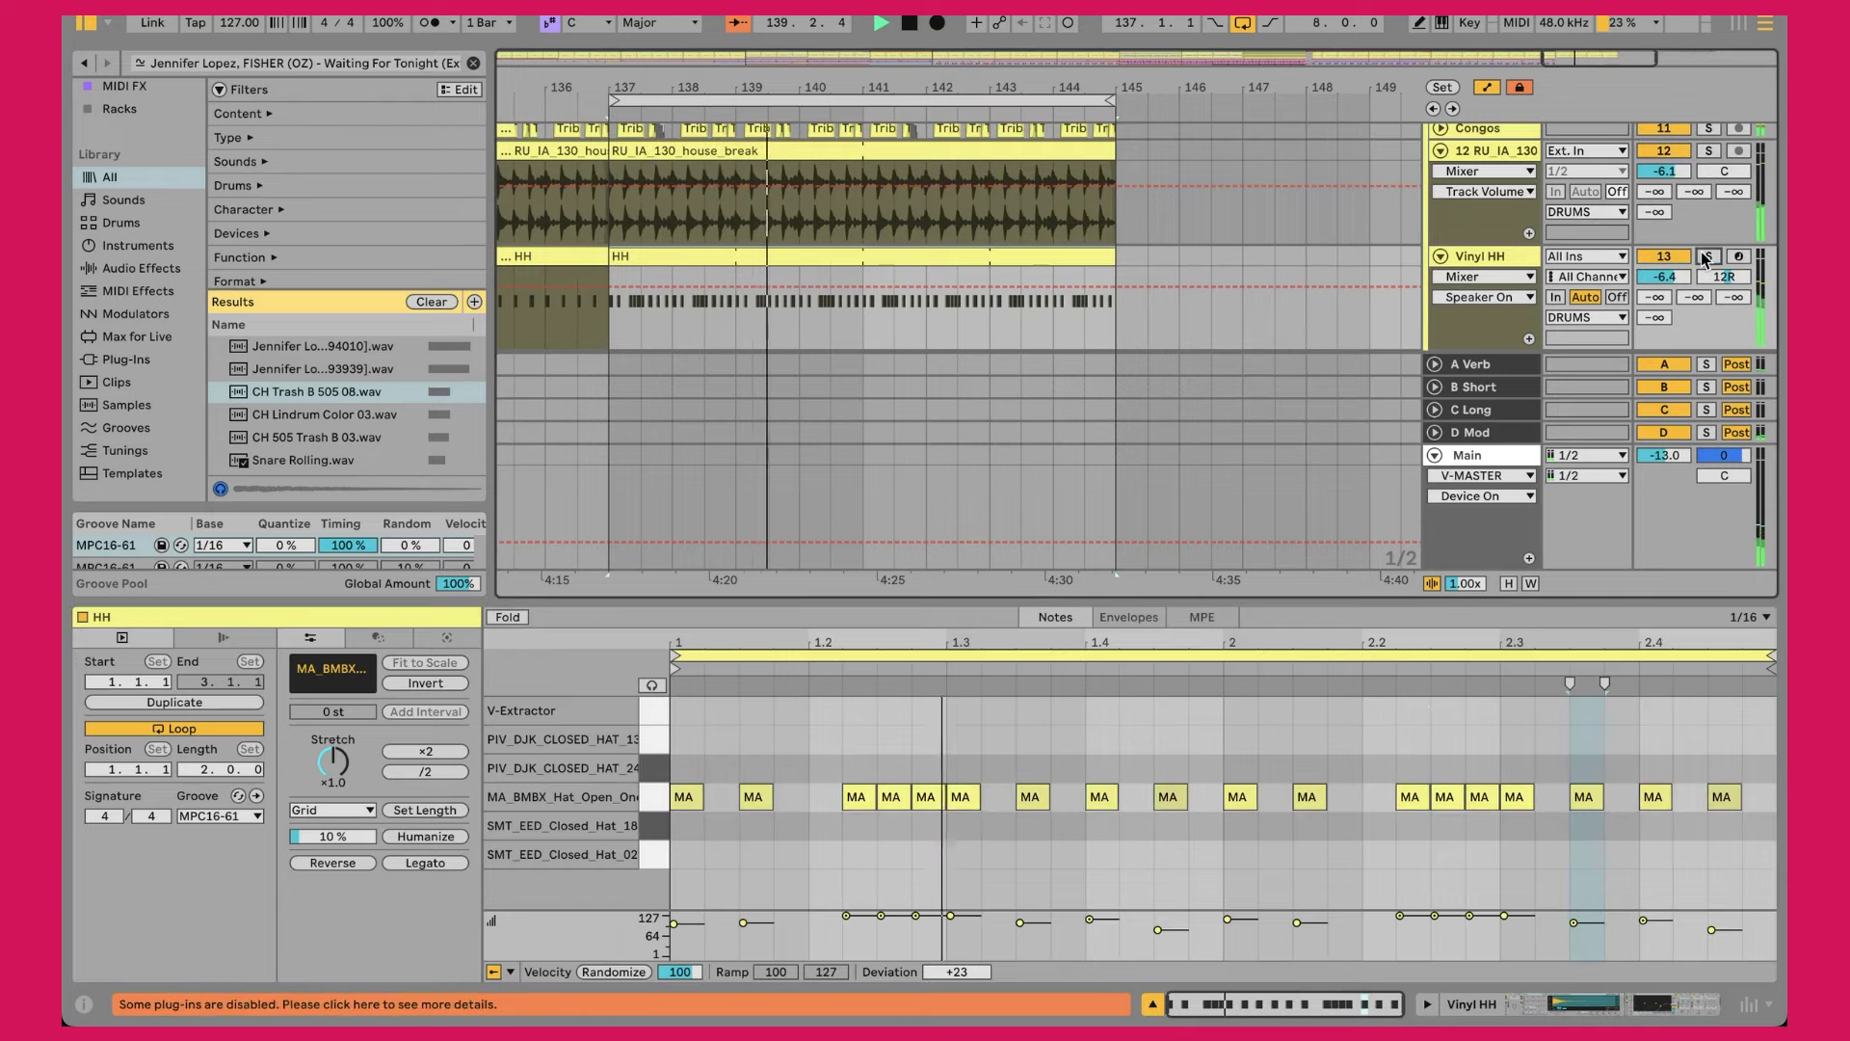
{"action": "double_click", "coordinate": [1509, 258]}
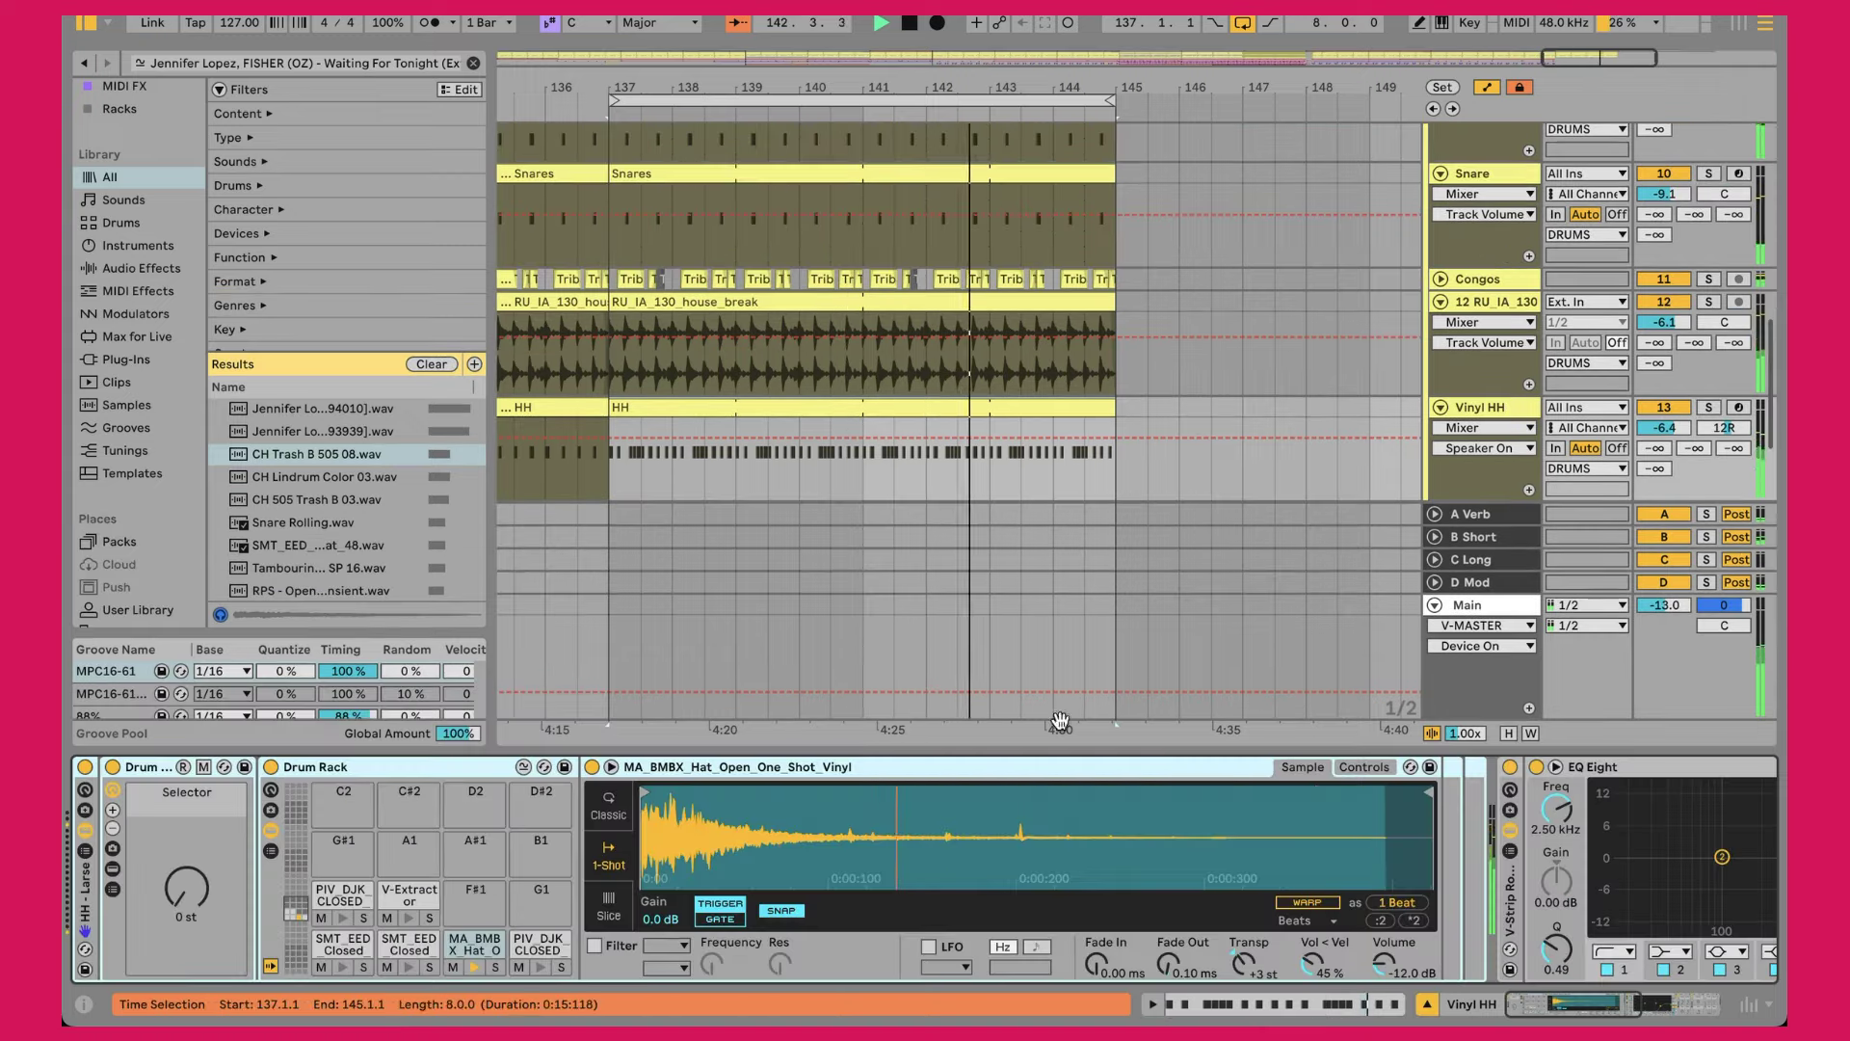
{"action": "scroll", "coordinate": [916, 918], "scroll_direction": "right", "scroll_amount": 10}
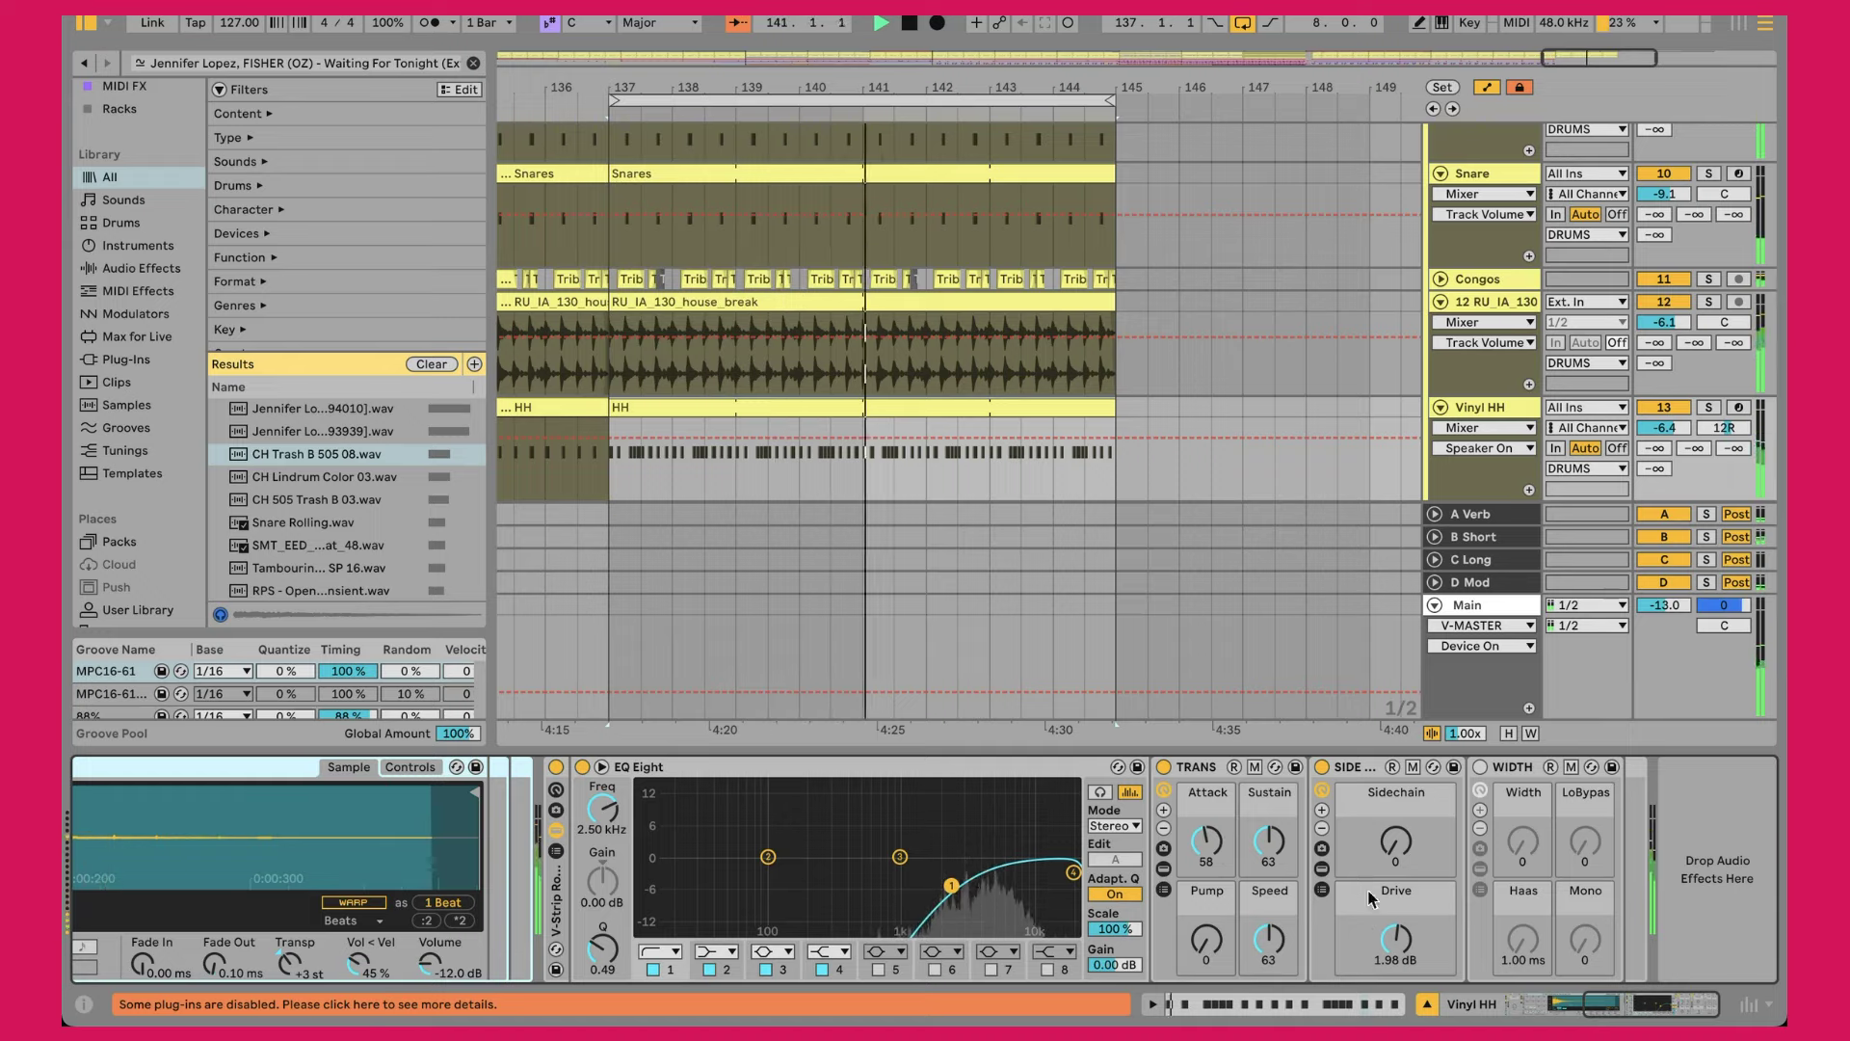
Step: Move playback and the eight-bar loop to the Ride clip at bars 129 to 137 and turn on the Slight Ride track
{"action": "scroll", "coordinate": [1193, 399], "scroll_direction": "down", "scroll_amount": 4}
{"action": "scroll", "coordinate": [1193, 399], "scroll_direction": "left", "scroll_amount": 10}
{"action": "left_click", "coordinate": [927, 344]}
{"action": "key", "text": "Left"}
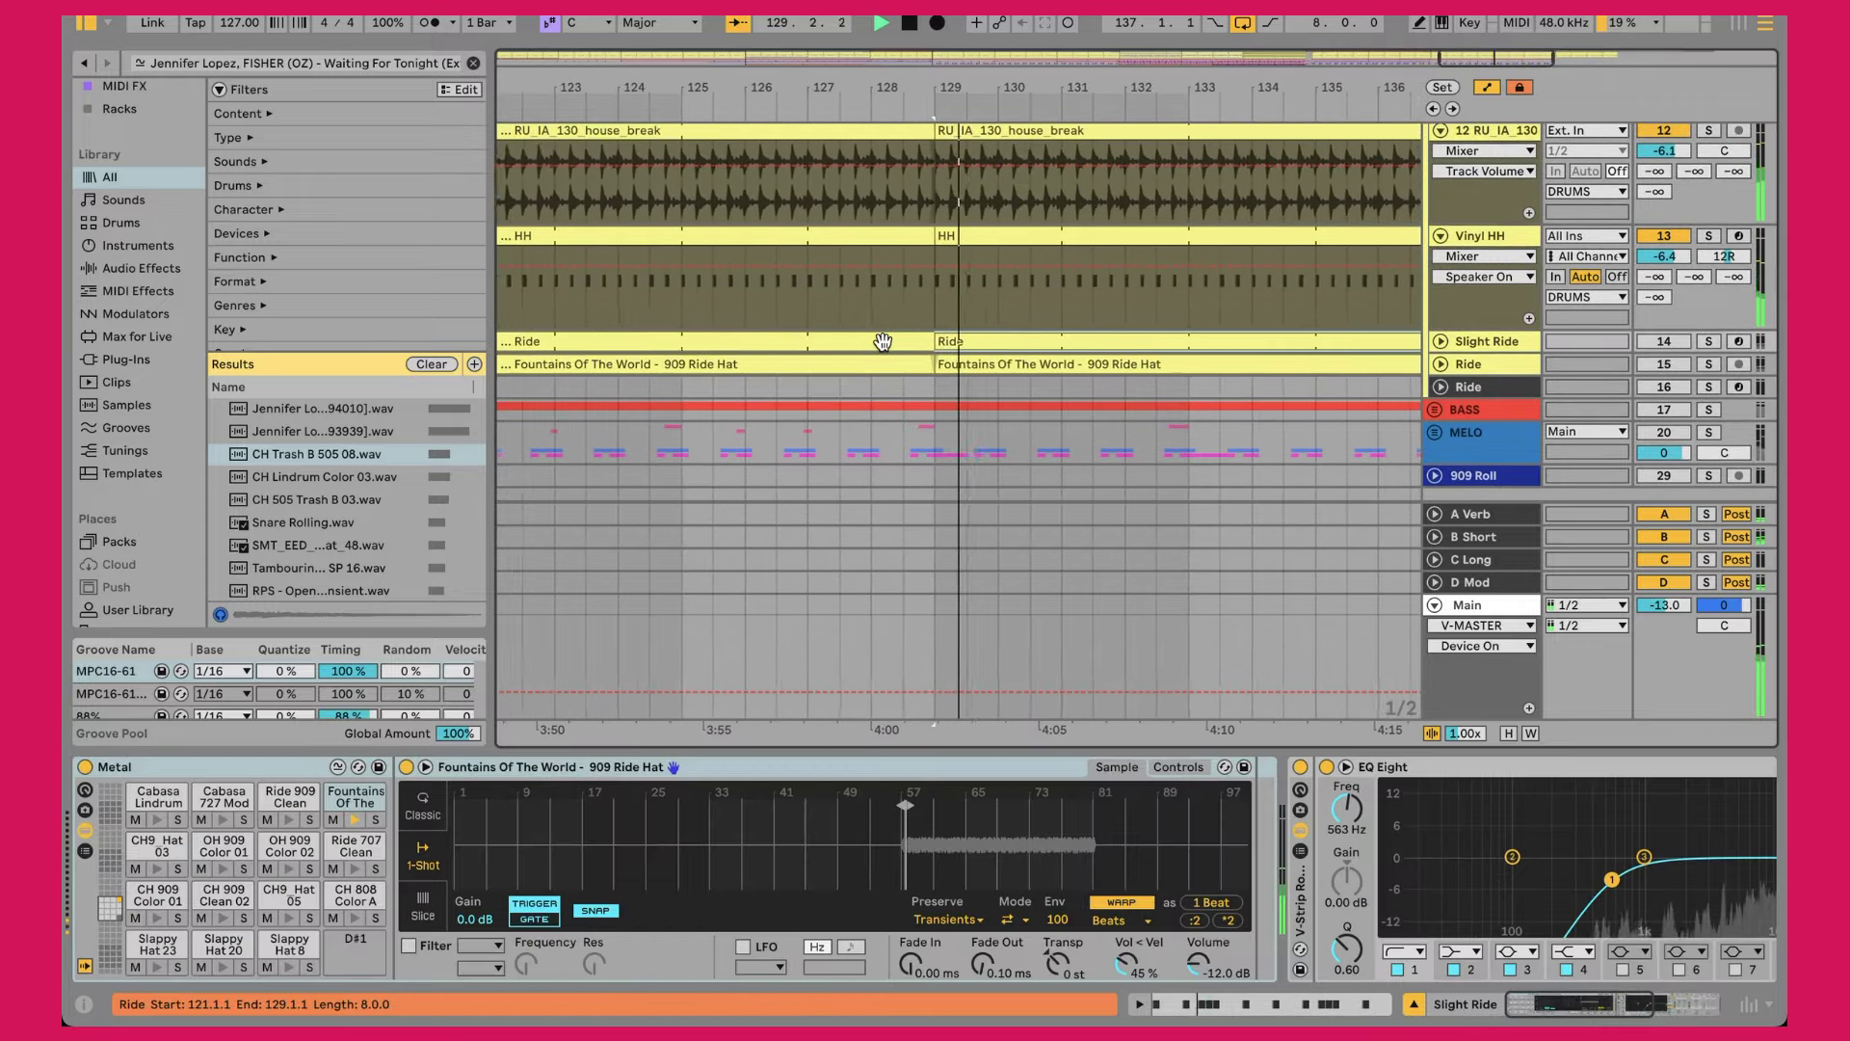
{"action": "left_click", "coordinate": [1675, 344]}
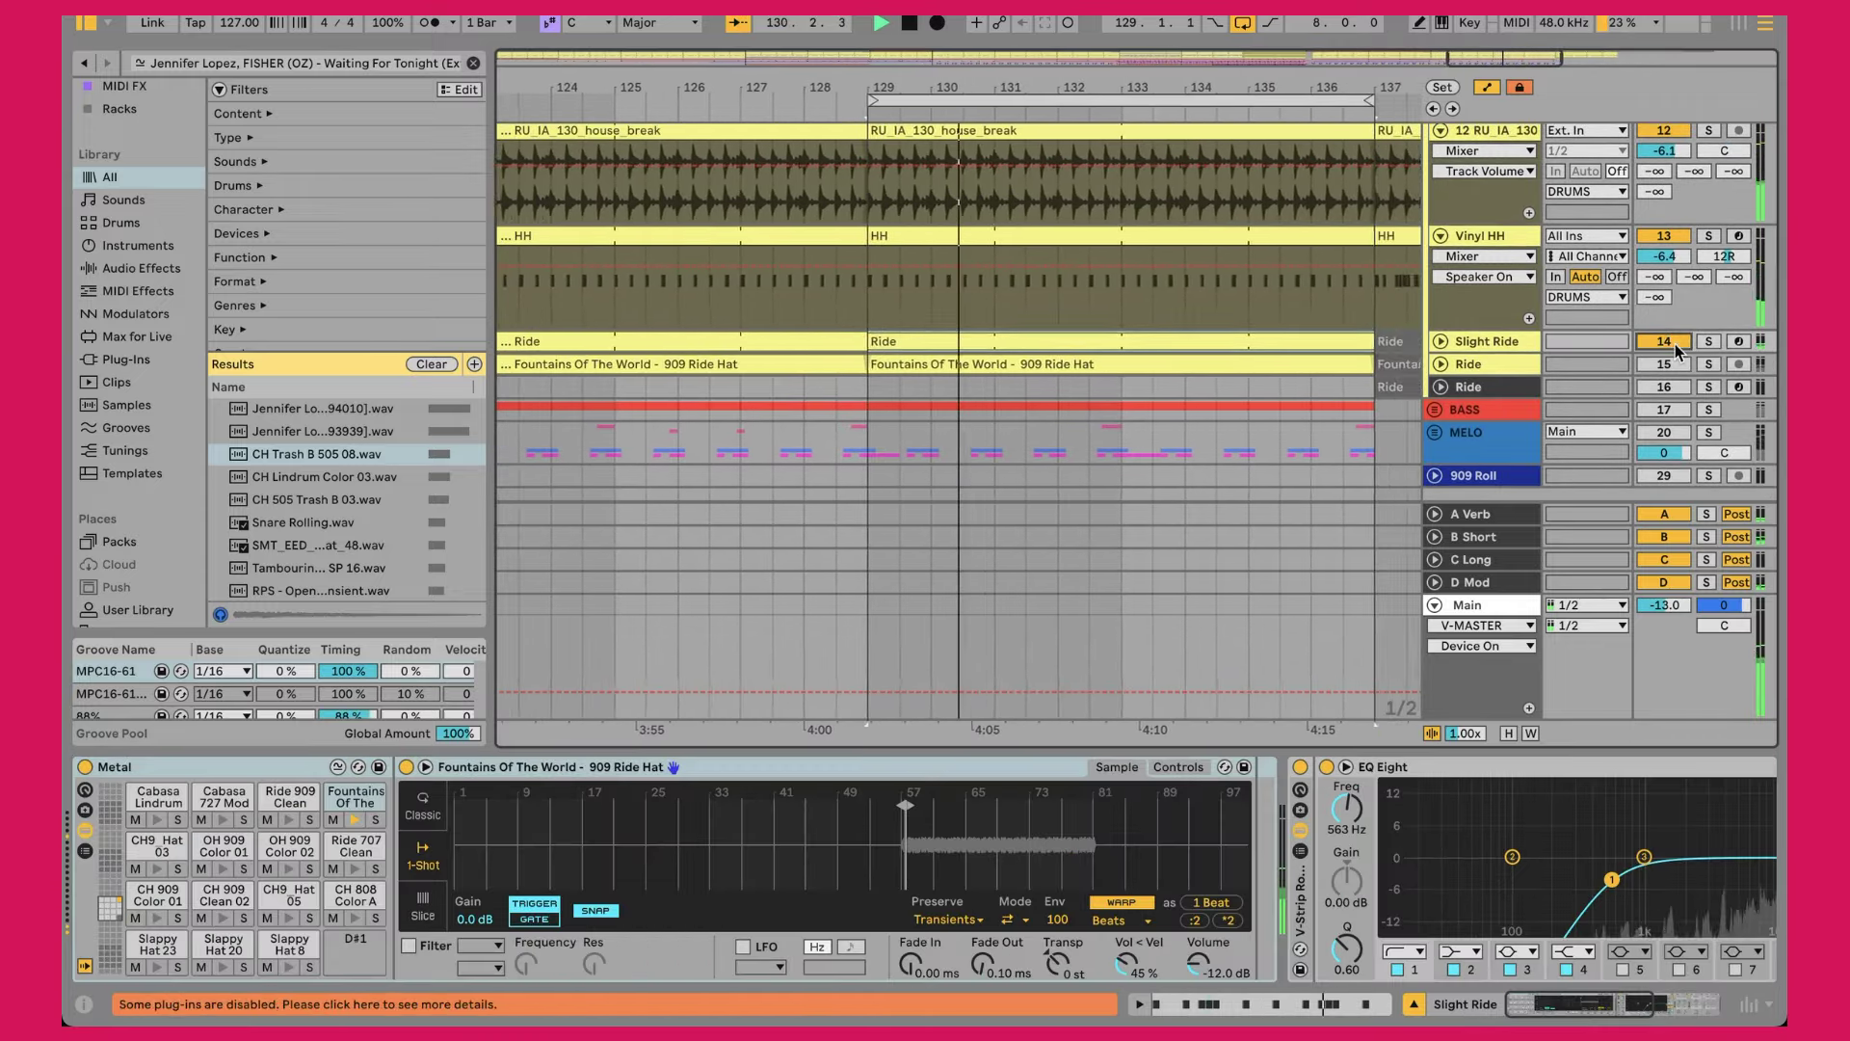
Step: Listen to the Slight Ride track in solo and unfold it to show its note pattern
{"action": "left_click", "coordinate": [1708, 343]}
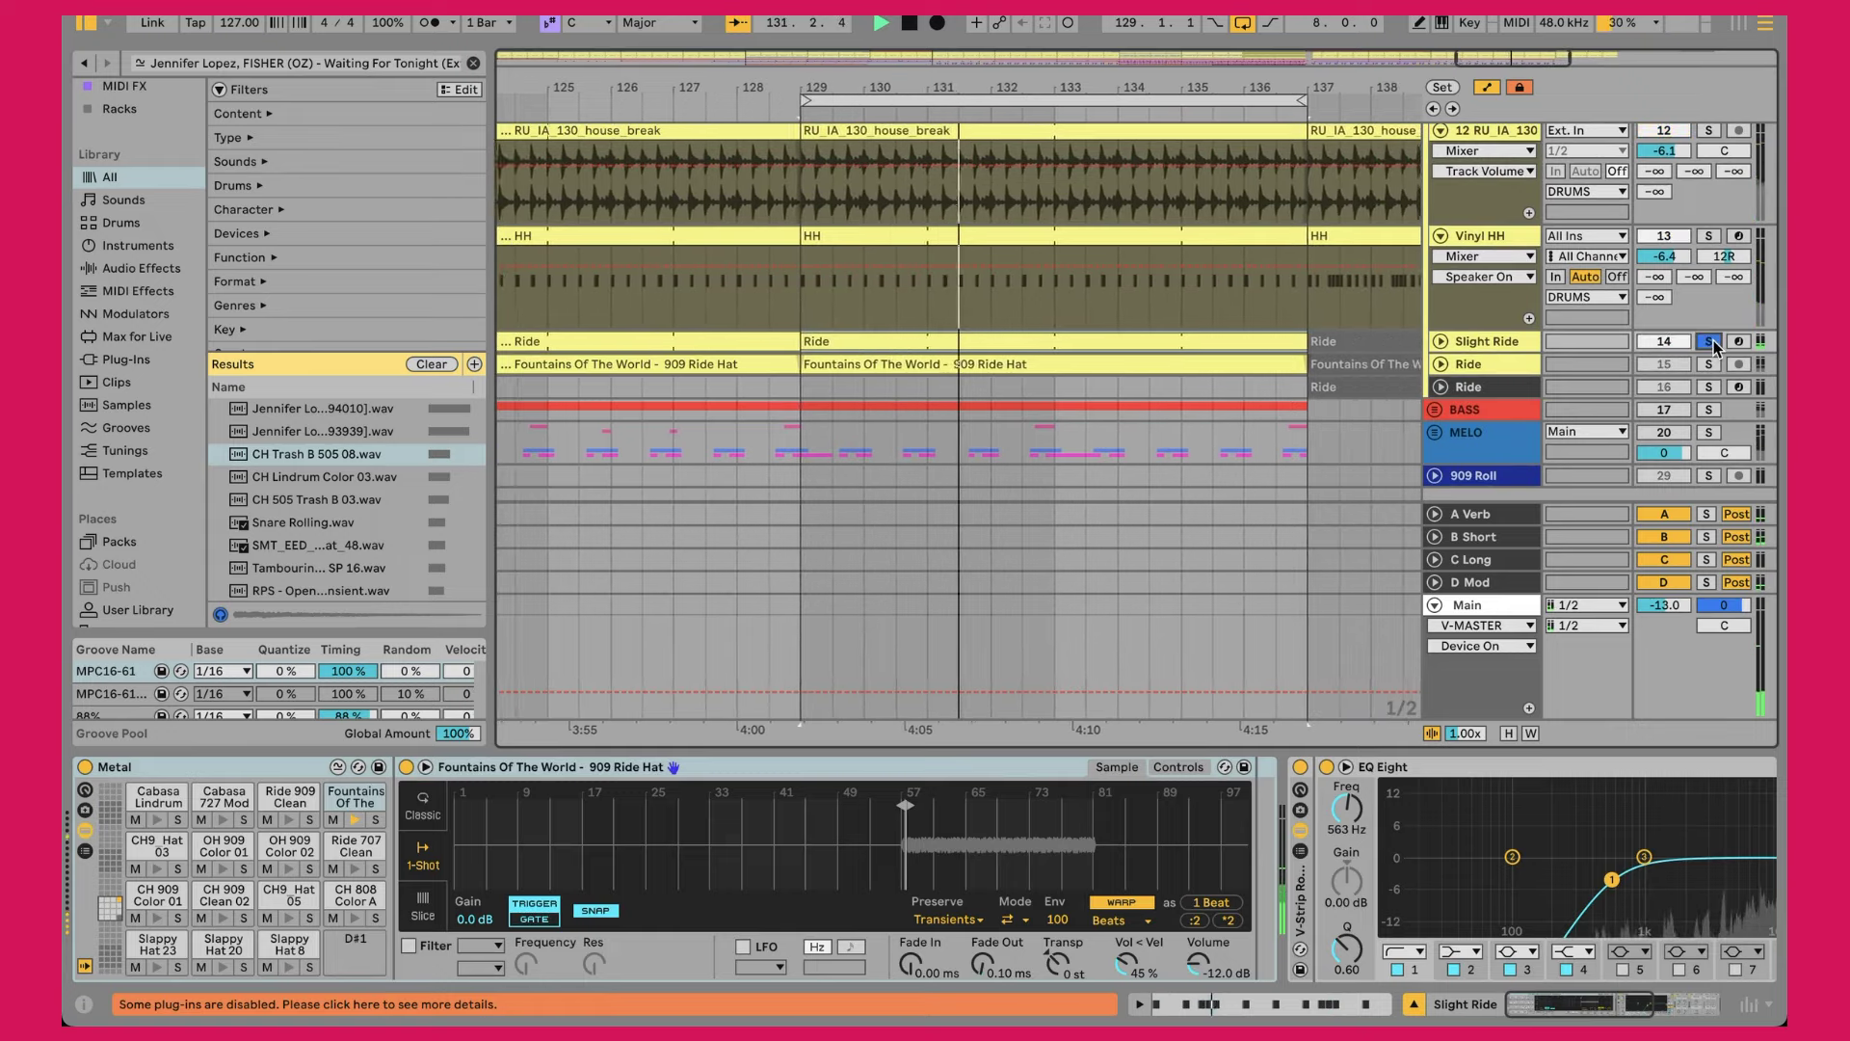
{"action": "left_click", "coordinate": [1442, 342]}
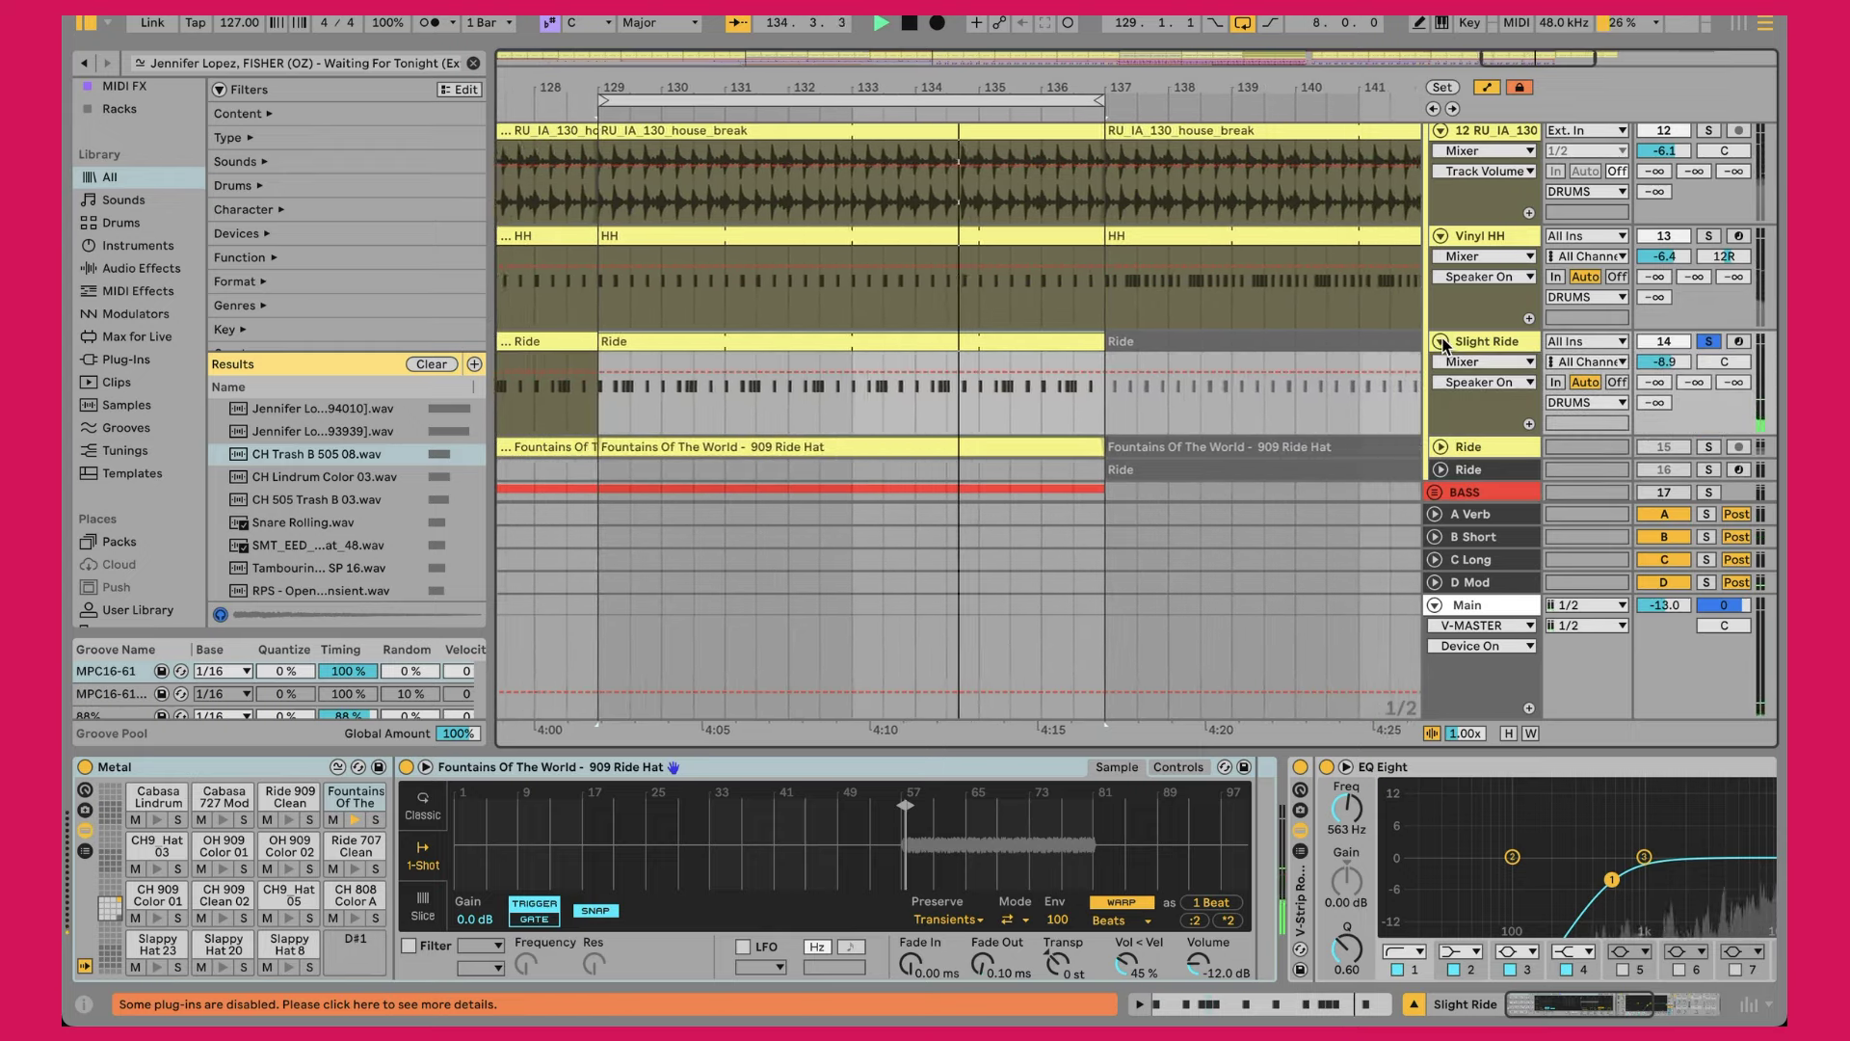
{"action": "left_click", "coordinate": [1709, 342]}
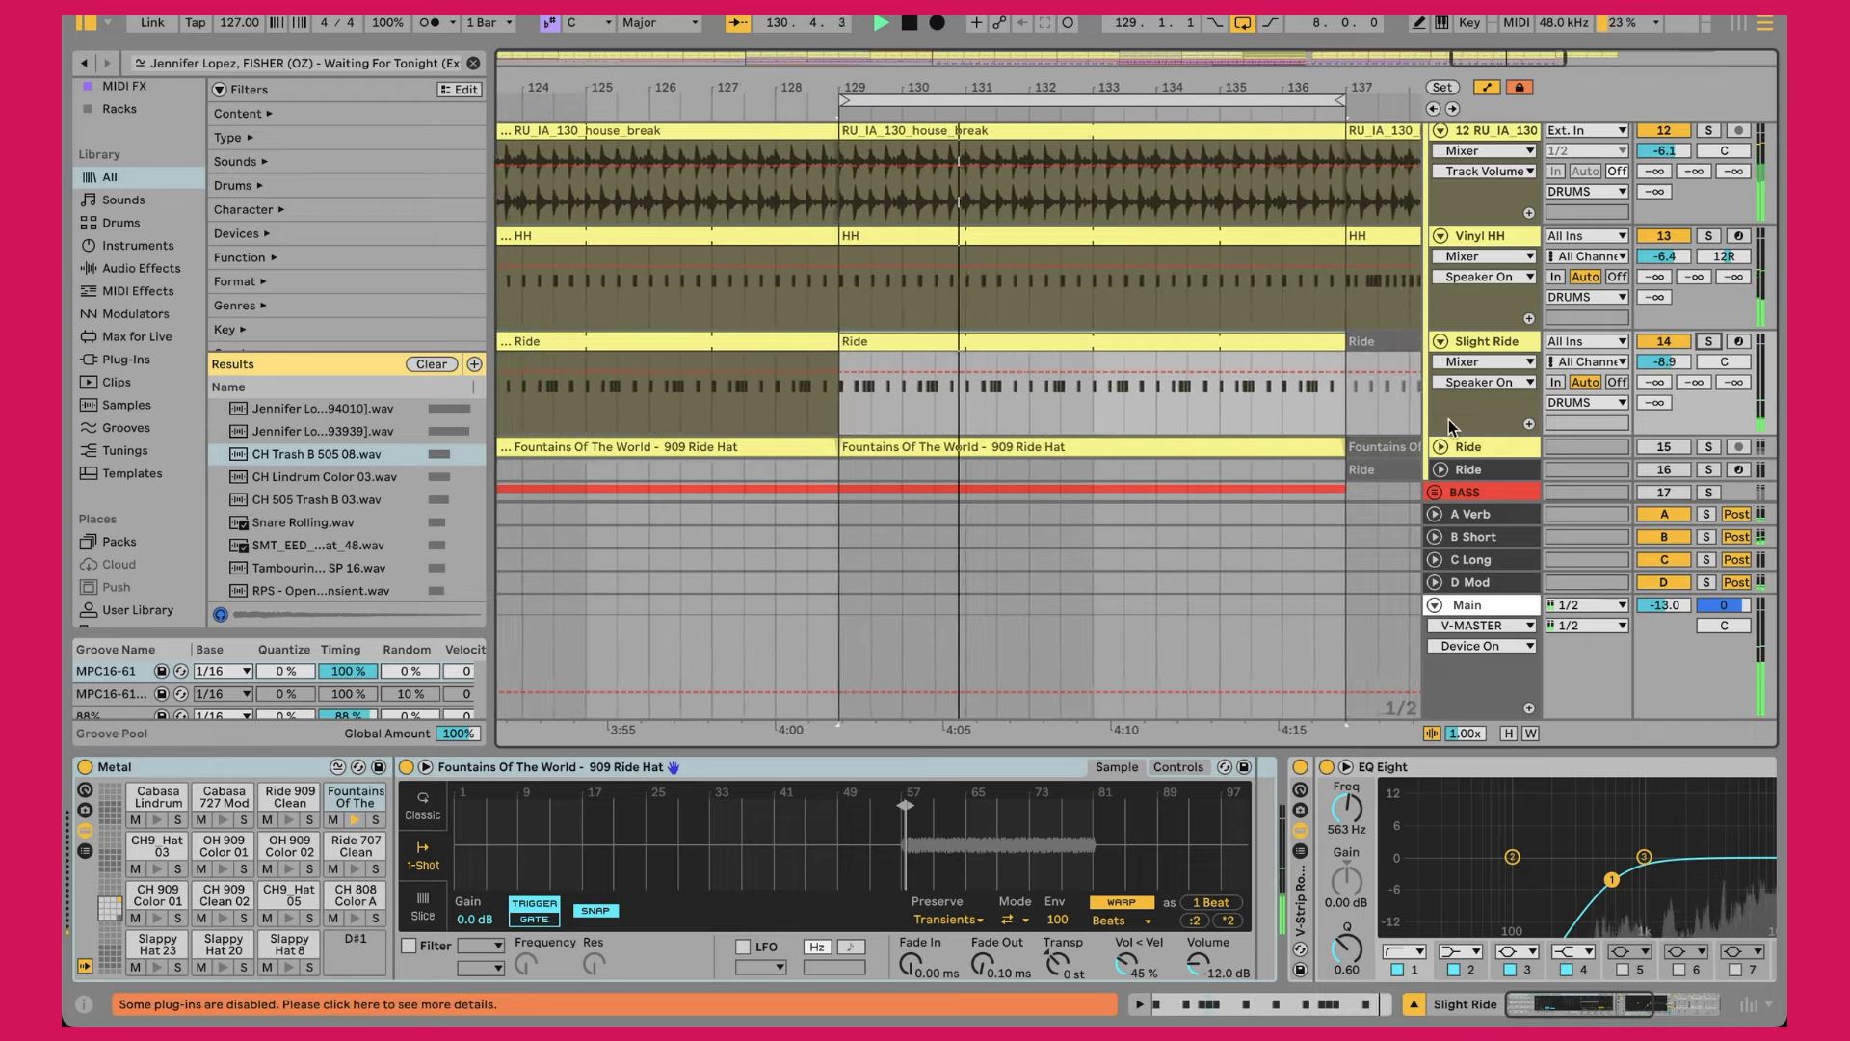
Step: Unfold the Ride track with the 909 Ride Hat clips, turn it on, and audition it in solo
{"action": "left_click", "coordinate": [1440, 447]}
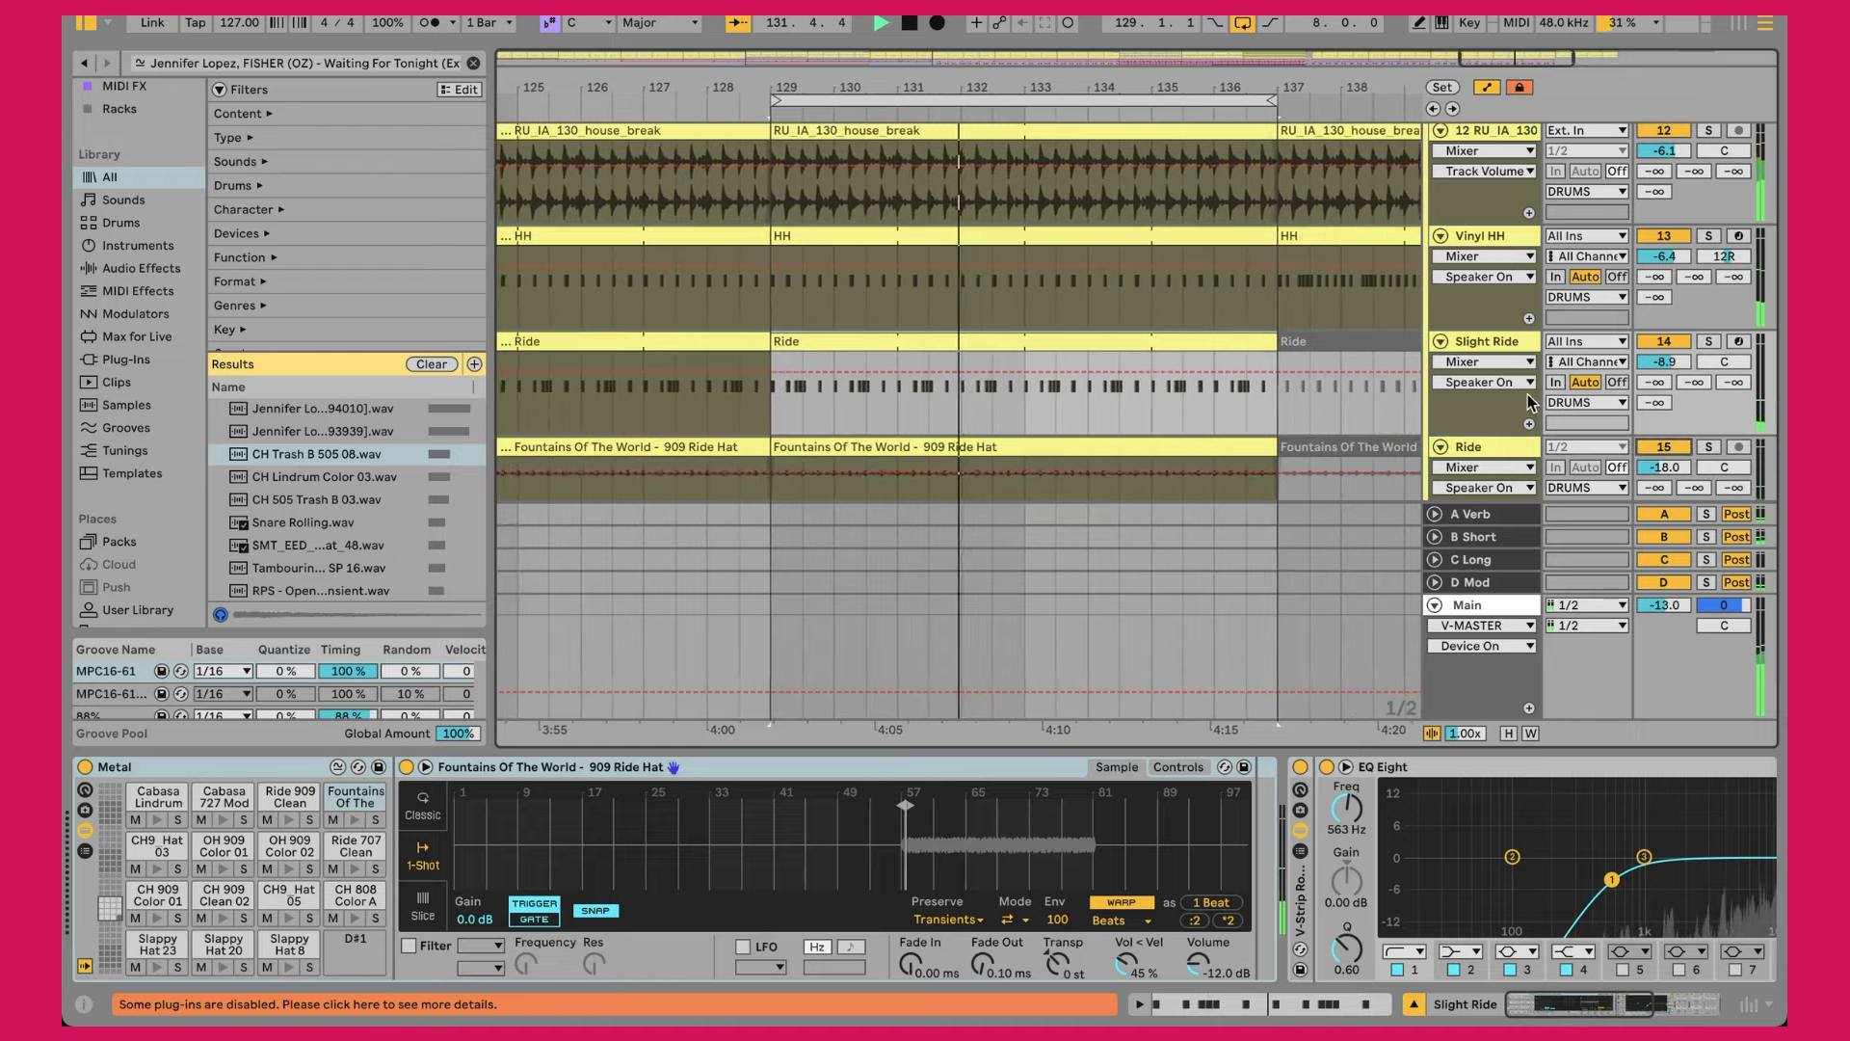
{"action": "left_click", "coordinate": [1664, 446]}
{"action": "left_click", "coordinate": [1708, 447]}
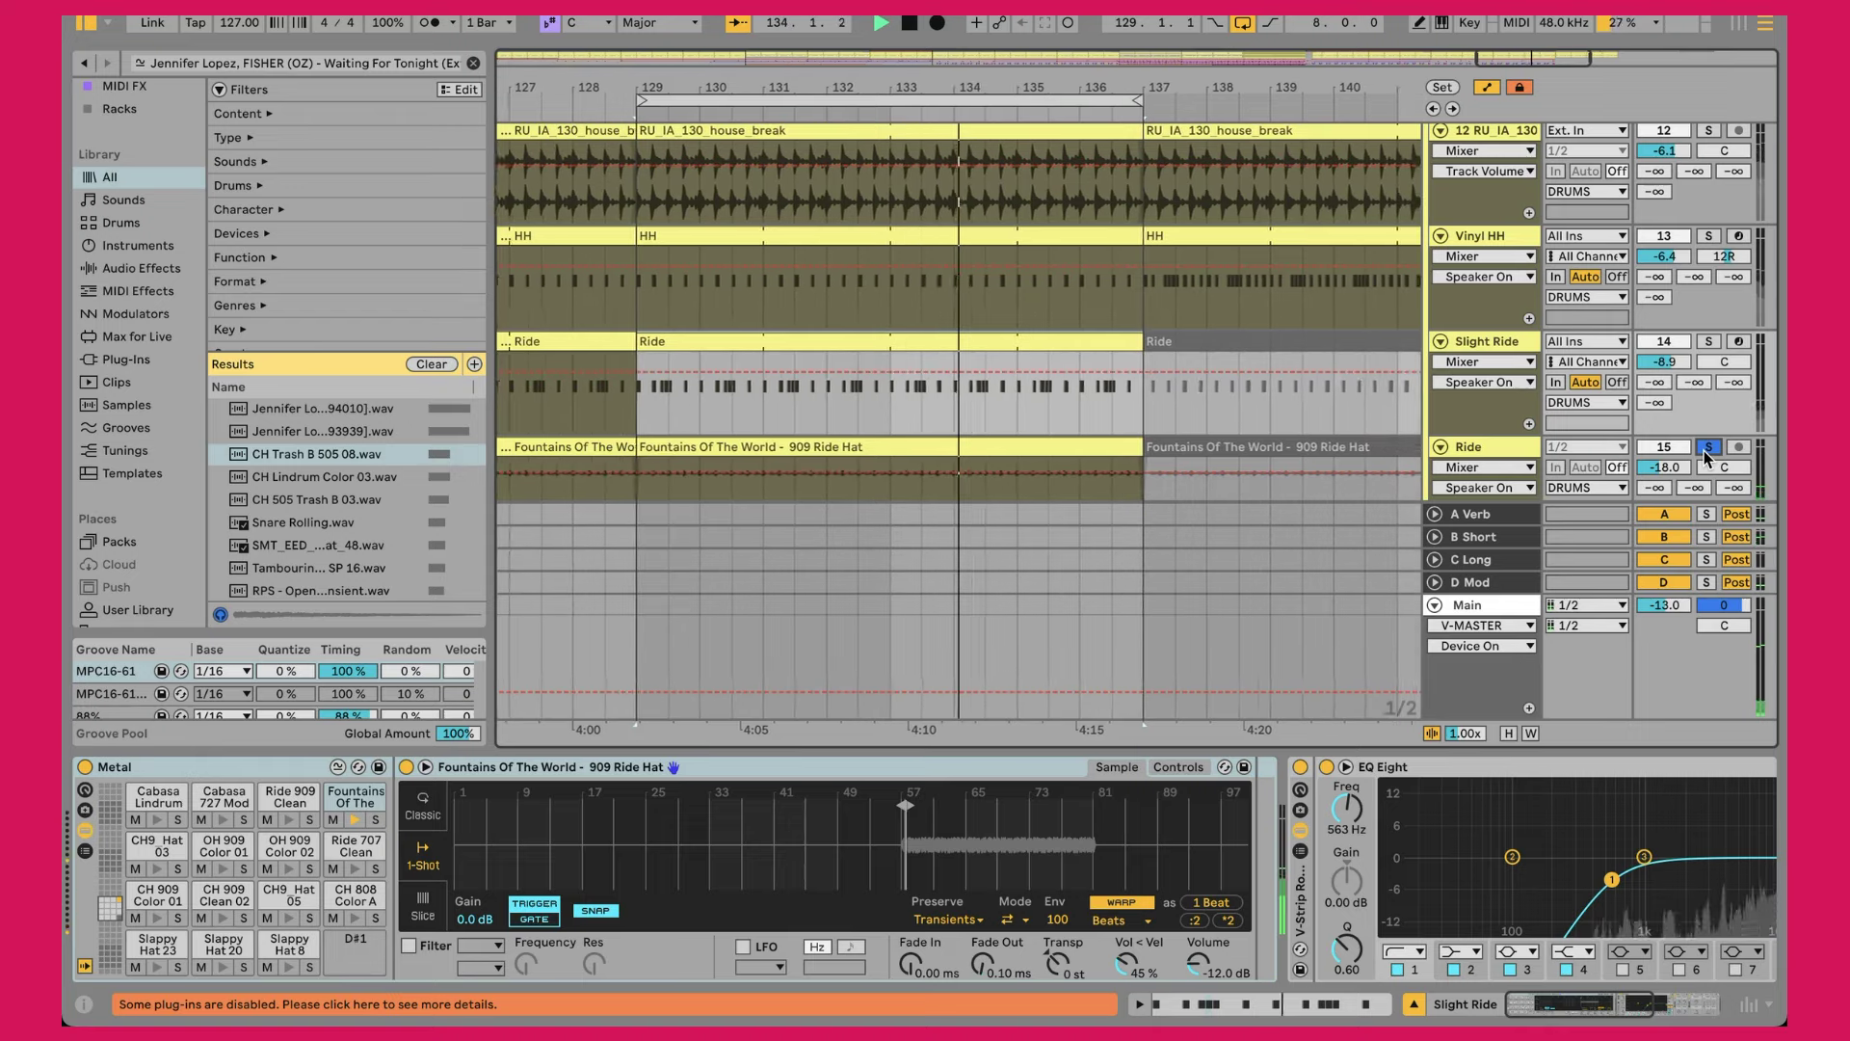
{"action": "left_click", "coordinate": [1705, 448]}
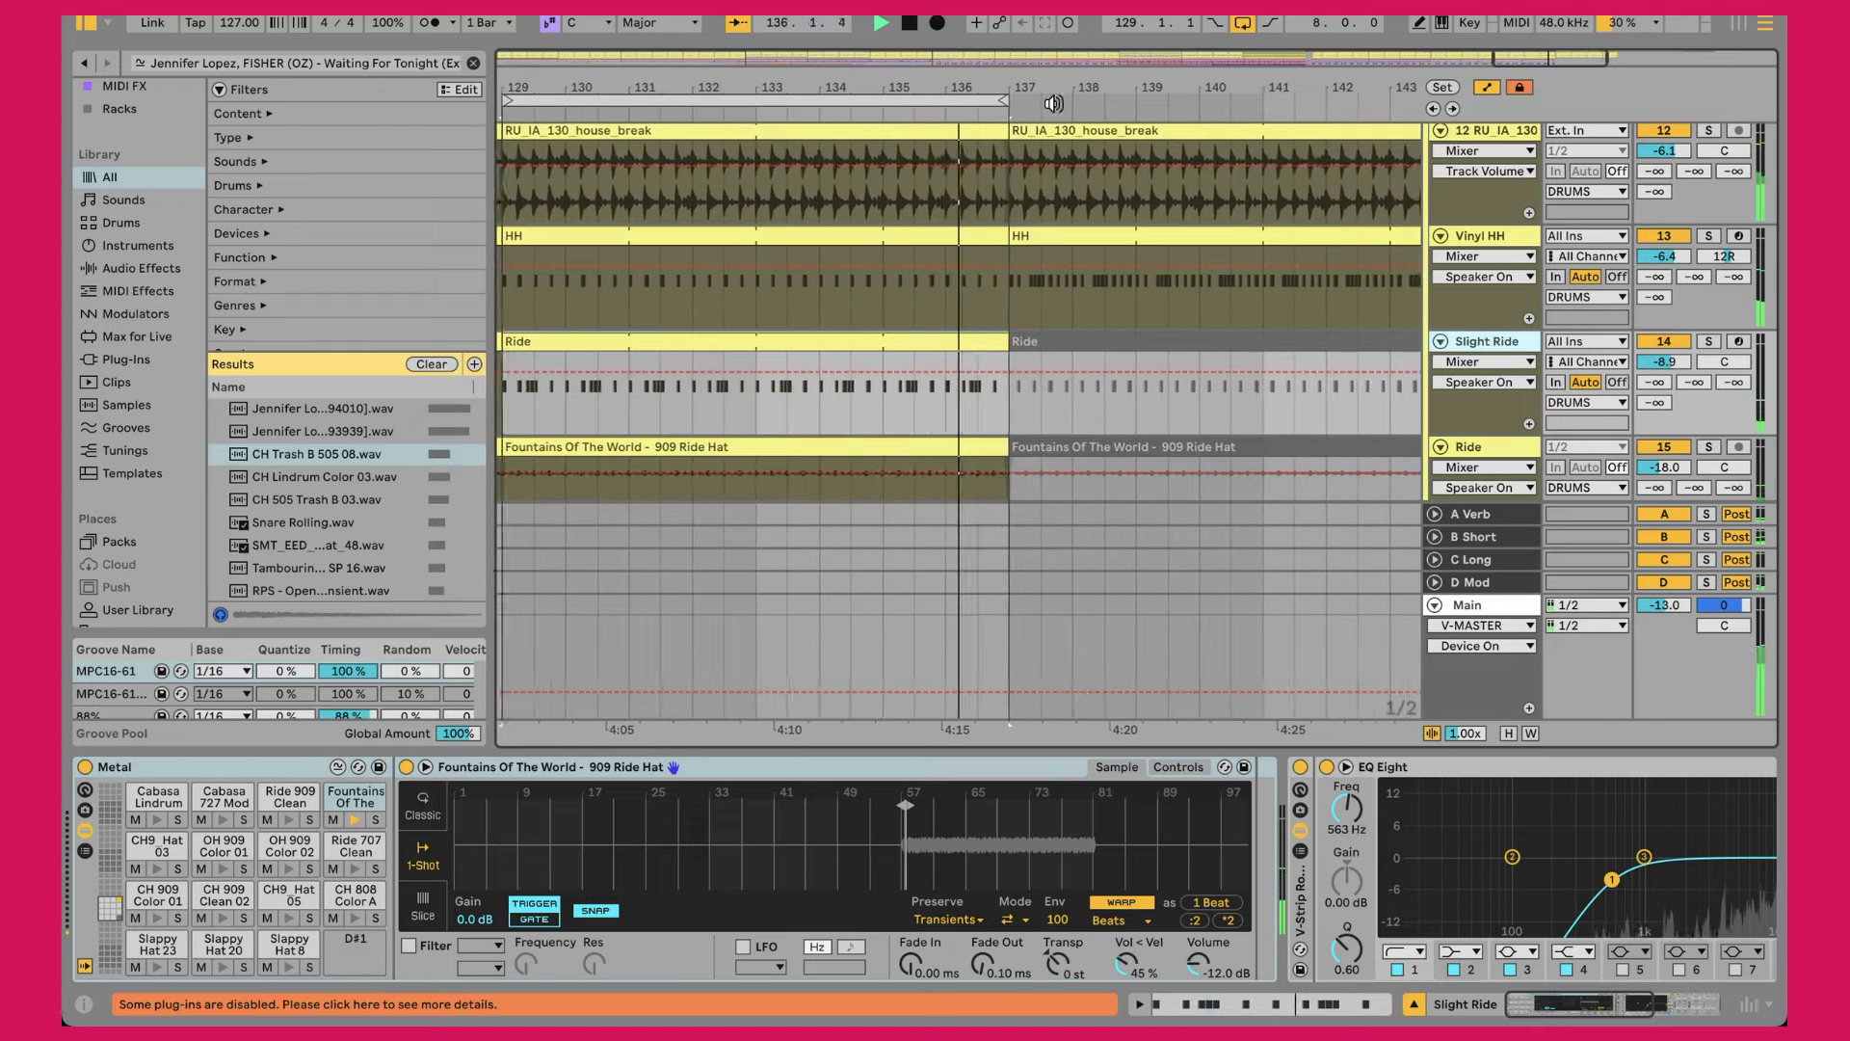
Step: Look over the drum arrangement across all sections, from the ride tracks up to the reference track
{"action": "key", "text": "minus"}
{"action": "key", "text": "minus"}
{"action": "key", "text": "minus"}
{"action": "left_click_drag", "start_coordinate": [1184, 96], "coordinate": [1184, 86]}
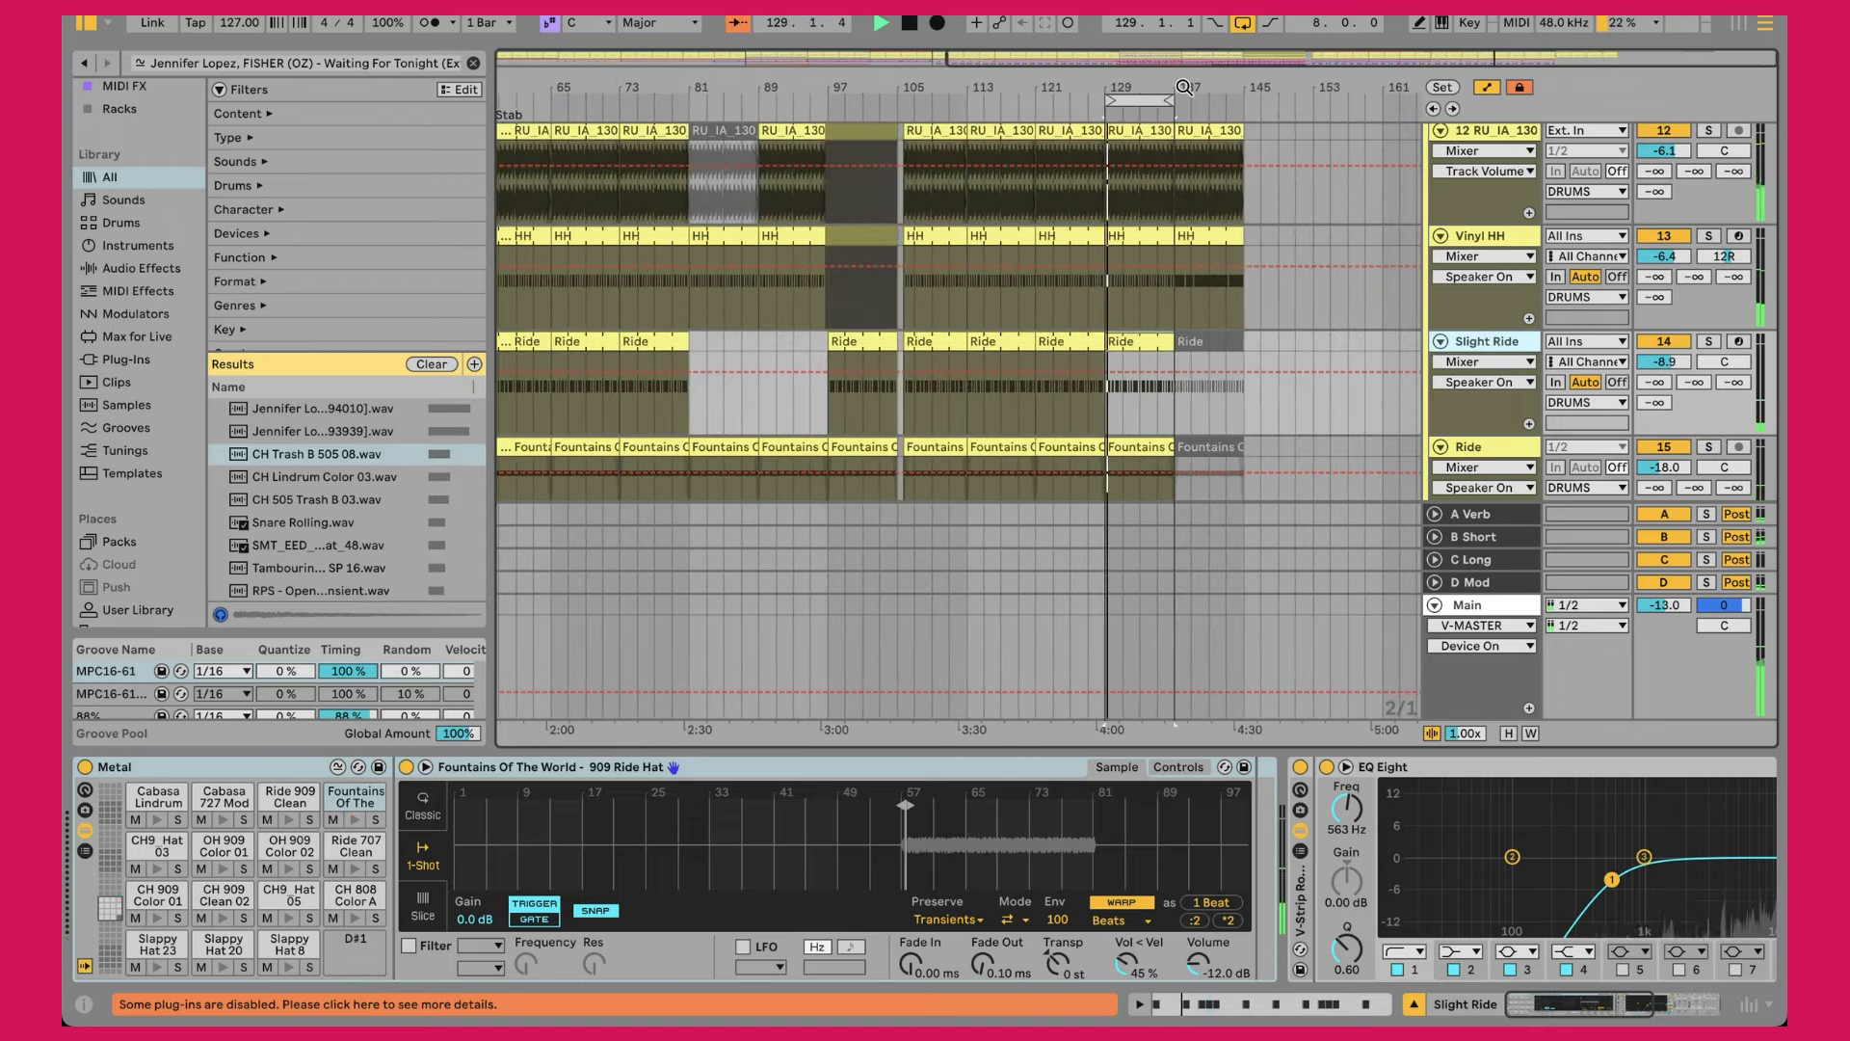
{"action": "scroll", "coordinate": [1184, 328], "scroll_direction": "up", "scroll_amount": 5}
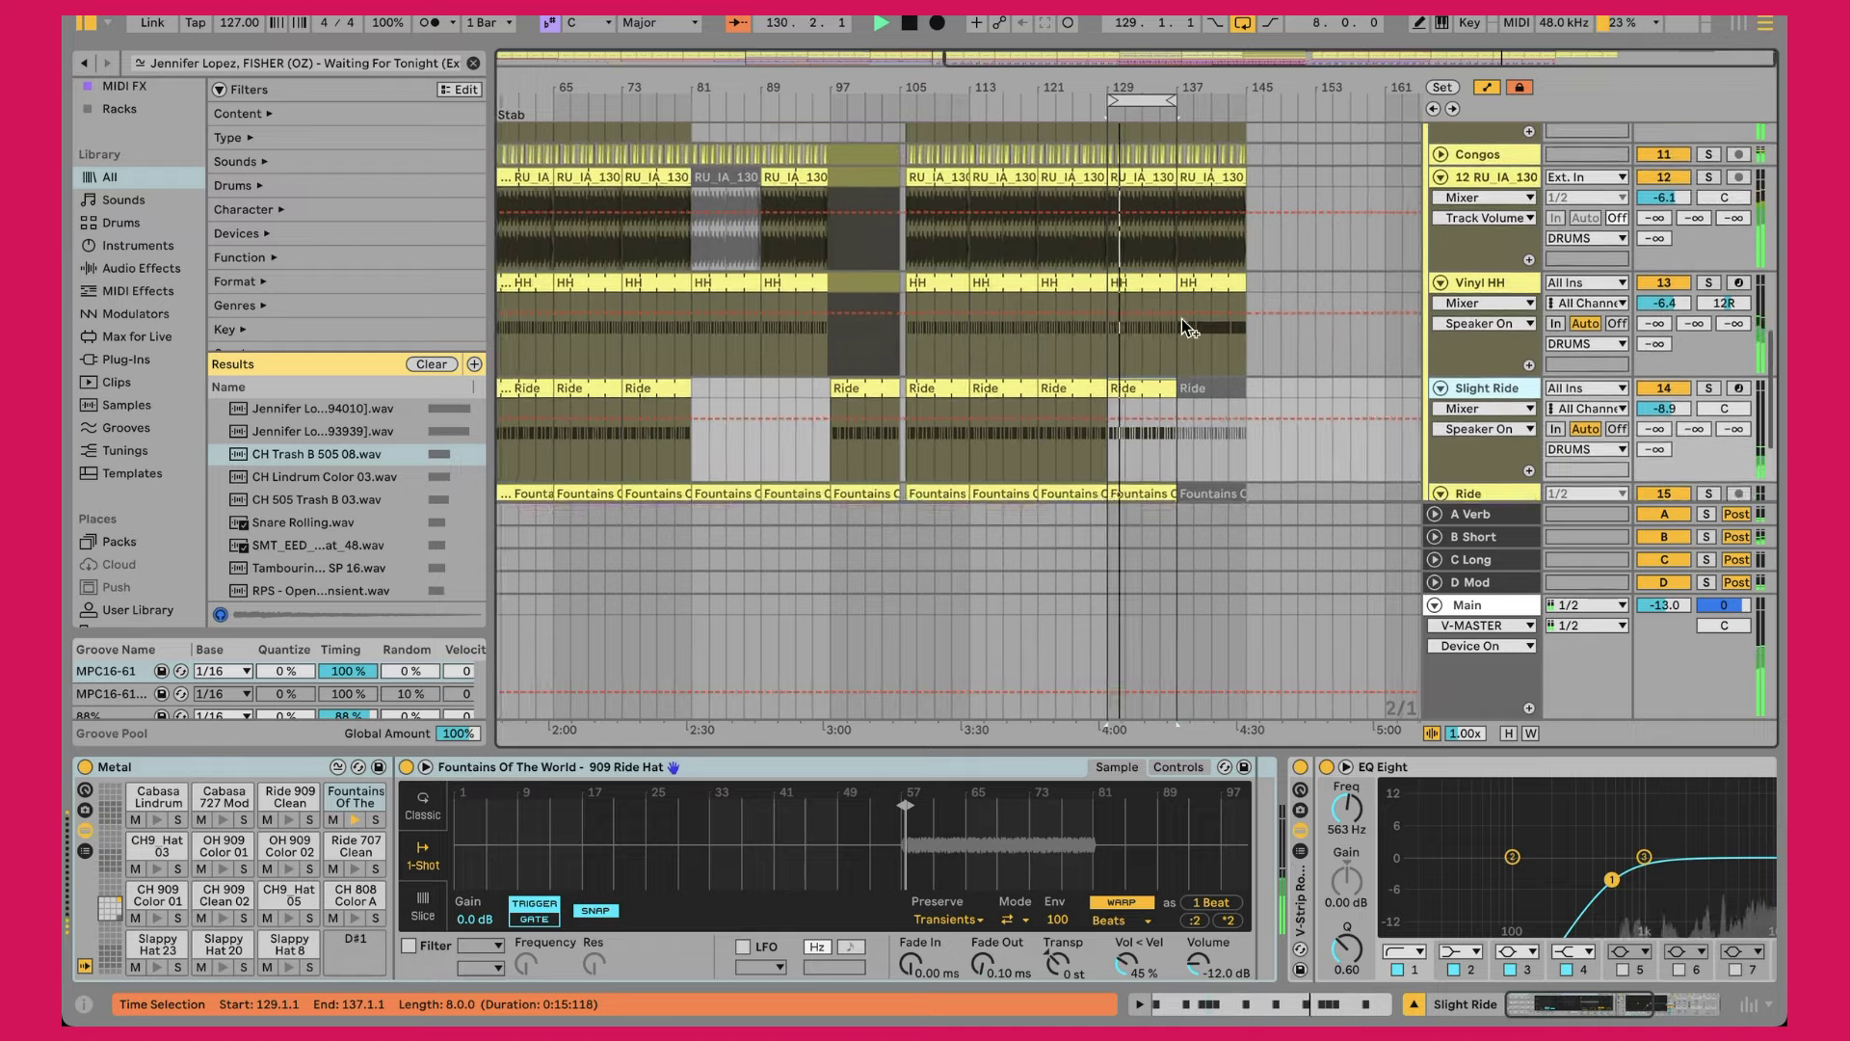
{"action": "scroll", "coordinate": [1182, 321], "scroll_direction": "up", "scroll_amount": 6}
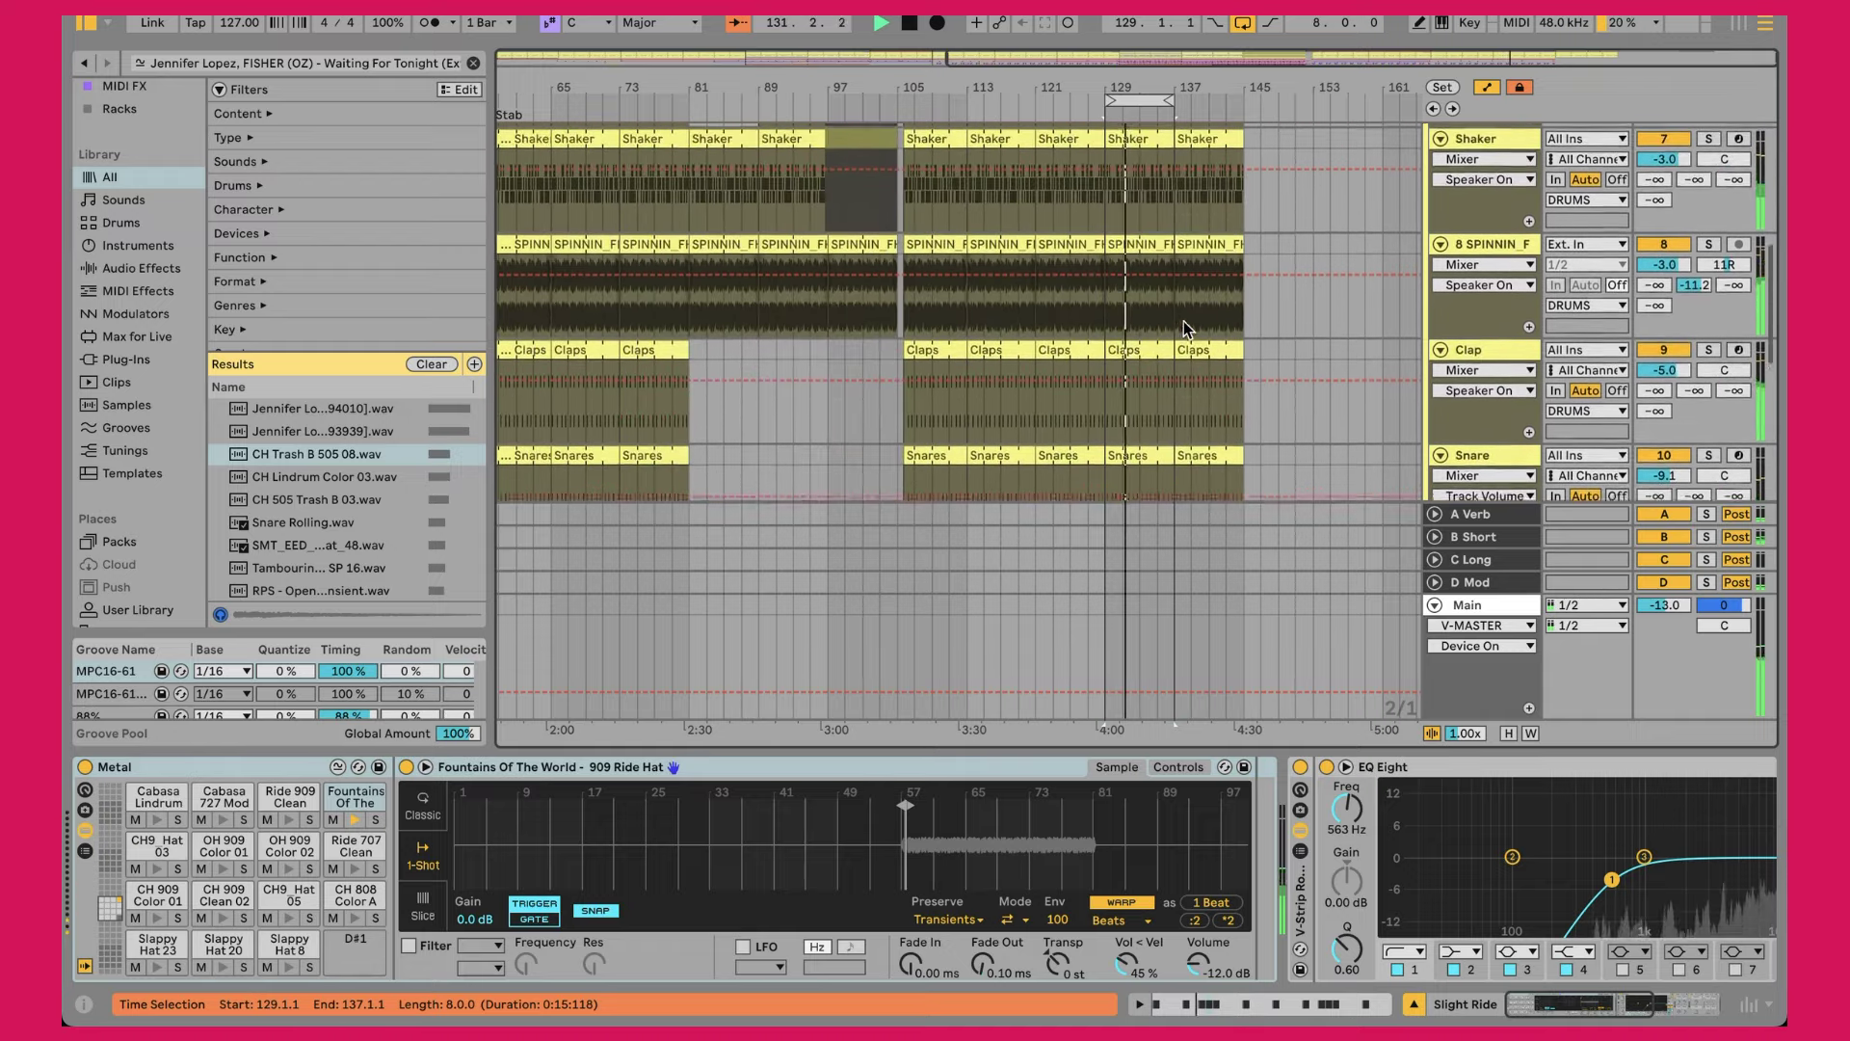
{"action": "scroll", "coordinate": [1184, 328], "scroll_direction": "up", "scroll_amount": 3}
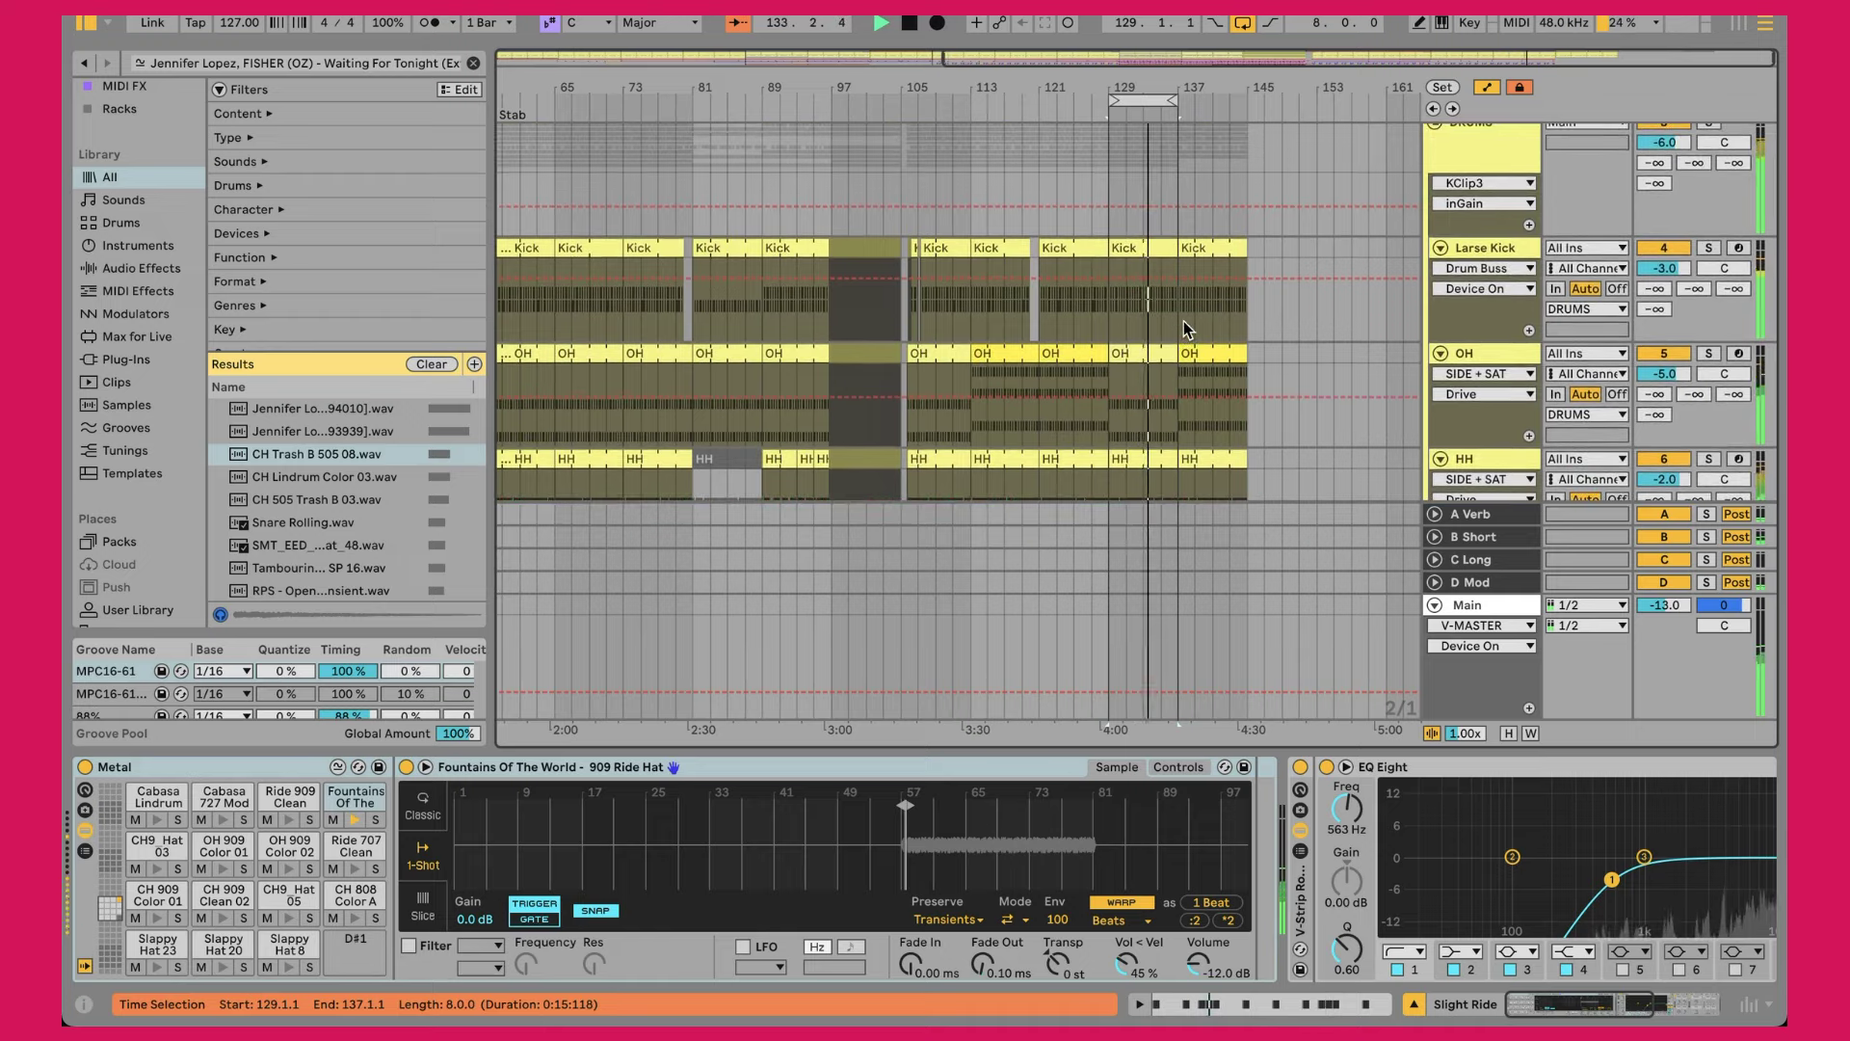
{"action": "scroll", "coordinate": [1184, 321], "scroll_direction": "up", "scroll_amount": 3}
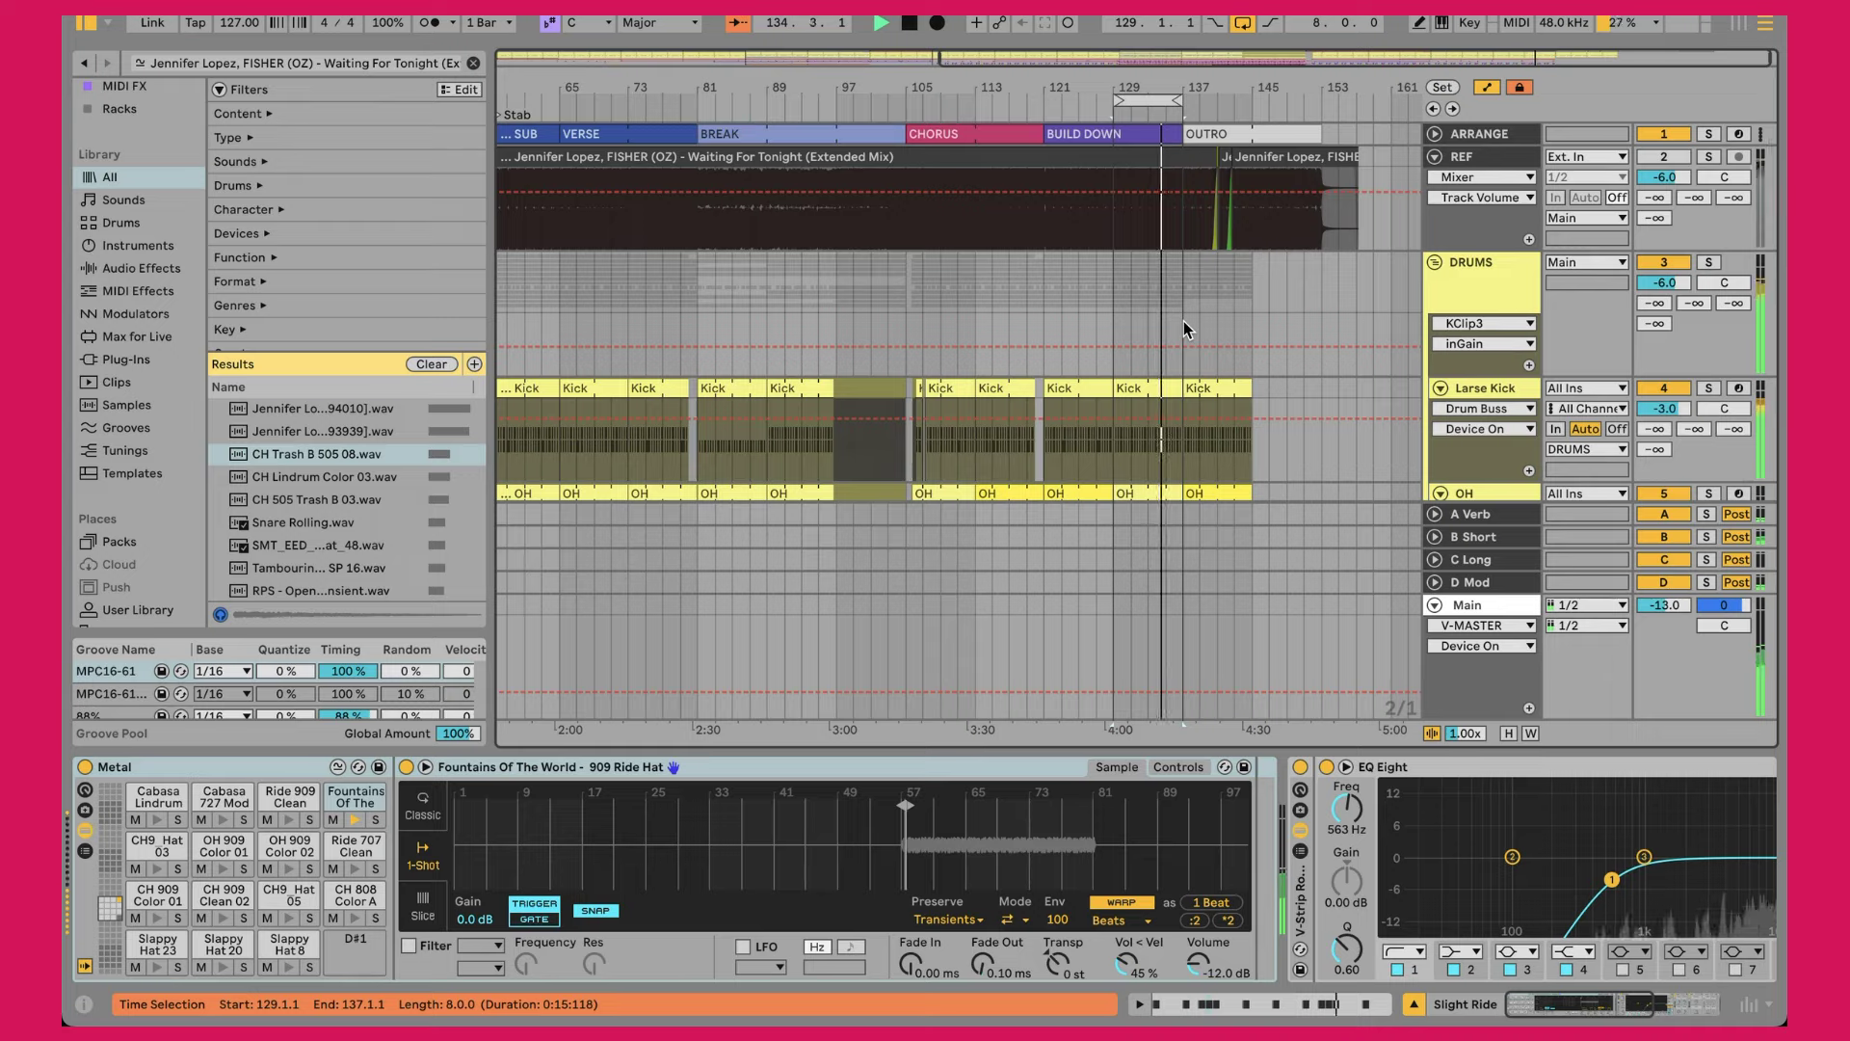
Step: Open the Larse Kick track's Kick clip at bar 129 to show its notes
{"action": "scroll", "coordinate": [1182, 320], "scroll_direction": "down", "scroll_amount": 1}
{"action": "left_click_drag", "start_coordinate": [1157, 85], "coordinate": [1036, 87]}
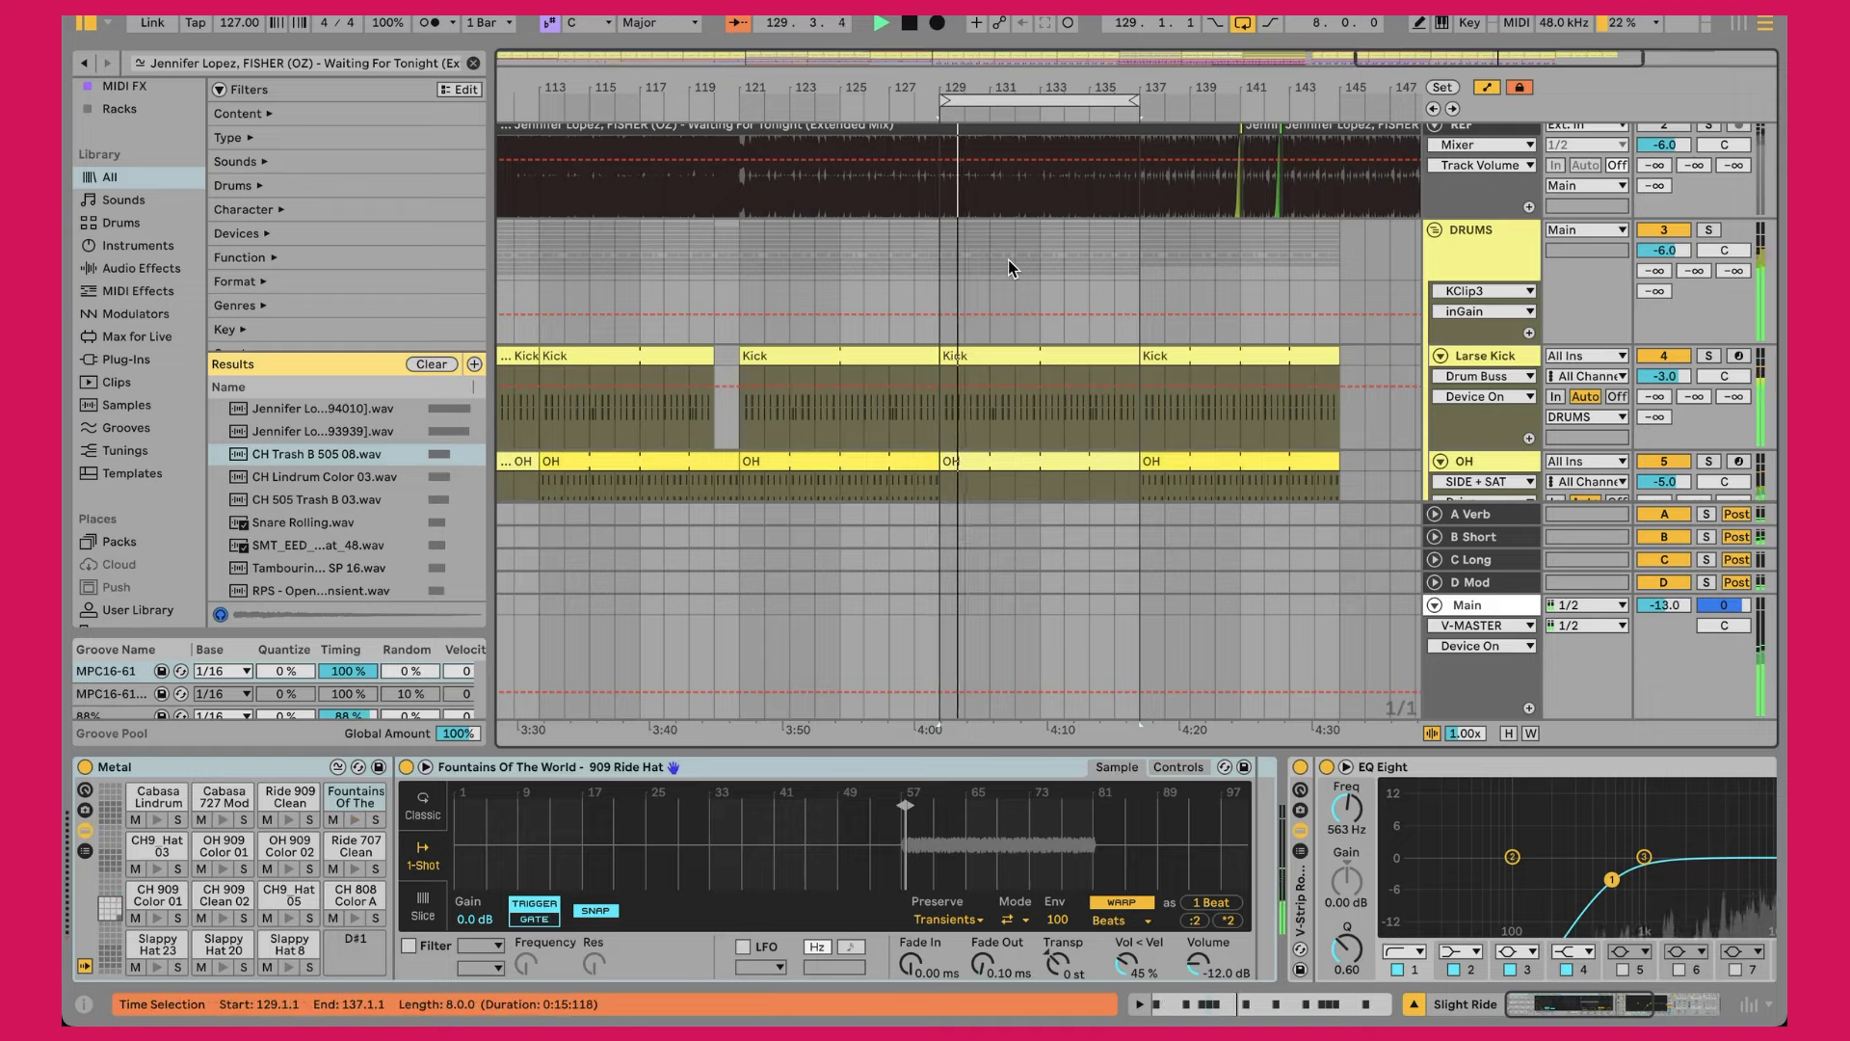
{"action": "scroll", "coordinate": [1008, 261], "scroll_direction": "down", "scroll_amount": 1}
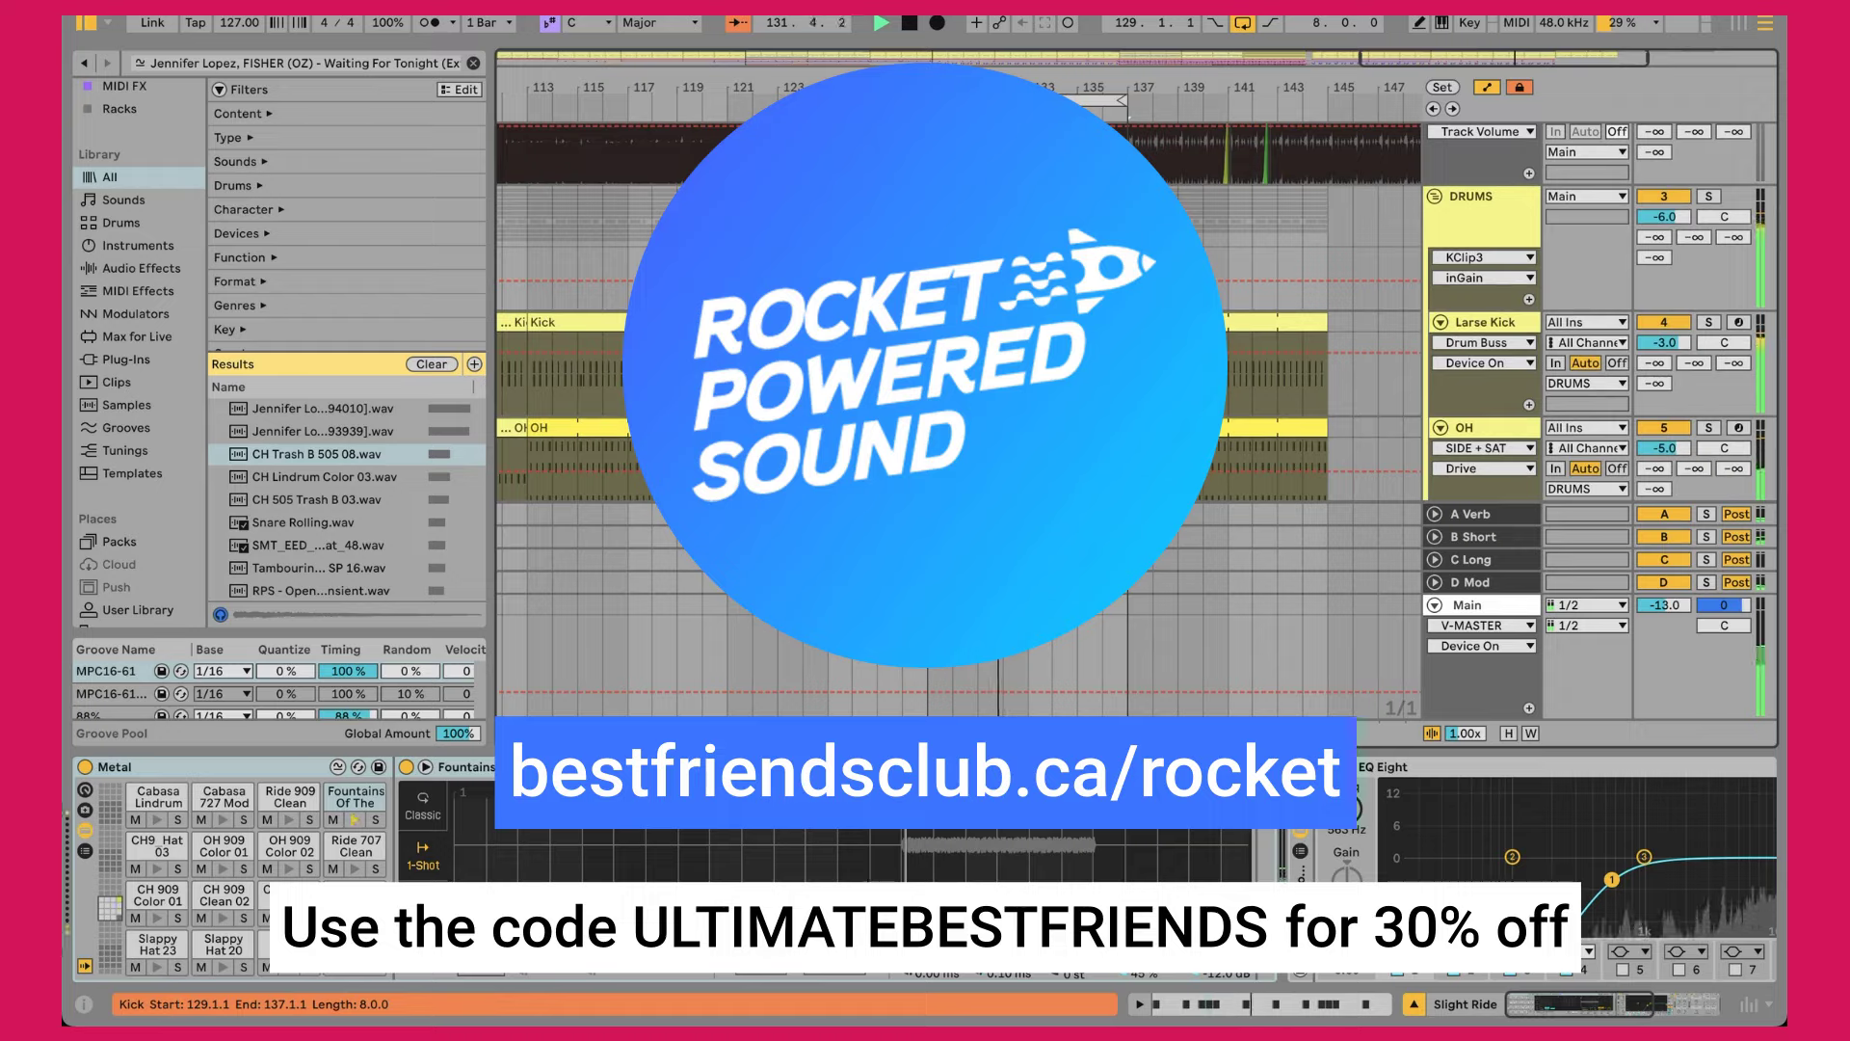
{"action": "key", "text": "shift+Tab"}
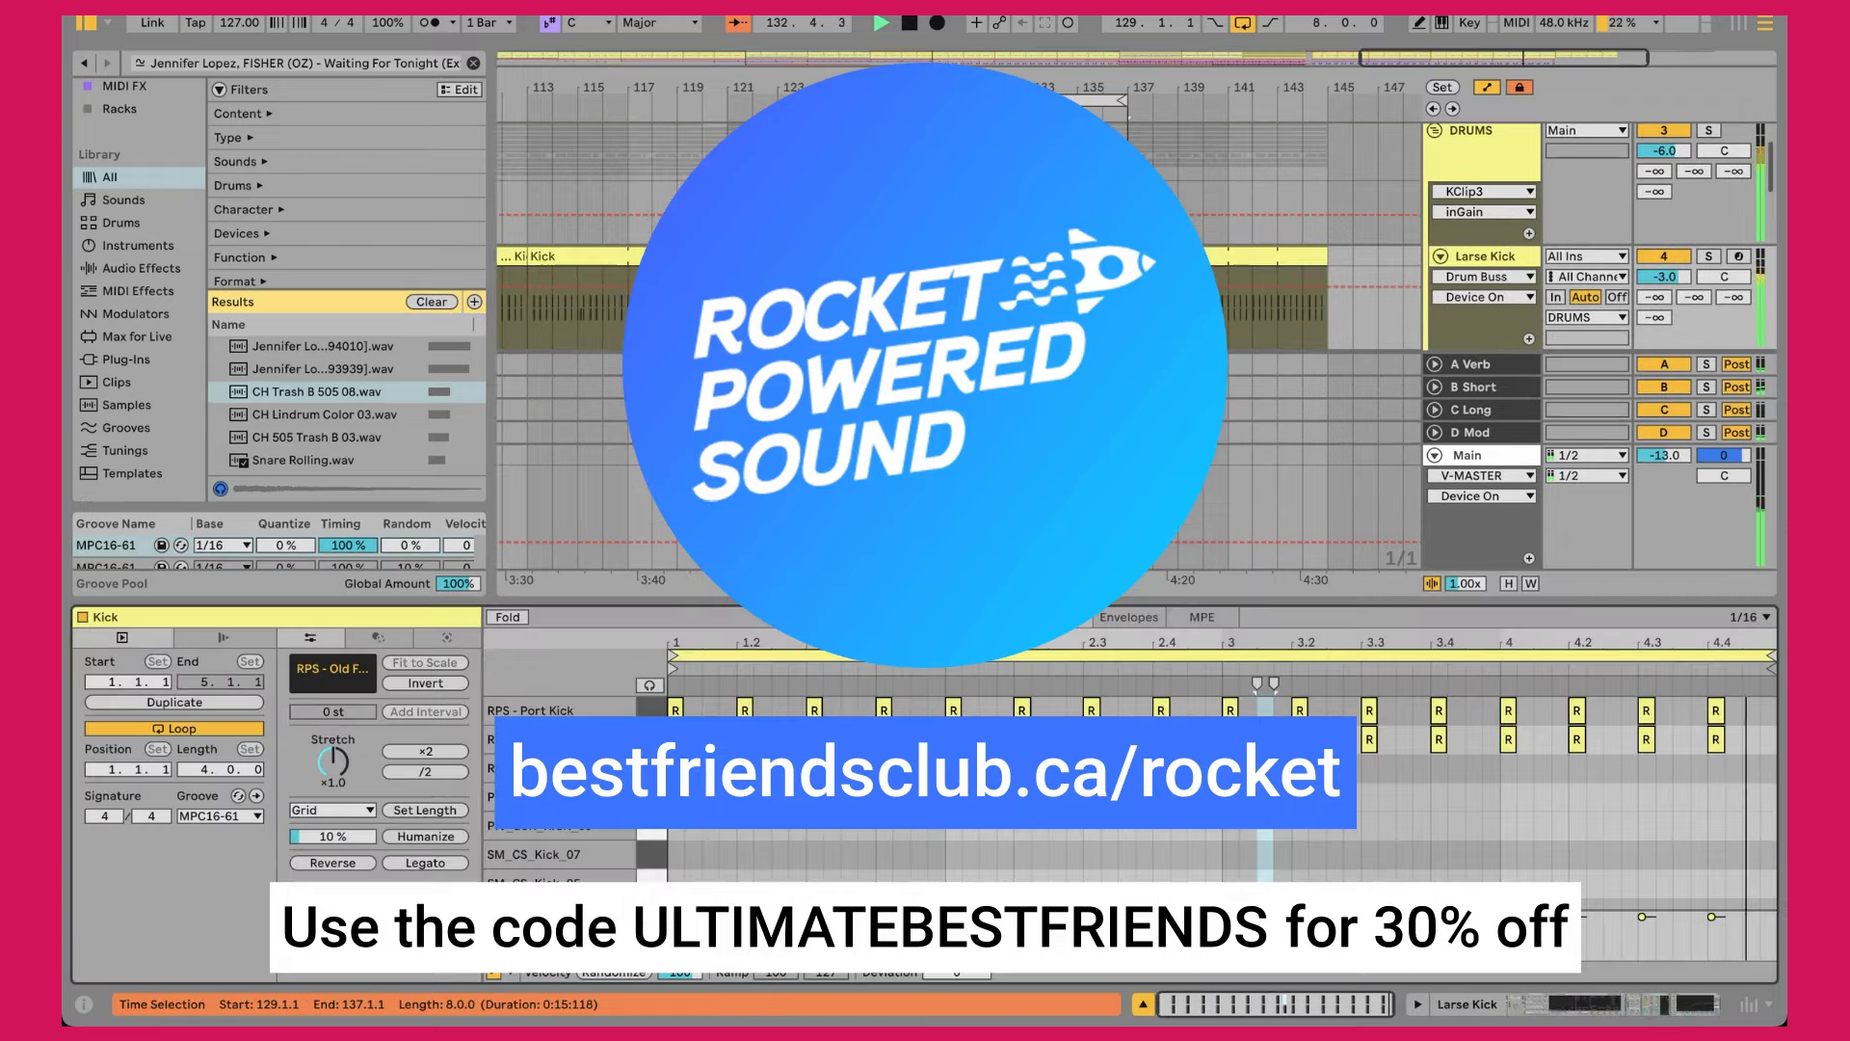